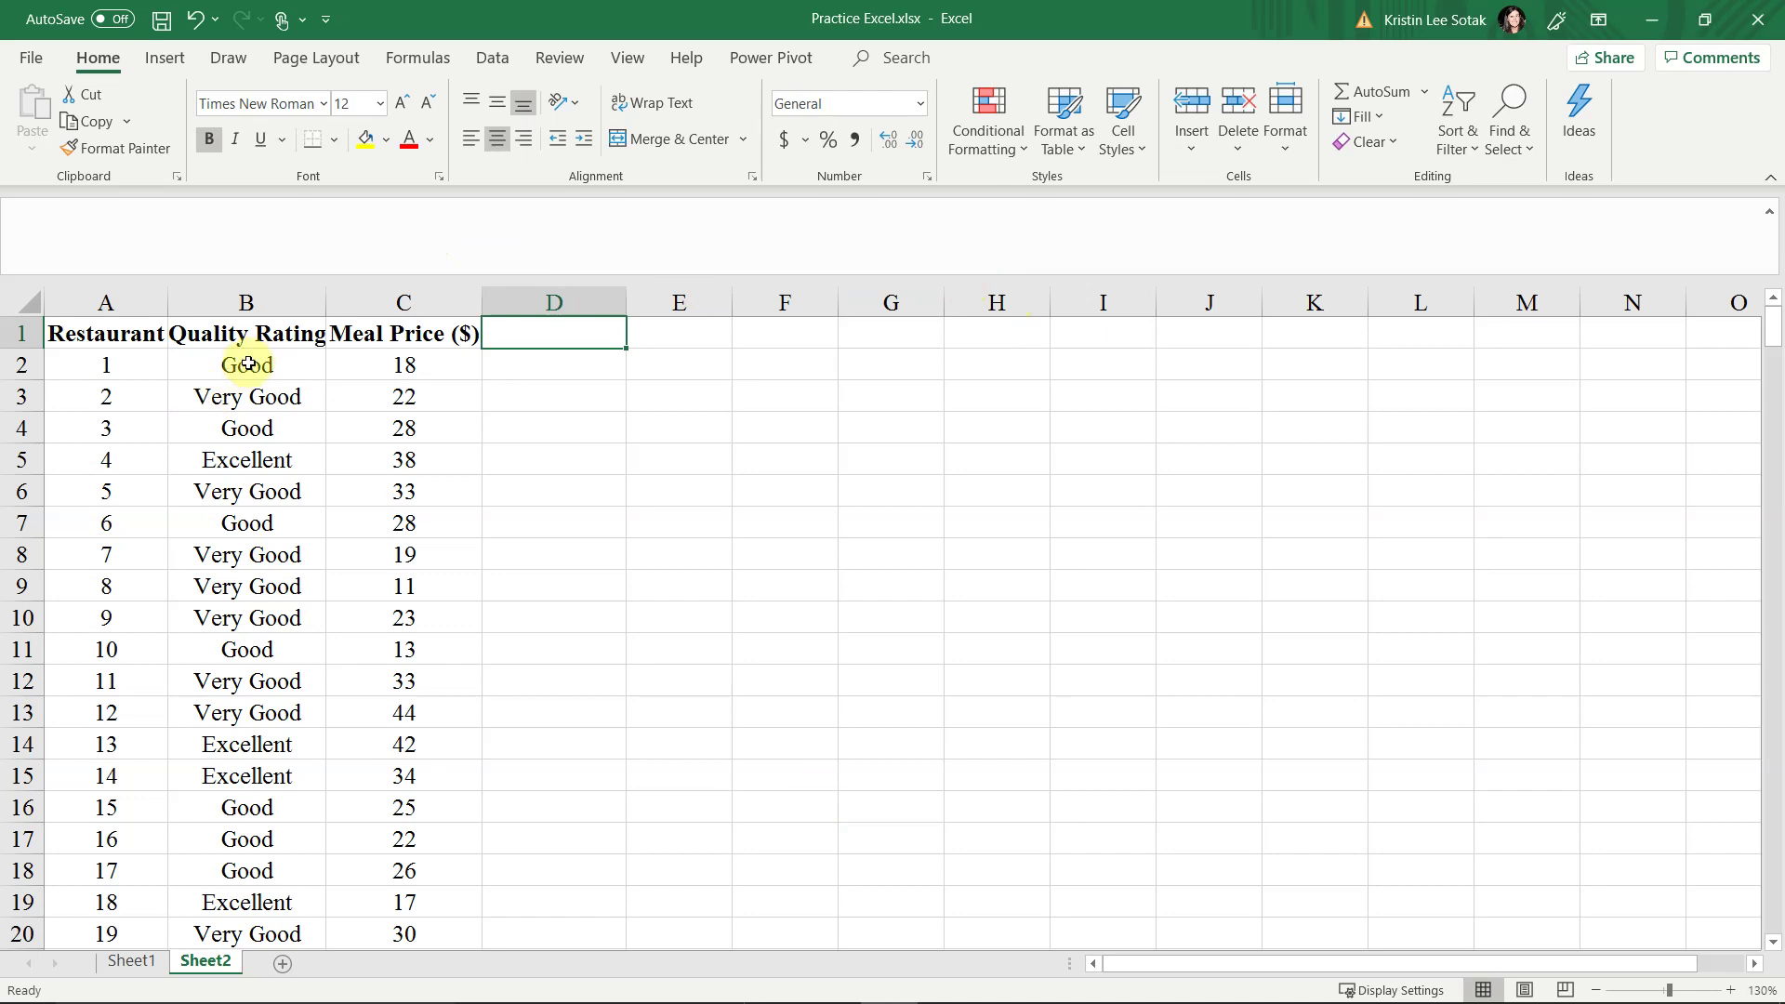
Add the column header "IF statement" in cell D1, beside Meal Price ($)
{"action": "left_click", "coordinate": [126, 334]}
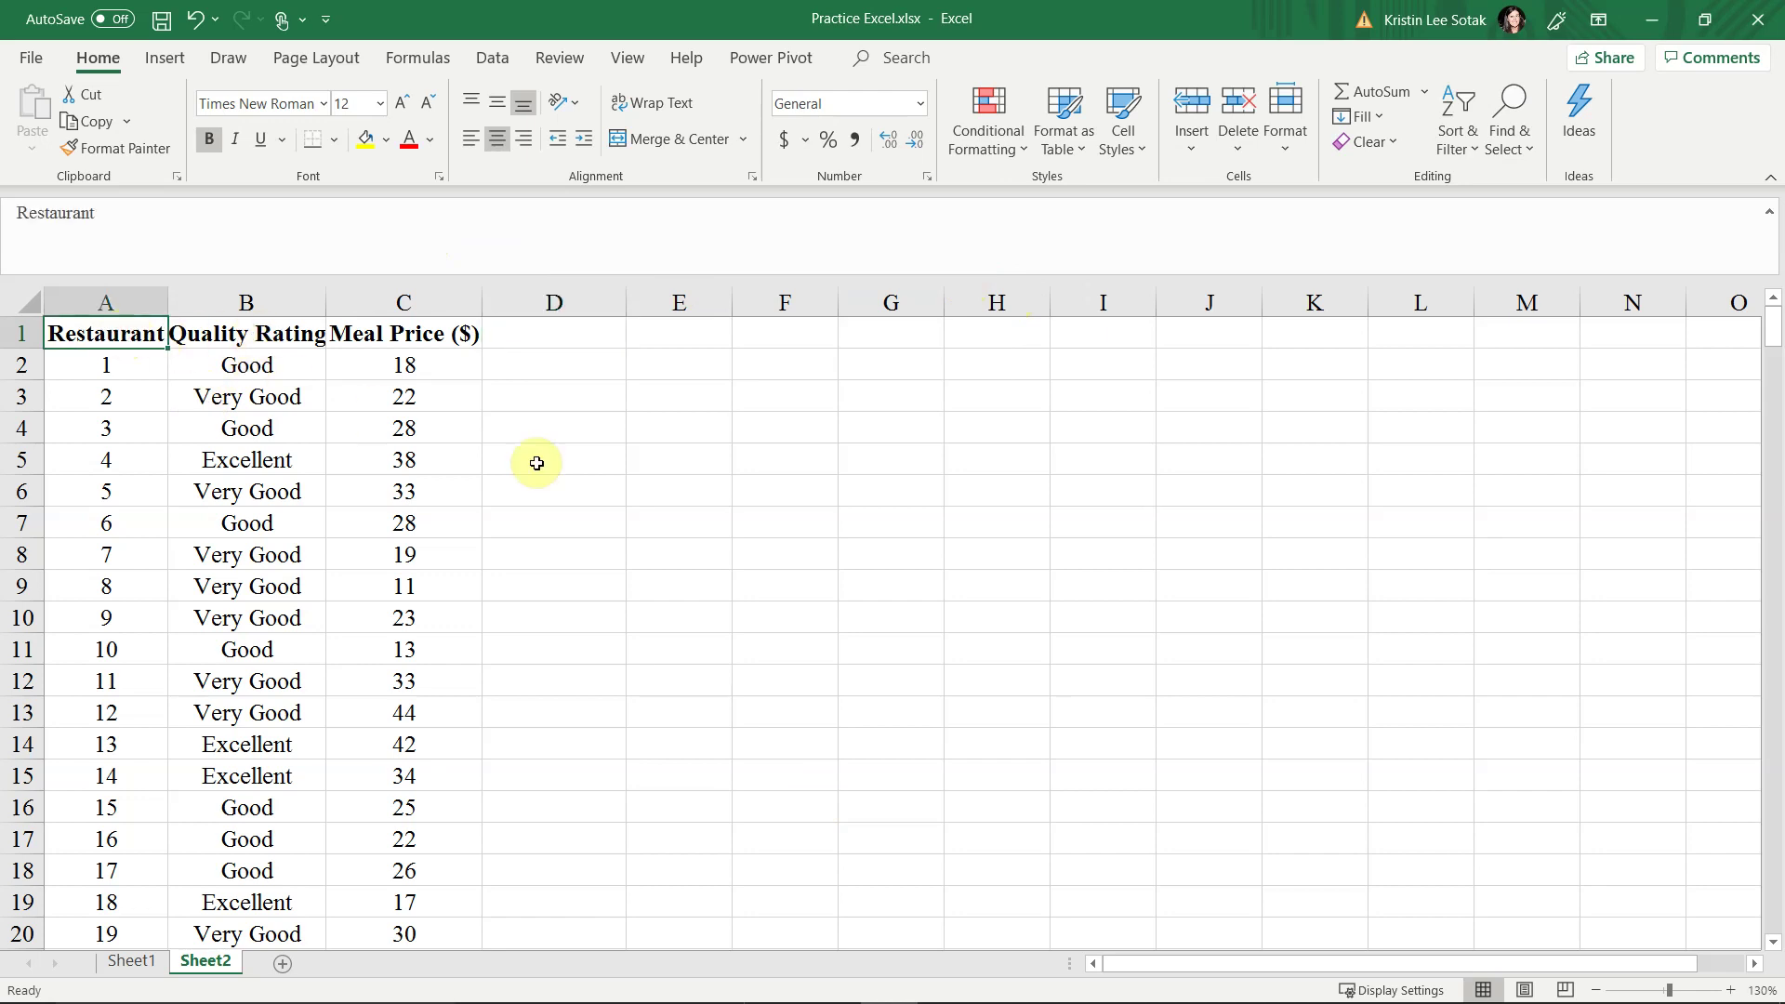
{"action": "key", "text": "Right"}
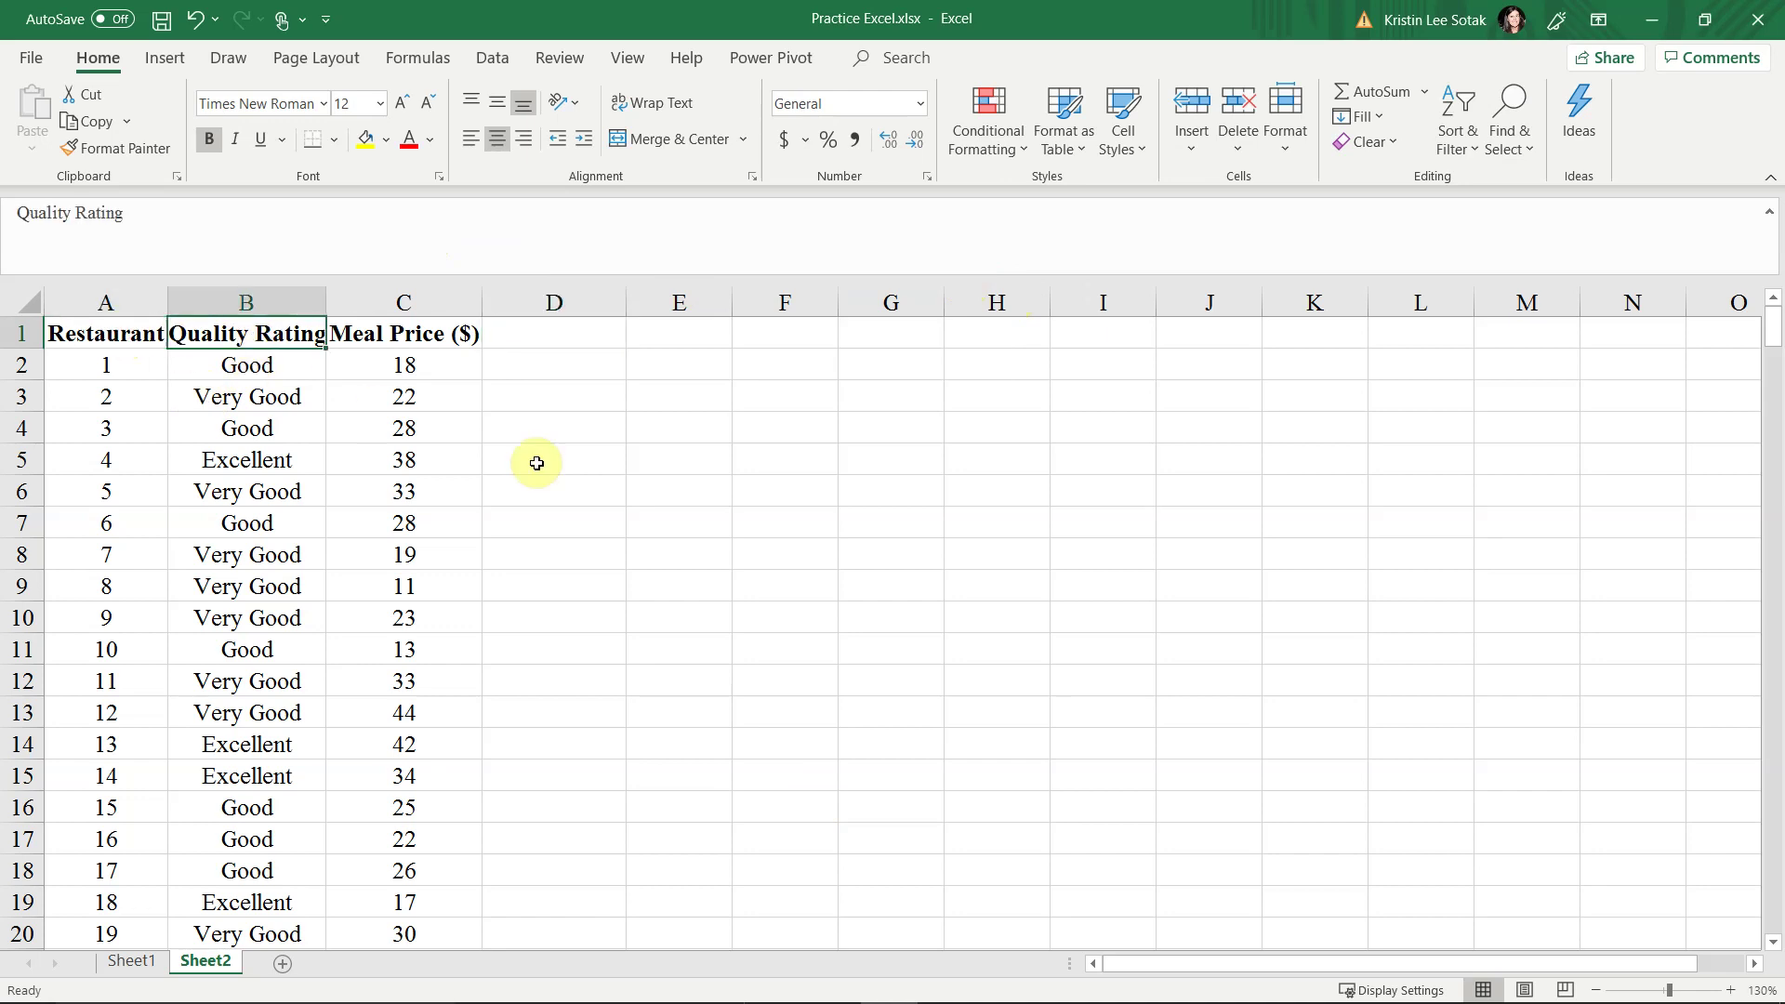
{"action": "key", "text": "Down"}
{"action": "key", "text": "Right"}
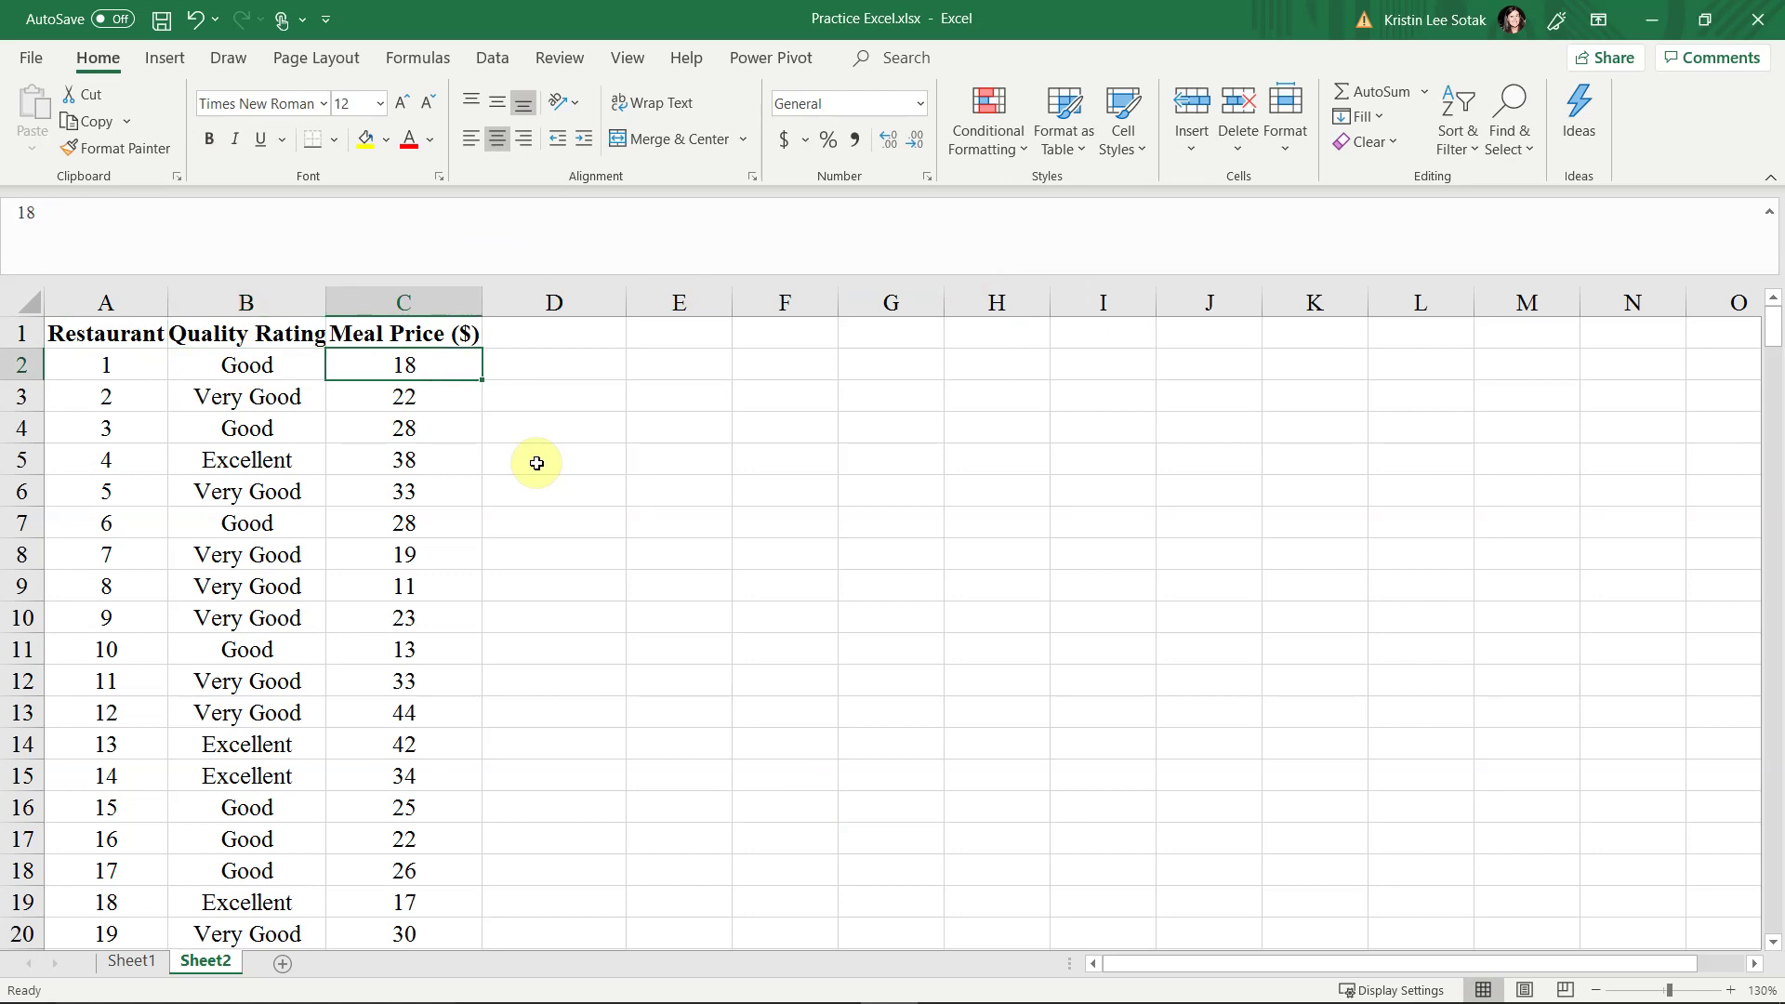
{"action": "key", "text": "Right"}
{"action": "key", "text": "Up"}
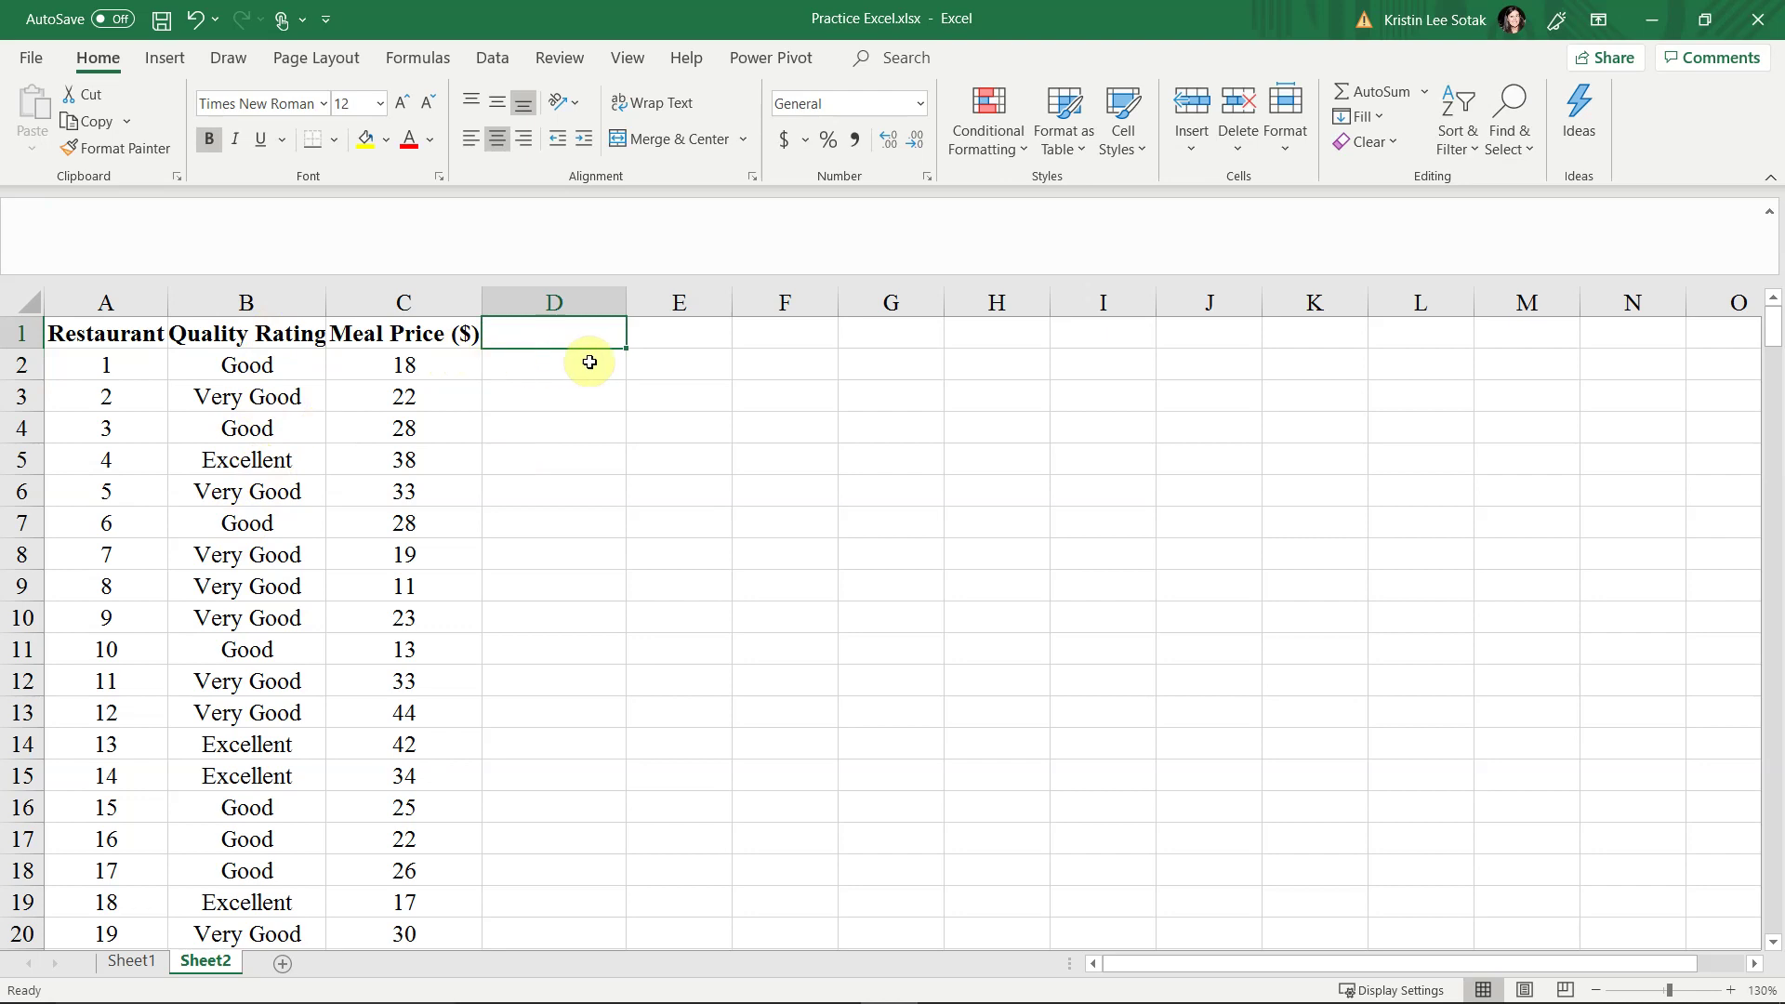
{"action": "type", "text": "IF "}
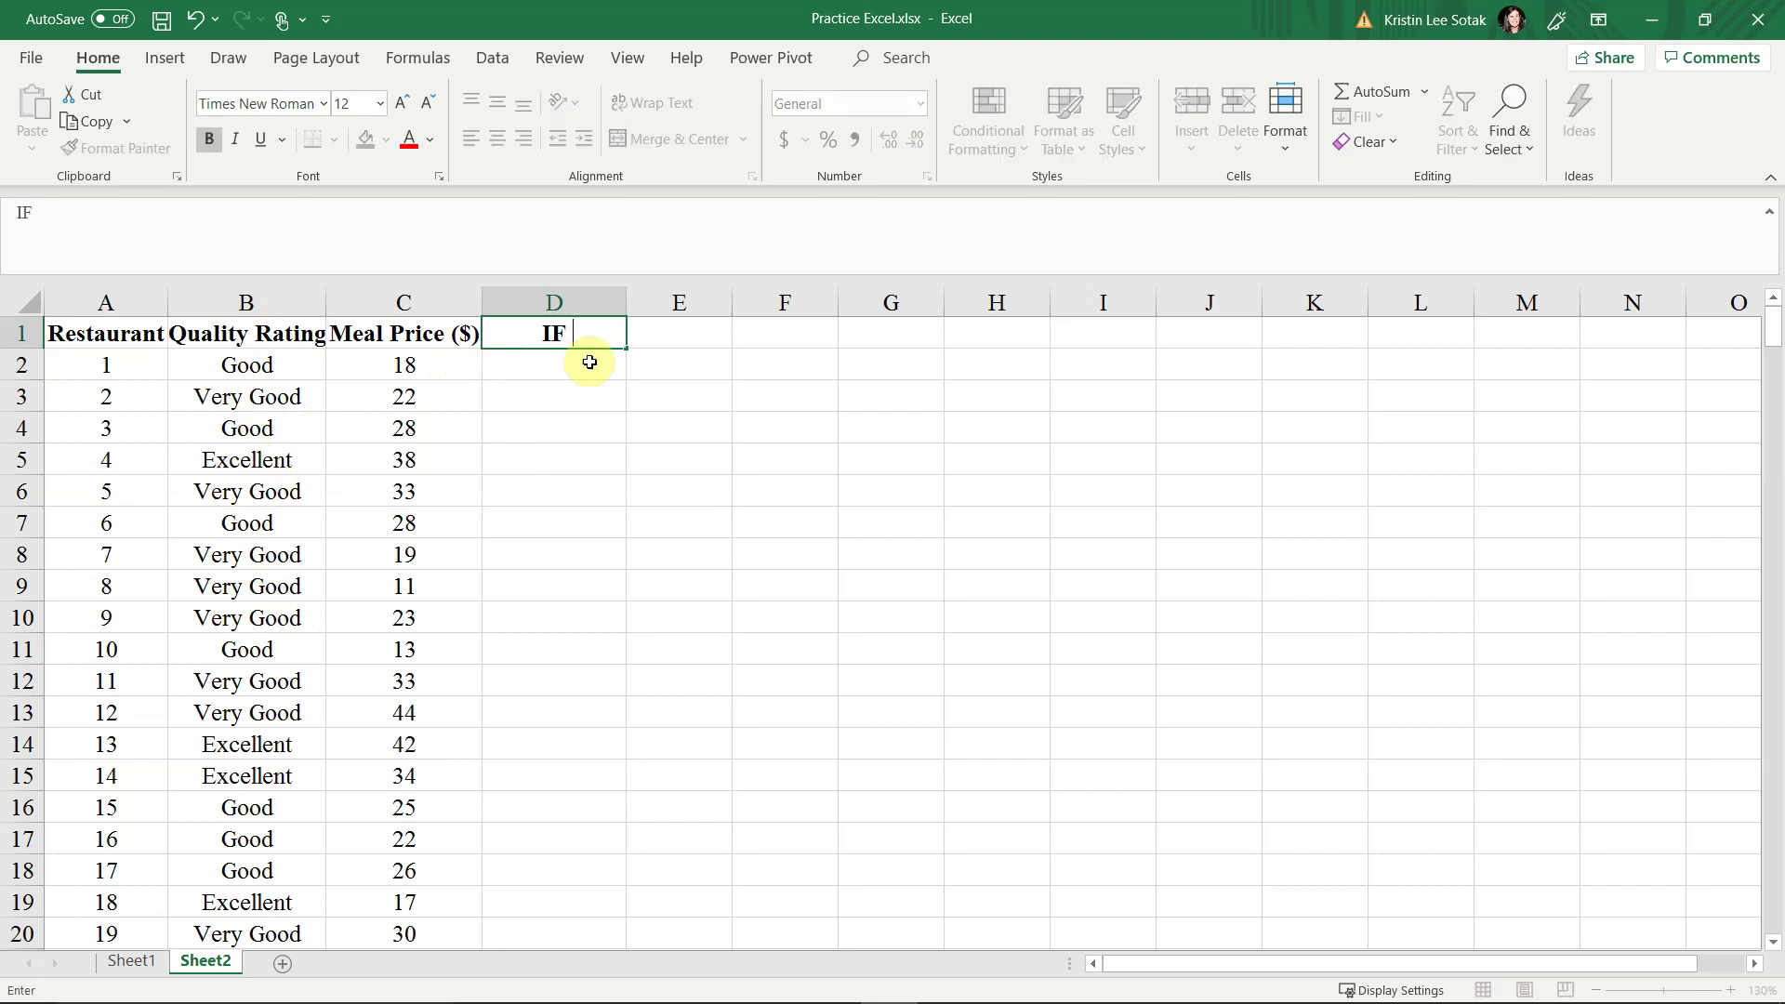
{"action": "type", "text": "statement"}
{"action": "key", "text": "Return"}
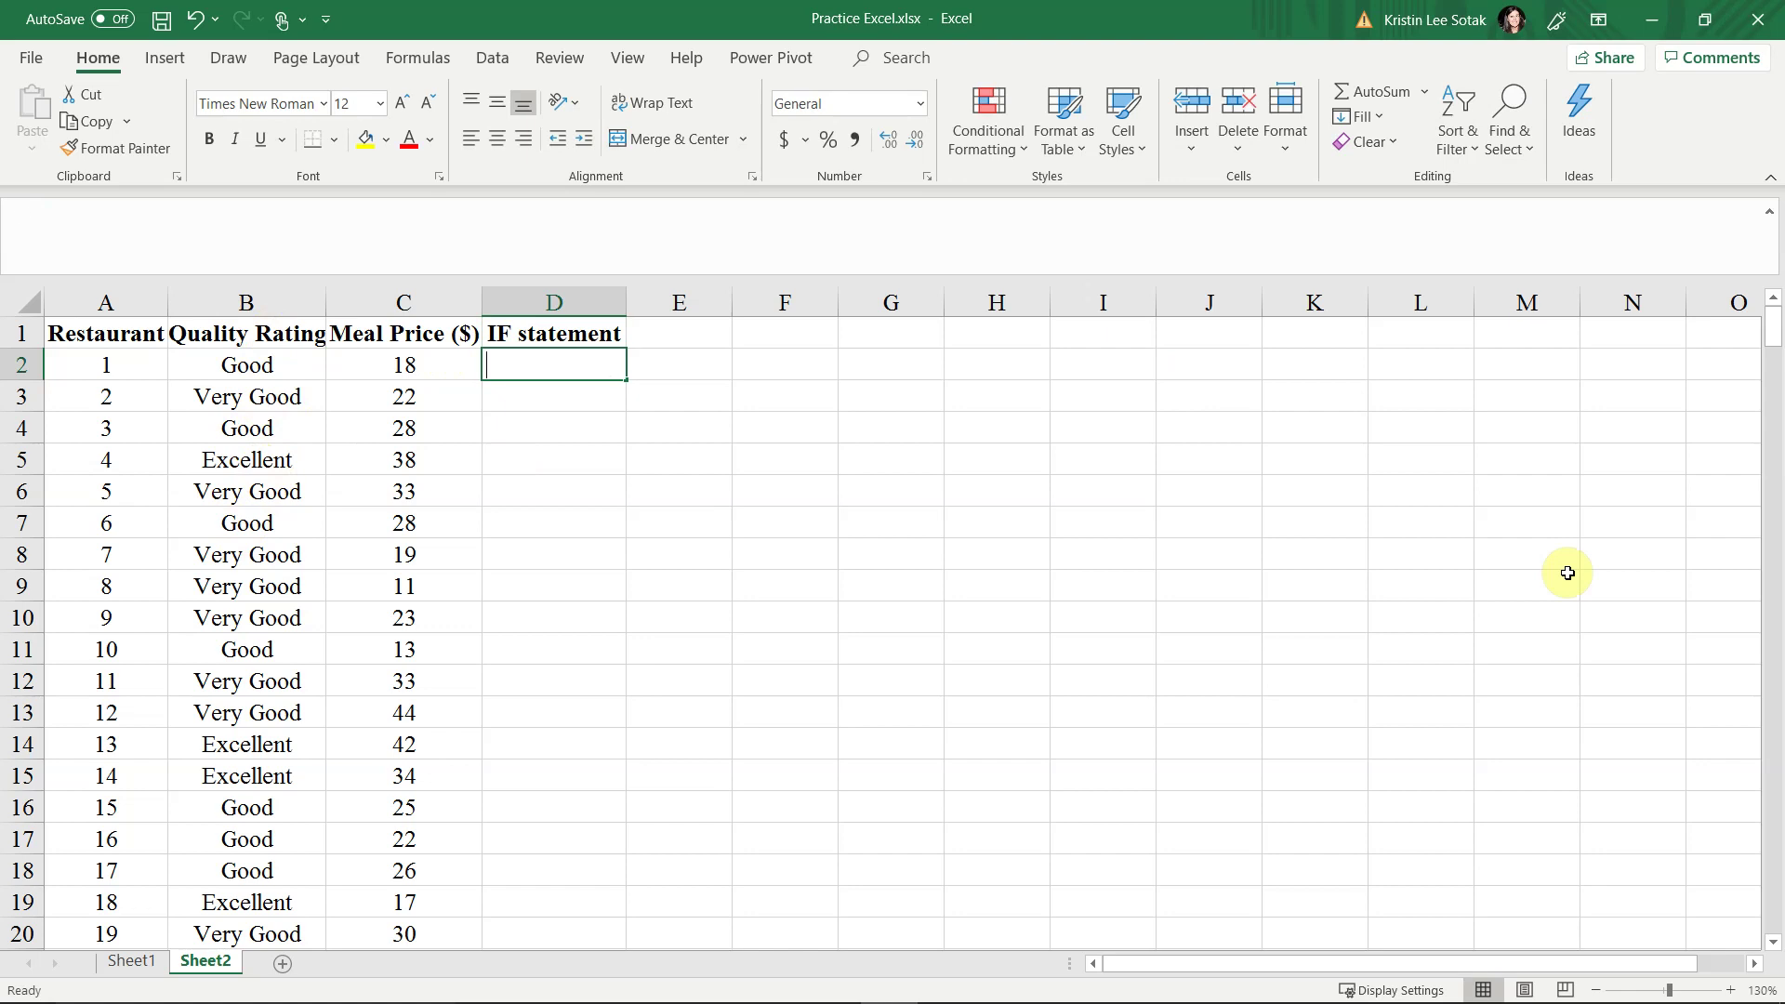
Enter the formula =IF(B2="Excellent",1,0) in cell D2 to flag an Excellent quality rating
{"action": "type", "text": "=if("}
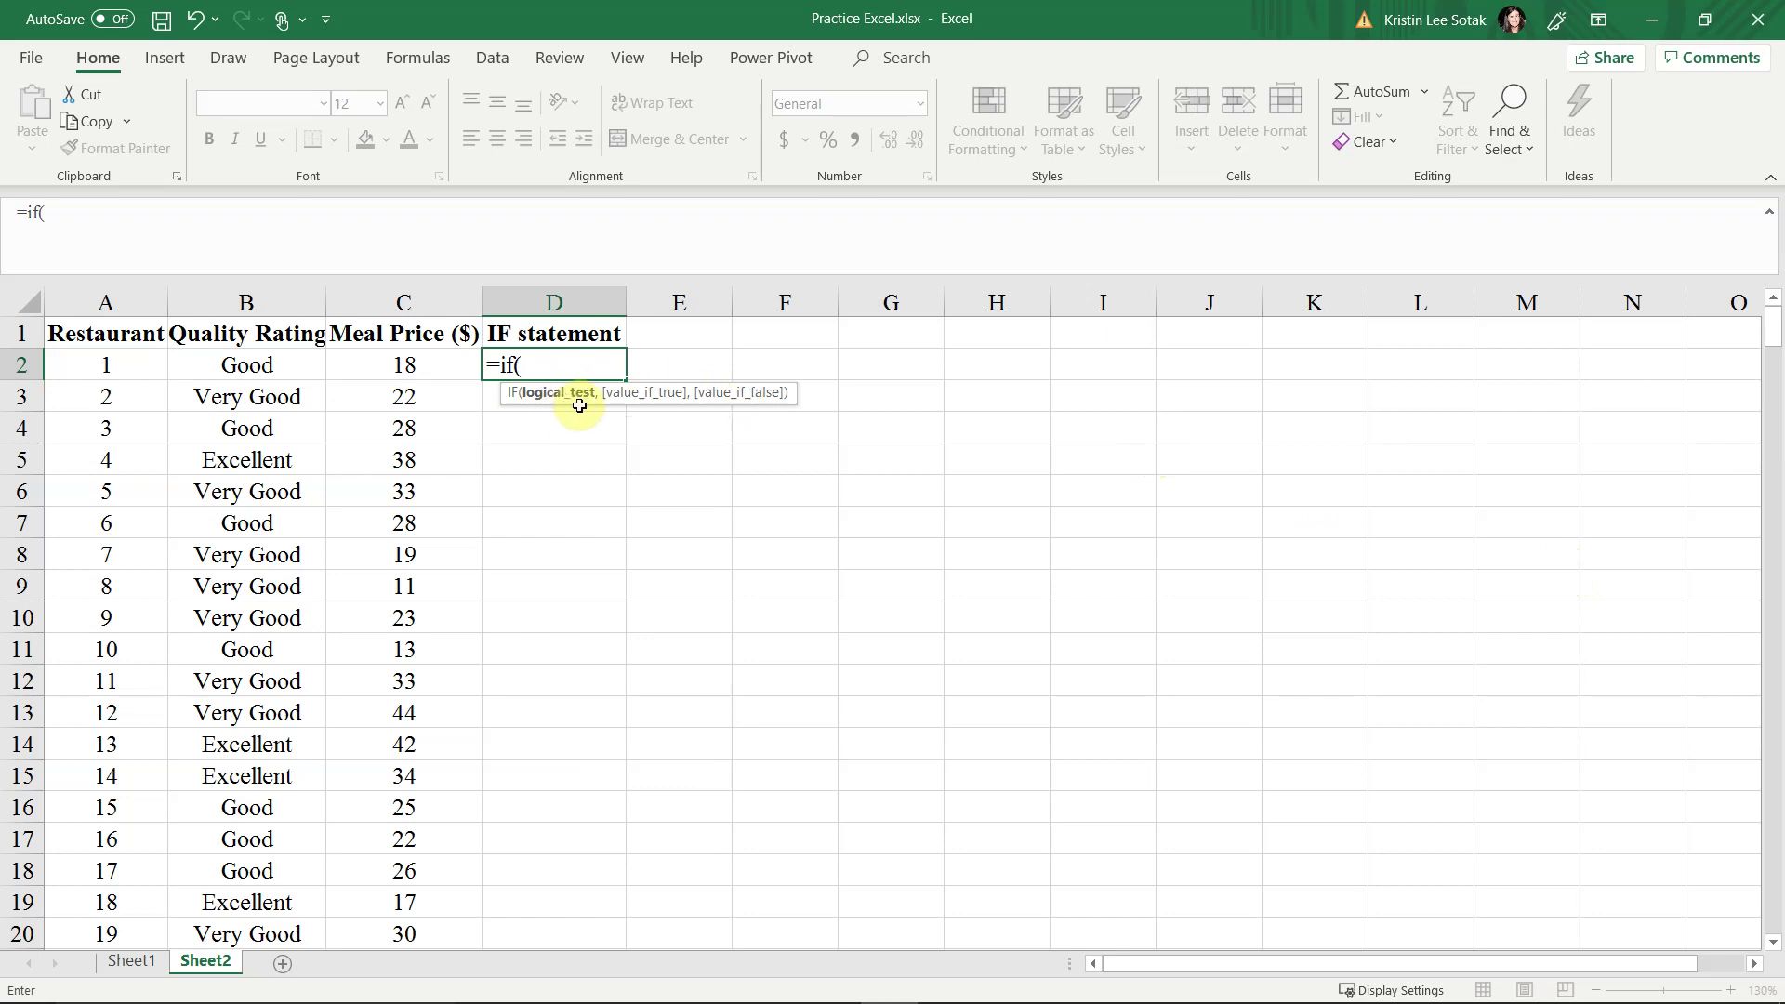
{"action": "left_click", "coordinate": [258, 368]}
{"action": "type", "text": "=\"Excellent"}
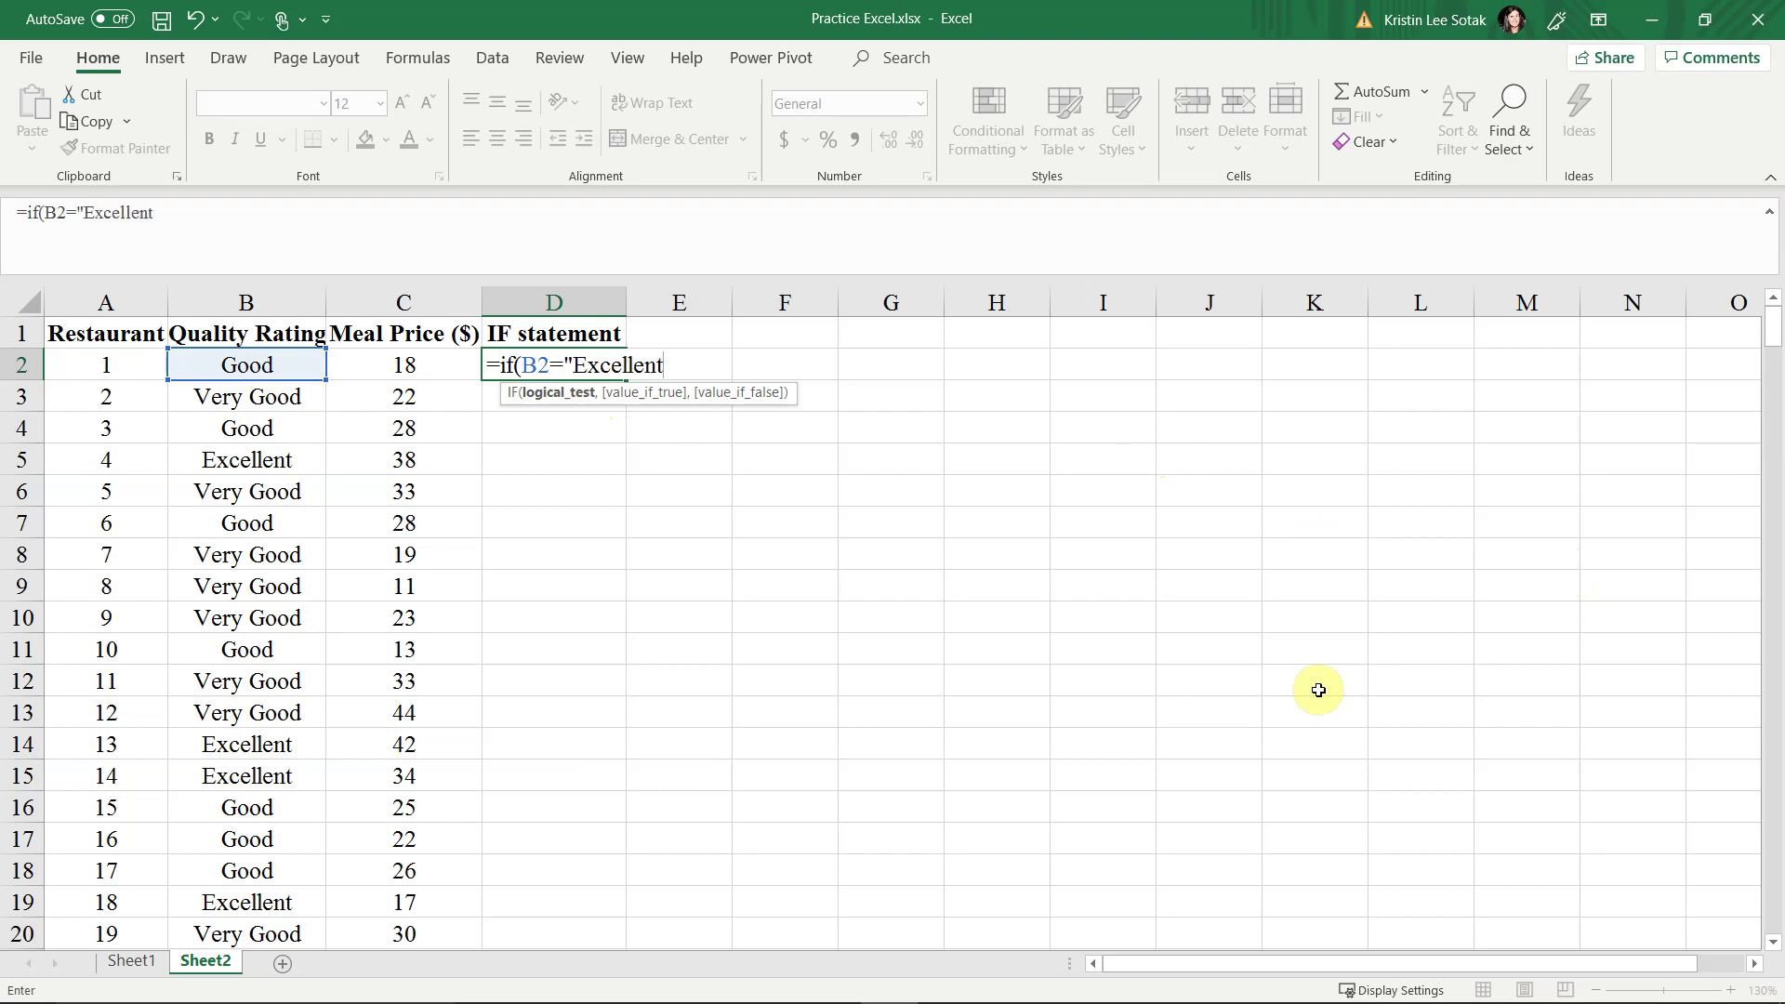
{"action": "key", "text": "Return"}
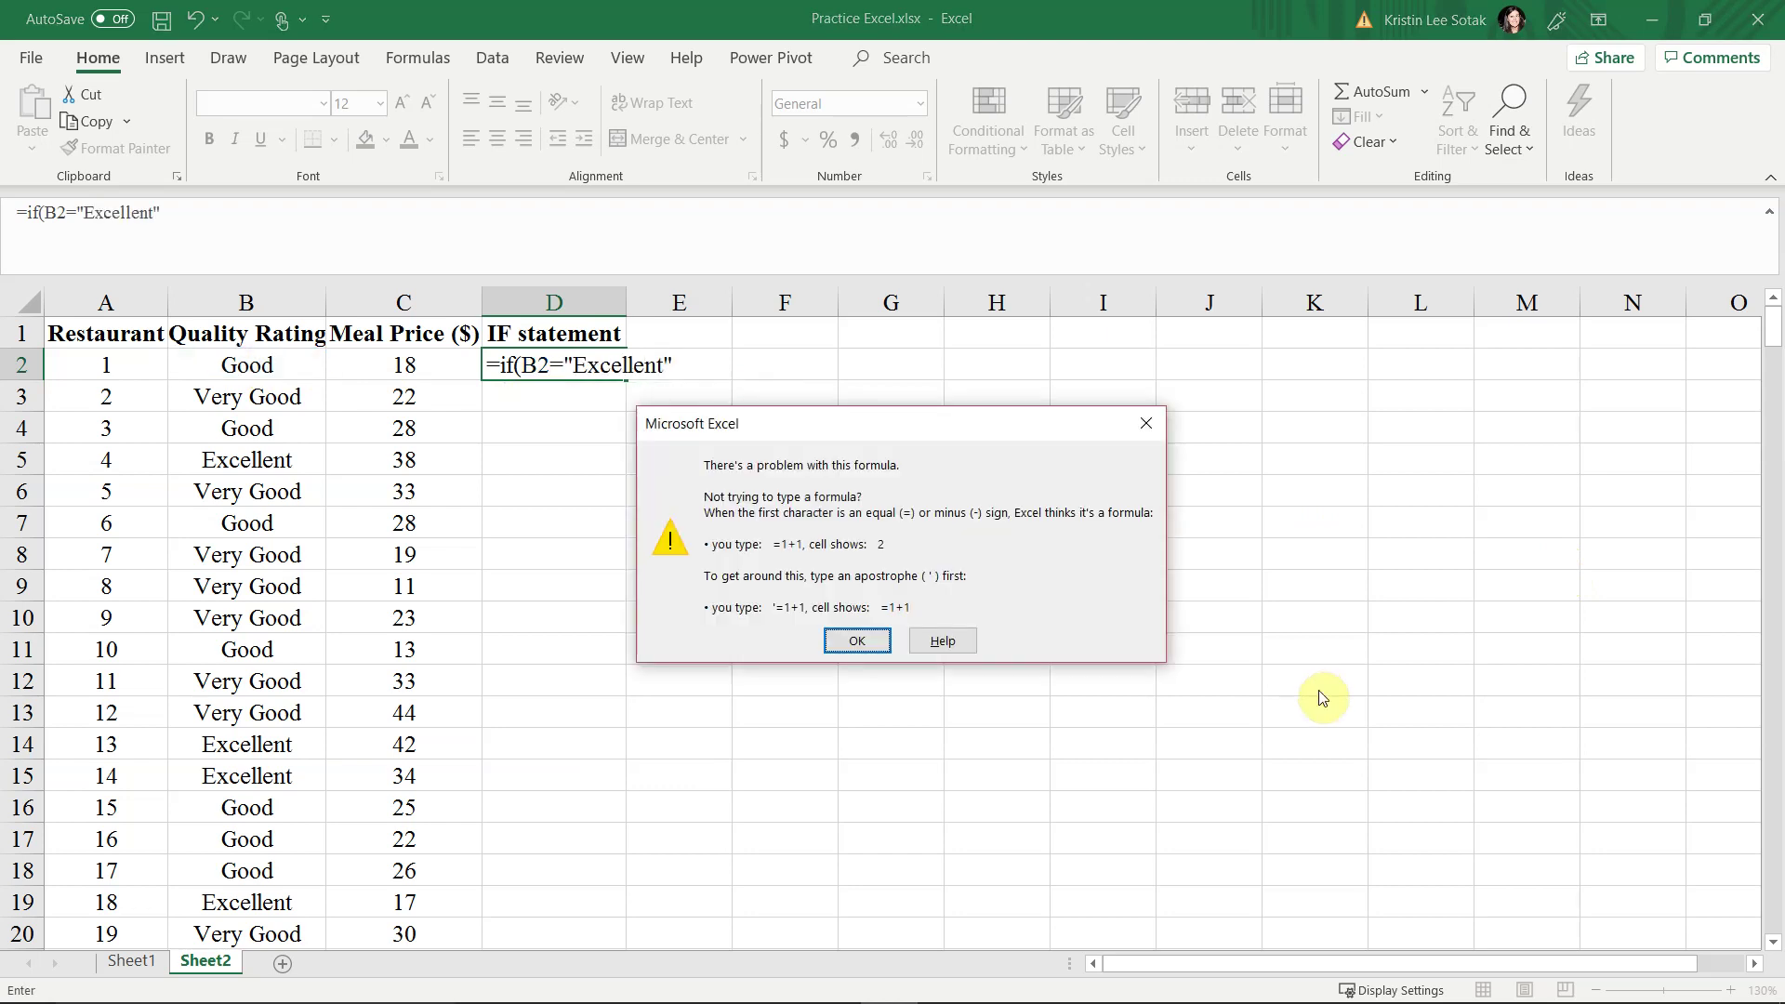
{"action": "key", "text": "Return"}
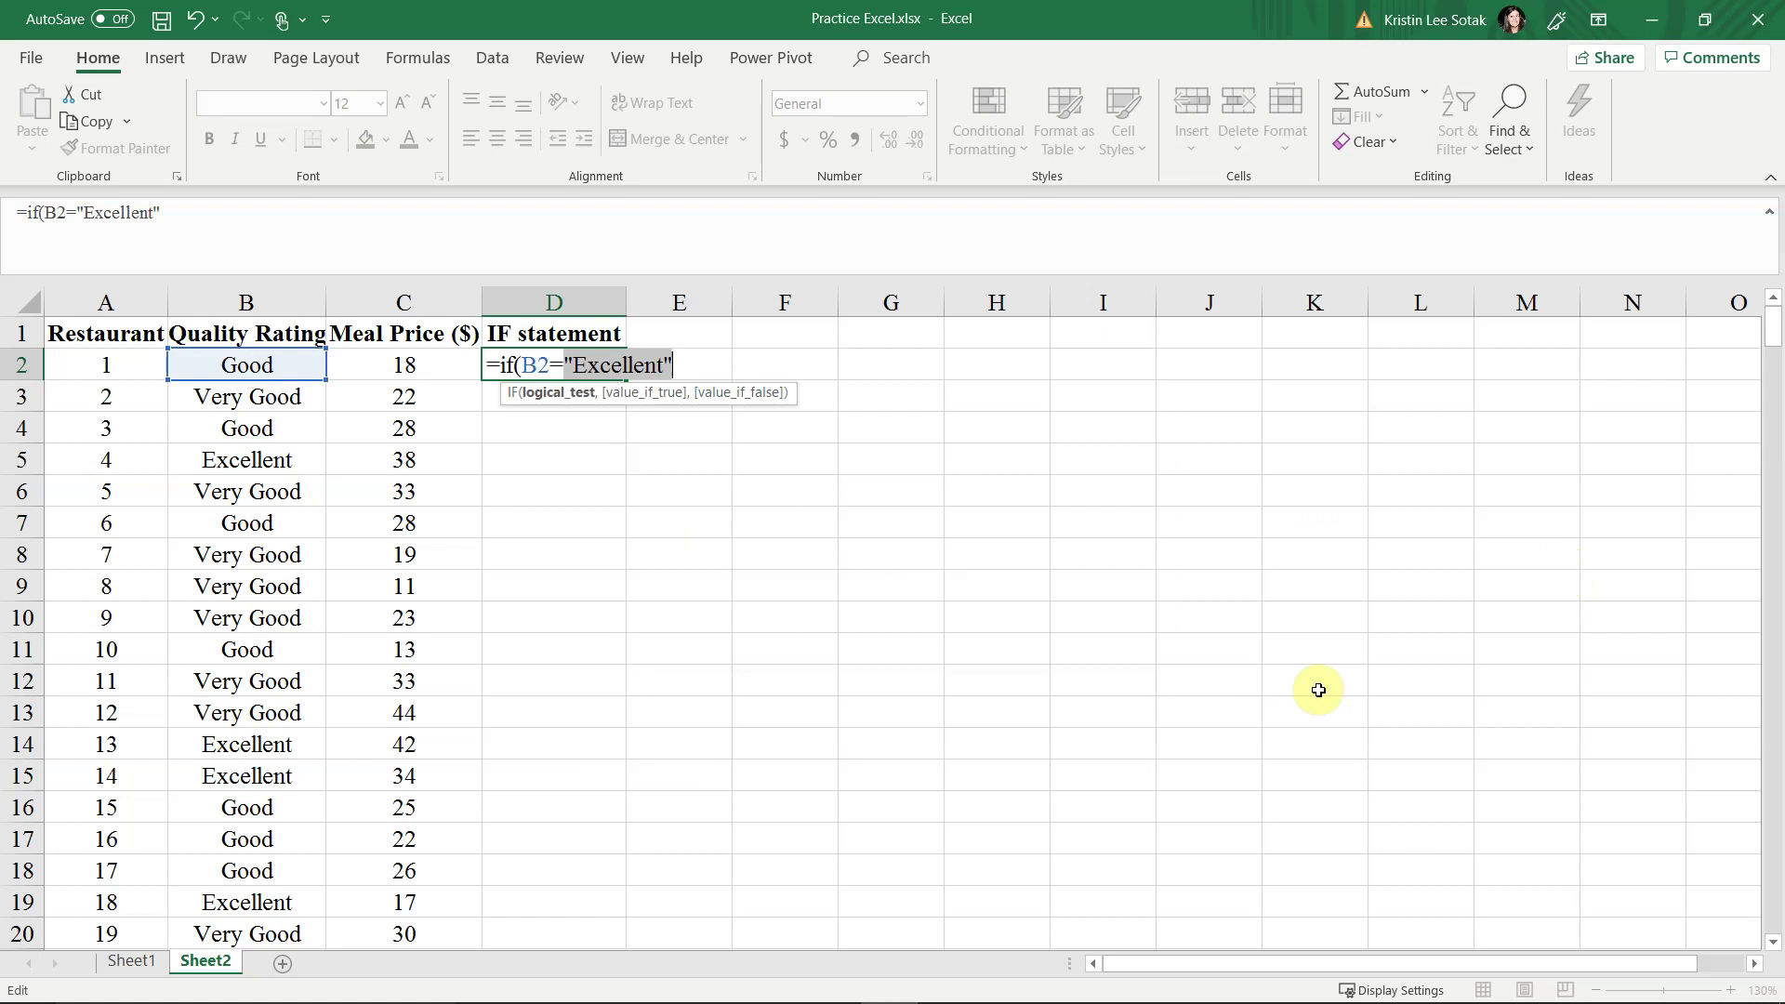
{"action": "left_click", "coordinate": [199, 203]}
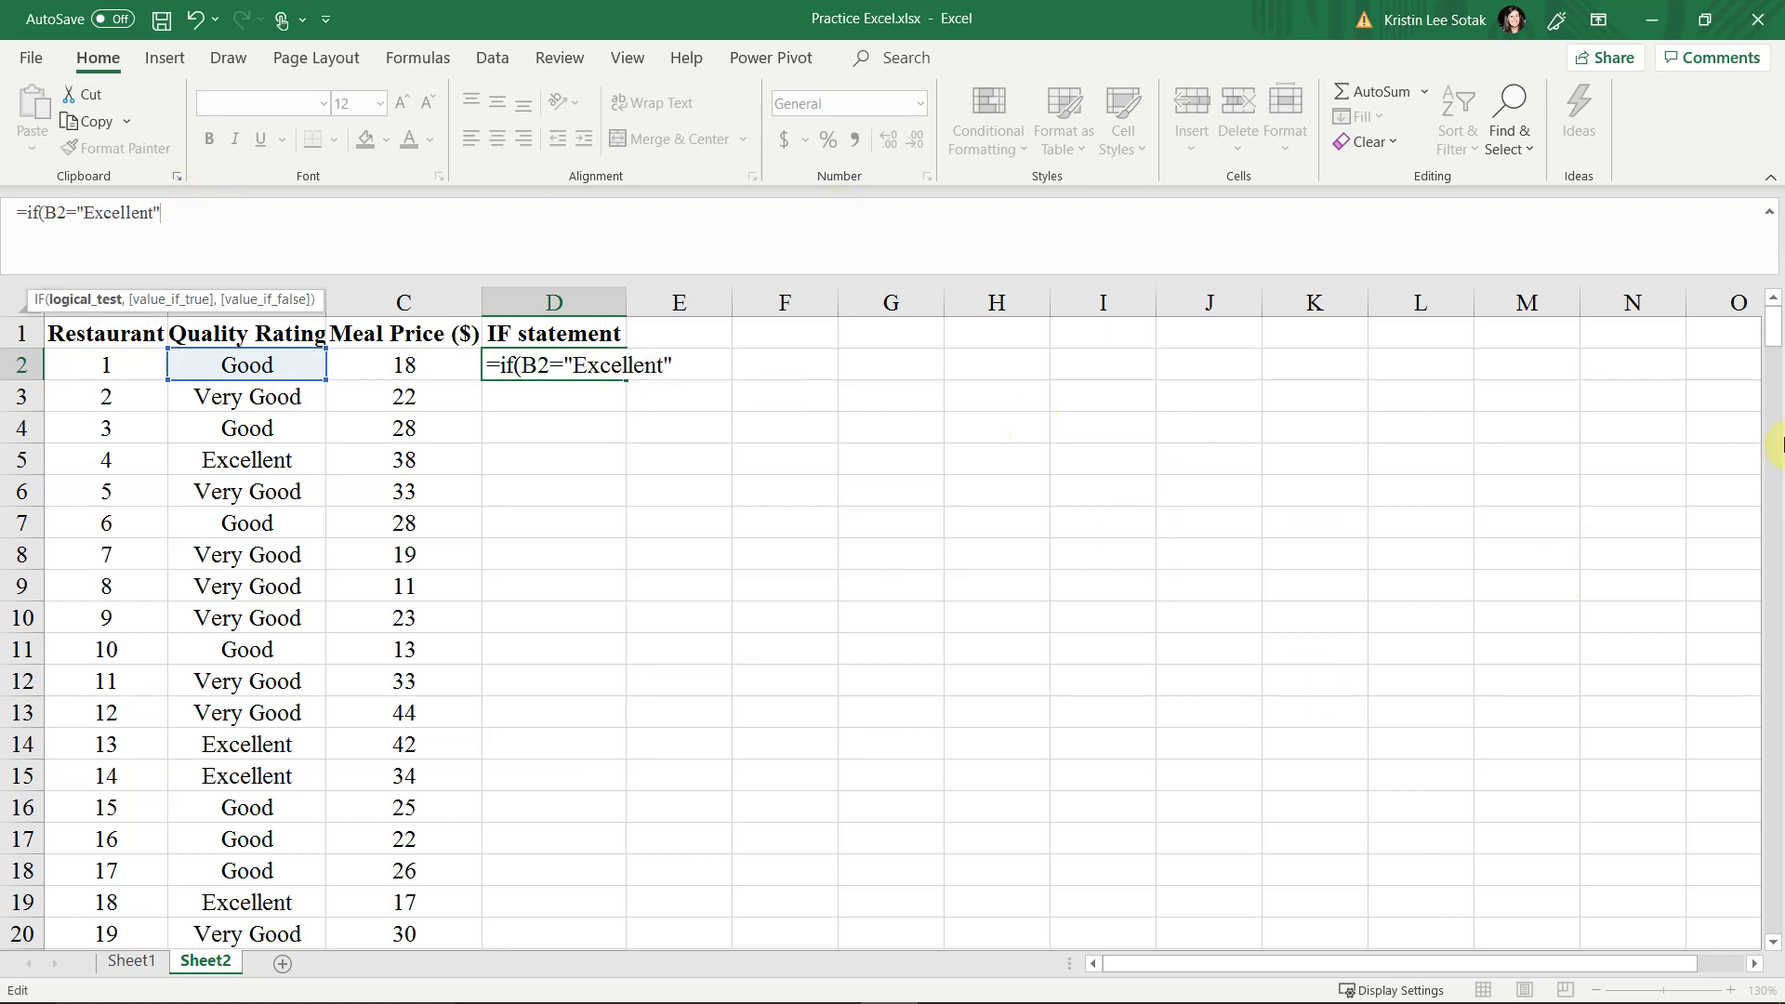
{"action": "type", "text": ","}
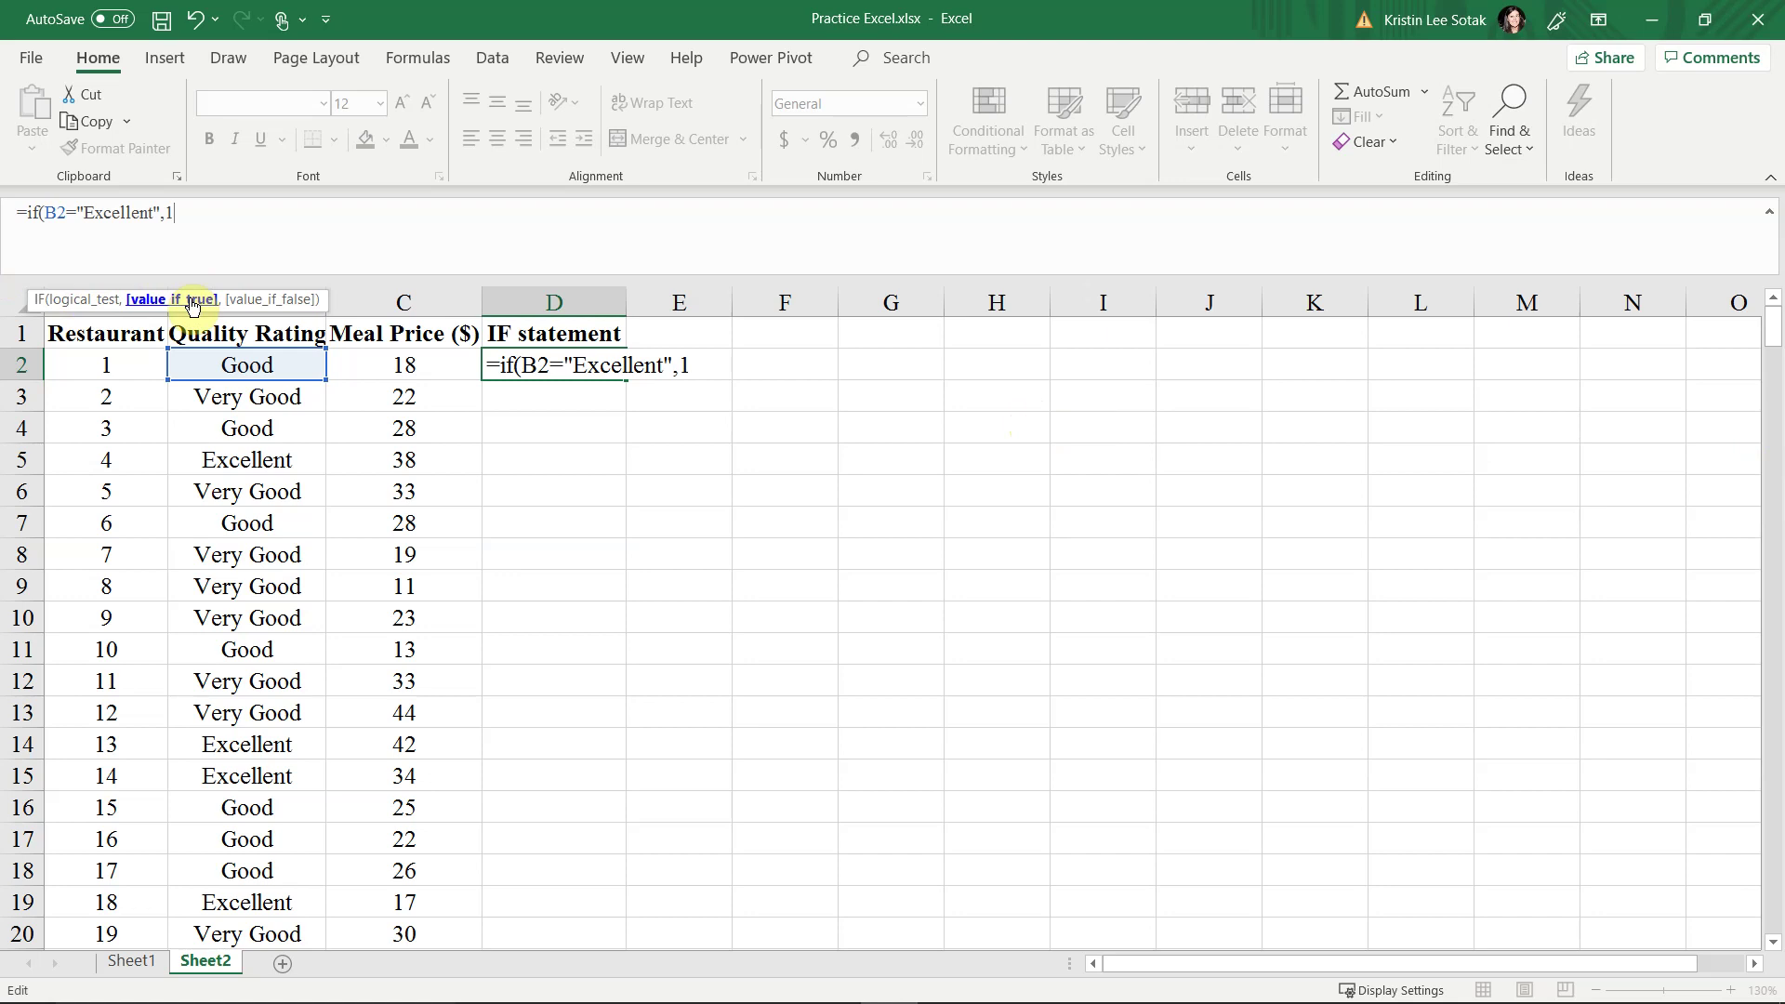
{"action": "type", "text": "1,0"}
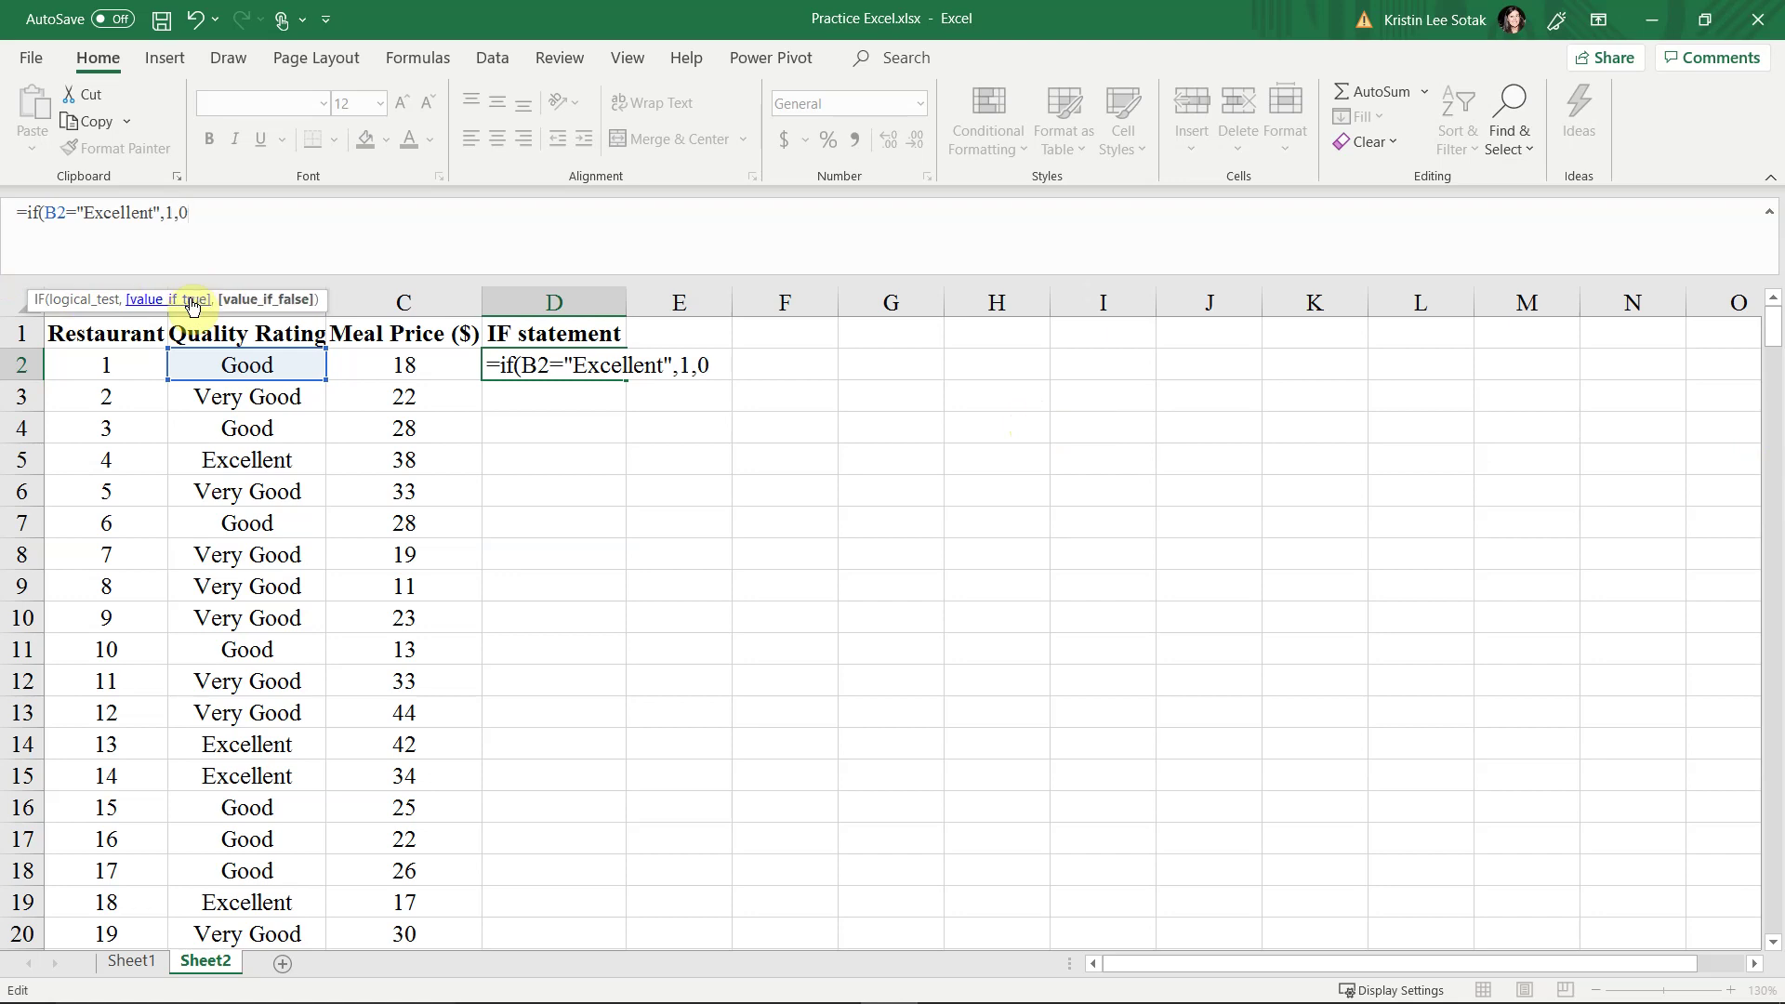
{"action": "type", "text": ")"}
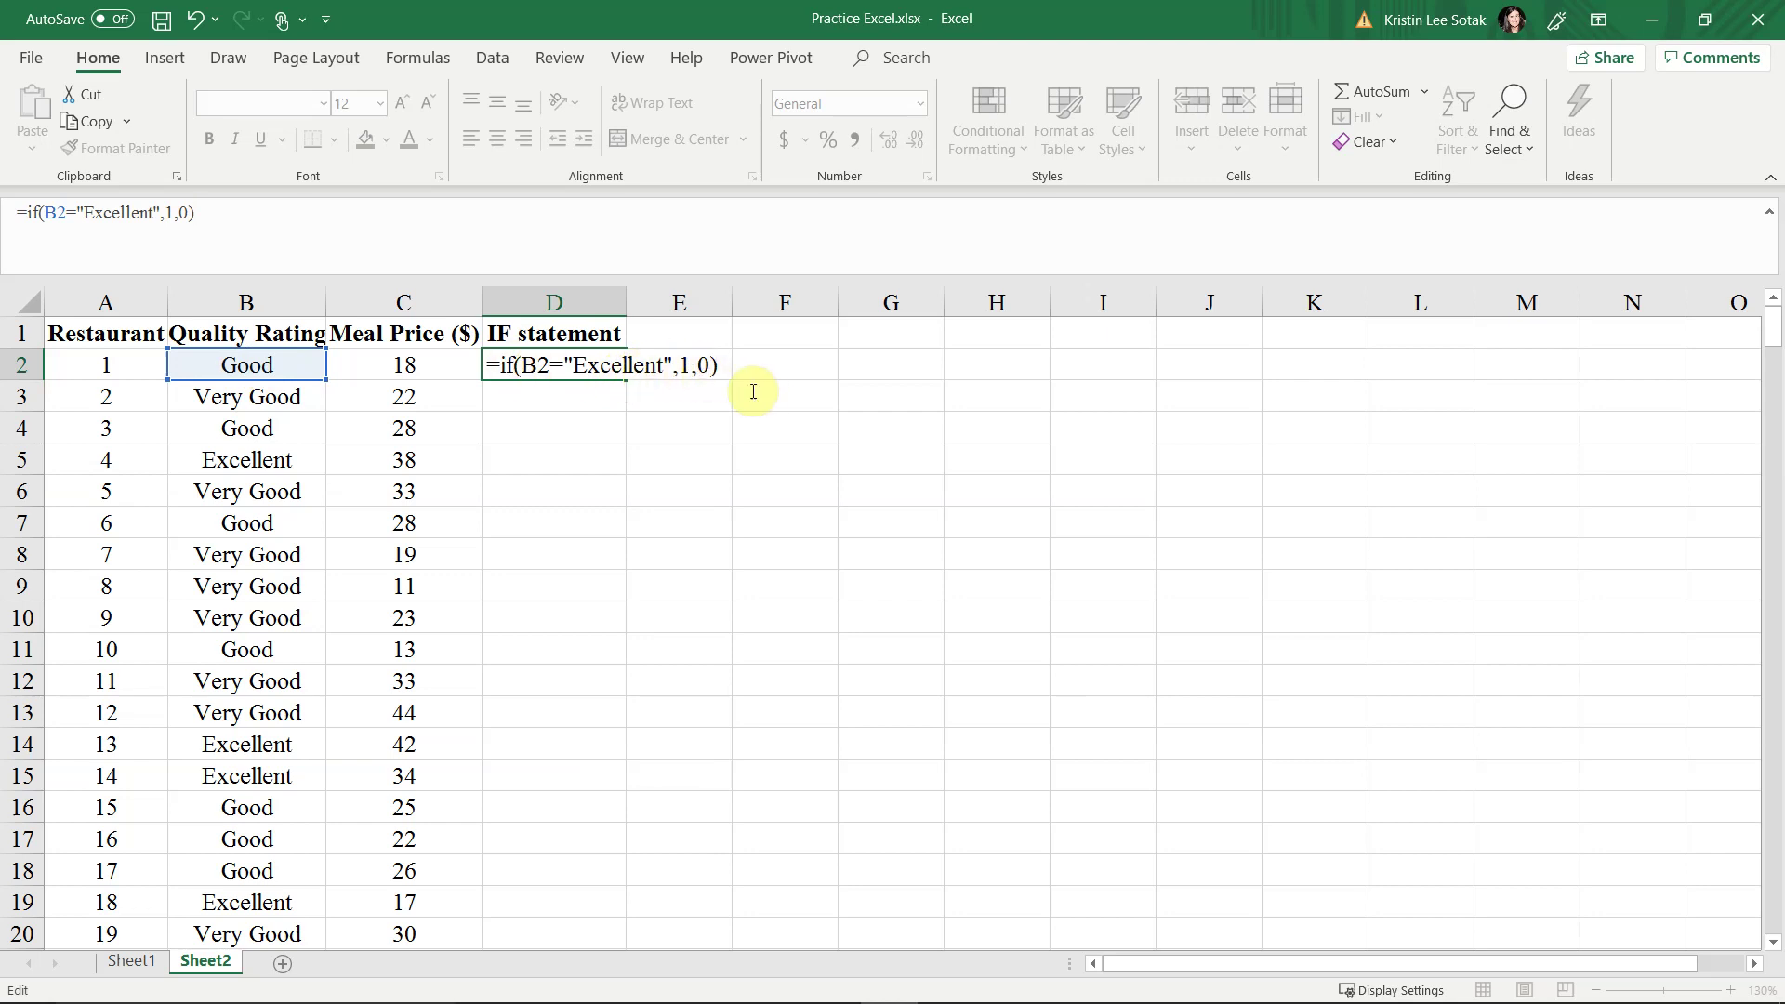
{"action": "key", "text": "Return"}
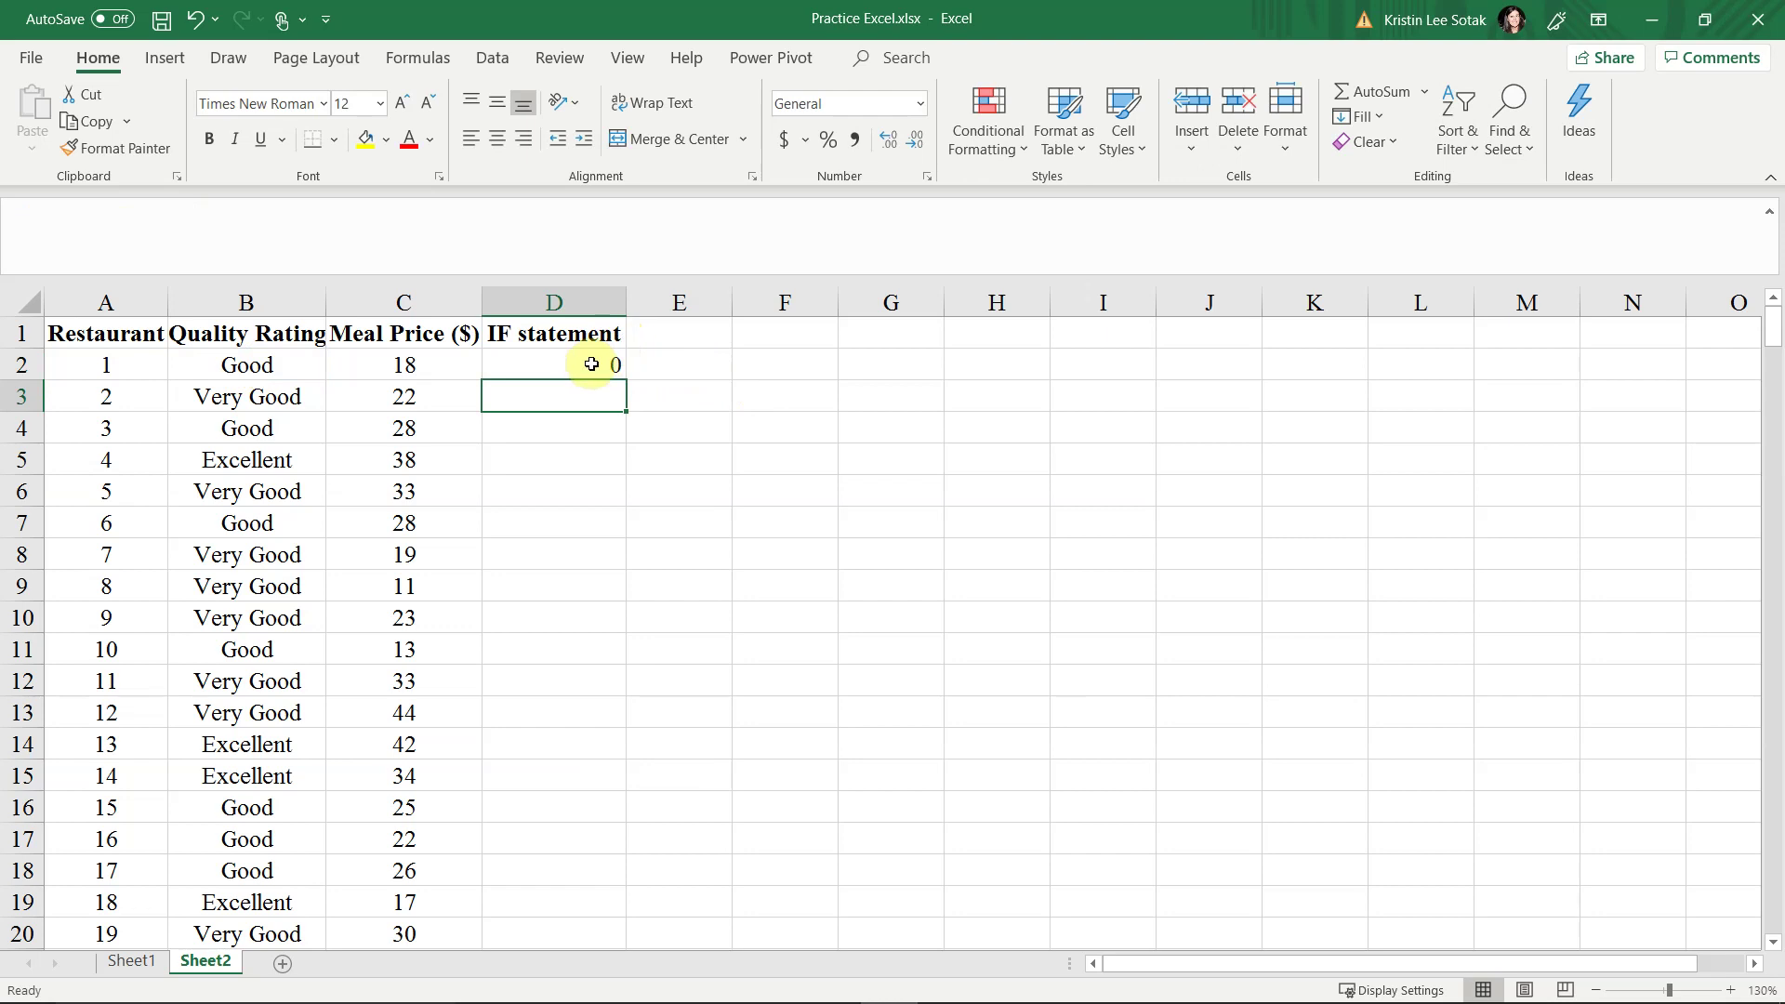
Fill the IF formula from D2 down the column to the last restaurant, row 301
{"action": "left_click", "coordinate": [592, 363]}
{"action": "left_click", "coordinate": [195, 365]}
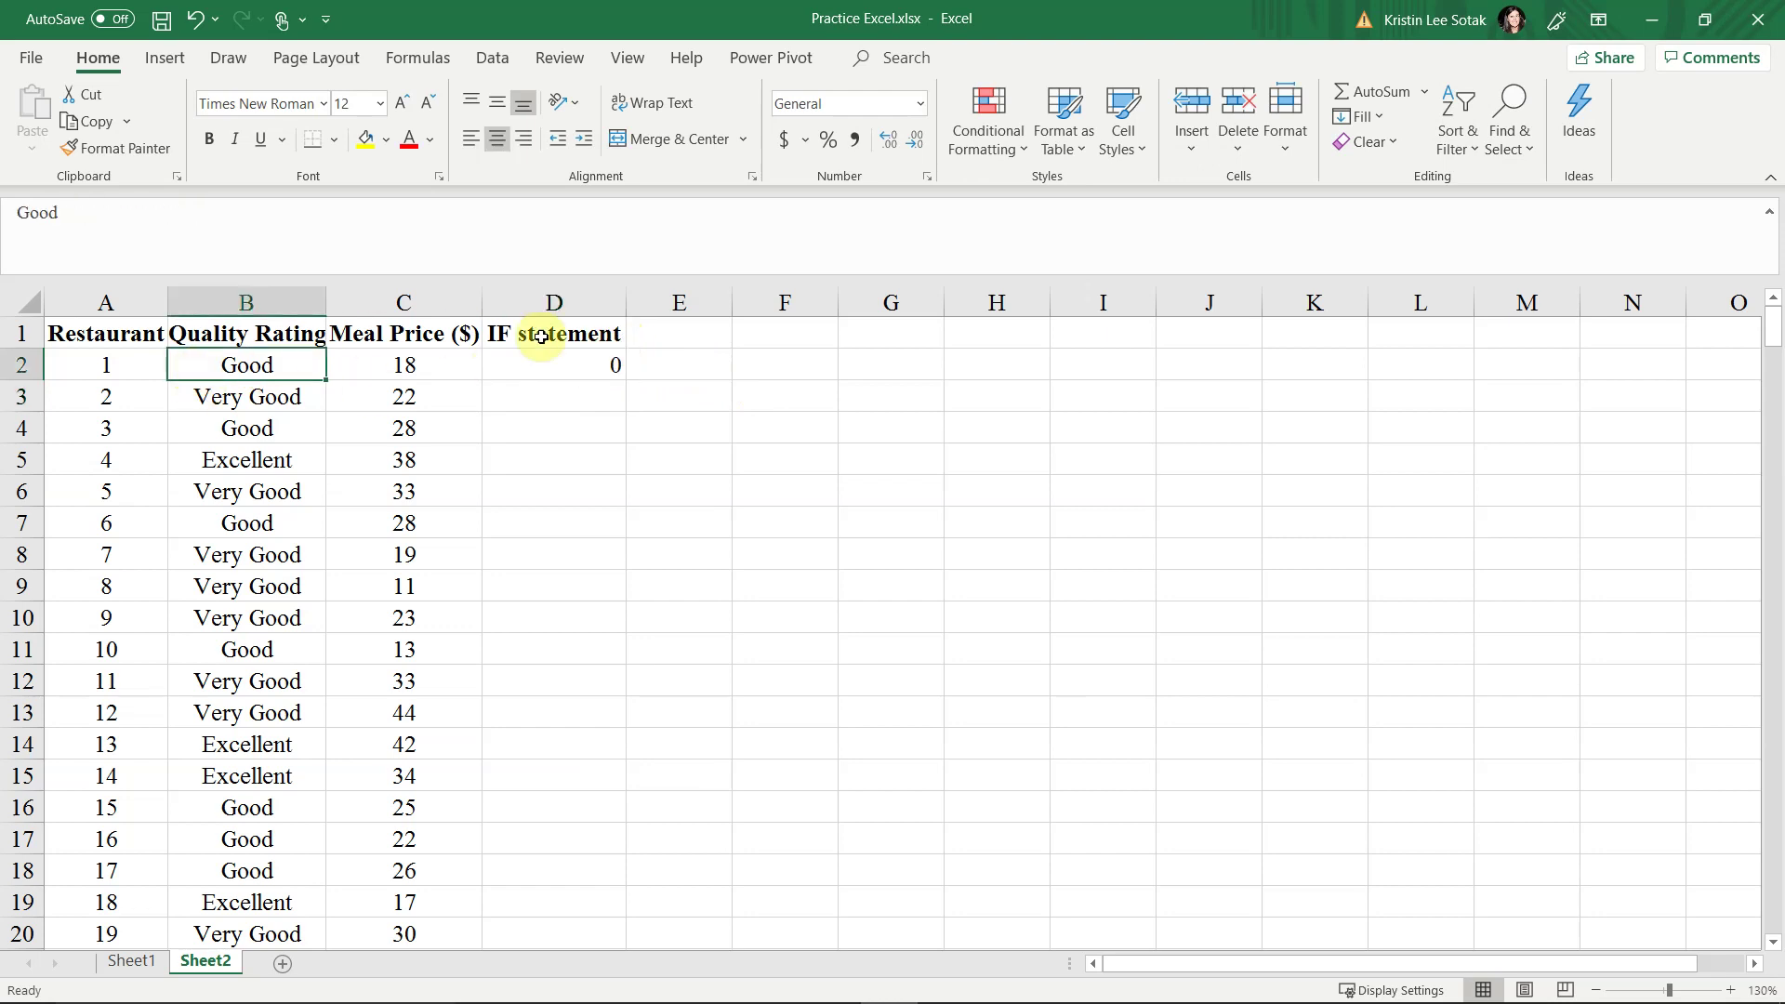
{"action": "left_click", "coordinate": [611, 363]}
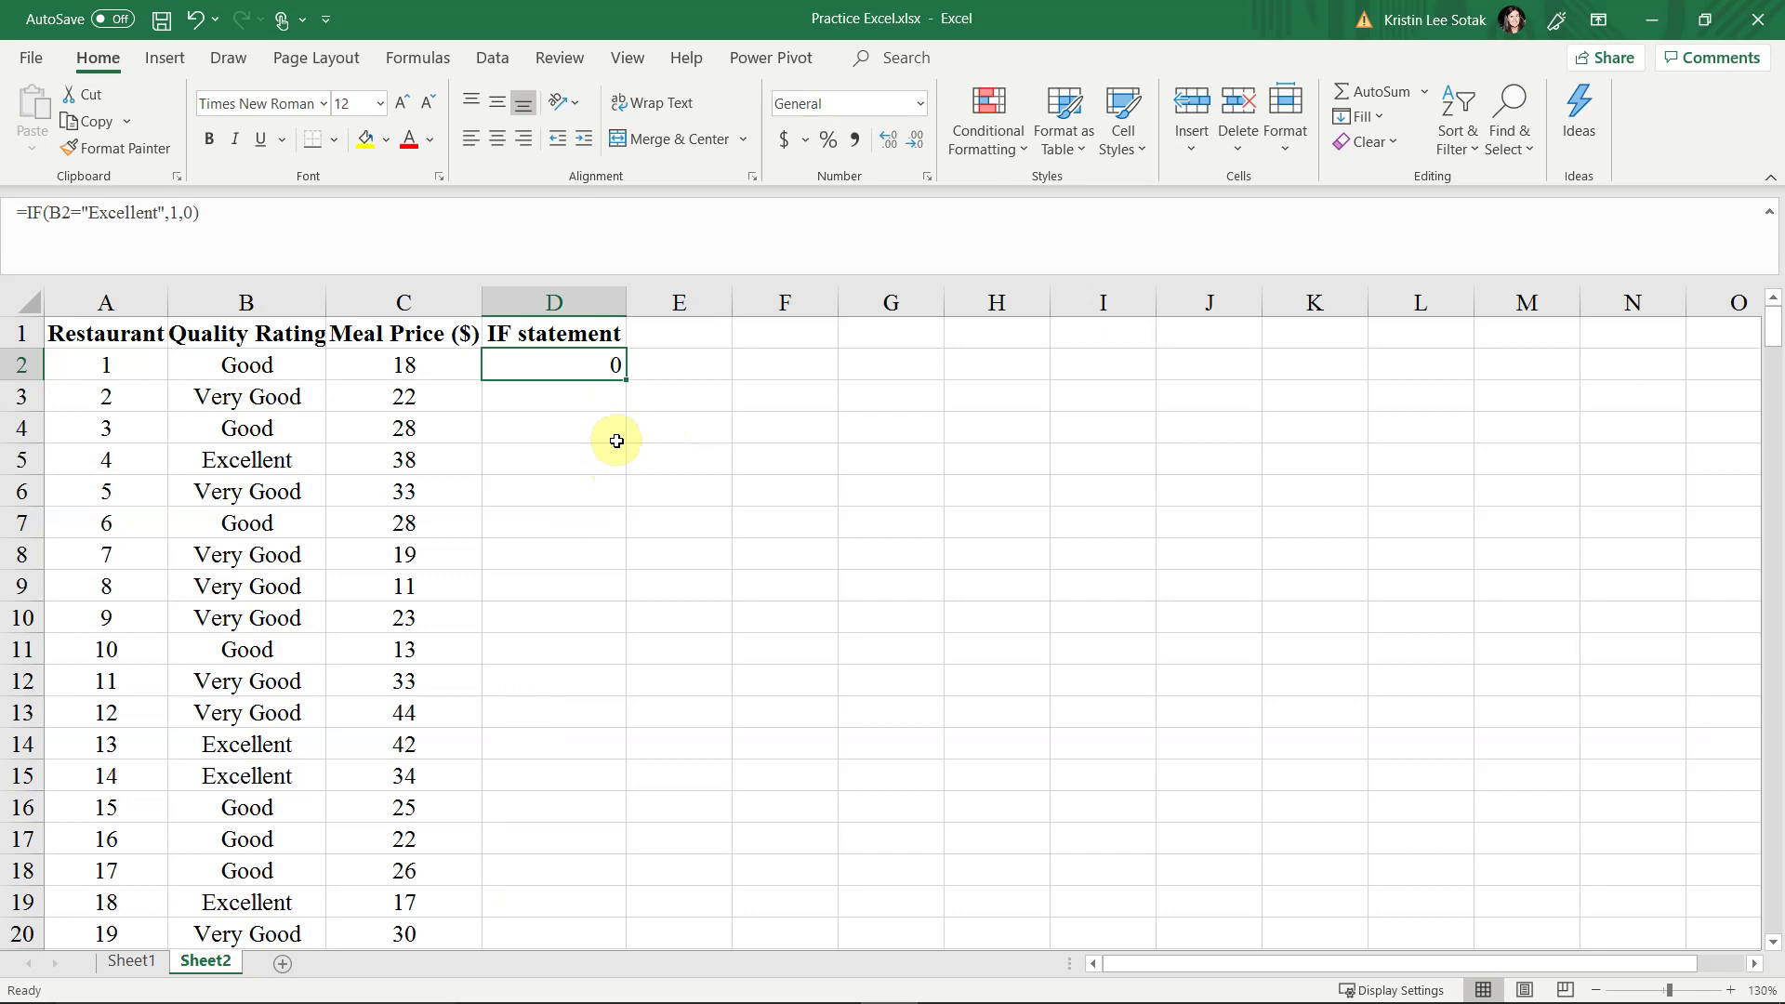
{"action": "double_click", "coordinate": [629, 382]}
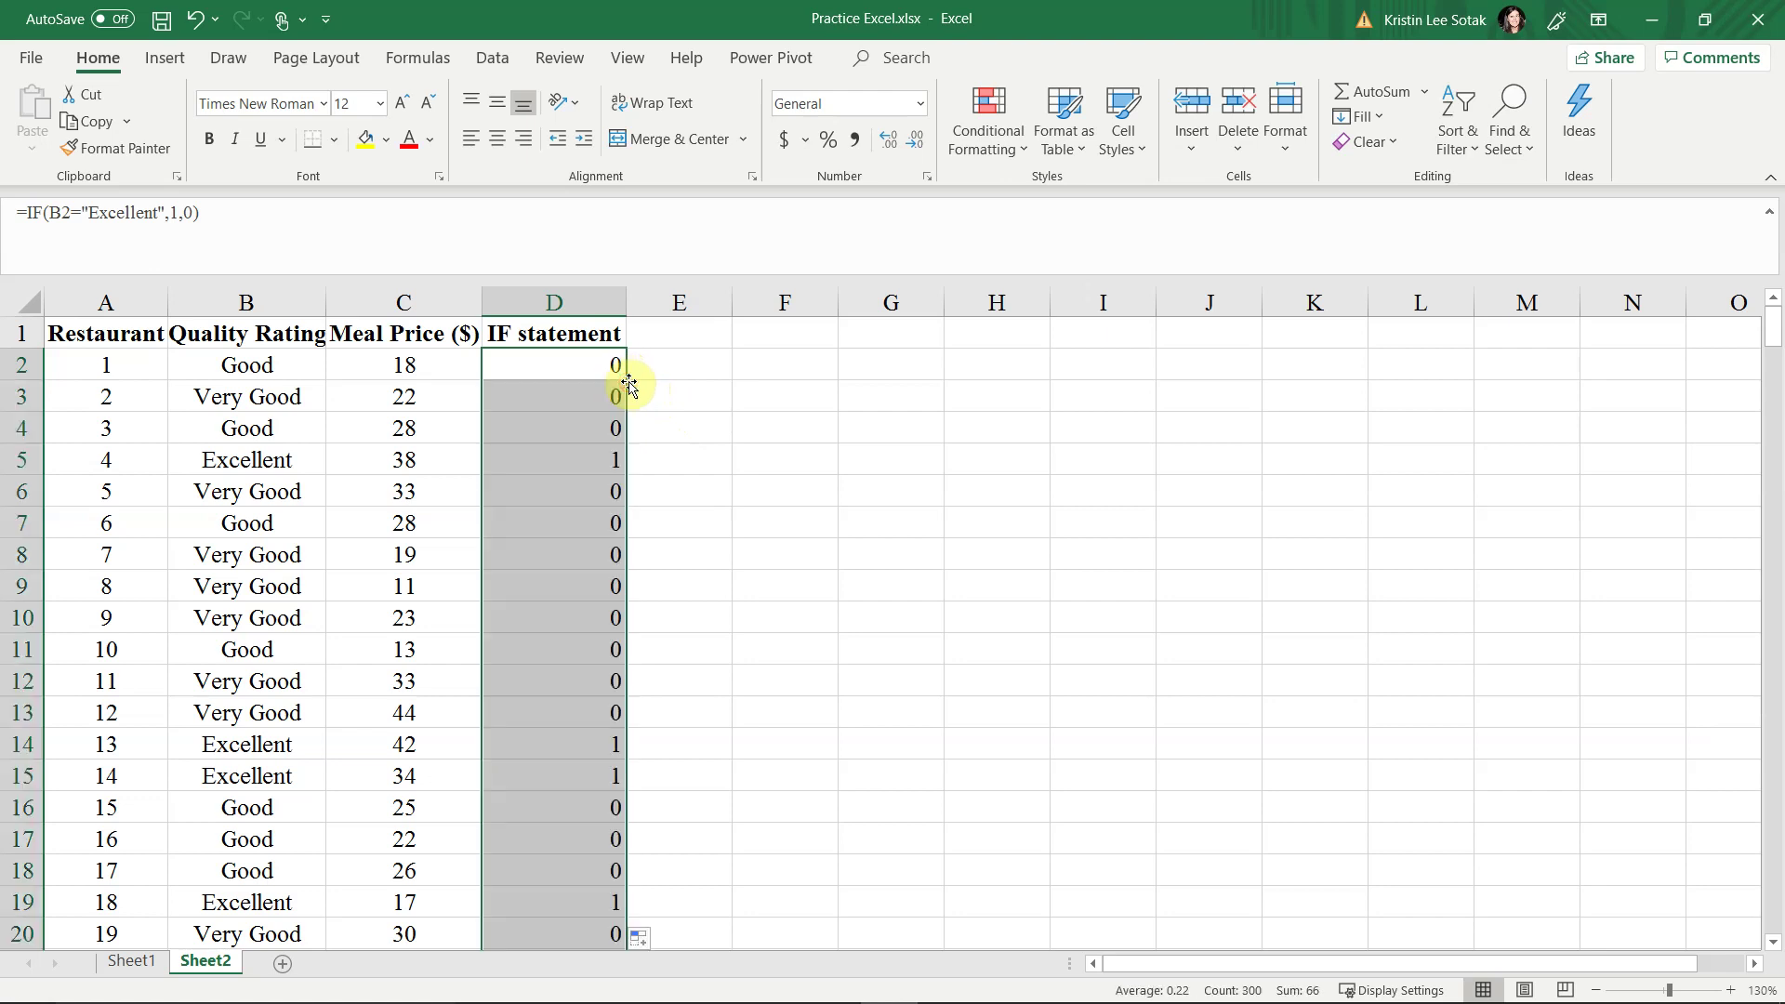
Examine the copied IF formulas cell by cell from D3 down to D14
{"action": "left_click", "coordinate": [581, 401]}
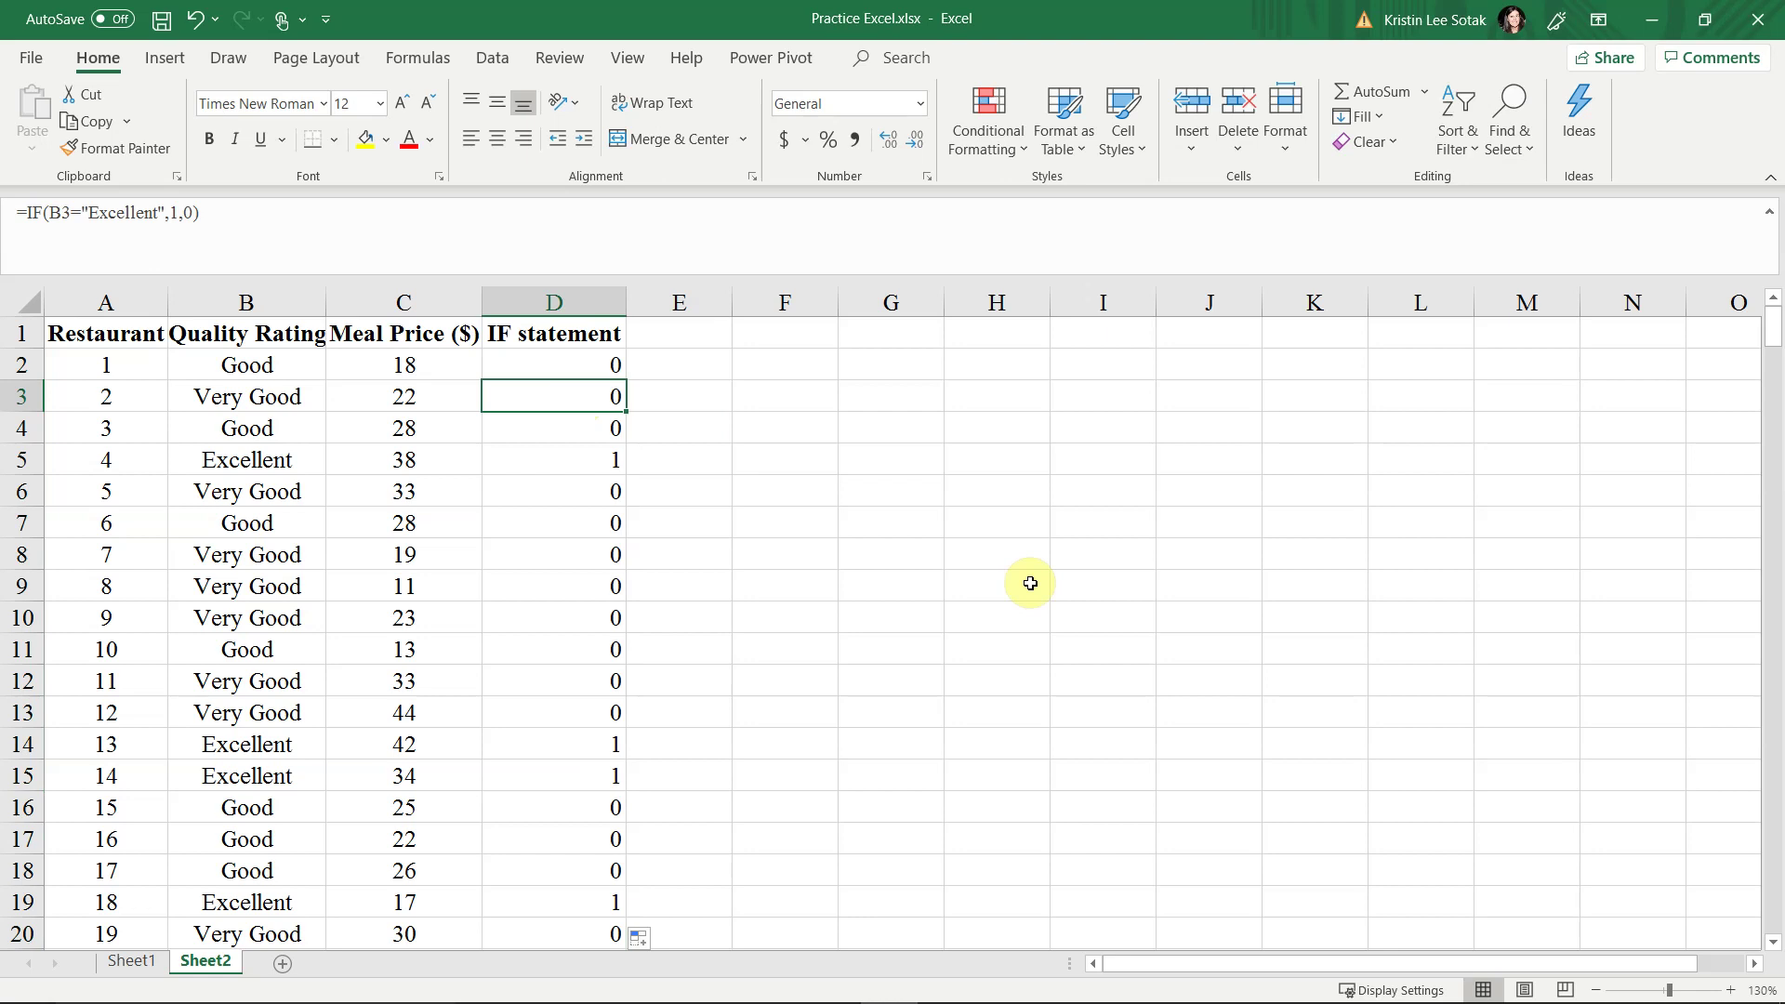
{"action": "key", "text": "Down"}
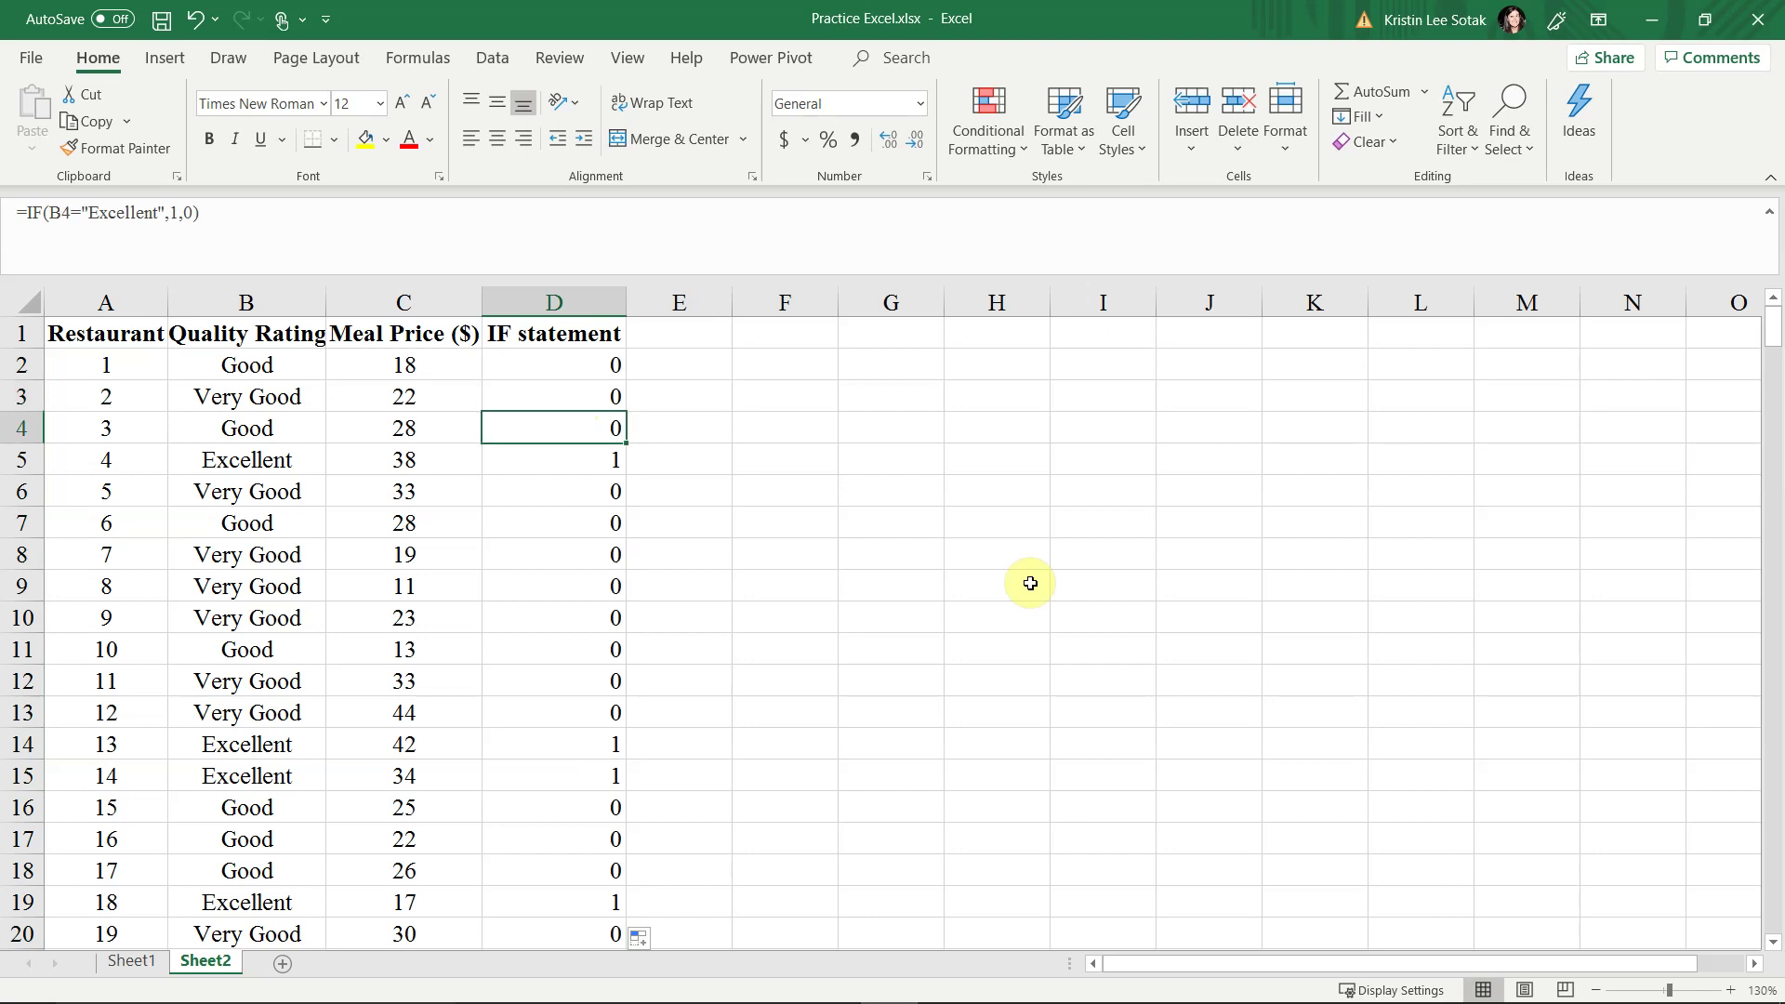
{"action": "key", "text": "Down"}
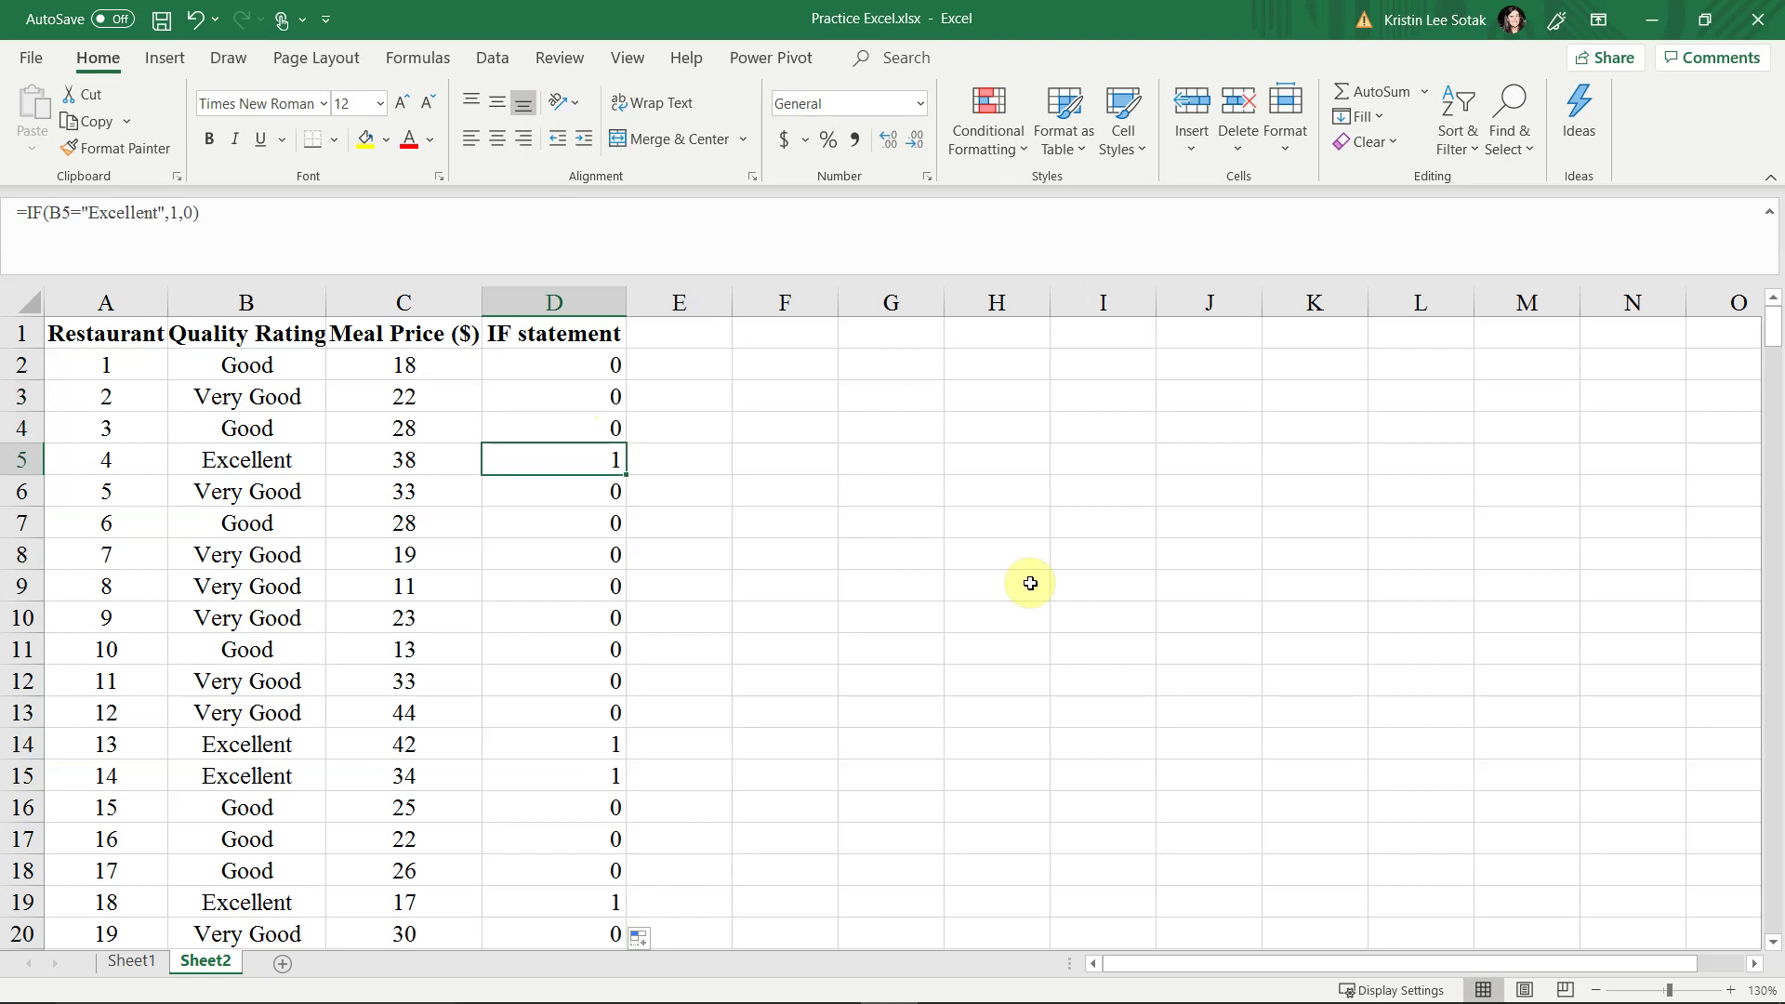
{"action": "key", "text": "Down"}
{"action": "key", "text": "Down"}
{"action": "key", "text": "Down"}
{"action": "key", "text": "Down"}
{"action": "key", "text": "Down"}
{"action": "key", "text": "Down"}
{"action": "key", "text": "Down"}
{"action": "key", "text": "Down"}
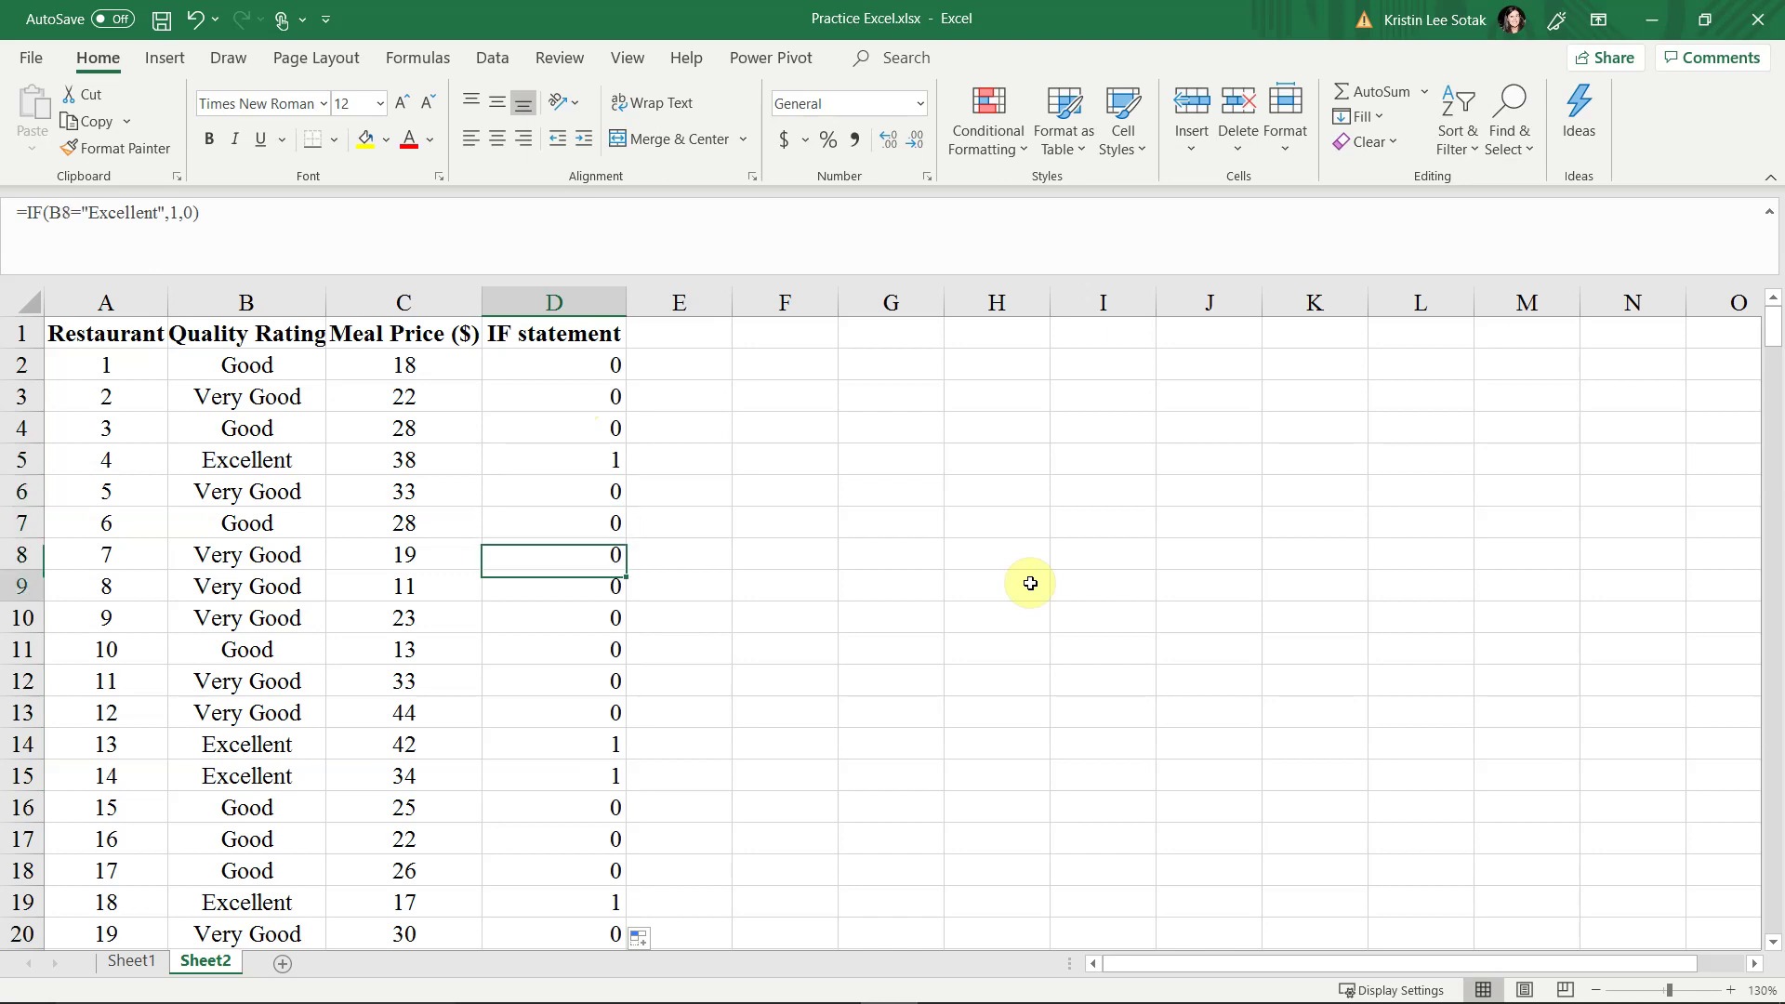
{"action": "key", "text": "Down"}
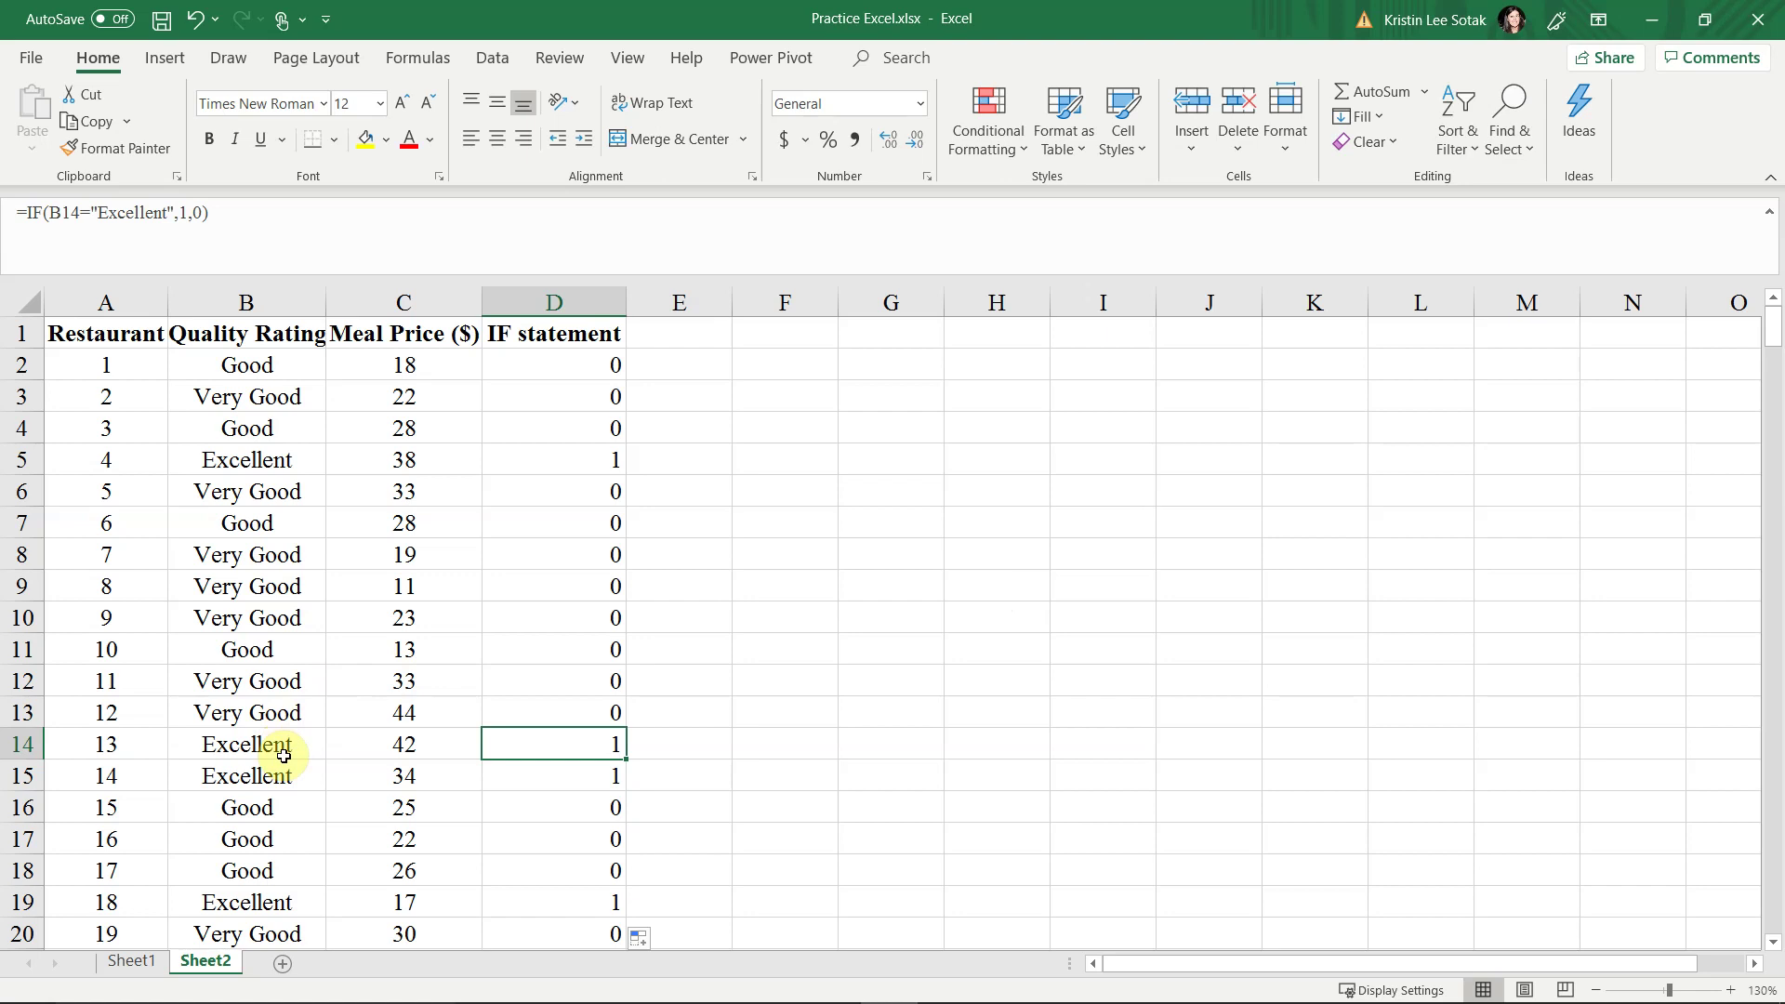
Go through the quality ratings from B5 down to B15 to see which are Excellent
{"action": "left_click", "coordinate": [268, 463]}
{"action": "key", "text": "Down"}
{"action": "key", "text": "Down"}
{"action": "key", "text": "Down"}
{"action": "key", "text": "Down"}
{"action": "key", "text": "Down"}
{"action": "key", "text": "Down"}
{"action": "key", "text": "Down"}
{"action": "key", "text": "Down"}
{"action": "key", "text": "Down"}
{"action": "key", "text": "Down"}
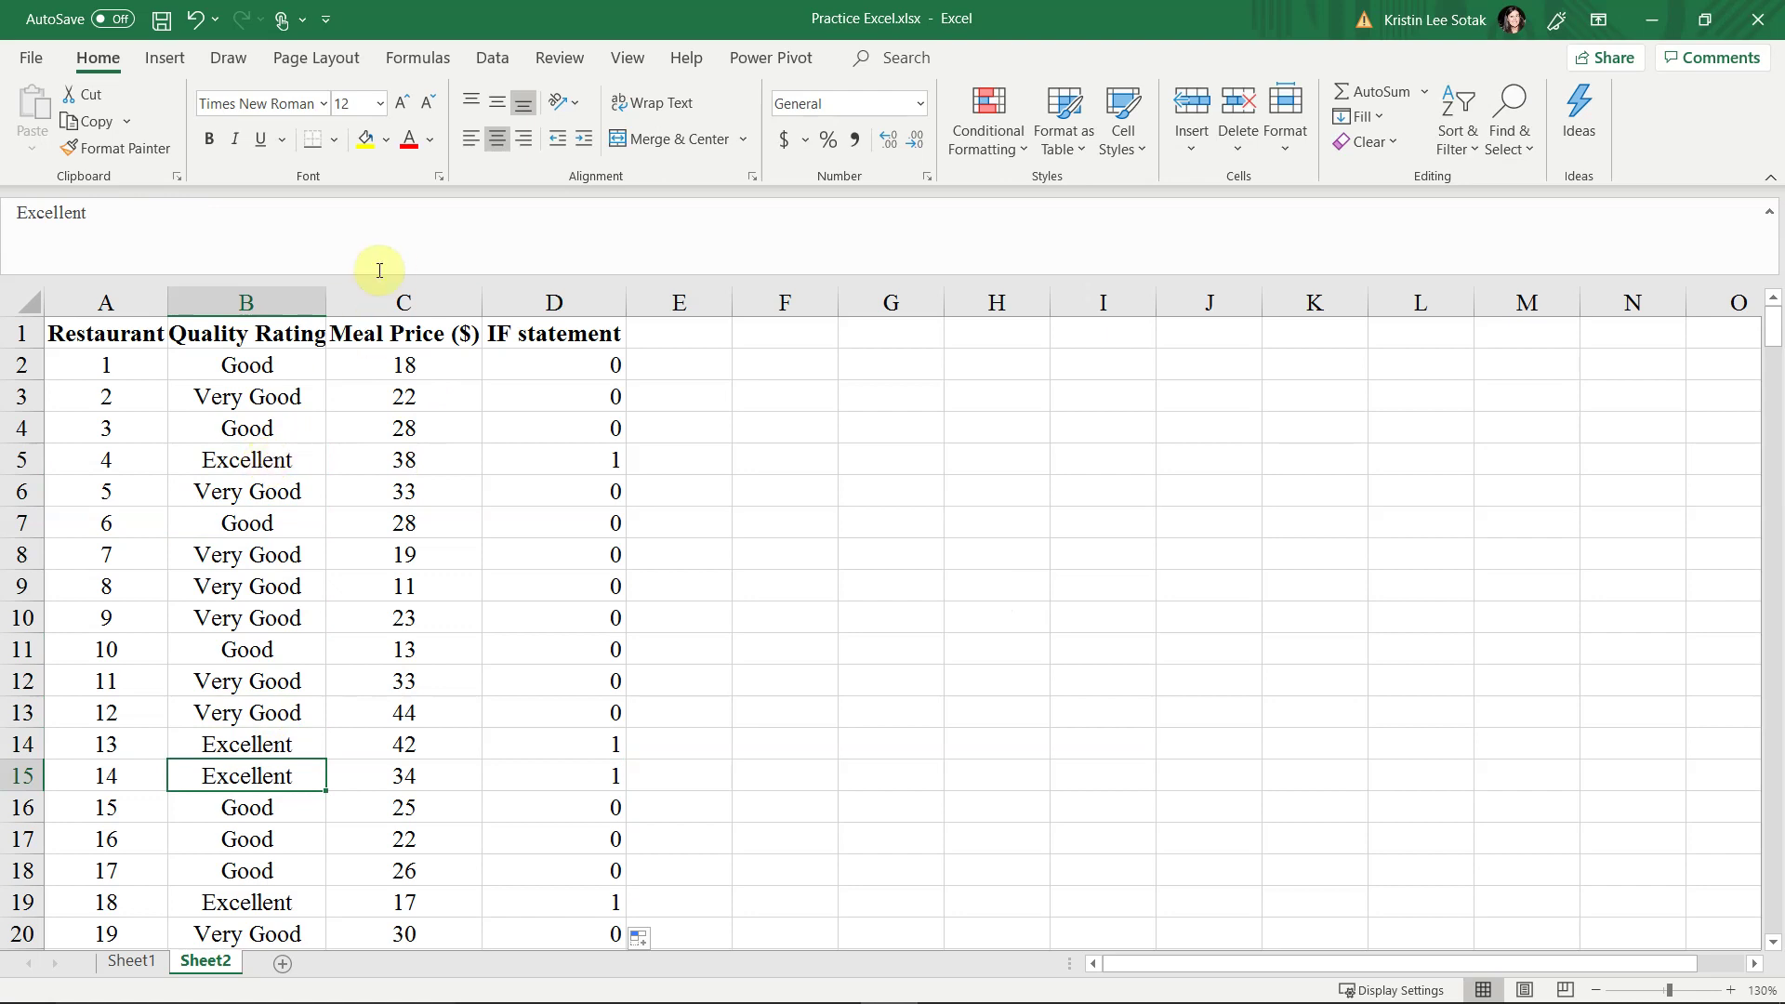
Compare the IF results from D5 down to D15 with the quality ratings in the same rows
{"action": "left_click", "coordinate": [602, 460]}
{"action": "key", "text": "Down"}
{"action": "key", "text": "Down"}
{"action": "key", "text": "Down"}
{"action": "key", "text": "Down"}
{"action": "key", "text": "Down"}
{"action": "key", "text": "Down"}
{"action": "key", "text": "Down"}
{"action": "key", "text": "Down"}
{"action": "key", "text": "Down"}
{"action": "key", "text": "Down"}
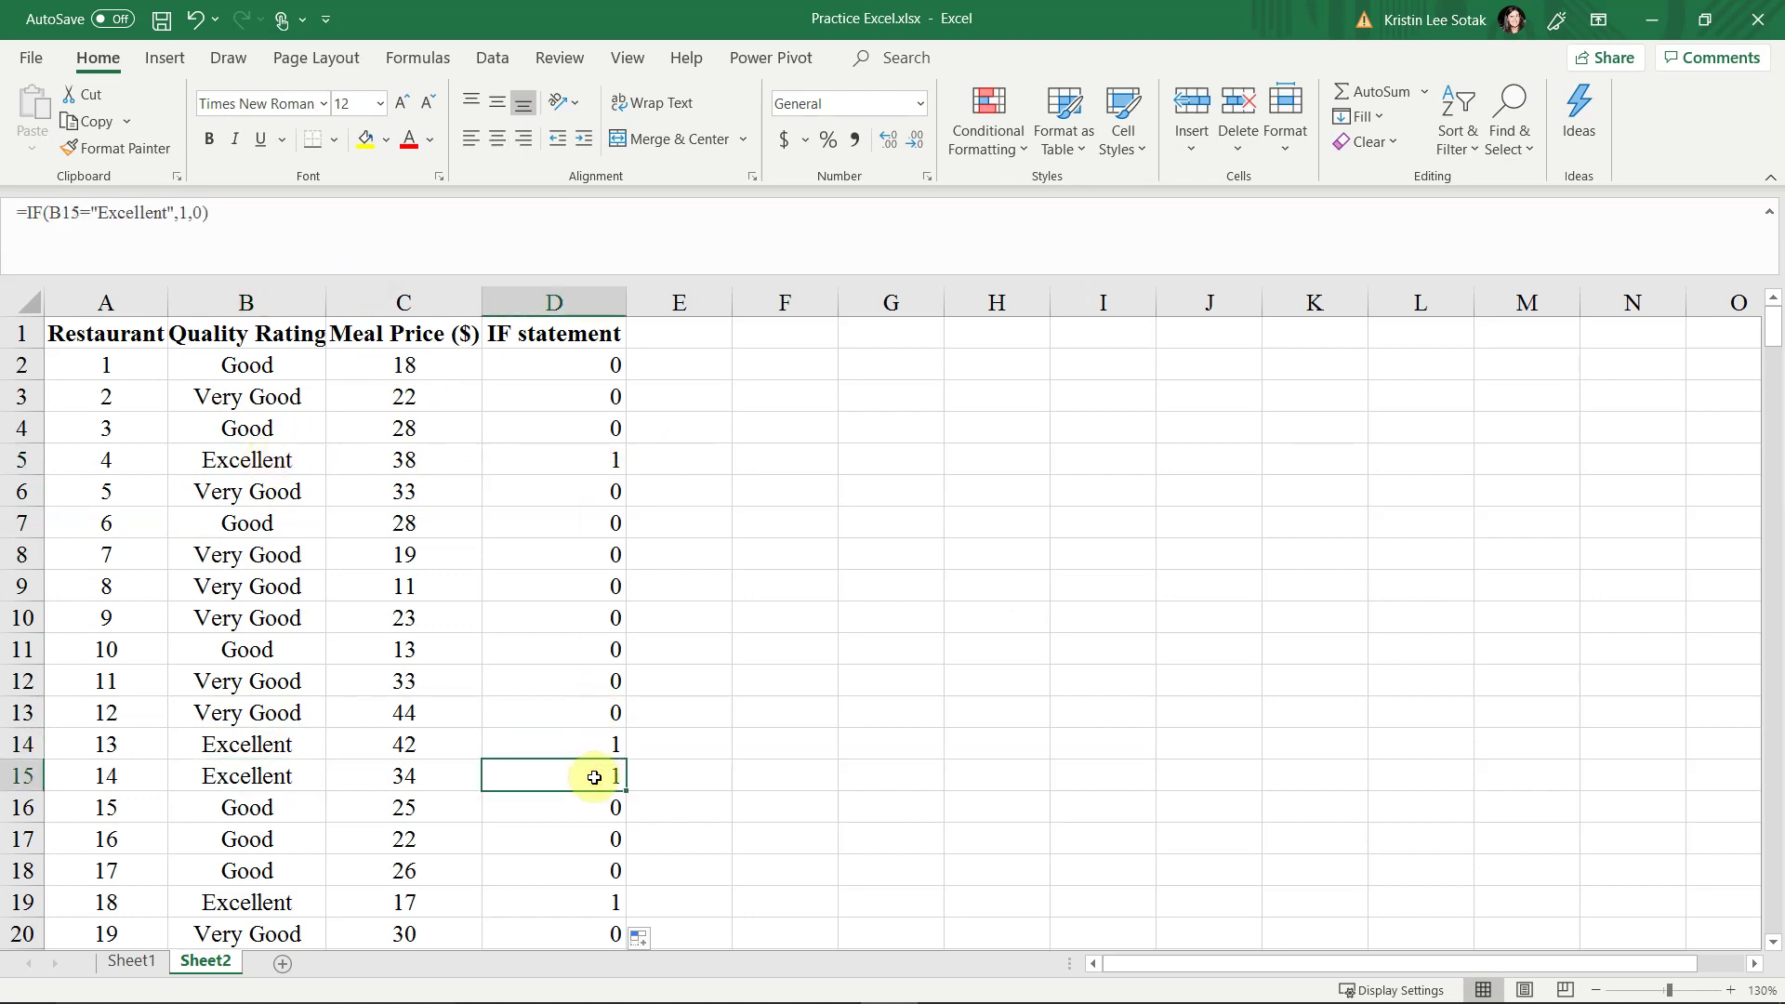
Sum the IF results in D2:D301 with a SUM formula in cell D302
{"action": "key", "text": "ctrl+Down"}
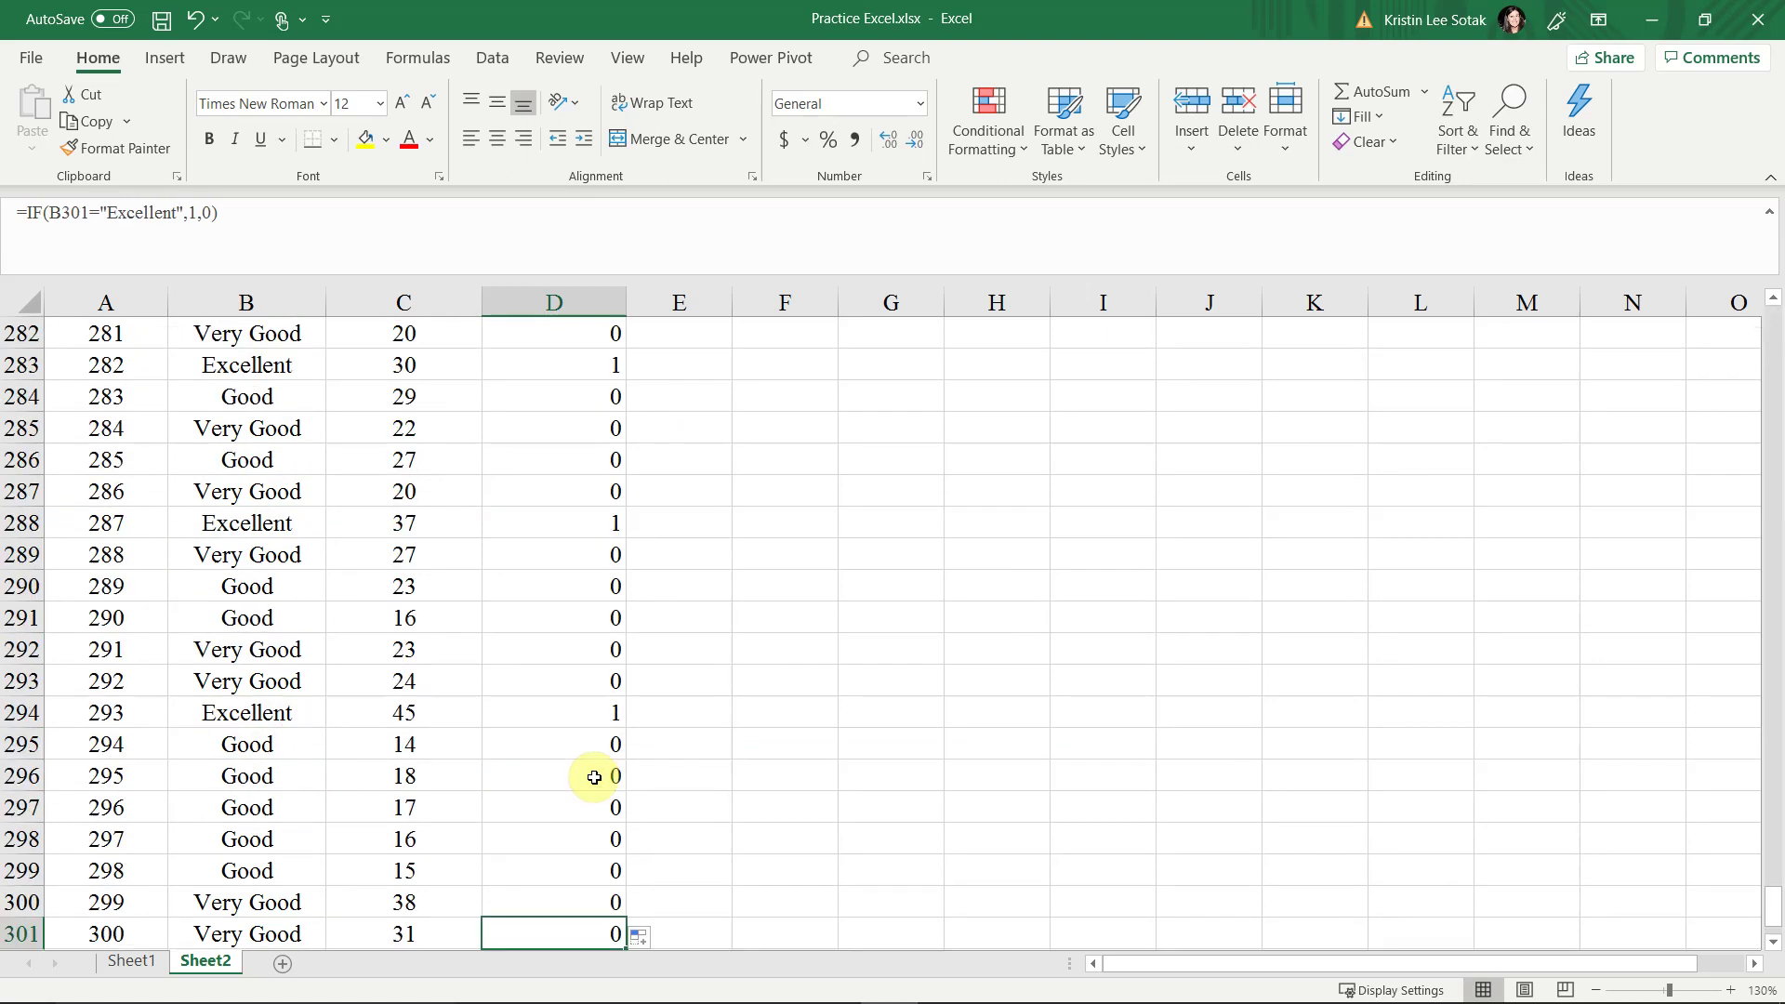
{"action": "key", "text": "Down"}
{"action": "type", "text": "="}
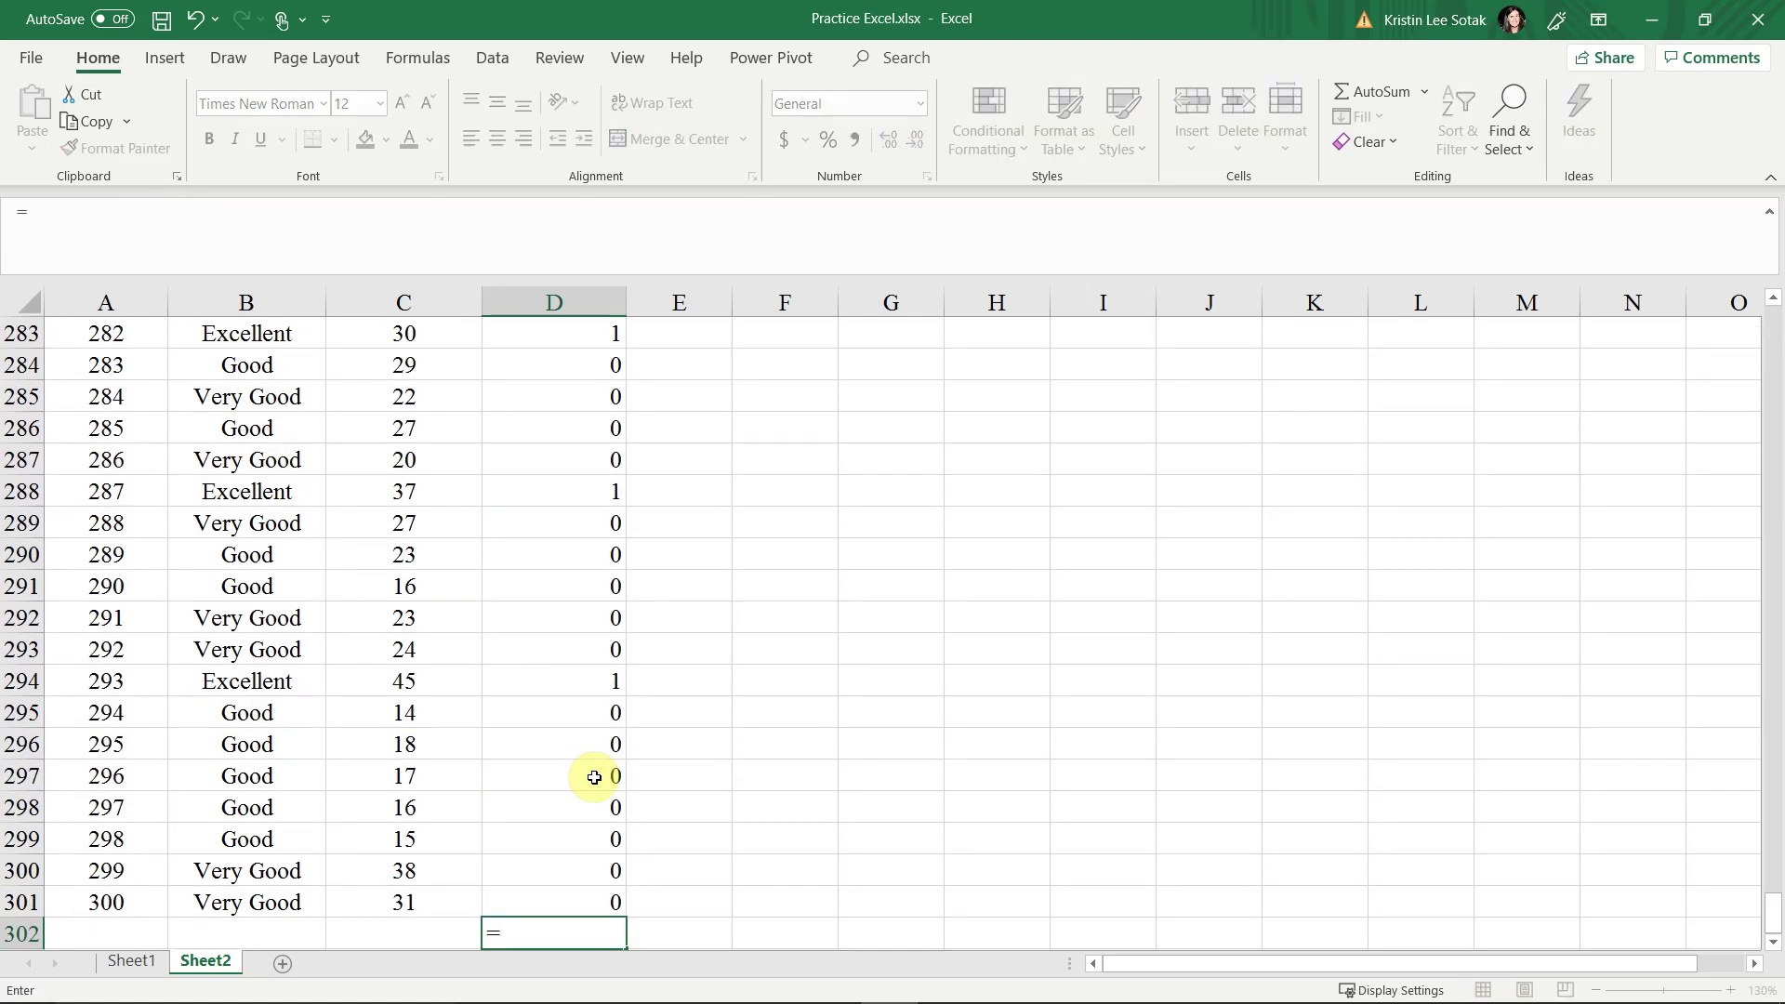
{"action": "type", "text": "sum("}
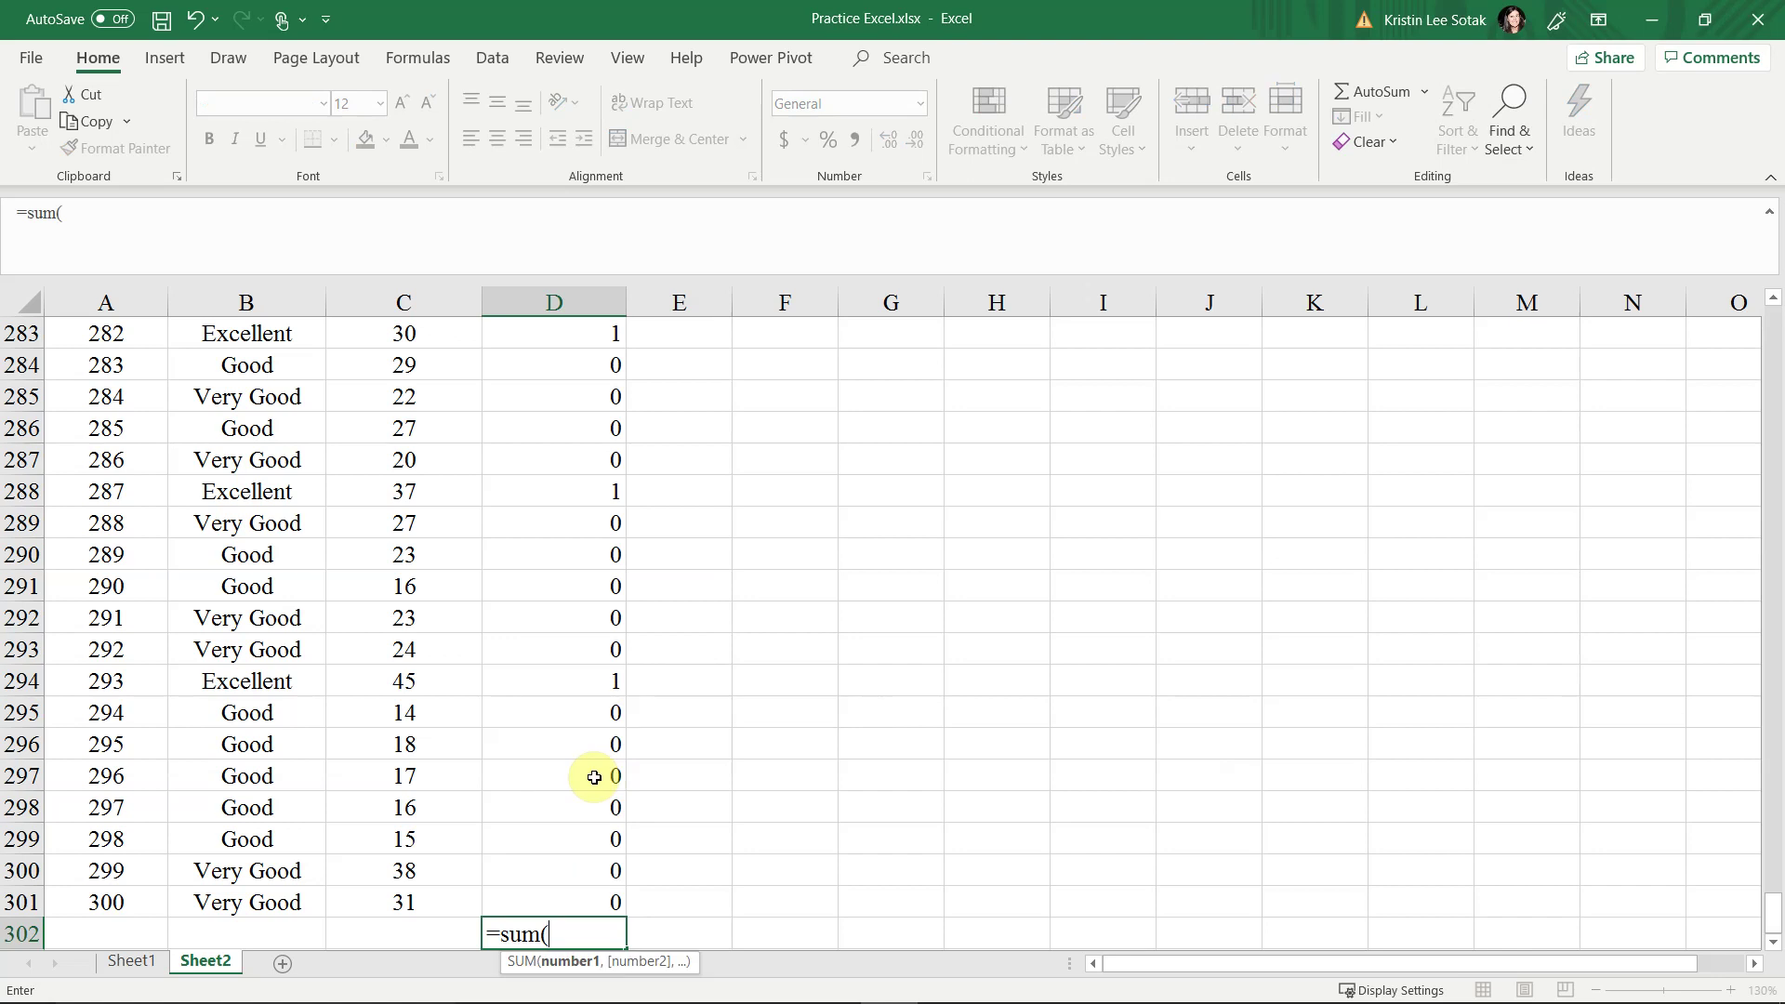
{"action": "key", "text": "Up"}
{"action": "key", "text": "ctrl+shift+Up"}
{"action": "key", "text": "shift+Down"}
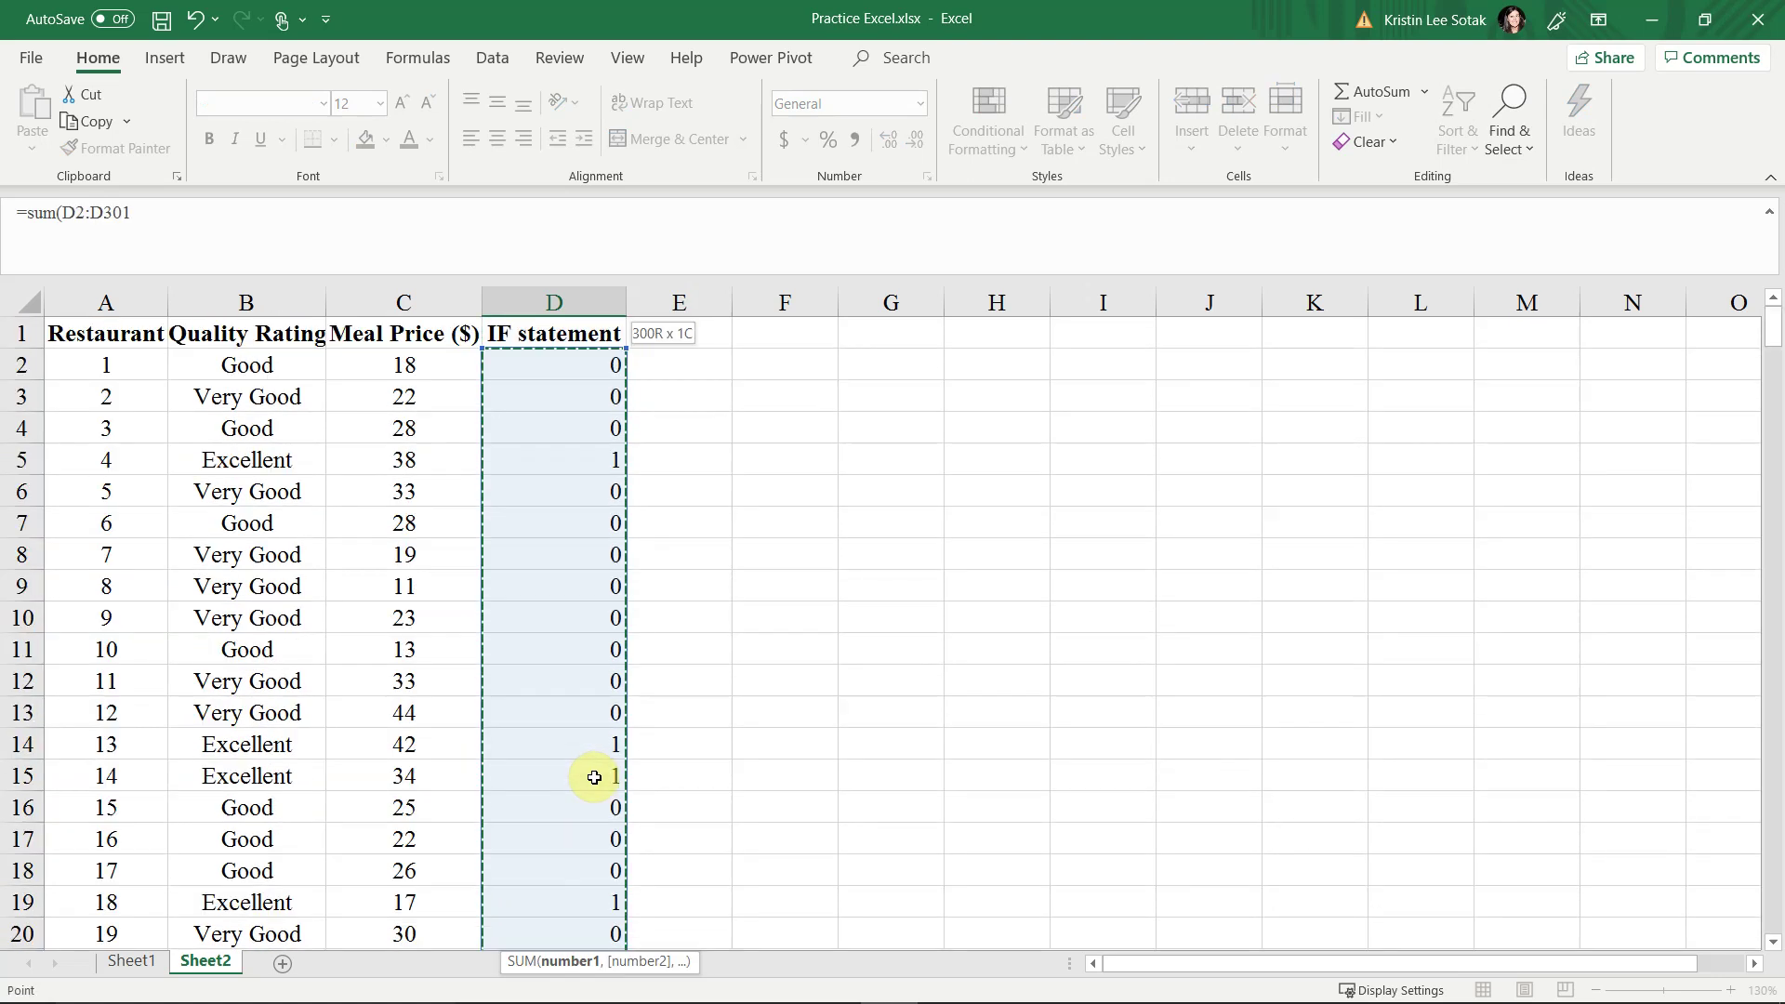
{"action": "key", "text": "Return"}
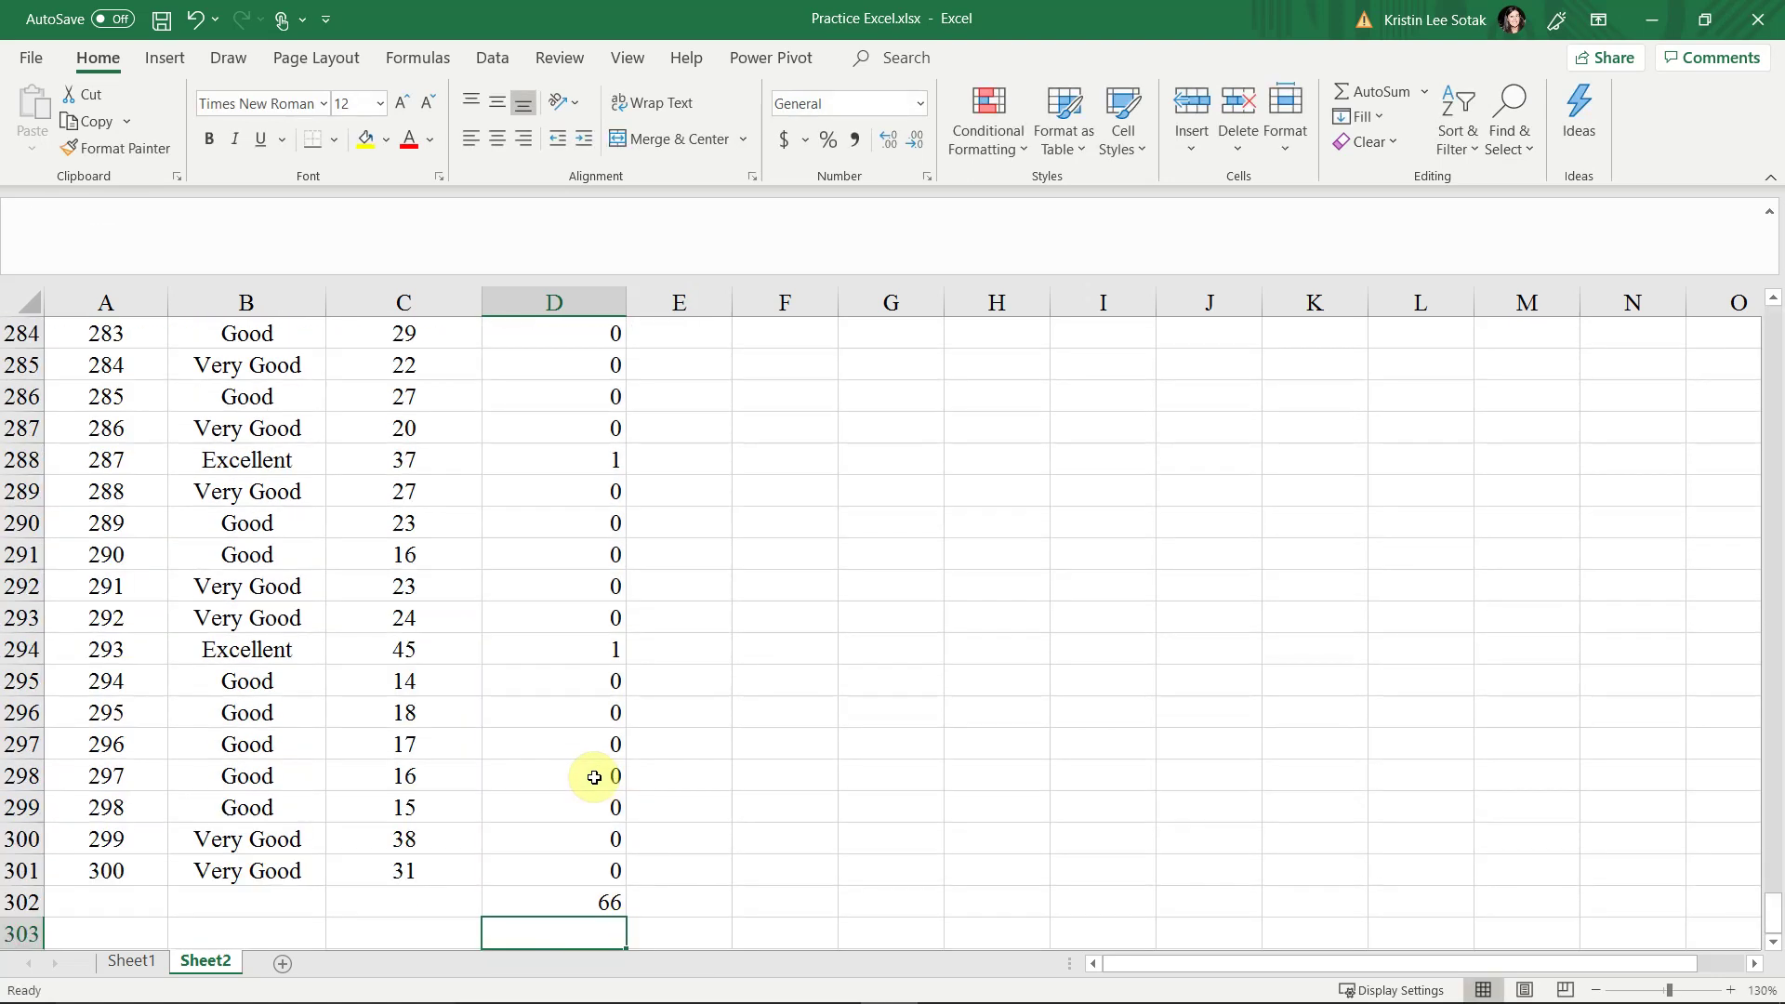
{"action": "key", "text": "Up"}
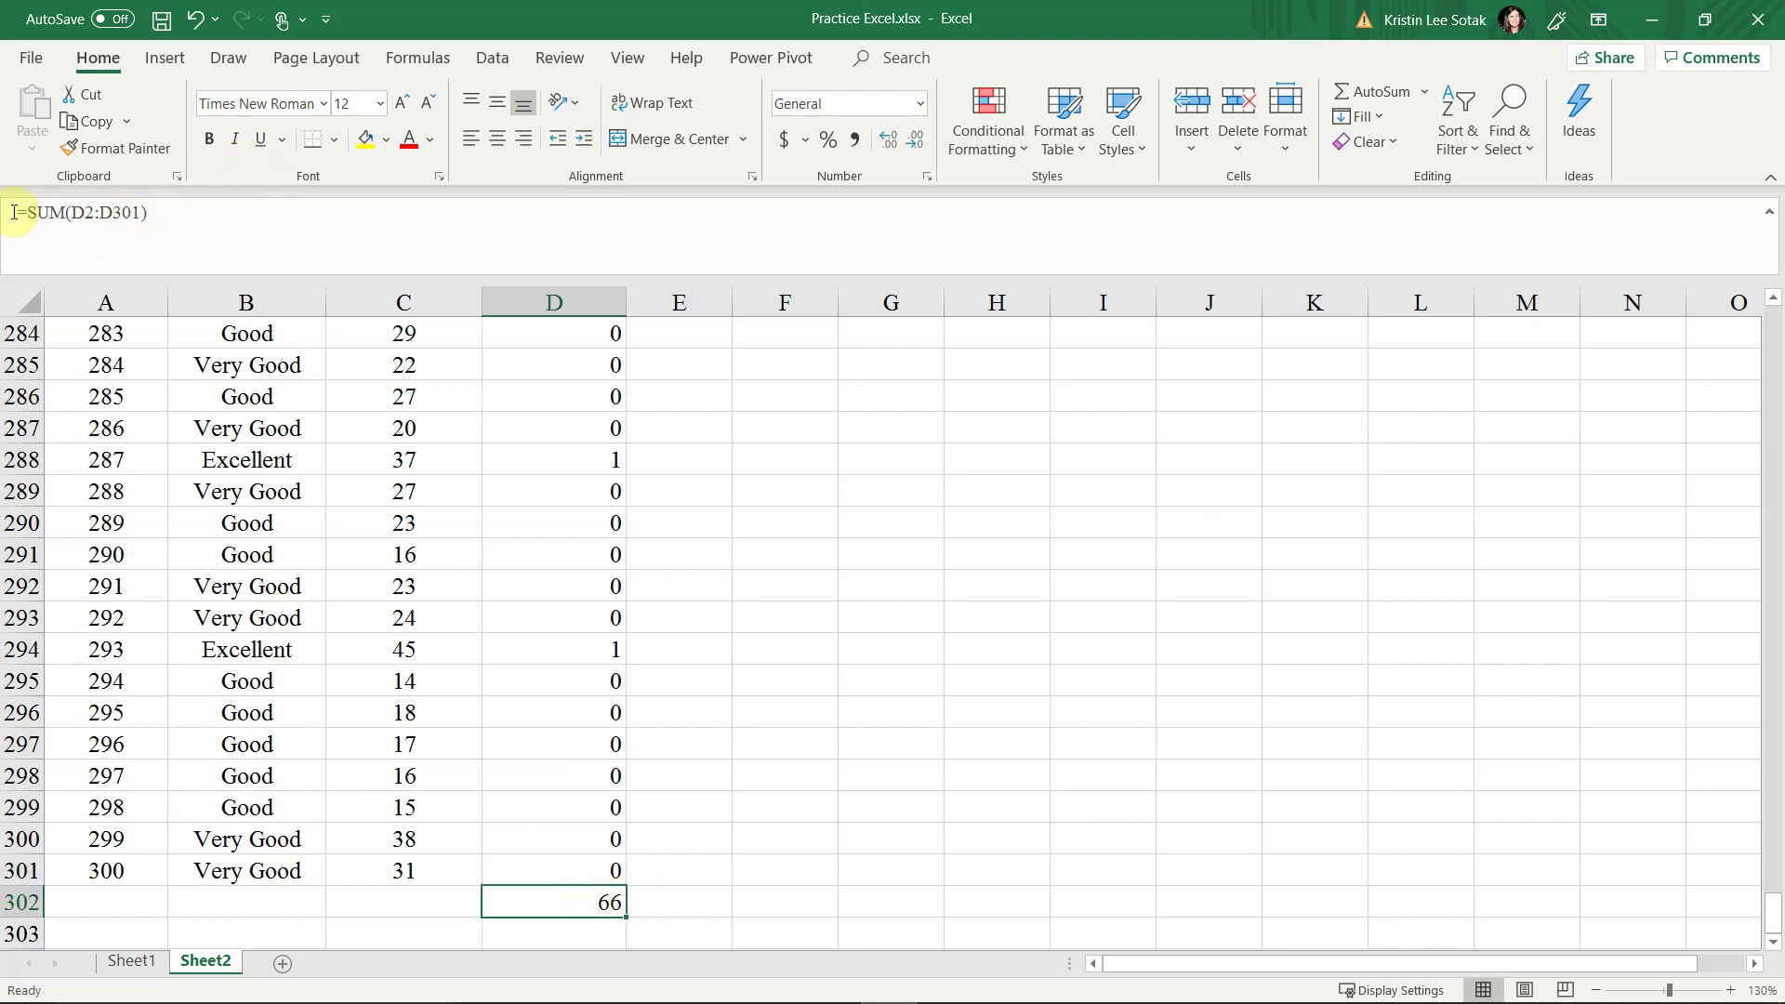
Show the formula of D302 as text in cell E302 using FORMULATEXT
{"action": "left_click", "coordinate": [710, 874]}
{"action": "left_click", "coordinate": [681, 898]}
{"action": "mouse_move", "coordinate": [1464, 1000]}
{"action": "type", "text": "=f"}
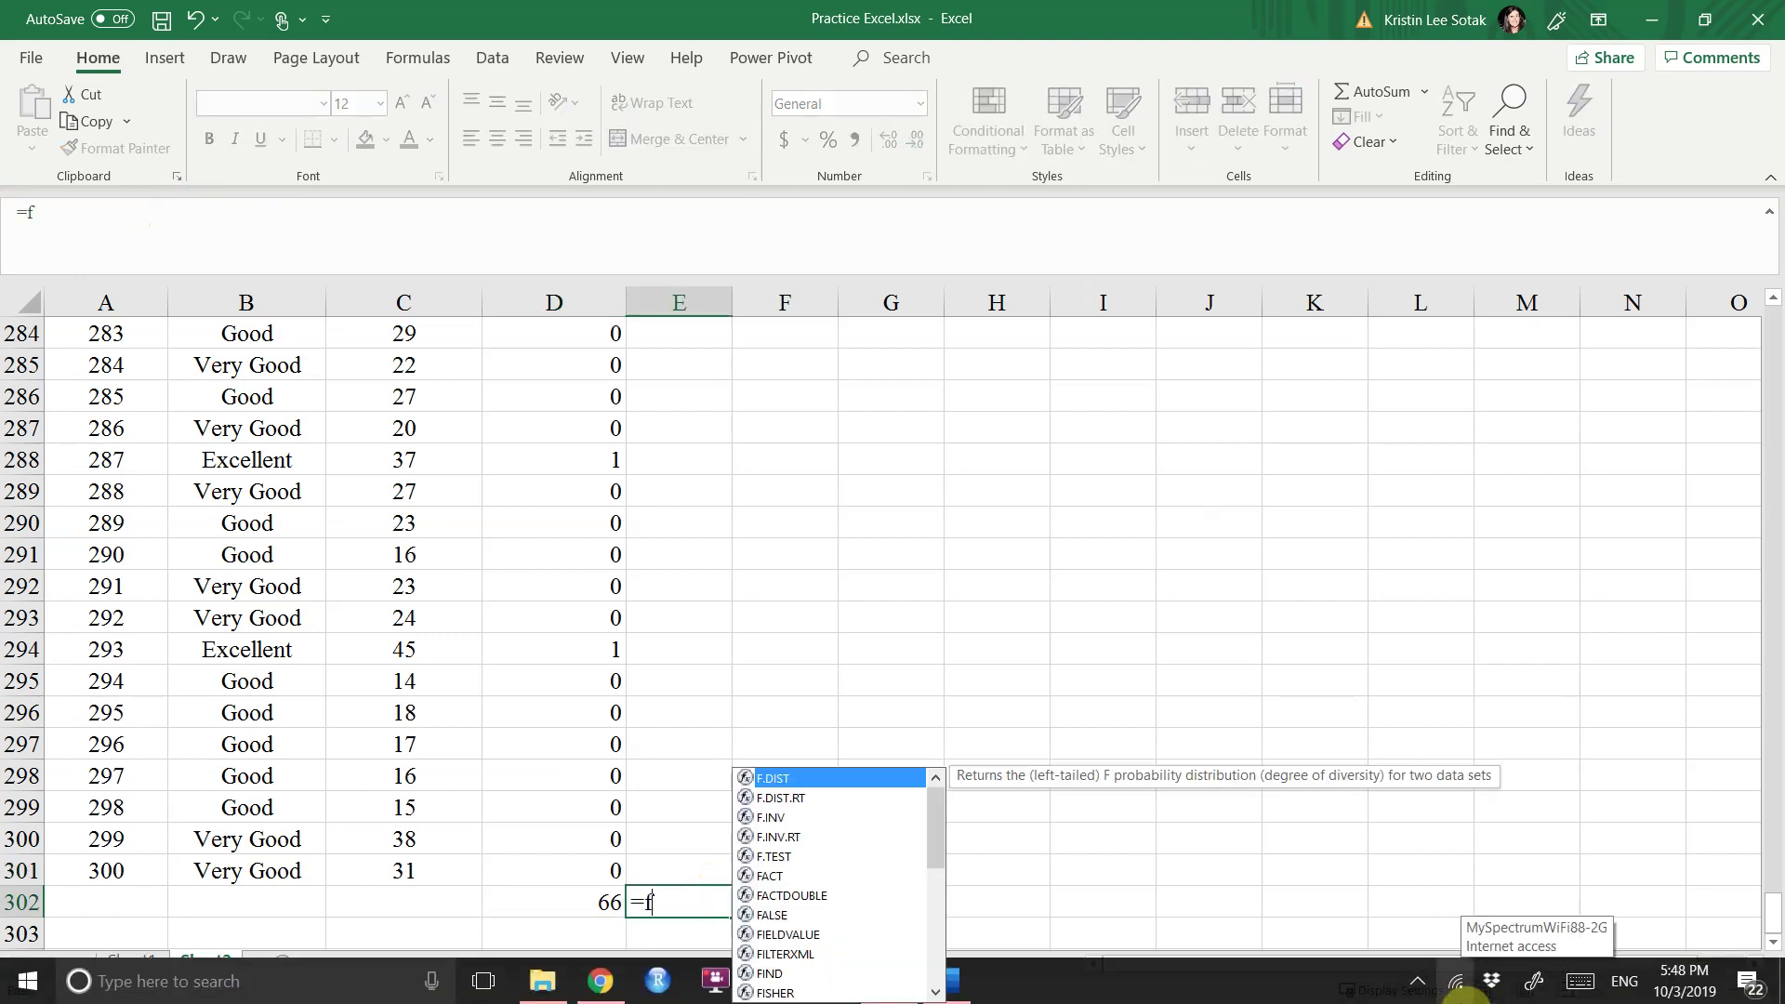
{"action": "type", "text": "ormul"}
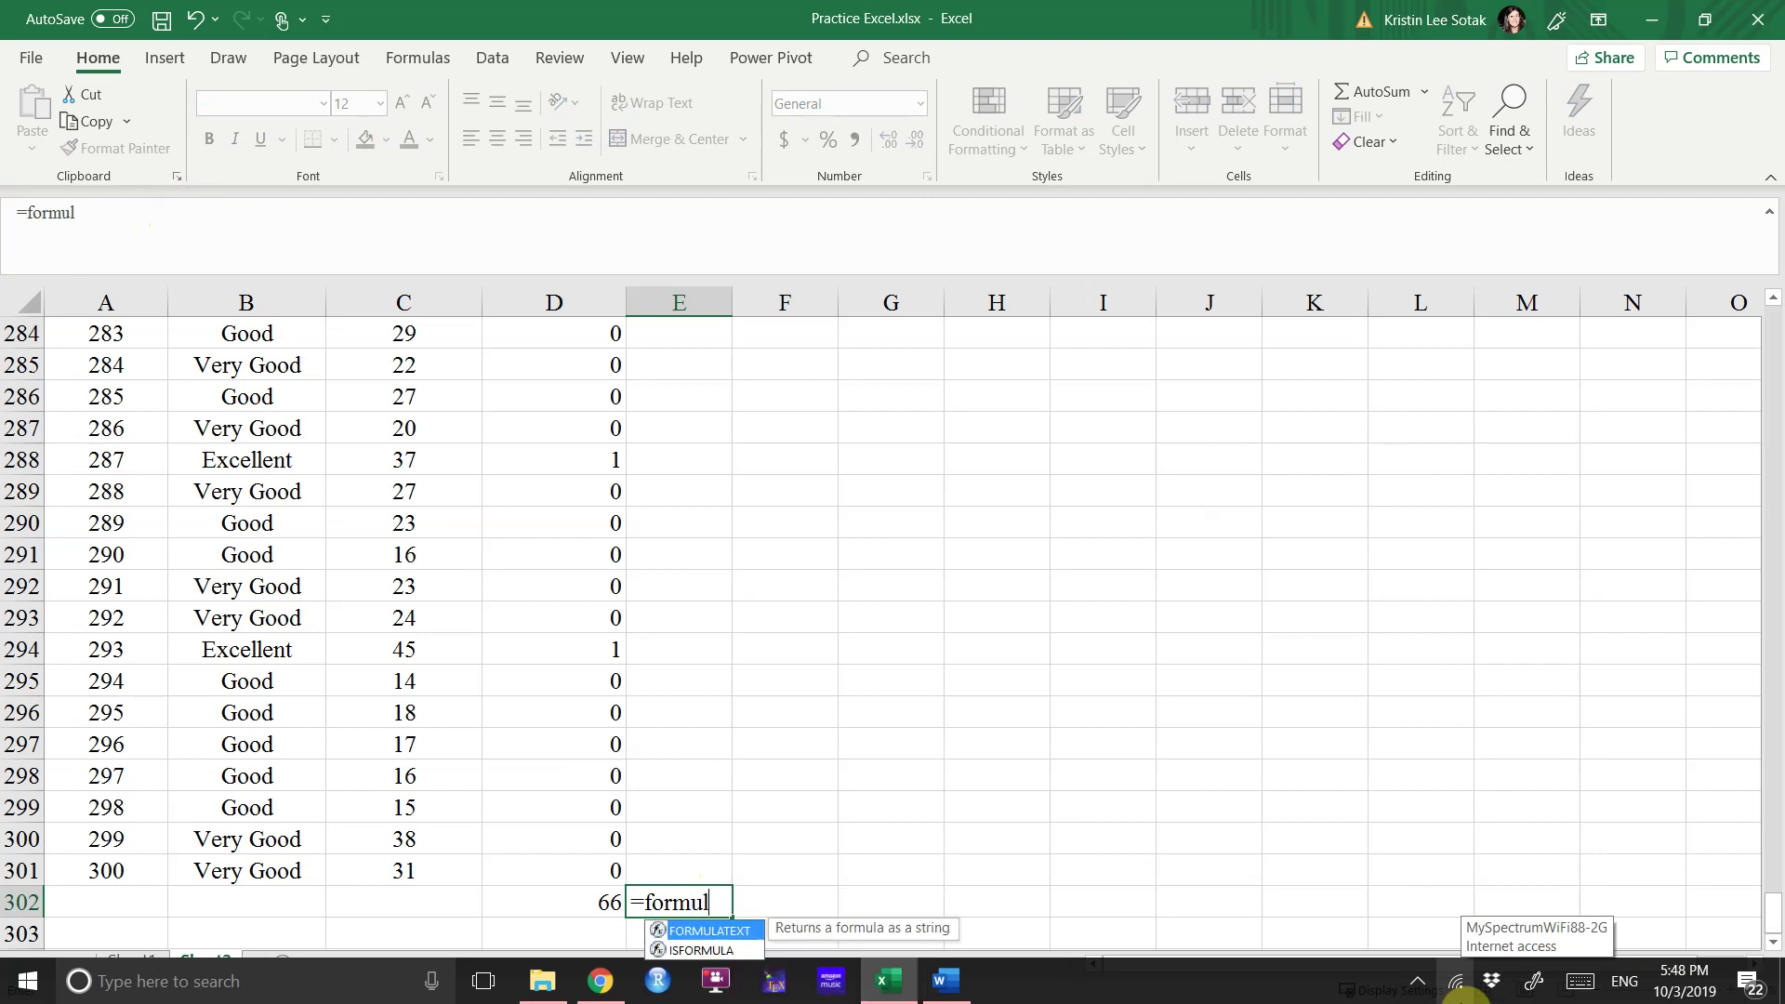
{"action": "type", "text": "atext("}
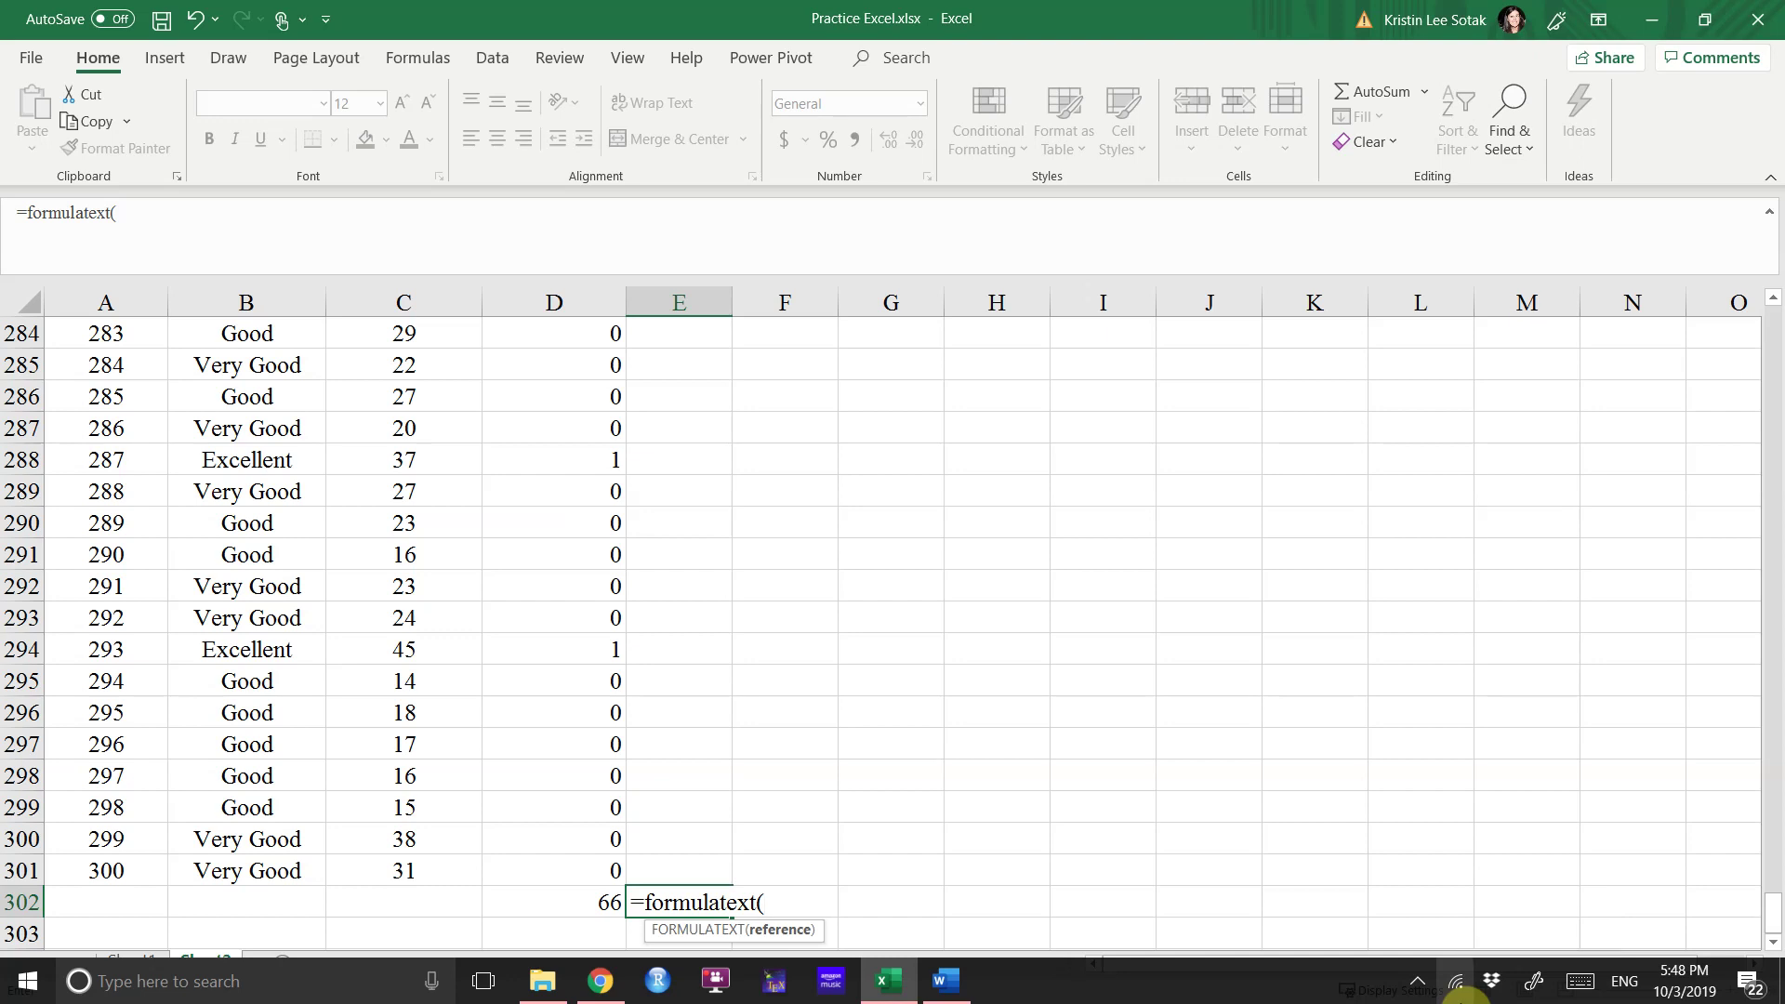
{"action": "key", "text": "Left"}
{"action": "type", "text": ")"}
{"action": "key", "text": "Return"}
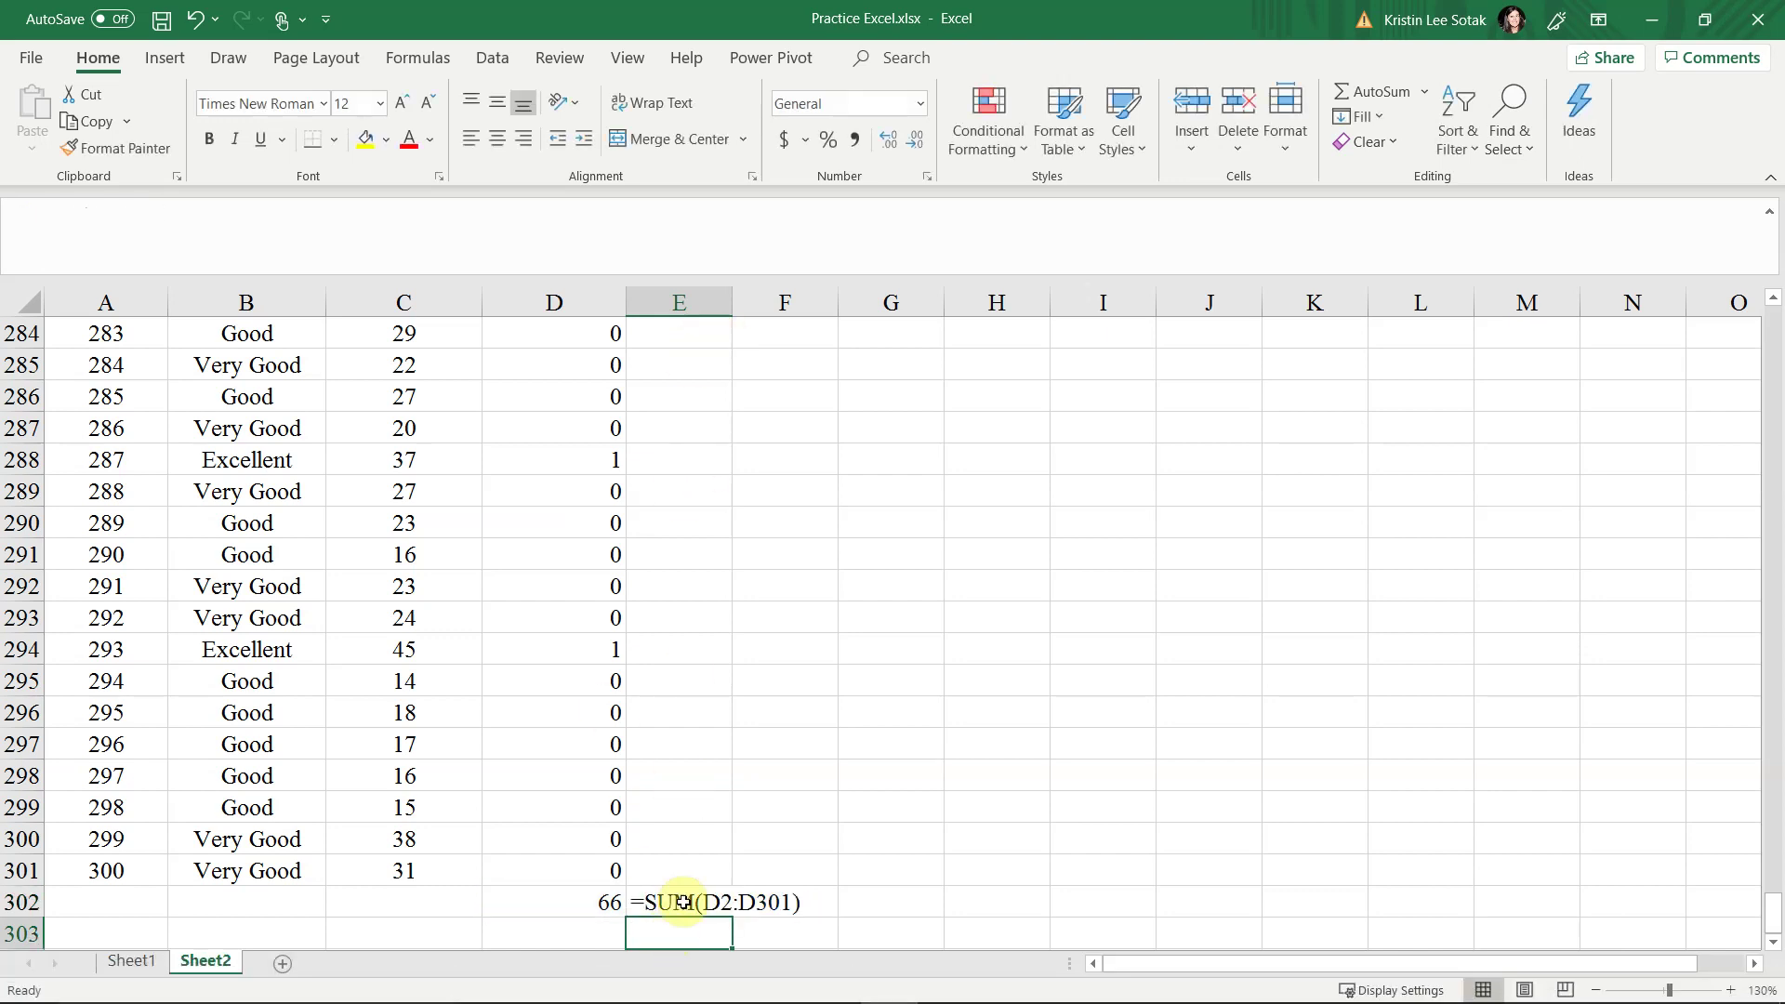
Compare D302 with its formula text in E302 and fit column E's width to its contents
{"action": "left_click", "coordinate": [584, 903]}
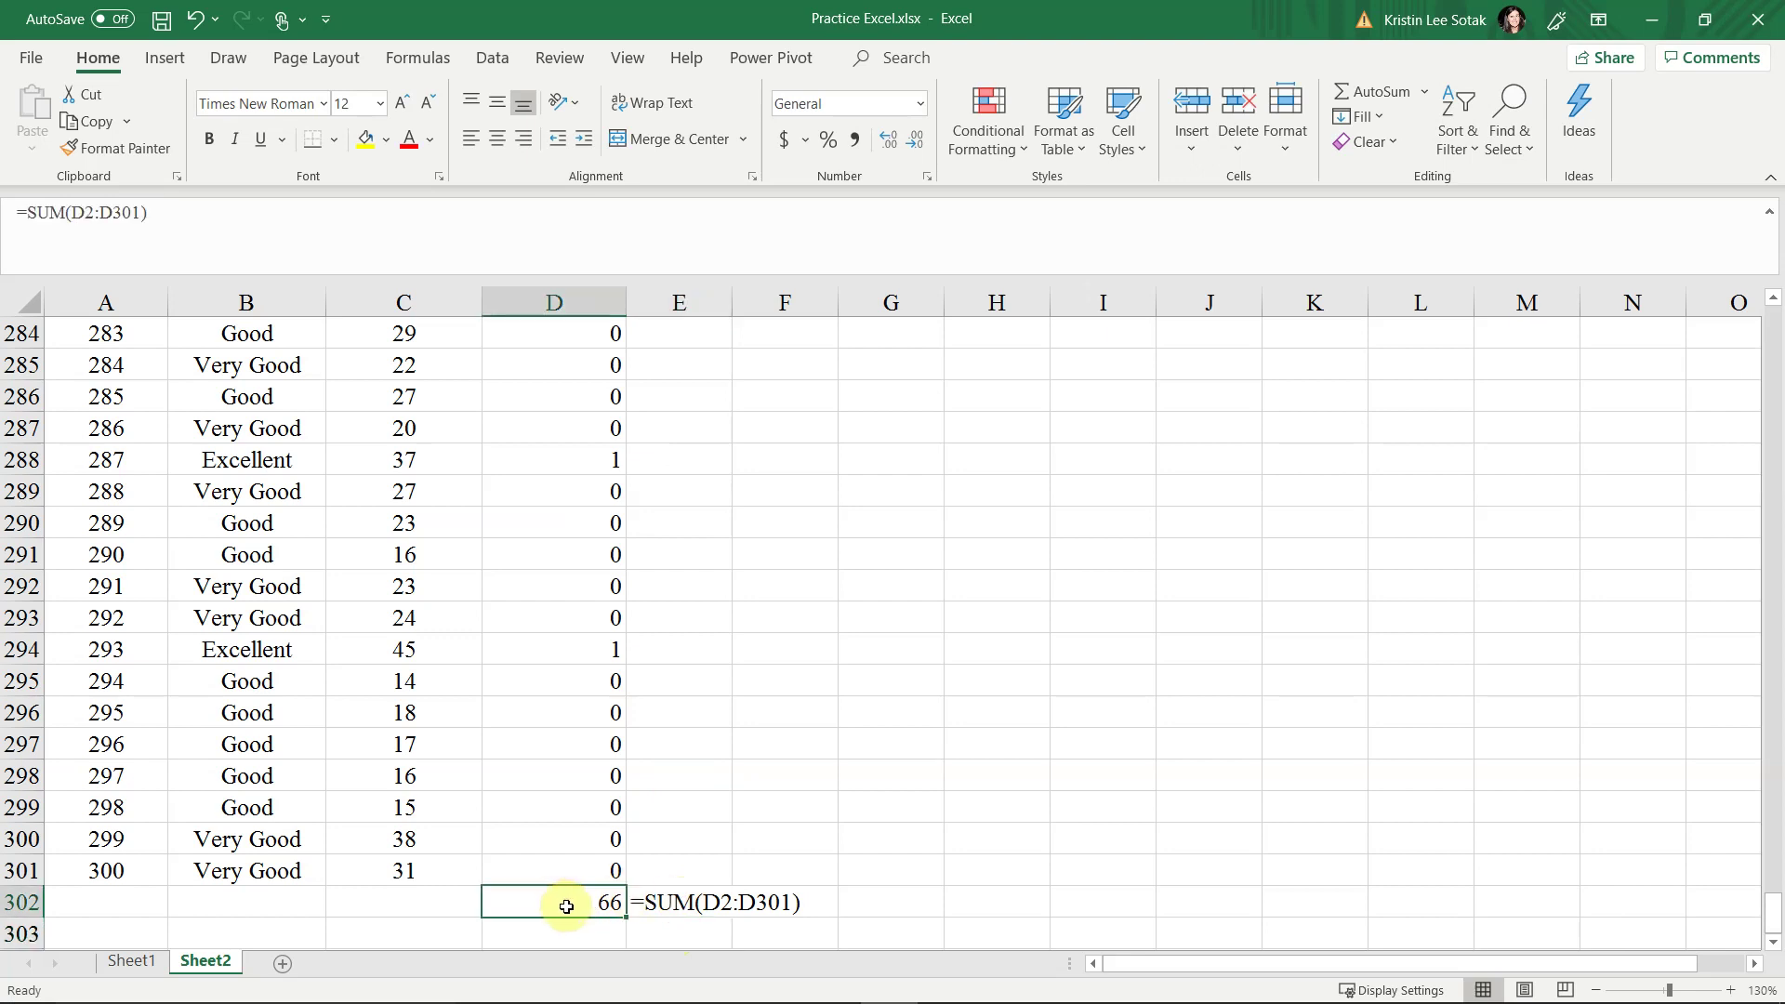
{"action": "left_click", "coordinate": [677, 905]}
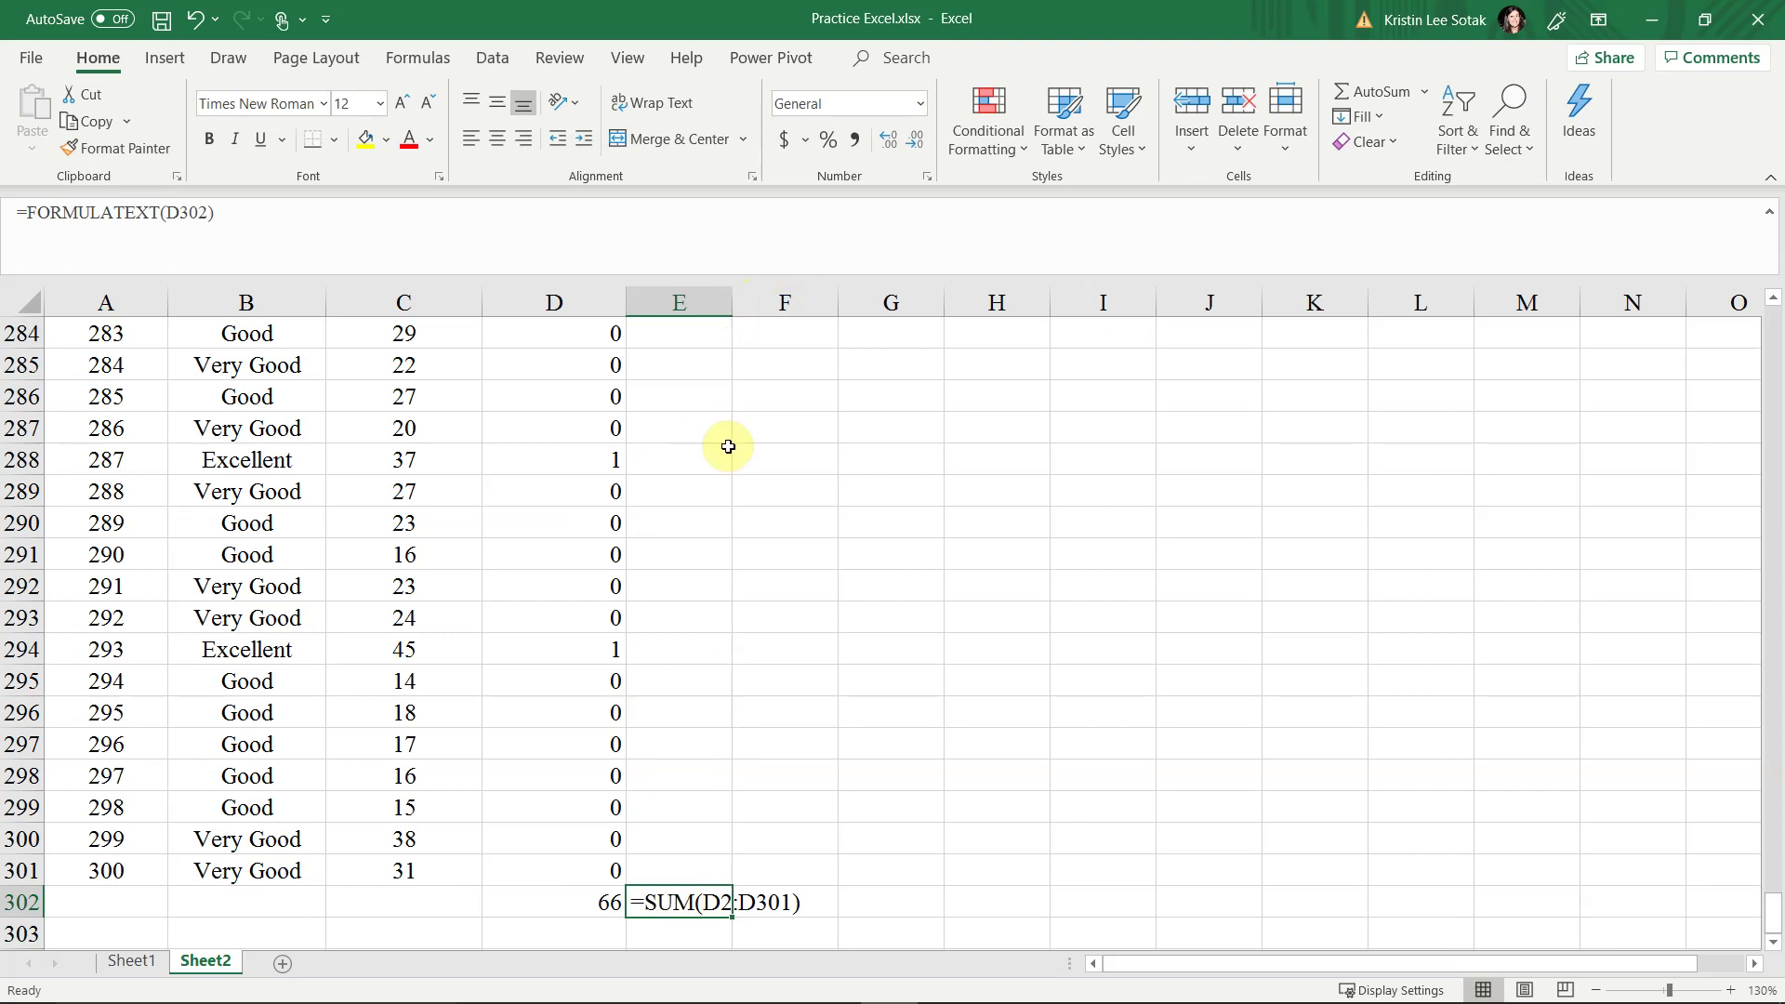
{"action": "double_click", "coordinate": [732, 303]}
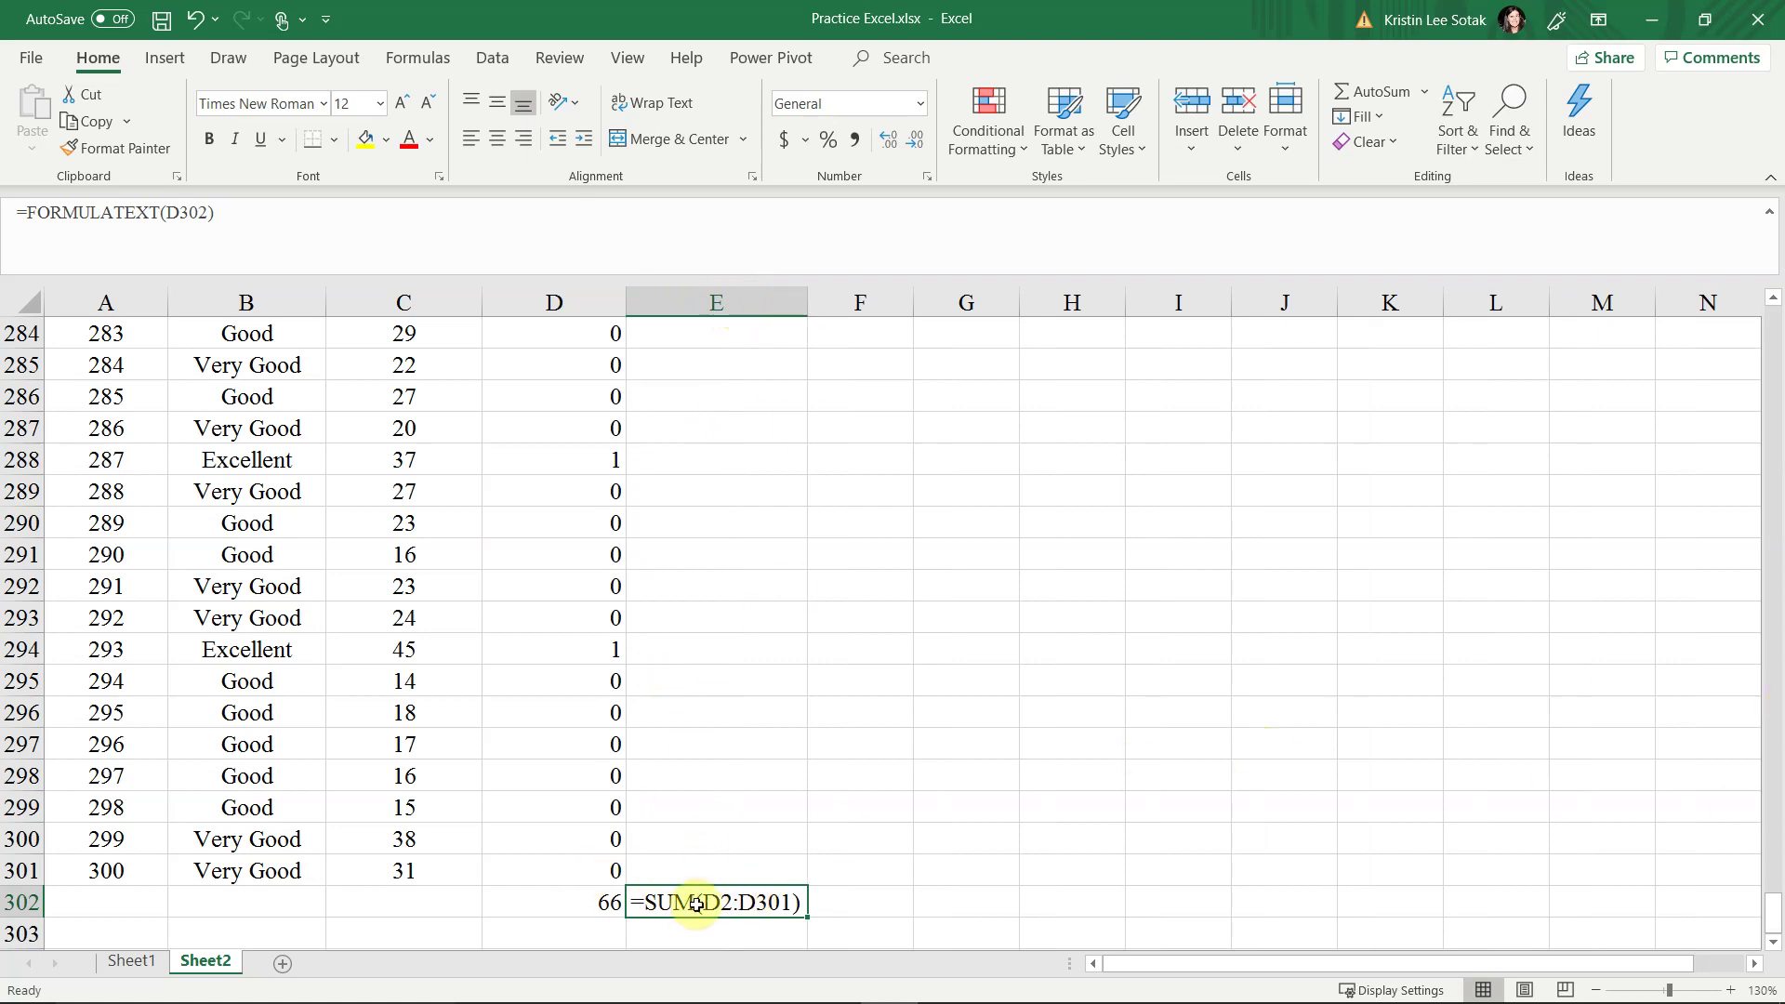
{"action": "left_click", "coordinate": [714, 863]}
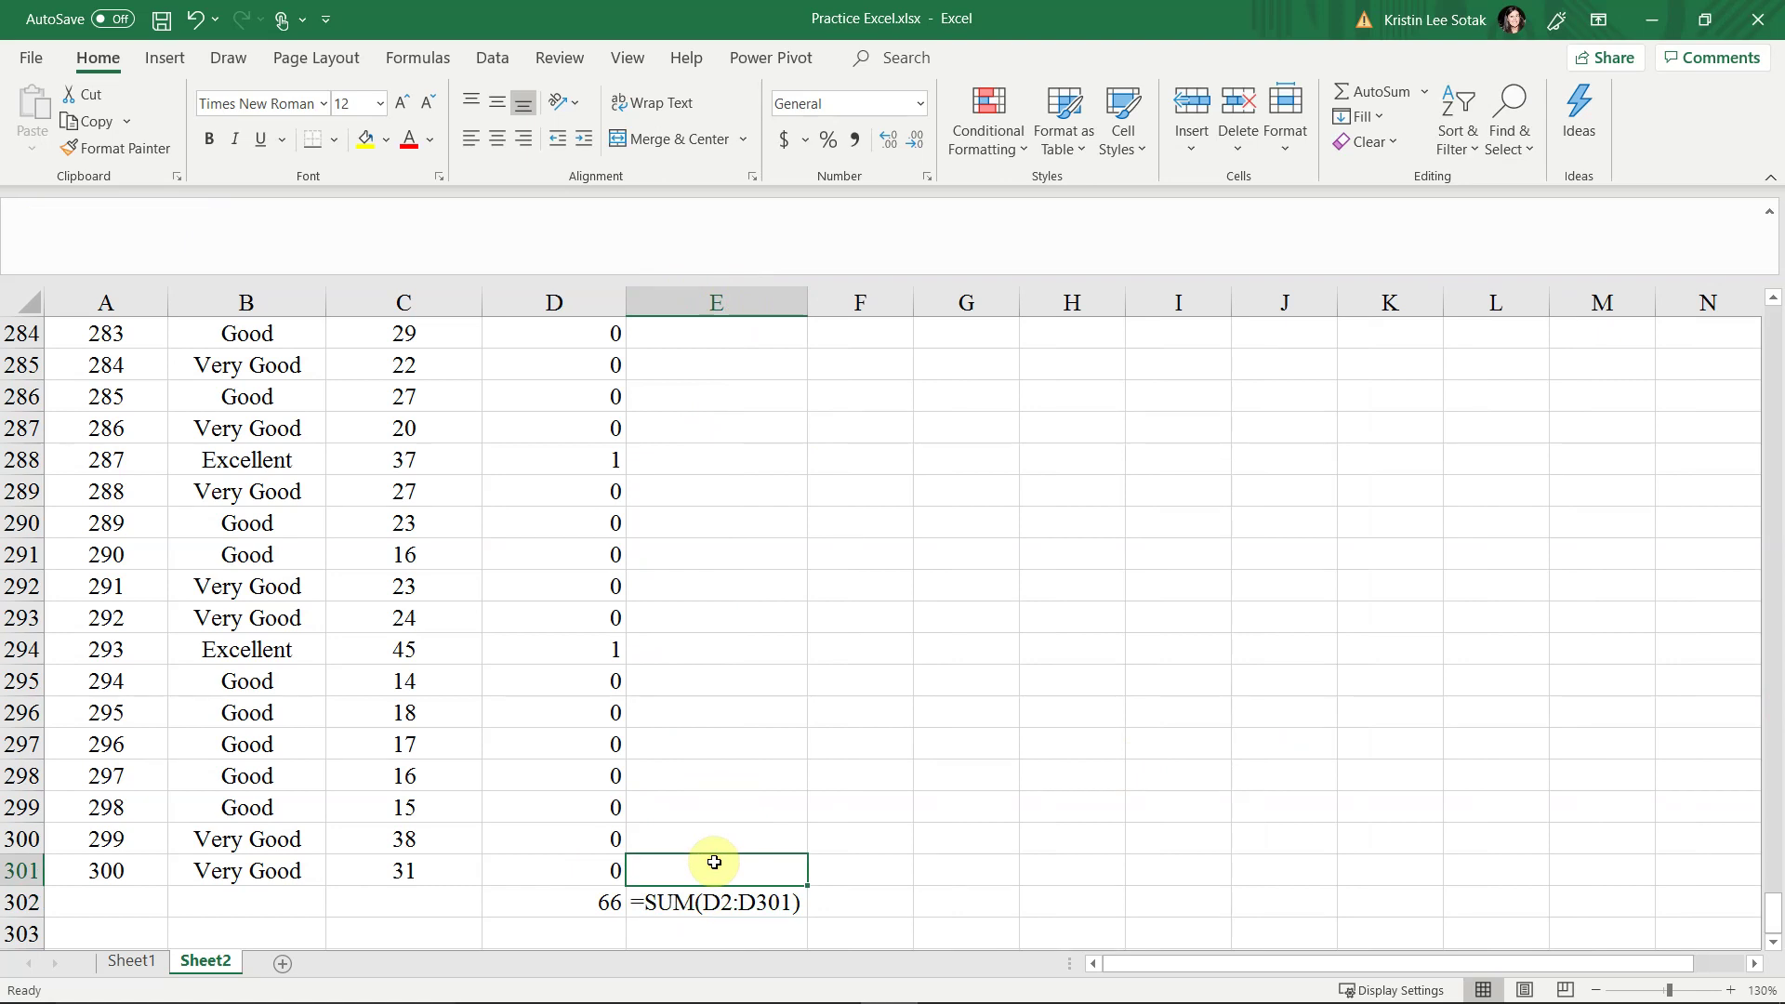
Add filters to the header row, show only the restaurants rated Excellent, and look through the filtered list
{"action": "key", "text": "ctrl+Up"}
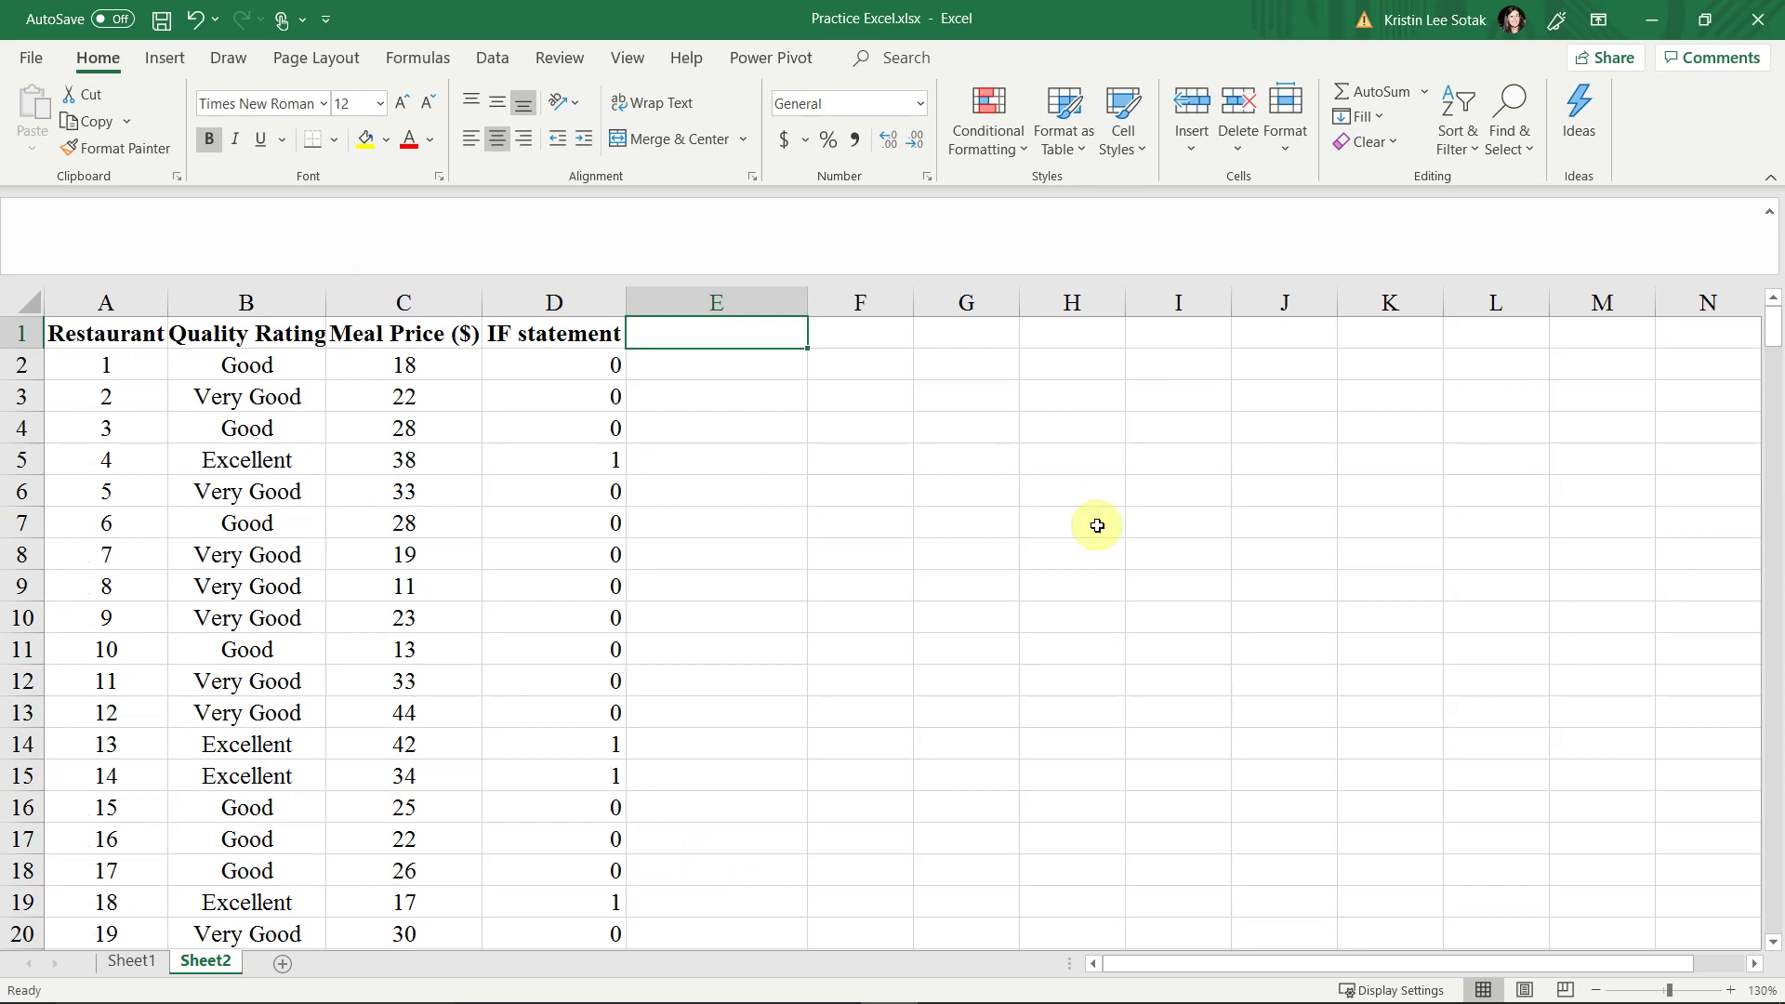
{"action": "left_click", "coordinate": [1467, 156]}
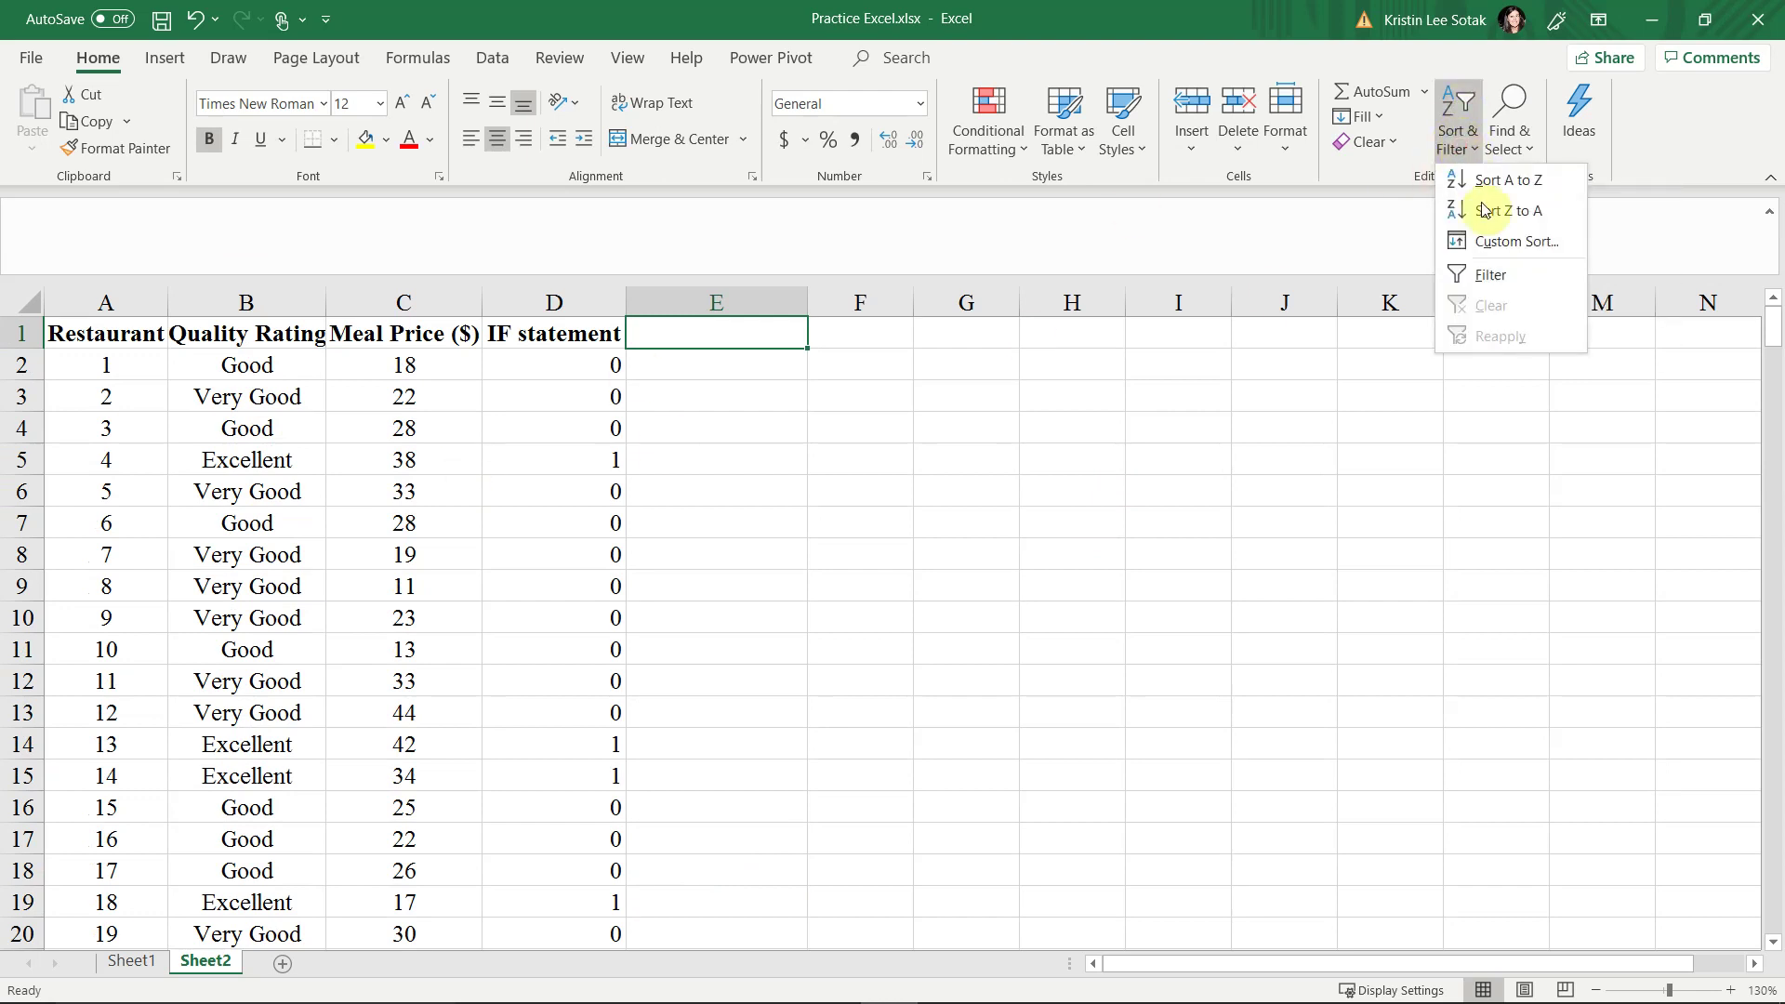
{"action": "left_click", "coordinate": [1498, 275]}
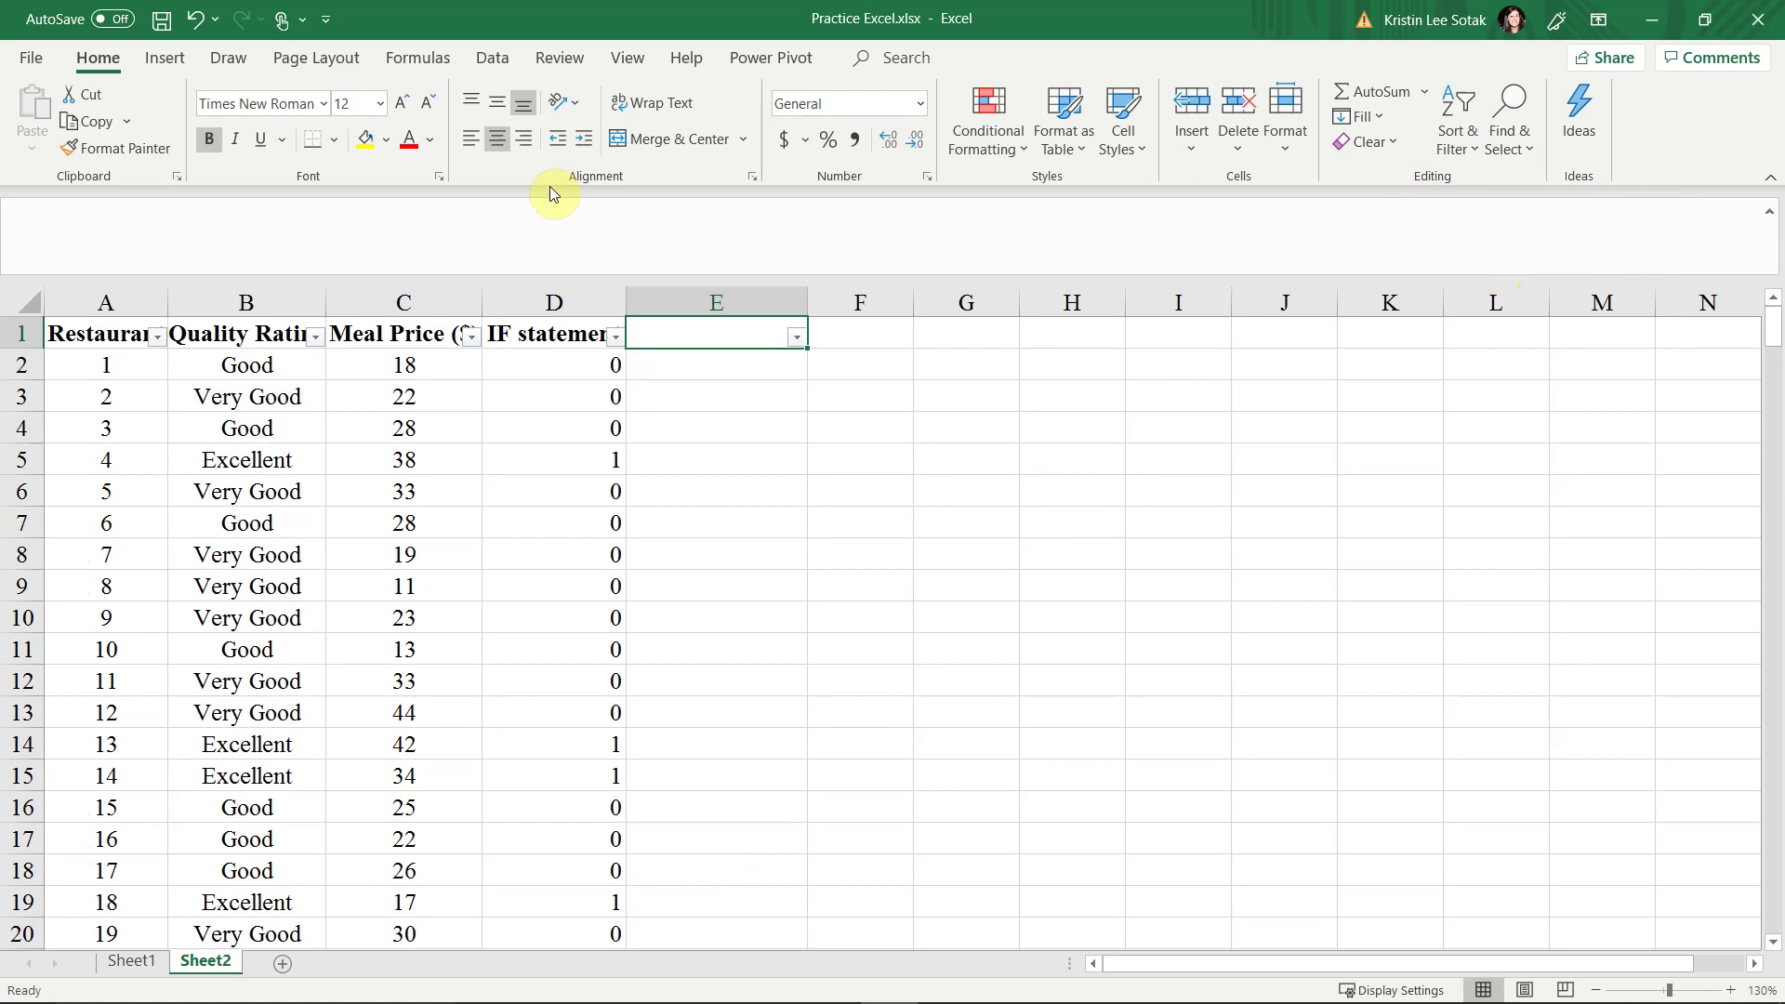
{"action": "left_click", "coordinate": [318, 346]}
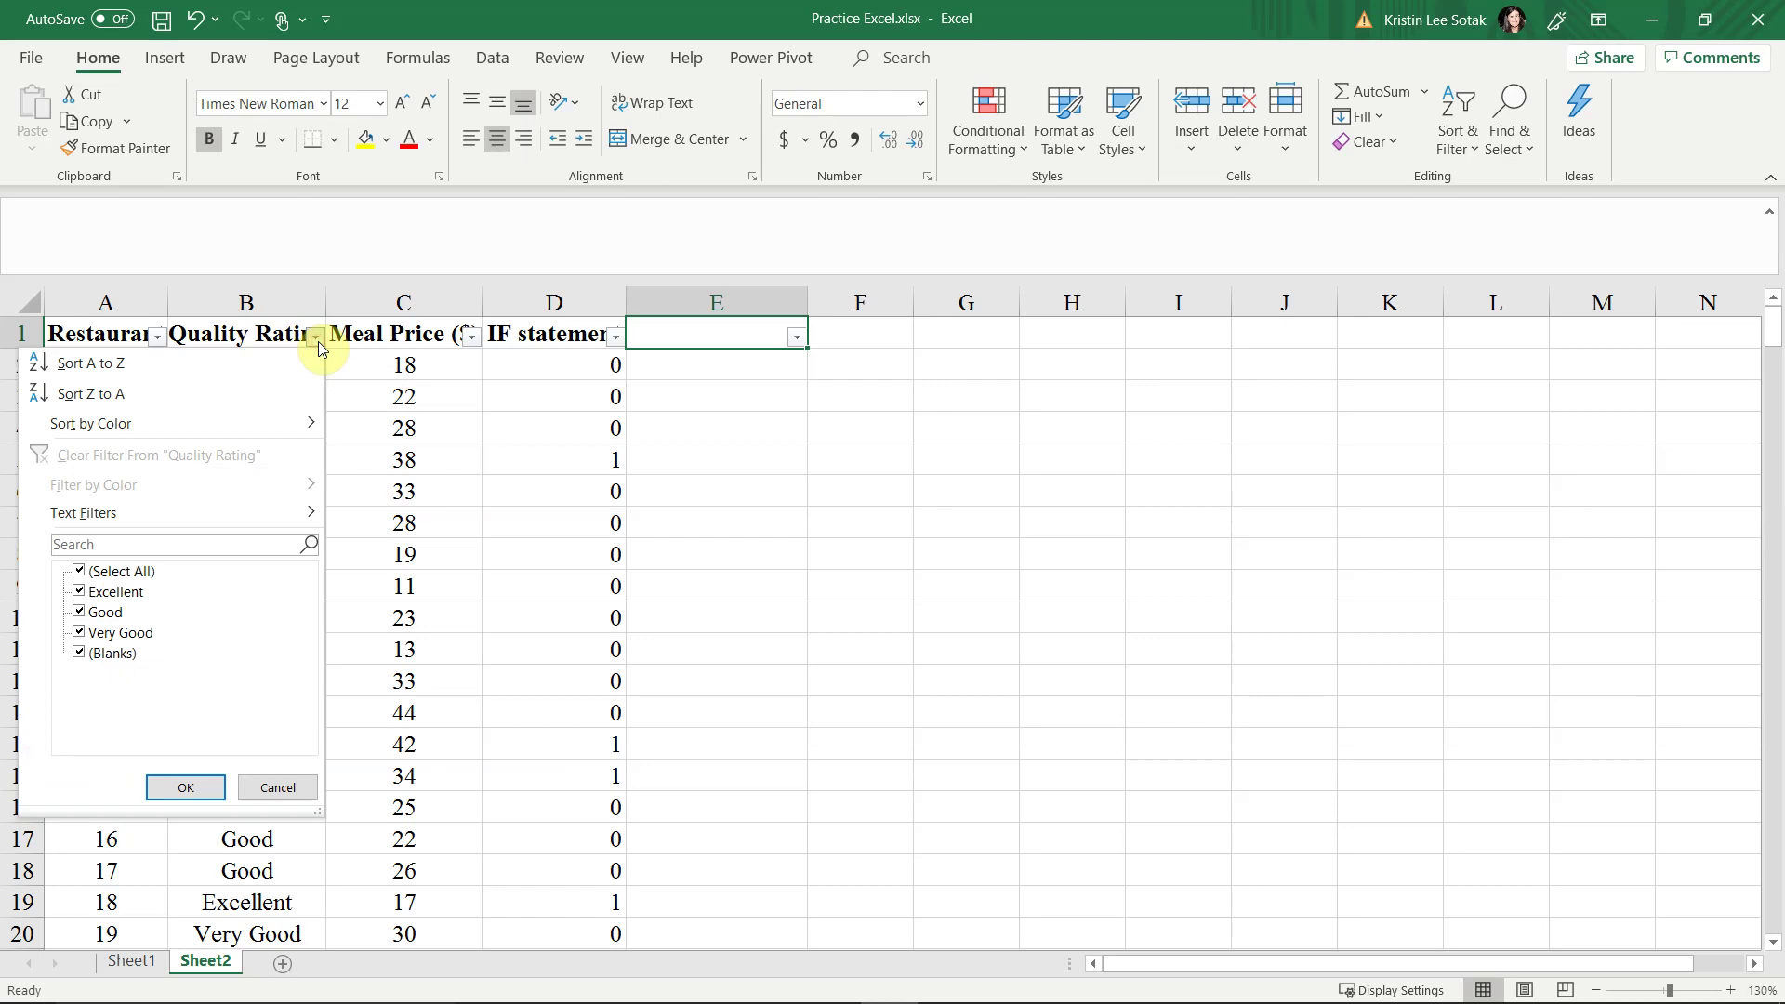
{"action": "left_click", "coordinate": [80, 573]}
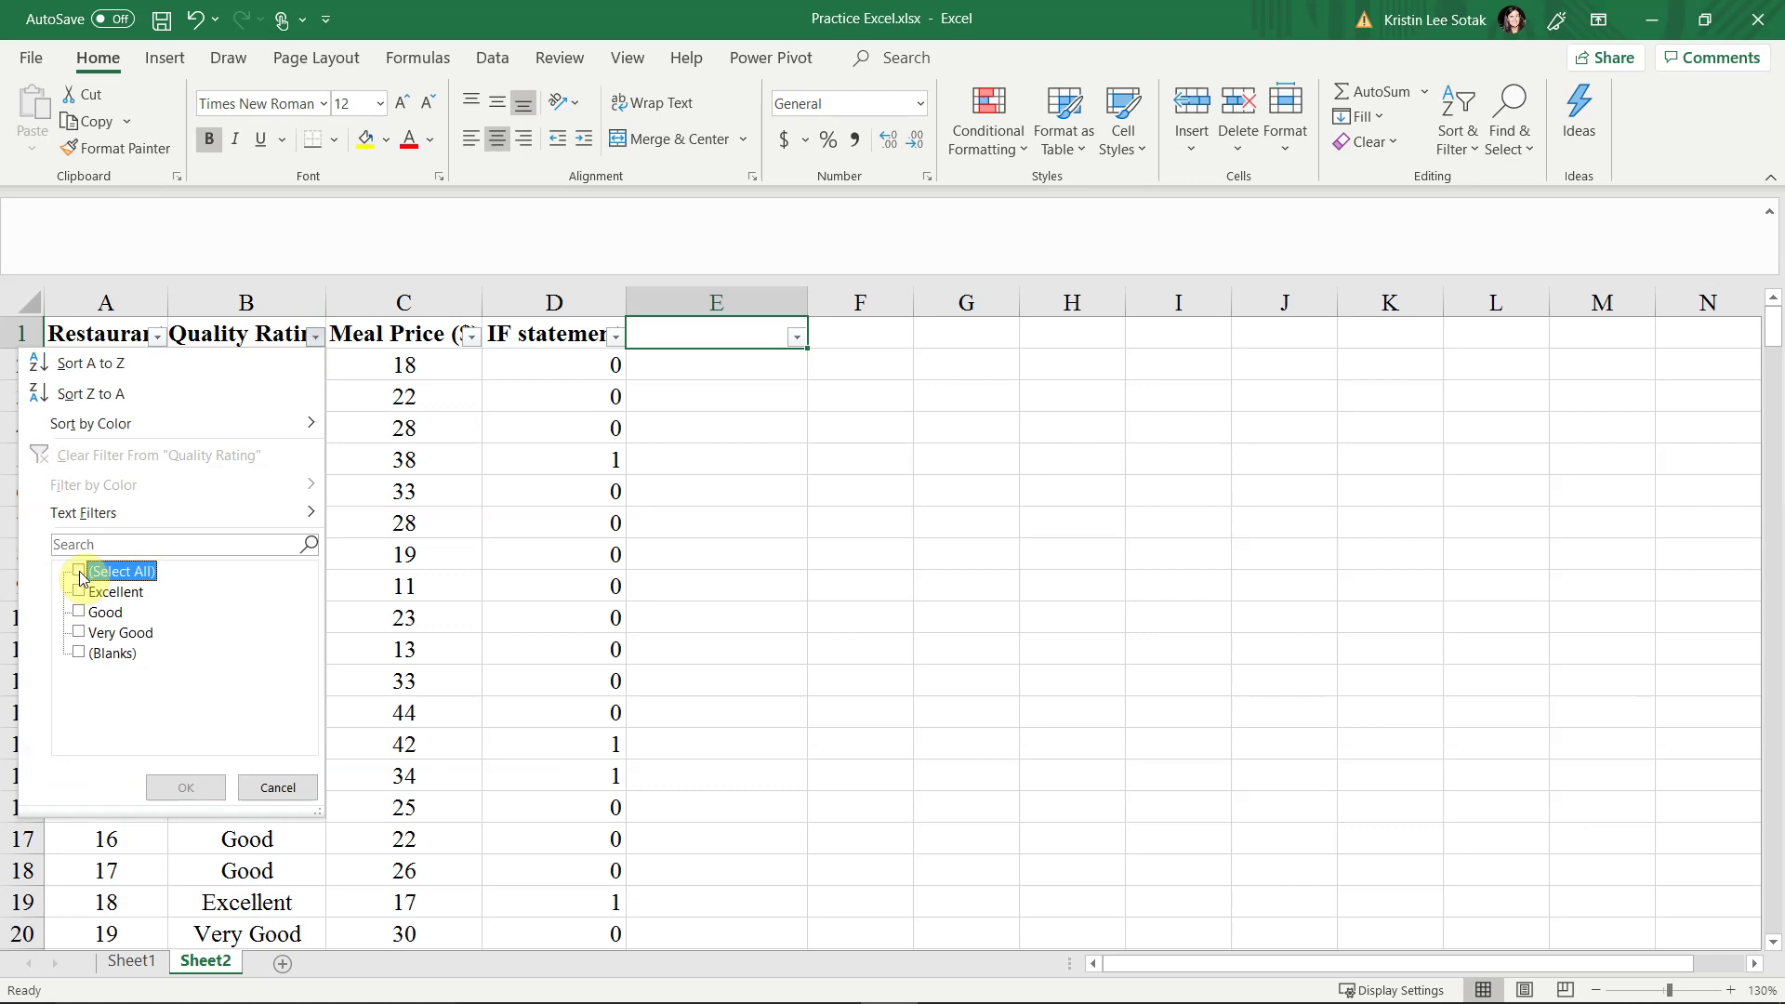
{"action": "left_click", "coordinate": [79, 592]}
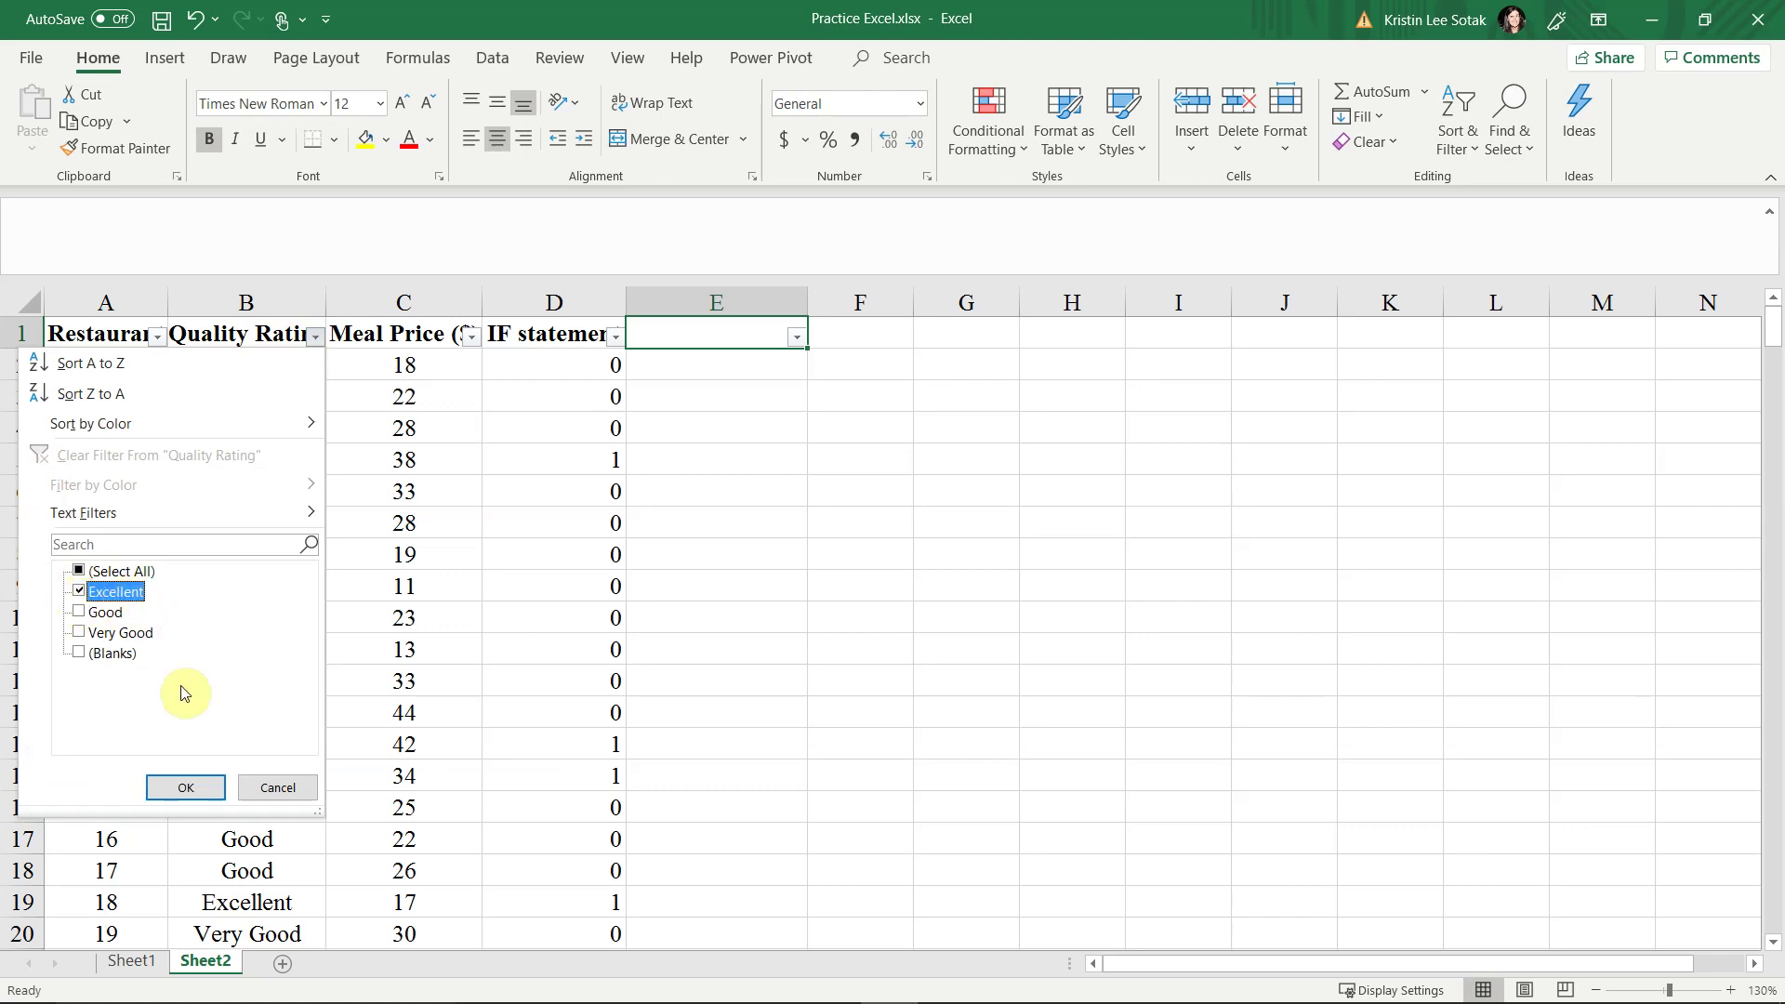
{"action": "left_click", "coordinate": [197, 788]}
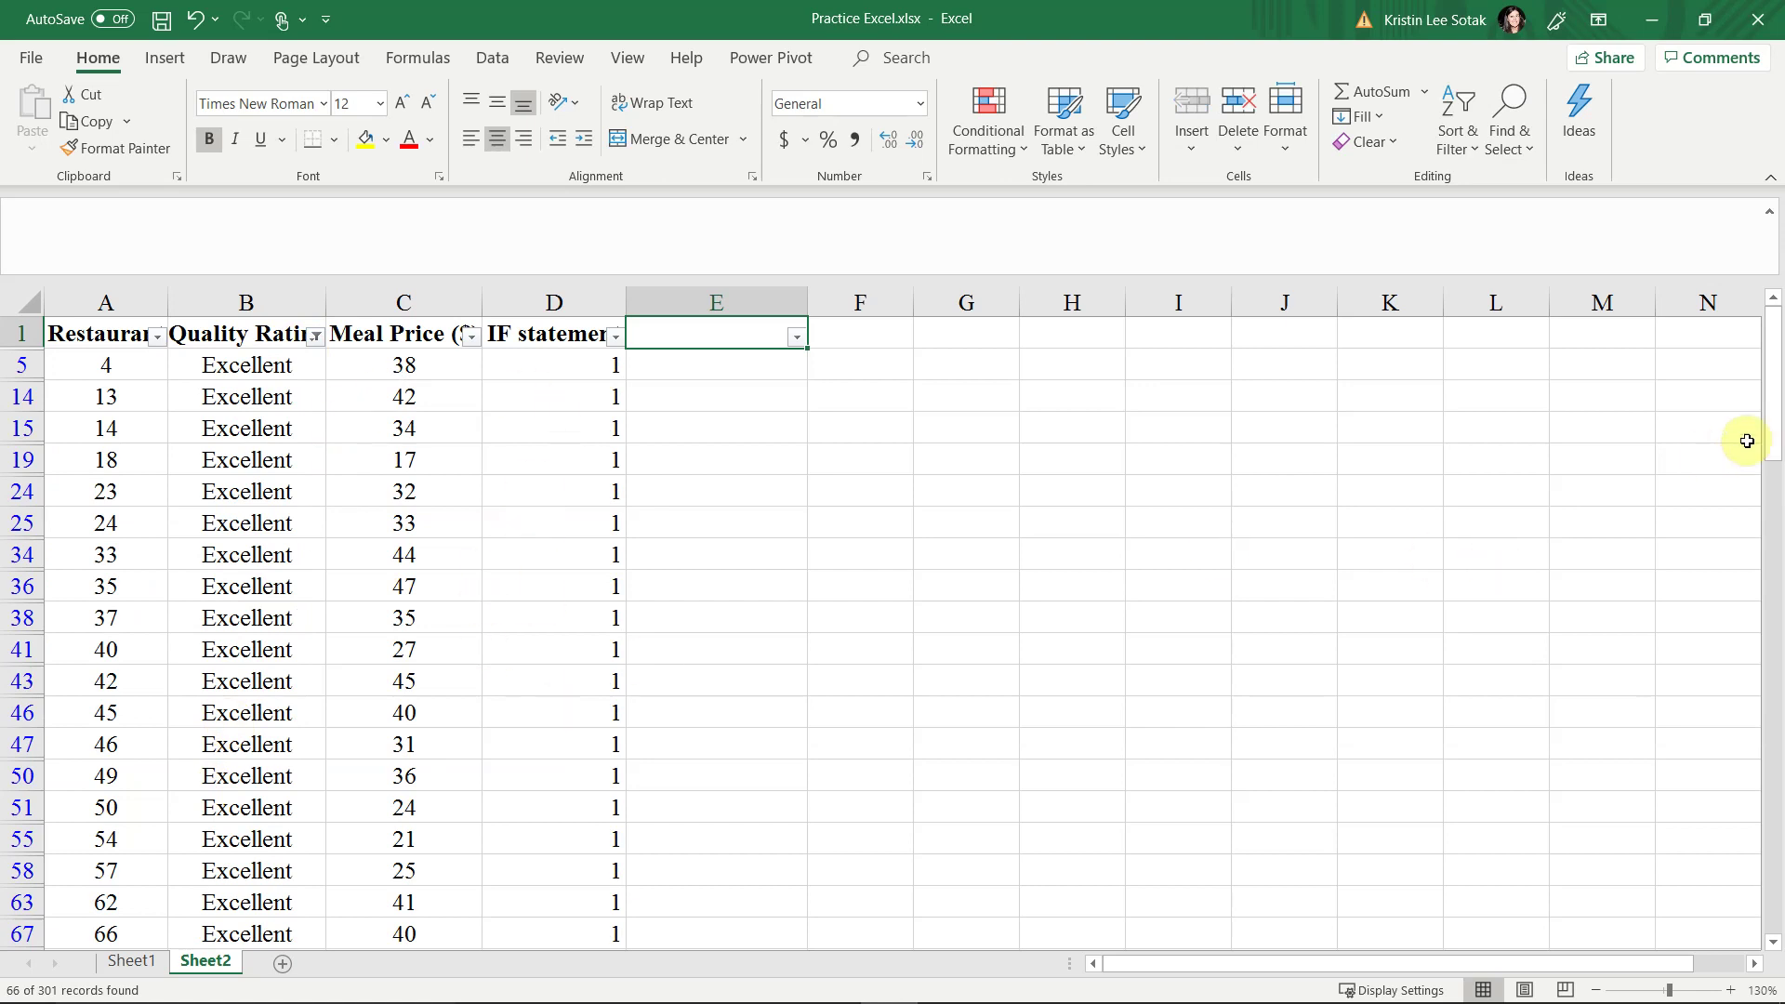
{"action": "left_click_drag", "start_coordinate": [1777, 412], "coordinate": [1777, 946]}
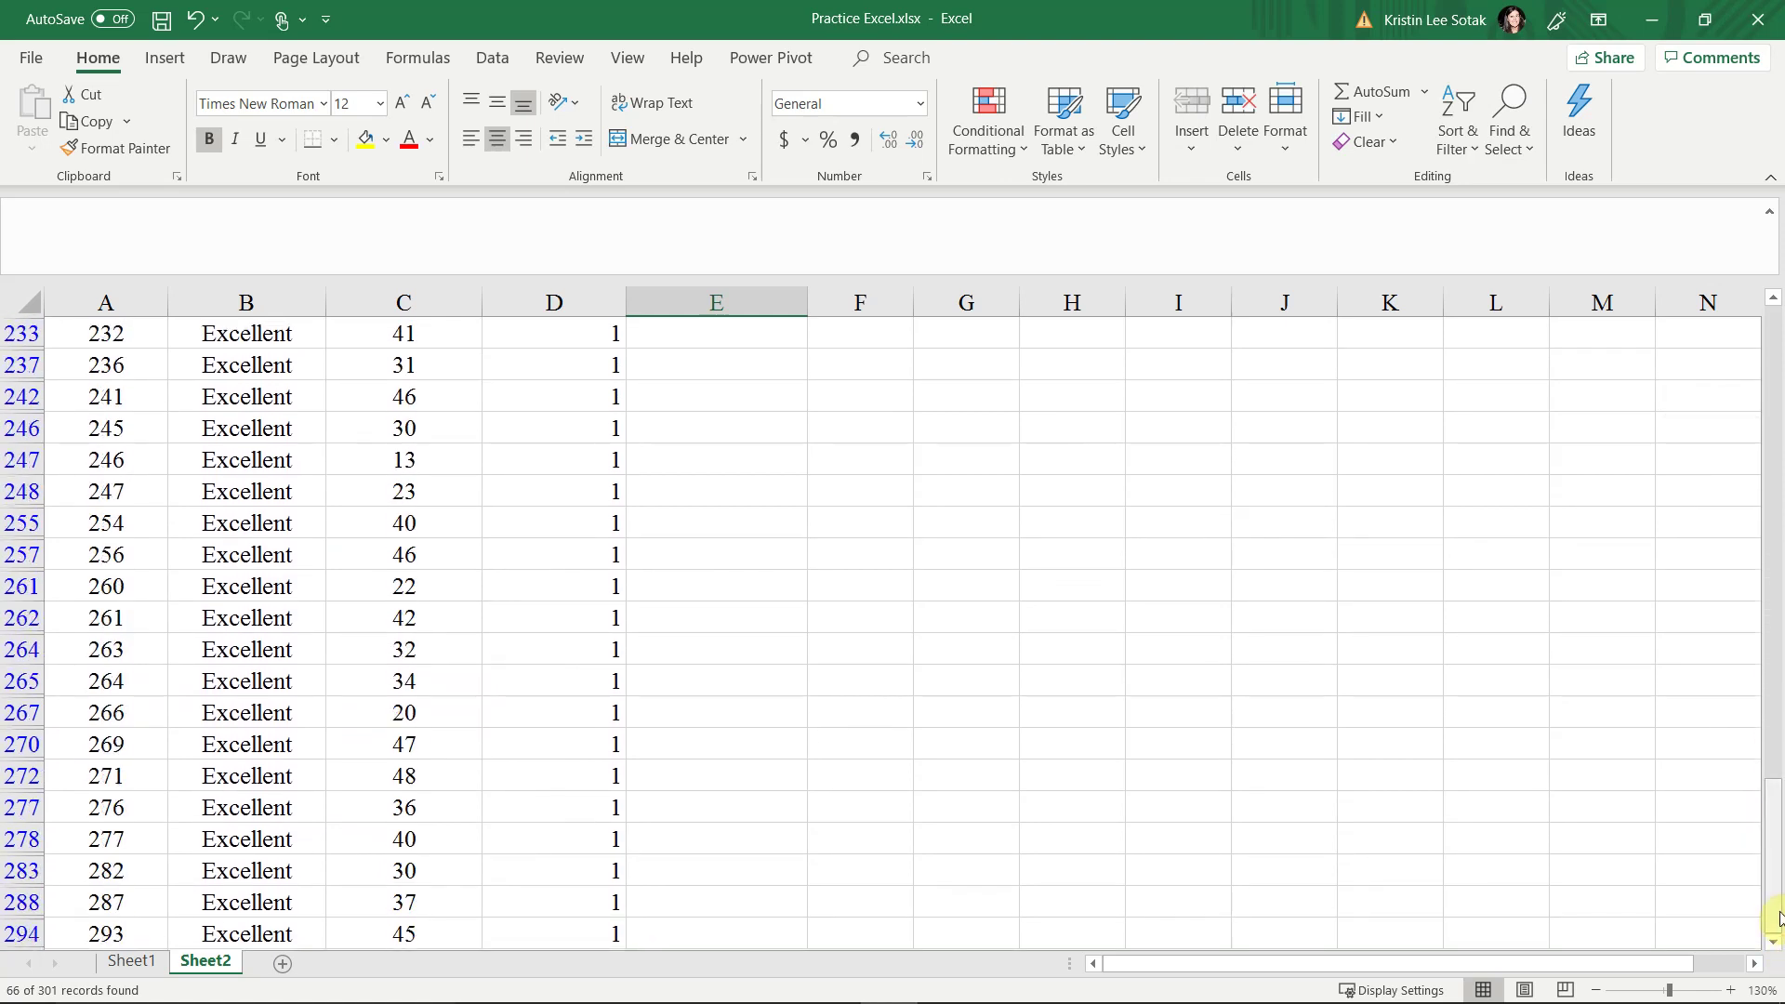
{"action": "left_click_drag", "start_coordinate": [1777, 900], "coordinate": [1773, 378]}
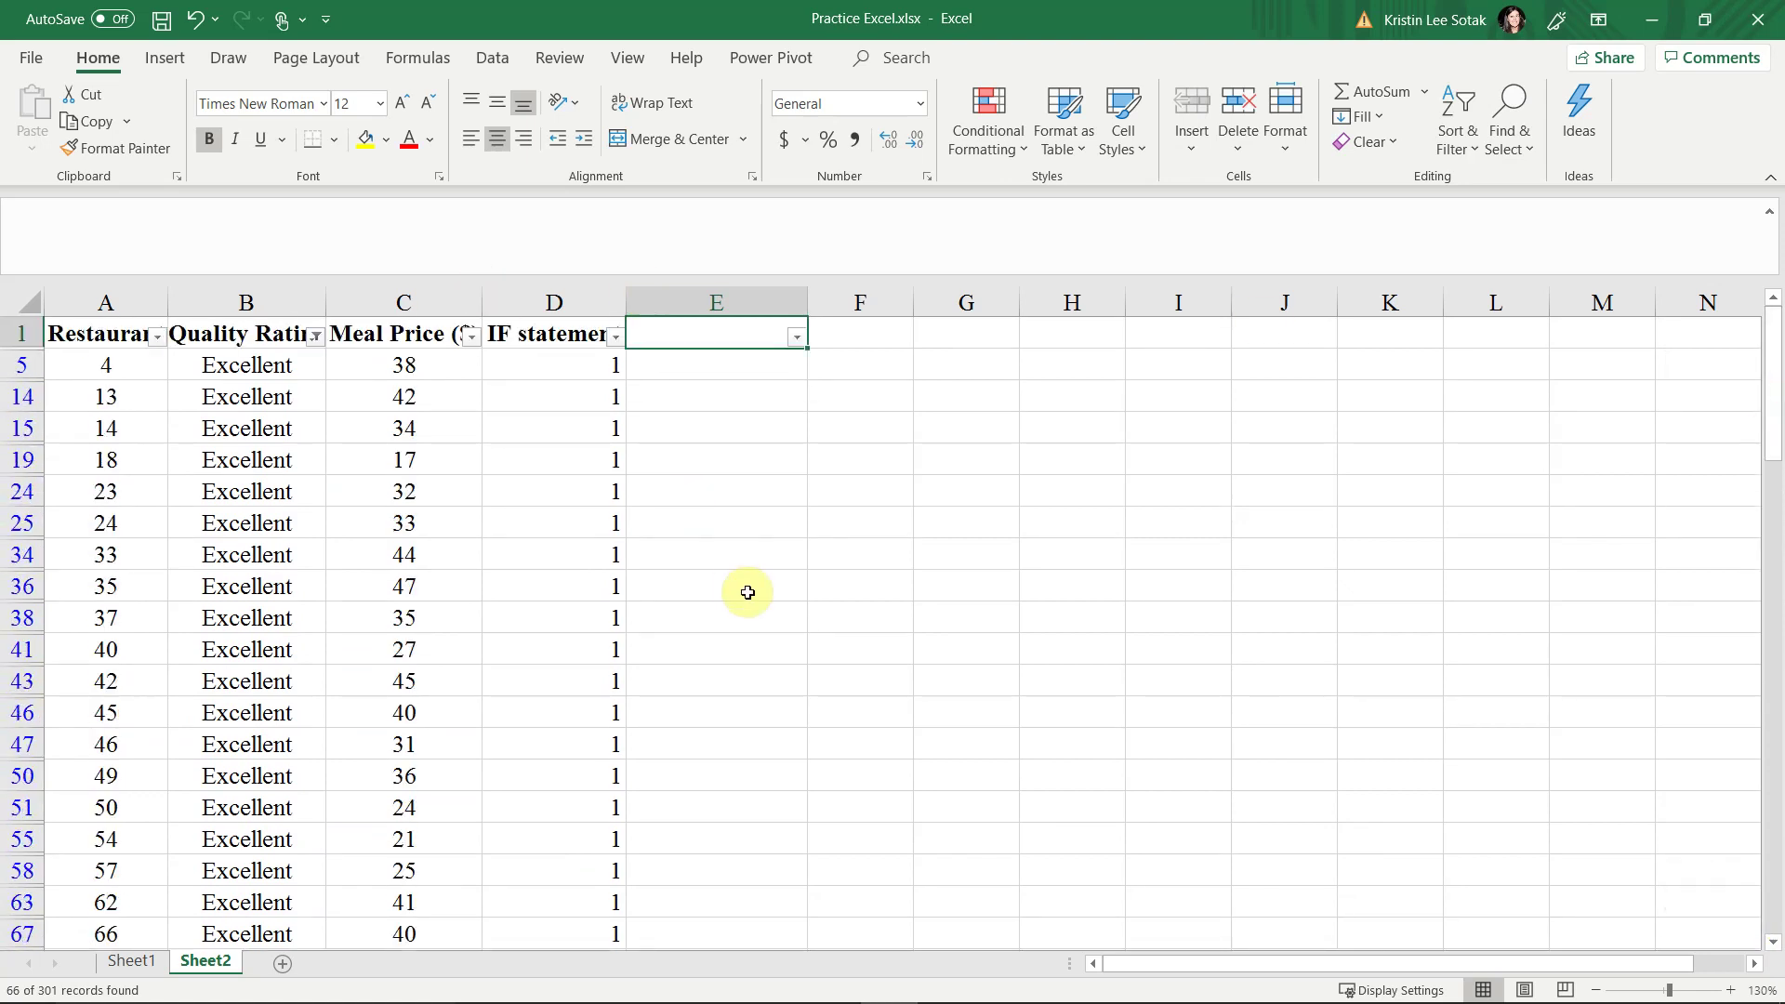
Undo the Quality Rating filter and turn off filtering for the table
{"action": "key", "text": "ctrl+z"}
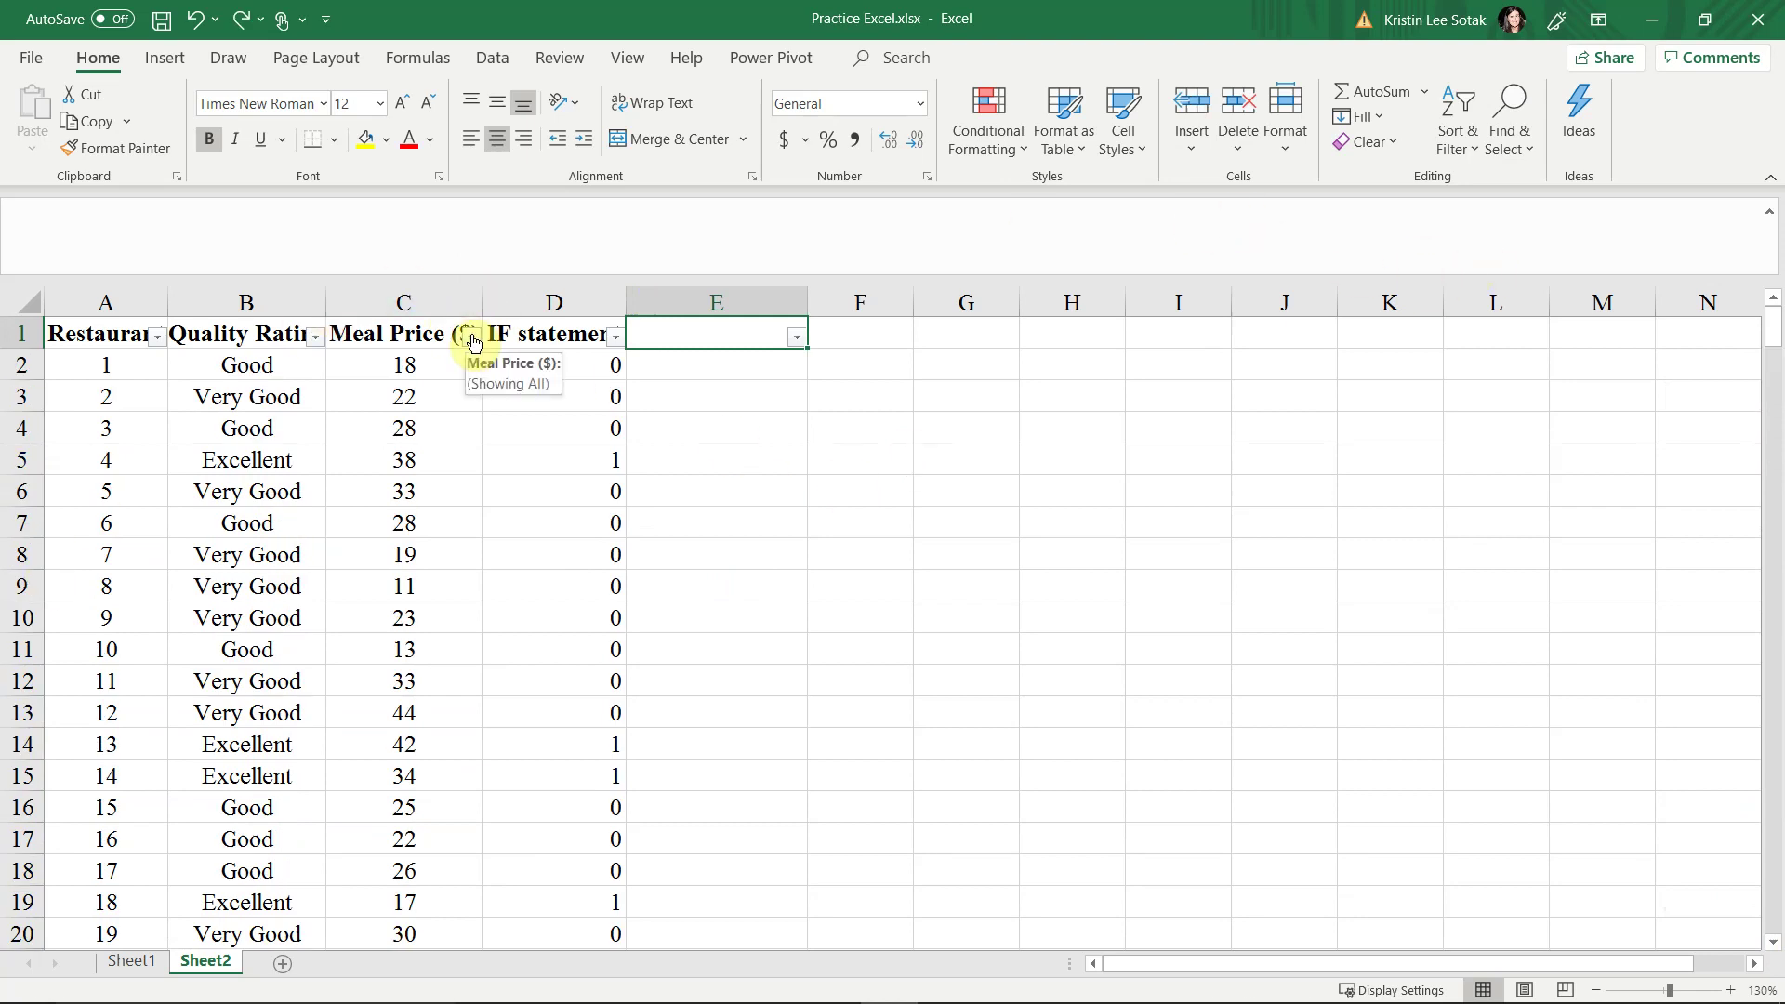
{"action": "left_click", "coordinate": [1504, 147]}
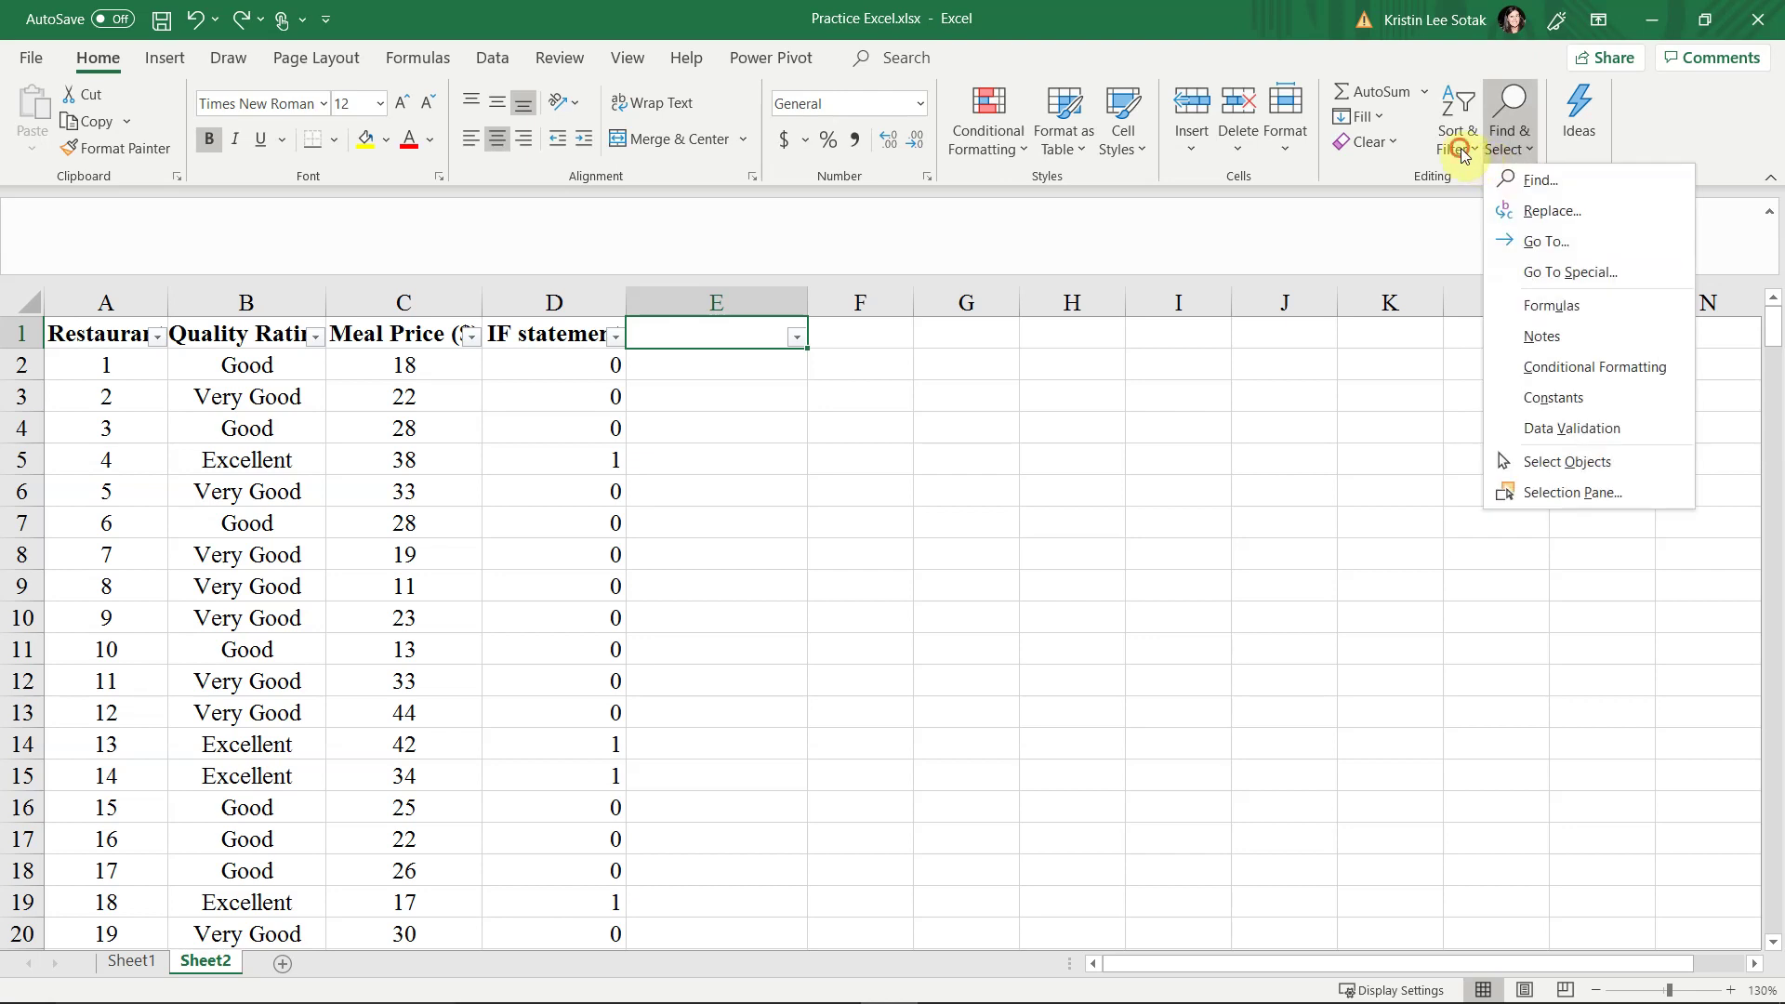
{"action": "left_click", "coordinate": [1459, 151]}
{"action": "left_click", "coordinate": [1485, 275]}
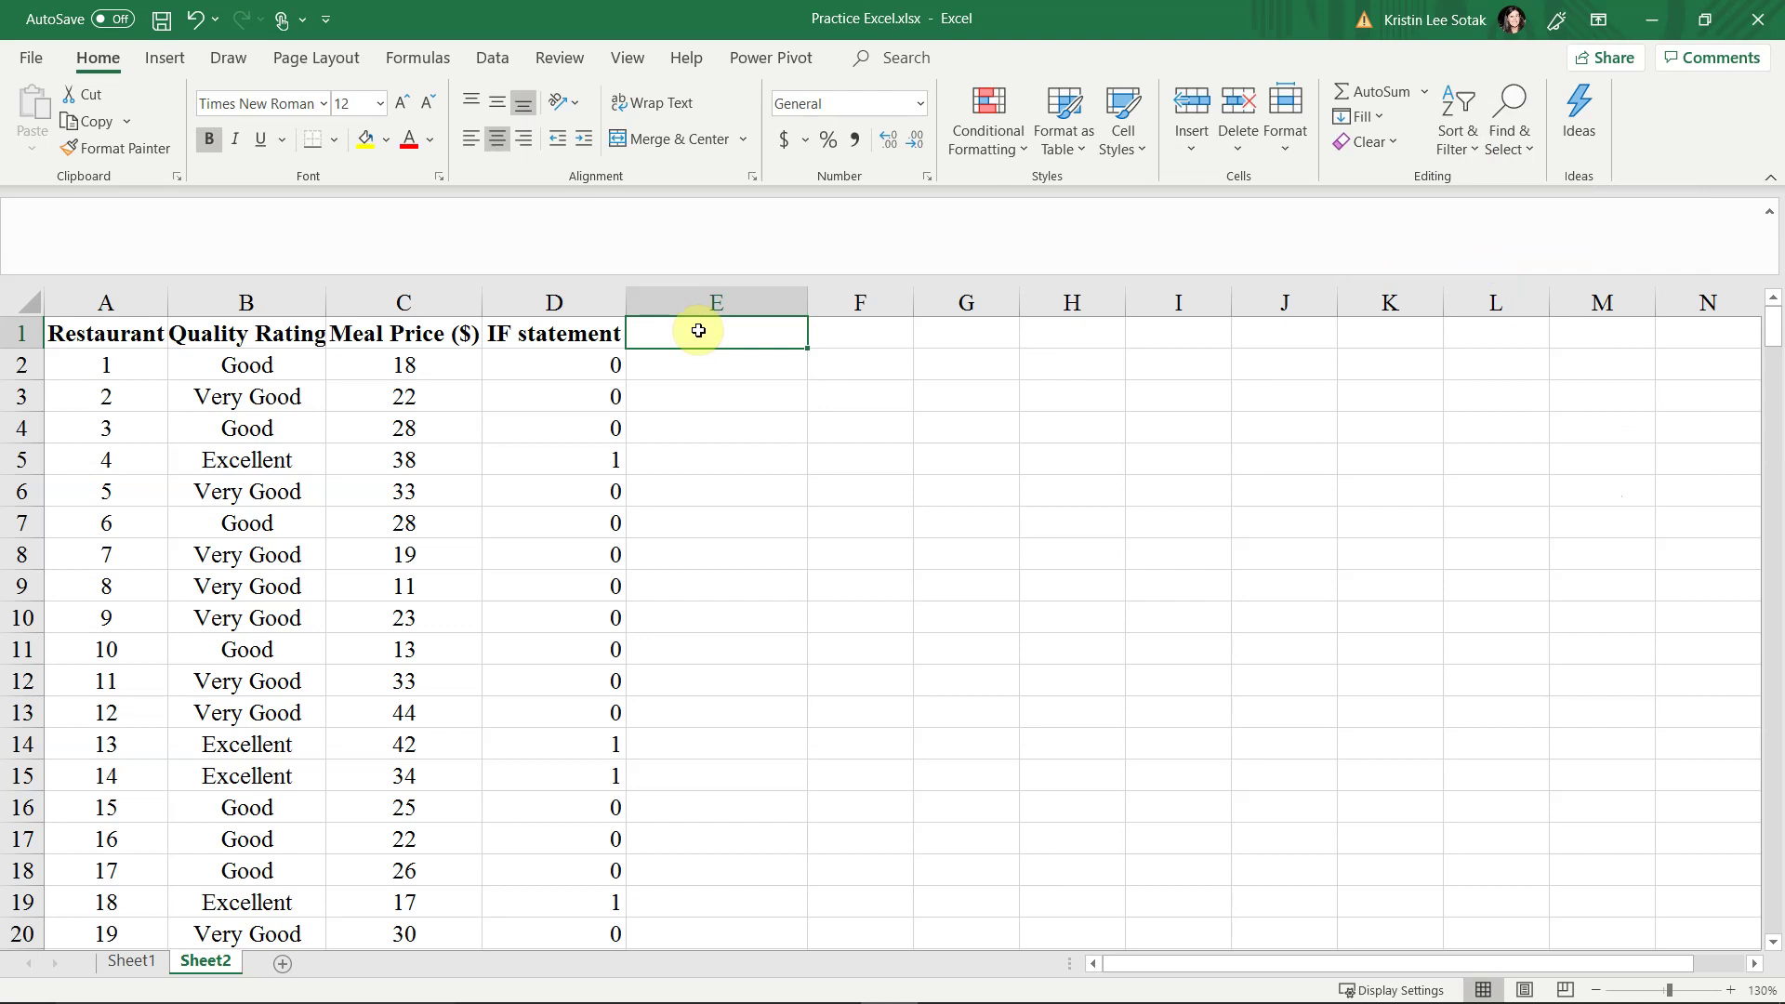
Enter the header Formula in E1 and show the formula of D2 as text in E2 using FORMULATEXT
{"action": "type", "text": "Formula"}
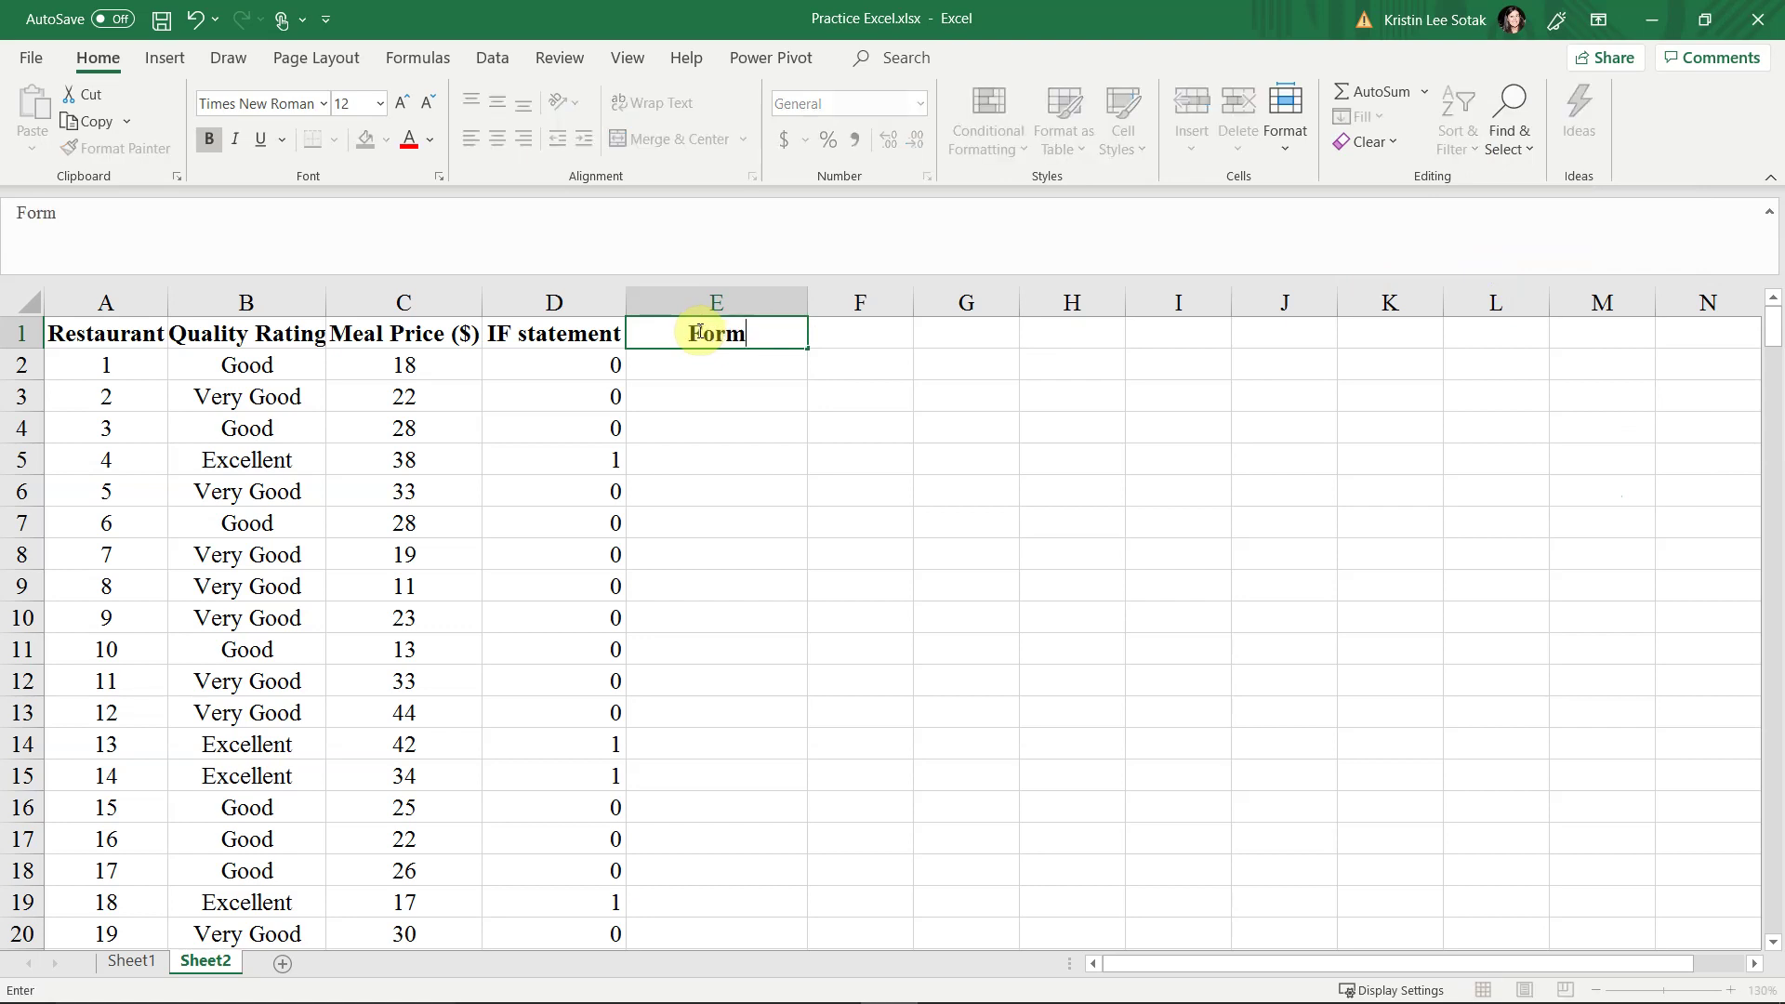
{"action": "key", "text": "Return"}
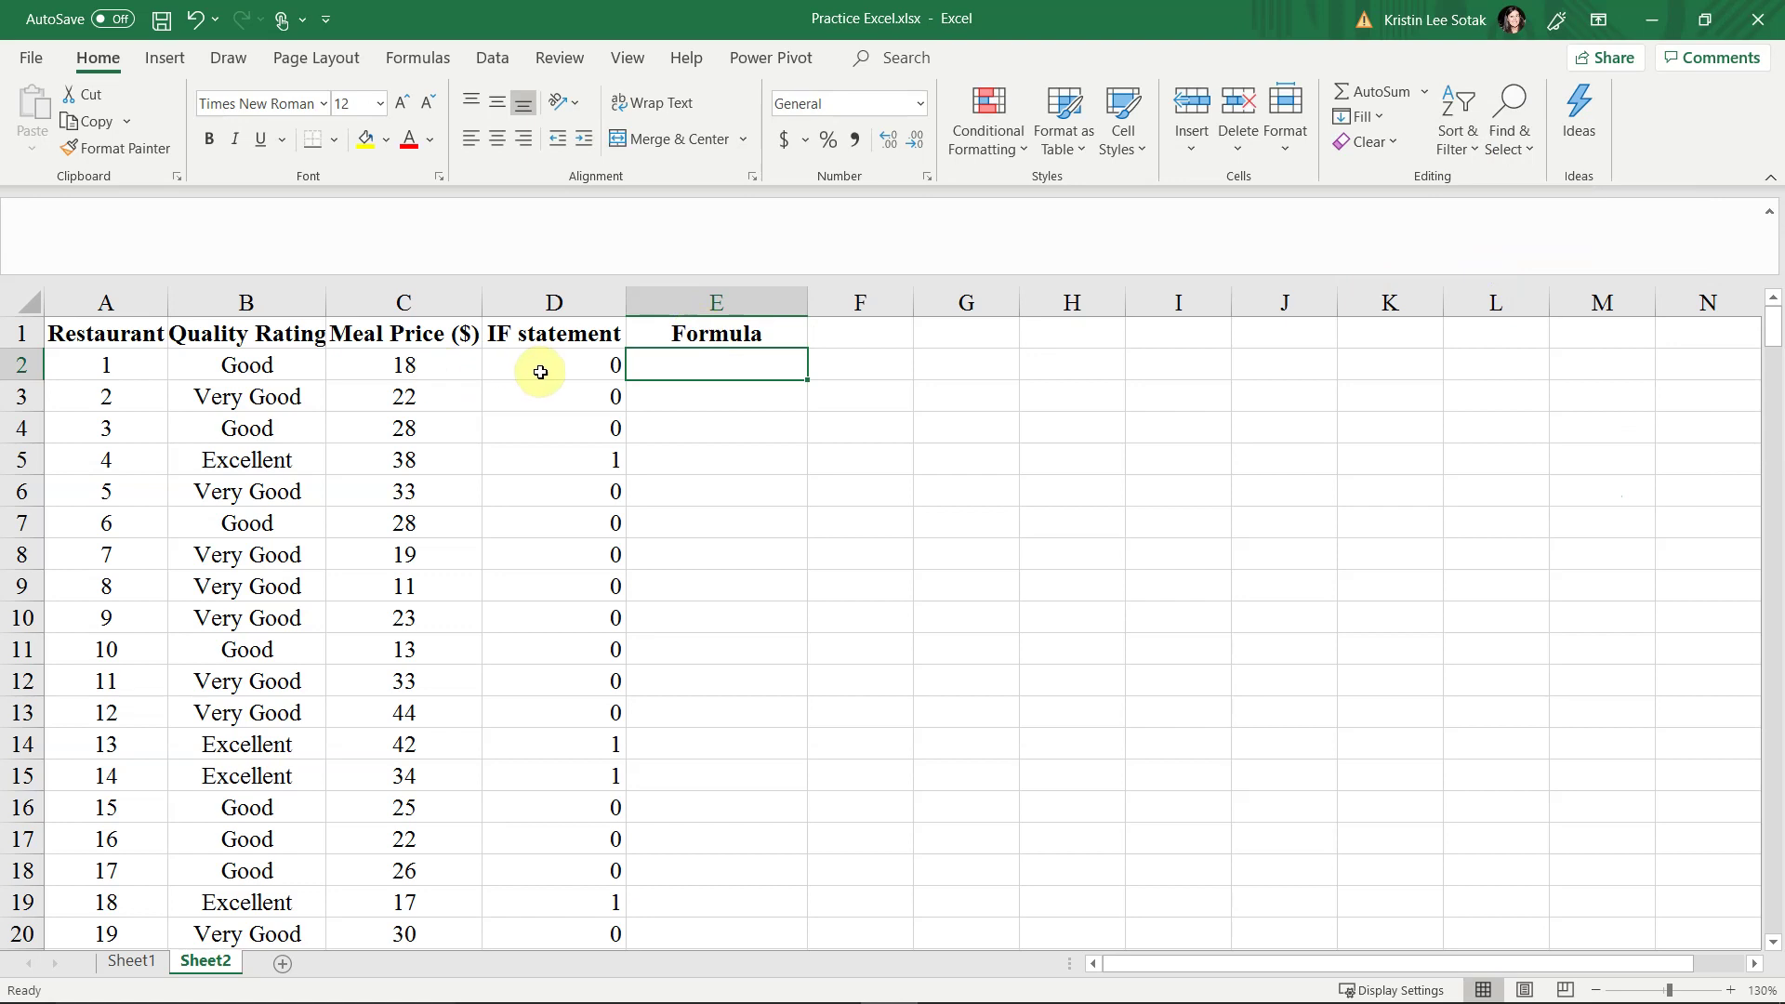
{"action": "left_click", "coordinate": [540, 372]}
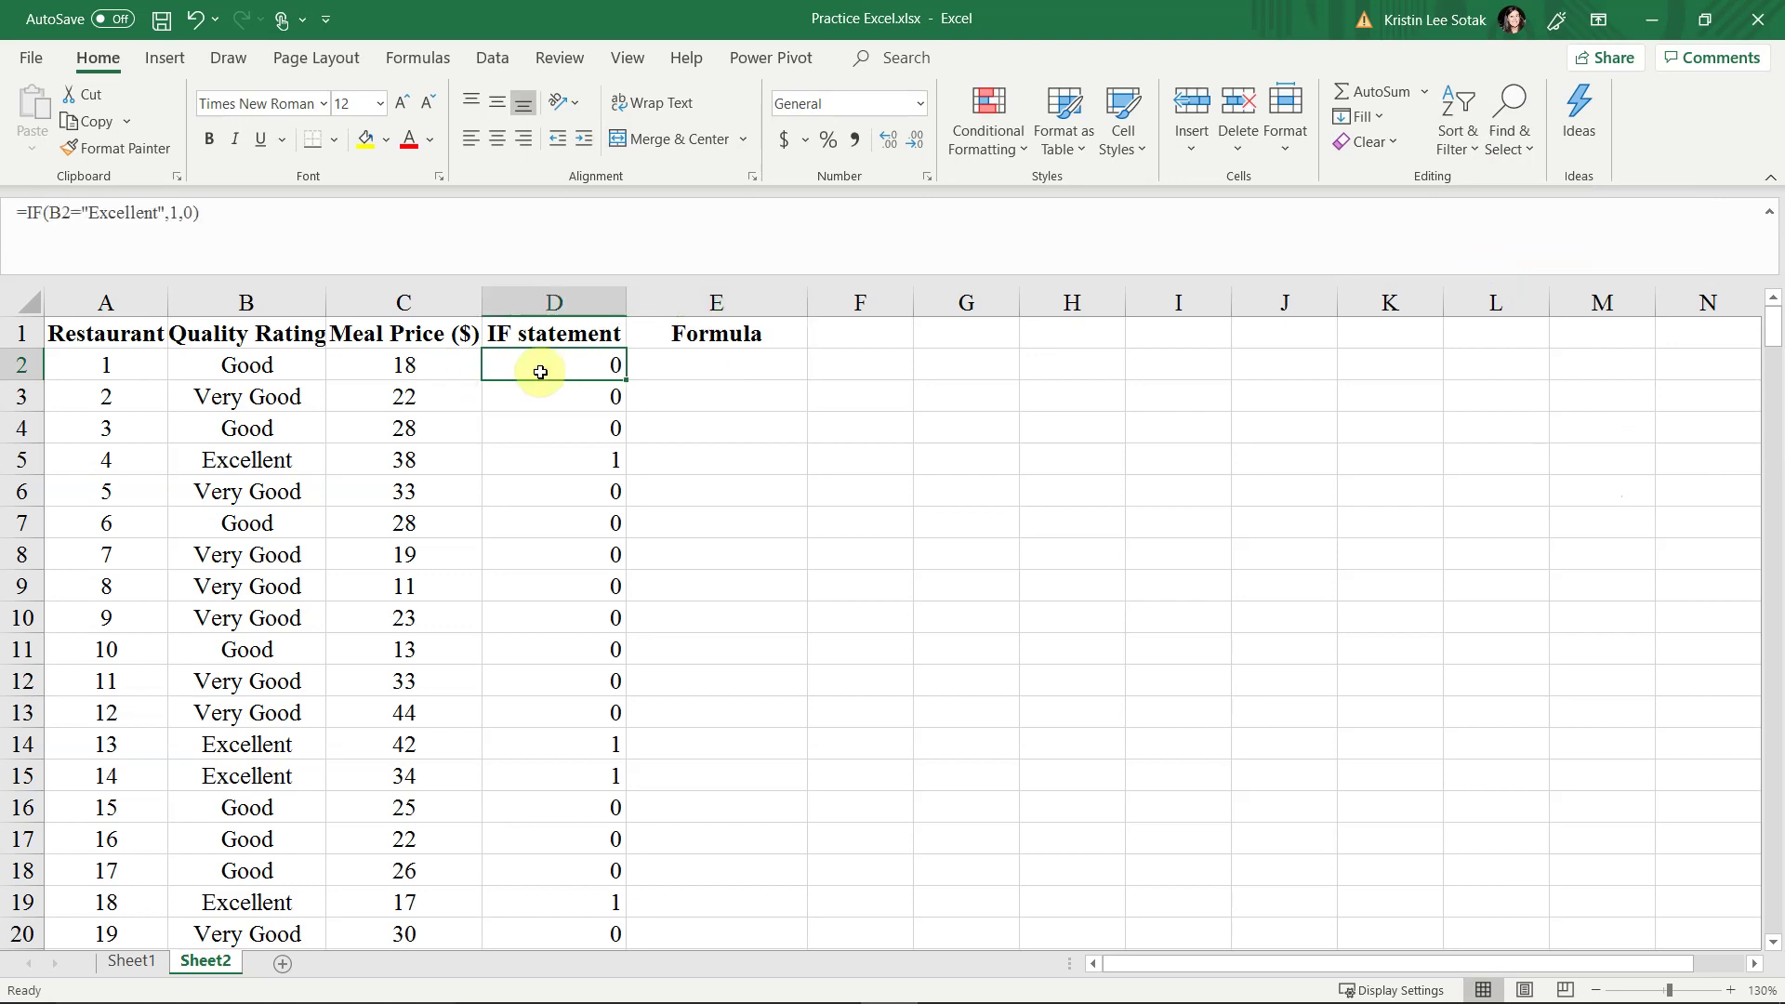
{"action": "left_click", "coordinate": [693, 363]}
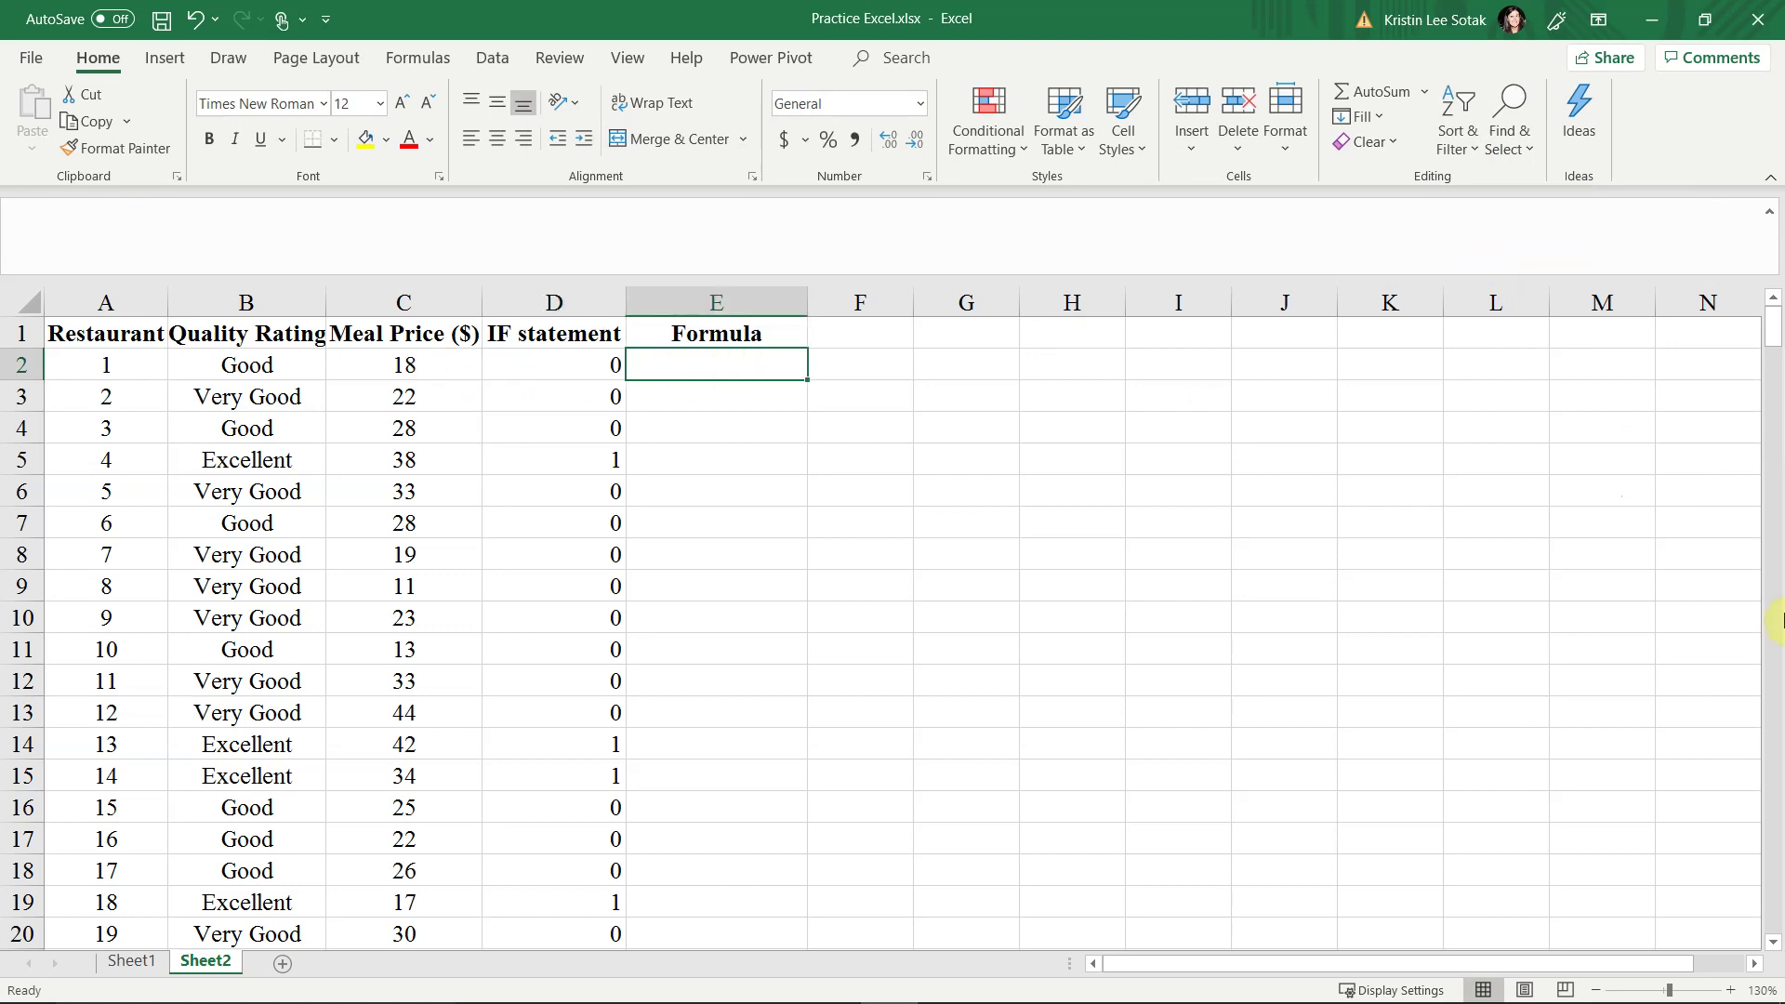
{"action": "type", "text": "=f"}
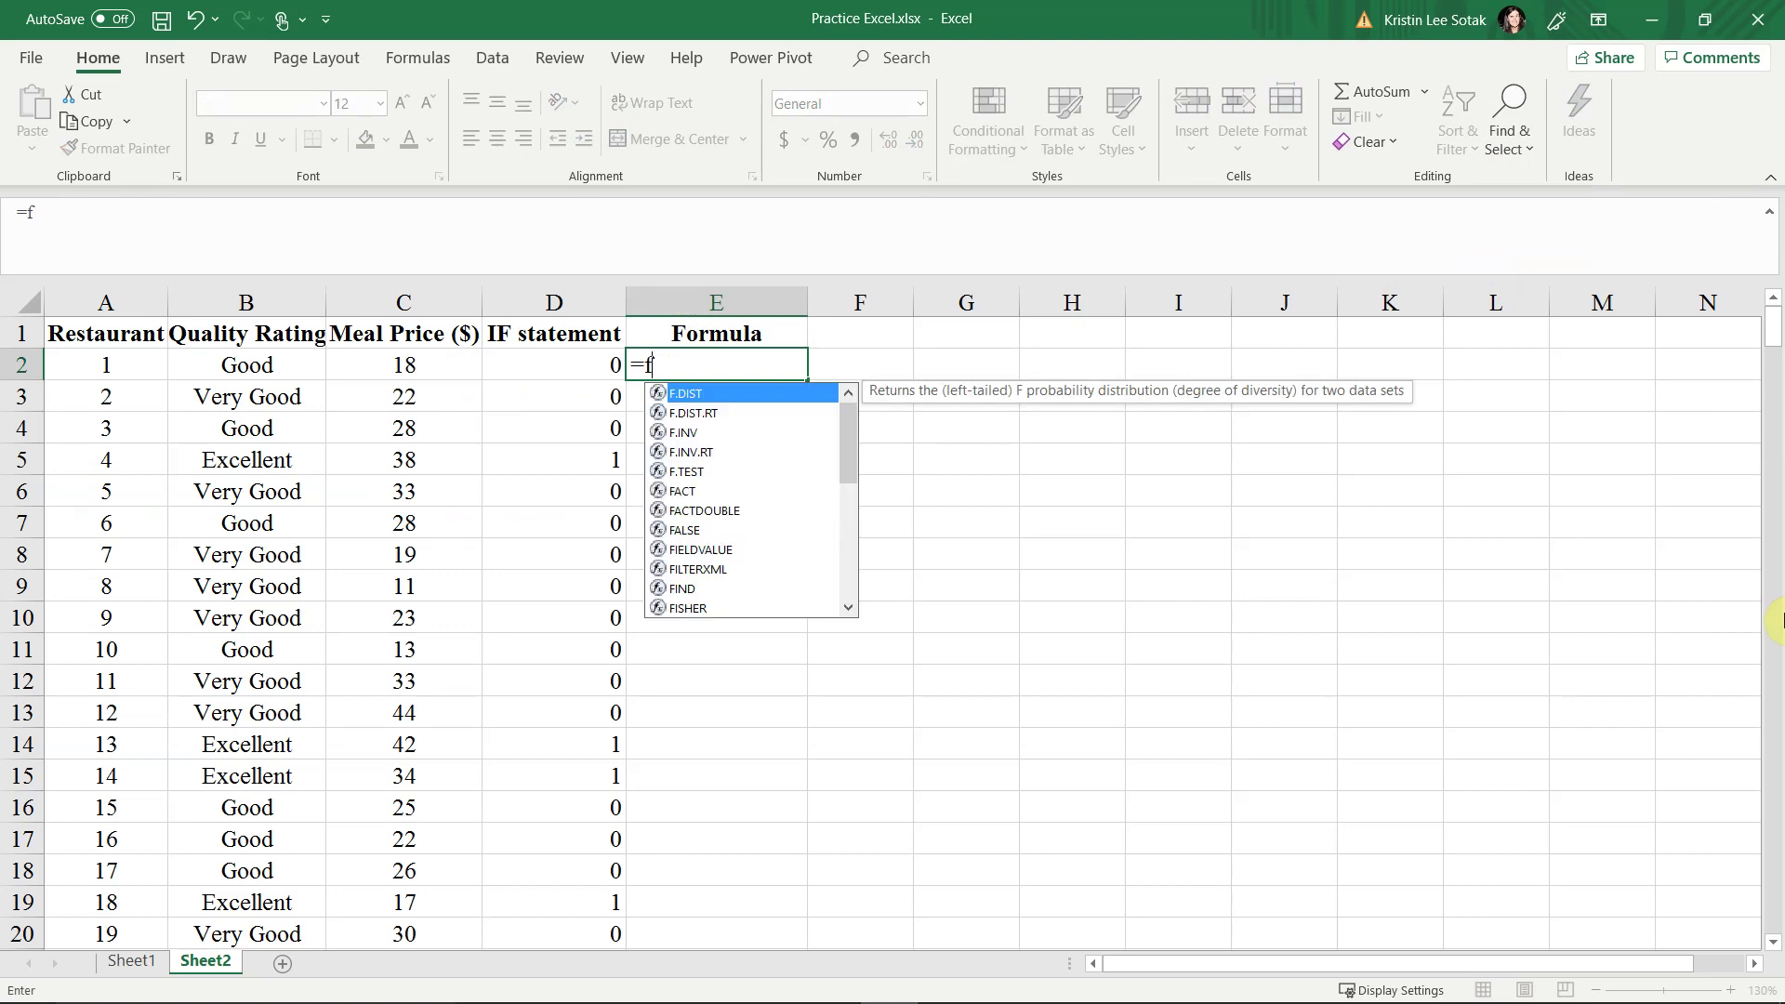
{"action": "type", "text": "ormulate"}
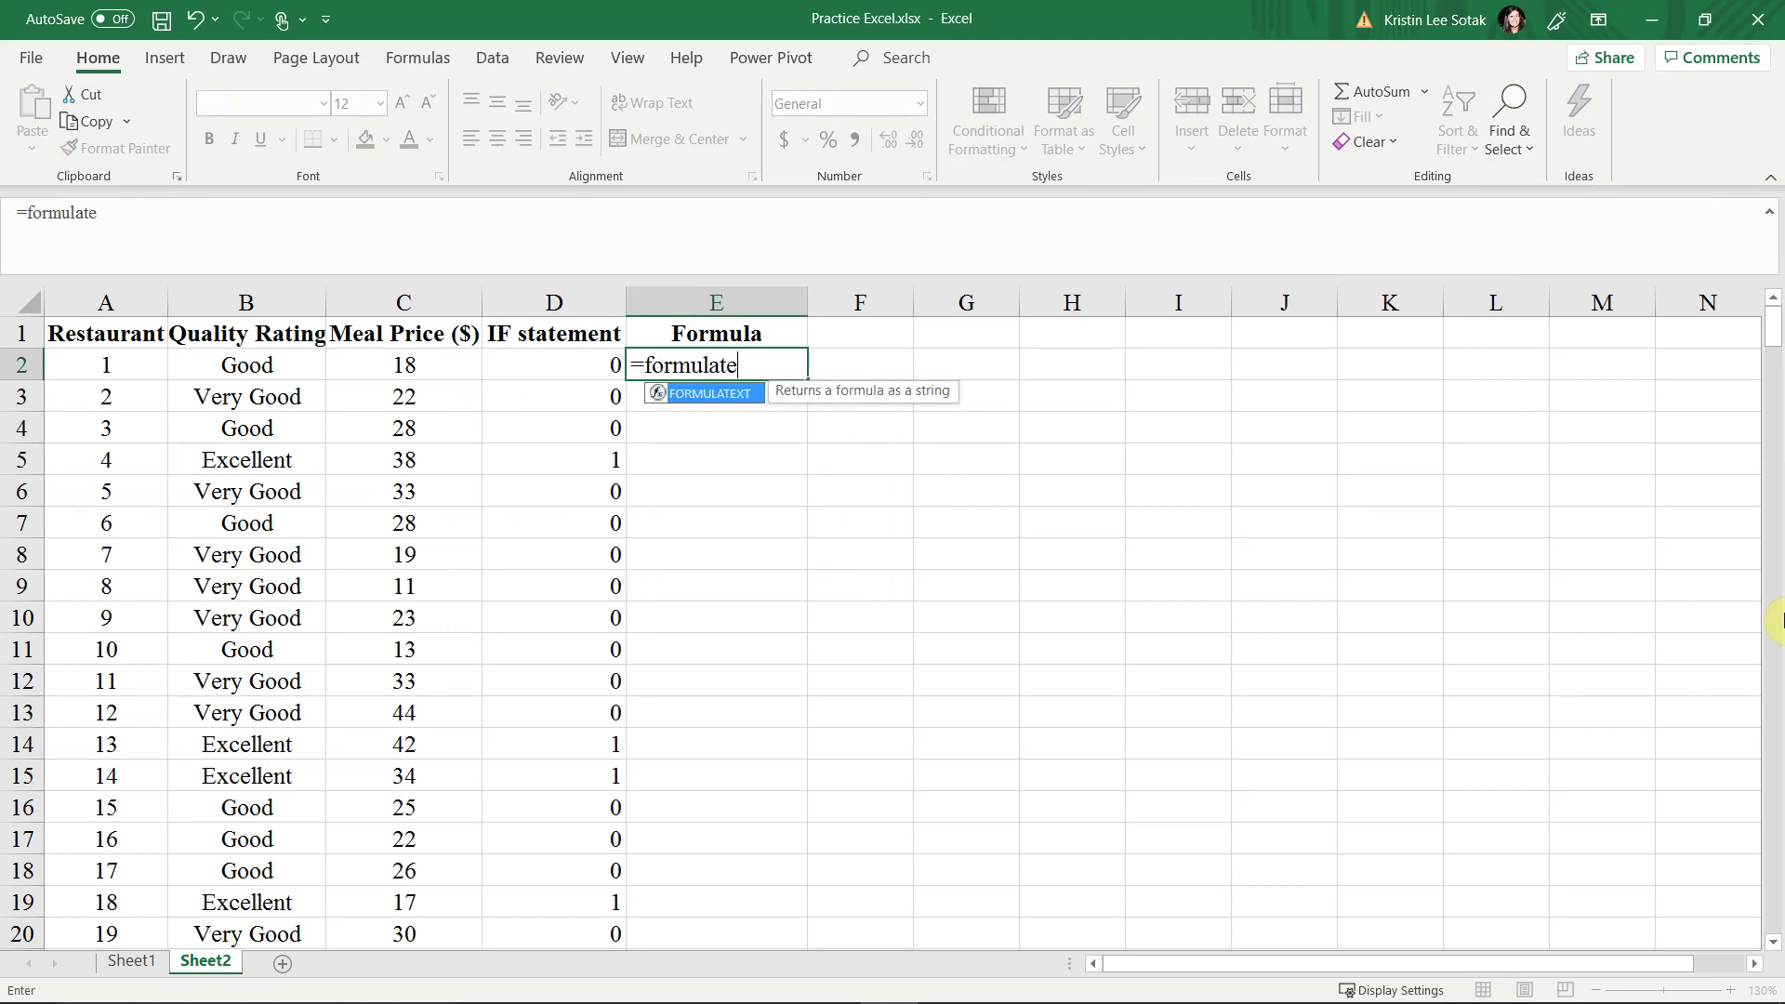
{"action": "type", "text": "xt("}
{"action": "key", "text": "Left"}
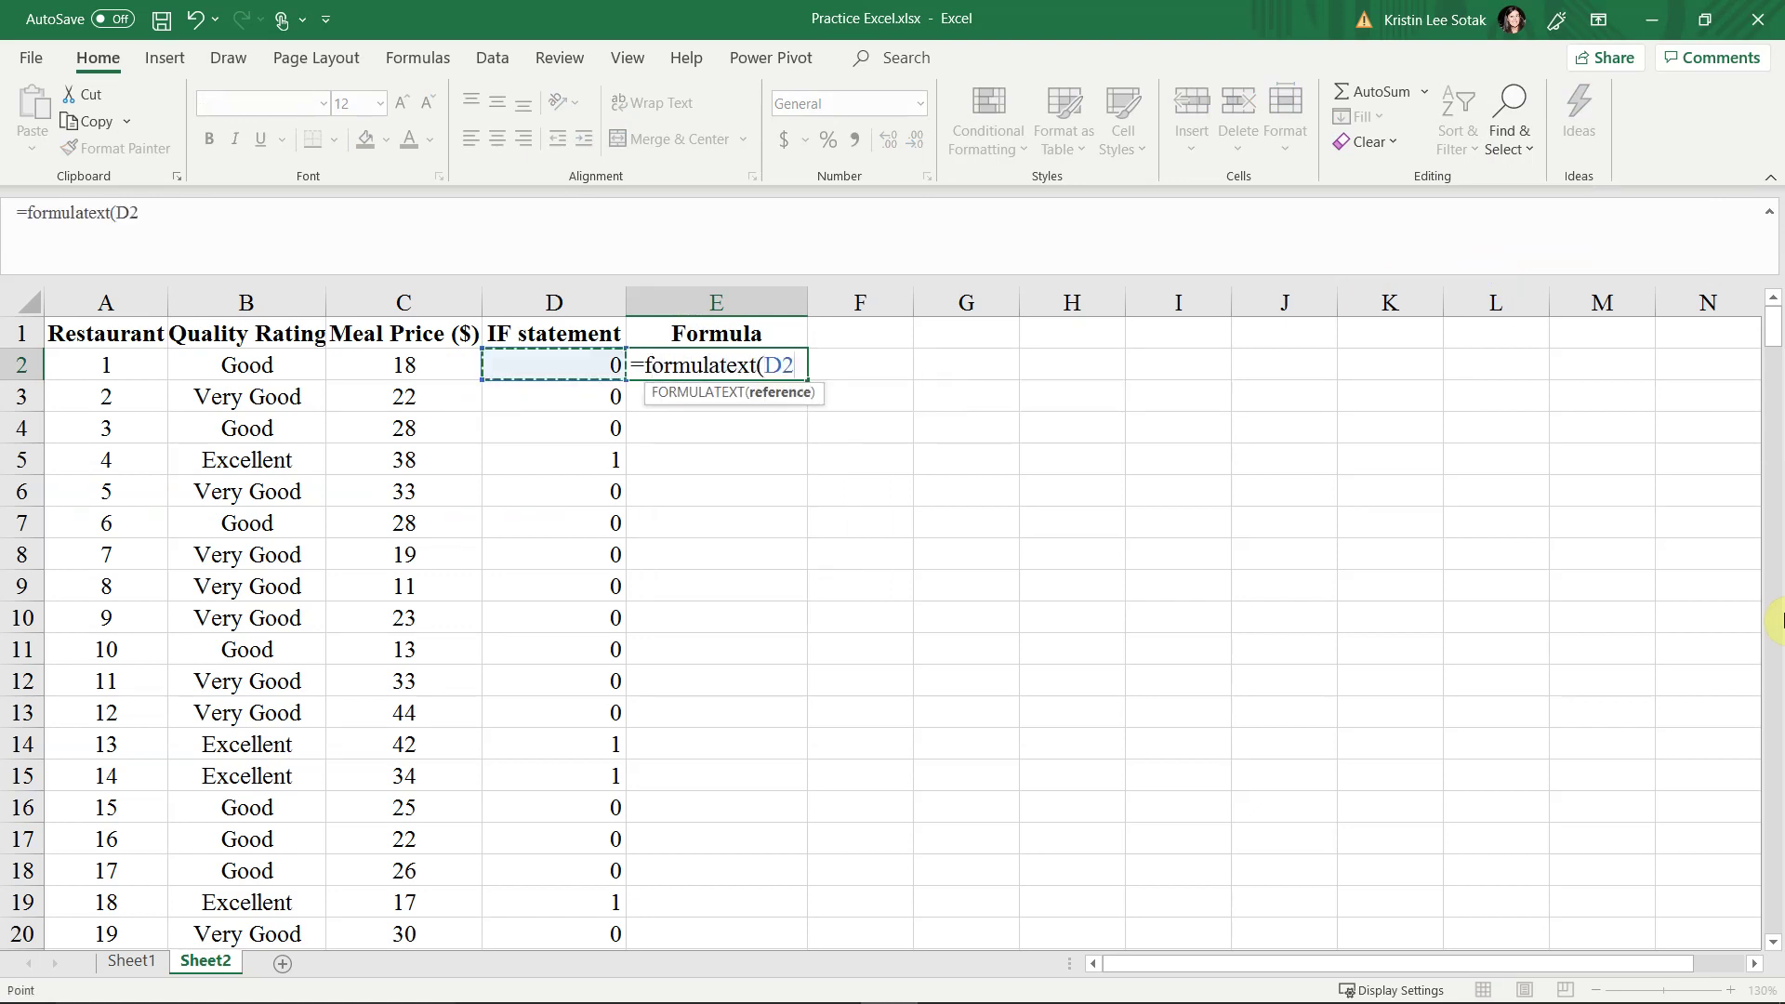
{"action": "type", "text": ")"}
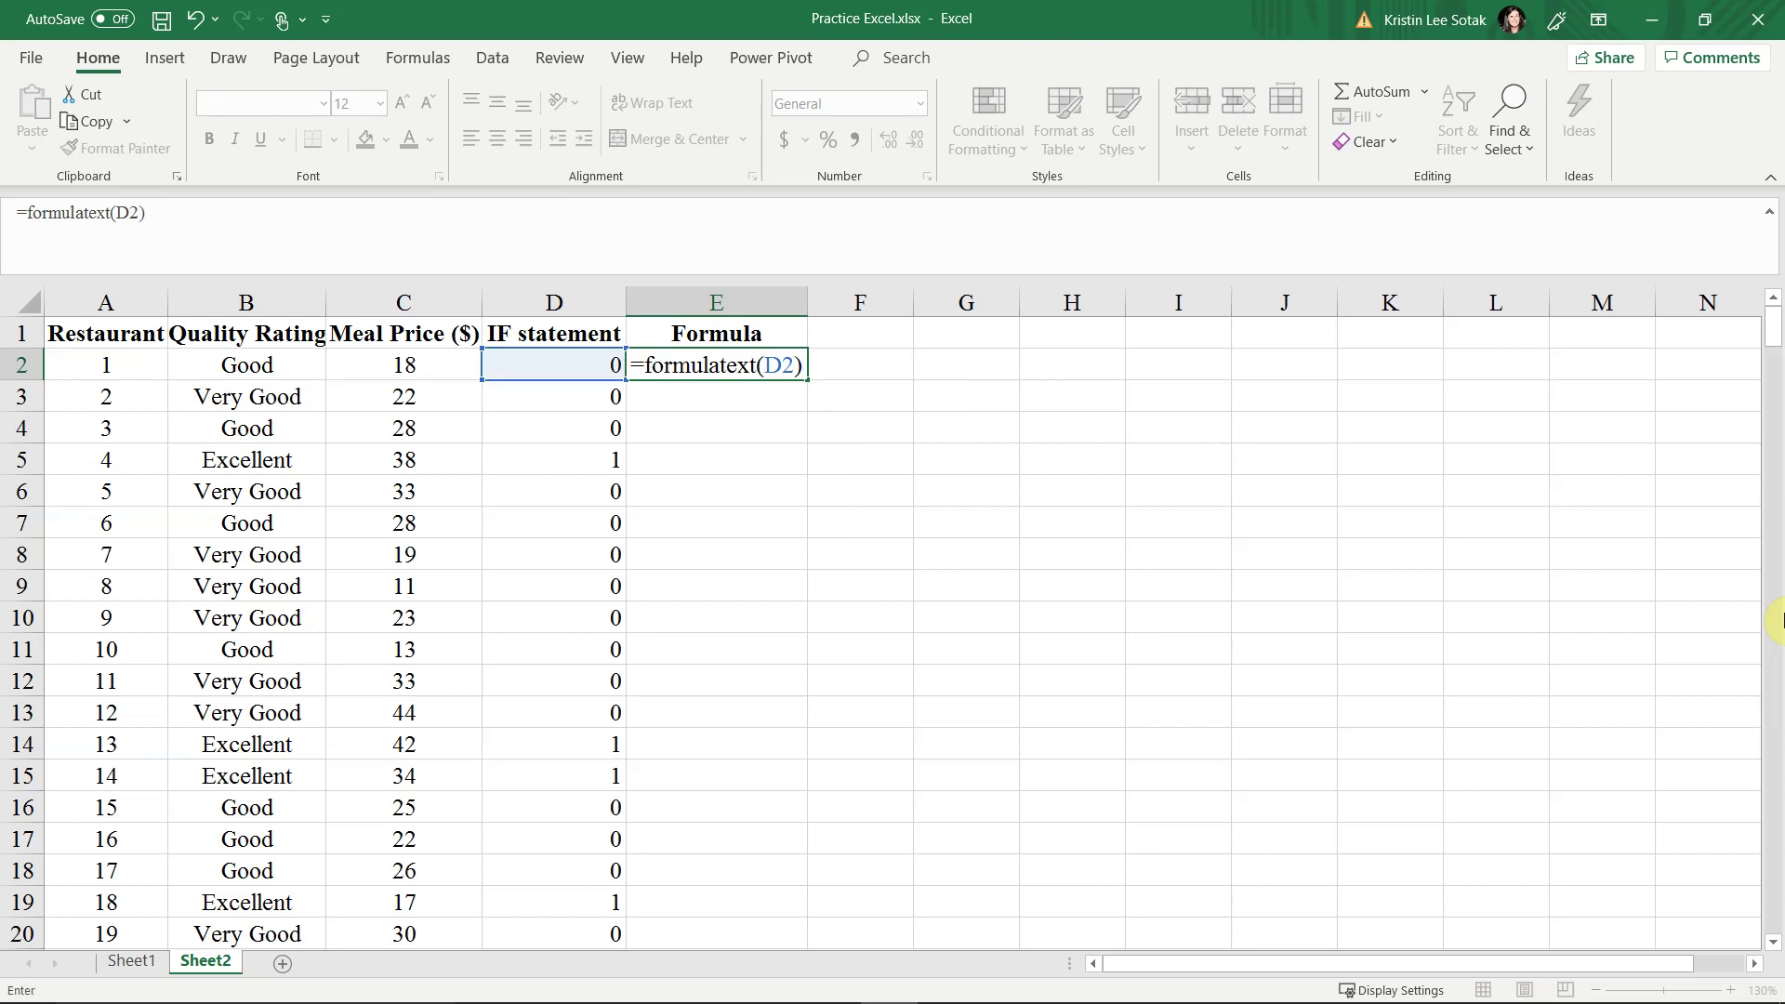
{"action": "key", "text": "Return"}
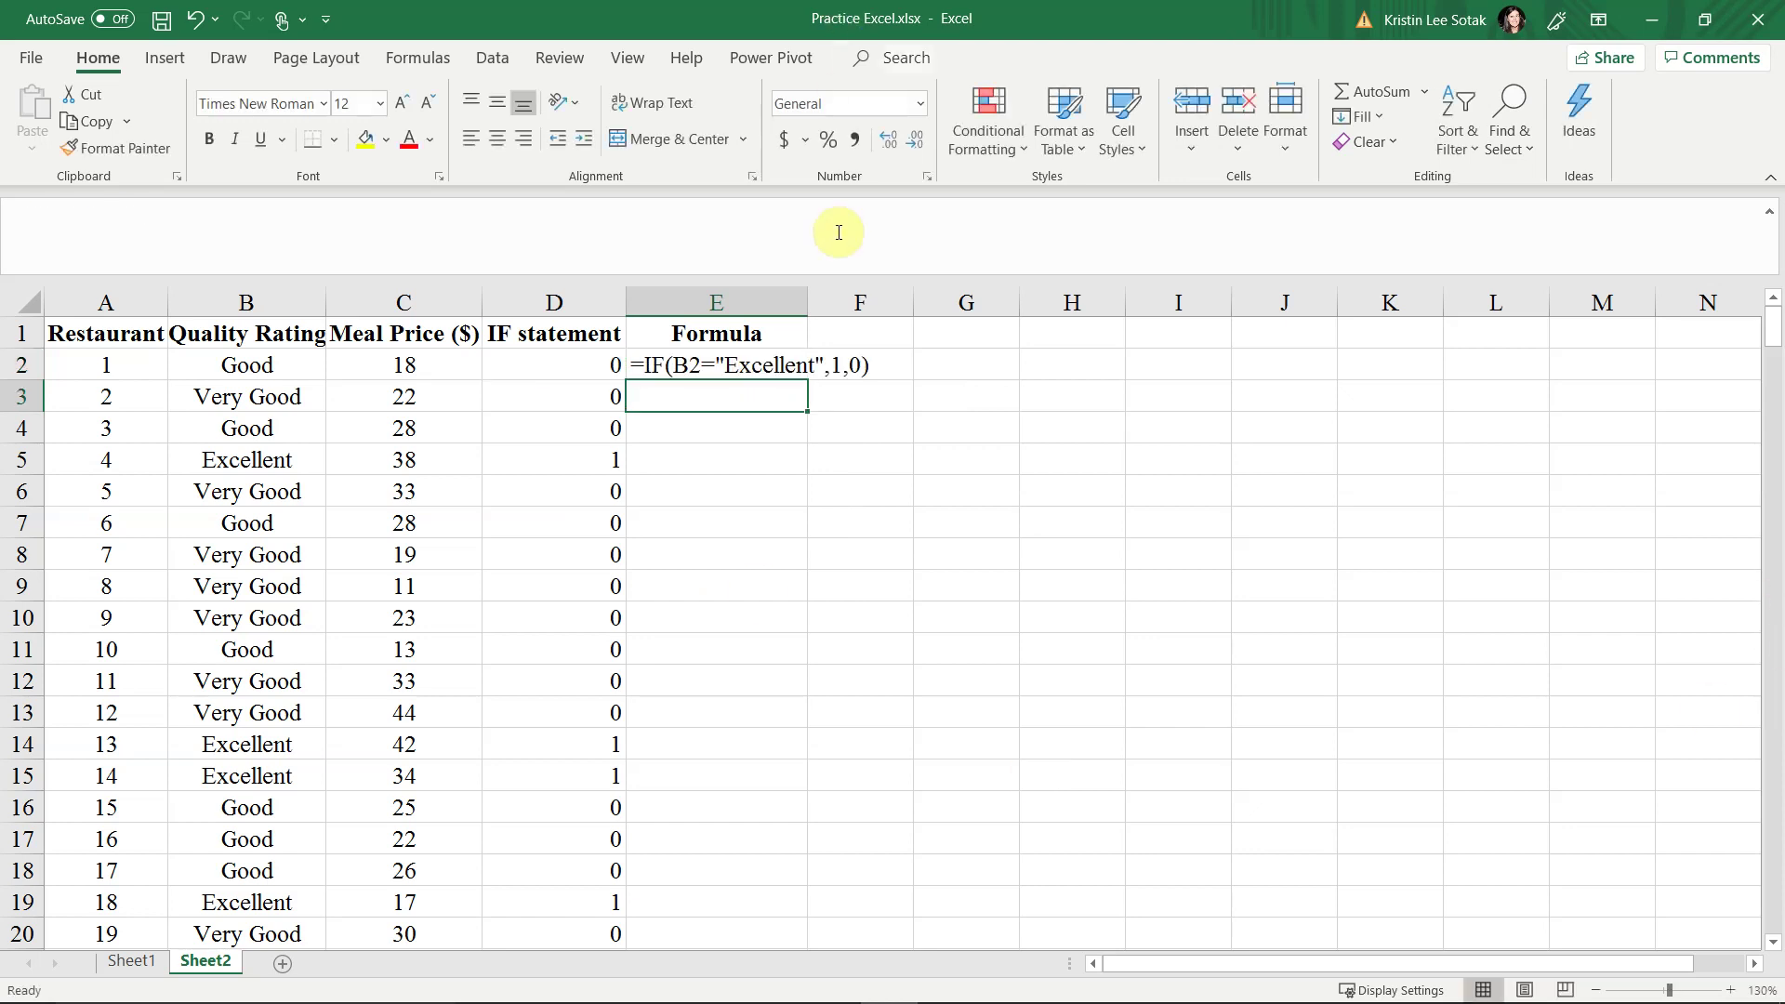
Fill the FORMULATEXT formula from E2 down the whole column and fit column E's width to its contents
{"action": "double_click", "coordinate": [808, 299]}
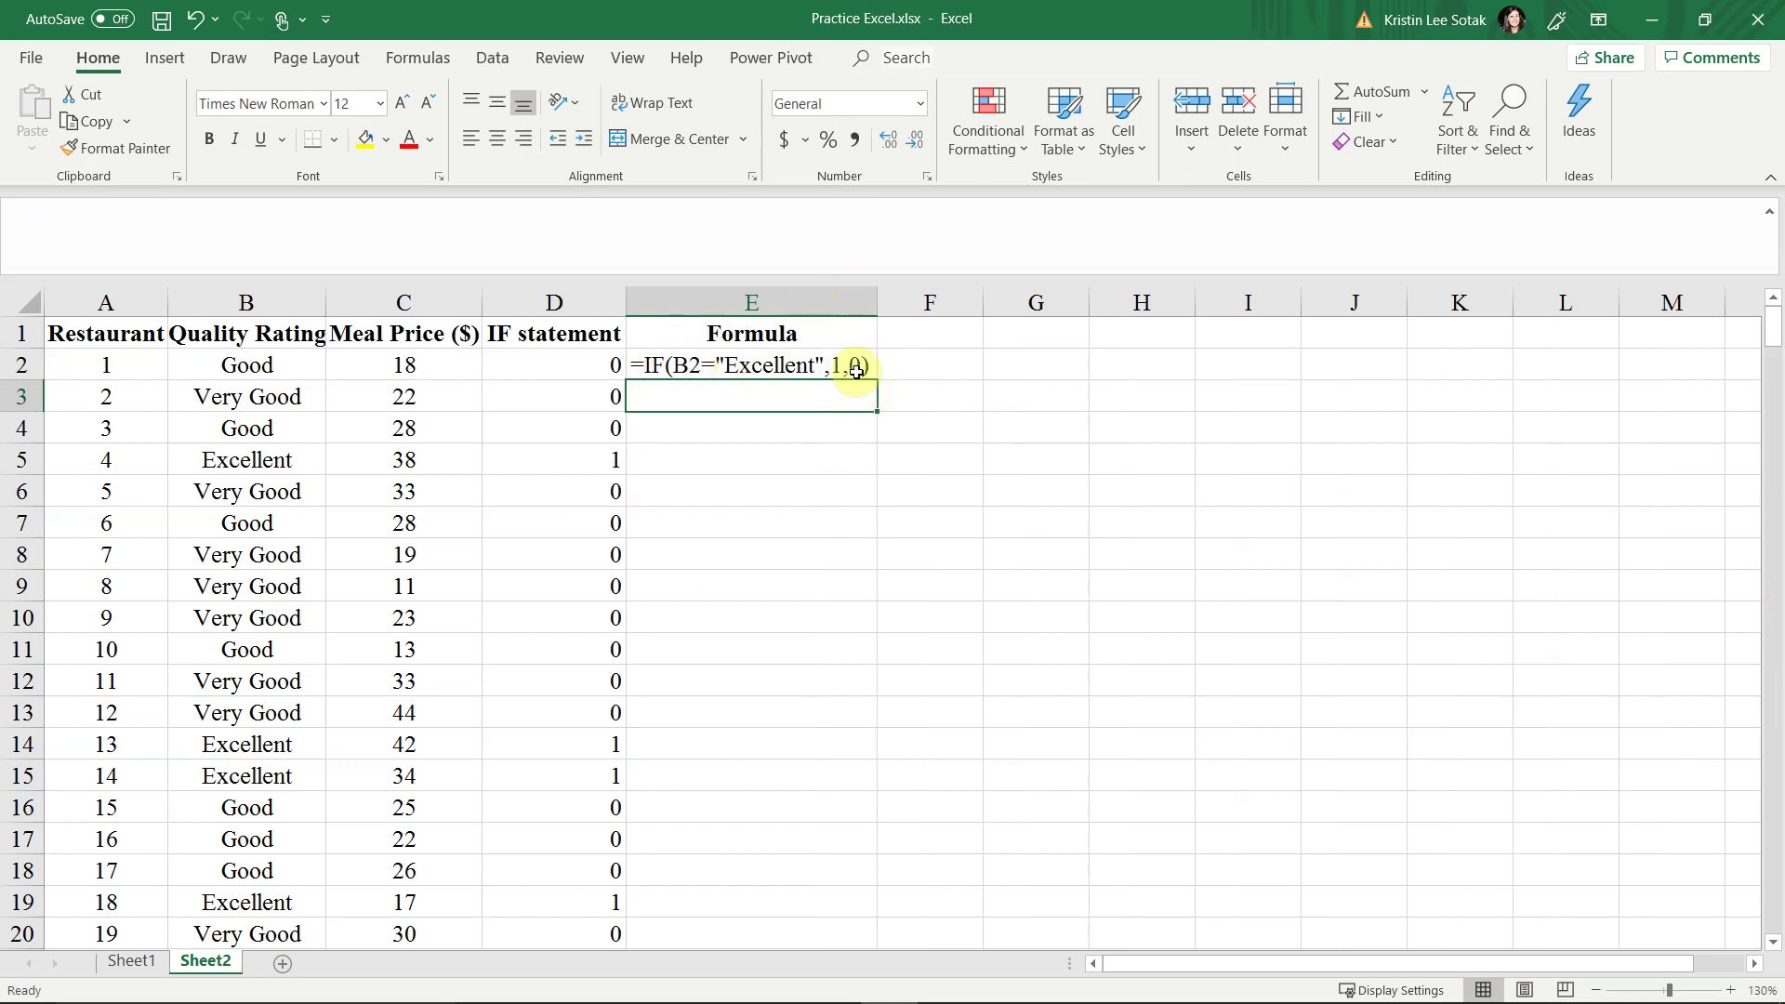
{"action": "left_click", "coordinate": [807, 364]}
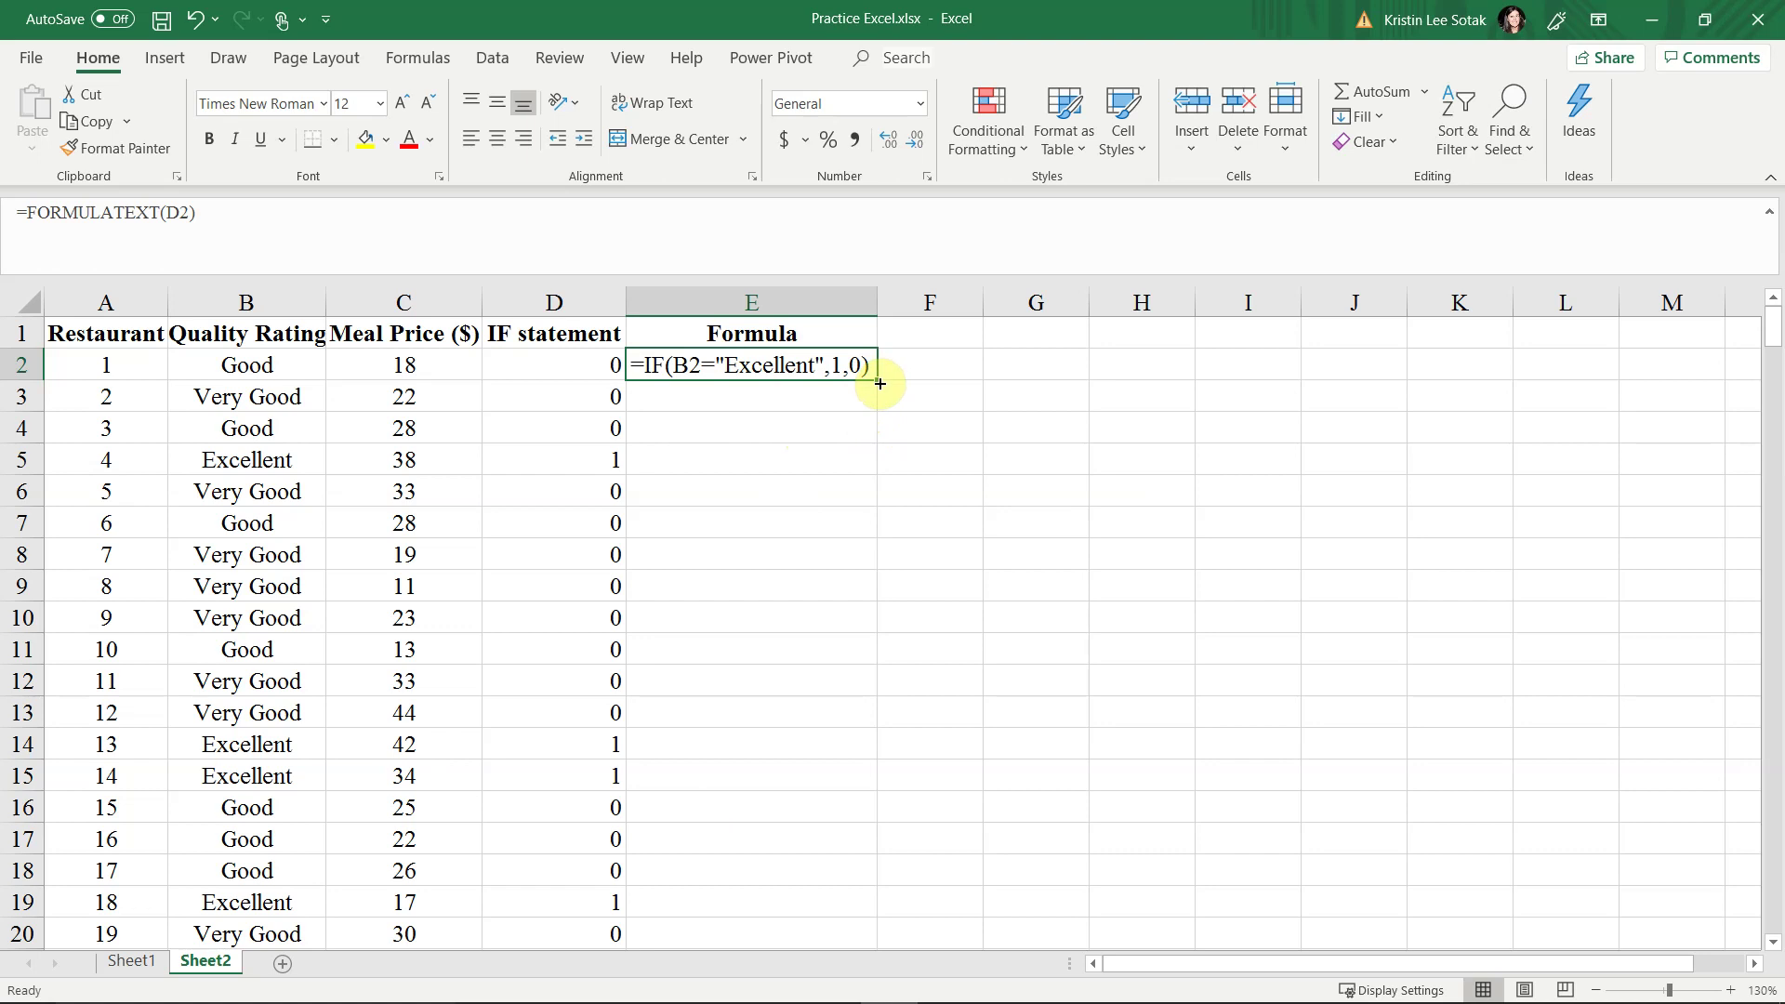
{"action": "double_click", "coordinate": [879, 383]}
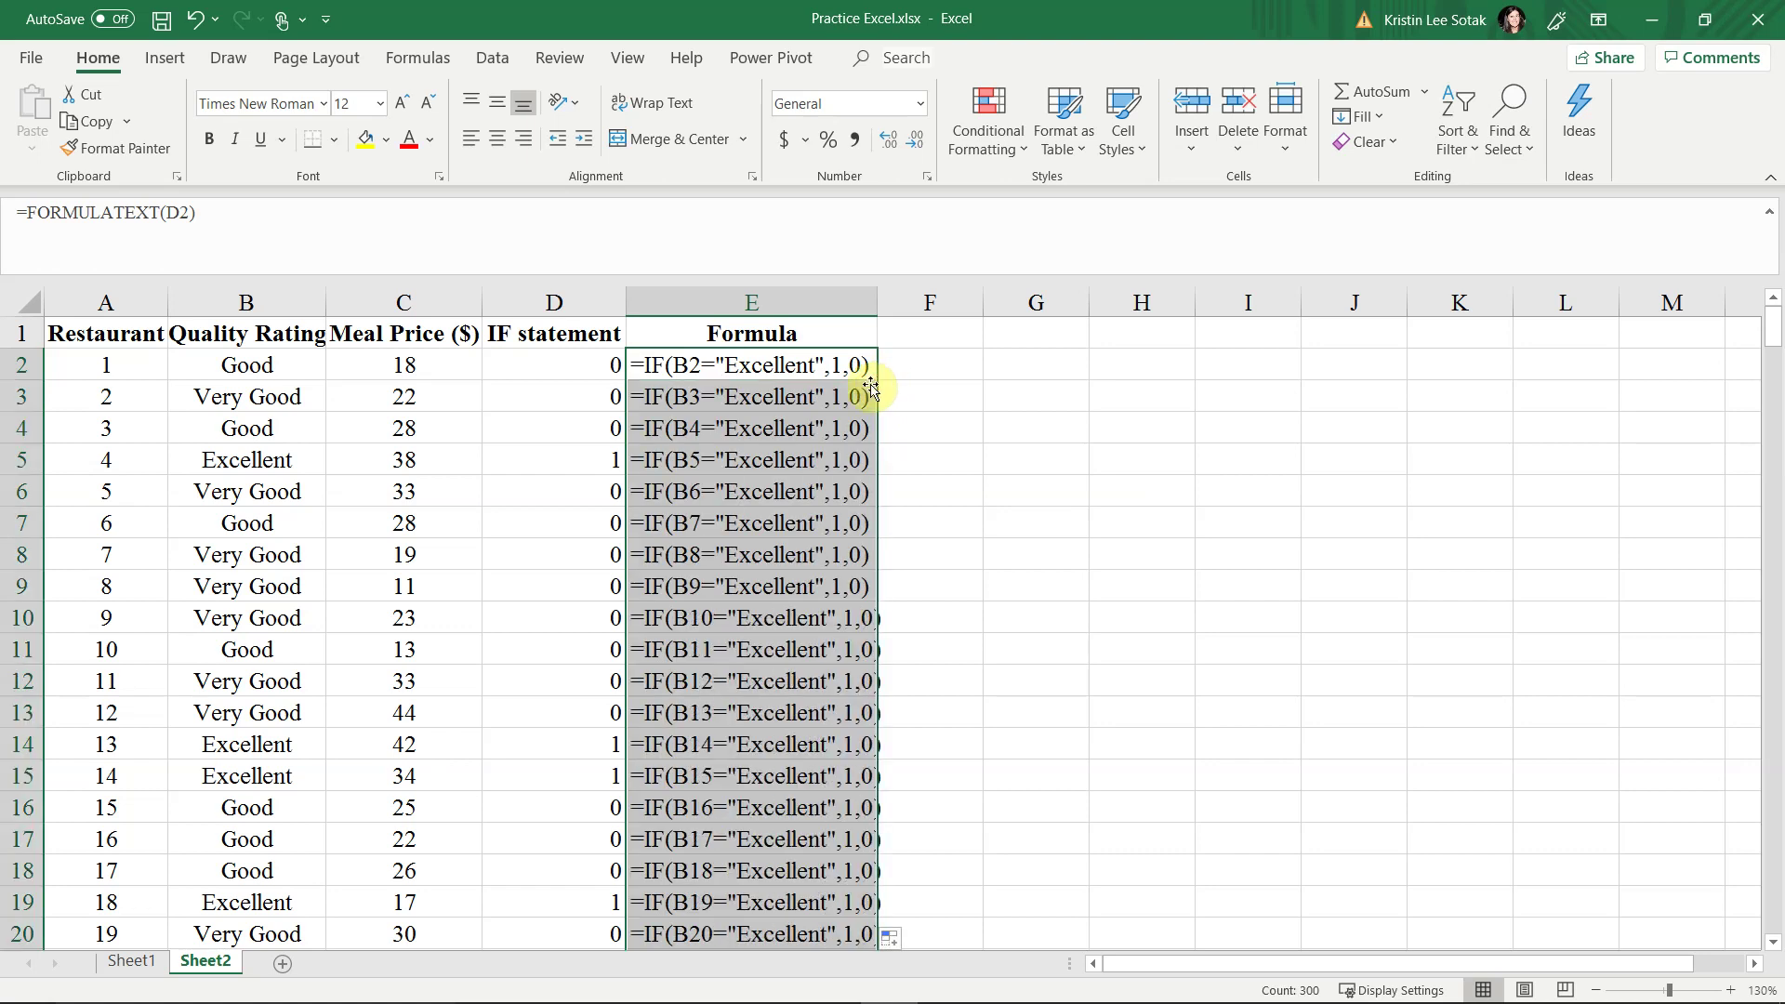
{"action": "left_click", "coordinate": [956, 507]}
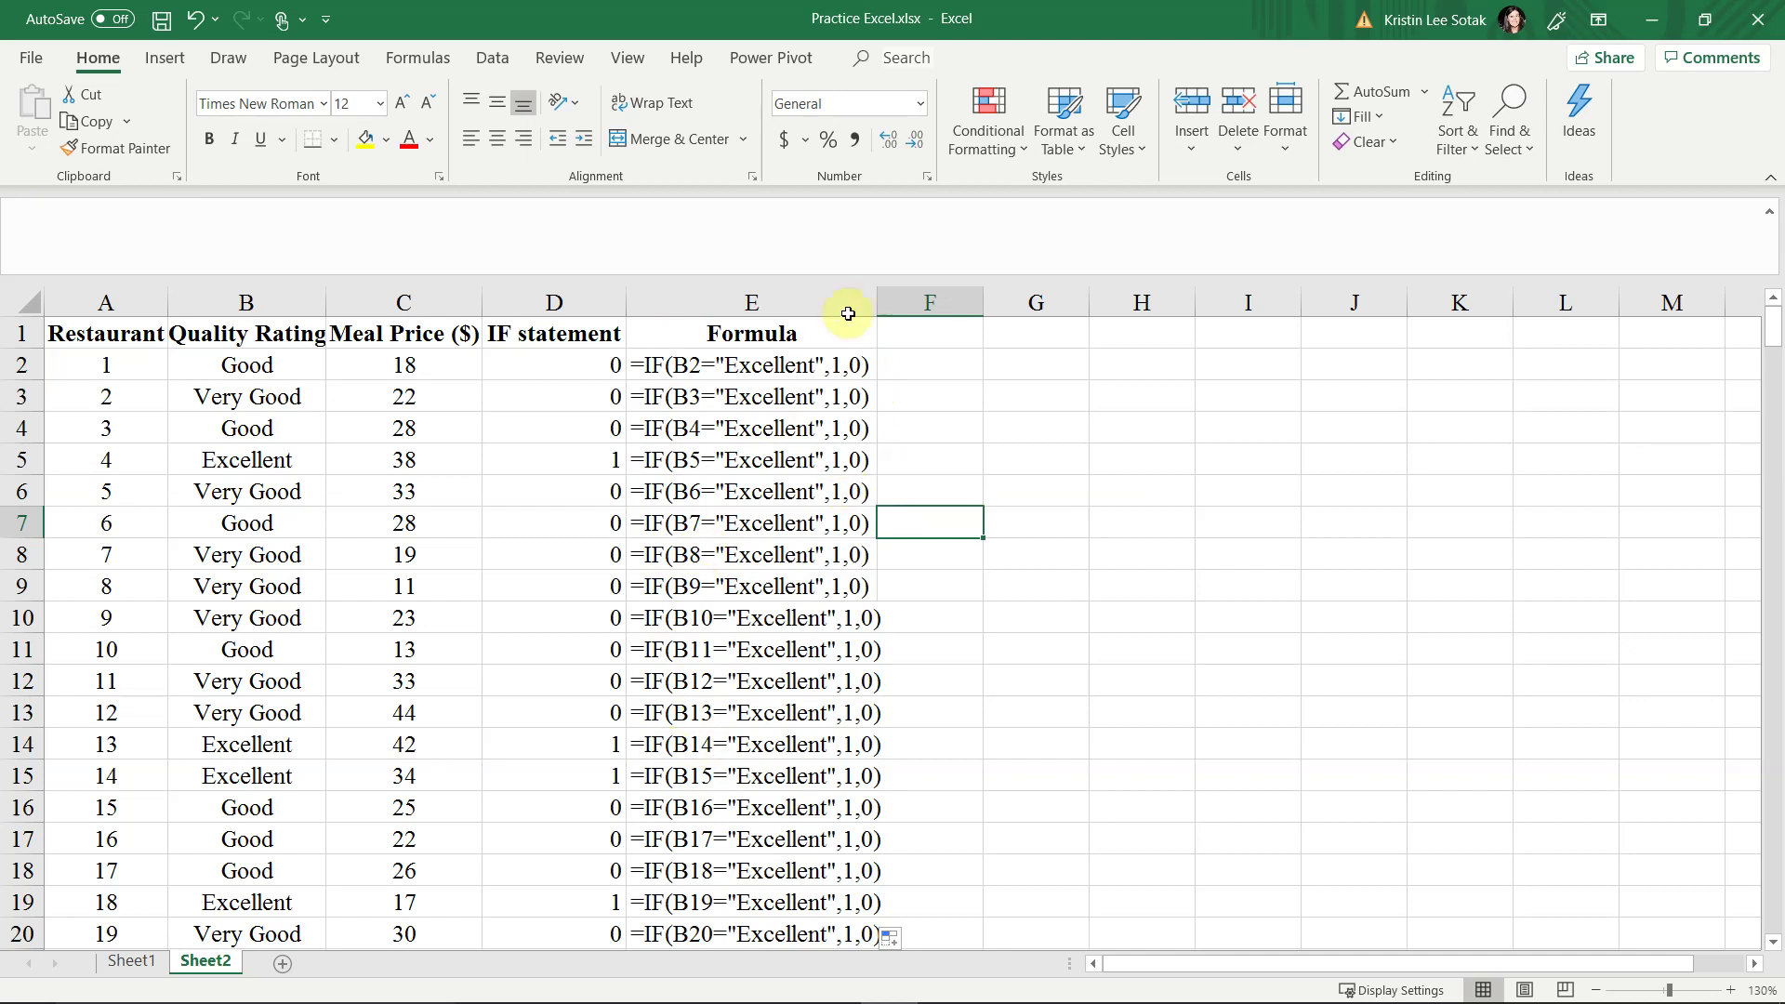
{"action": "double_click", "coordinate": [884, 303]}
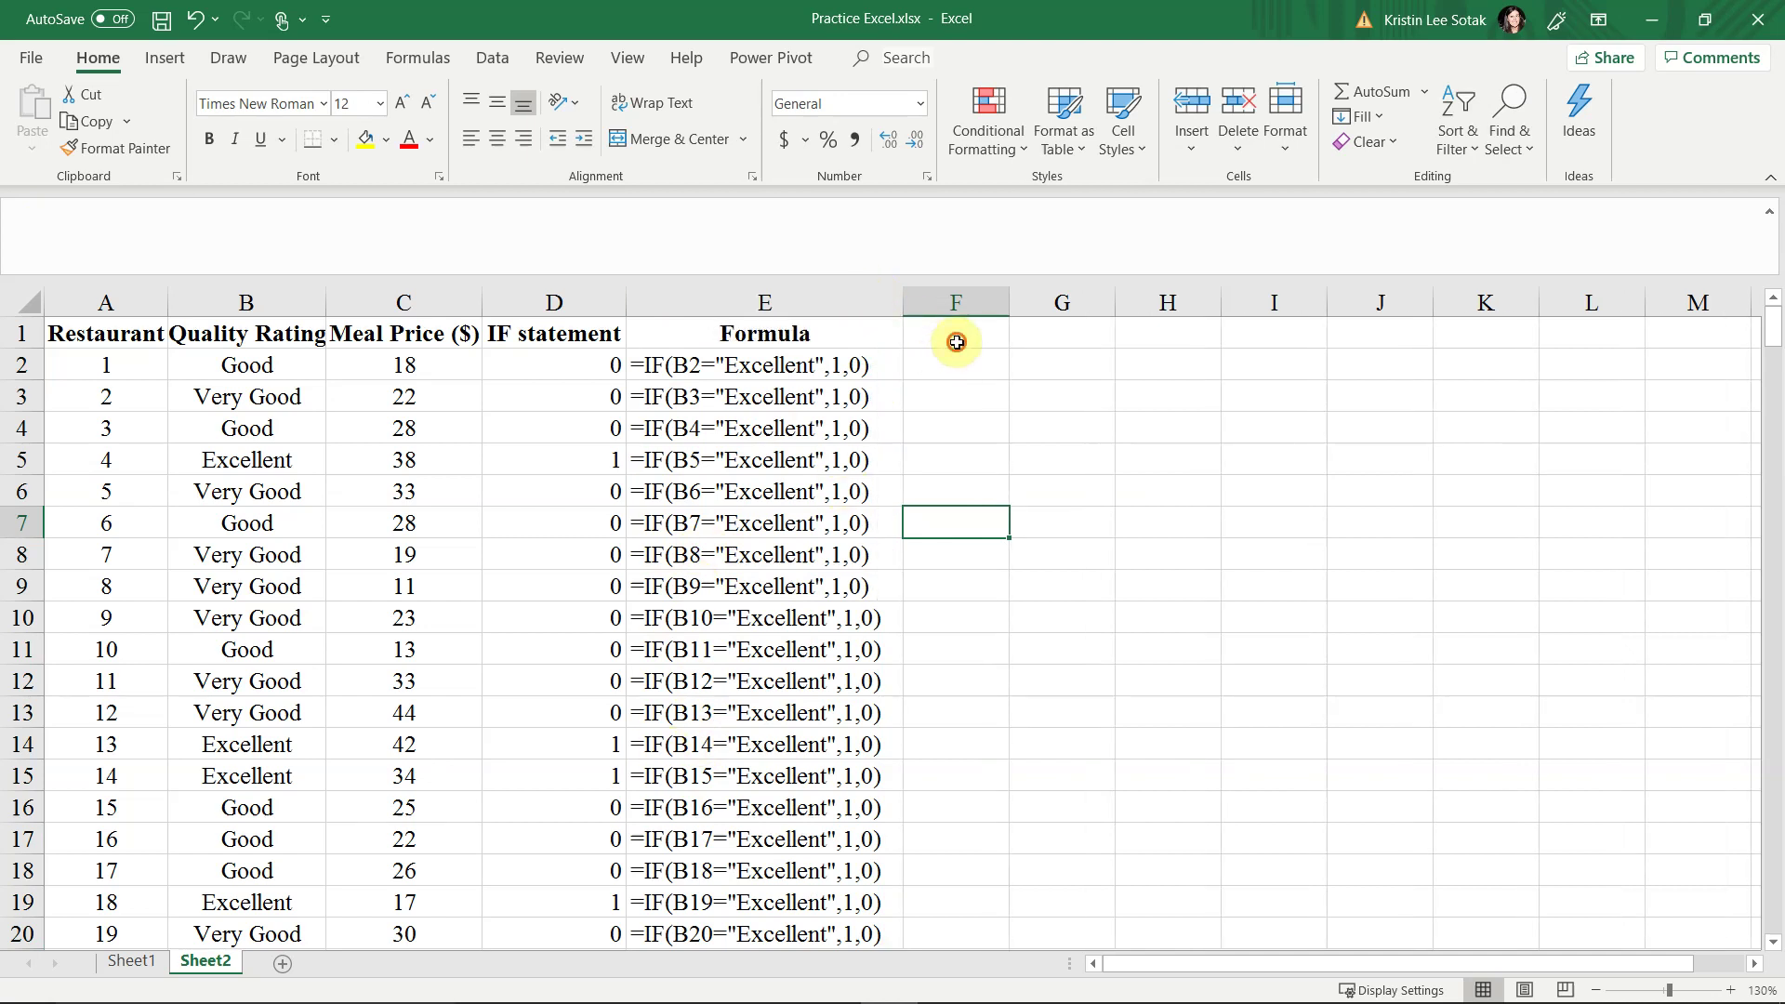
Enter the header IF statement in F1 and fit column F's width to it
{"action": "left_click", "coordinate": [956, 336]}
{"action": "type", "text": "IF statement"}
{"action": "key", "text": "Return"}
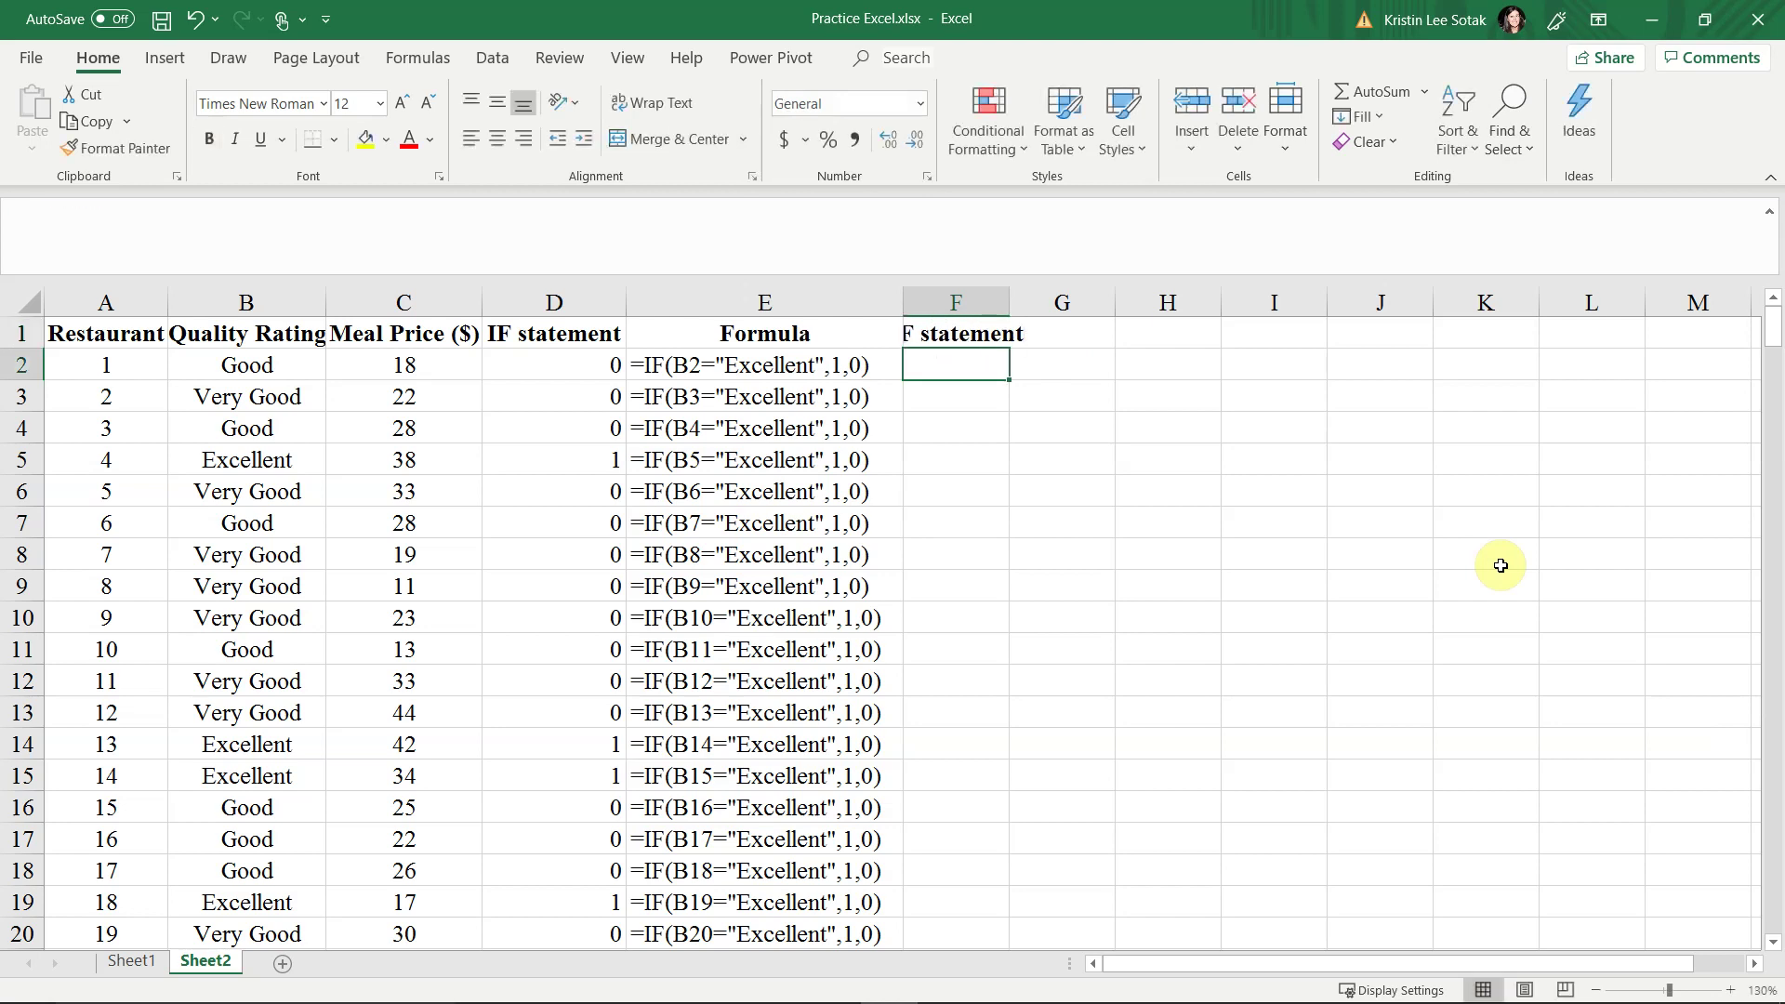
{"action": "double_click", "coordinate": [1010, 302]}
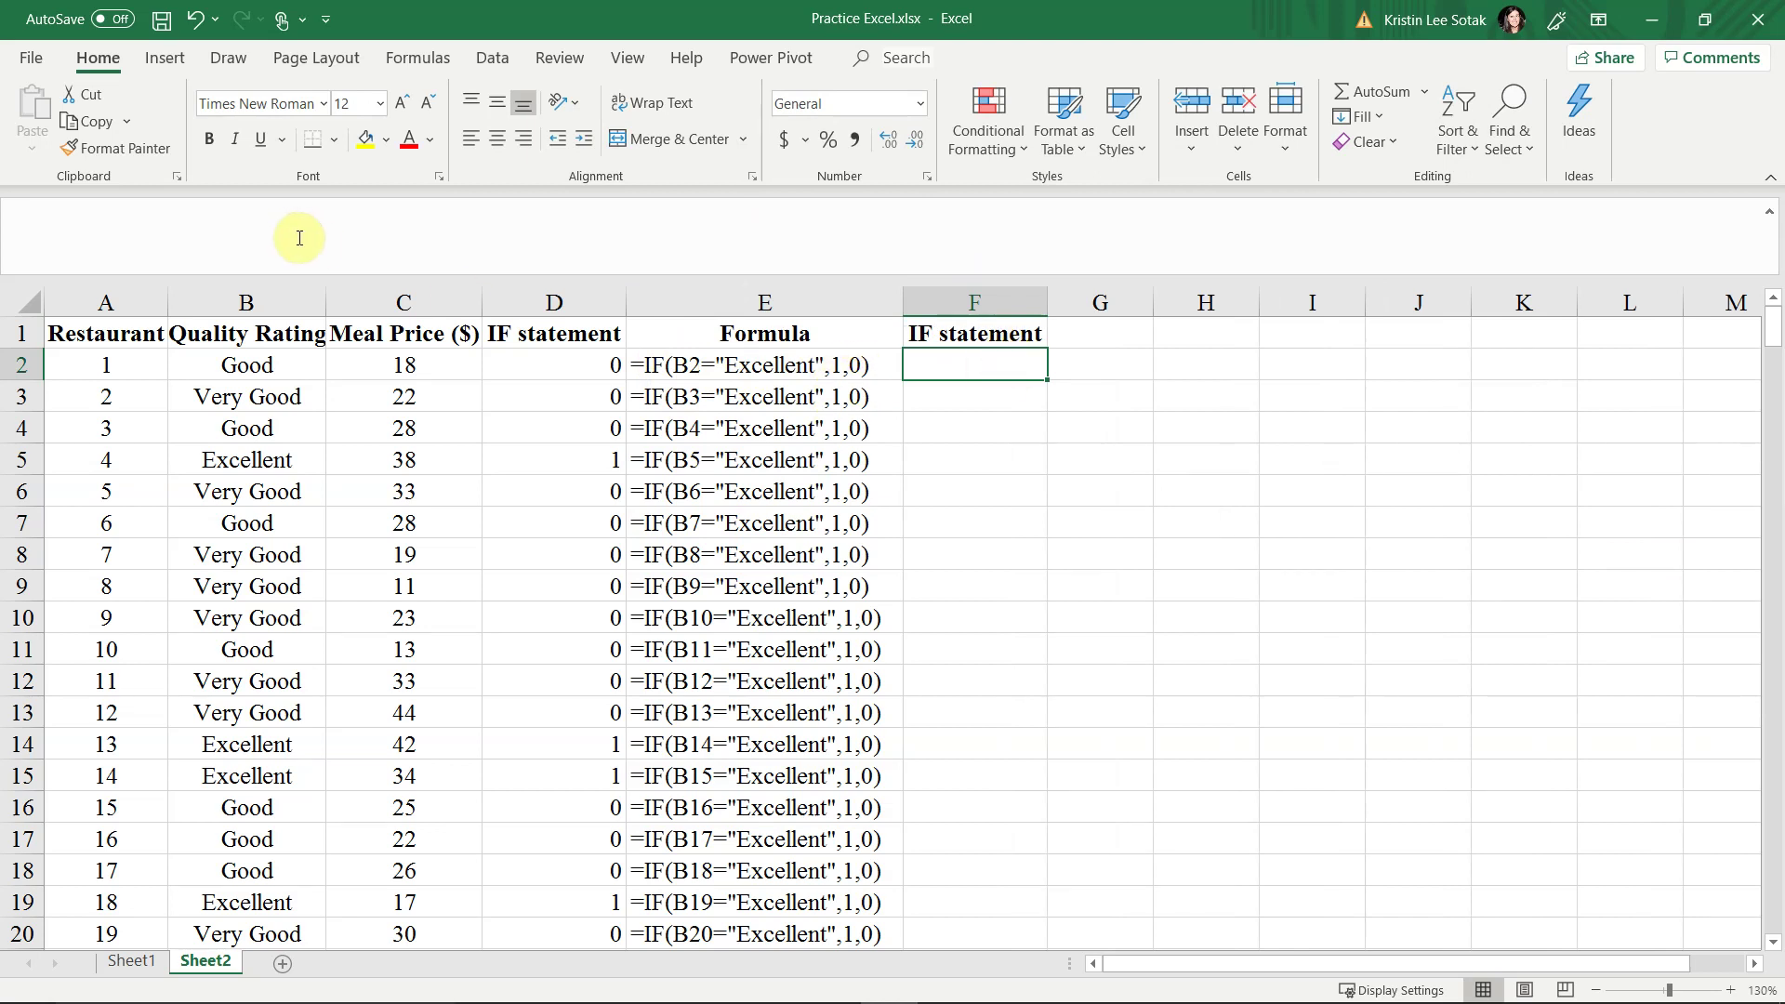
Insert three blank rows above the table's header row
{"action": "left_click", "coordinate": [388, 361]}
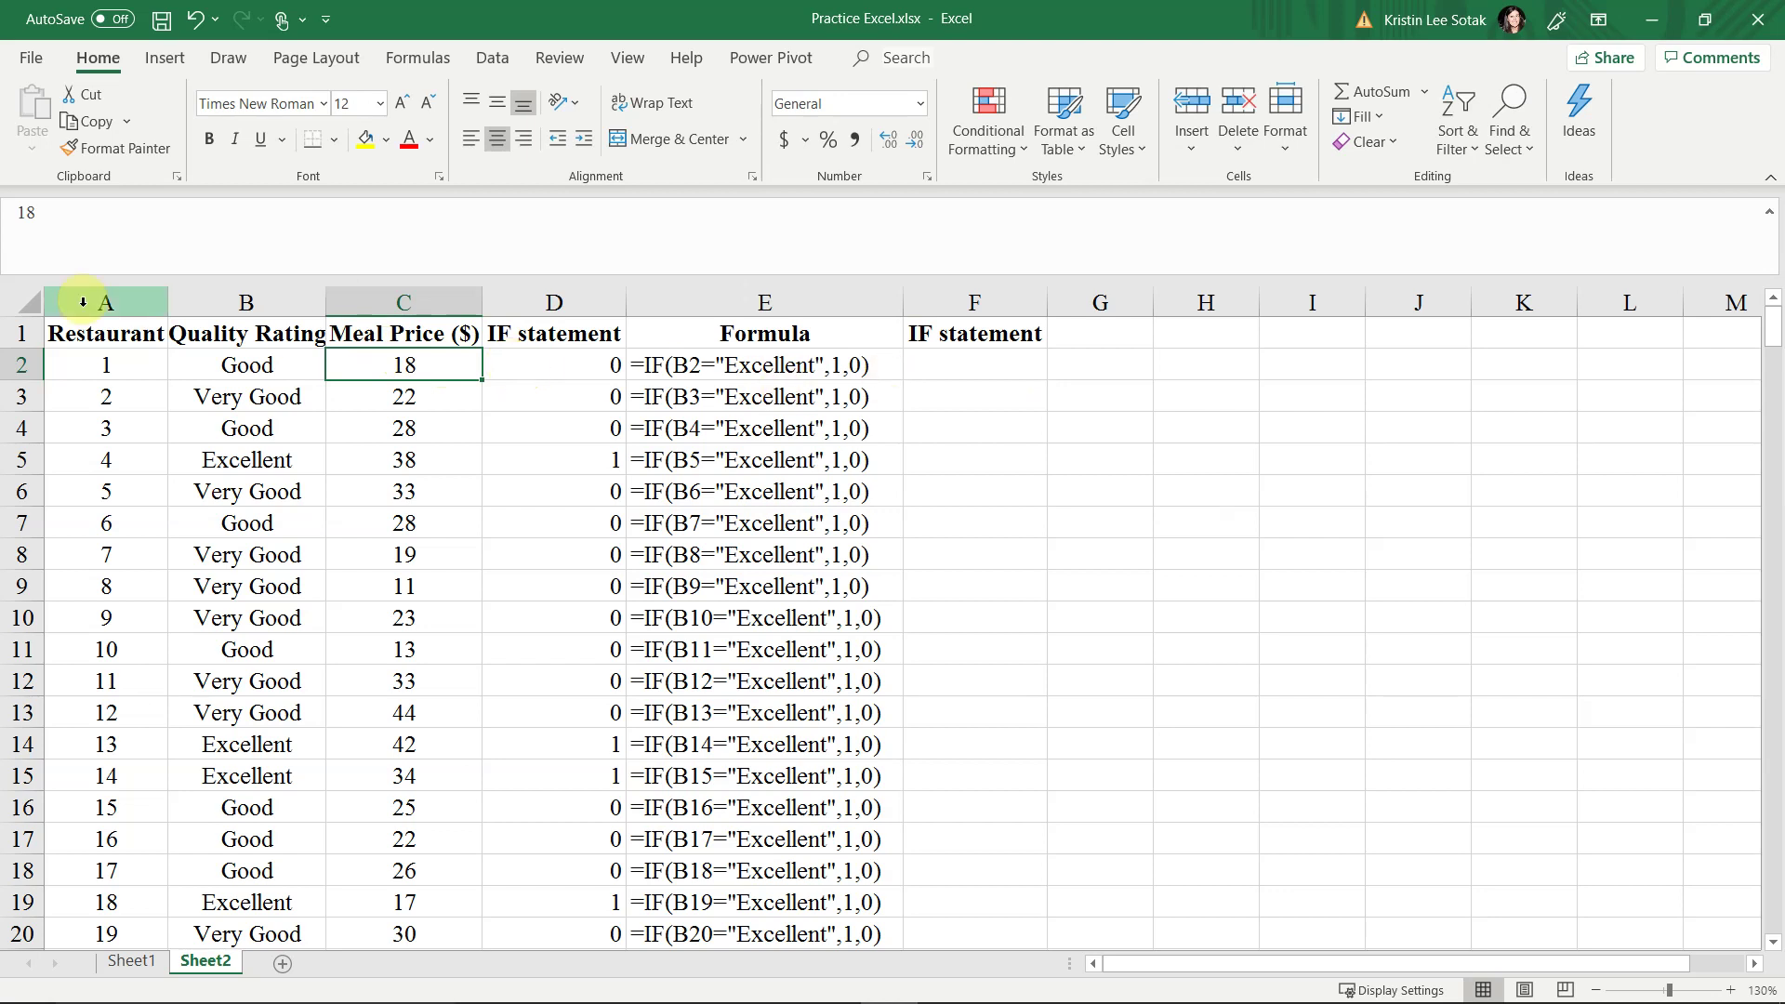
{"action": "left_click", "coordinate": [9, 331]}
{"action": "right_click", "coordinate": [10, 332]}
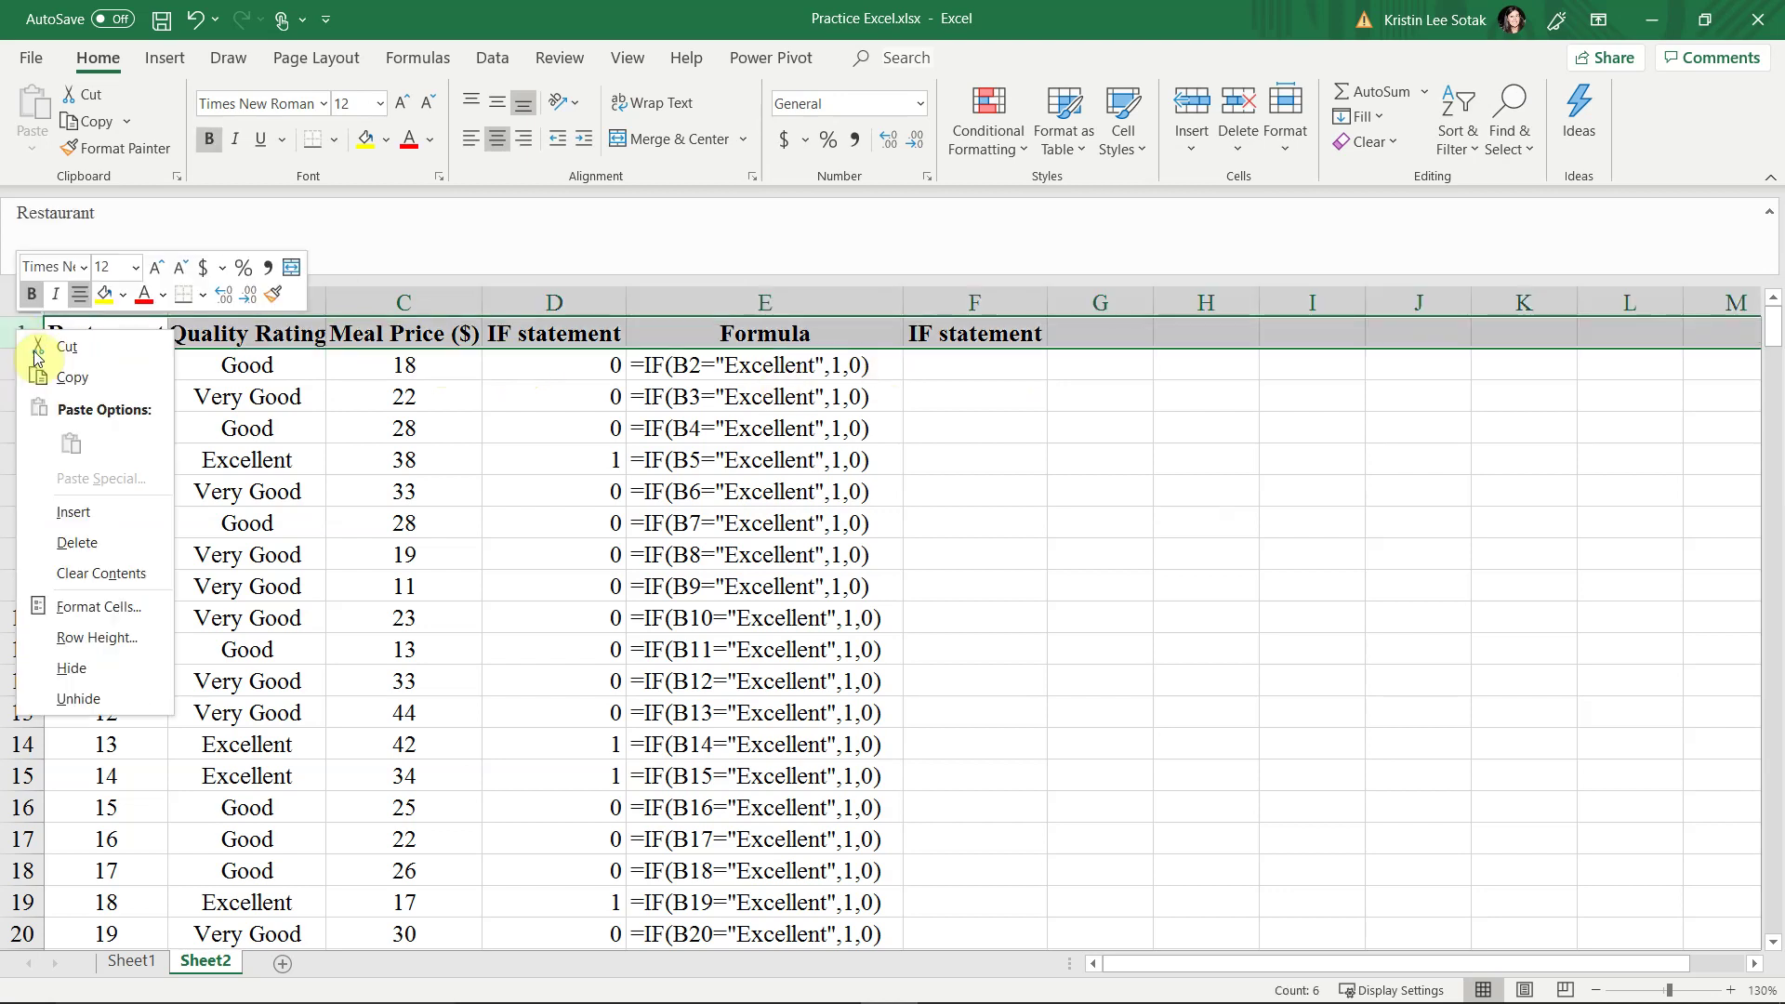
{"action": "left_click", "coordinate": [63, 508]}
{"action": "key", "text": "F4"}
{"action": "key", "text": "F4"}
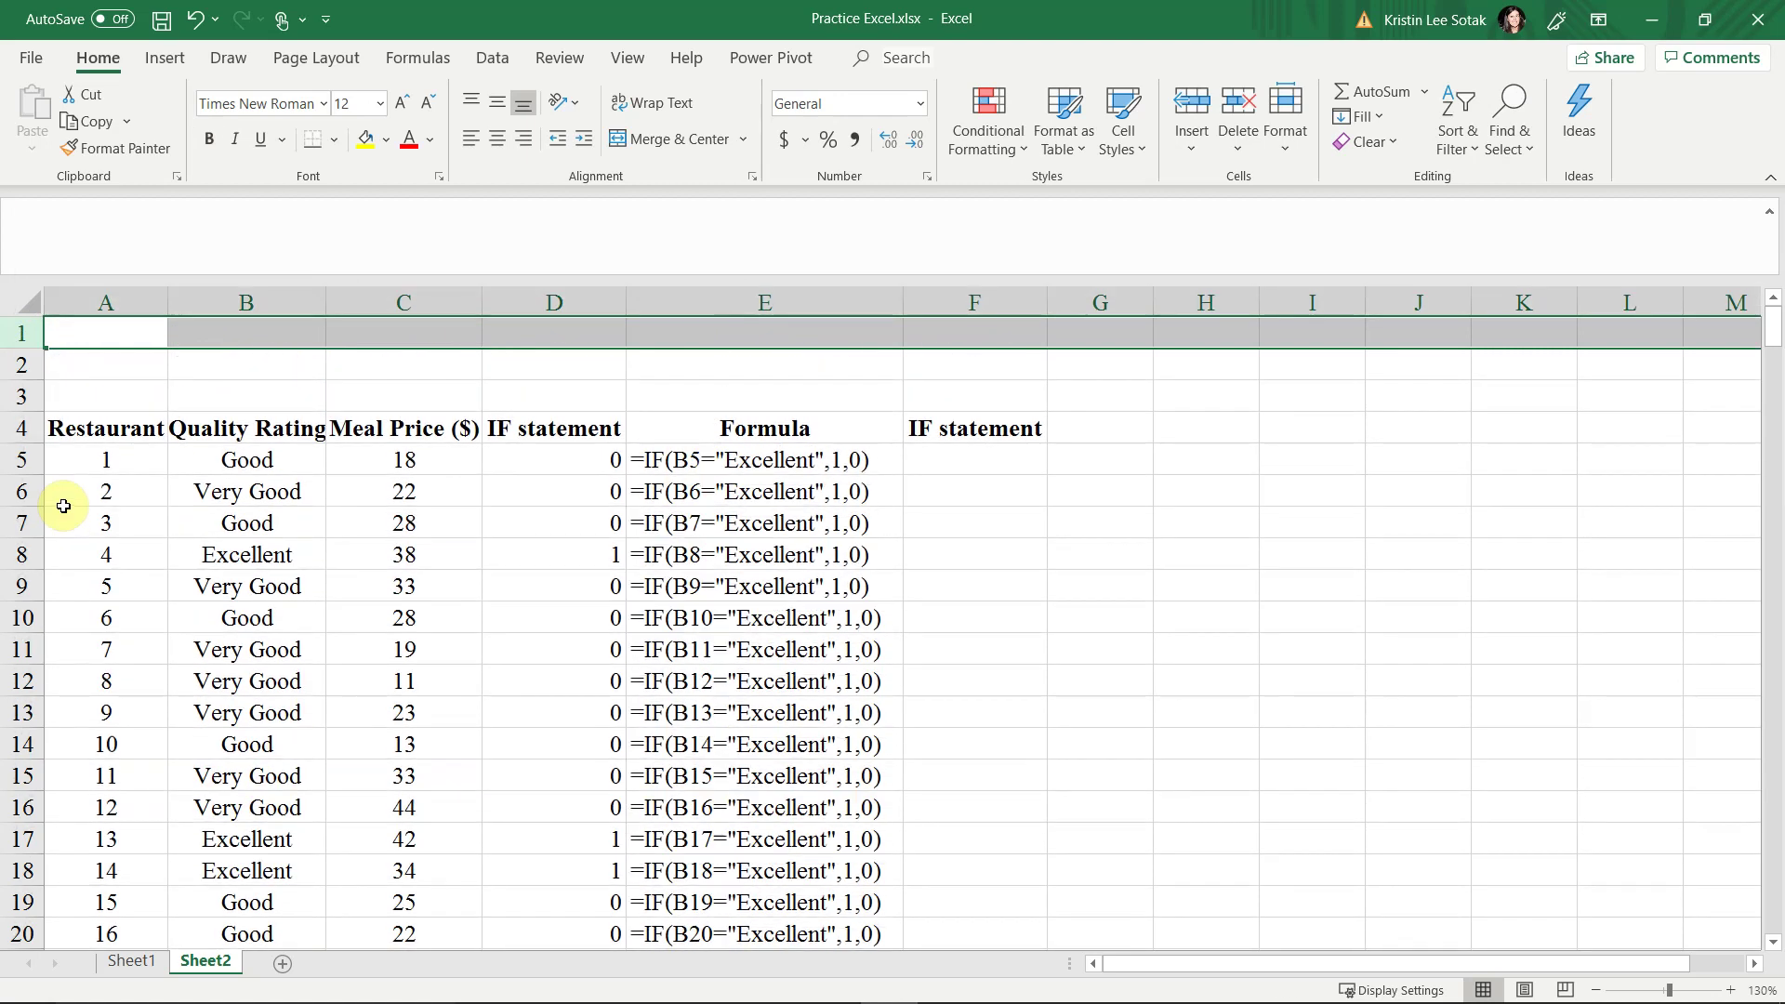
Enter the category labels Low, Medium and High in cells E1 to E3
{"action": "left_click", "coordinate": [715, 340]}
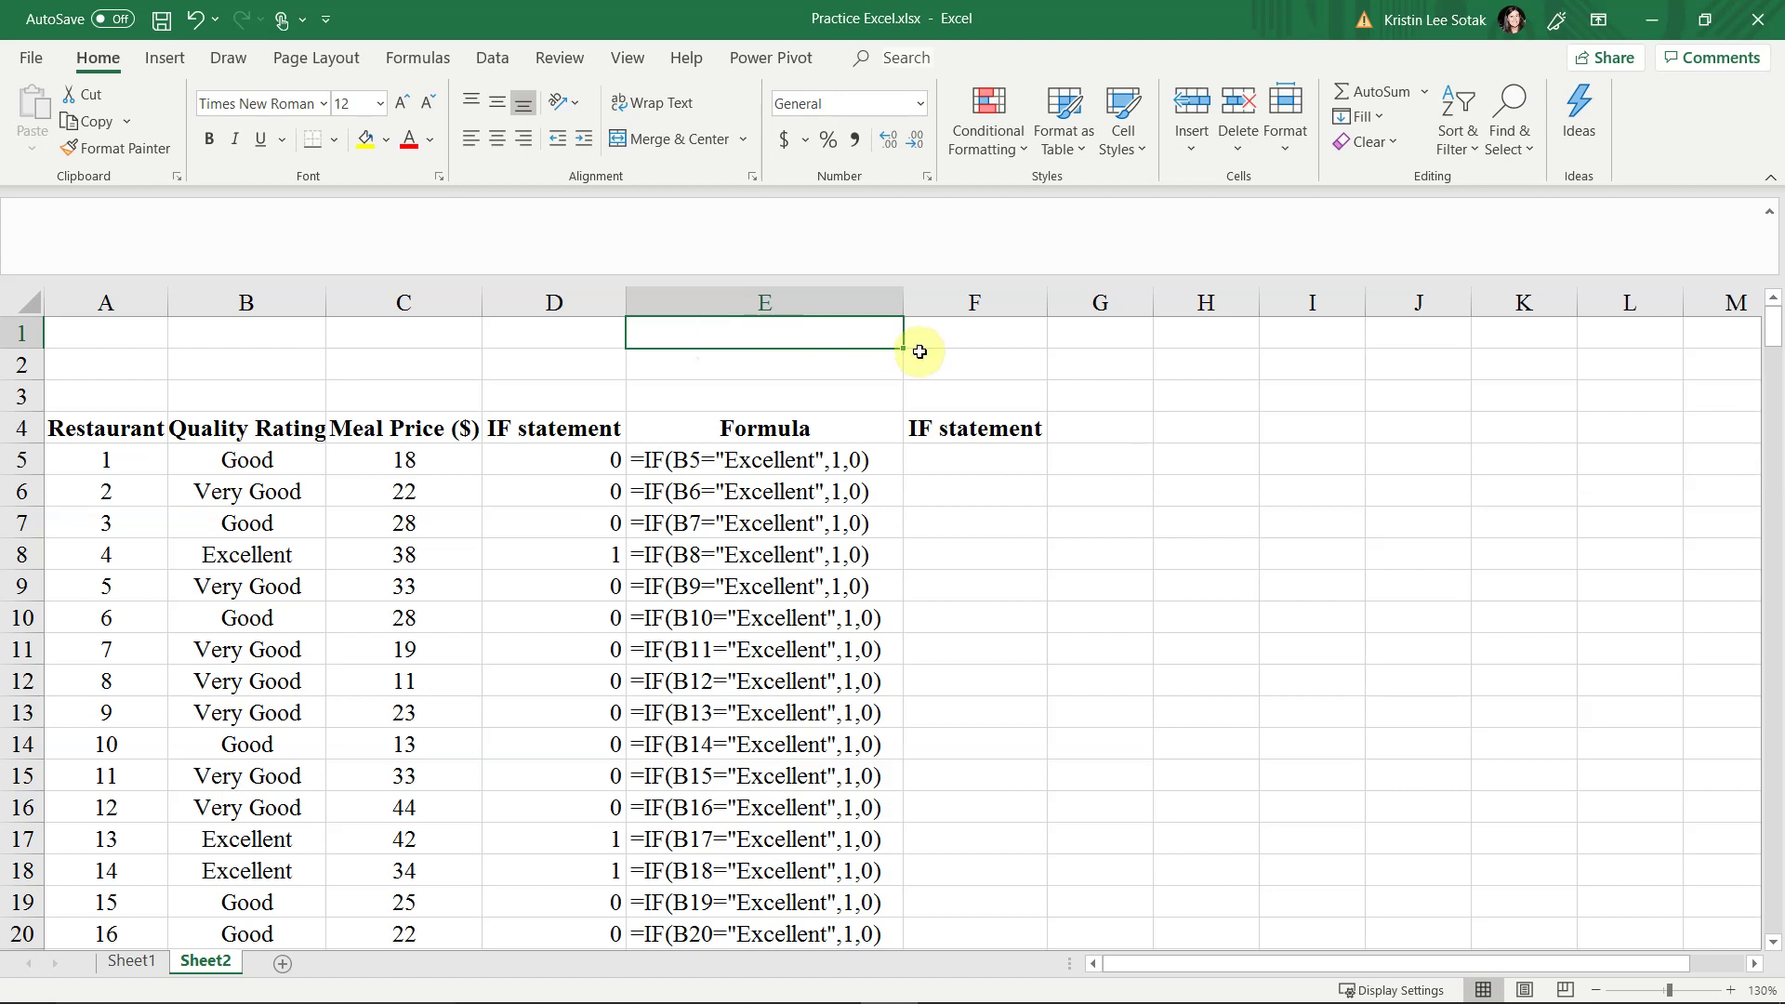
{"action": "type", "text": "LOw"}
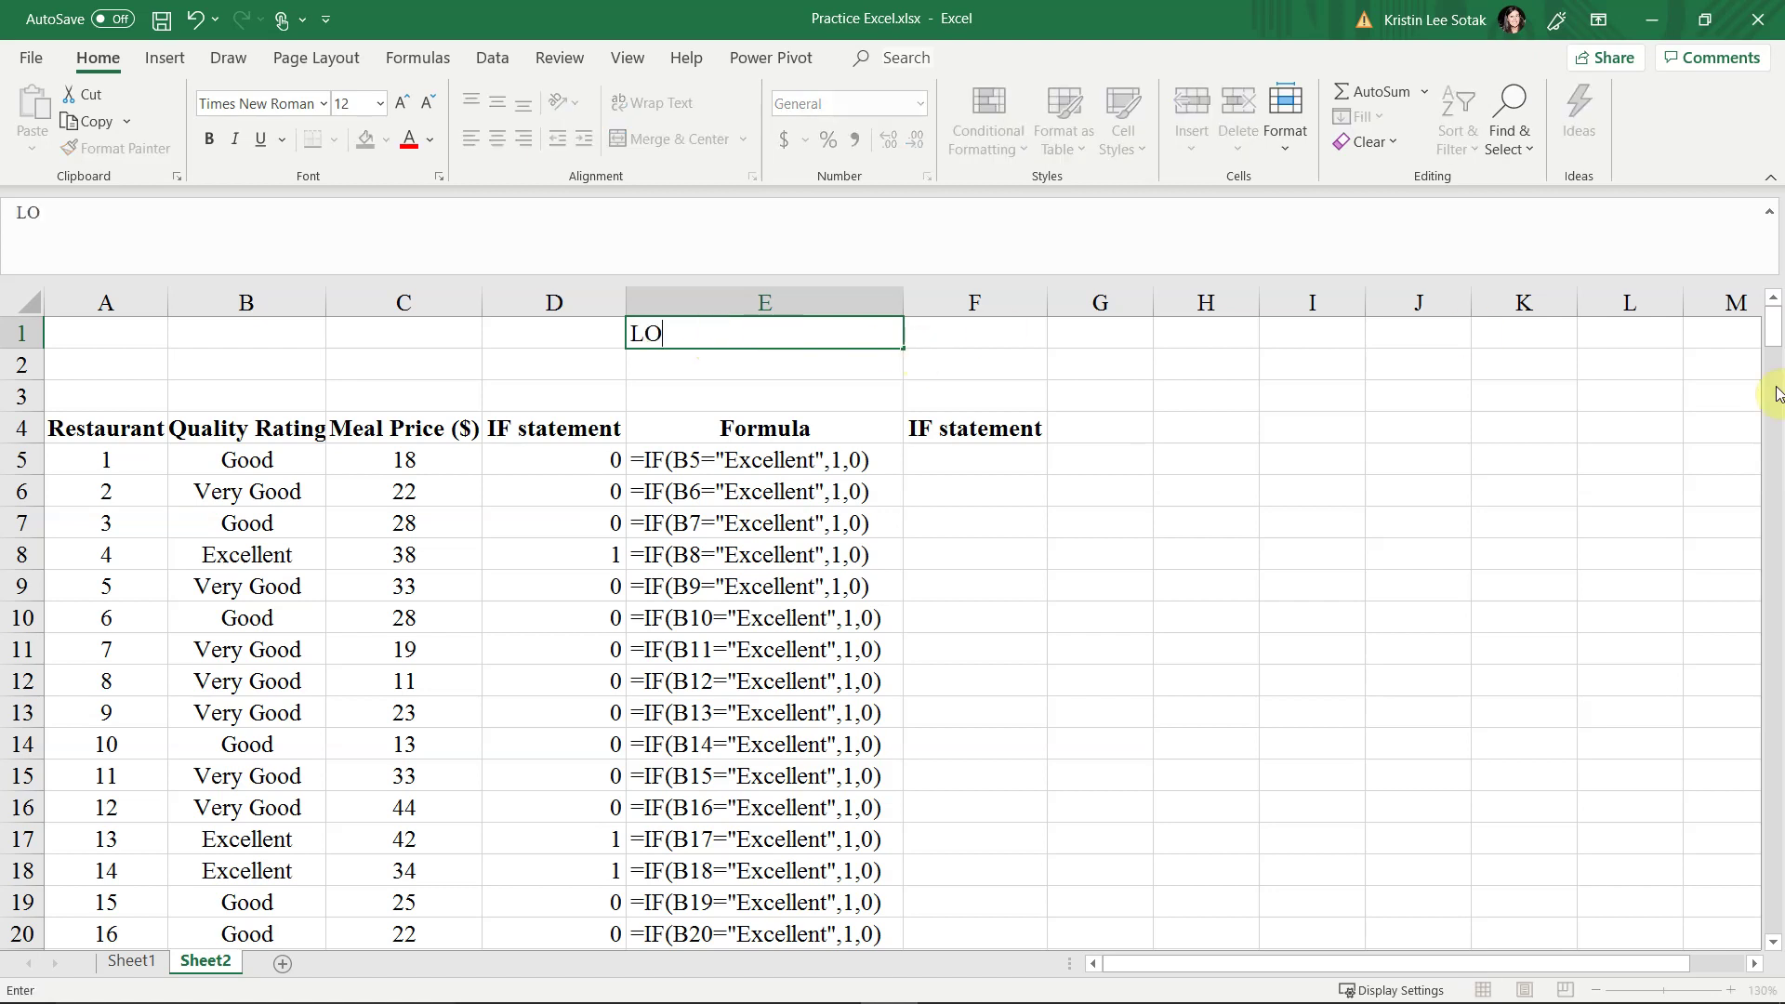
{"action": "key", "text": "BackSpace"}
{"action": "key", "text": "BackSpace"}
{"action": "type", "text": "o"}
{"action": "key", "text": "BackSpace"}
{"action": "type", "text": "ow"}
{"action": "key", "text": "Return"}
{"action": "type", "text": "m"}
{"action": "key", "text": "BackSpace"}
{"action": "type", "text": "Medium"}
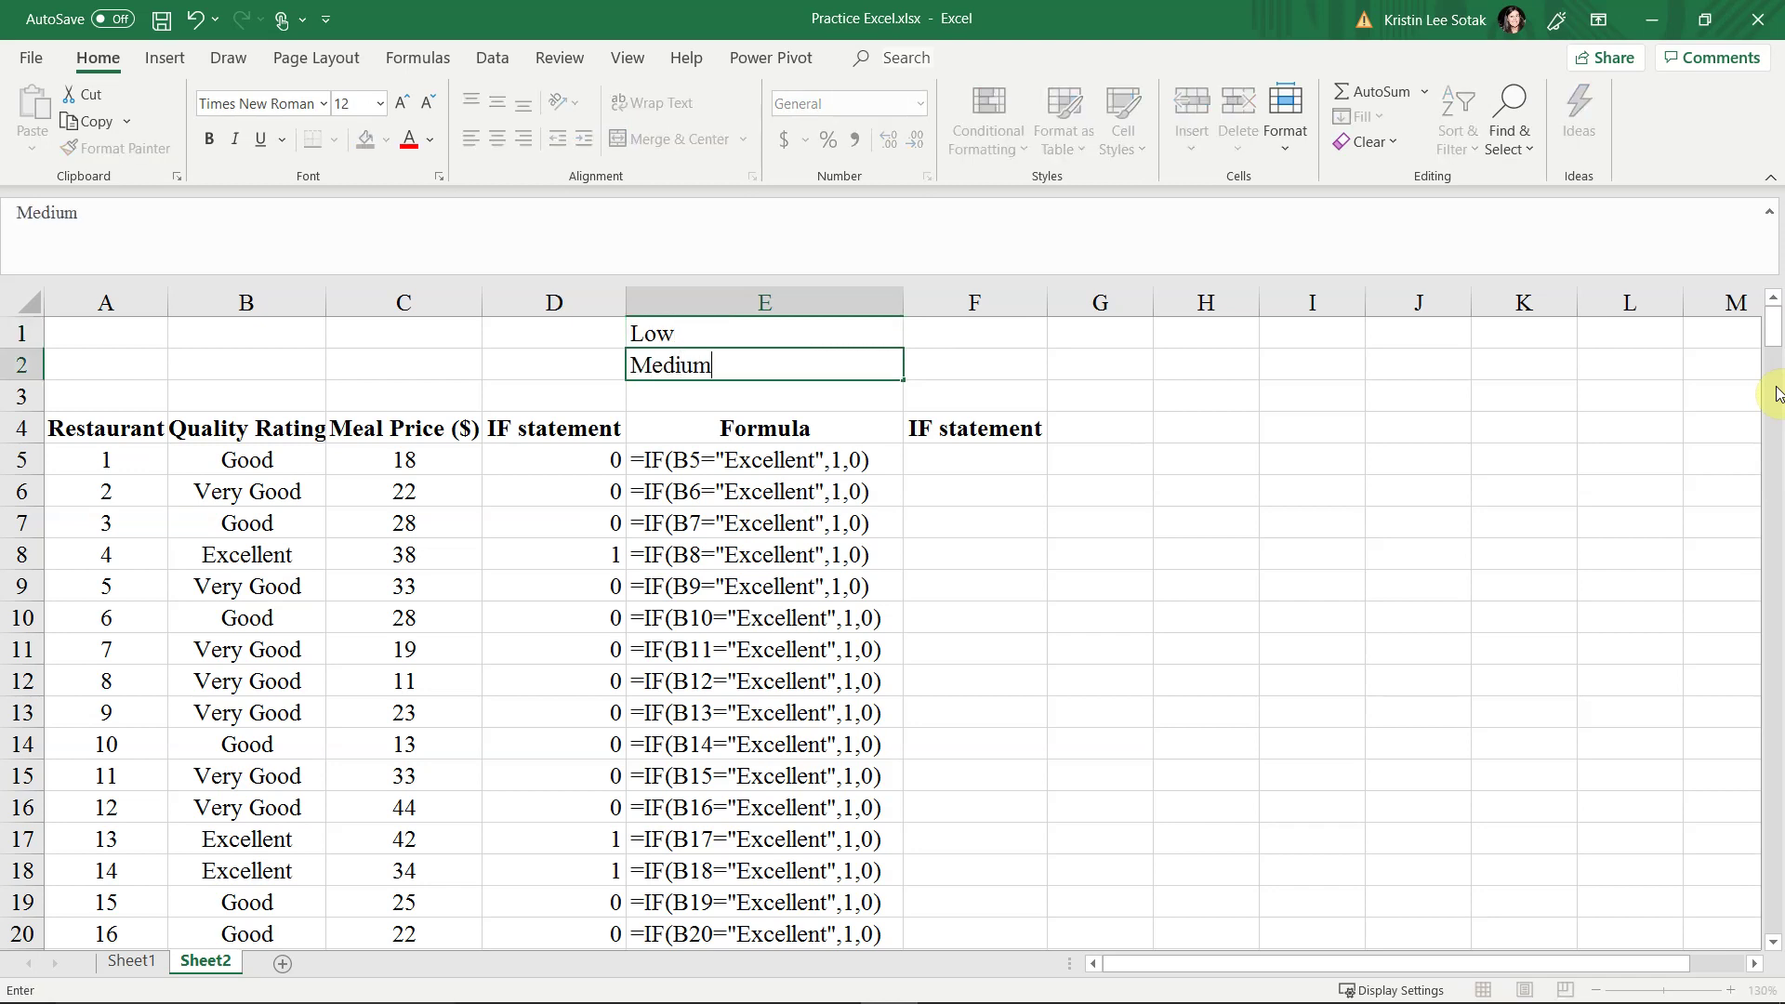
{"action": "key", "text": "Return"}
{"action": "type", "text": "High"}
{"action": "key", "text": "Return"}
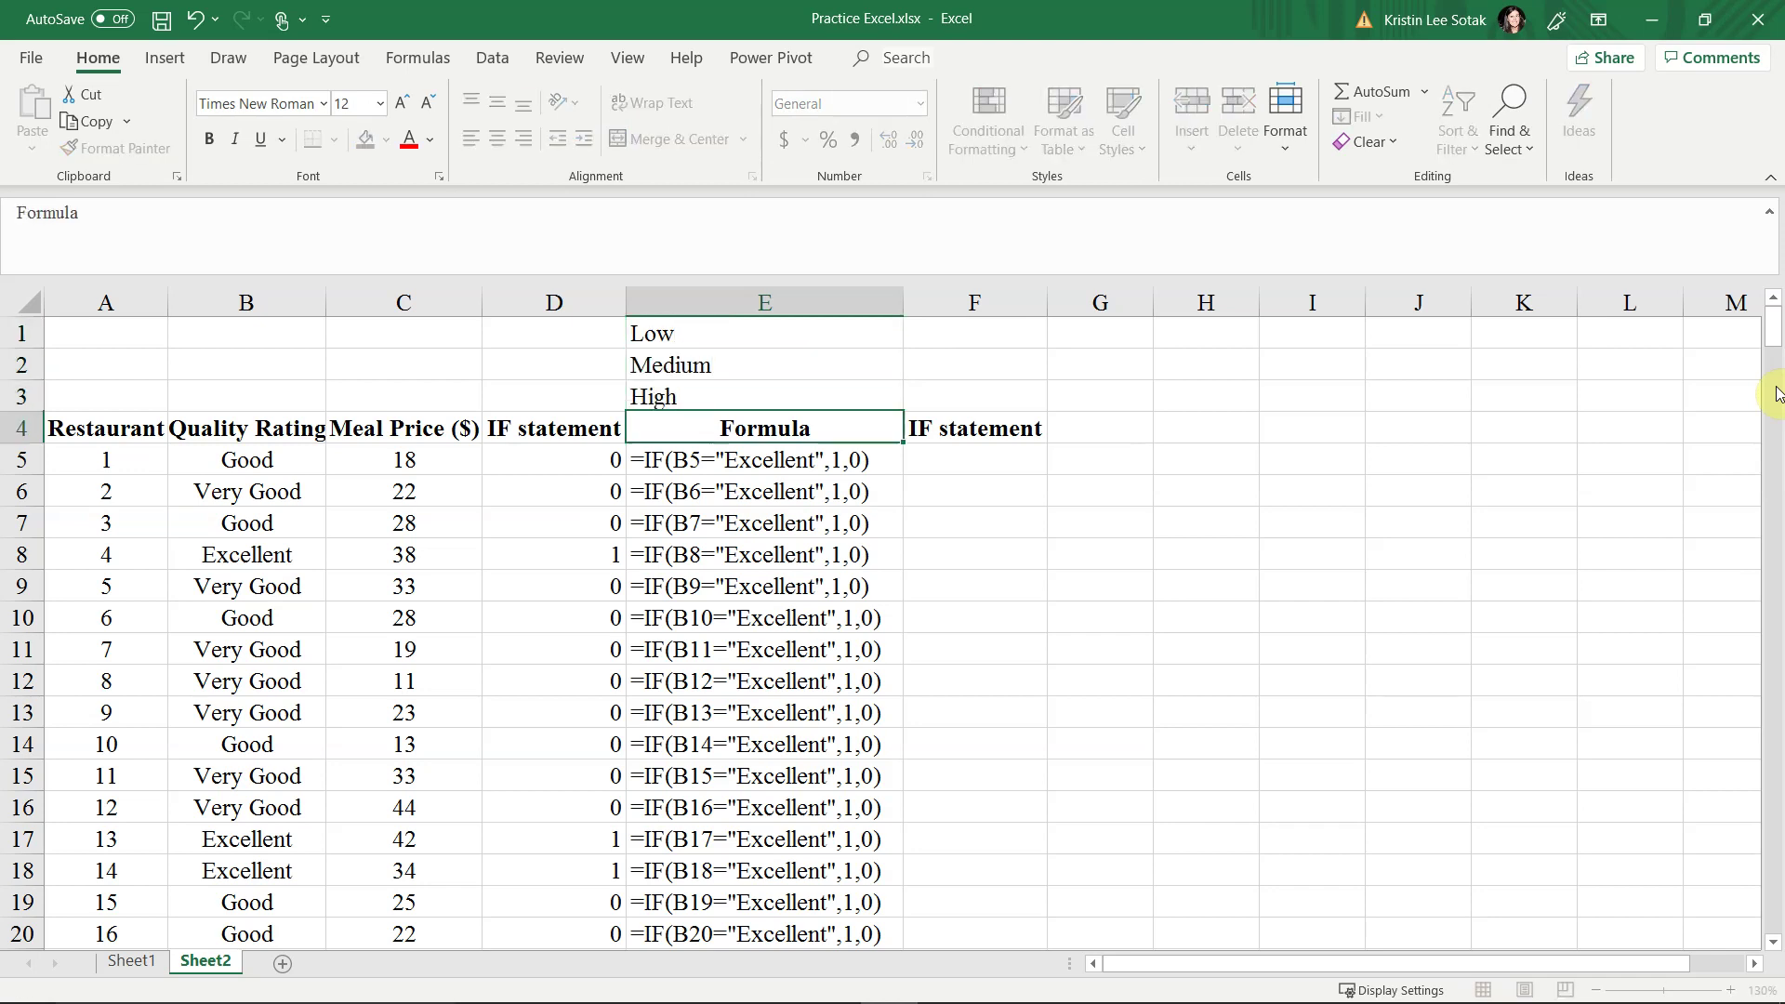
Enter the price ranges 0-20 in F1 and more than 20 through 30 in F2, beside Low and Medium
{"action": "left_click", "coordinate": [983, 330]}
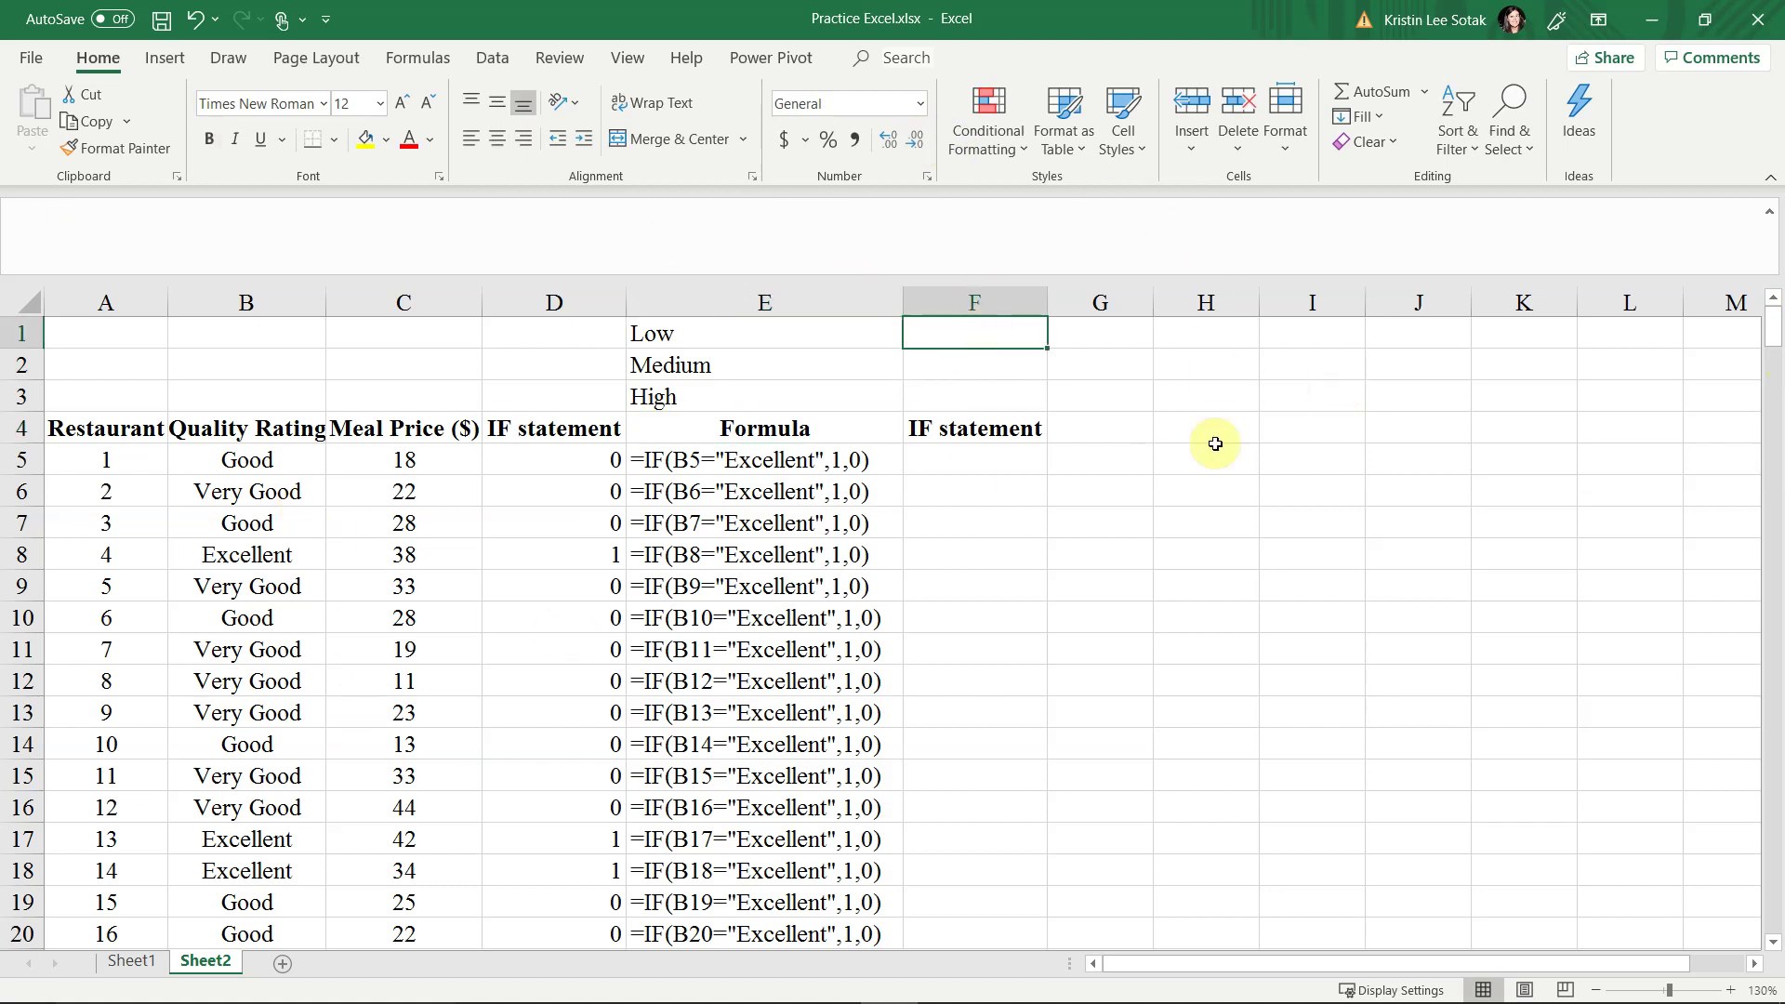
{"action": "type", "text": "0-20"}
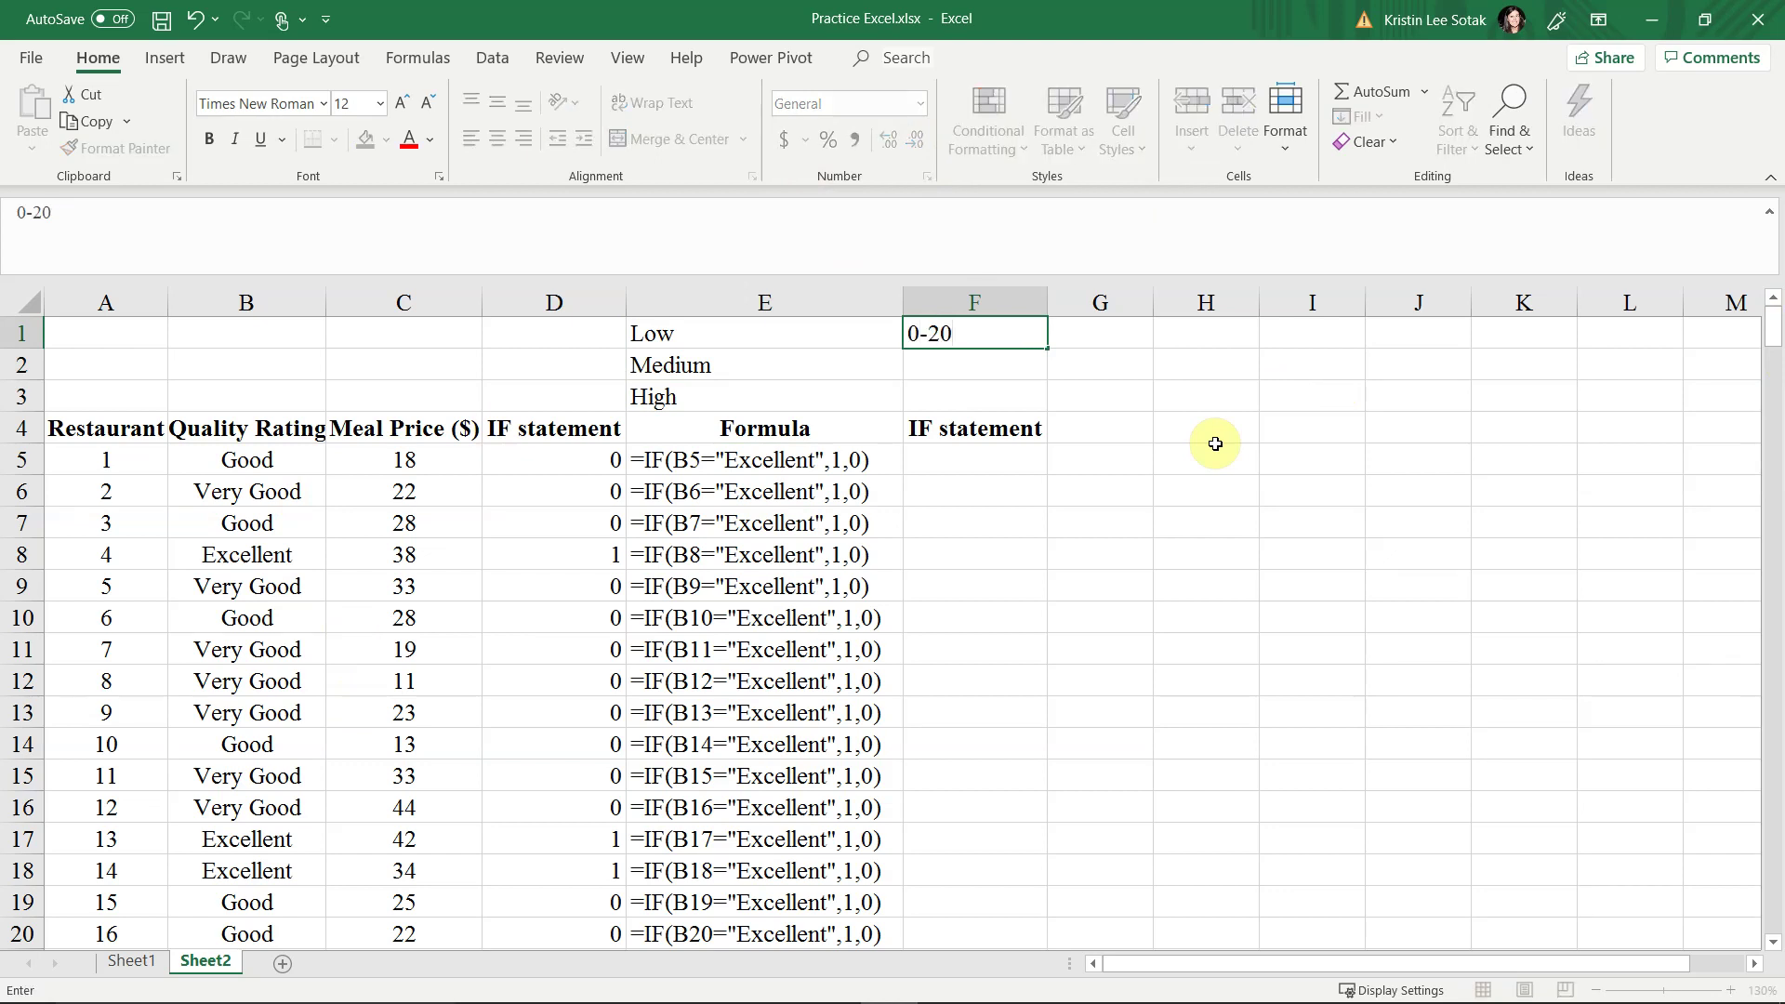
{"action": "key", "text": "Return"}
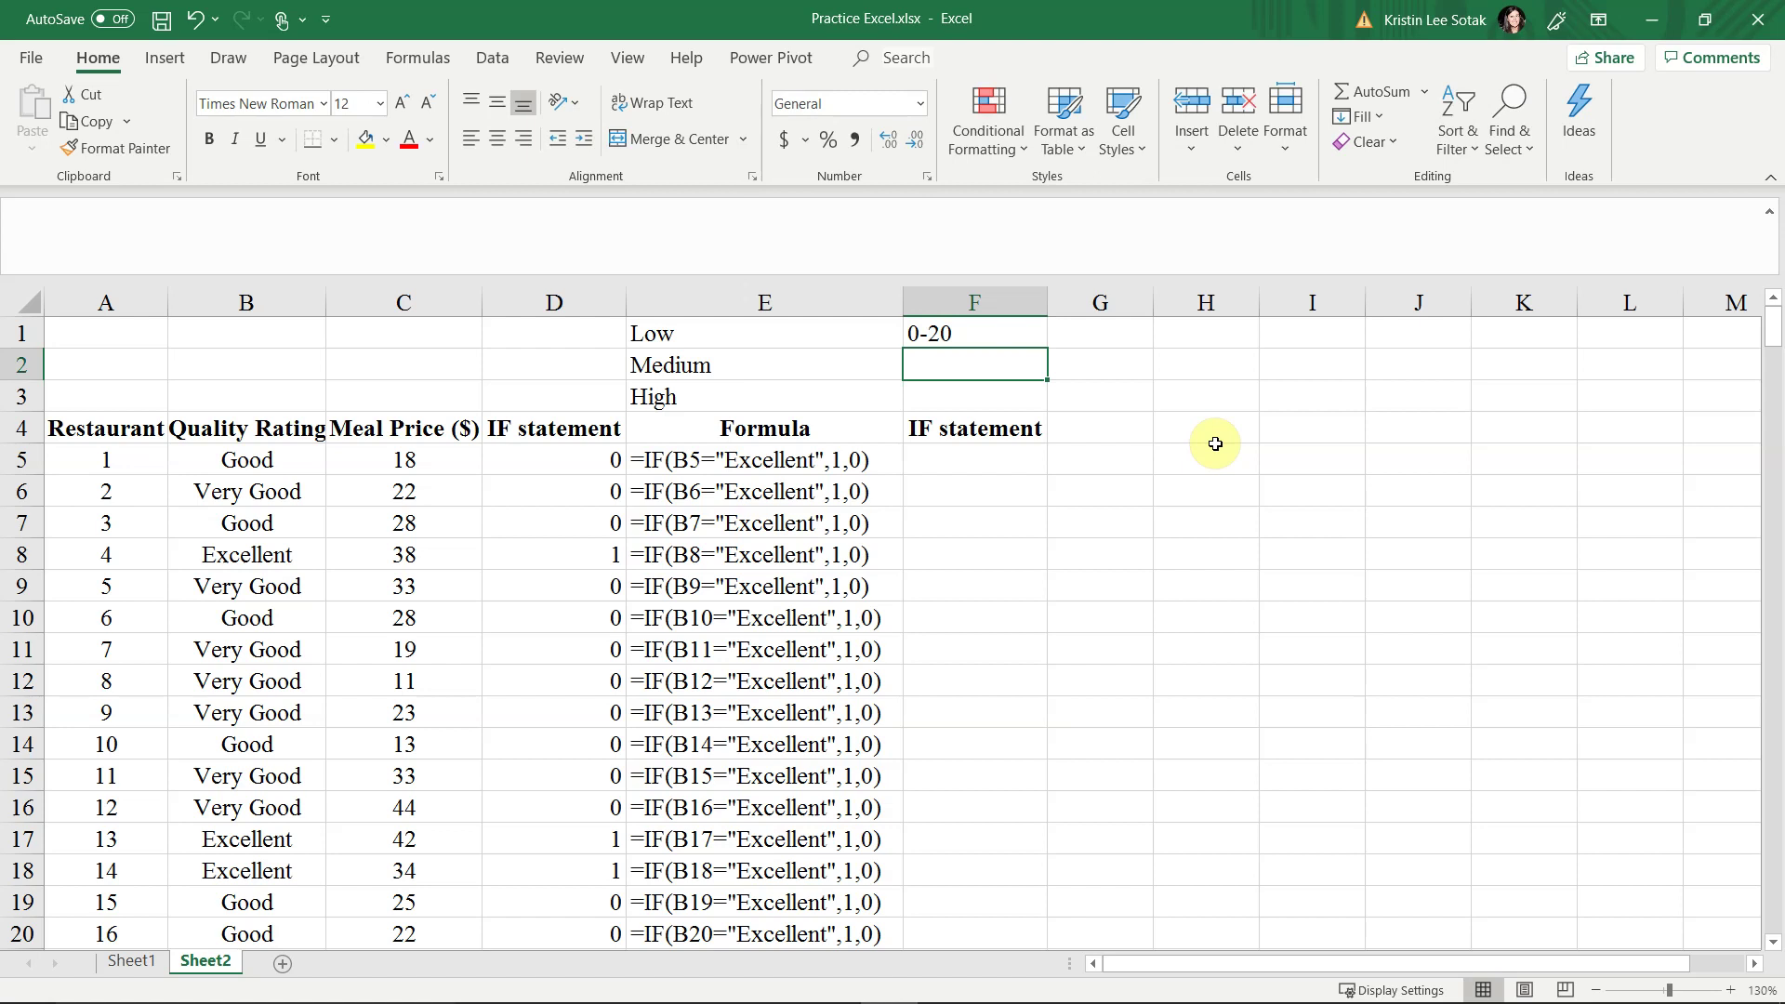
{"action": "type", "text": "more "}
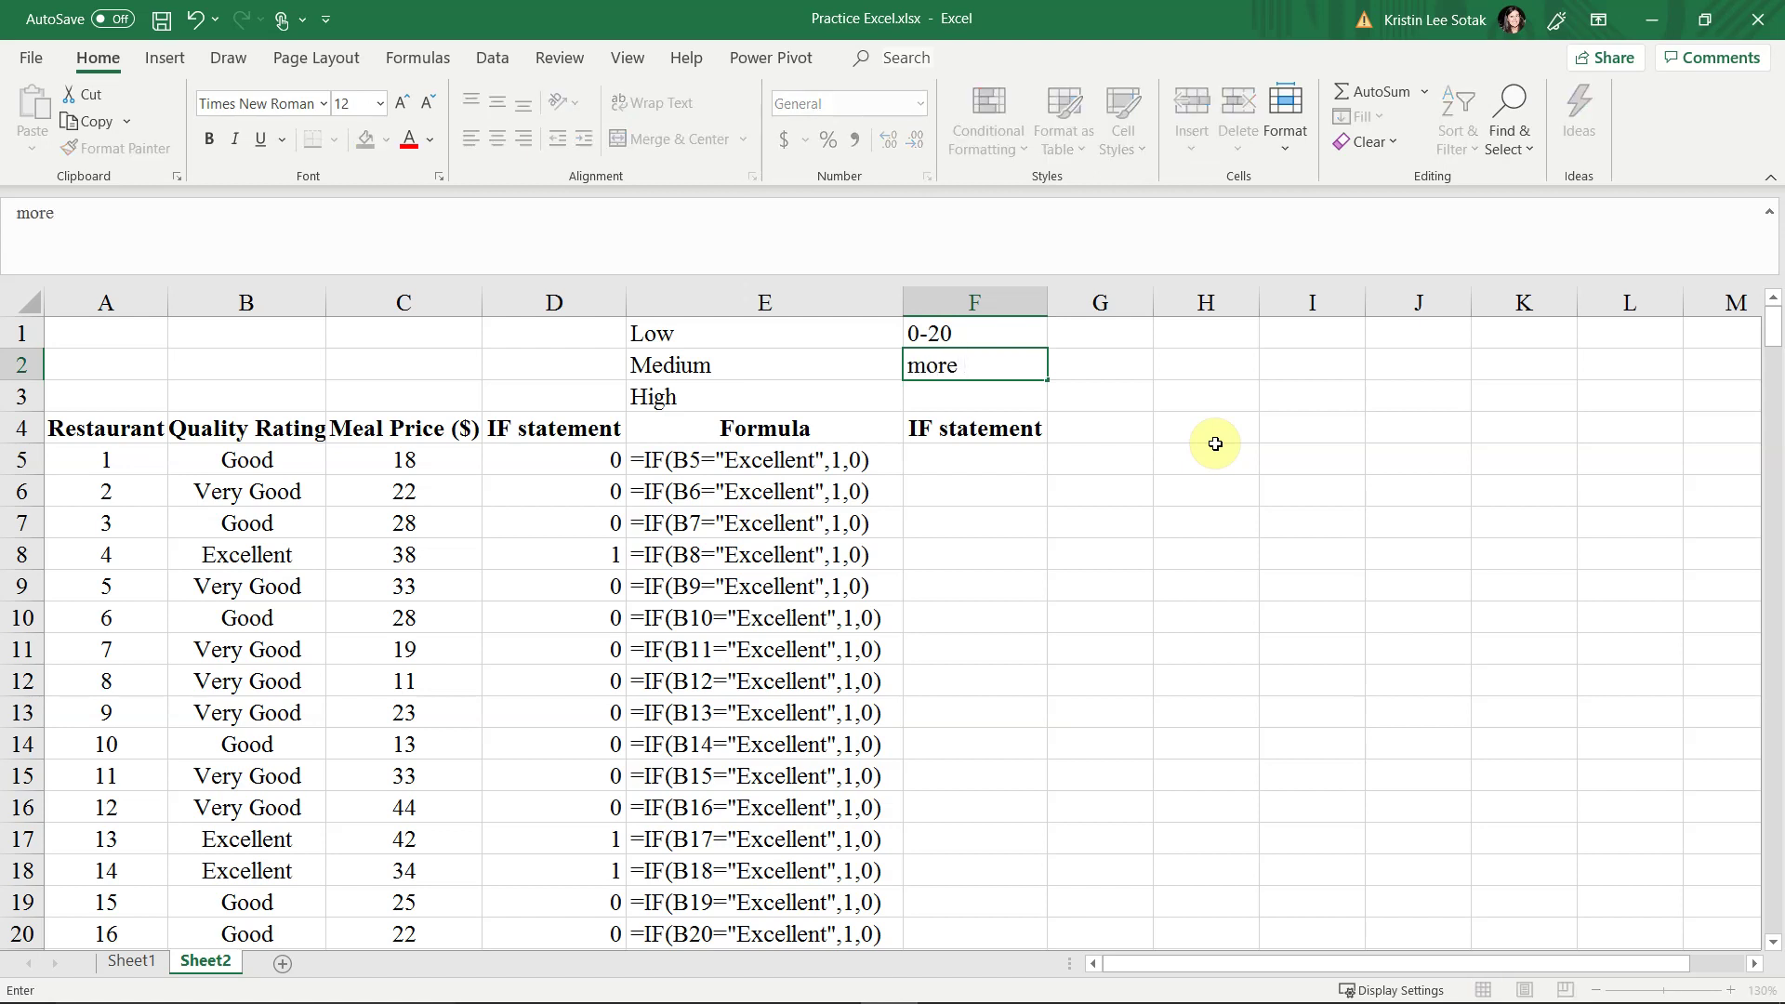
{"action": "type", "text": "than 20 but"}
{"action": "key", "text": "BackSpace"}
{"action": "type", "text": "through 30"}
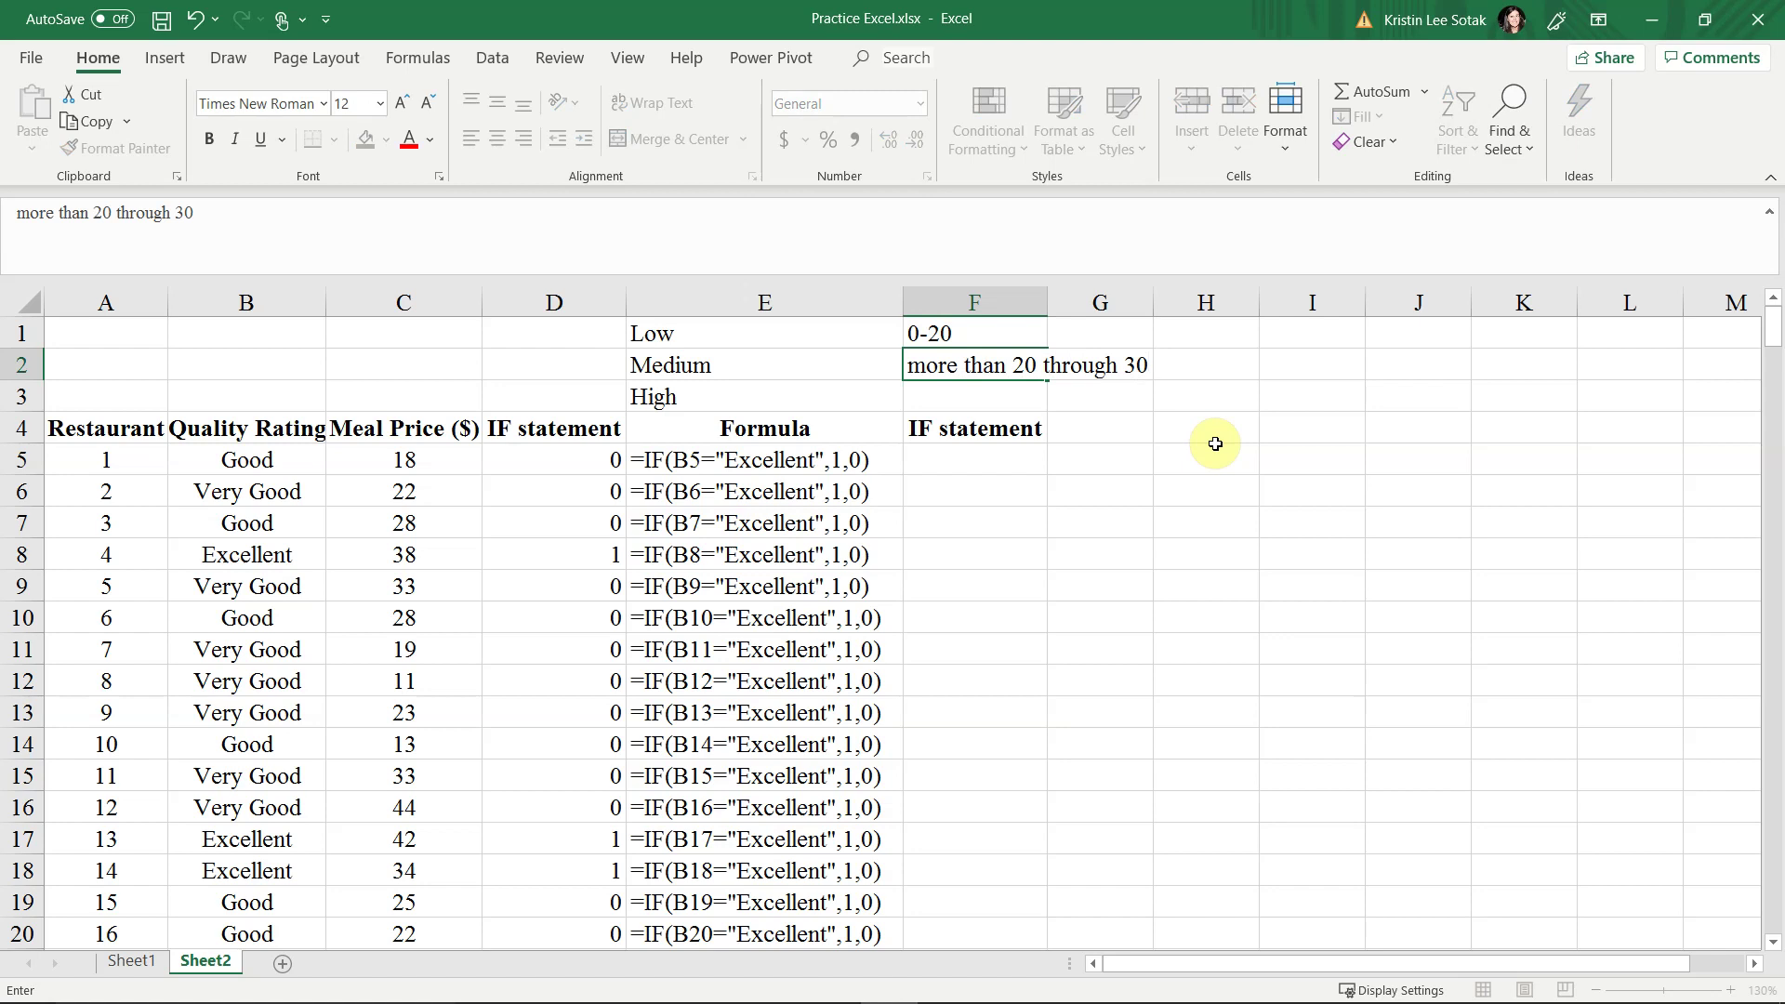
{"action": "key", "text": "Return"}
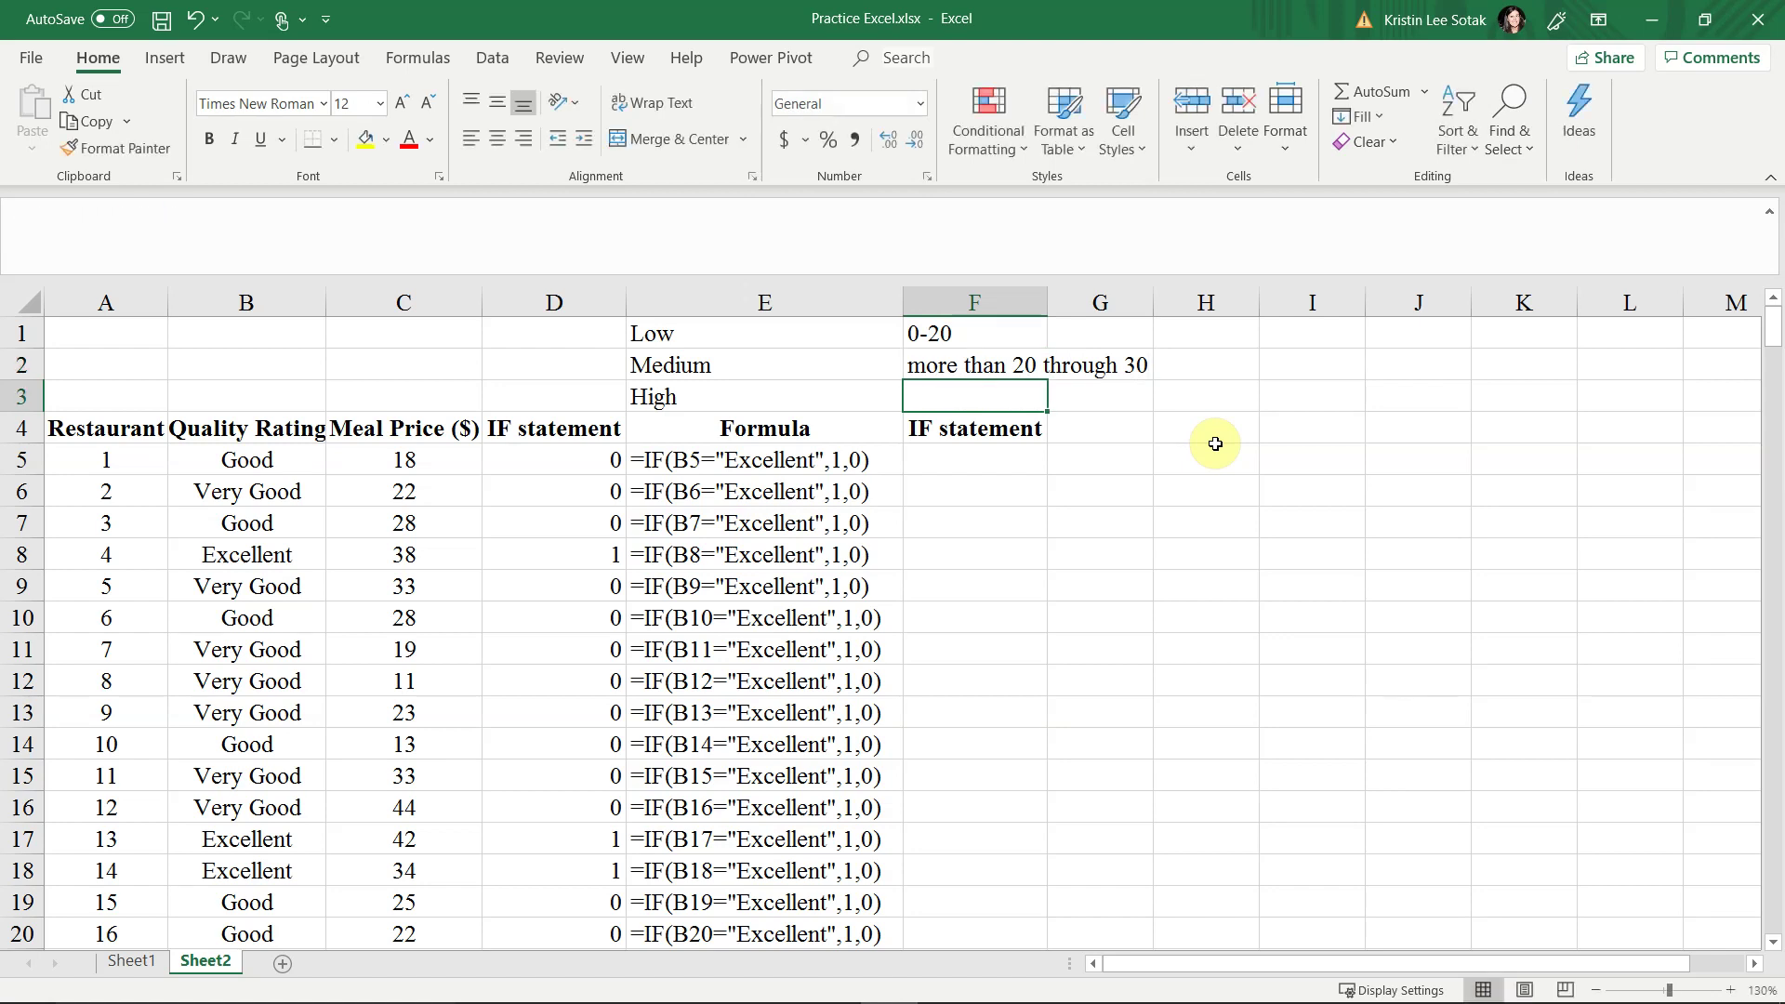
Enter the price range more than 30 in F3, beside High
{"action": "type", "text": "moer than"}
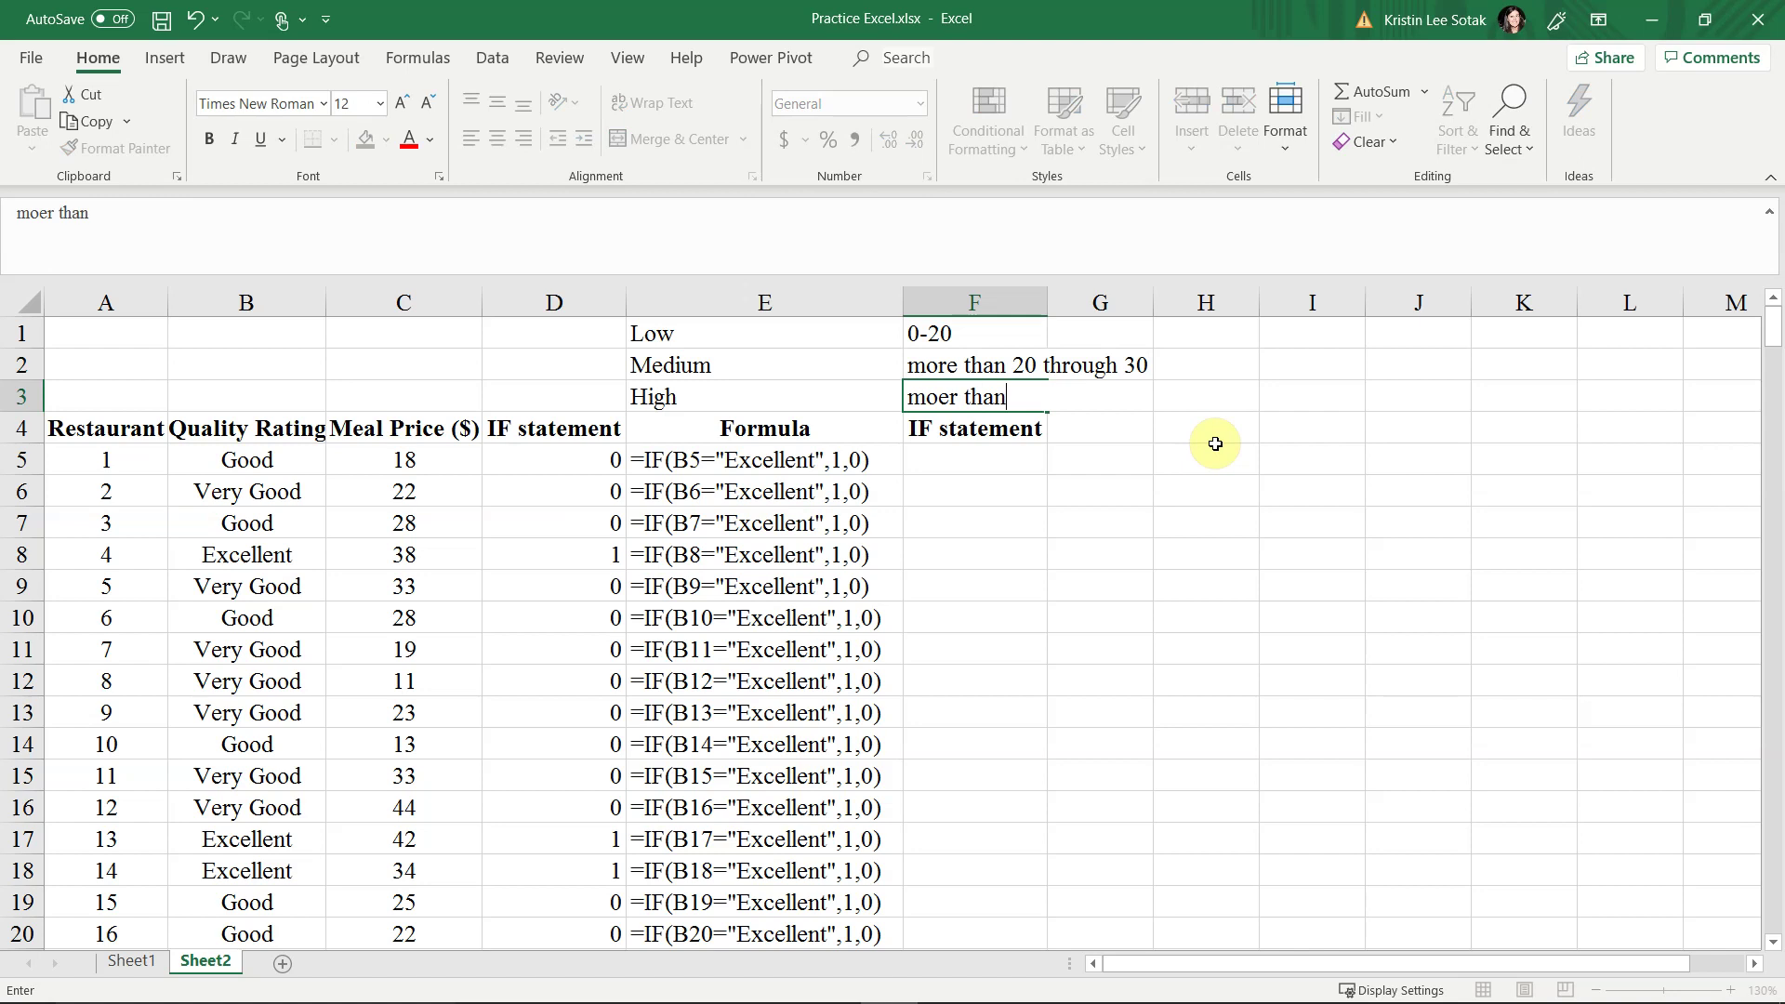
{"action": "key", "text": "BackSpace"}
{"action": "key", "text": "BackSpace"}
{"action": "key", "text": "BackSpace"}
{"action": "key", "text": "BackSpace"}
{"action": "key", "text": "BackSpace"}
{"action": "key", "text": "BackSpace"}
{"action": "key", "text": "BackSpace"}
{"action": "type", "text": "re than 30"}
{"action": "key", "text": "Return"}
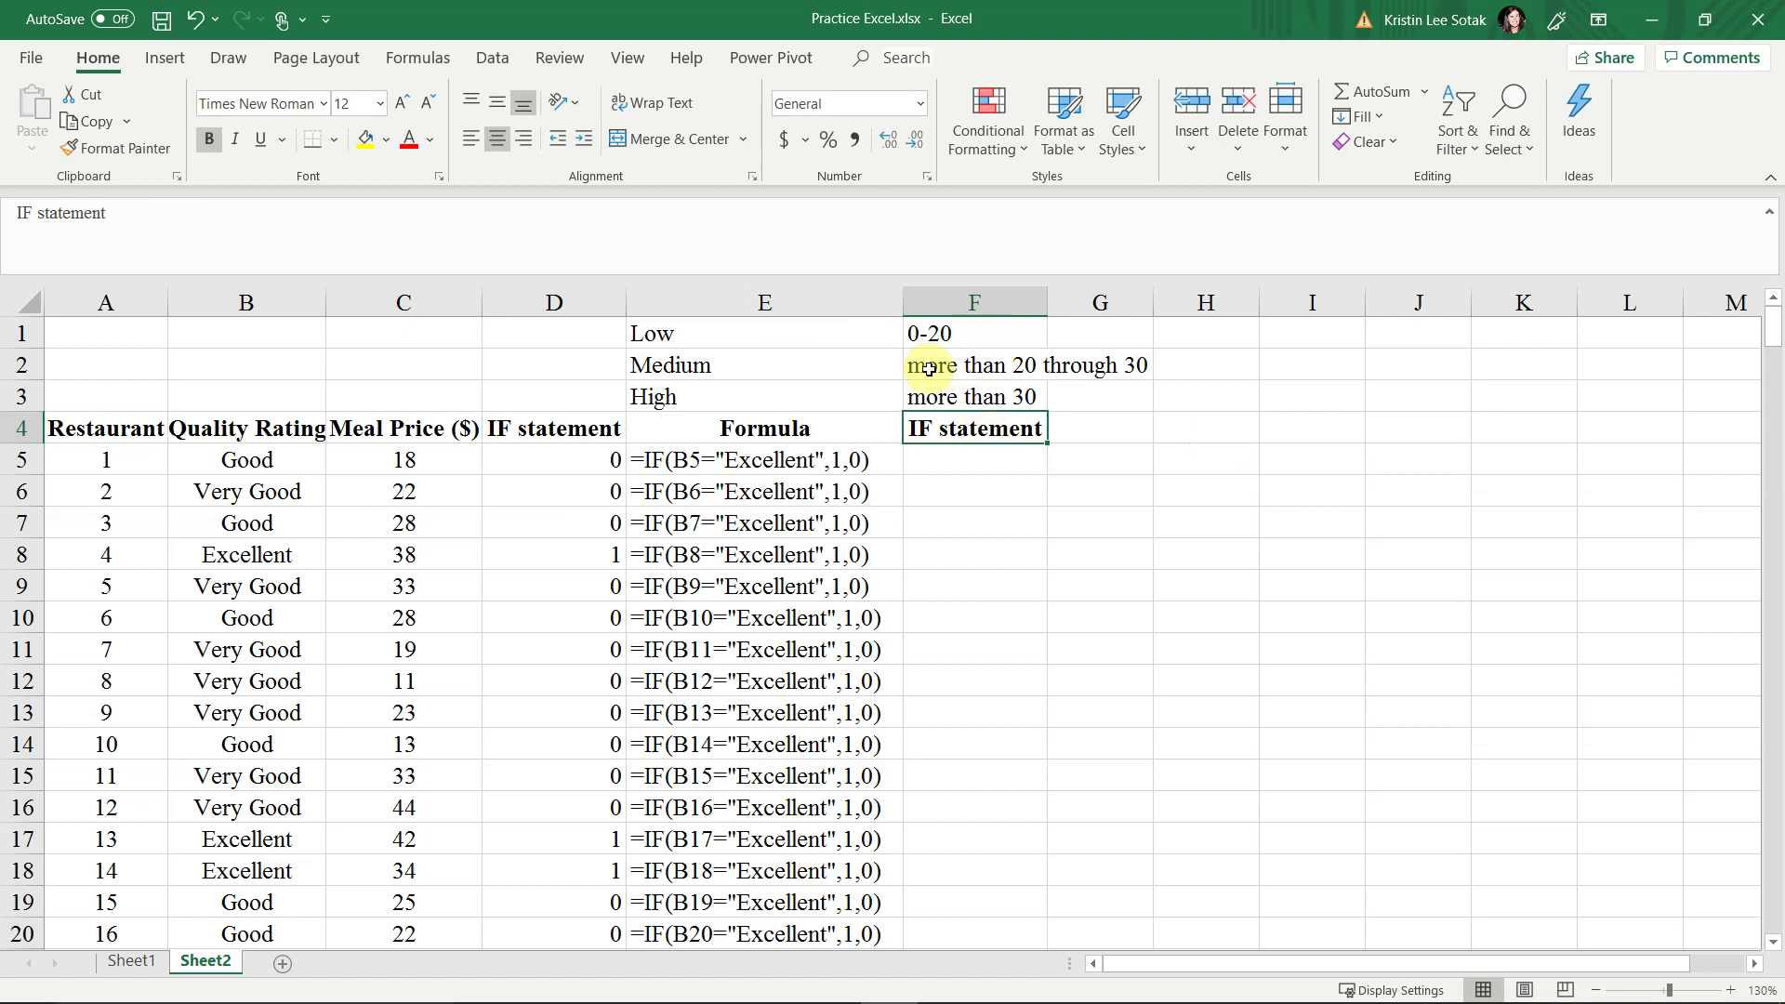
{"action": "left_click_drag", "start_coordinate": [842, 330], "coordinate": [969, 399]}
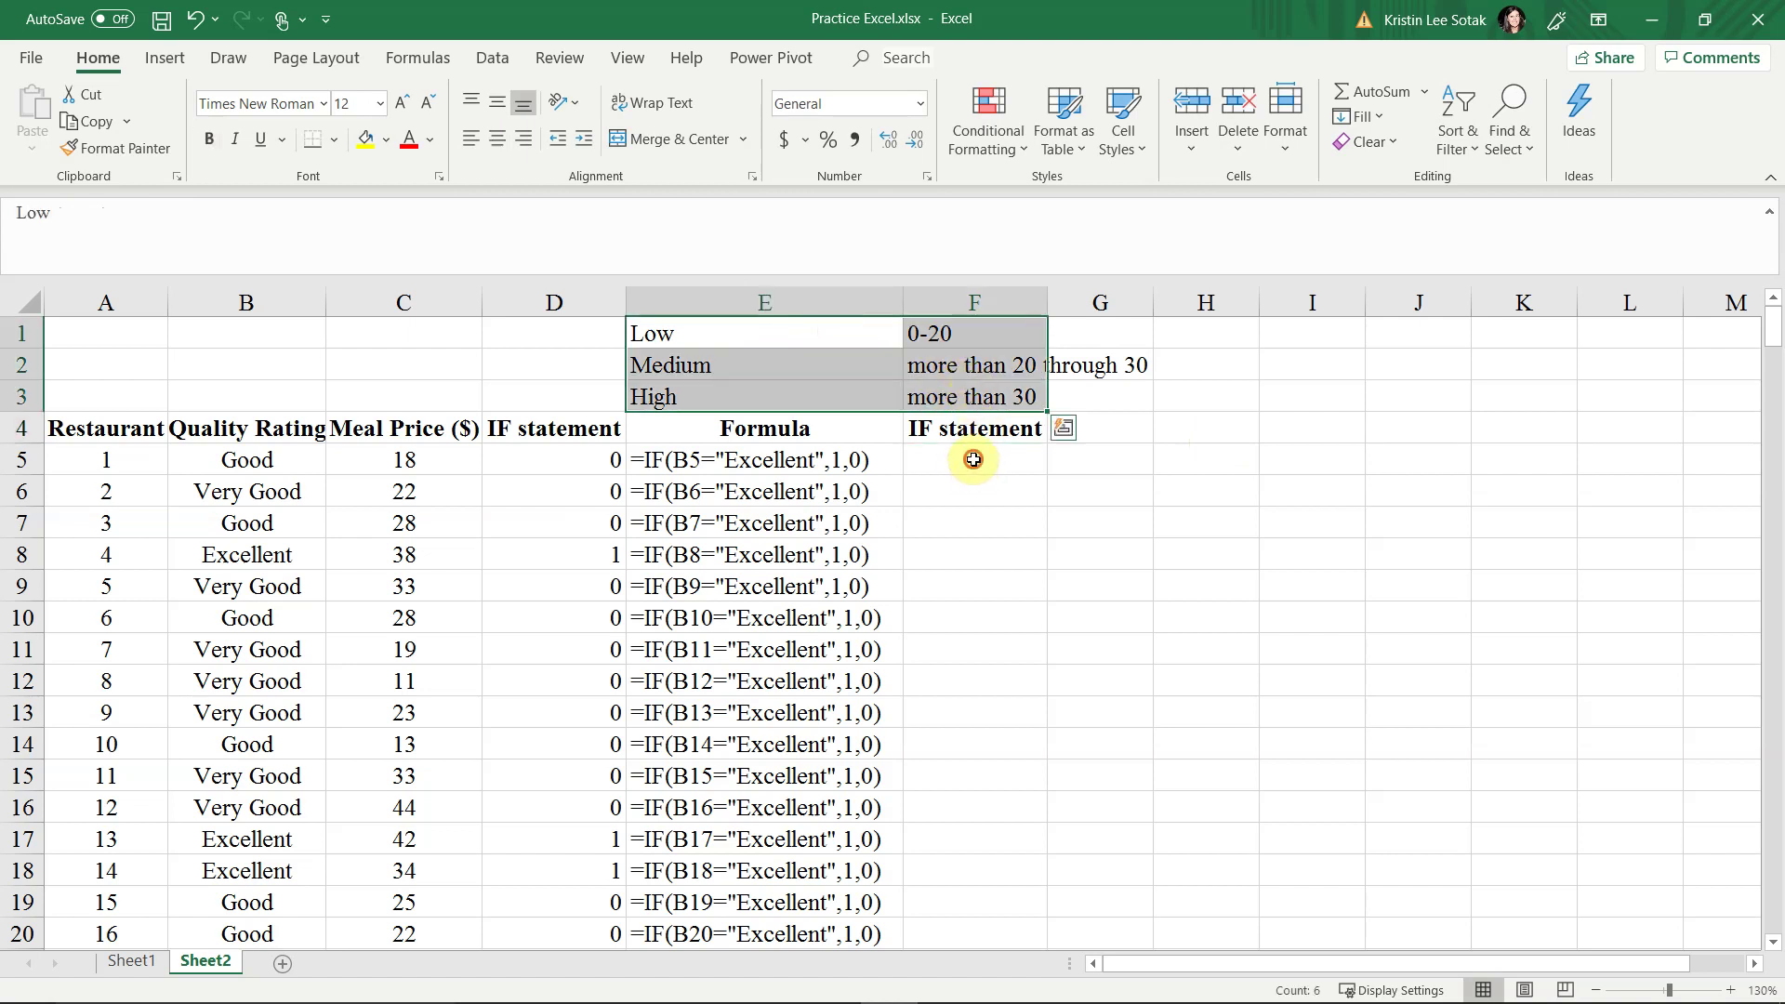
Begin an IF formula in F5 with an AND test that returns "High" when C5>30
{"action": "left_click", "coordinate": [968, 463]}
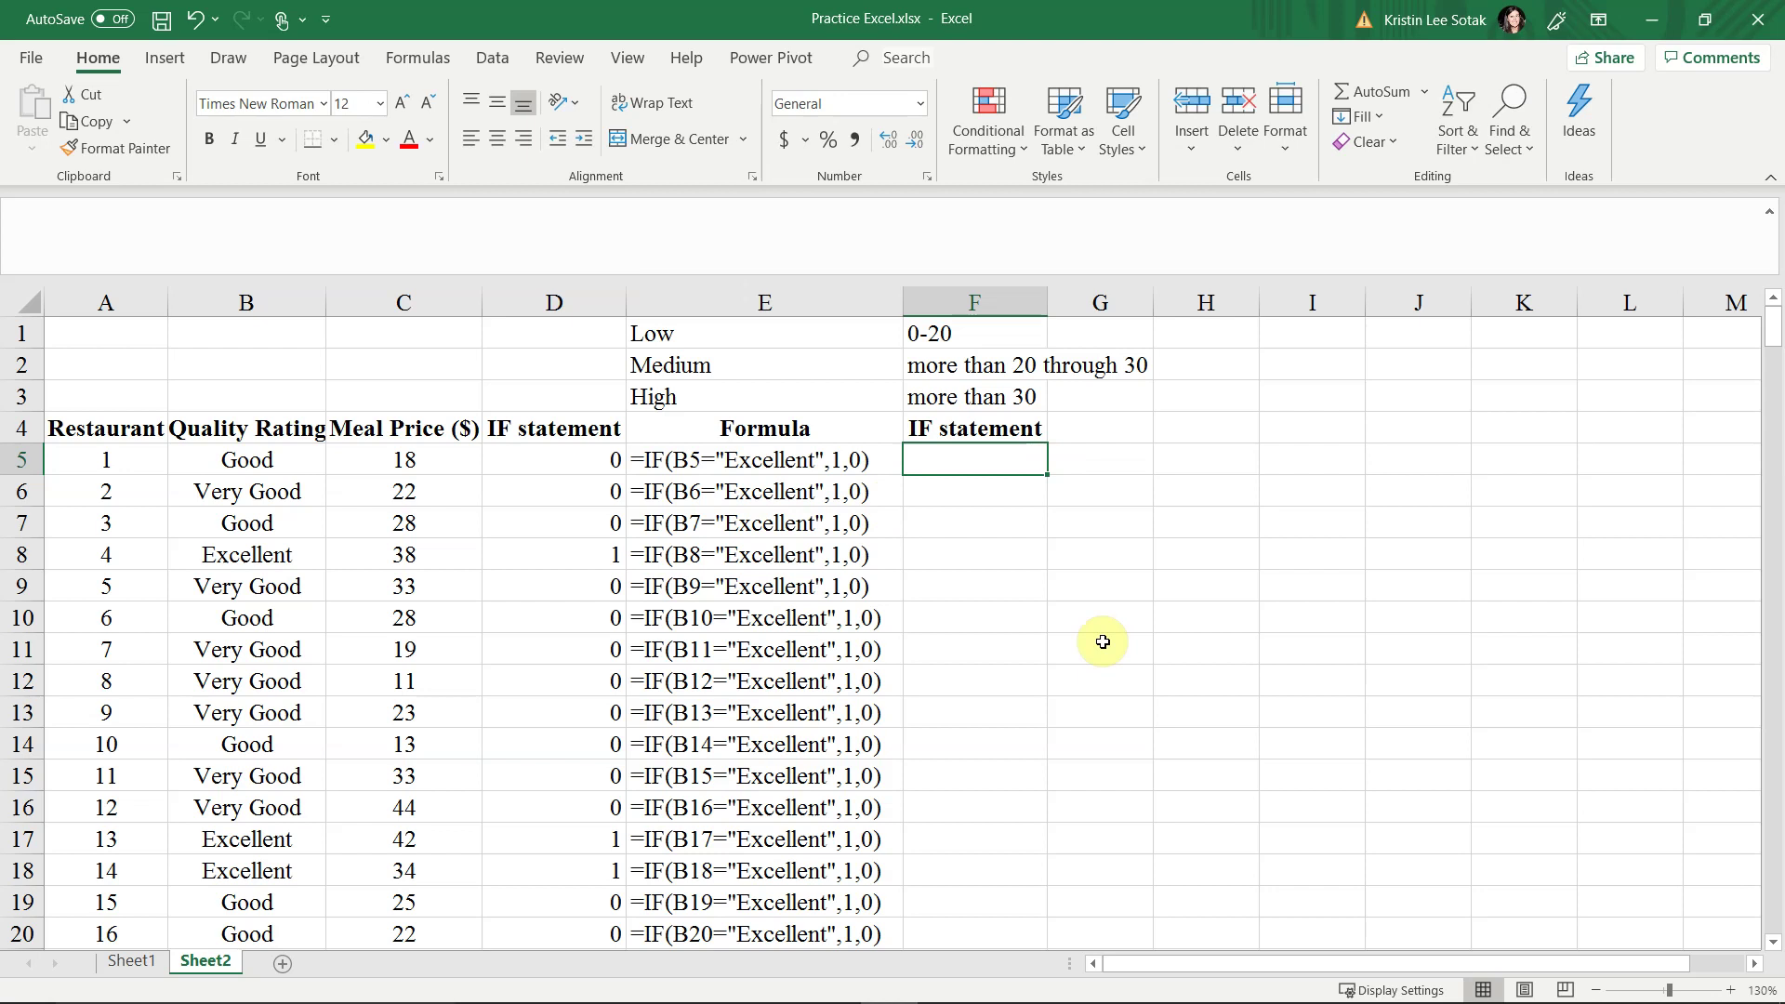
{"action": "type", "text": "=if("}
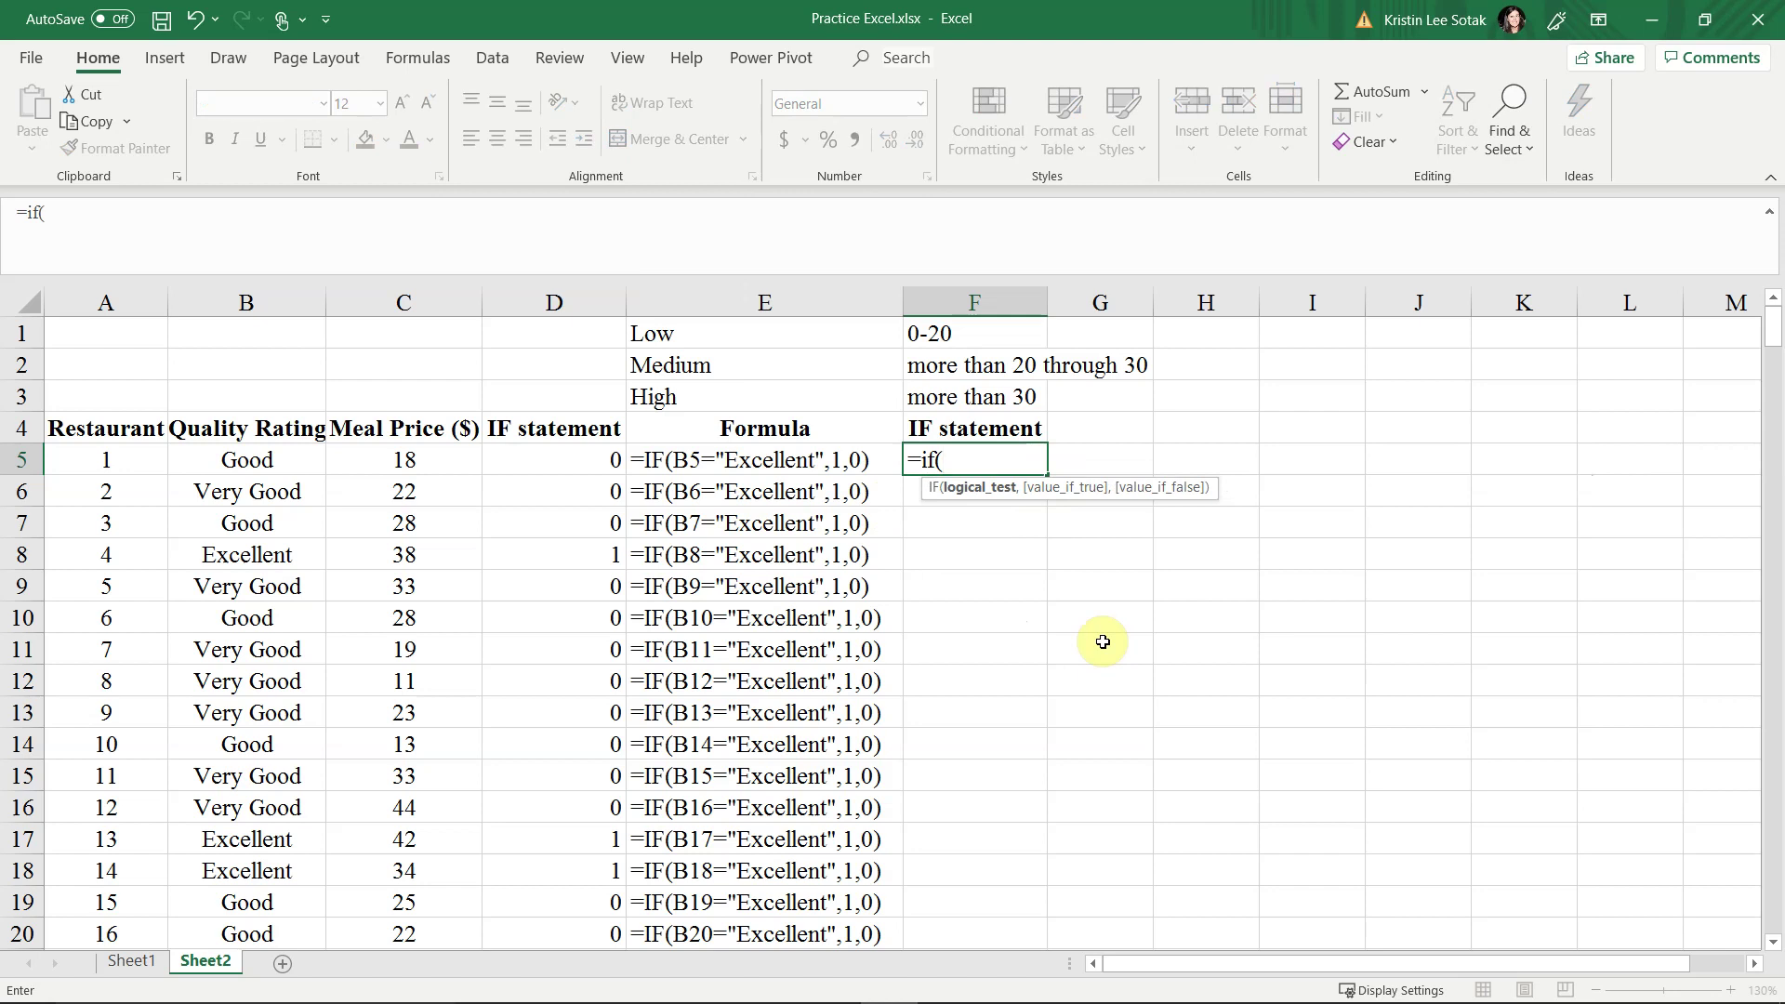
{"action": "type", "text": "and"}
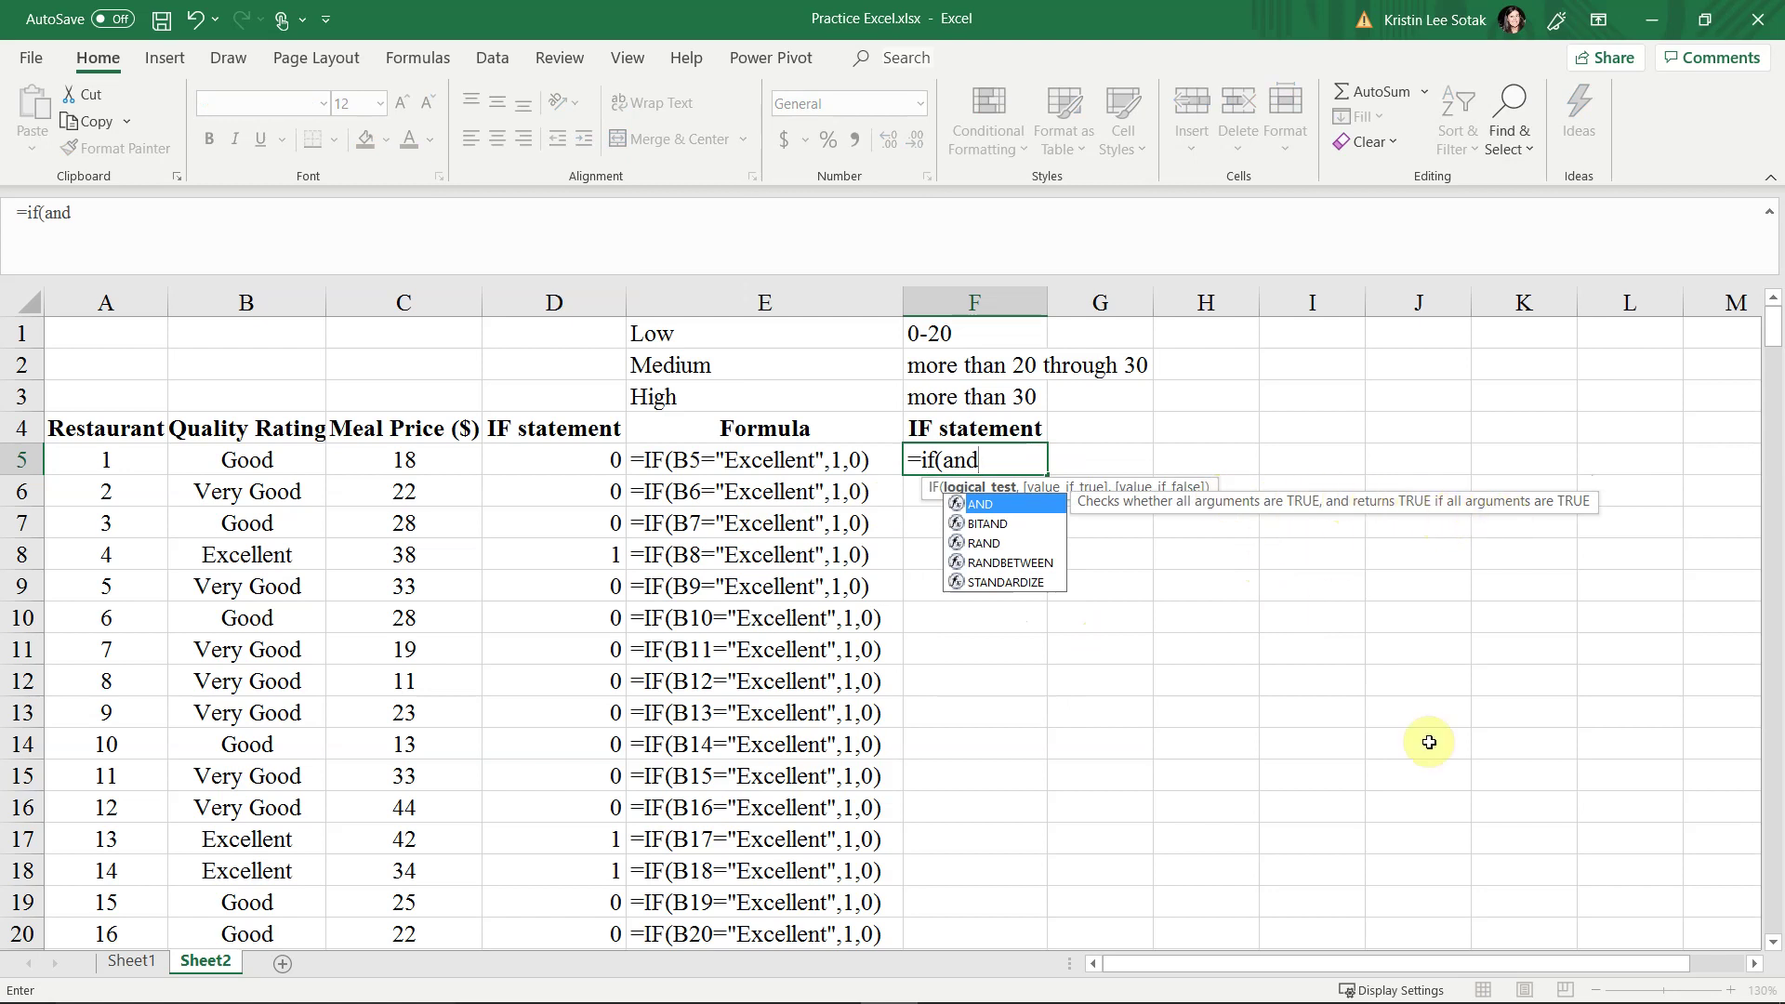
{"action": "type", "text": "("}
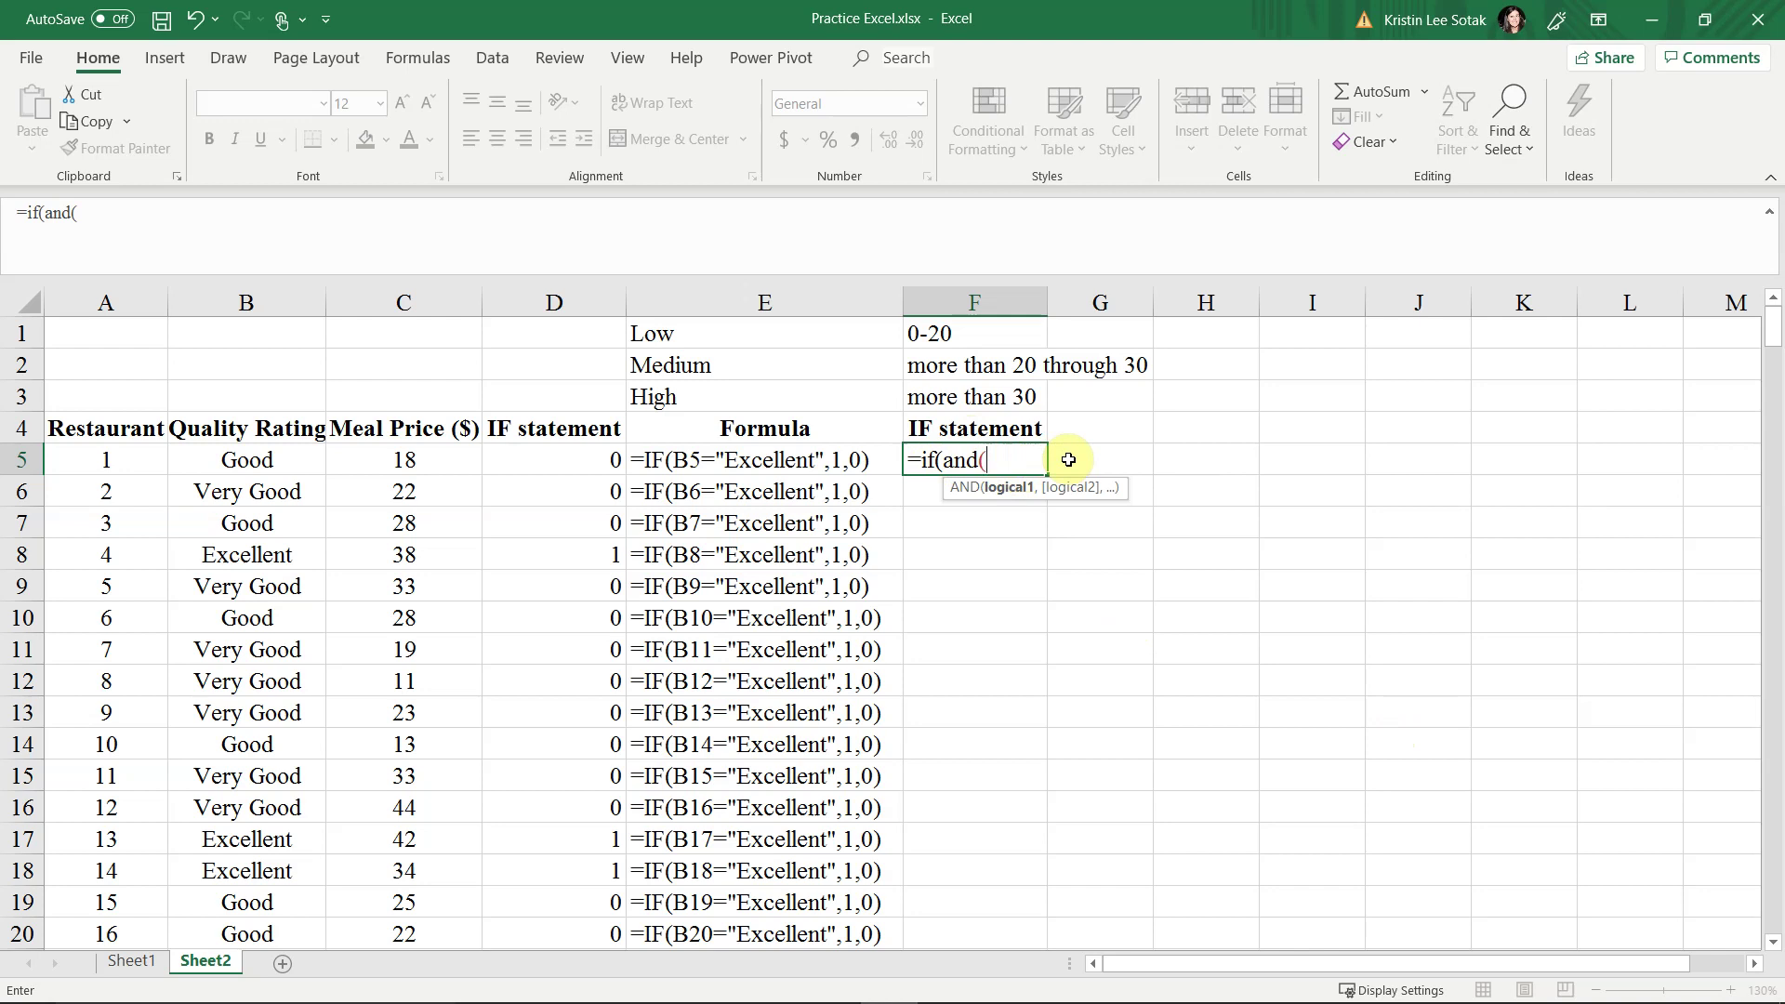
{"action": "left_click", "coordinate": [402, 461]}
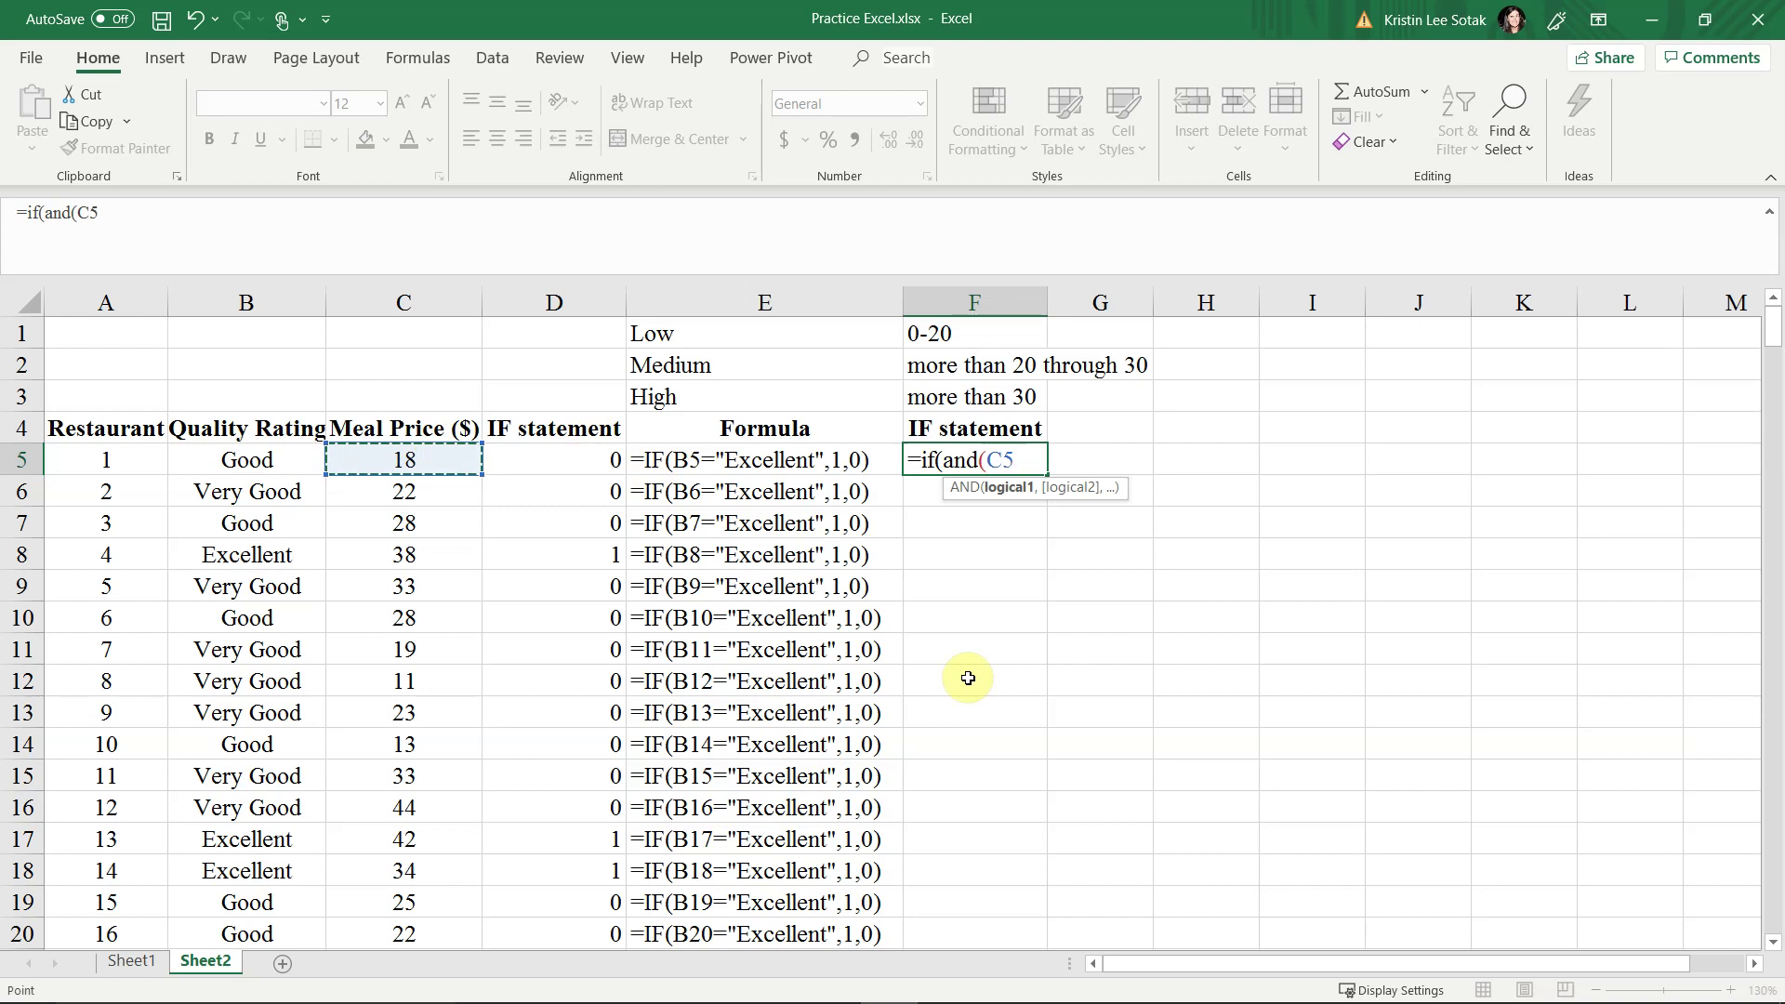
{"action": "type", "text": ">30)"}
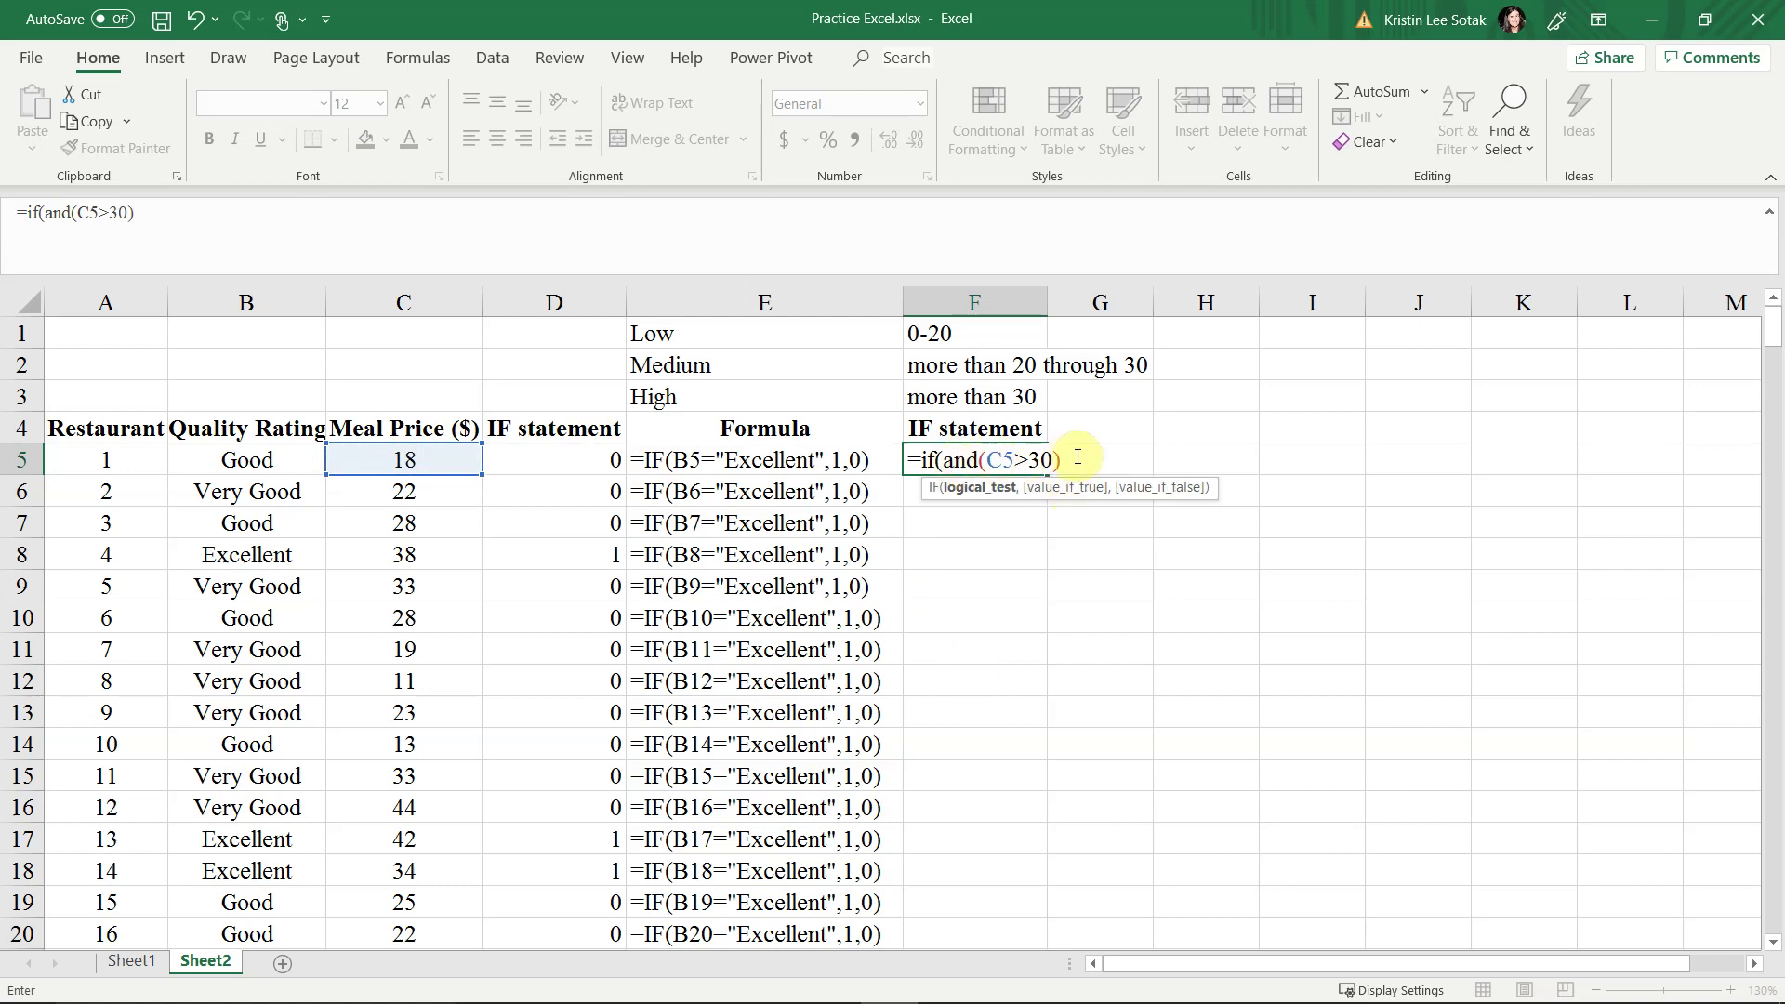
{"action": "type", "text": ","}
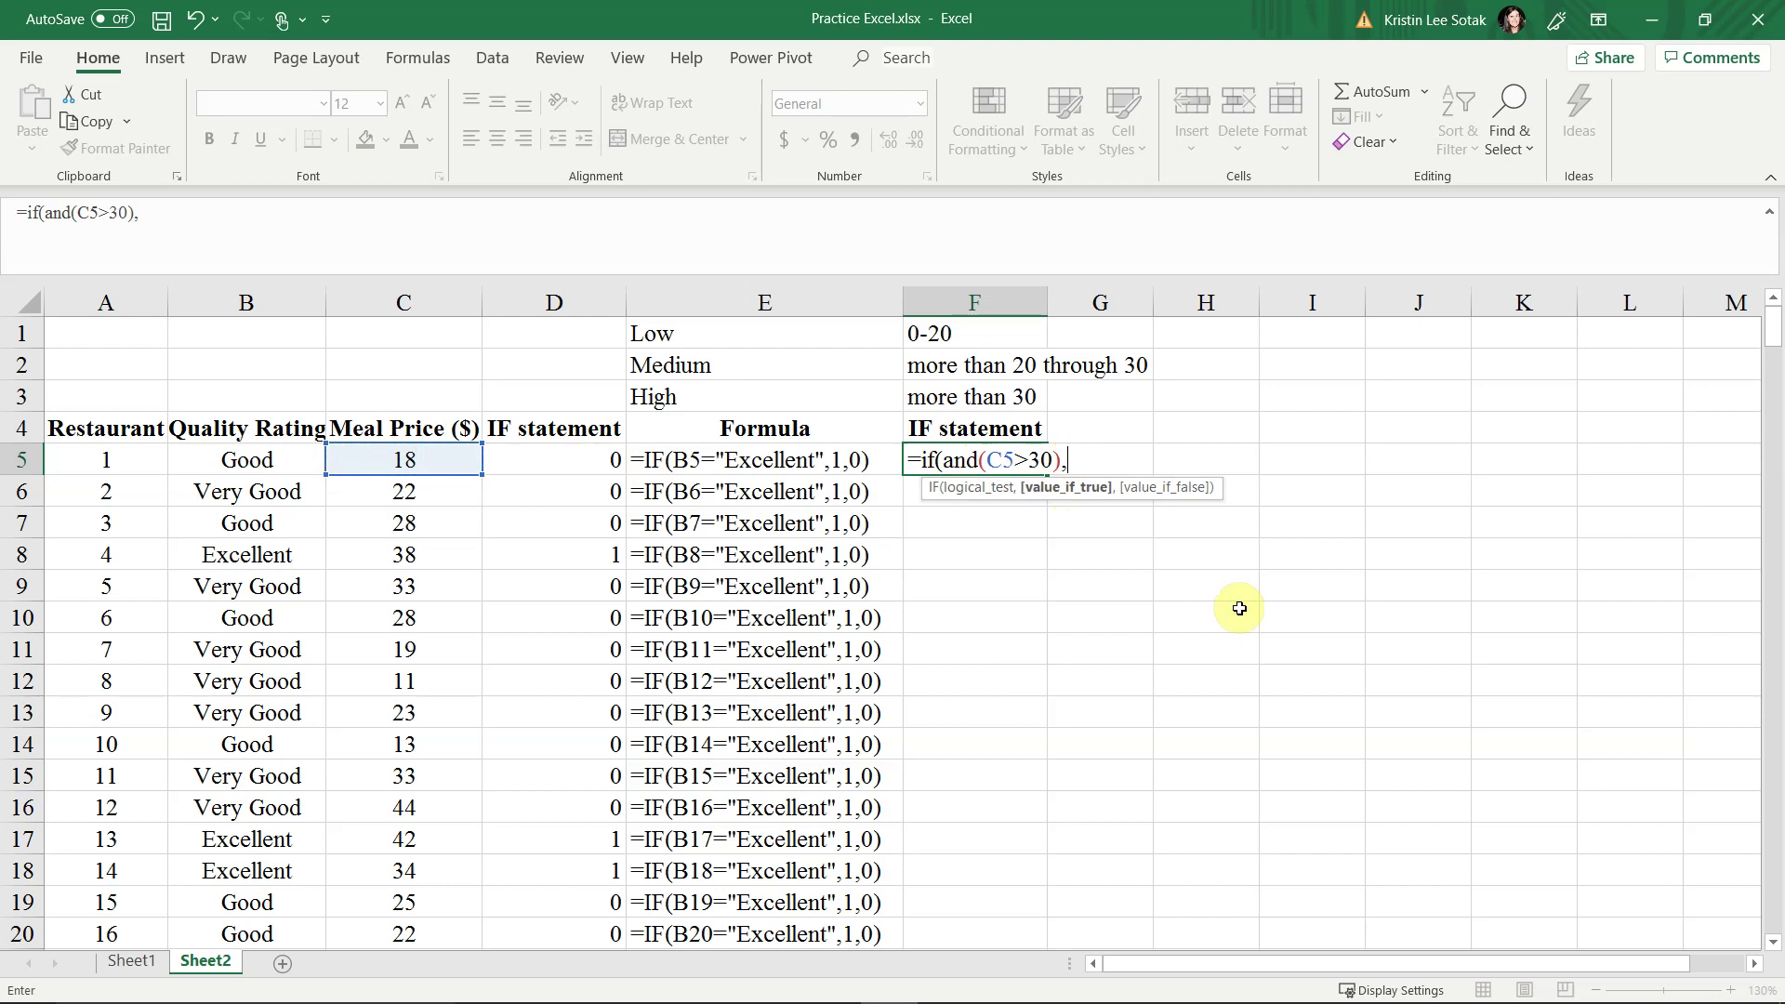
{"action": "type", "text": "\"High\""}
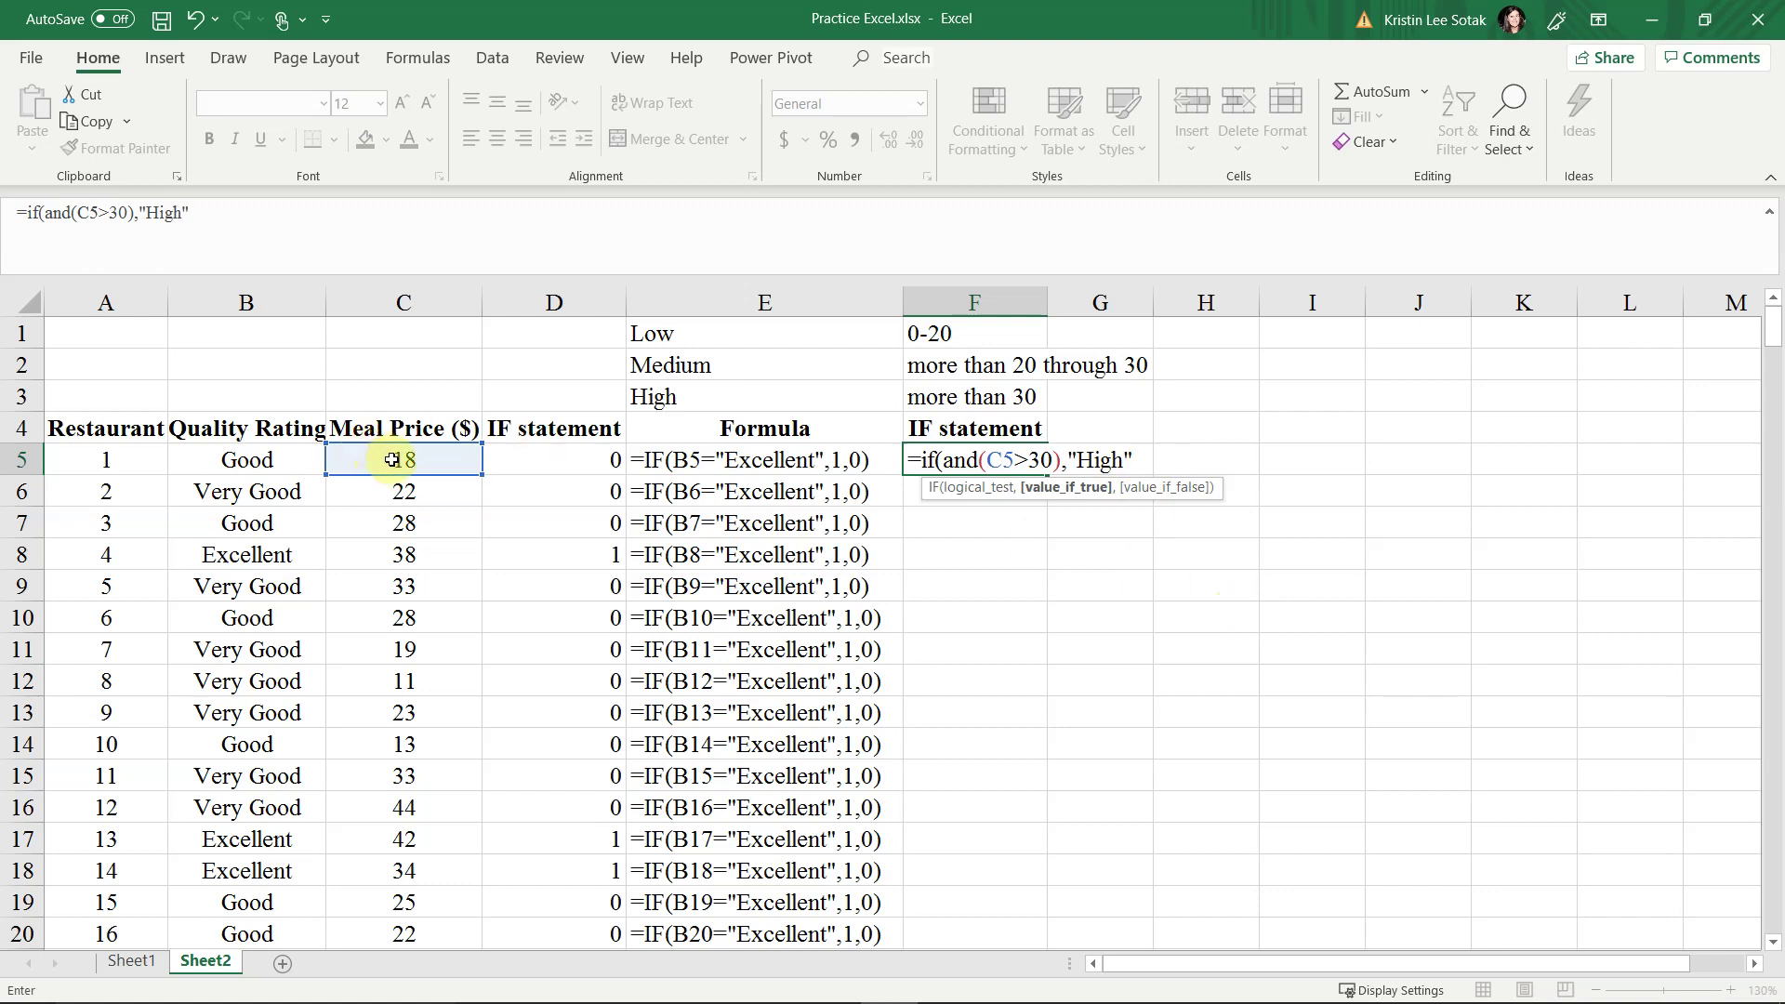
{"action": "type", "text": ","}
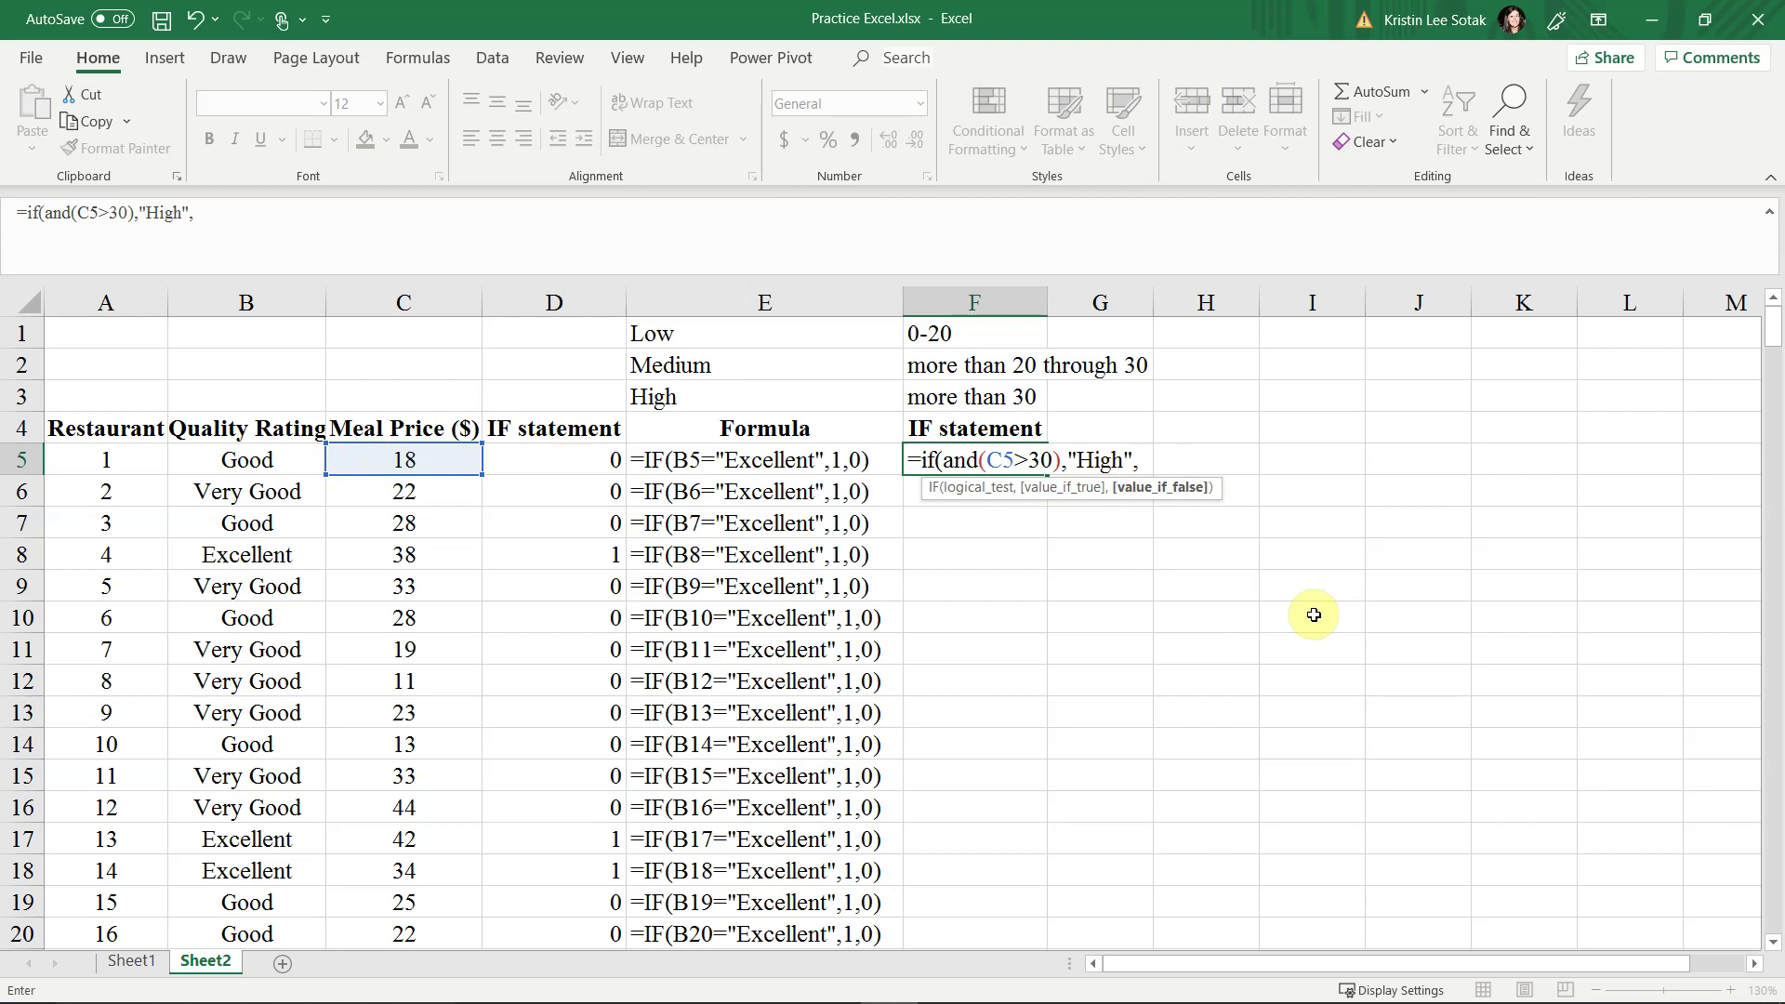
Nest a second IF in the F5 formula that returns "Medium" when AND(C5>20,C5<=30) is true
{"action": "type", "text": "if(and"}
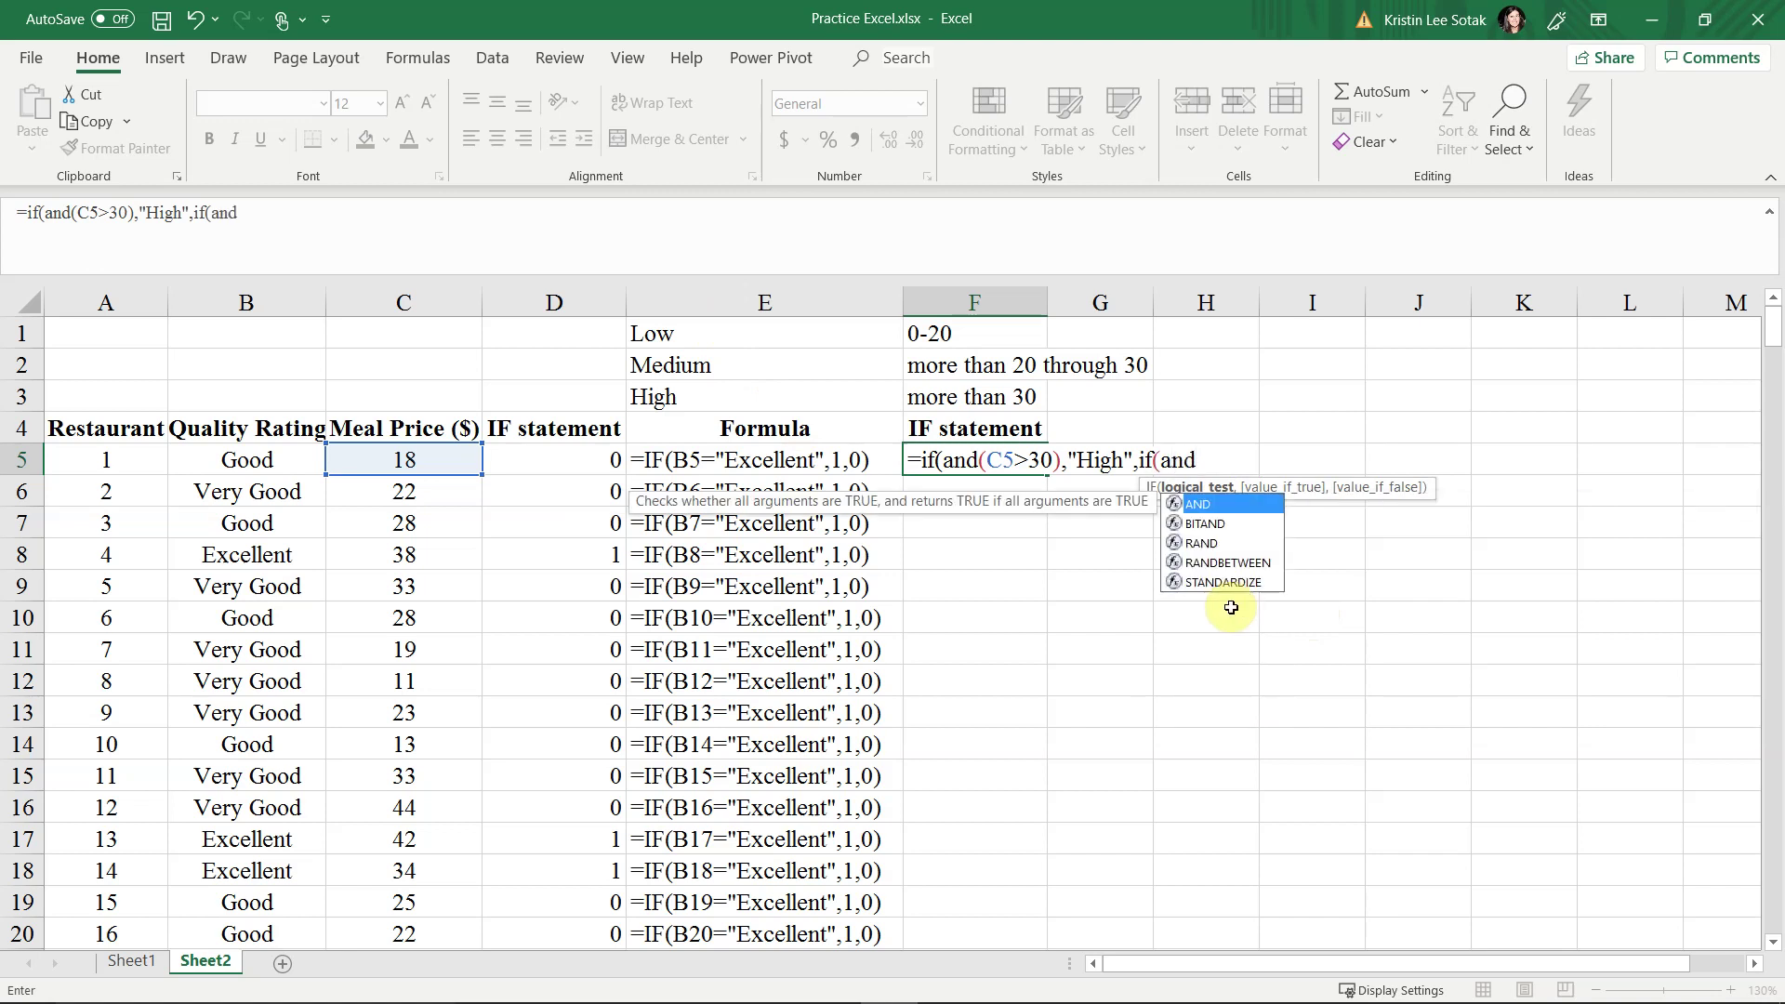
{"action": "type", "text": "("}
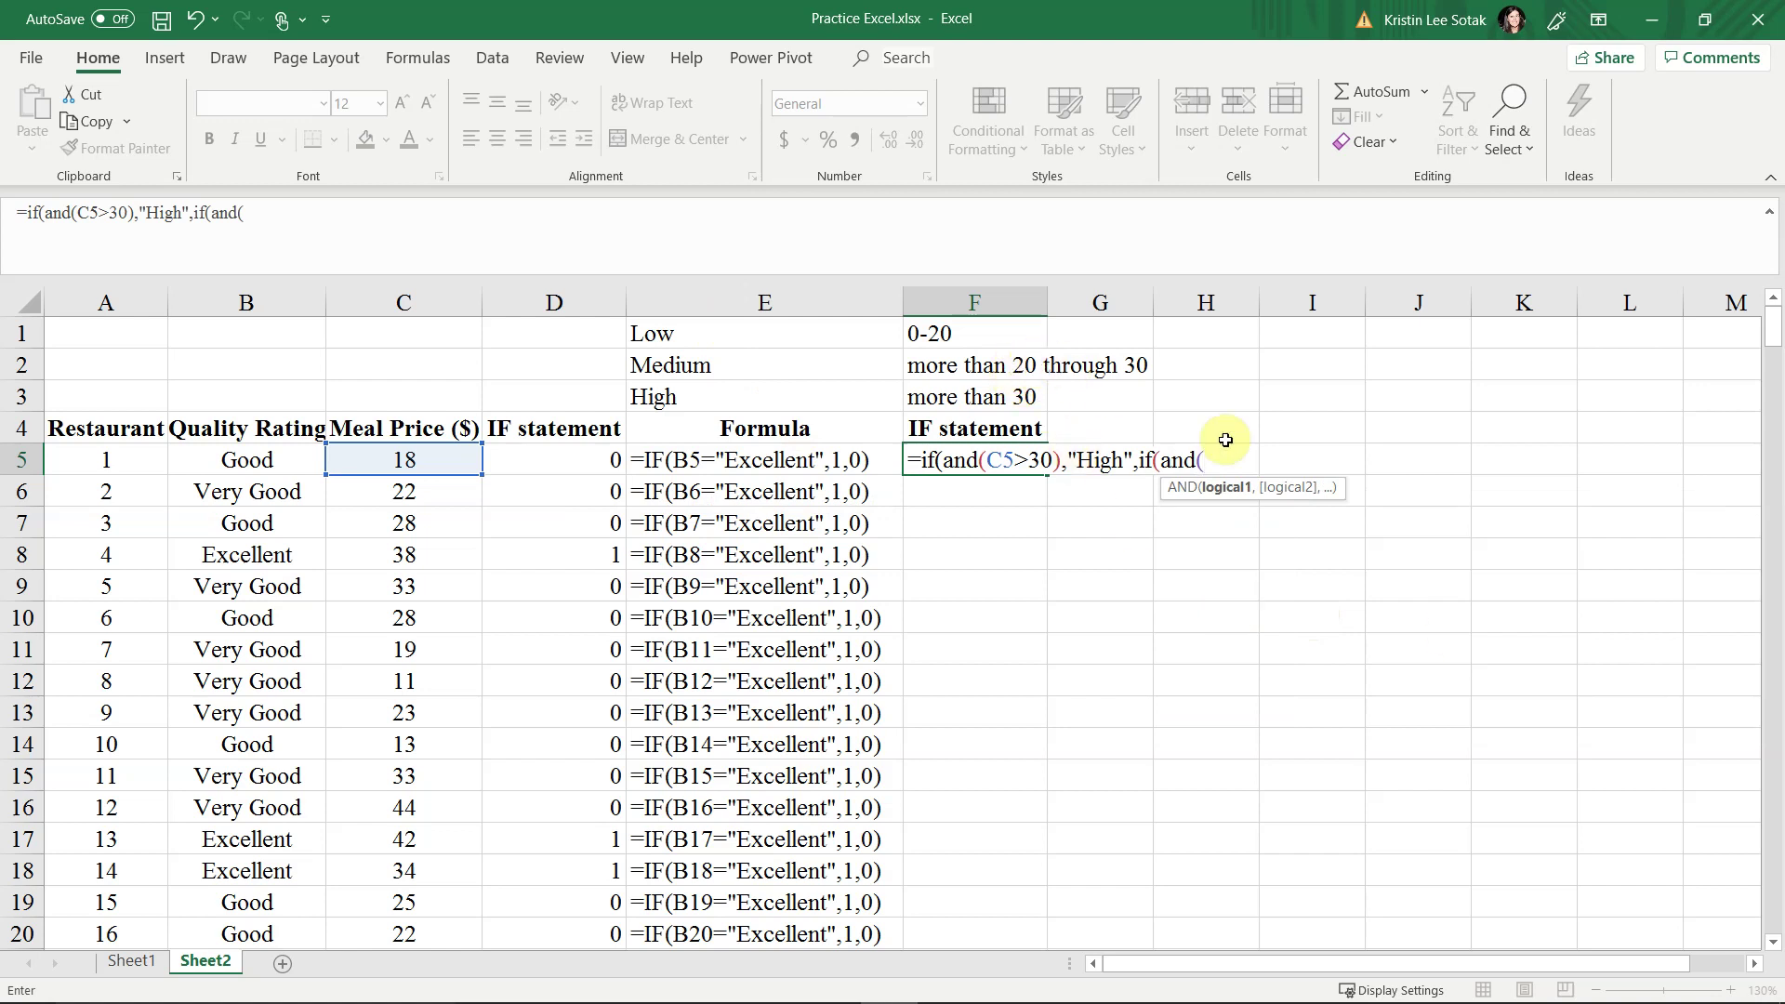
{"action": "left_click", "coordinate": [373, 458]}
{"action": "type", "text": ">20"}
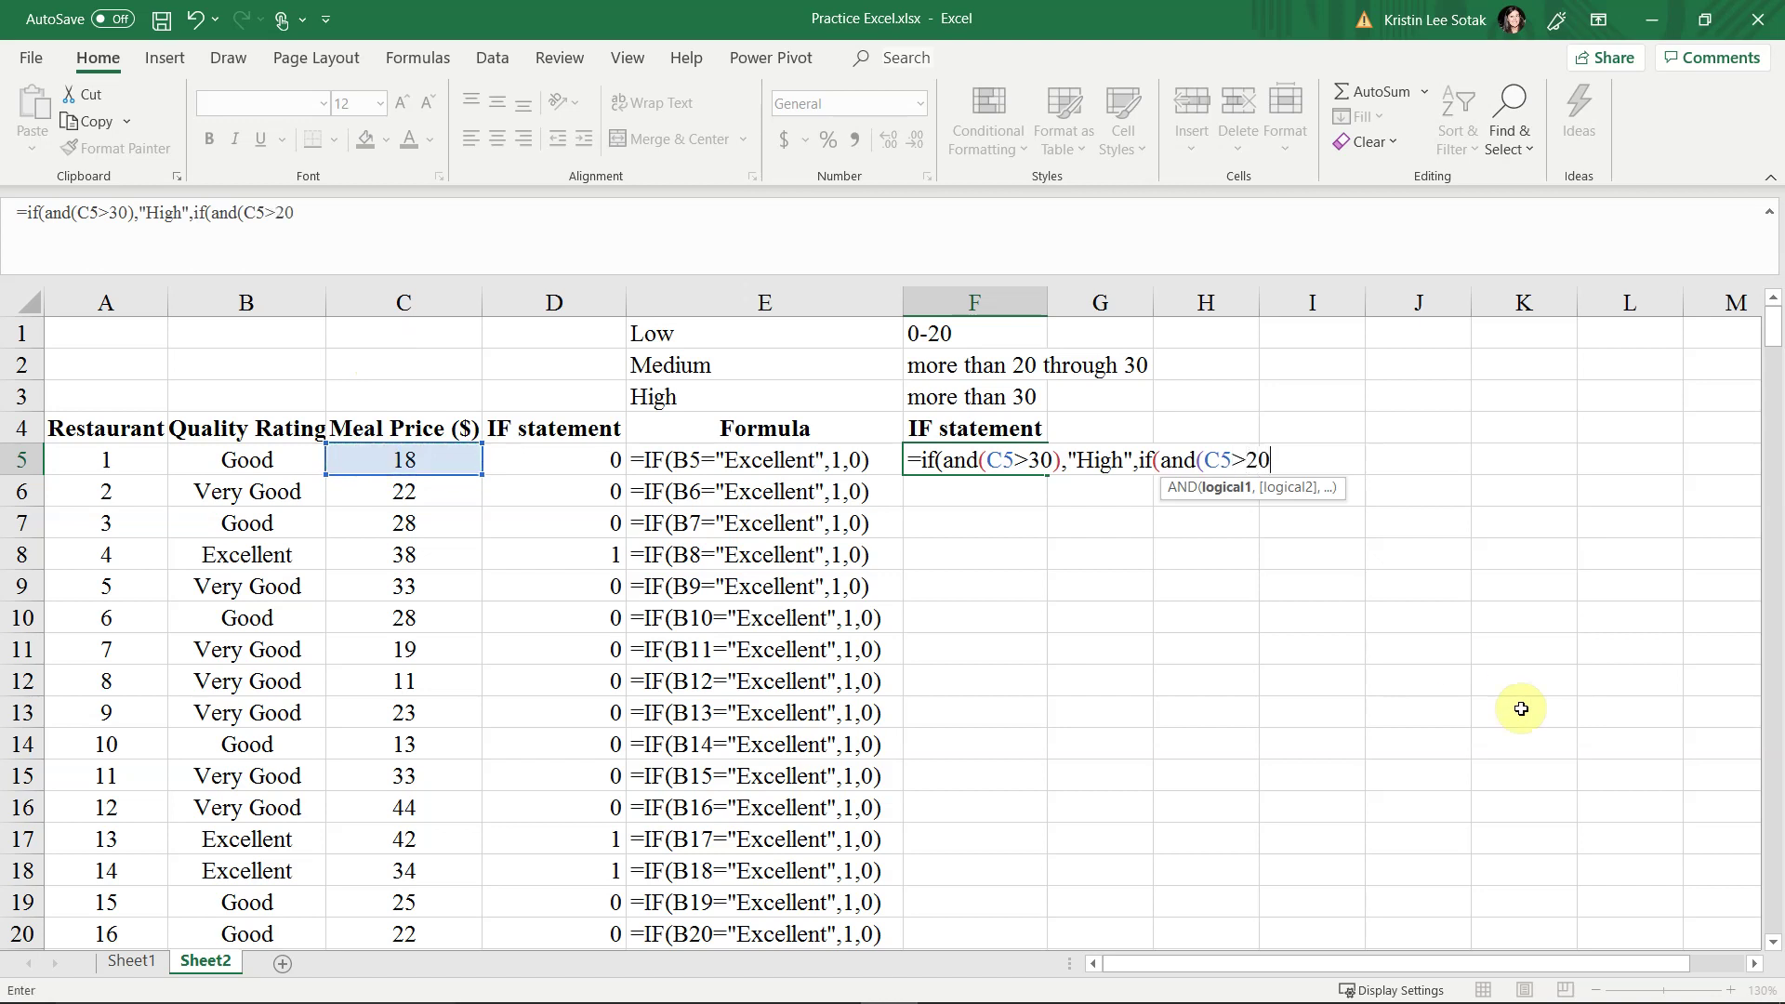
{"action": "type", "text": ","}
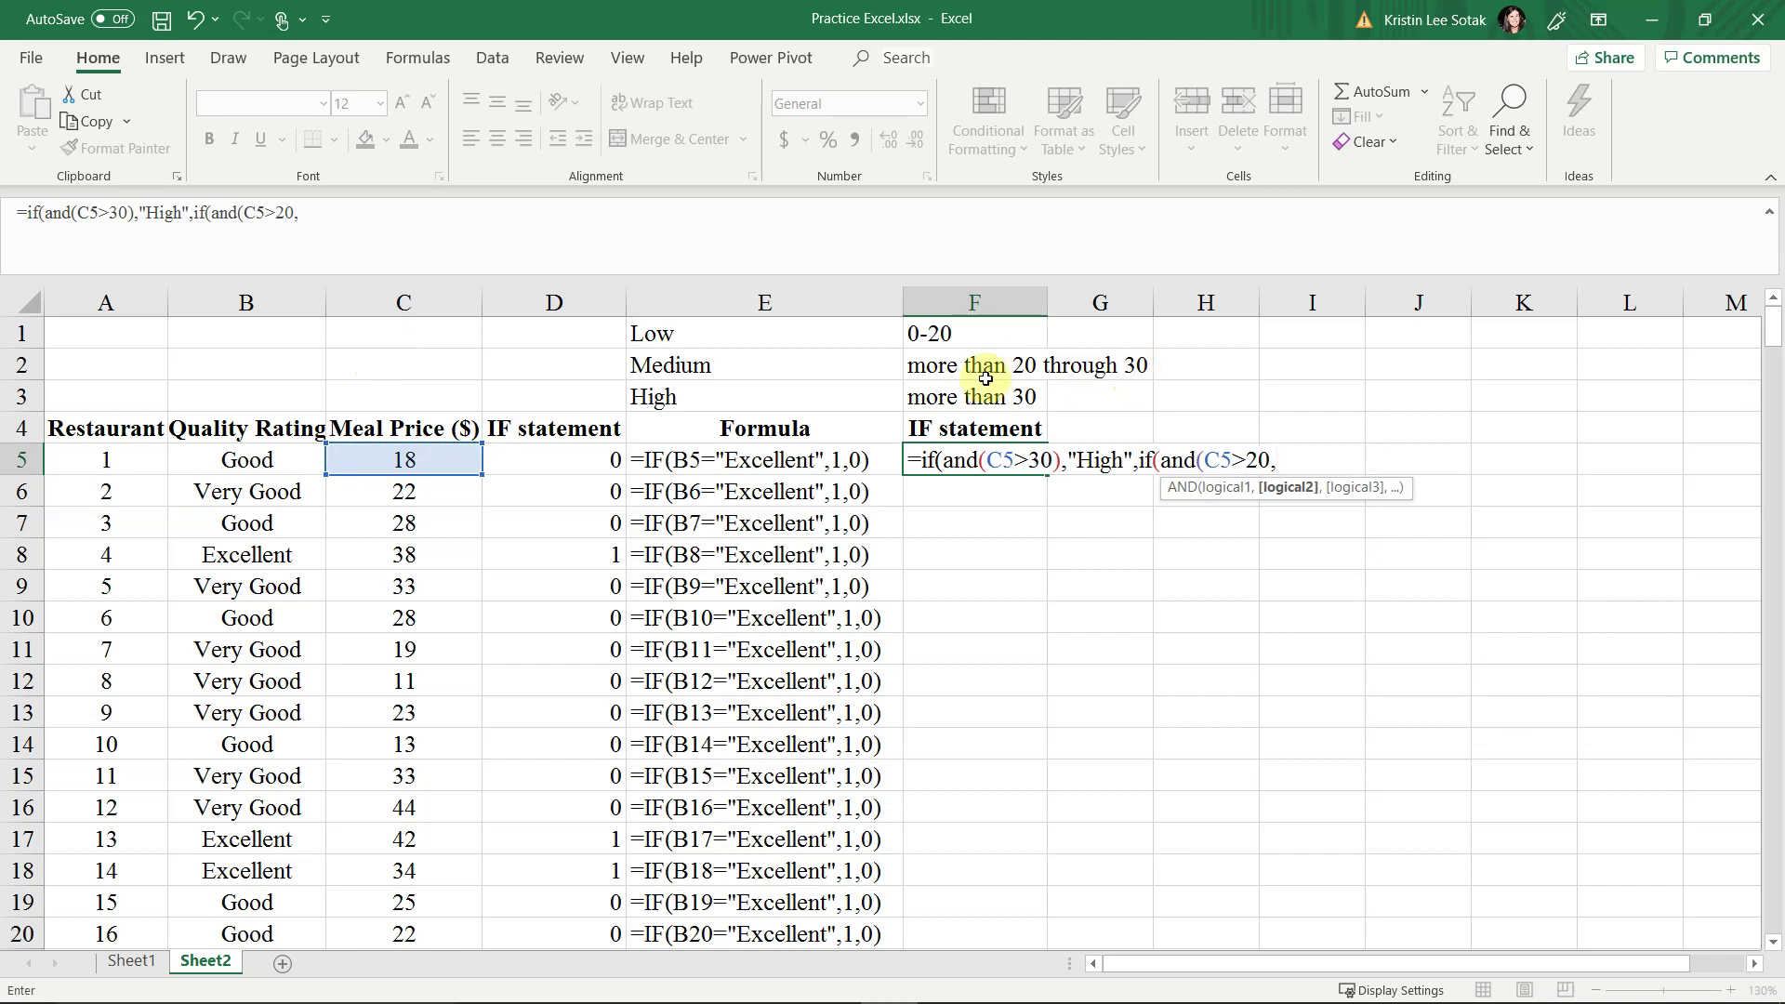
{"action": "left_click", "coordinate": [435, 461]}
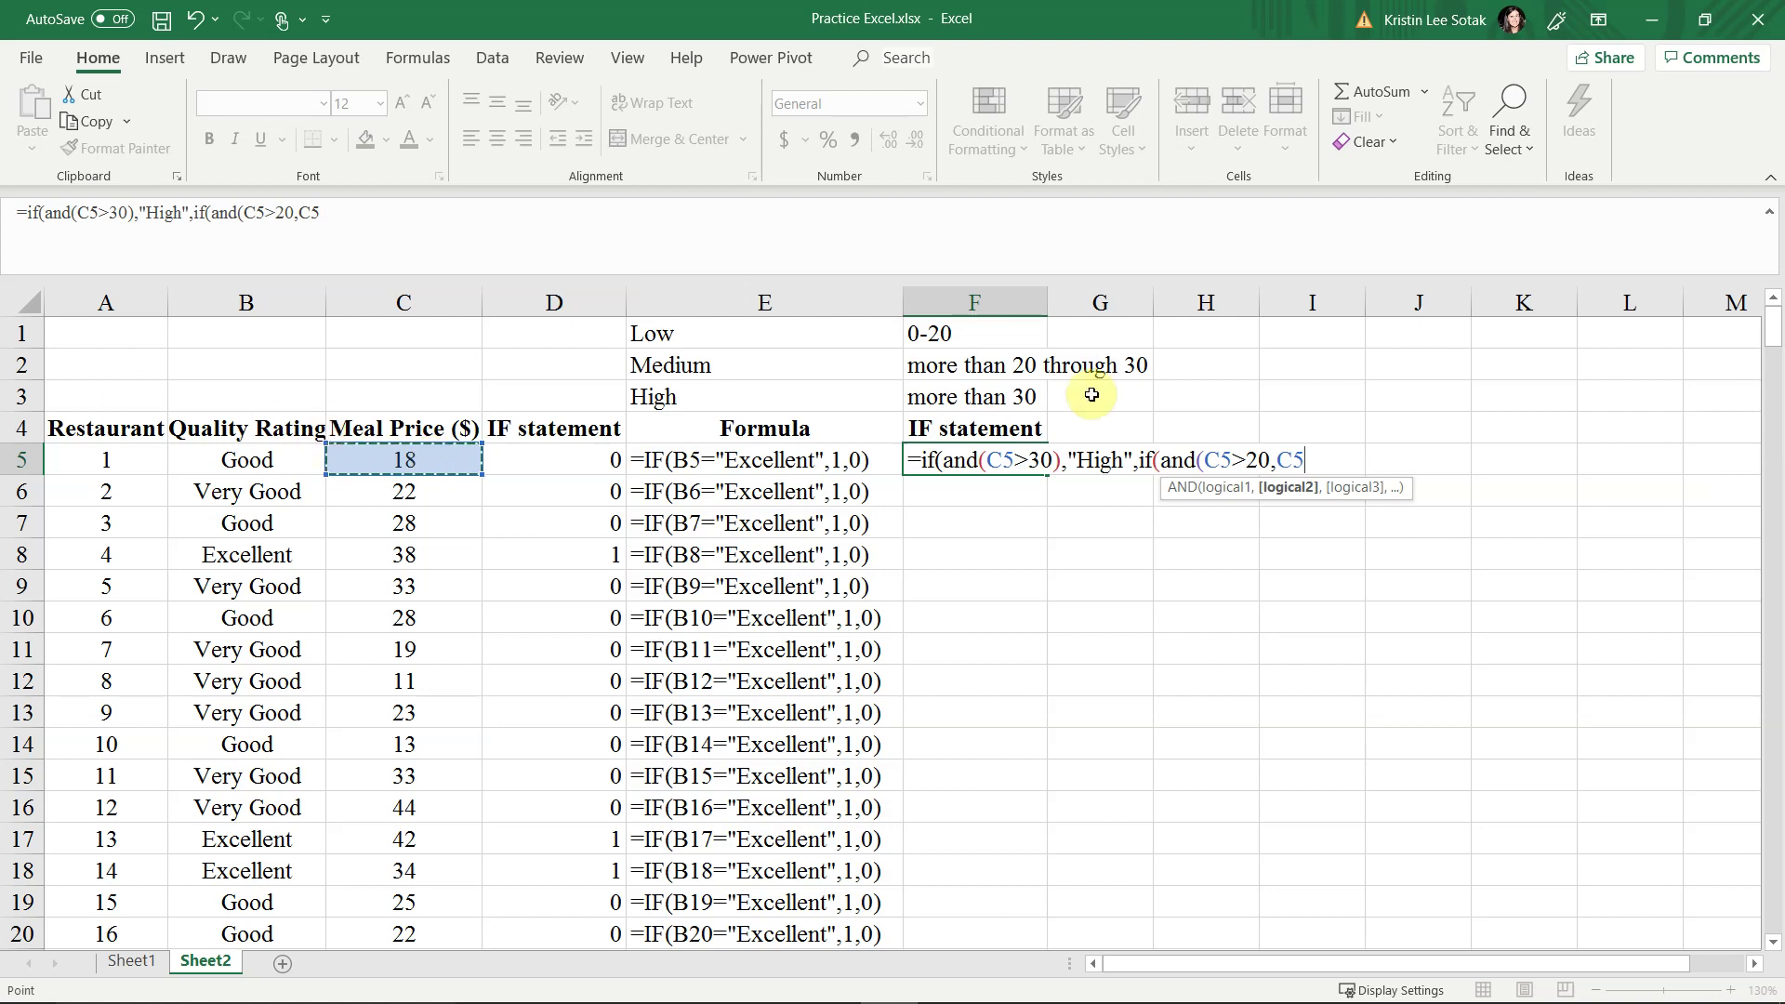
{"action": "type", "text": "<="}
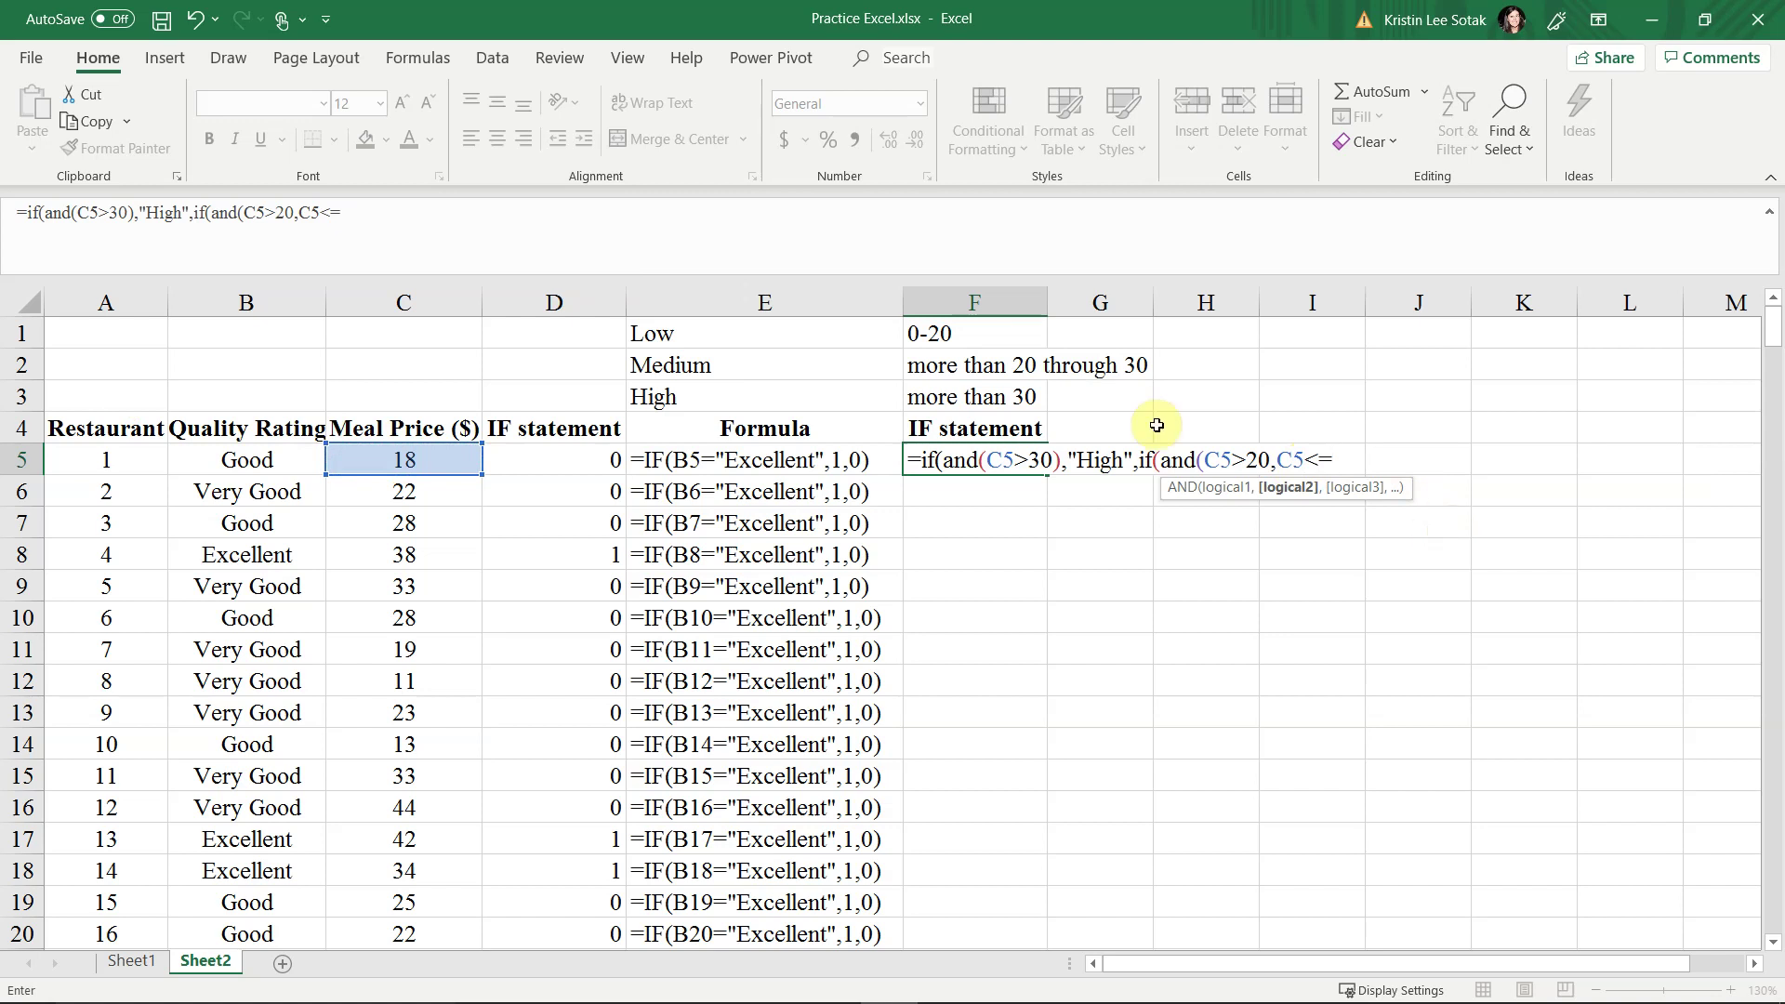
{"action": "type", "text": "30"}
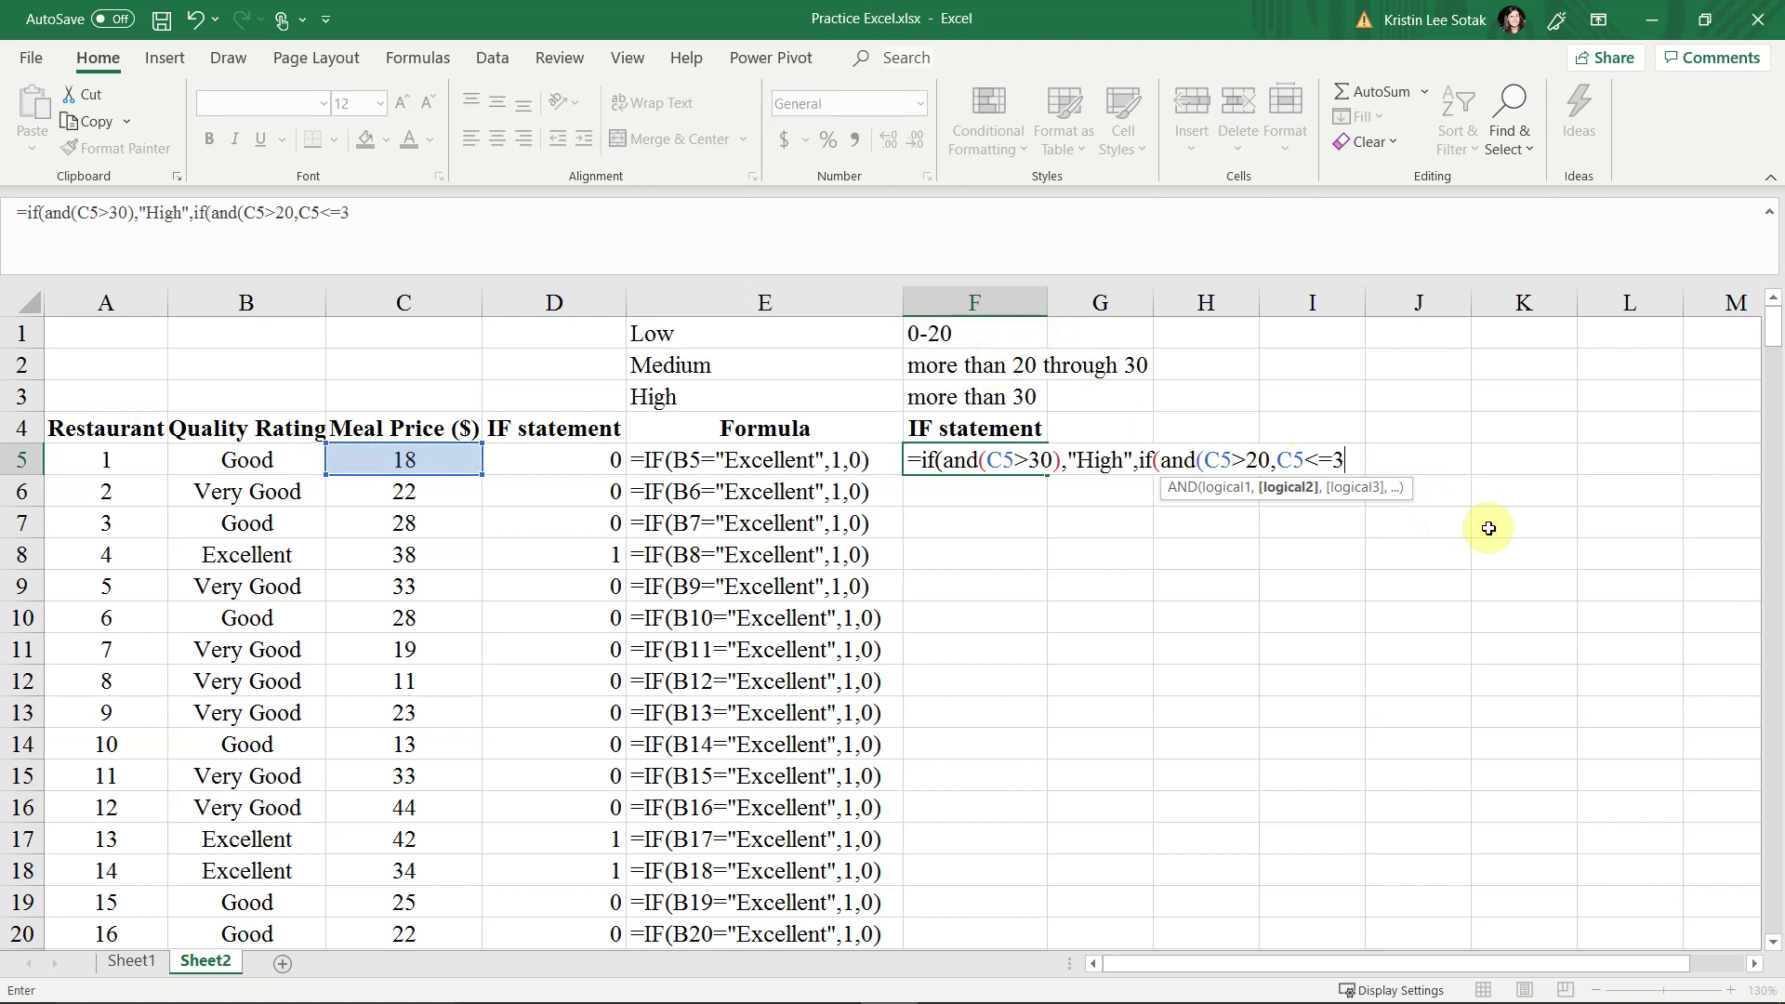
{"action": "type", "text": "),\""}
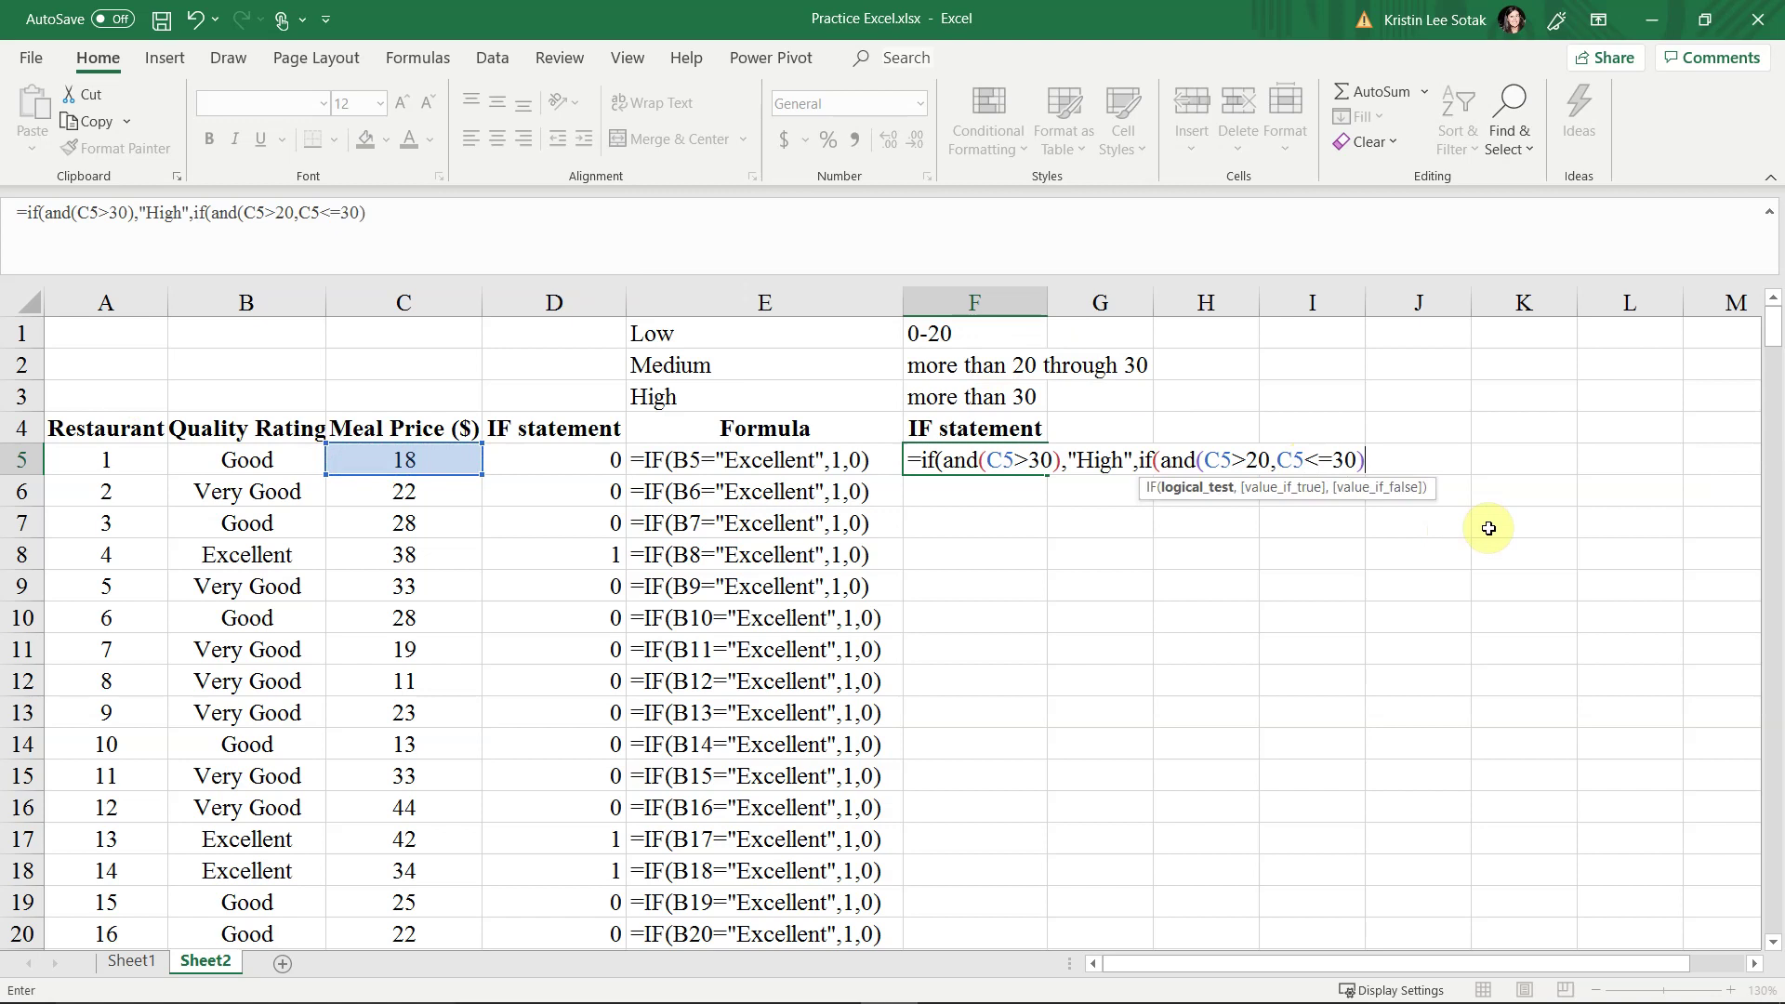
{"action": "type", "text": "Medium\""}
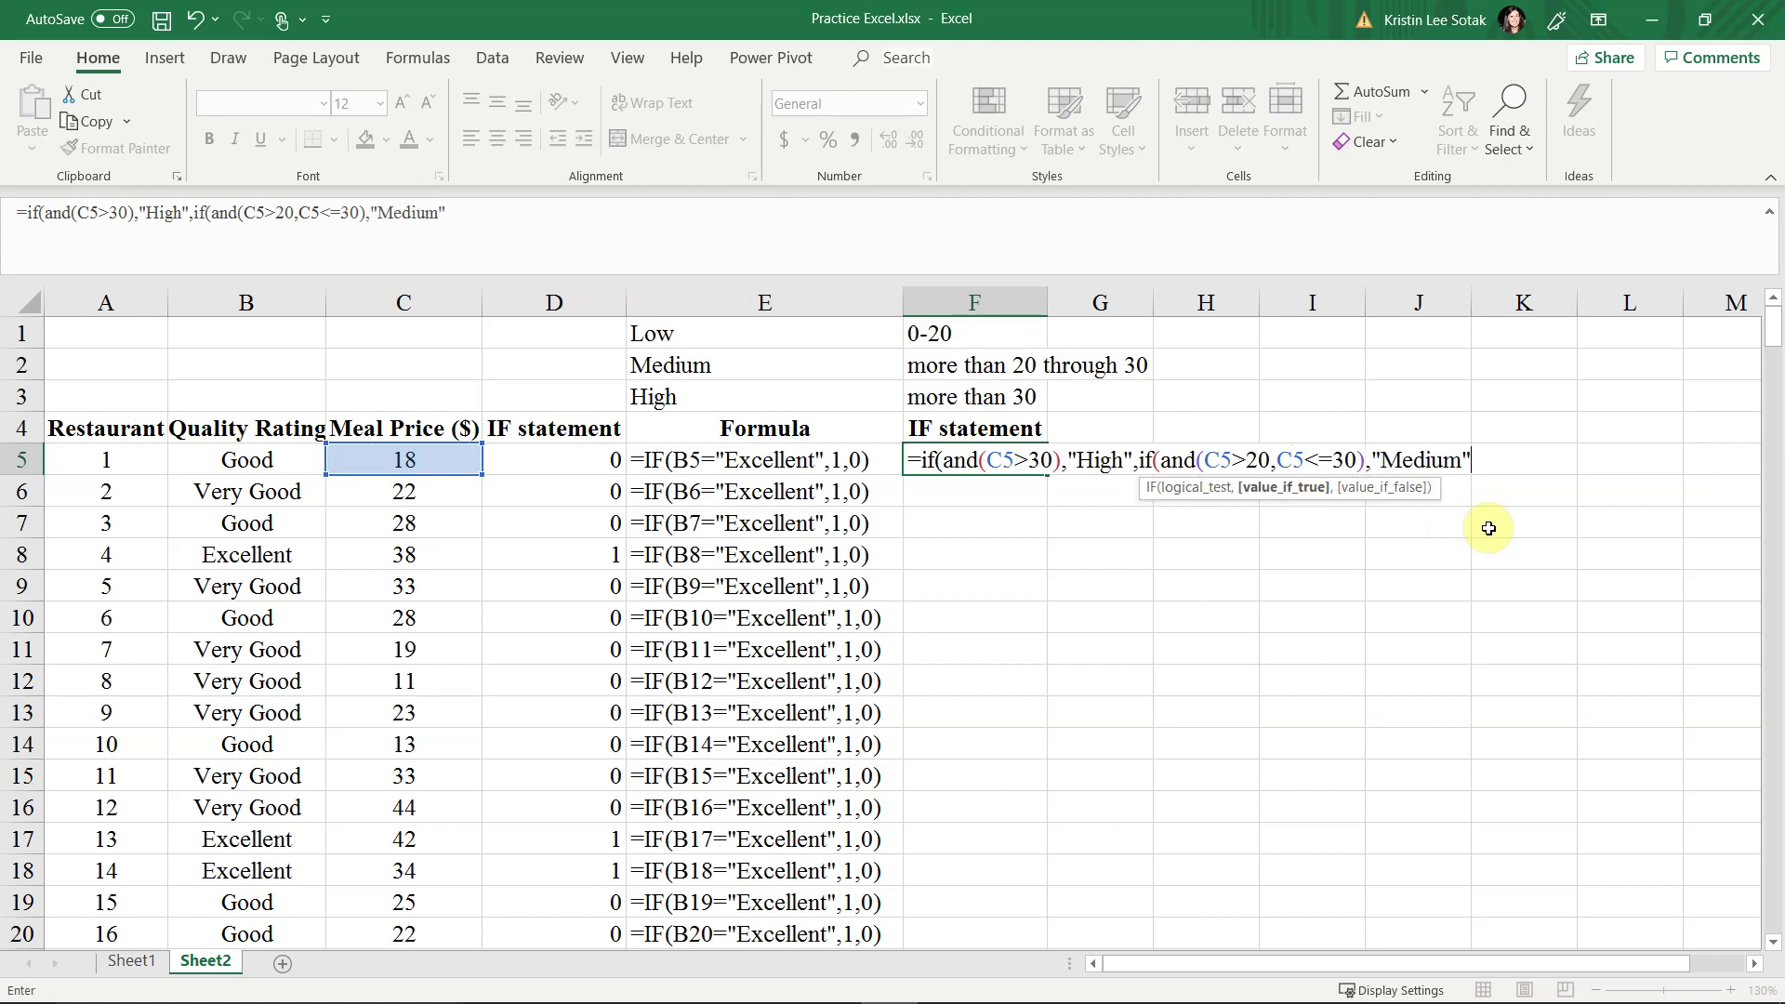
{"action": "type", "text": ","}
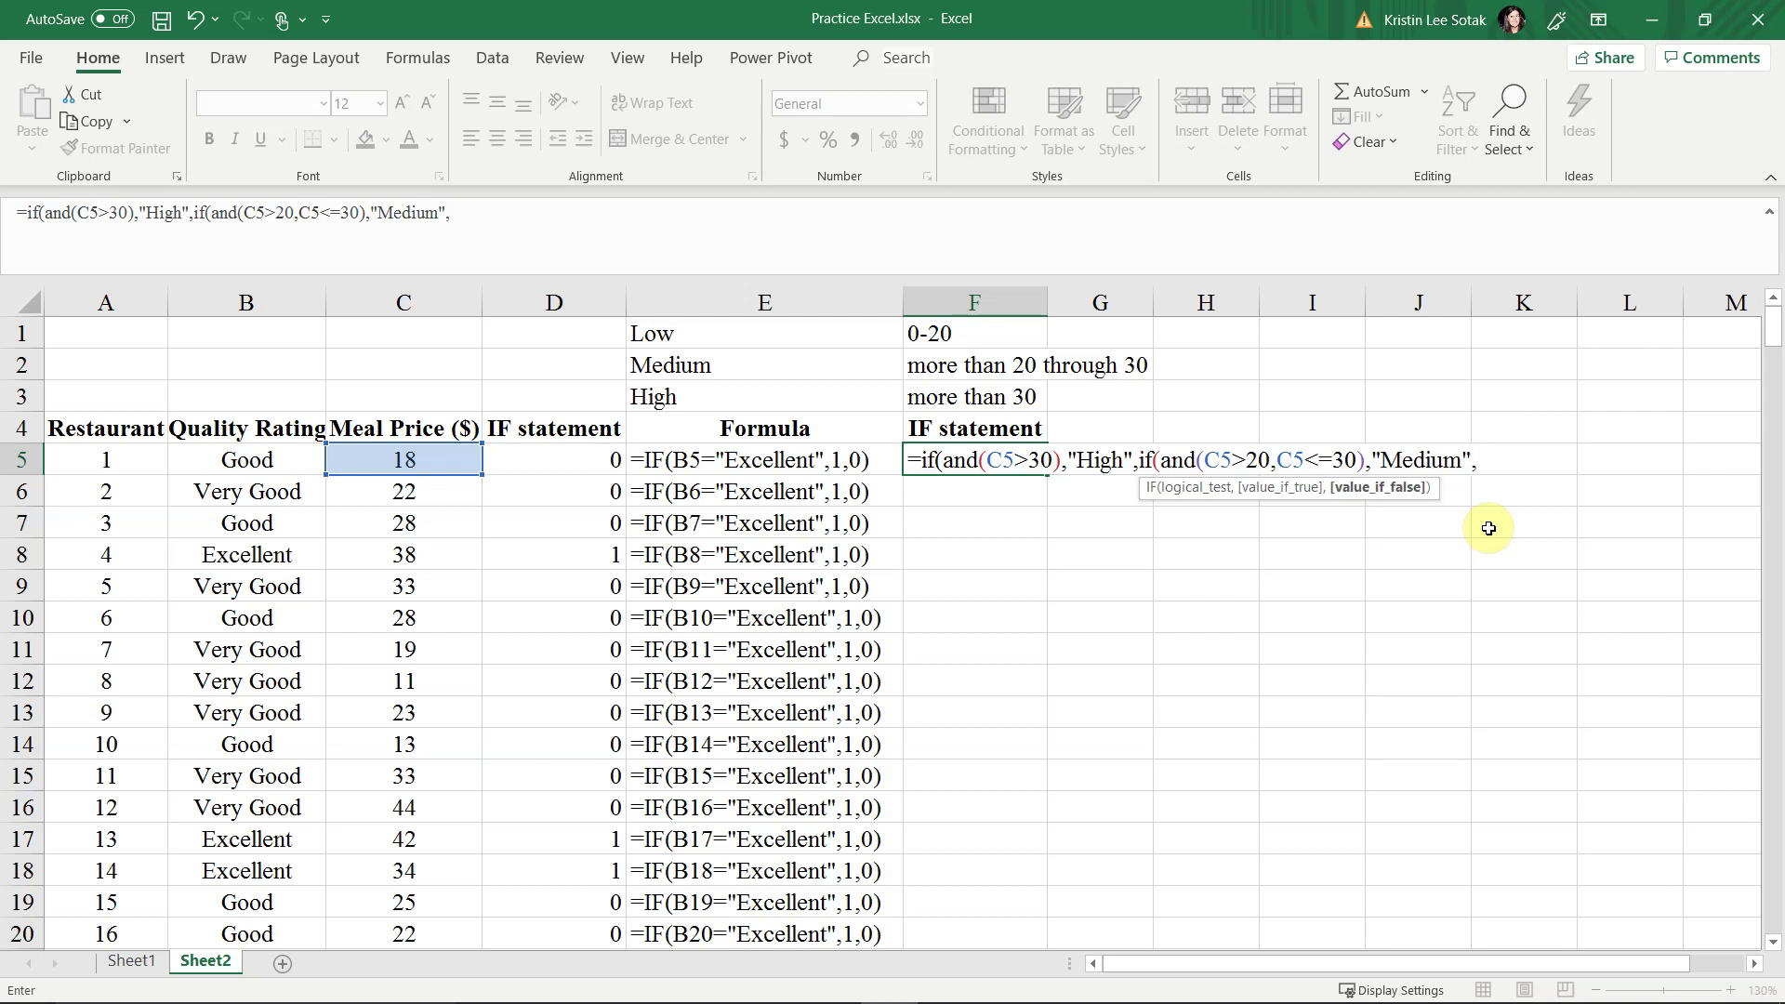
Nest a third IF in the F5 formula that returns "Low" when AND(C5>0,C5<=20) is true
{"action": "type", "text": "if(and"}
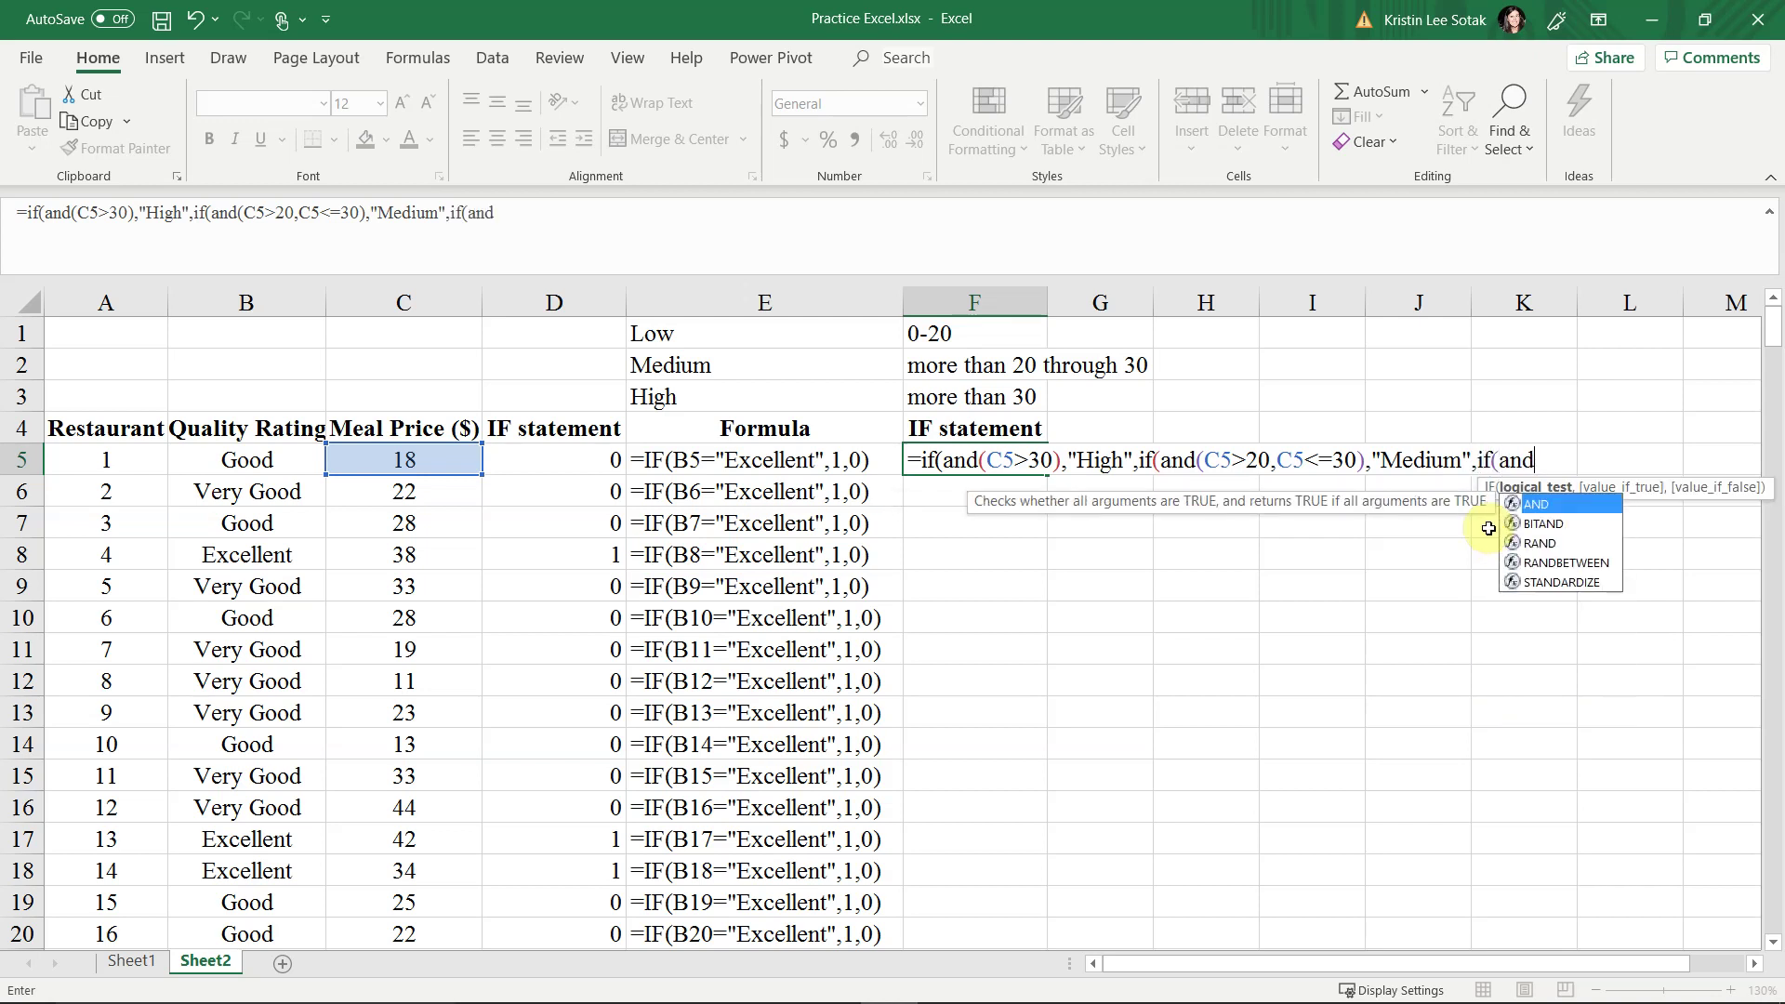
{"action": "type", "text": "("}
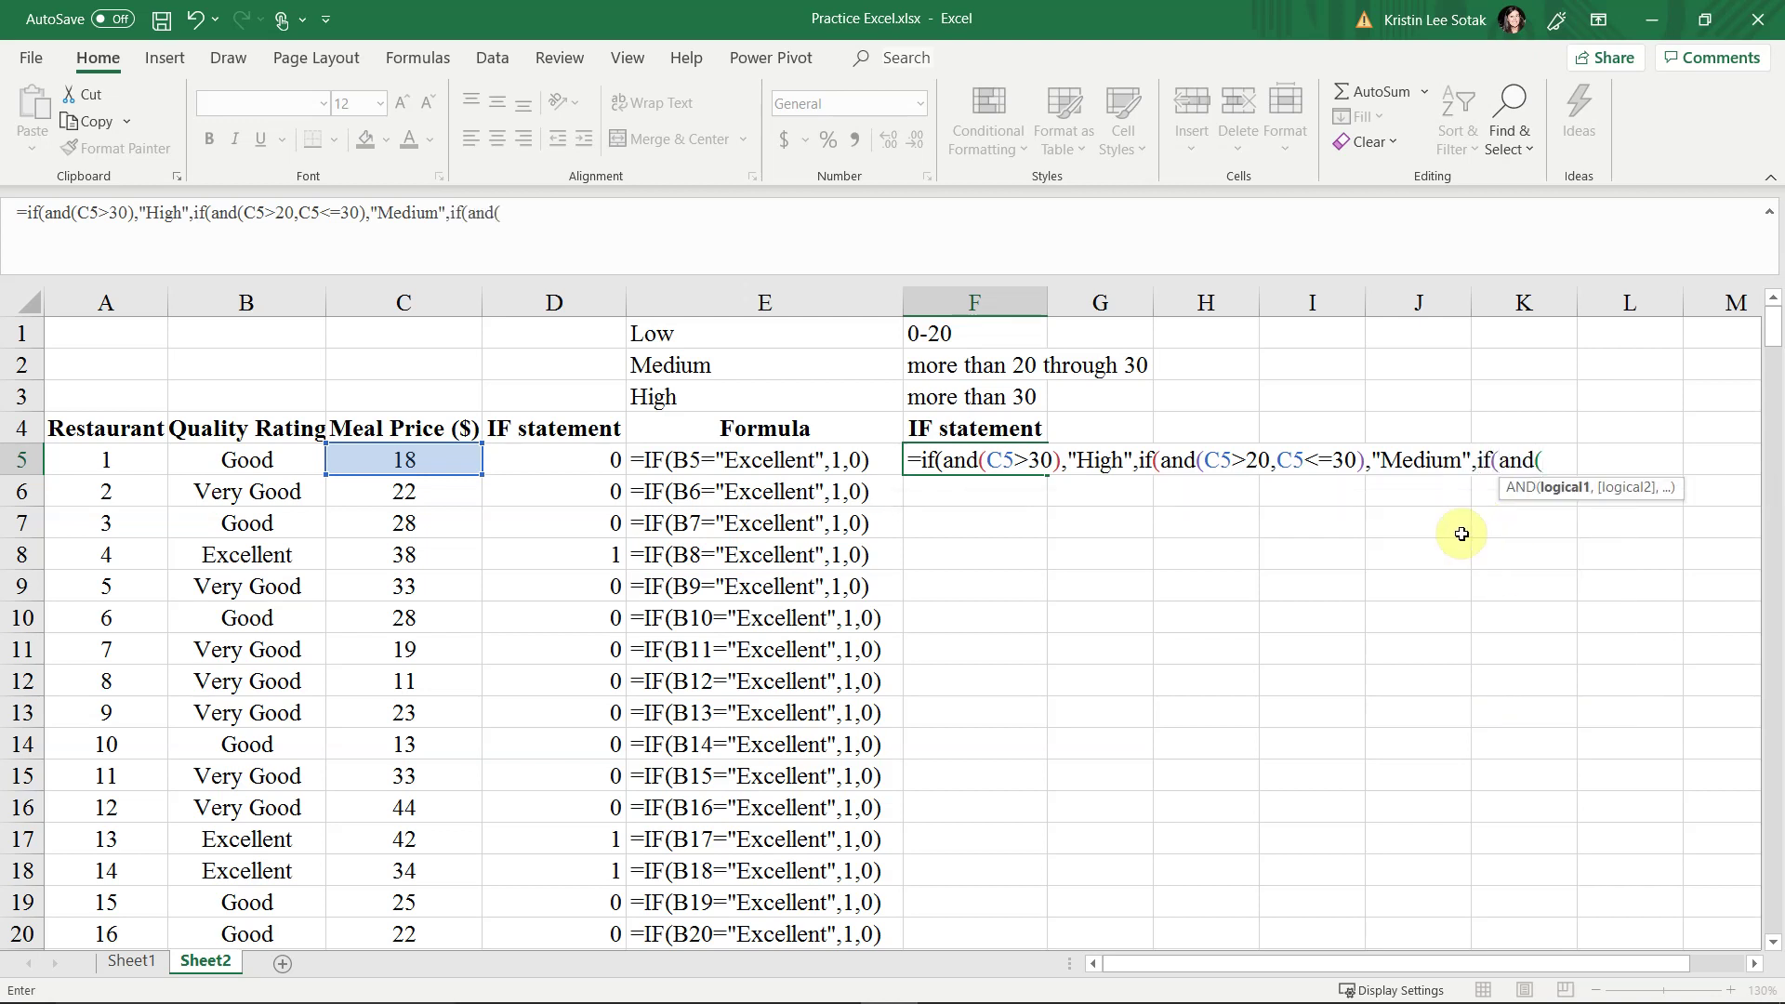
{"action": "left_click", "coordinate": [426, 459]}
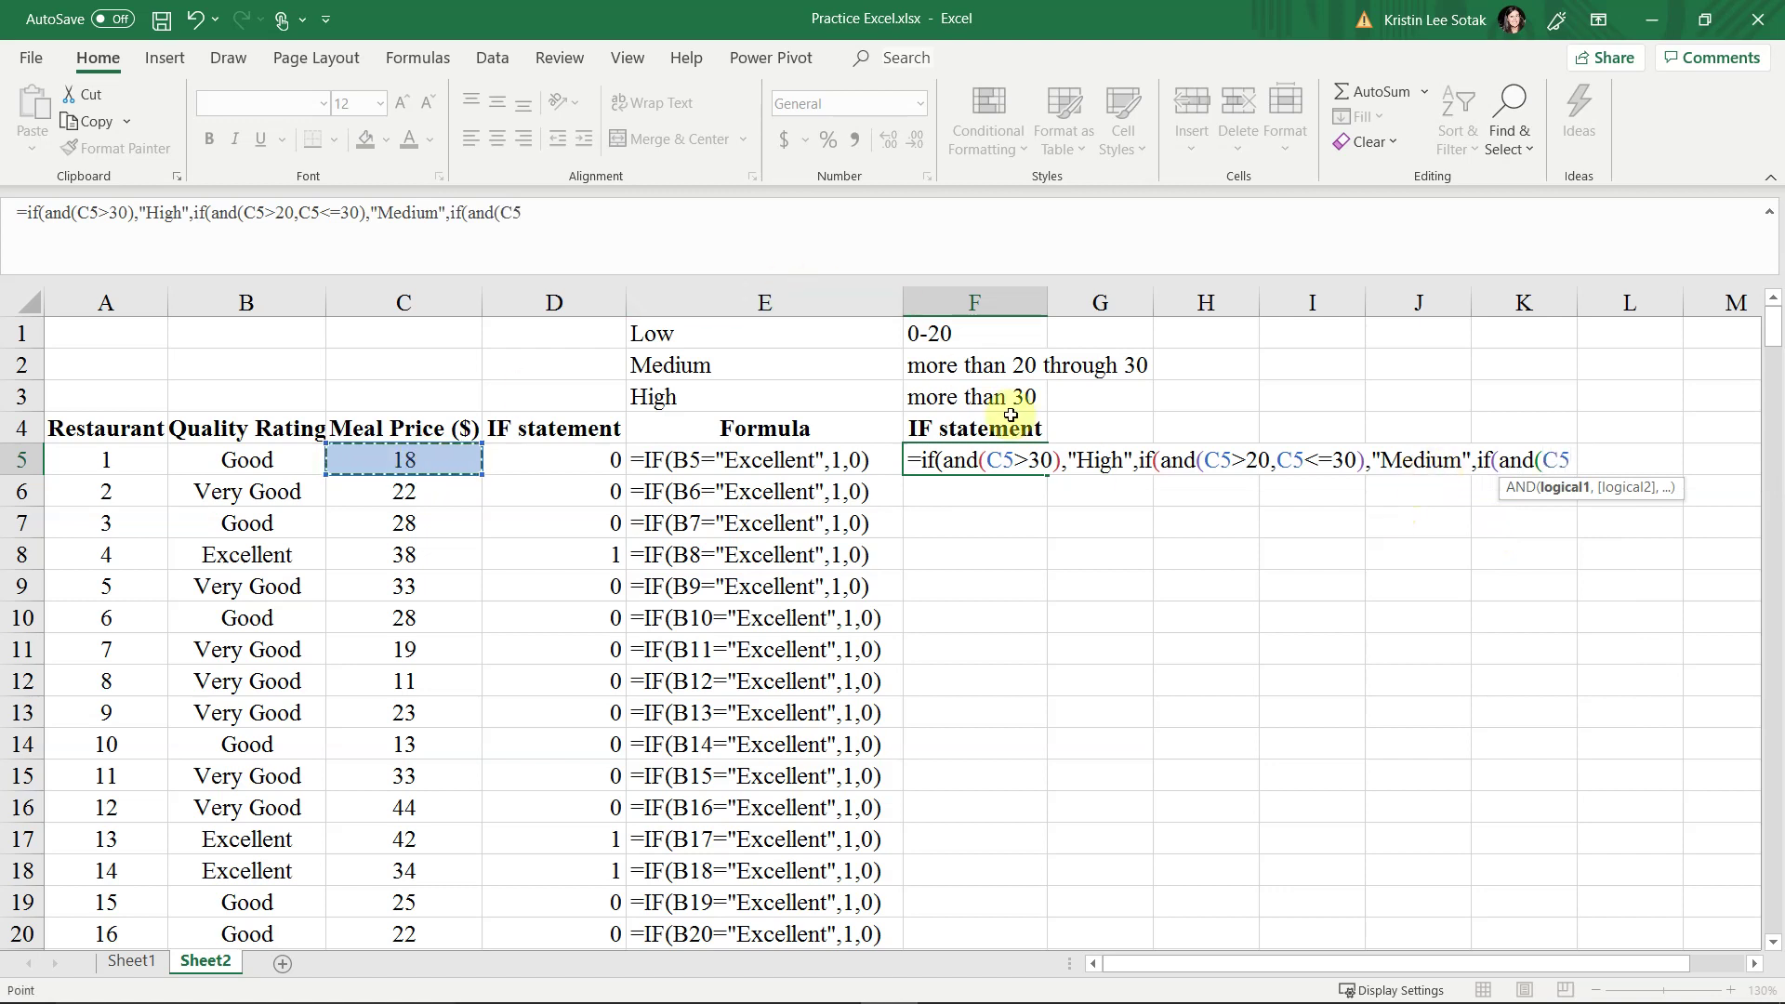
{"action": "type", "text": ">0"}
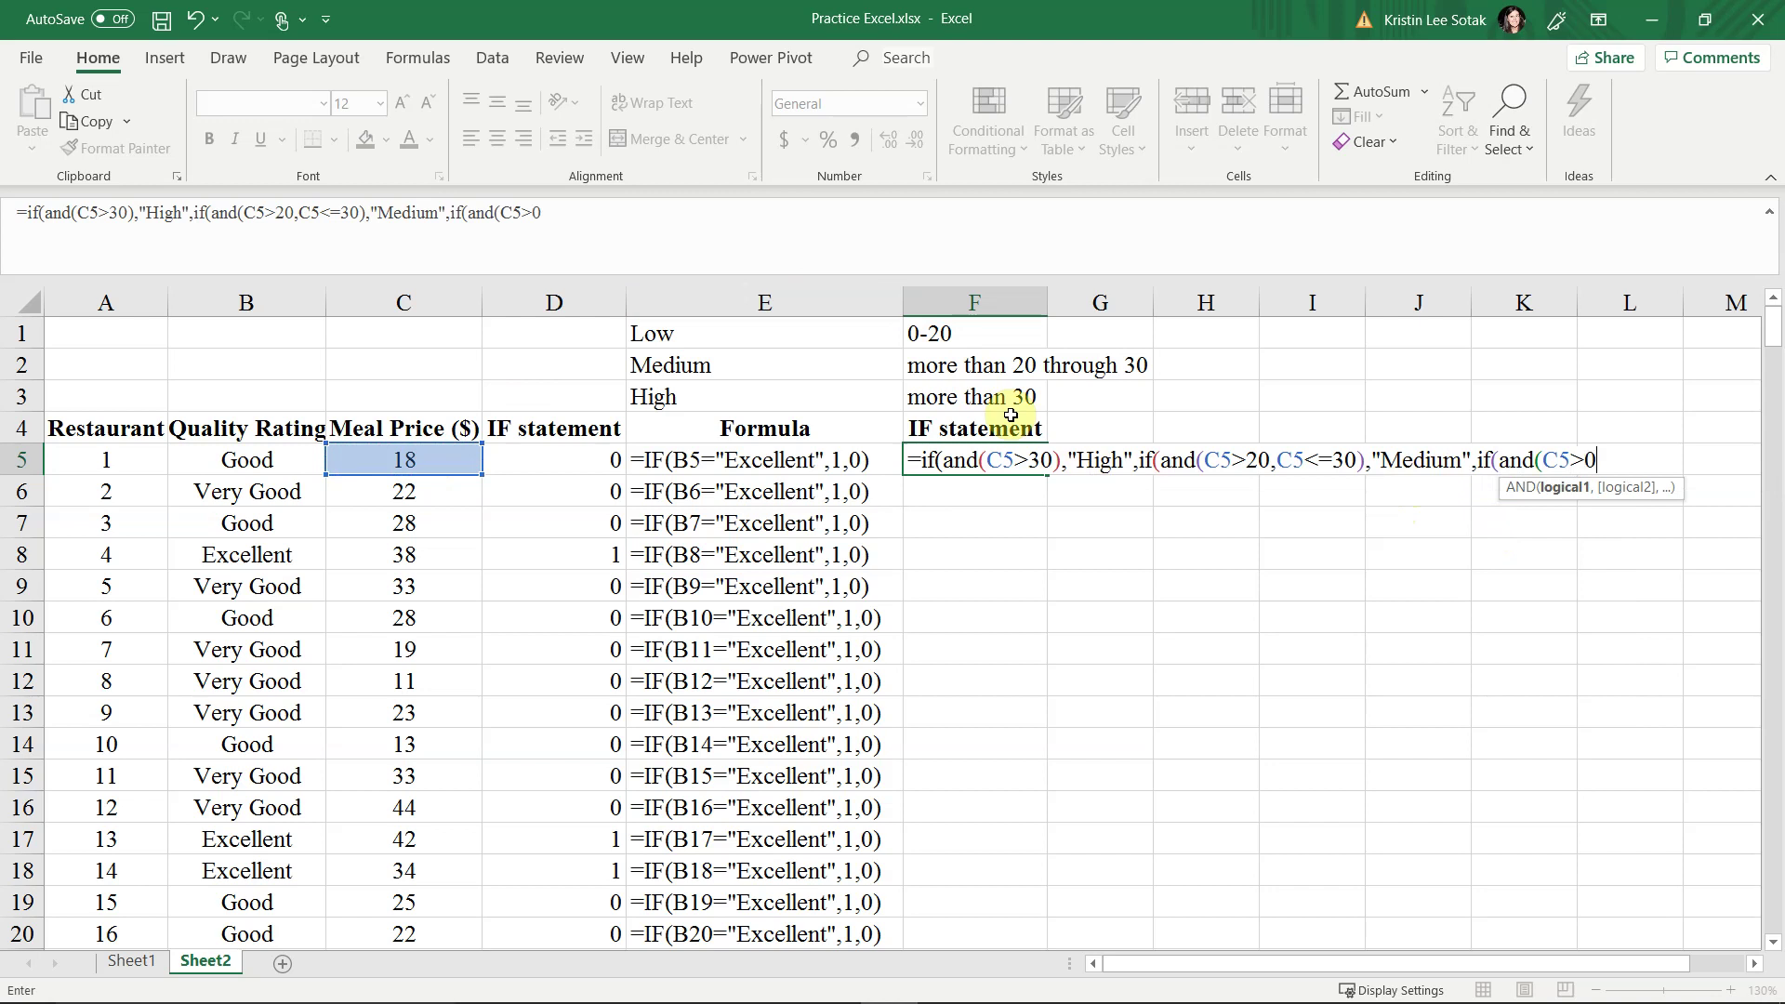
{"action": "type", "text": ","}
{"action": "left_click", "coordinate": [439, 459]}
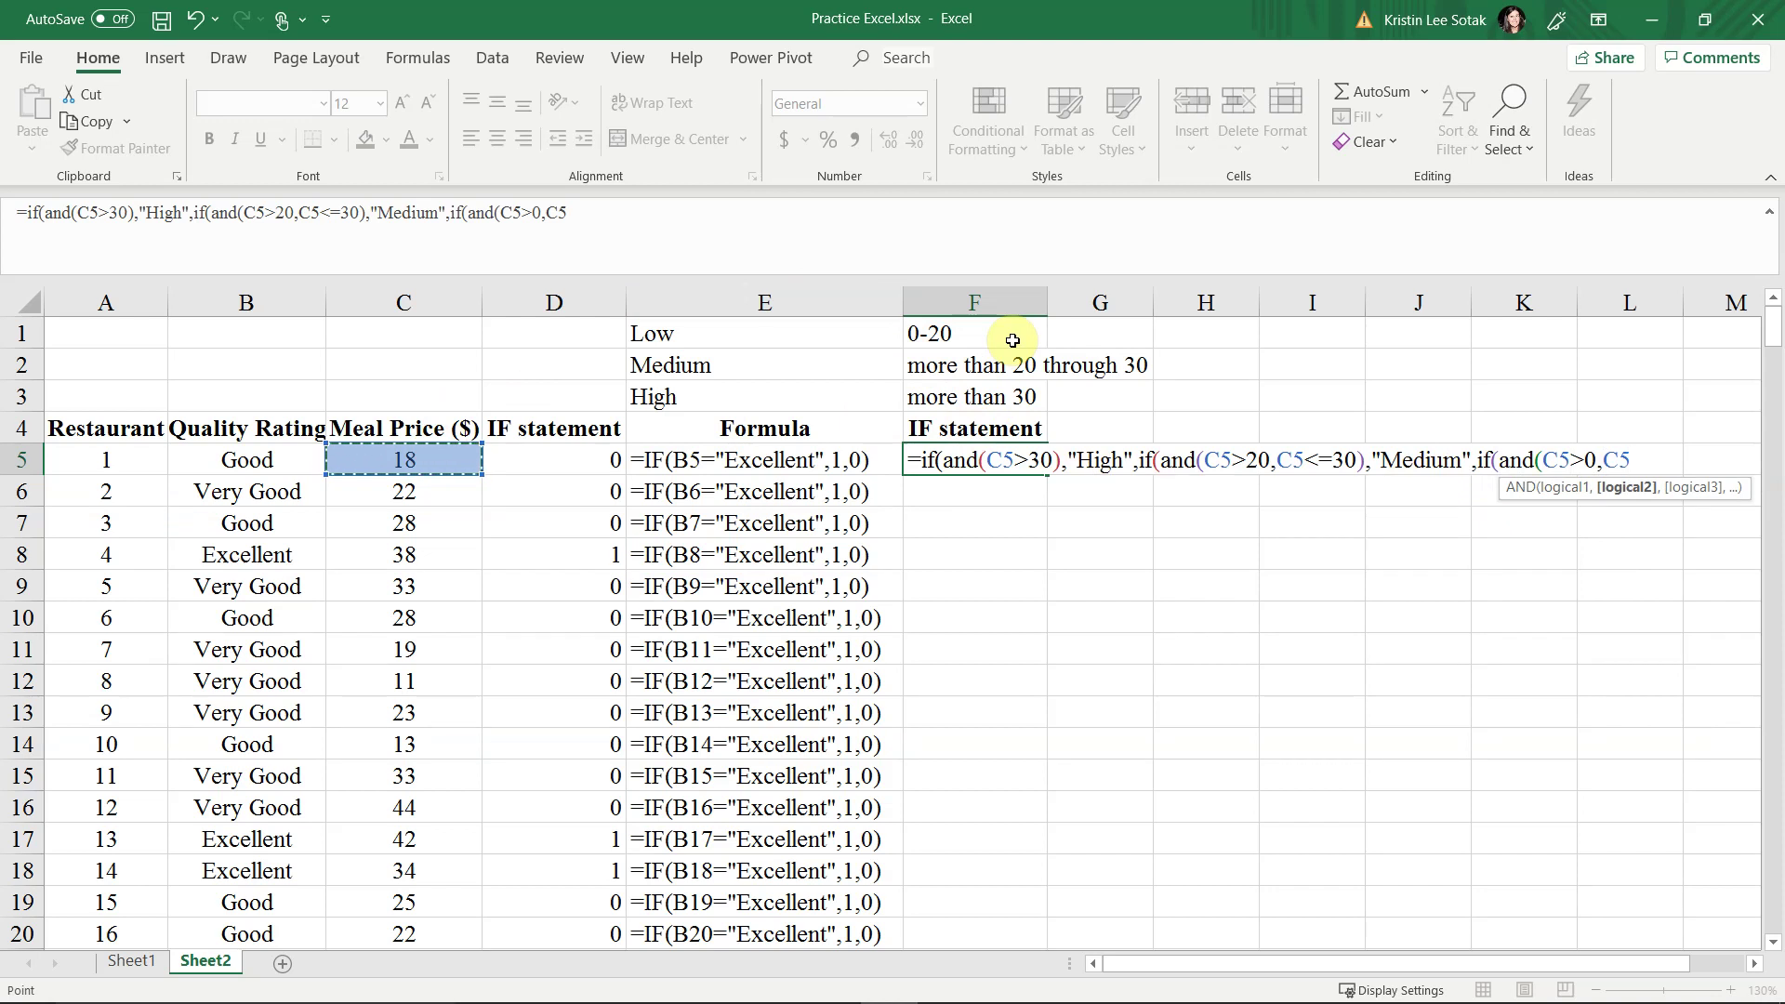
{"action": "type", "text": "<="}
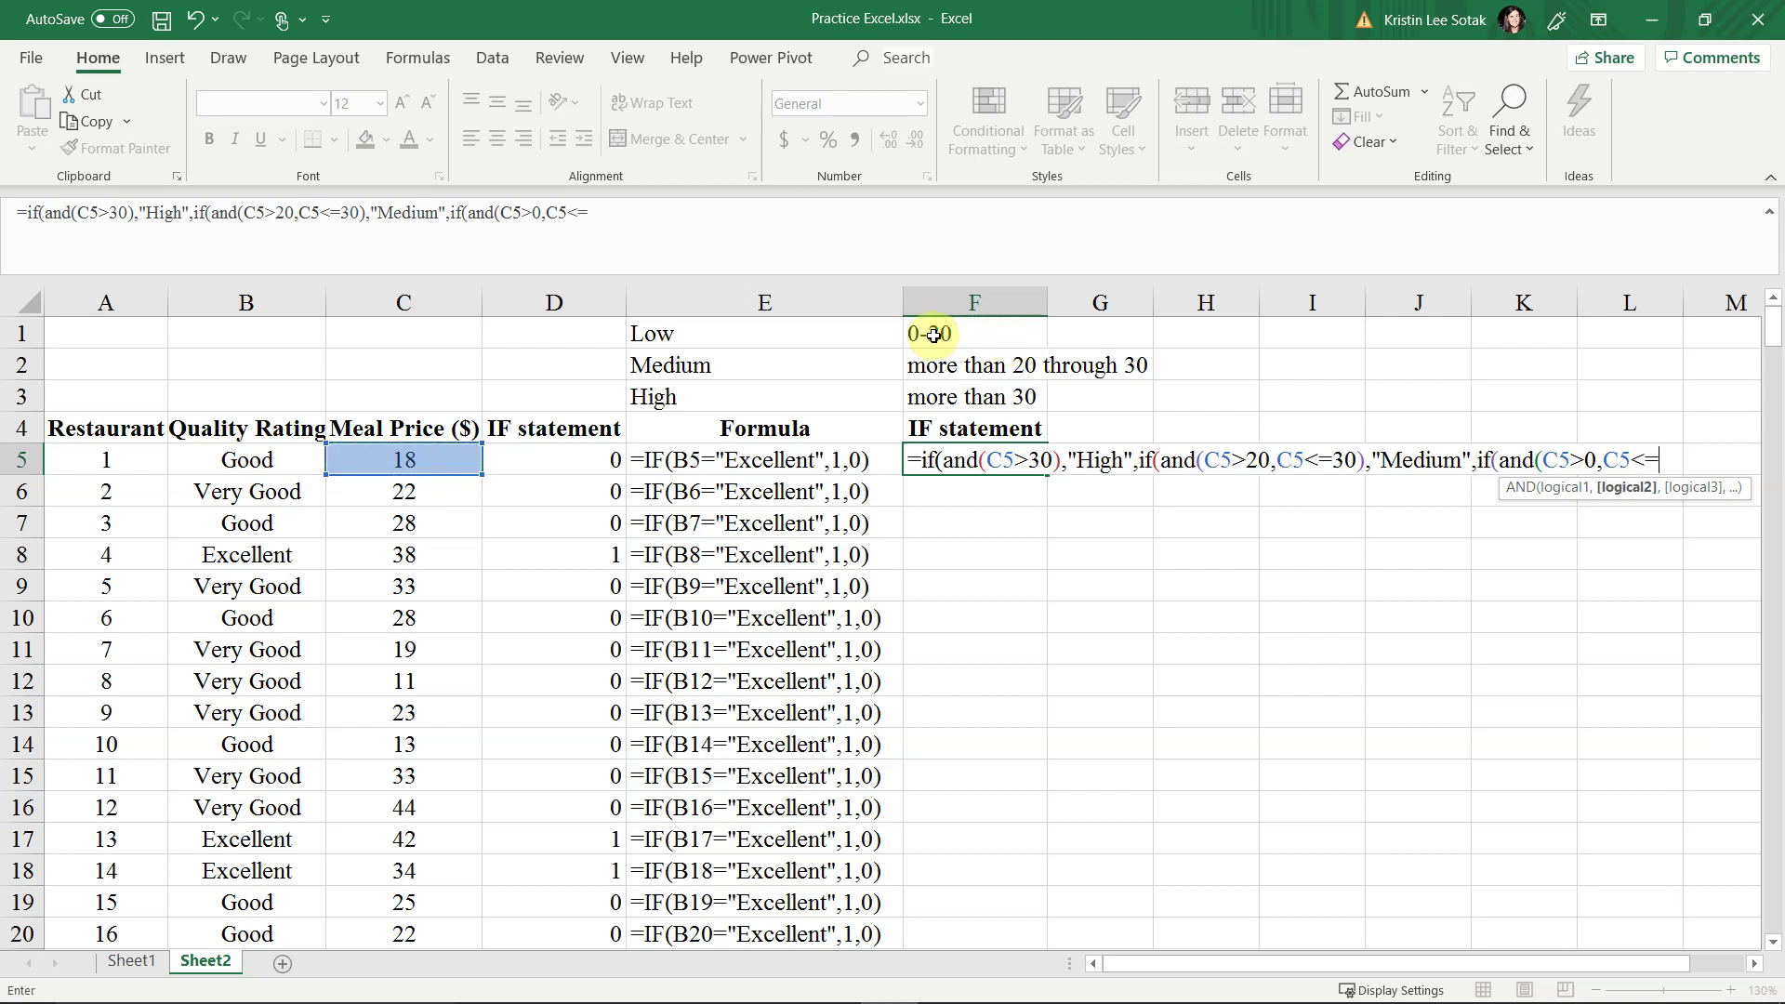
{"action": "type", "text": "20"}
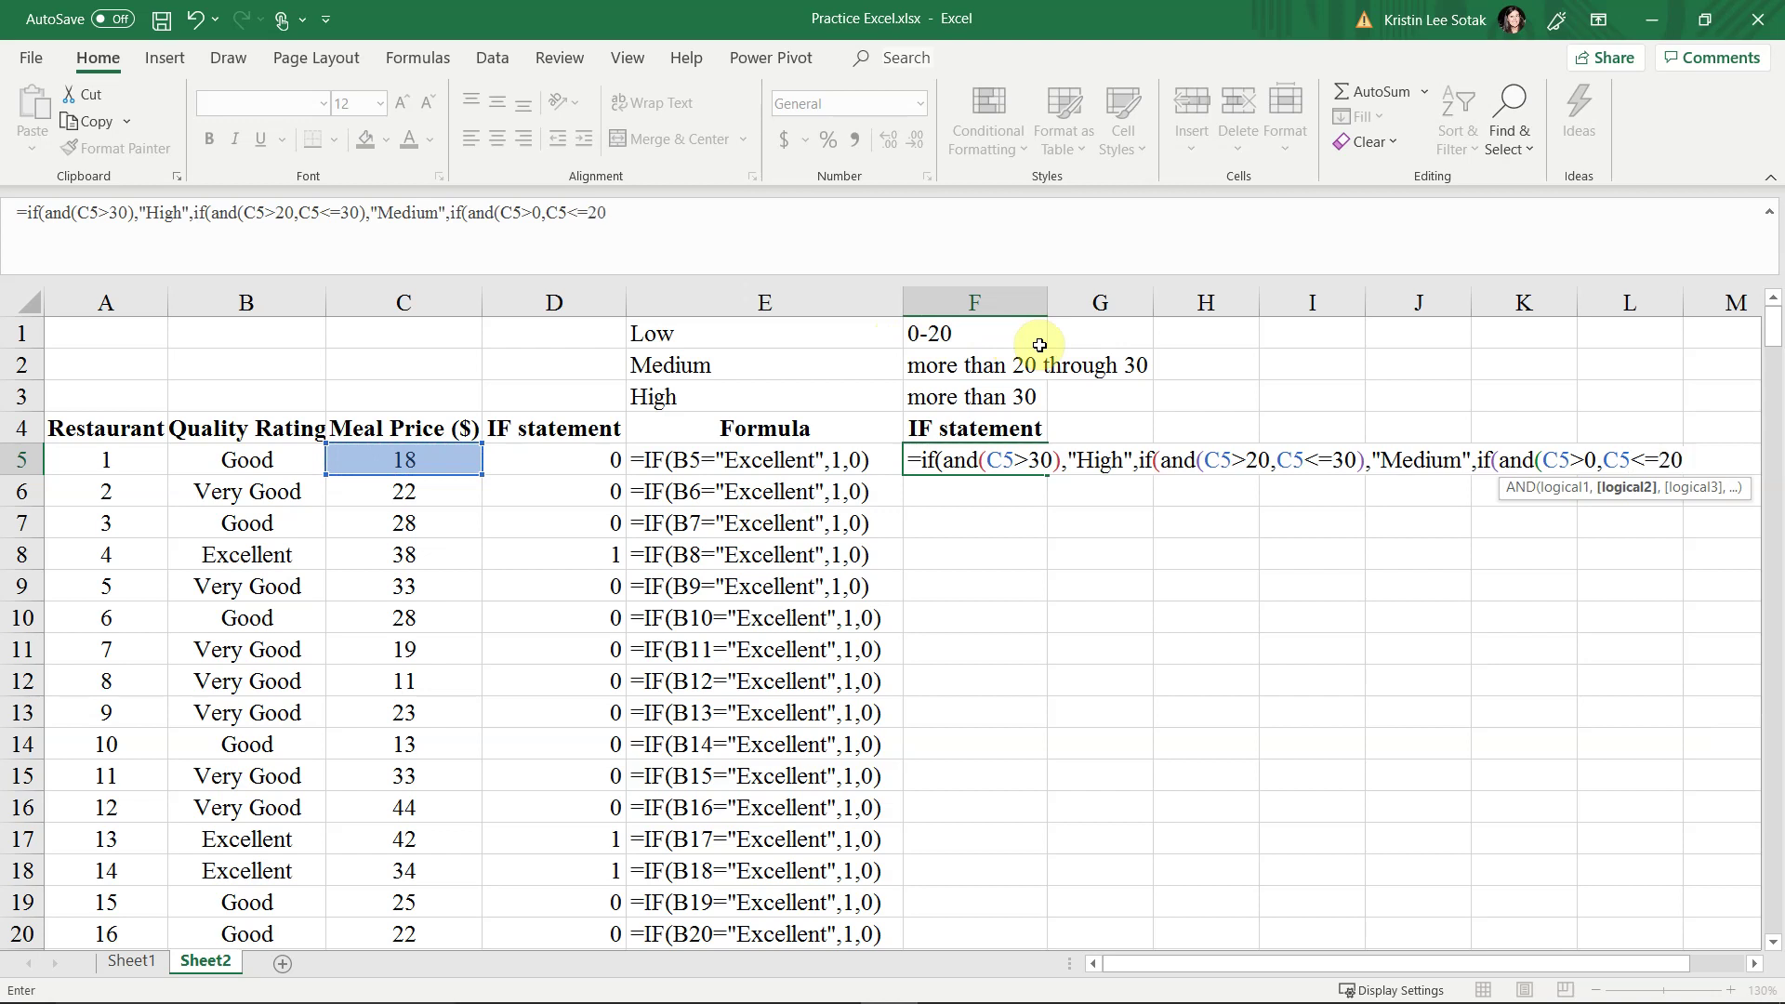
{"action": "type", "text": ") "}
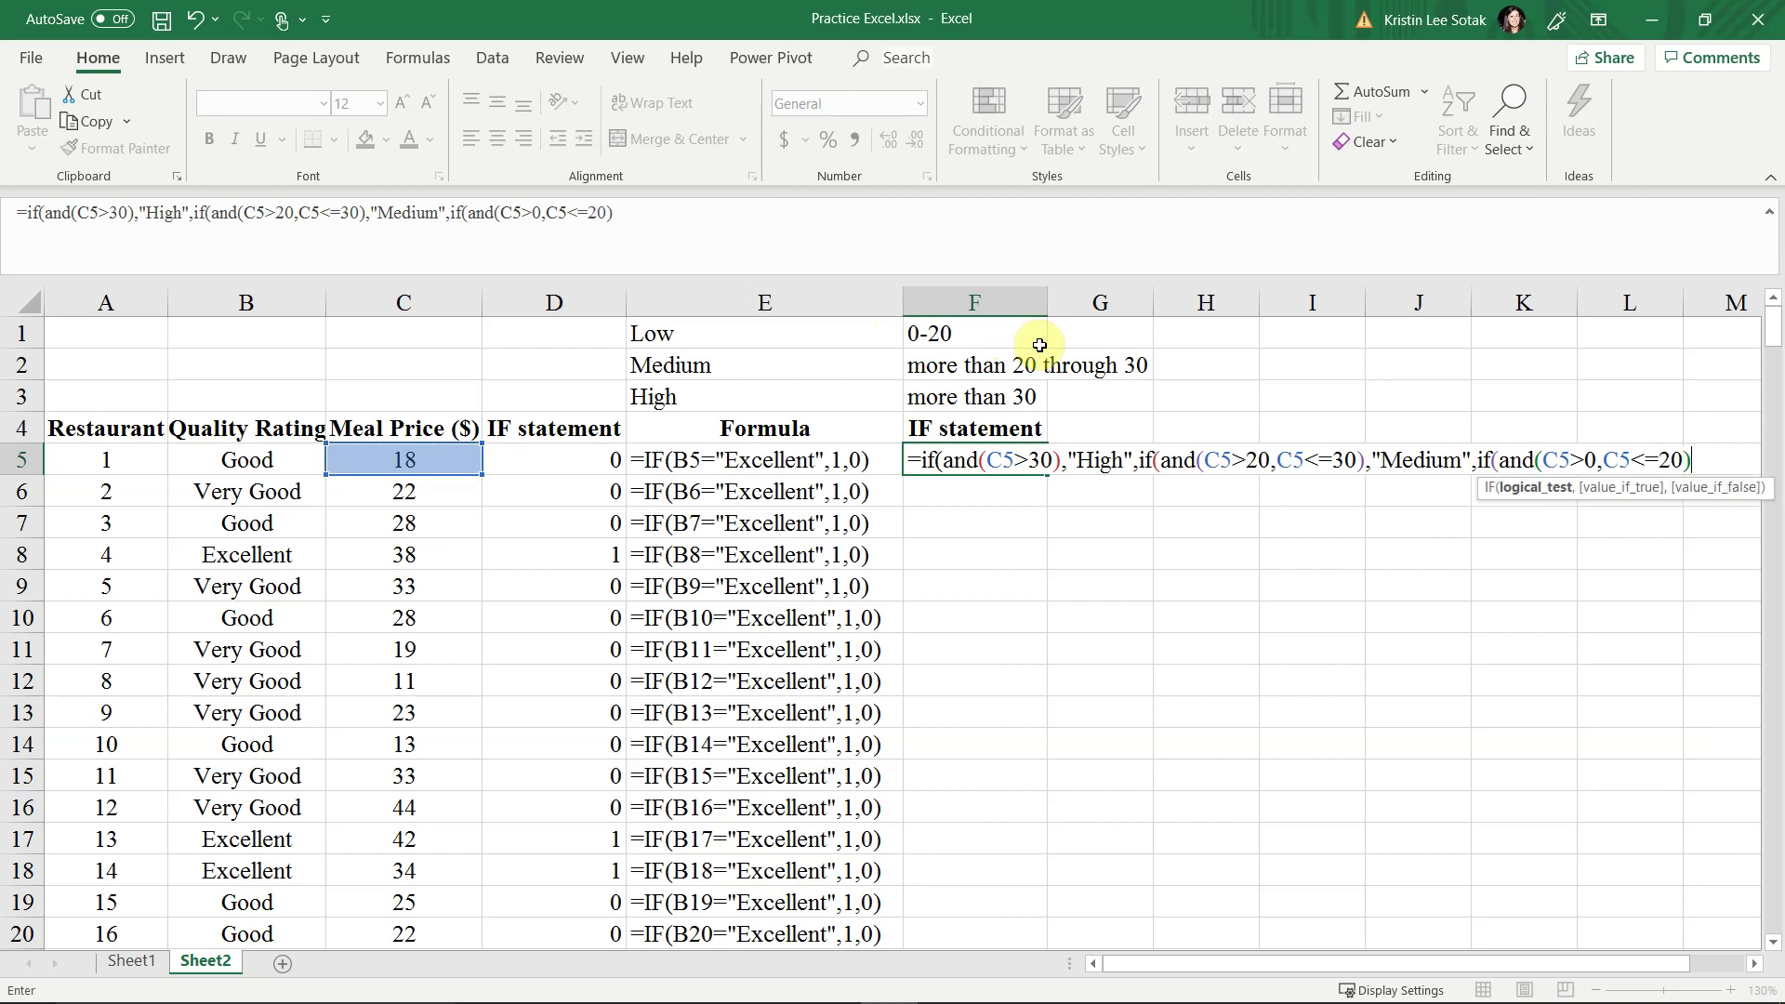
{"action": "type", "text": ",\"Low\""}
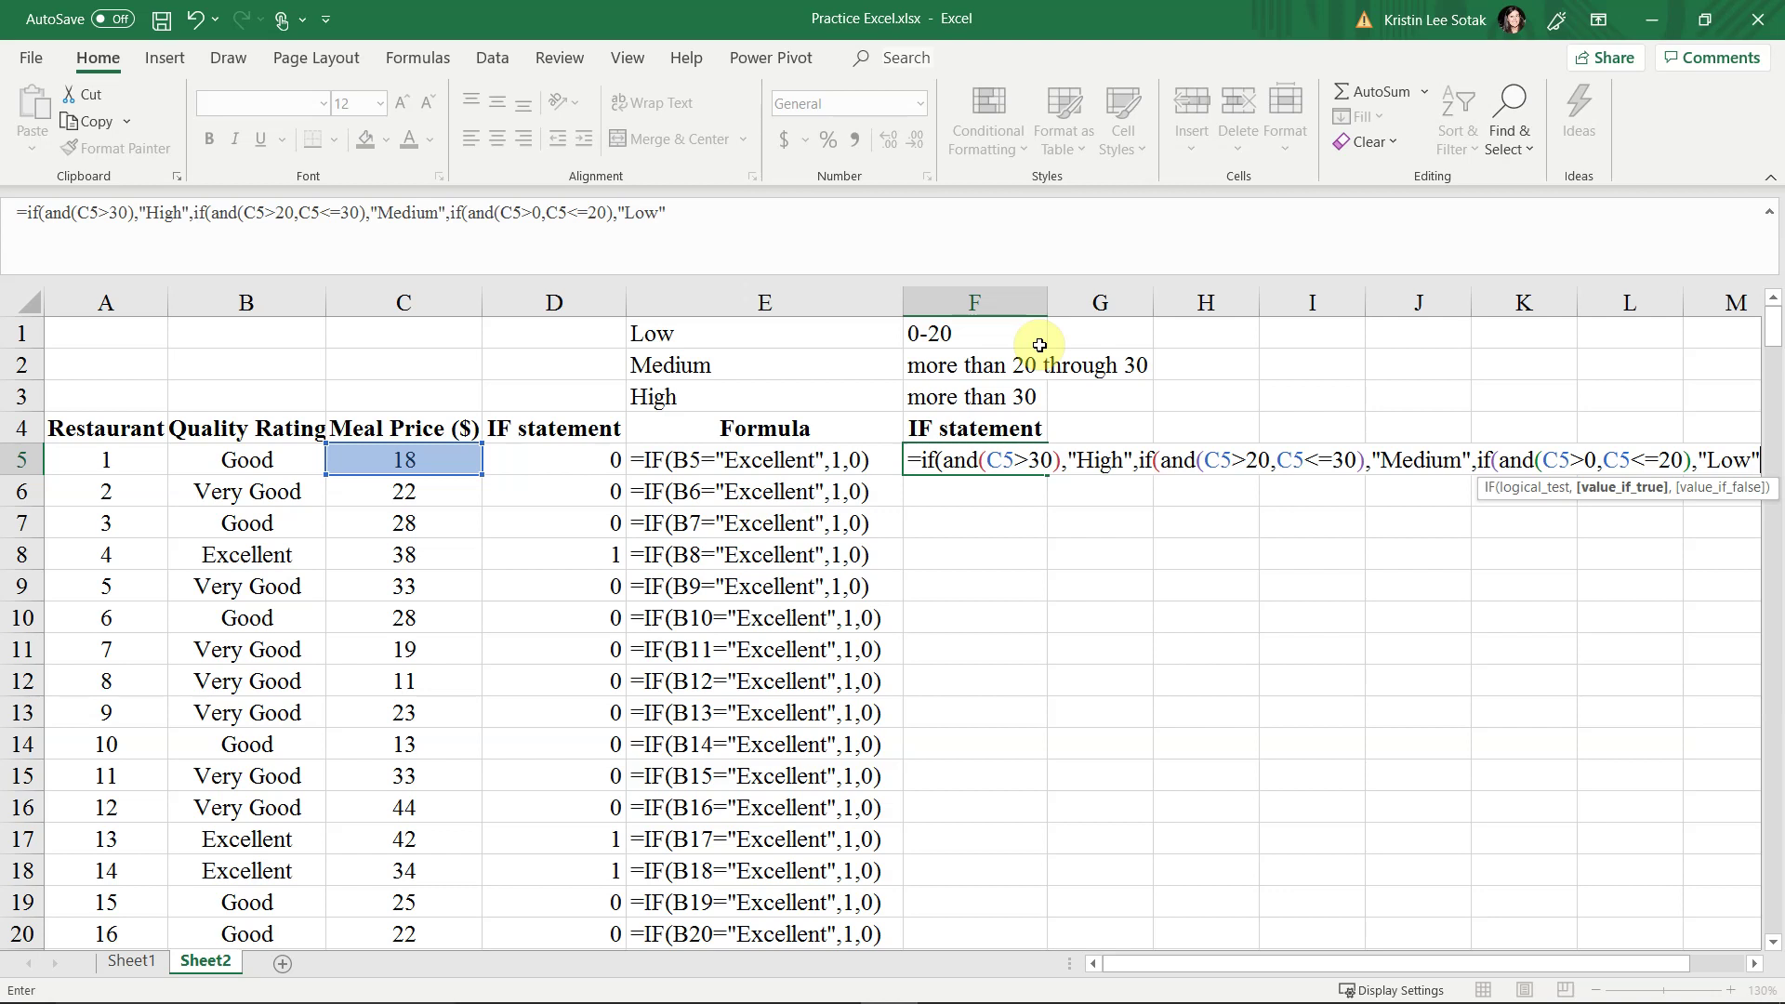
Complete the F5 formula by closing all three nested IFs, and fill it down column F through row 304
{"action": "type", "text": ")"}
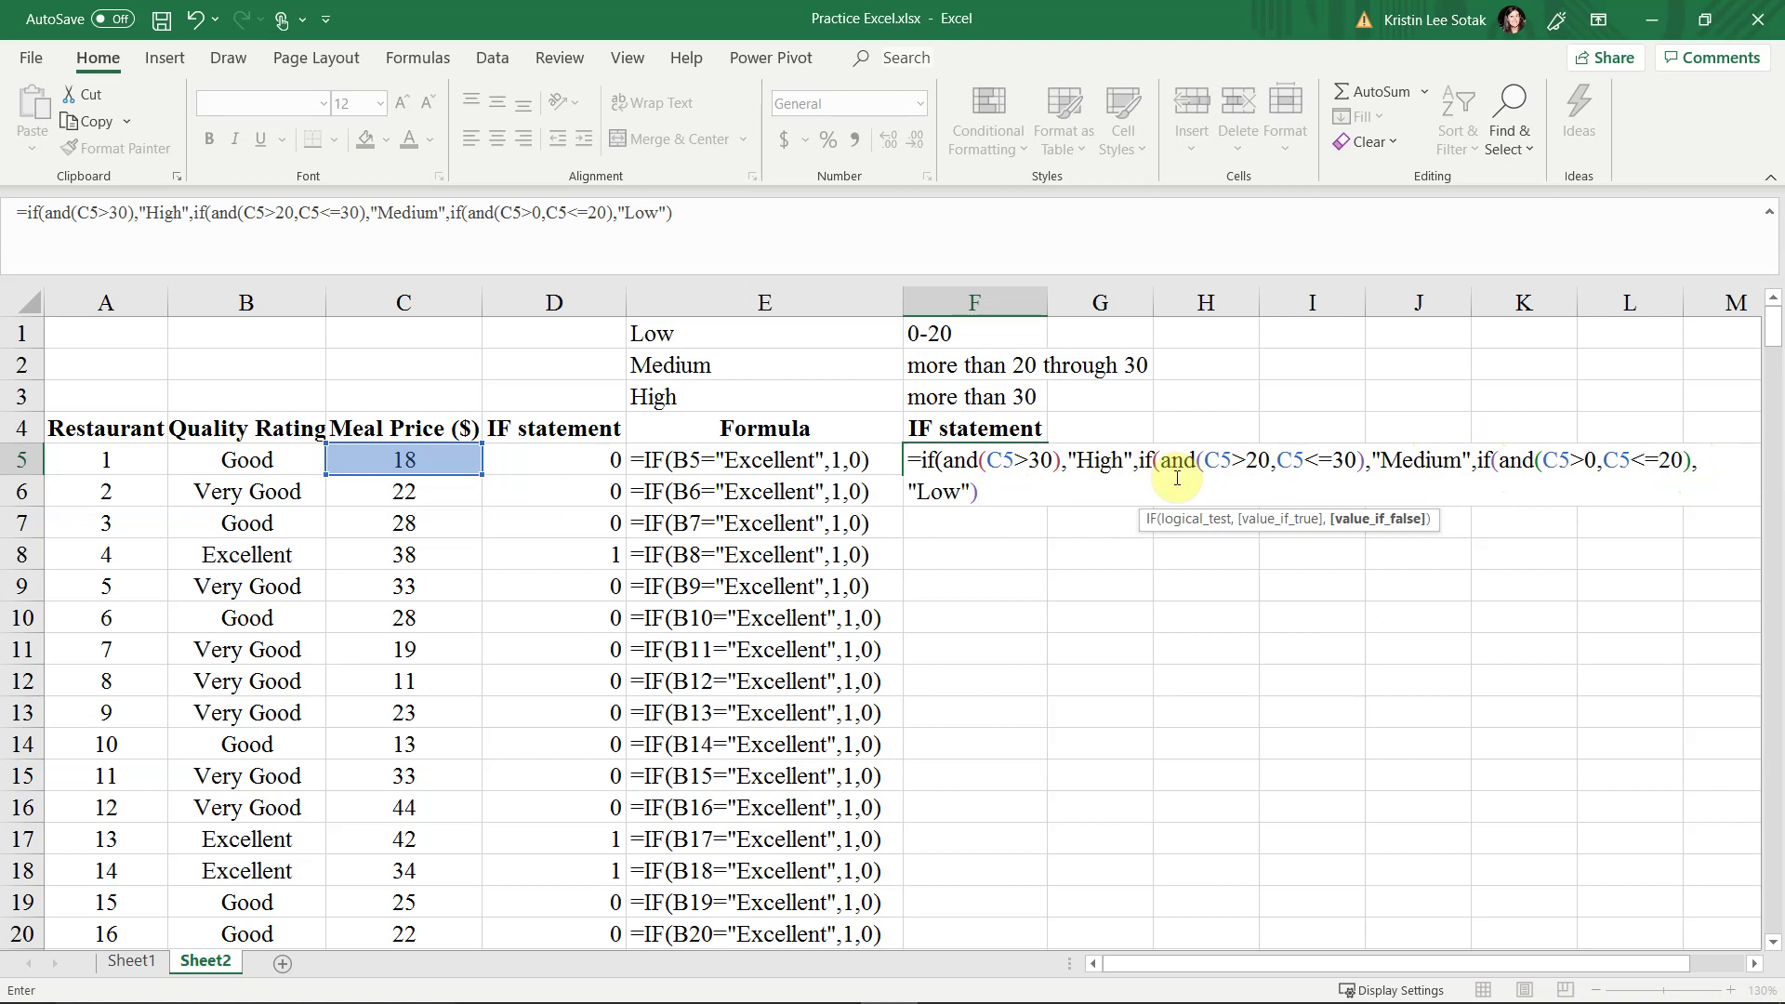
{"action": "type", "text": ")"}
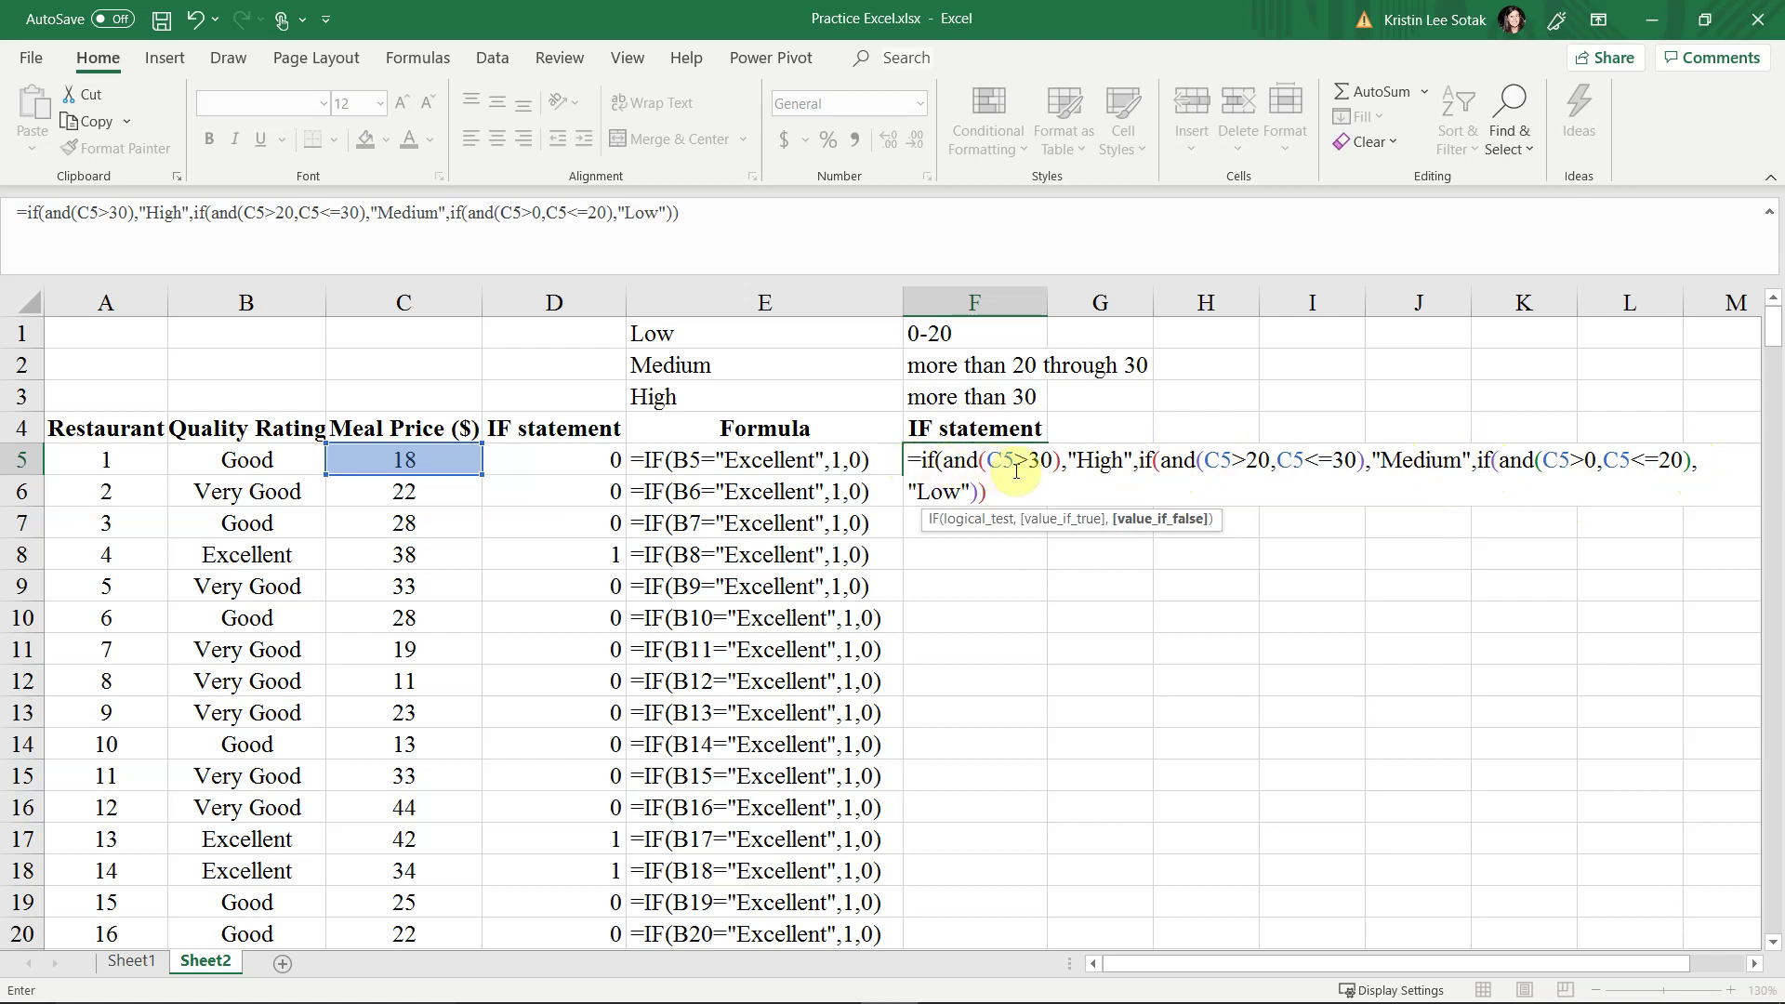
{"action": "type", "text": ")"}
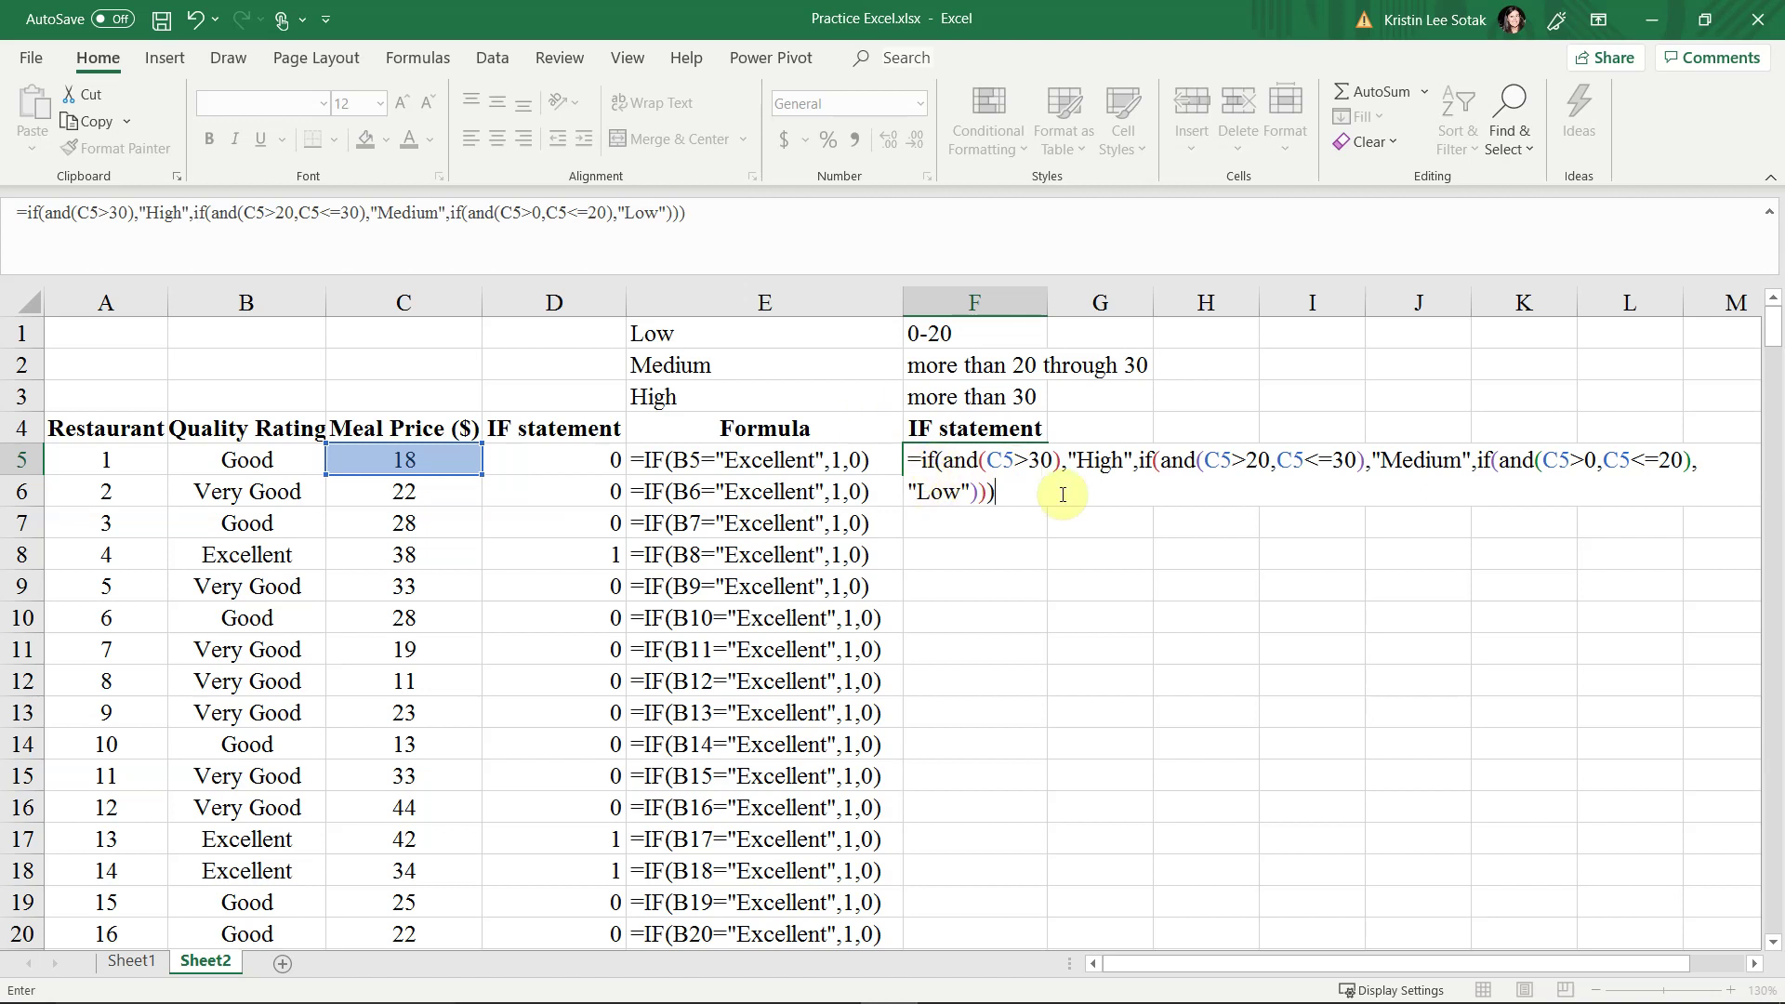
{"action": "key", "text": "Return"}
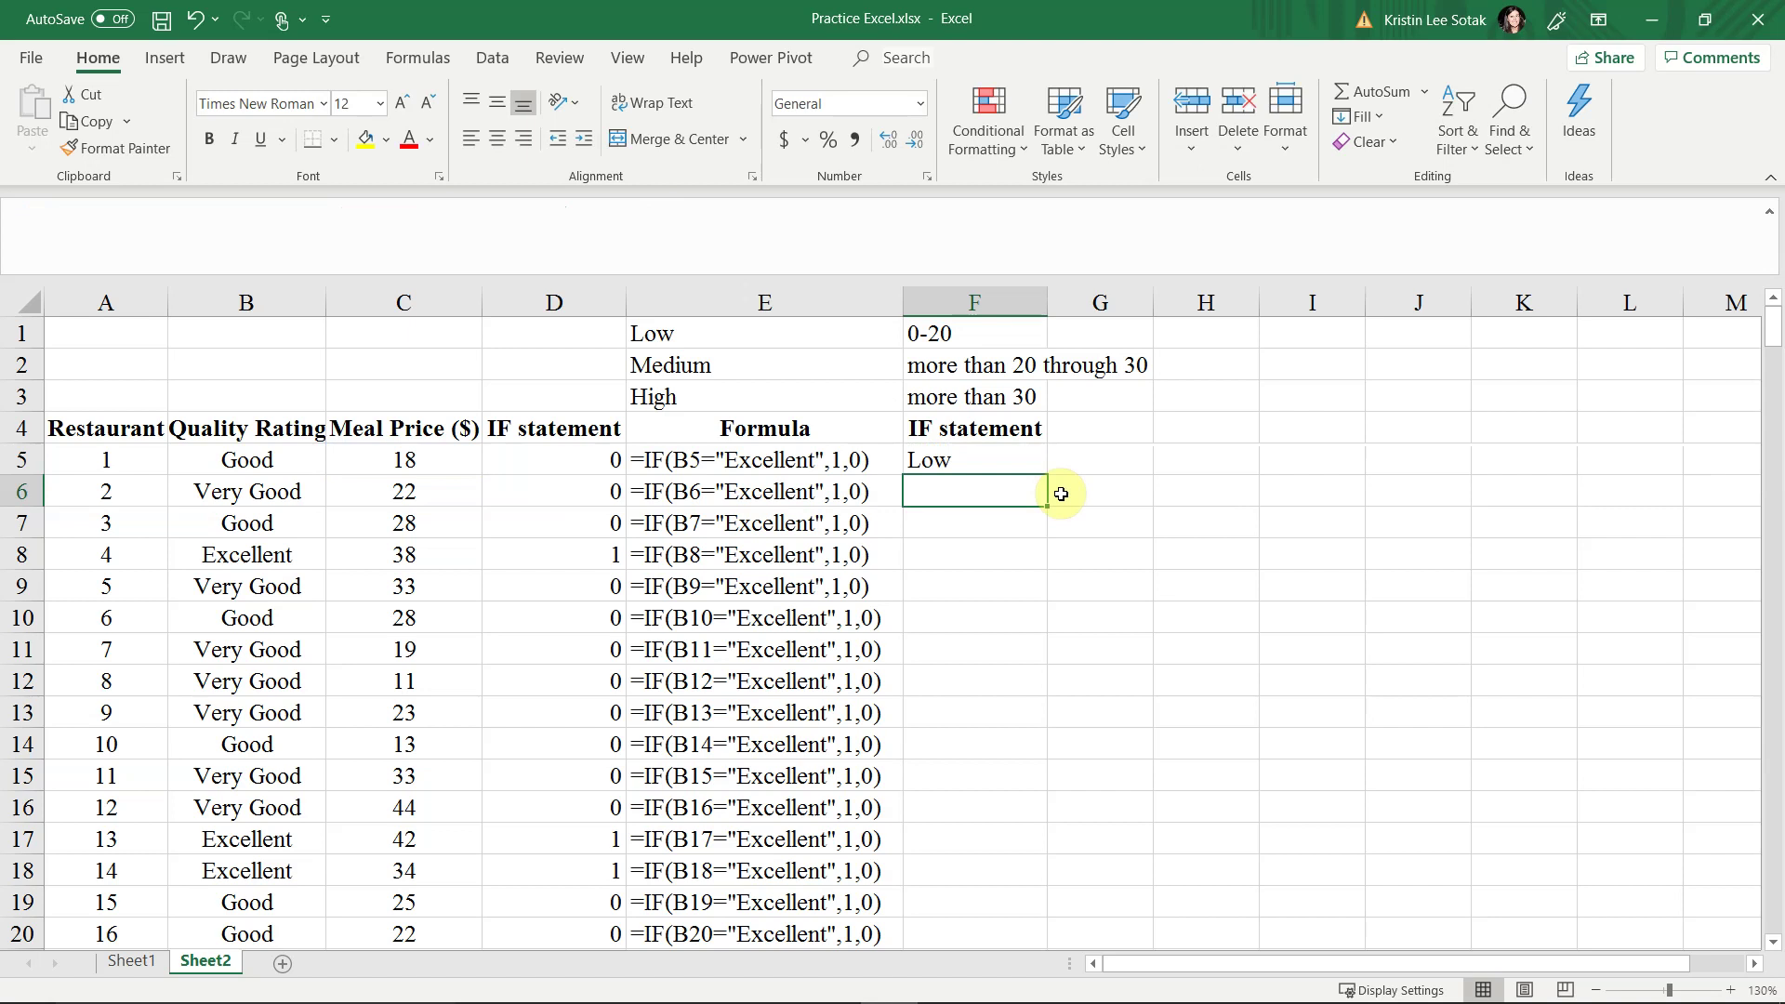
{"action": "key", "text": "Up"}
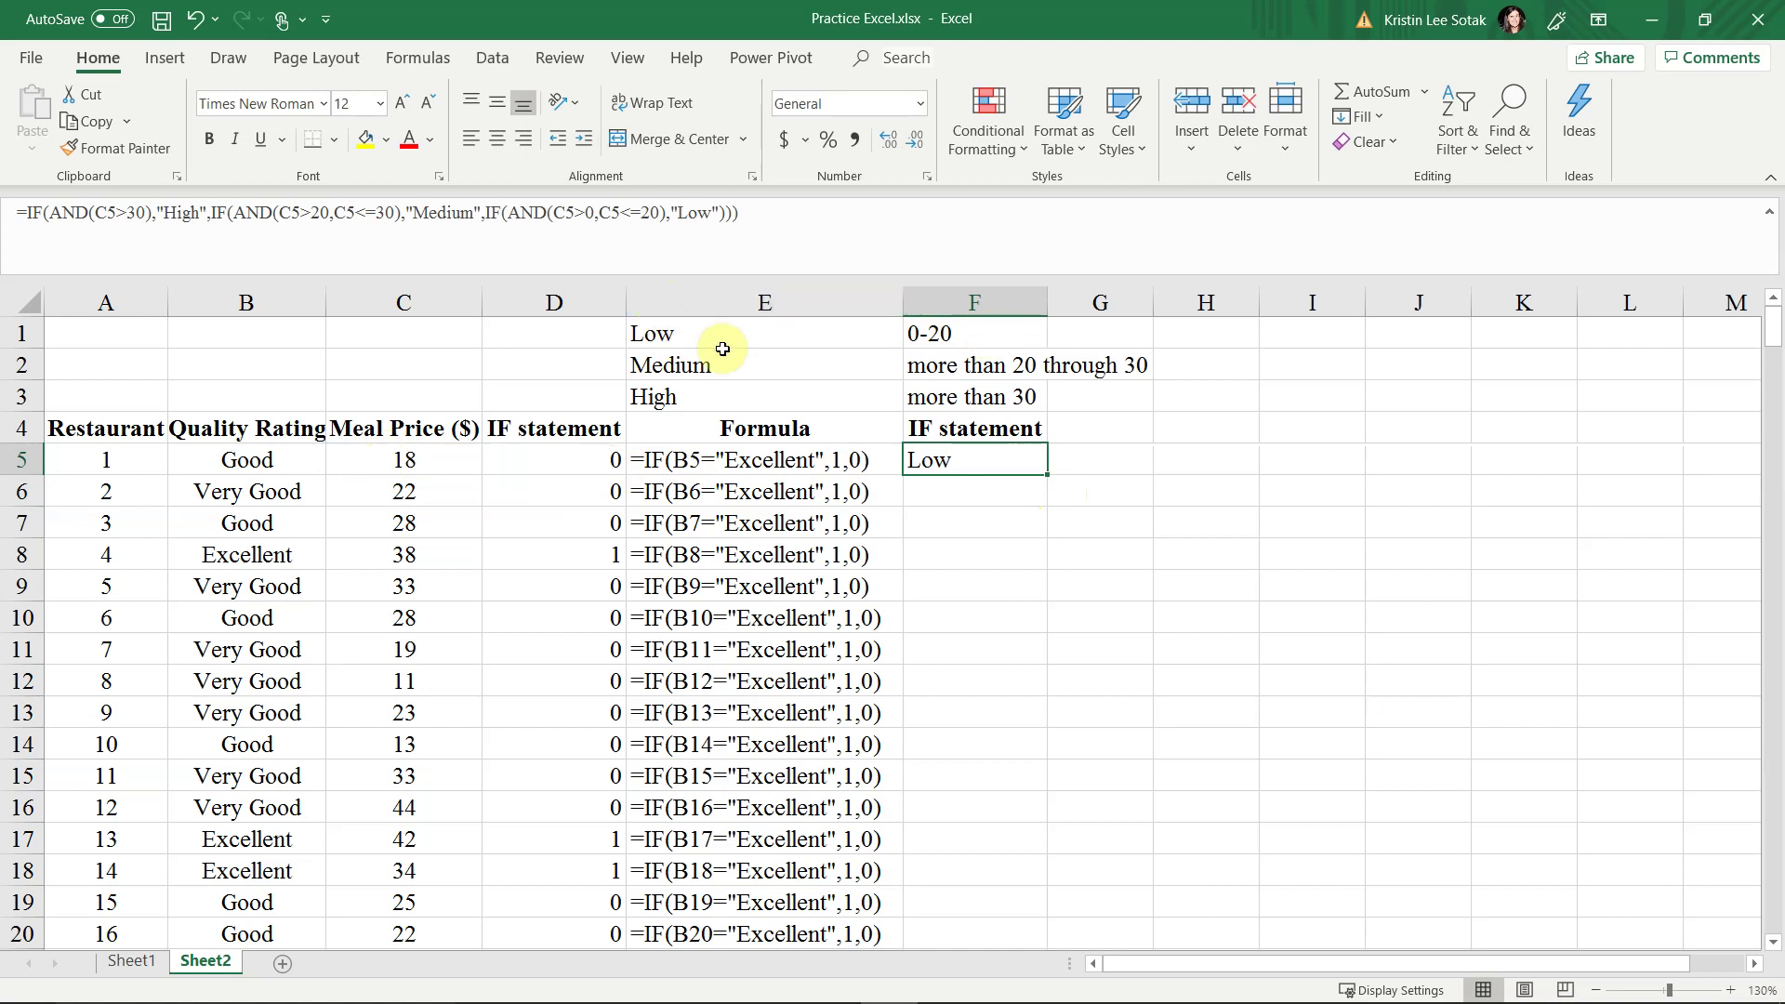
{"action": "double_click", "coordinate": [1048, 476]}
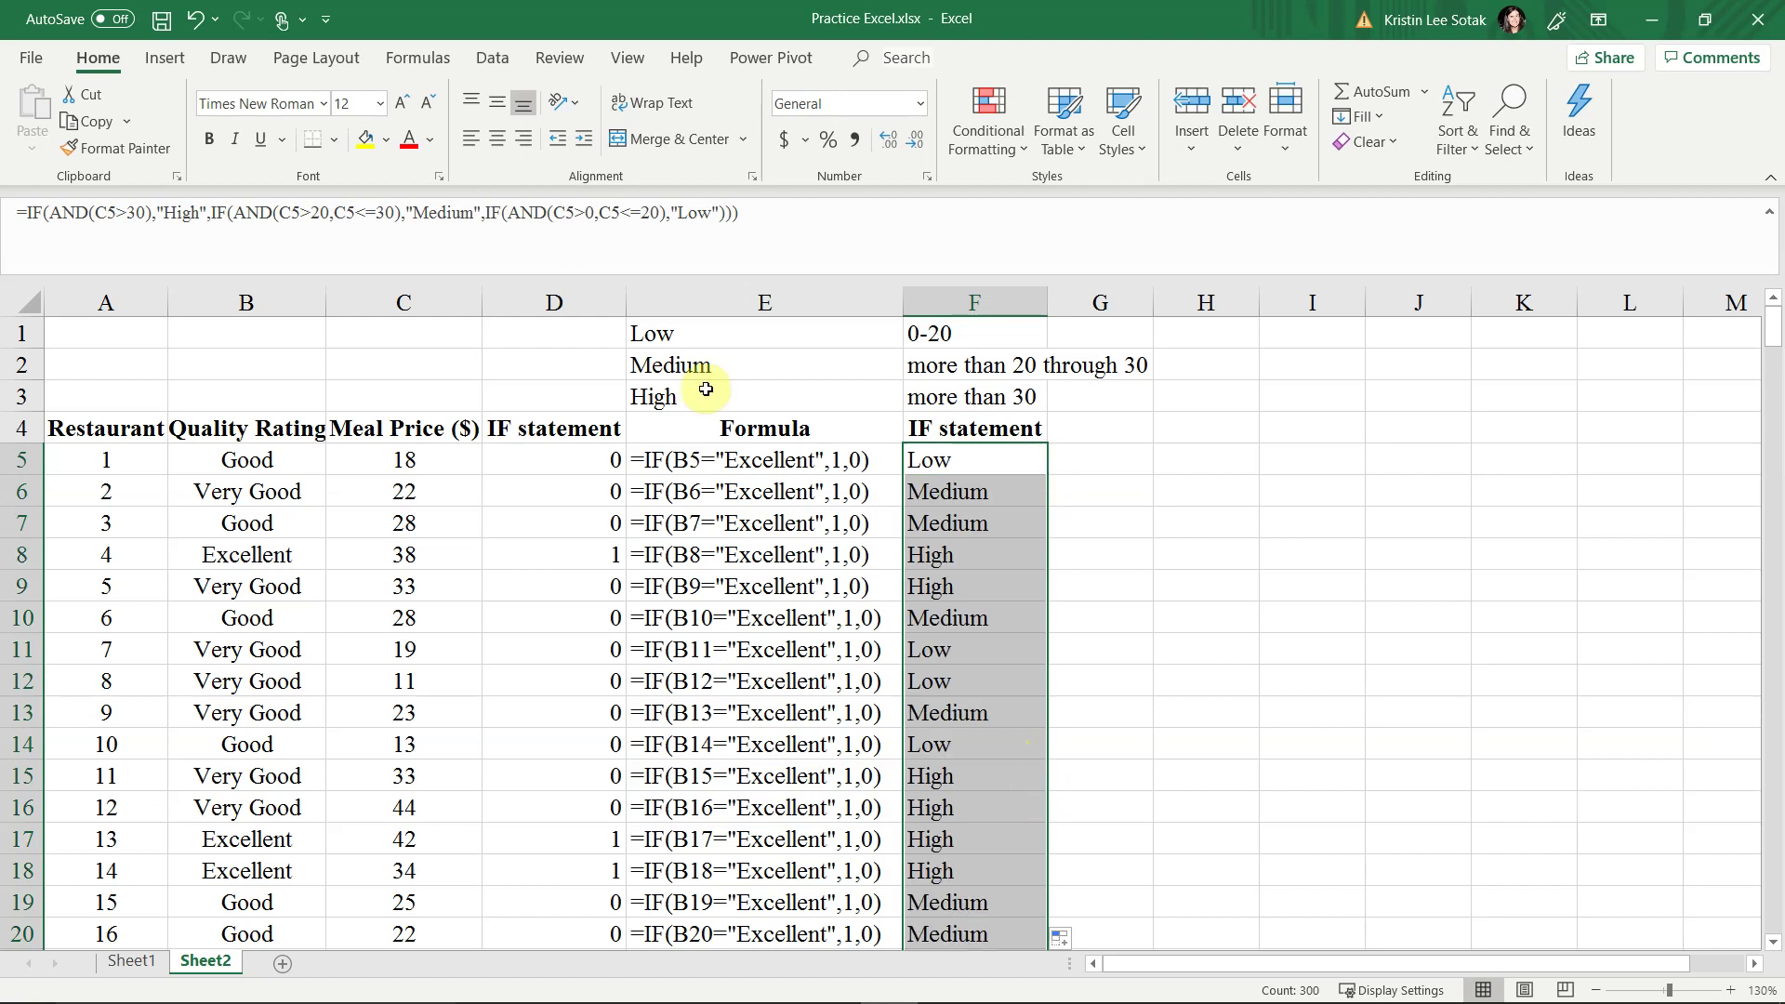
Check the Low, Medium and High labels in column F against the meal prices in column C
{"action": "left_click", "coordinate": [1007, 498]}
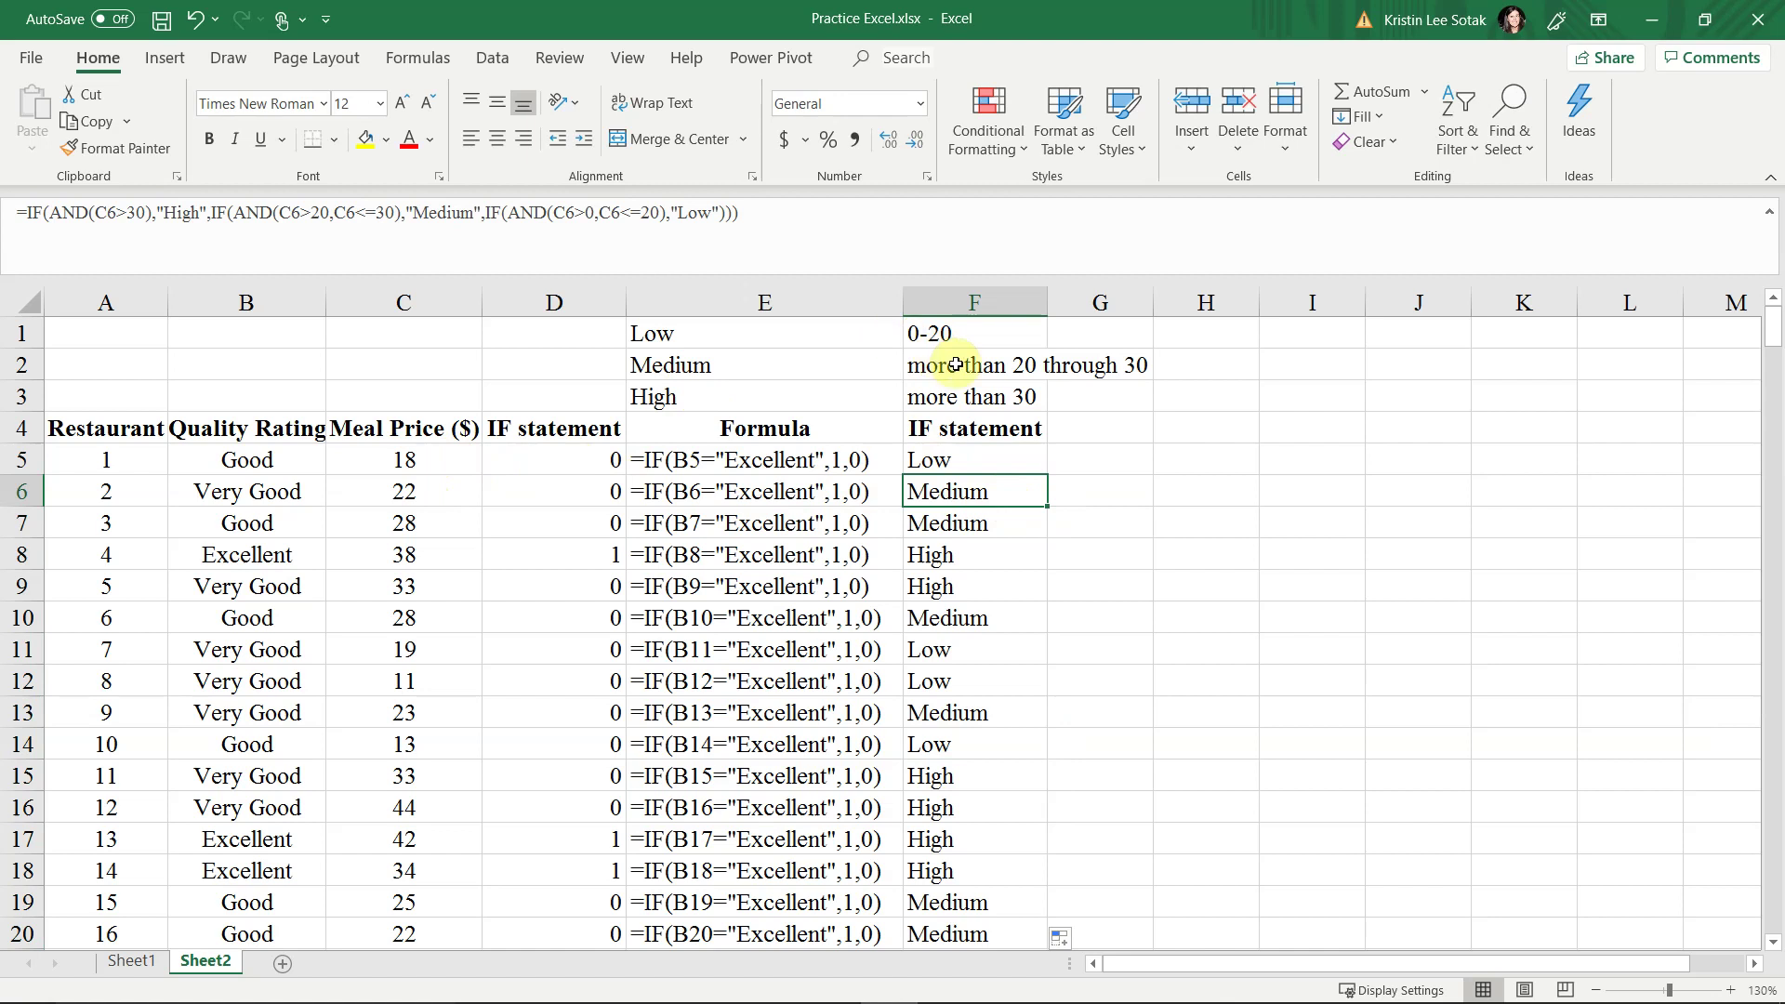
{"action": "left_click", "coordinate": [438, 528]}
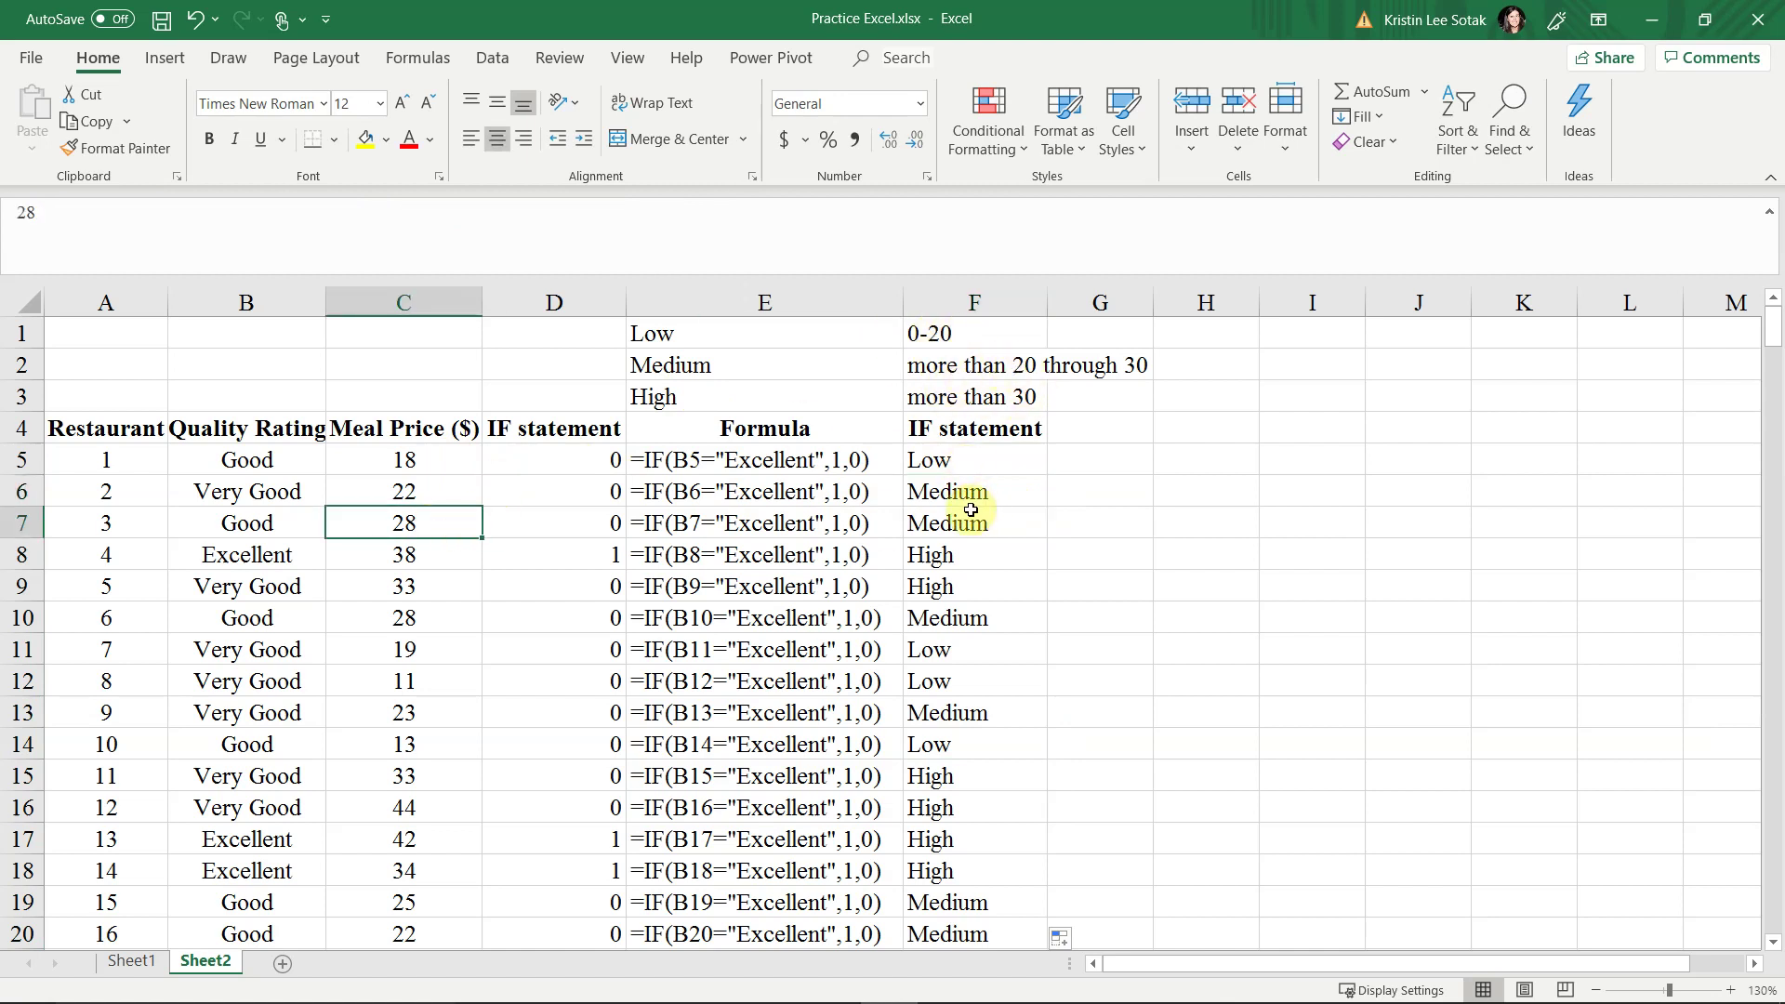
{"action": "key", "text": "Down"}
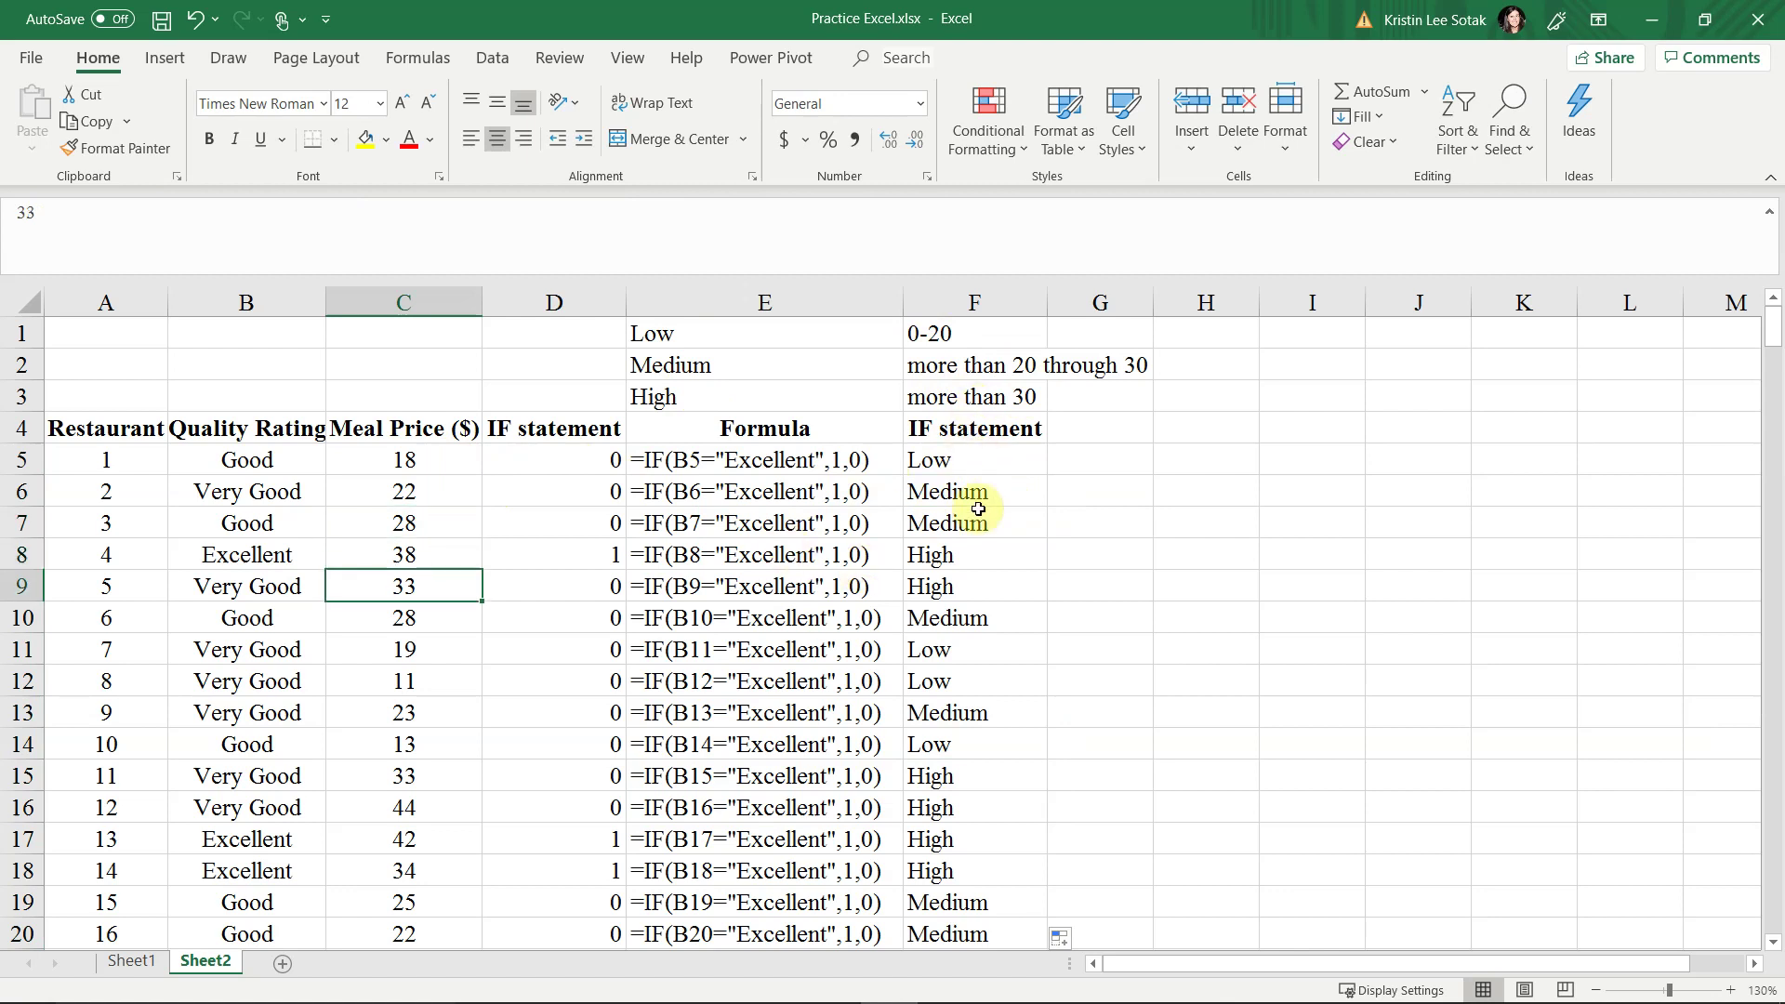
{"action": "key", "text": "Down"}
{"action": "key", "text": "Down"}
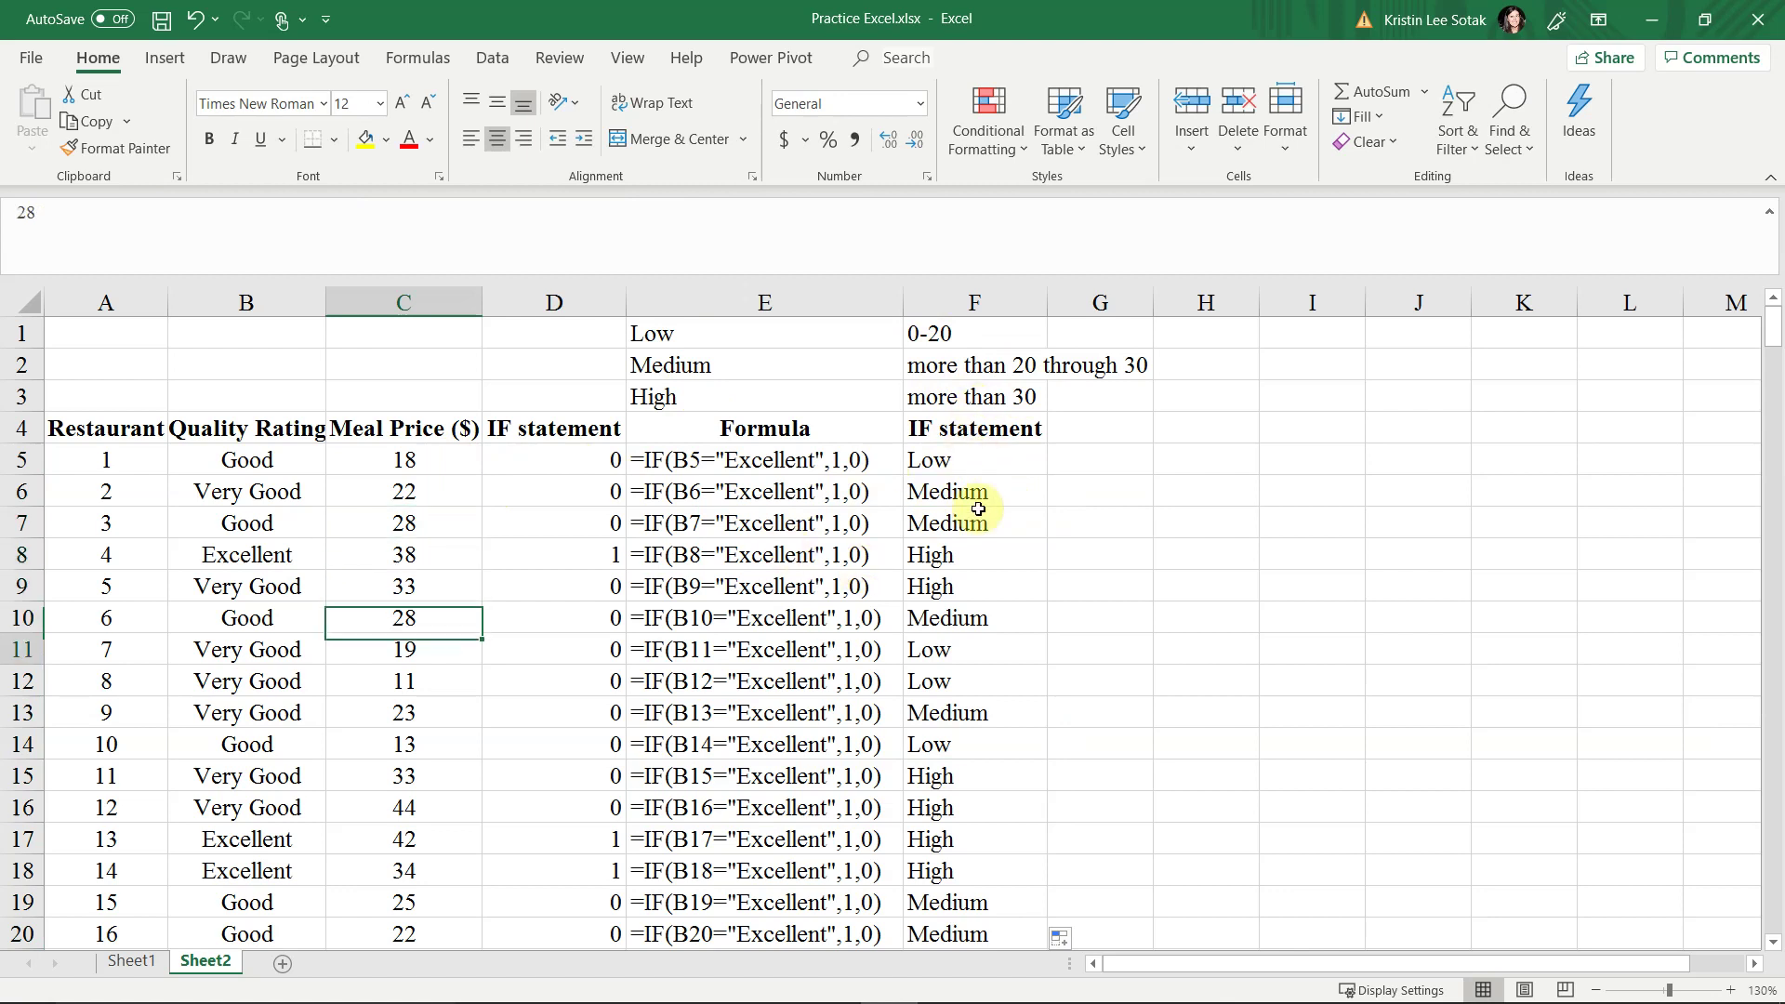
{"action": "key", "text": "Down"}
{"action": "key", "text": "Down"}
{"action": "key", "text": "Down"}
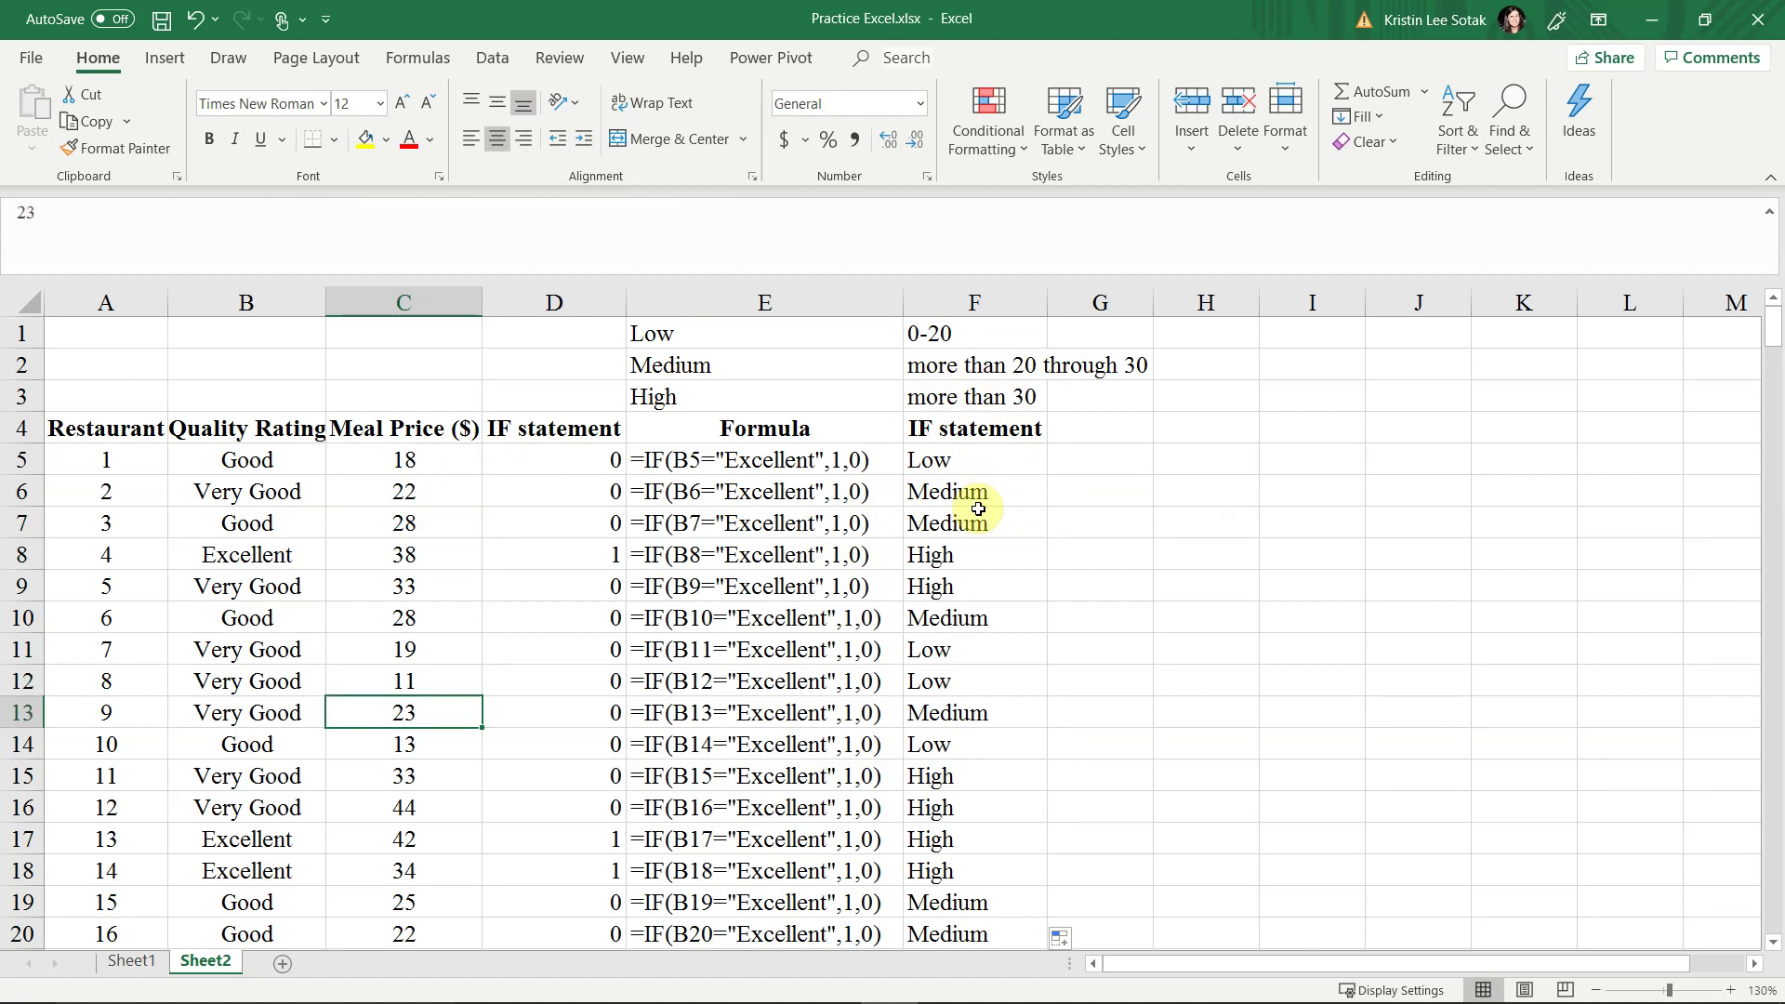
{"action": "key", "text": "Down"}
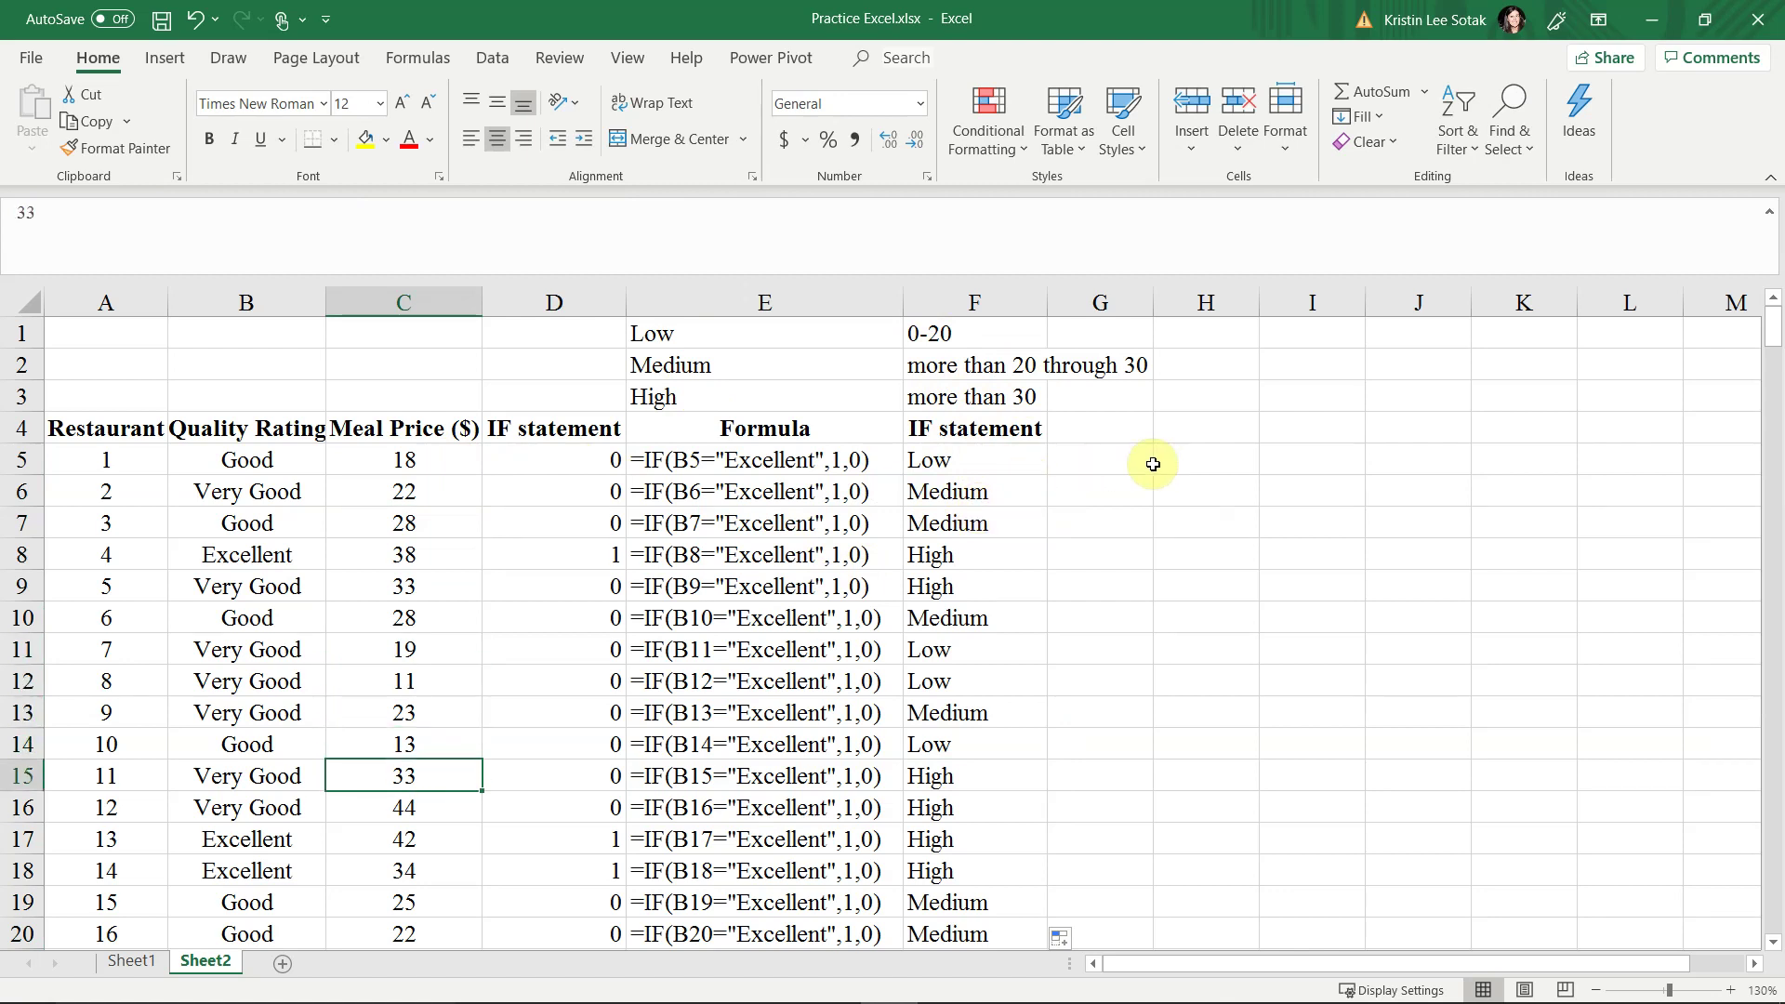
Review the nested IF formula in F5 and look through the Quality Rating column
{"action": "left_click", "coordinate": [972, 434]}
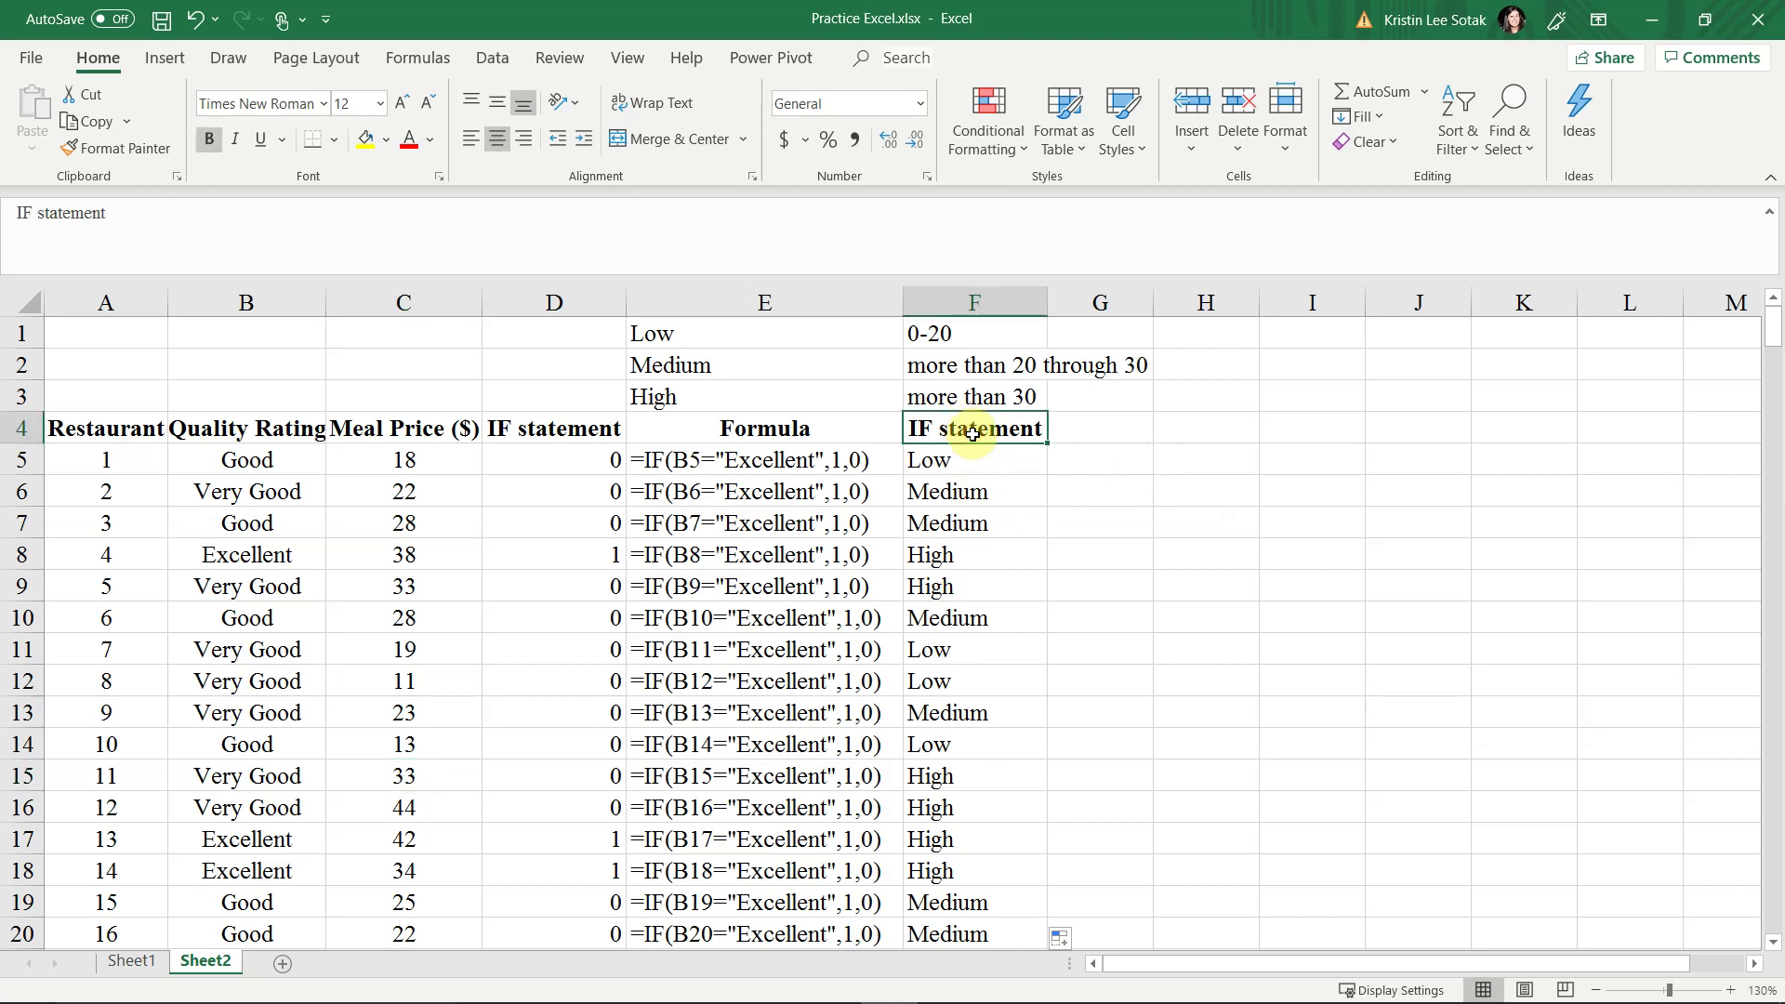
{"action": "key", "text": "Down"}
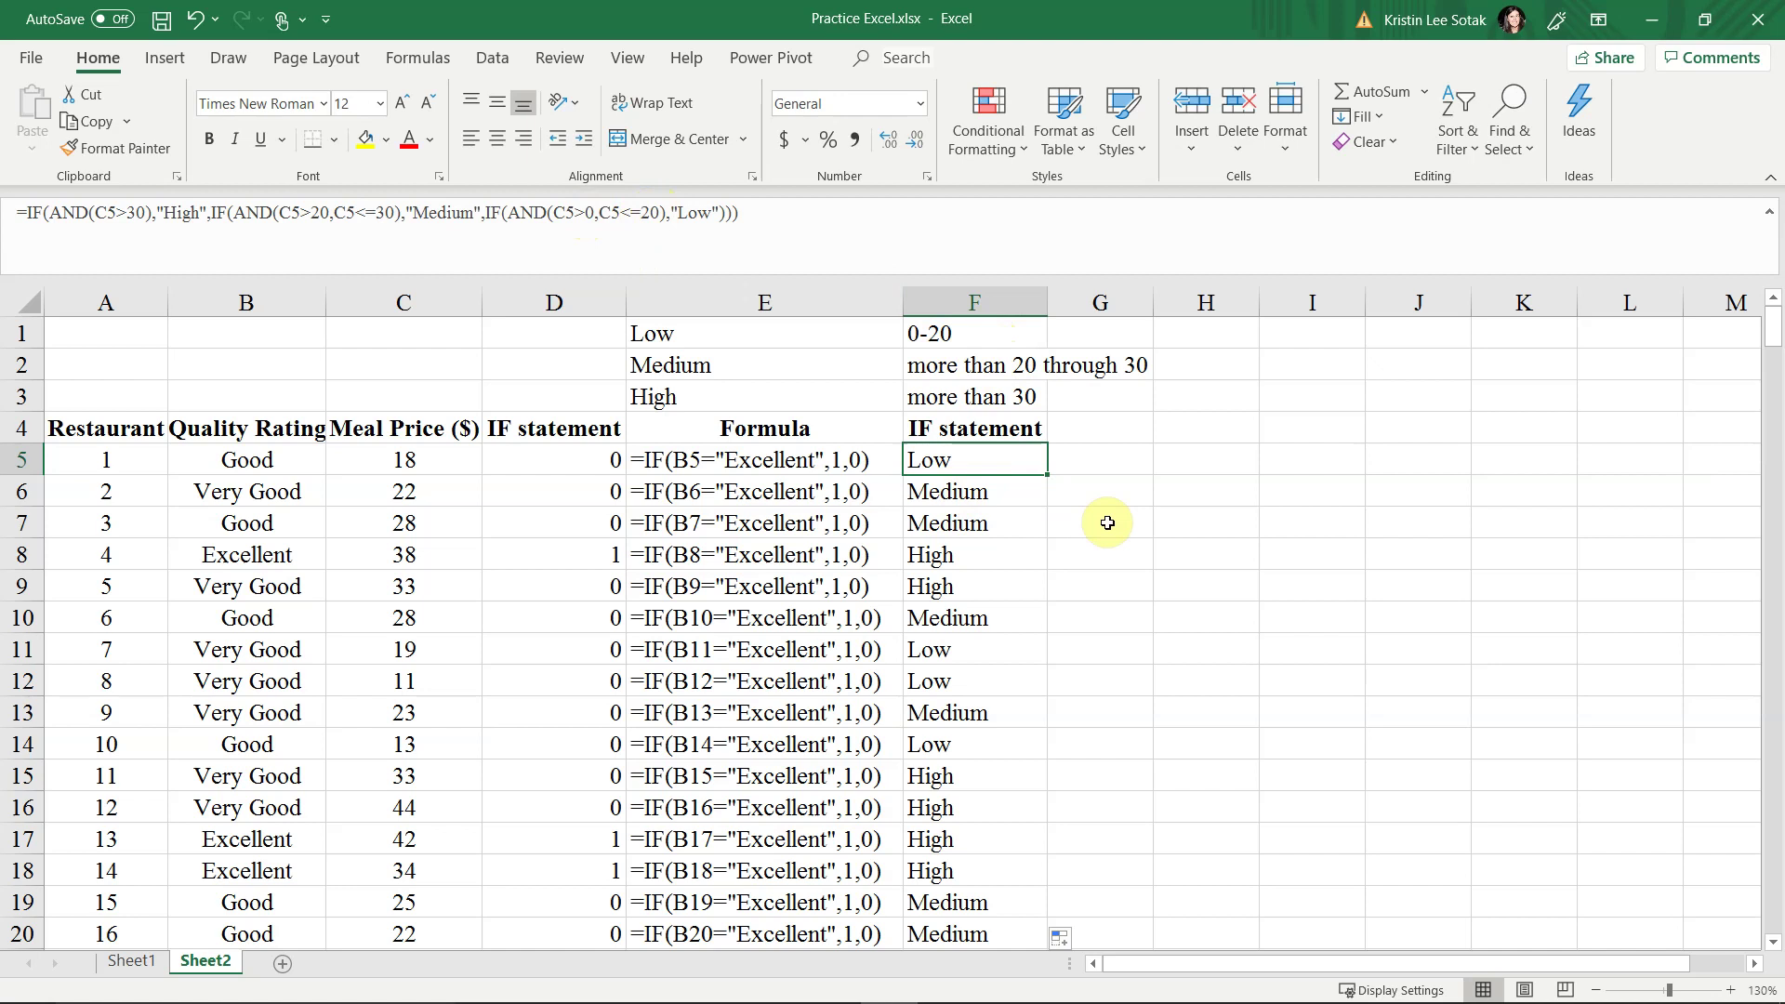
{"action": "key", "text": "Up"}
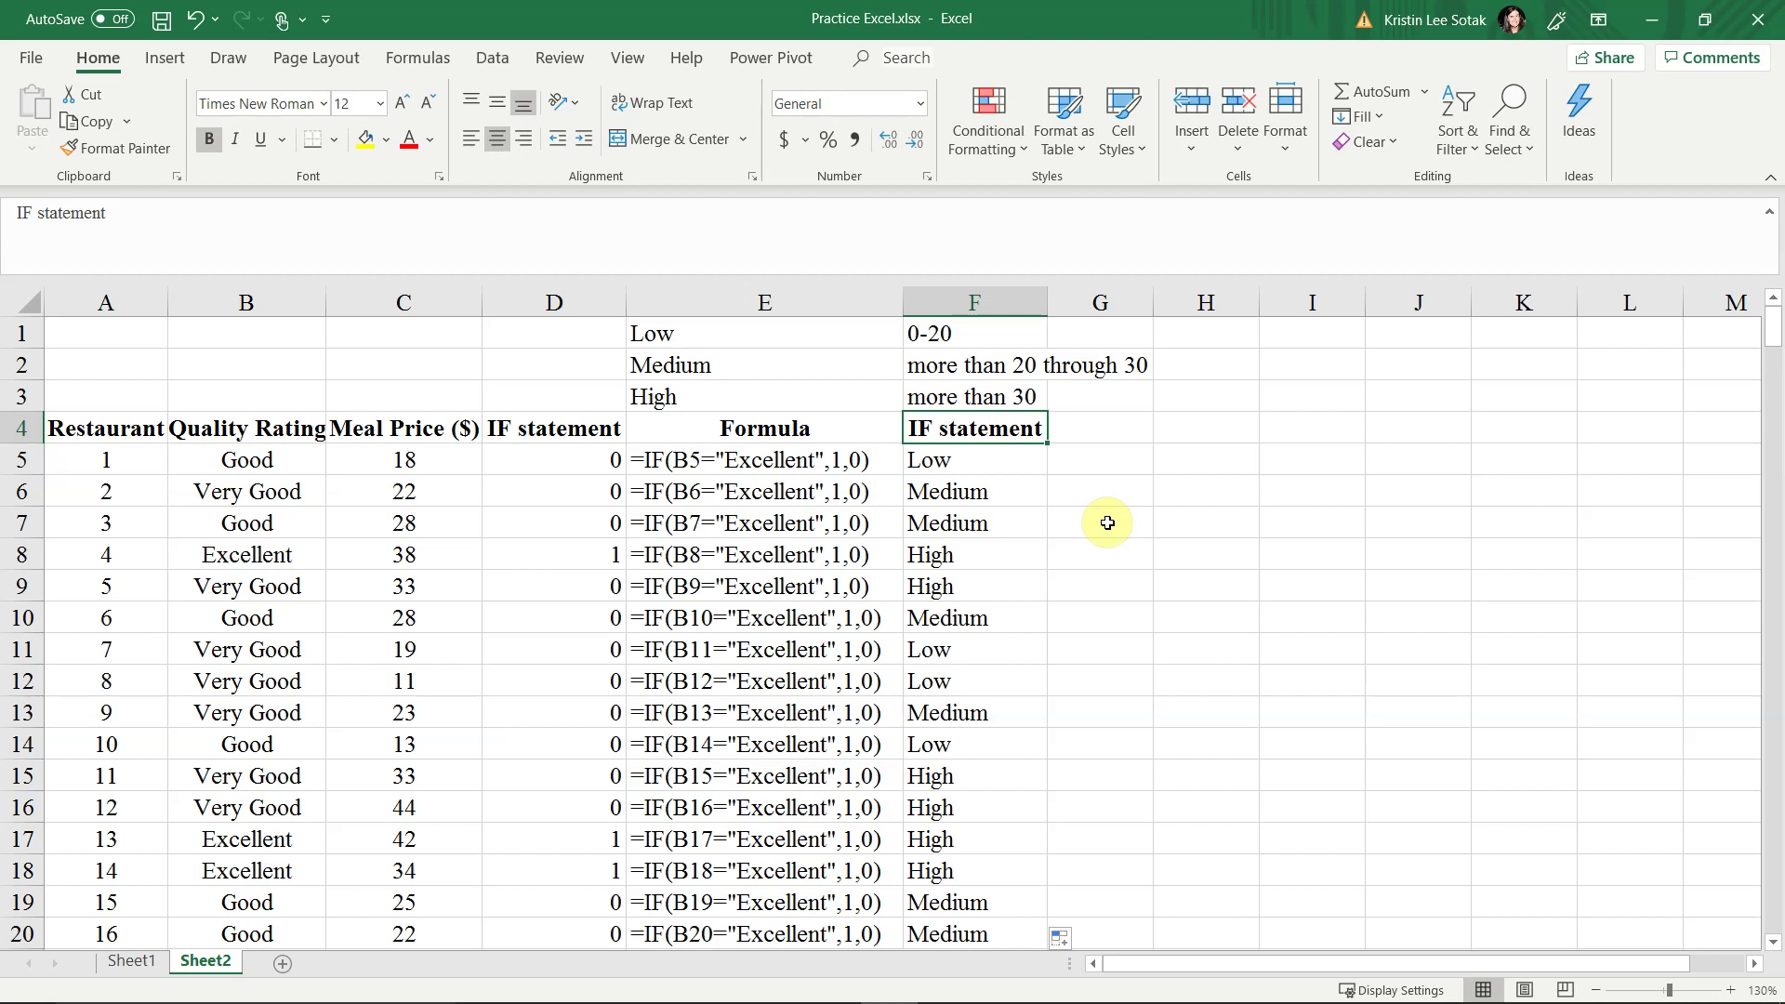
{"action": "key", "text": "Down"}
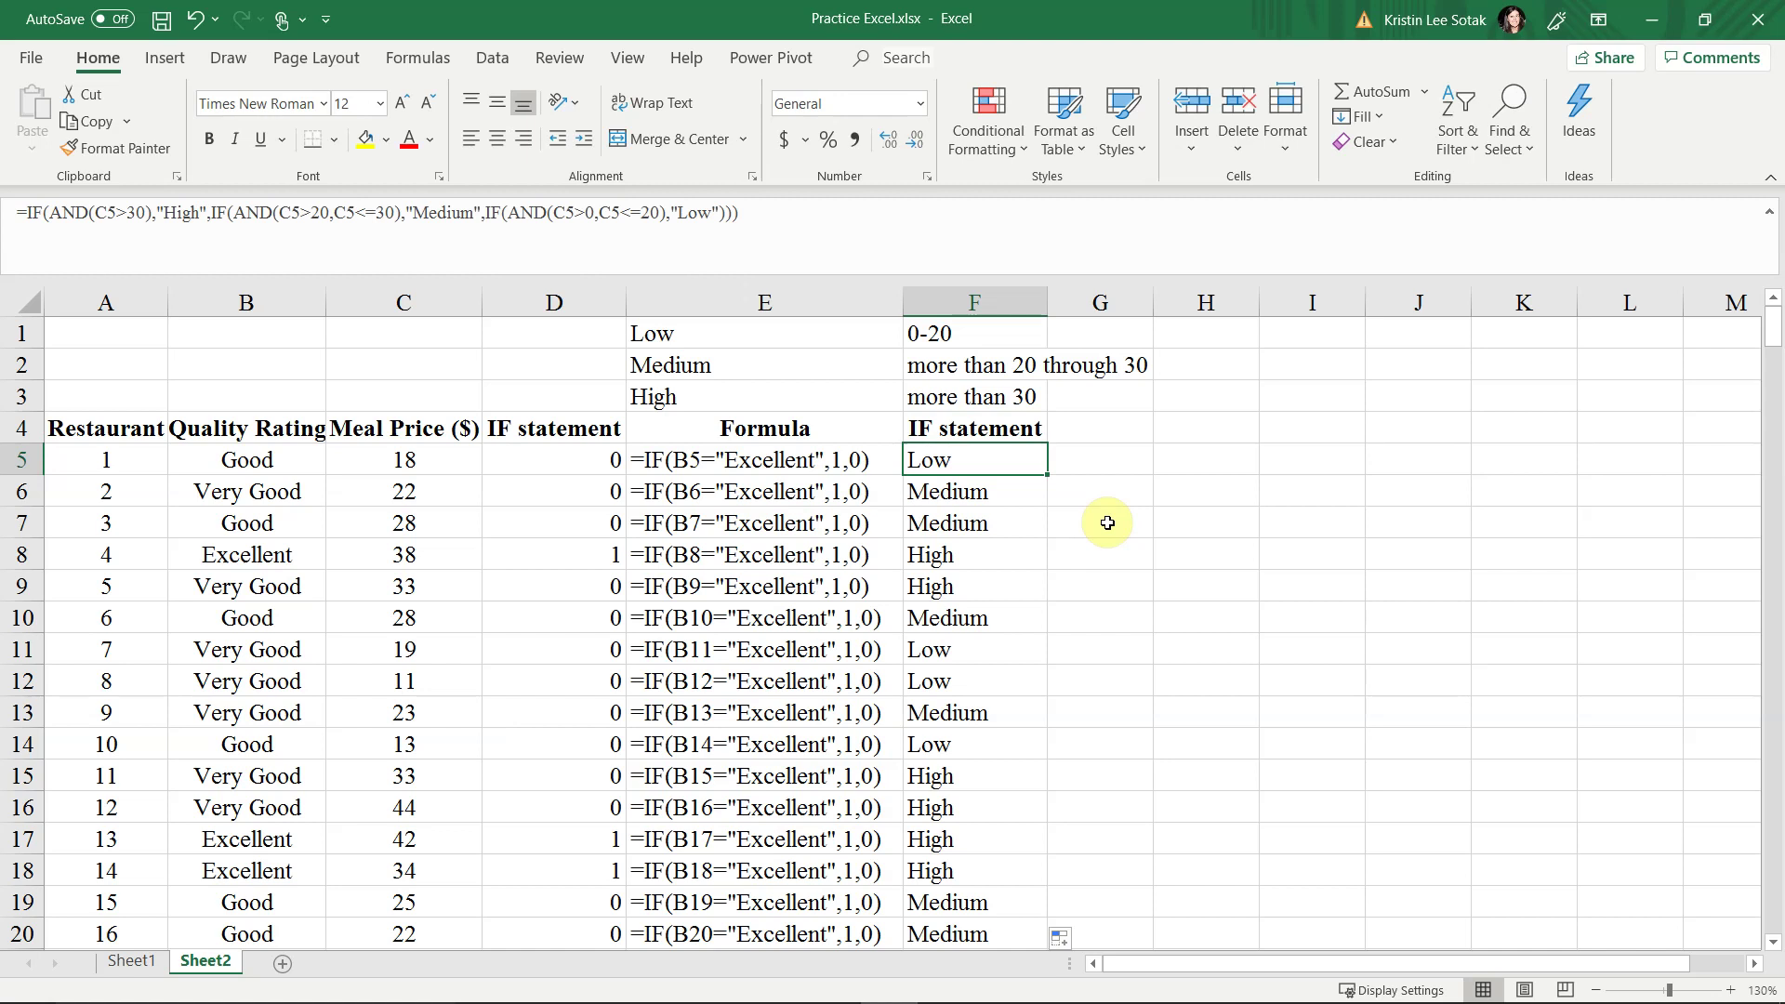
{"action": "key", "text": "Right"}
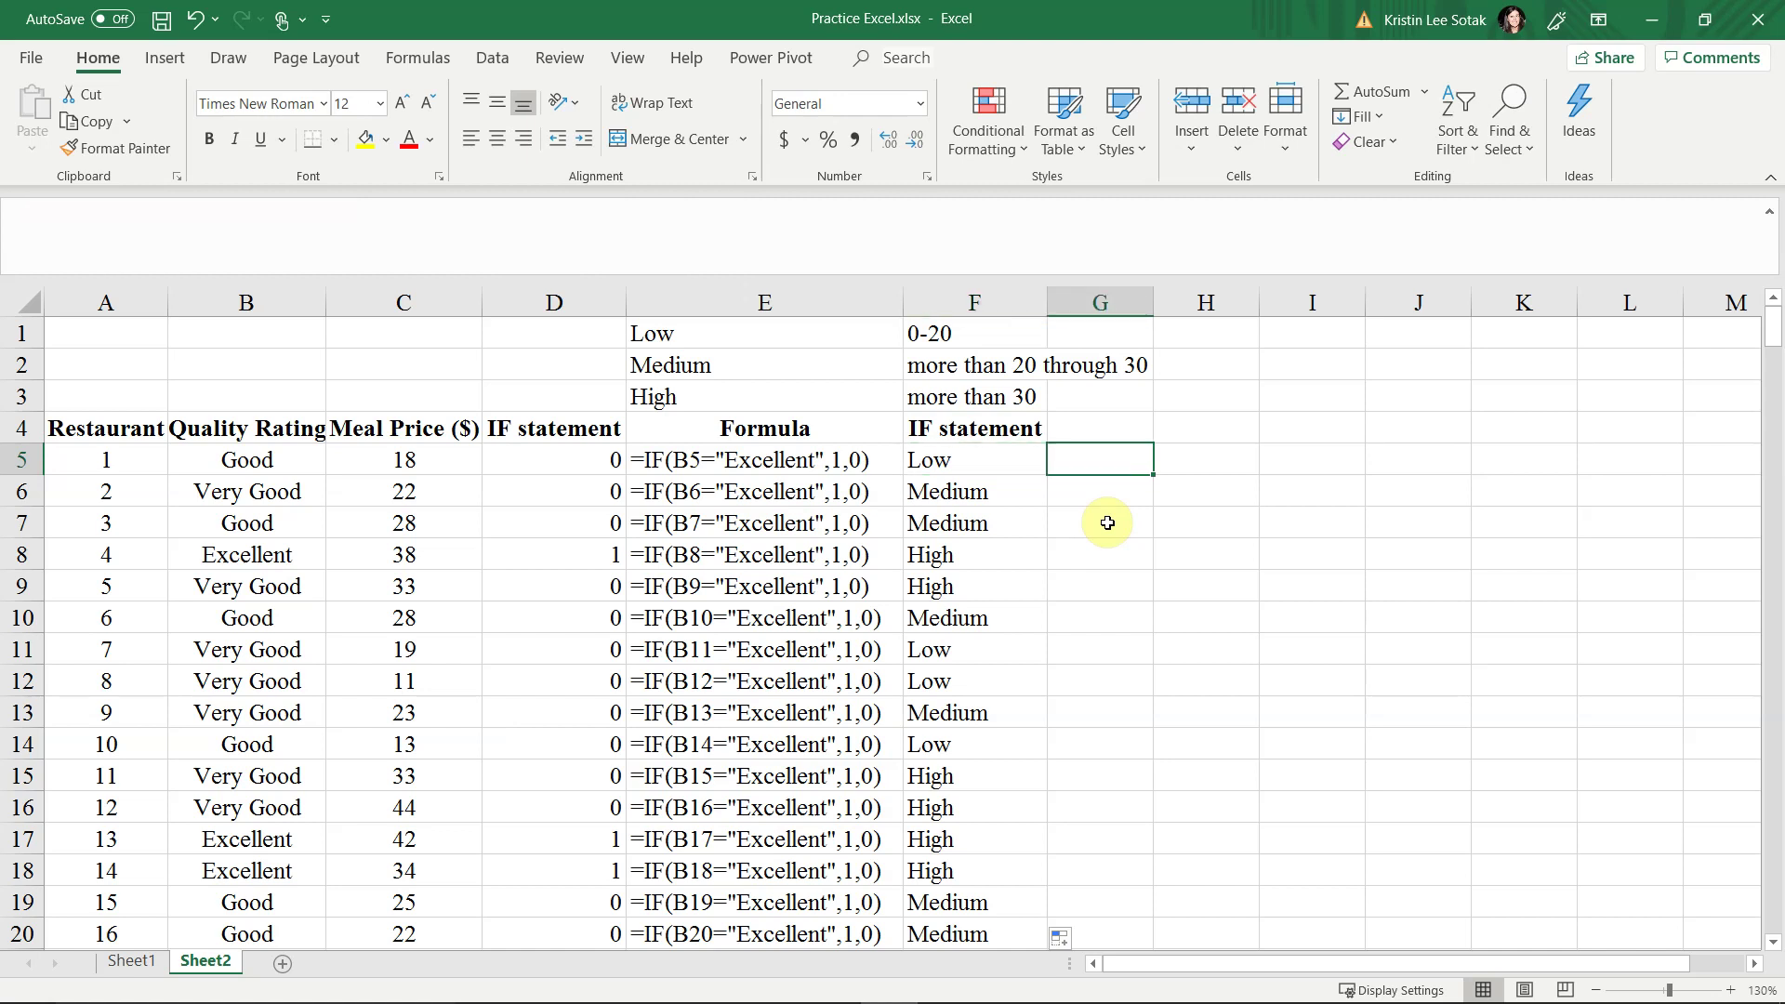
{"action": "key", "text": "Right"}
{"action": "key", "text": "Up"}
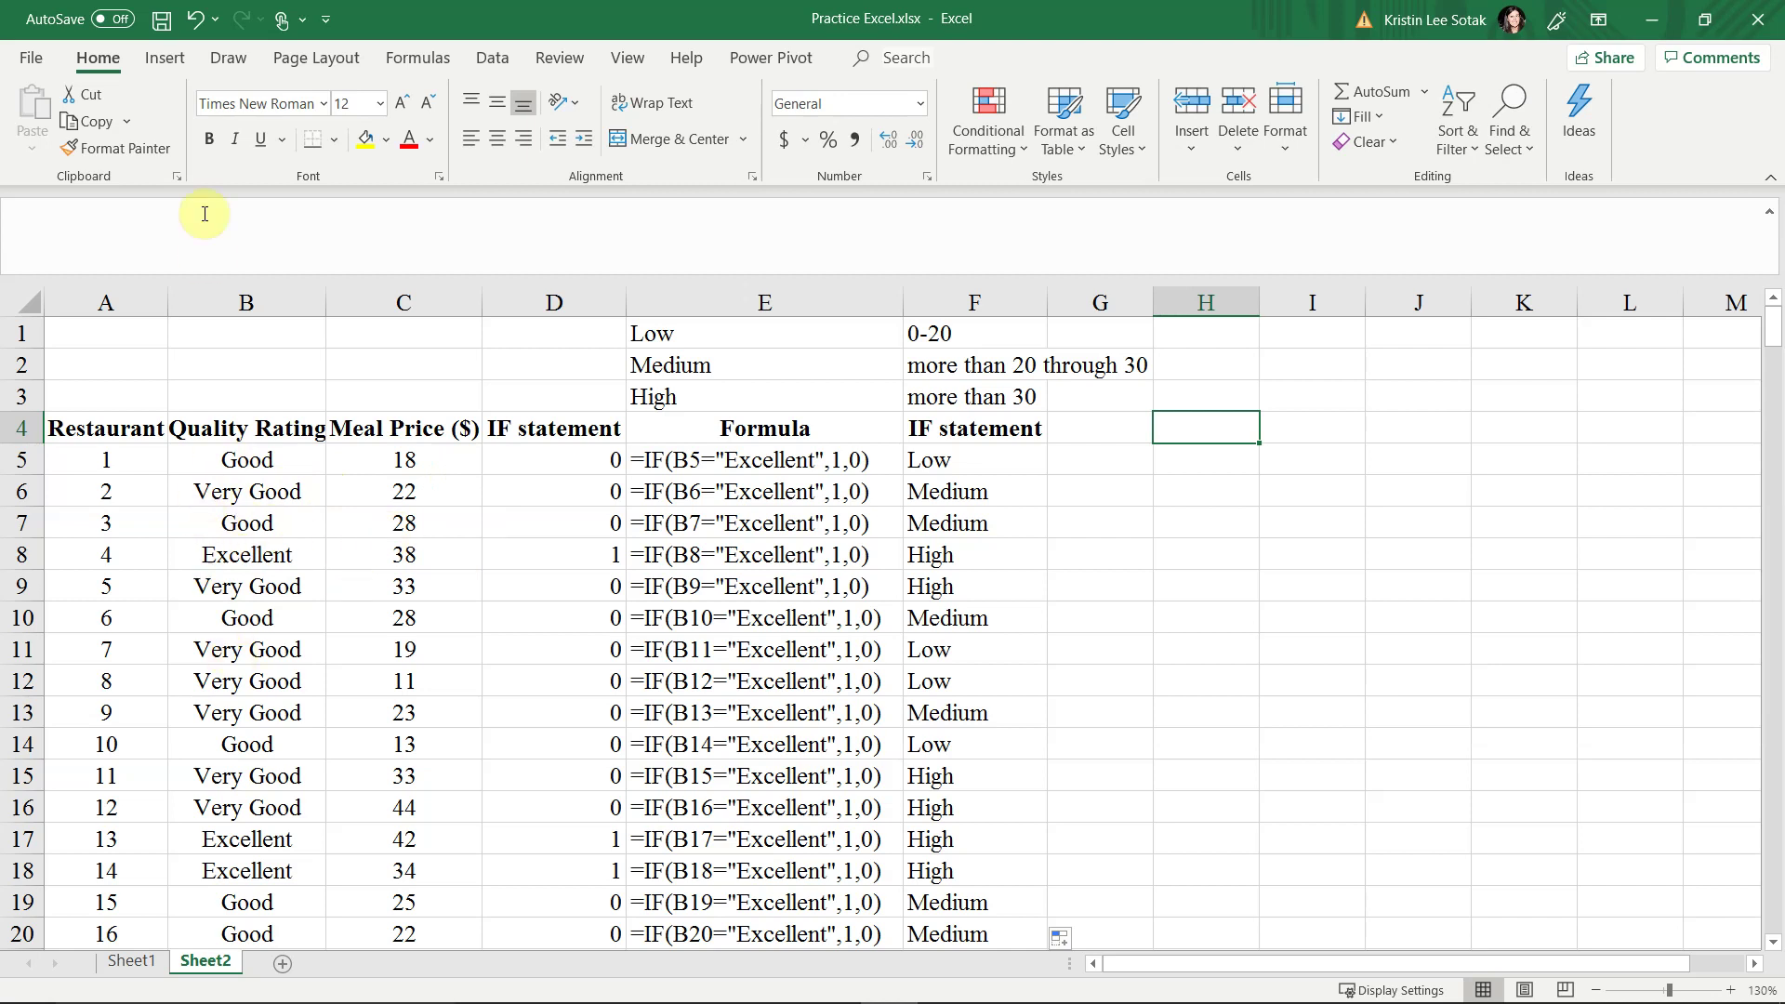
{"action": "left_click", "coordinate": [286, 429]}
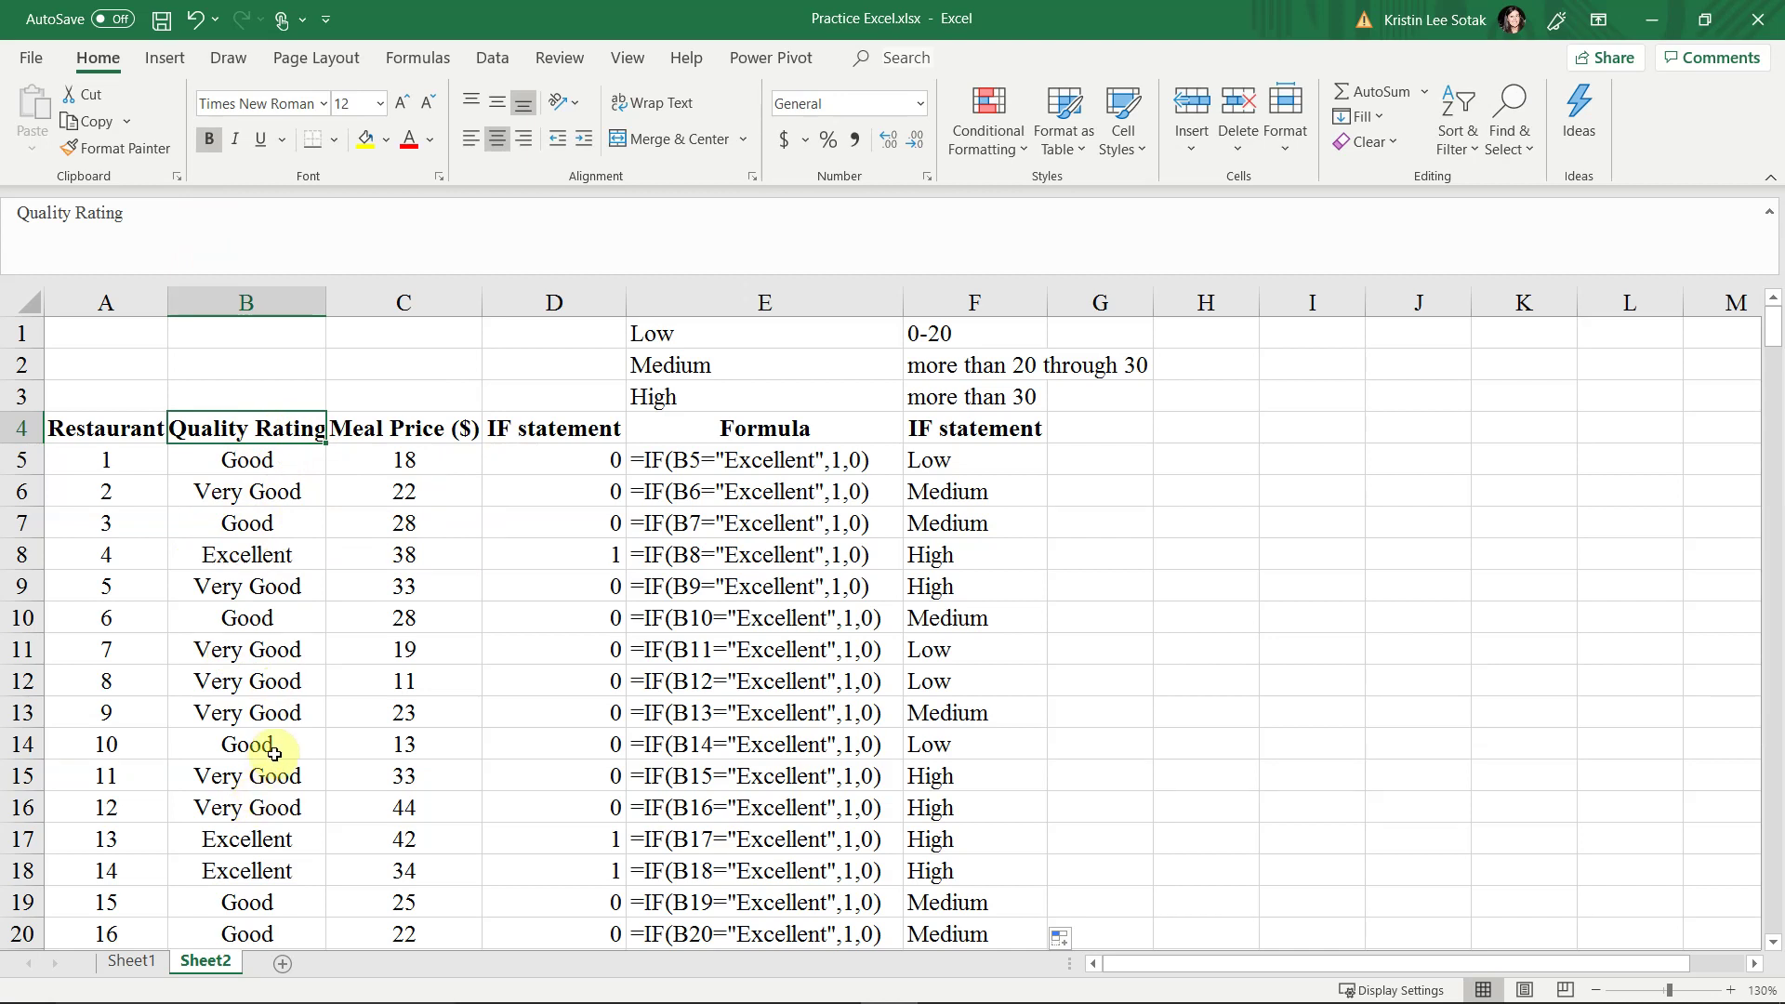
{"action": "scroll", "coordinate": [274, 754], "scroll_direction": "down", "scroll_amount": 4}
{"action": "scroll", "coordinate": [274, 754], "scroll_direction": "up", "scroll_amount": 4}
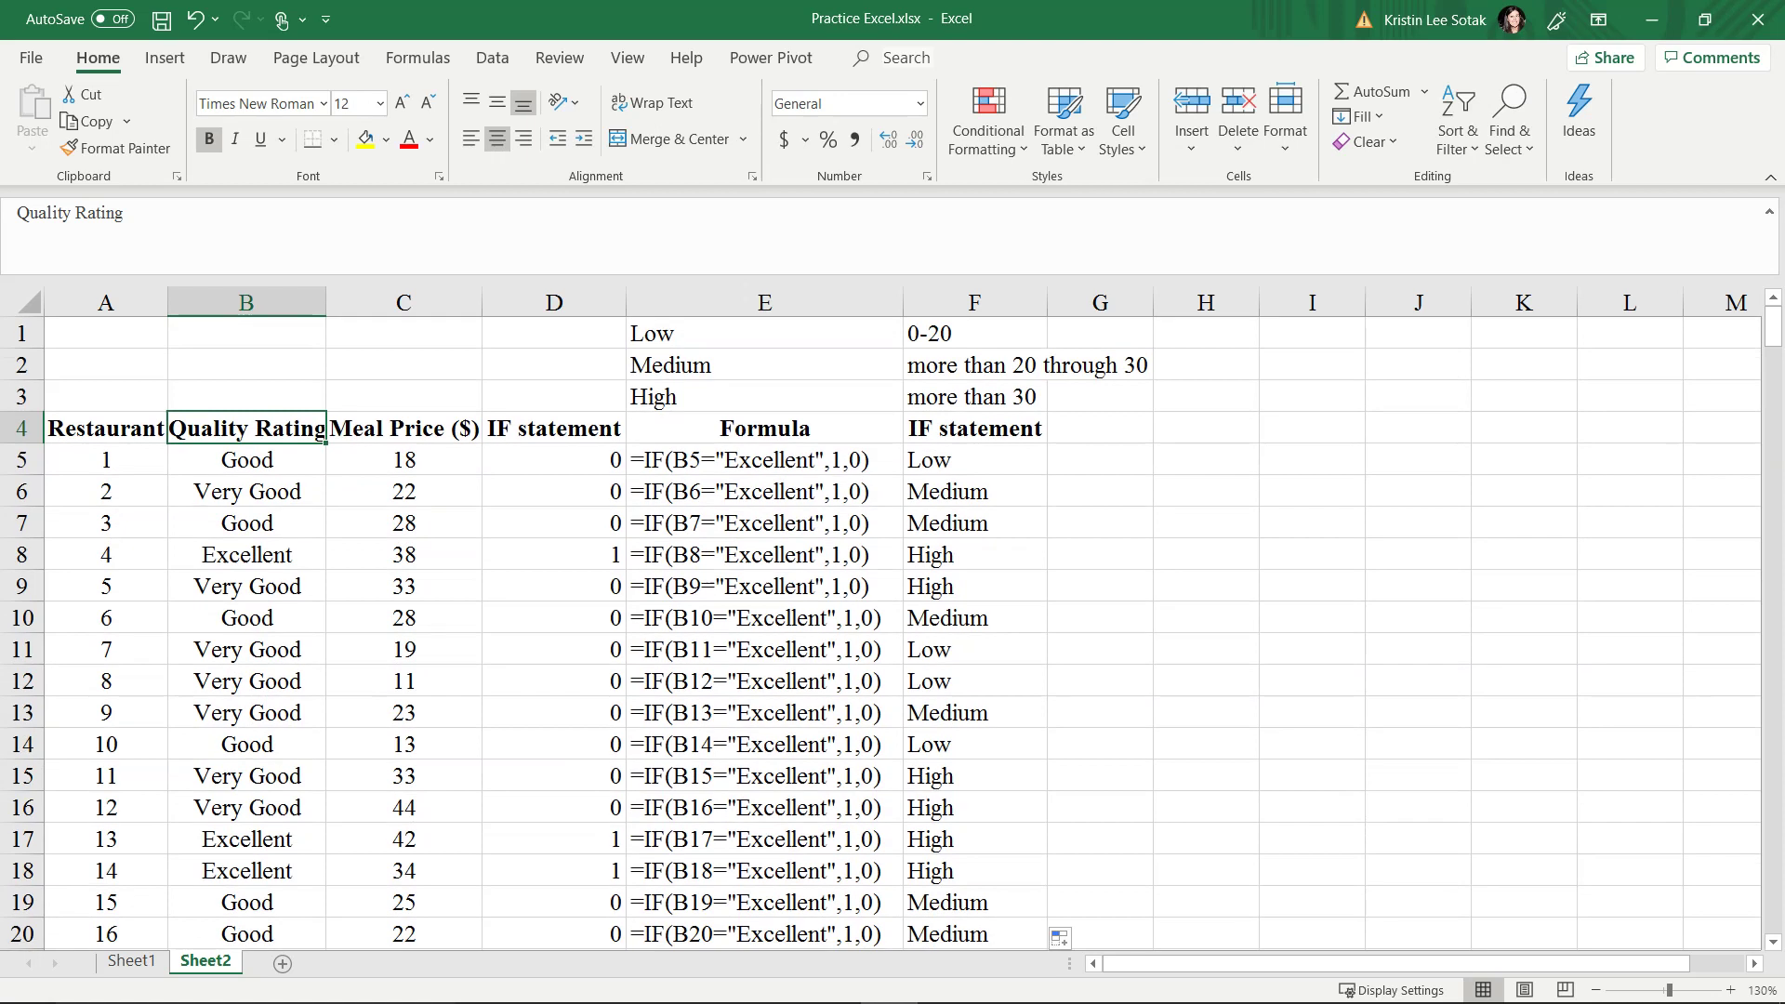
Start a PivotTable from cell H5 and set its source to the Quality Rating data, Sheet2!$B$4:$B$304
{"action": "left_click", "coordinate": [1180, 467]}
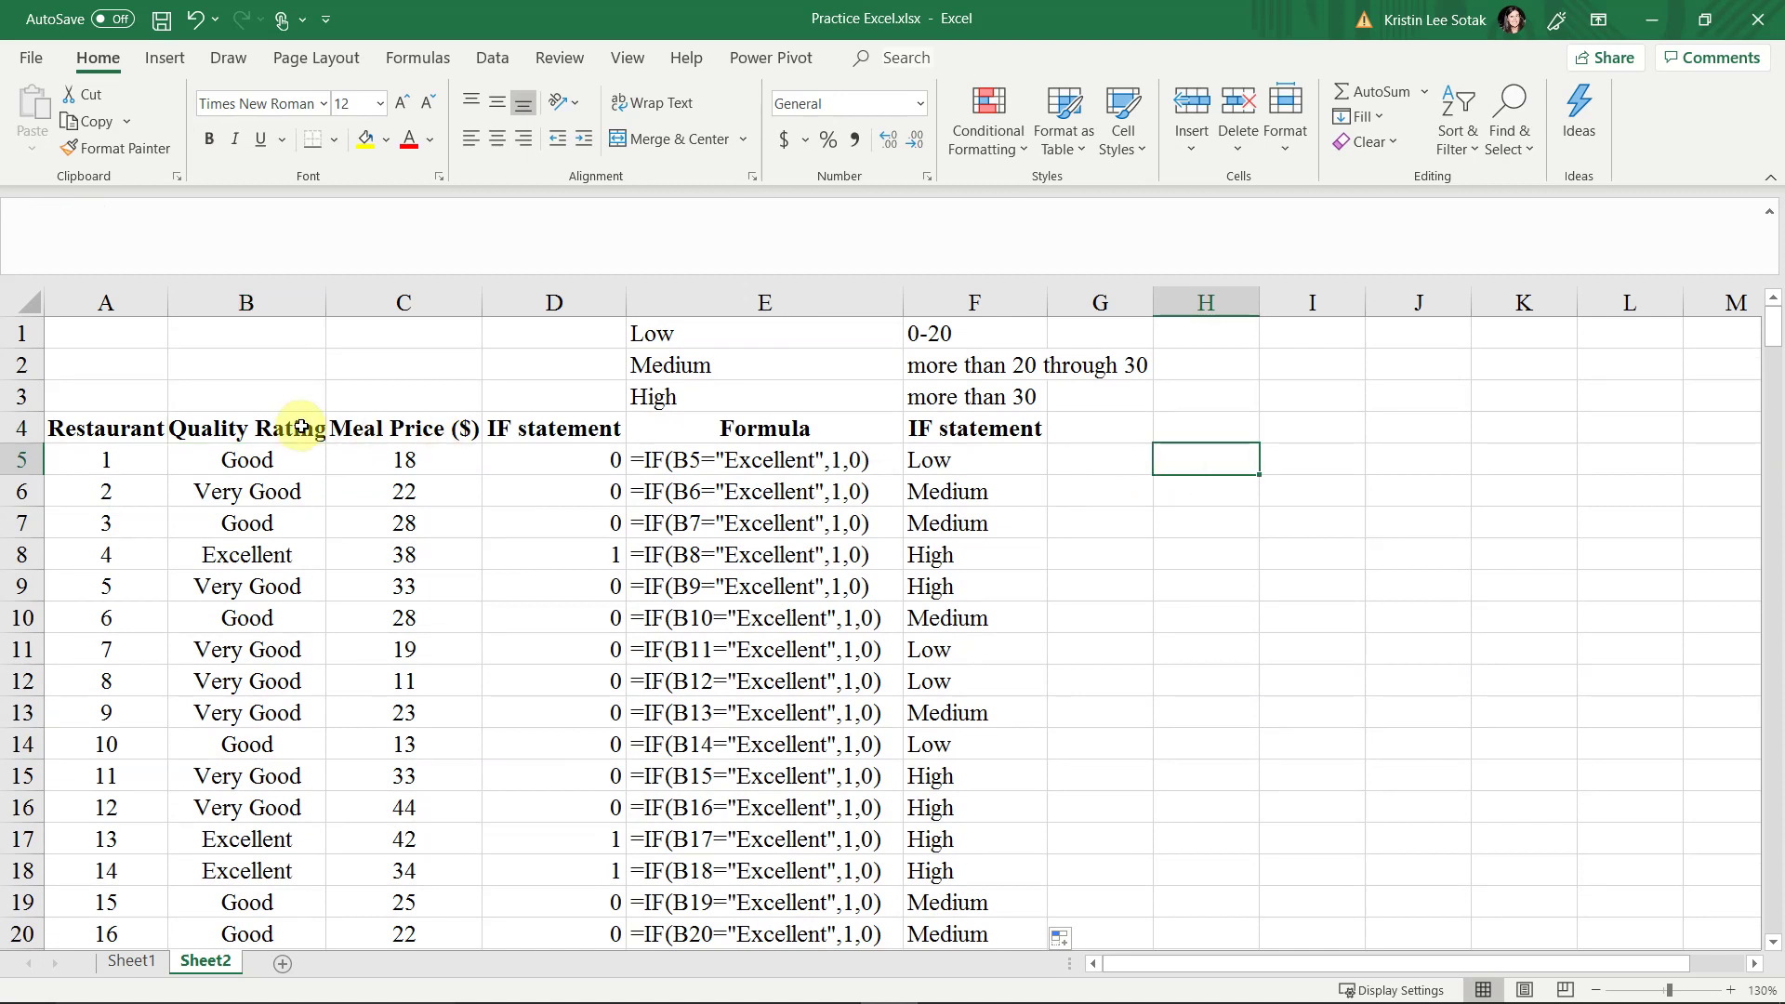
{"action": "left_click", "coordinate": [164, 58]}
{"action": "left_click", "coordinate": [46, 135]}
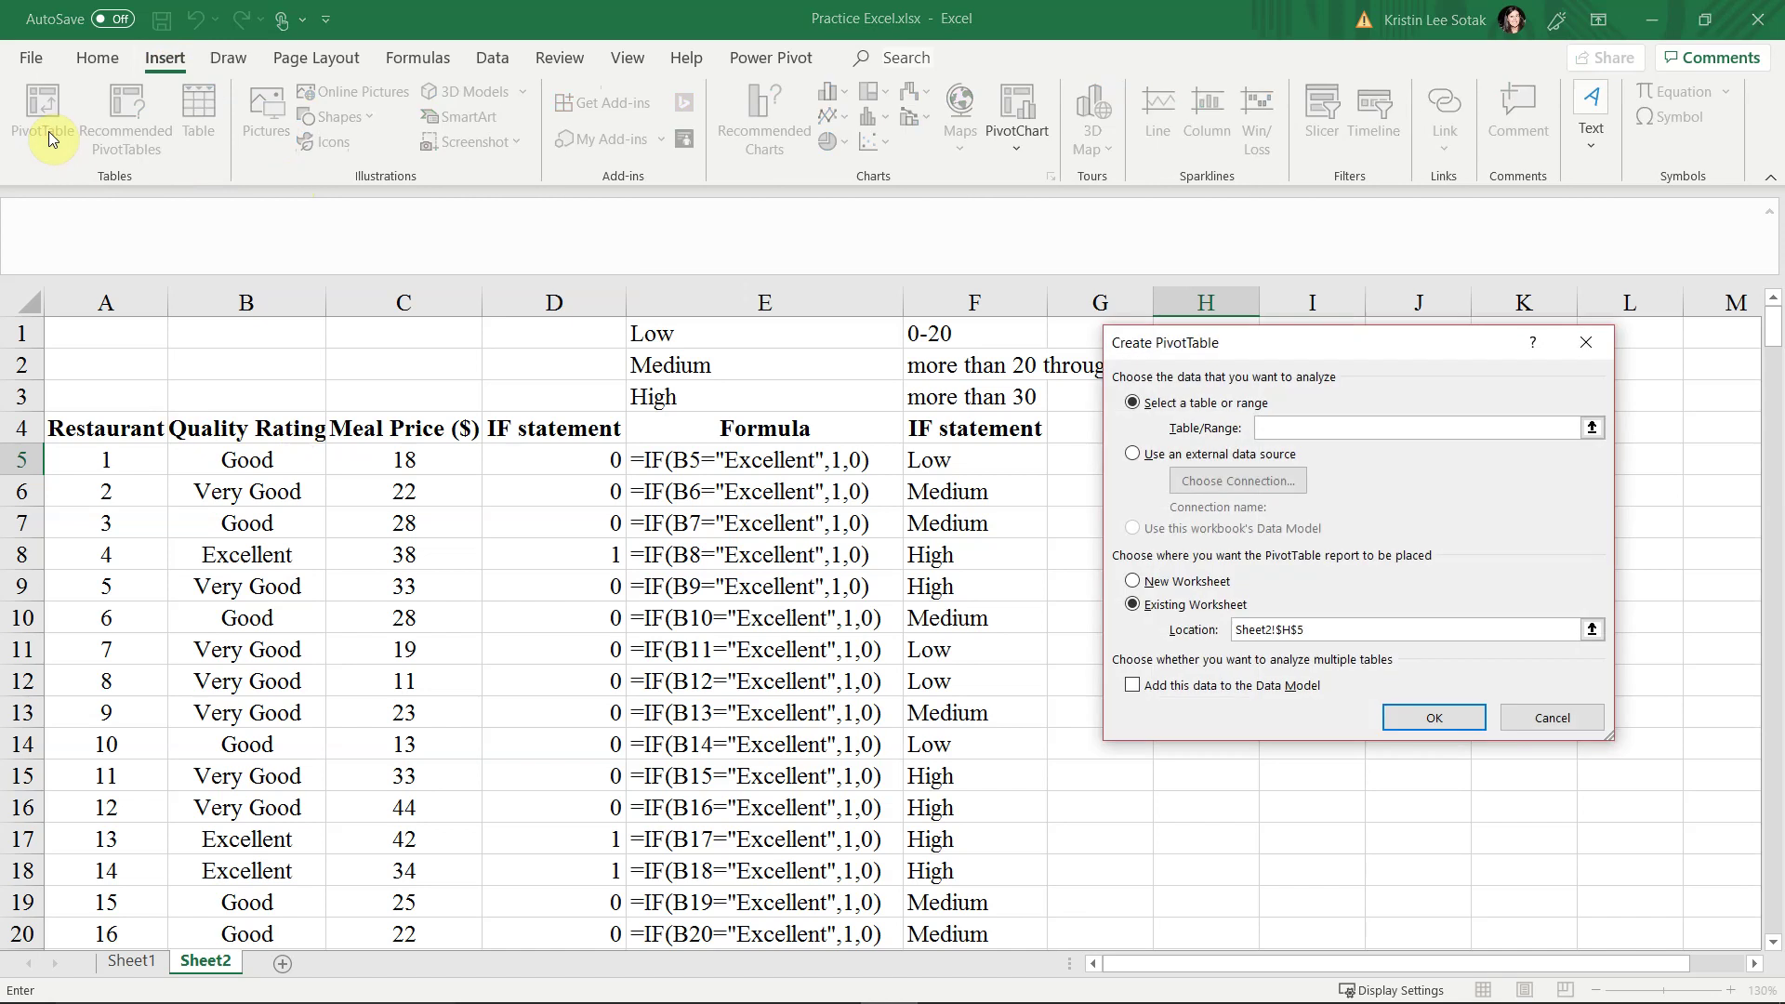
{"action": "left_click", "coordinate": [1281, 425]}
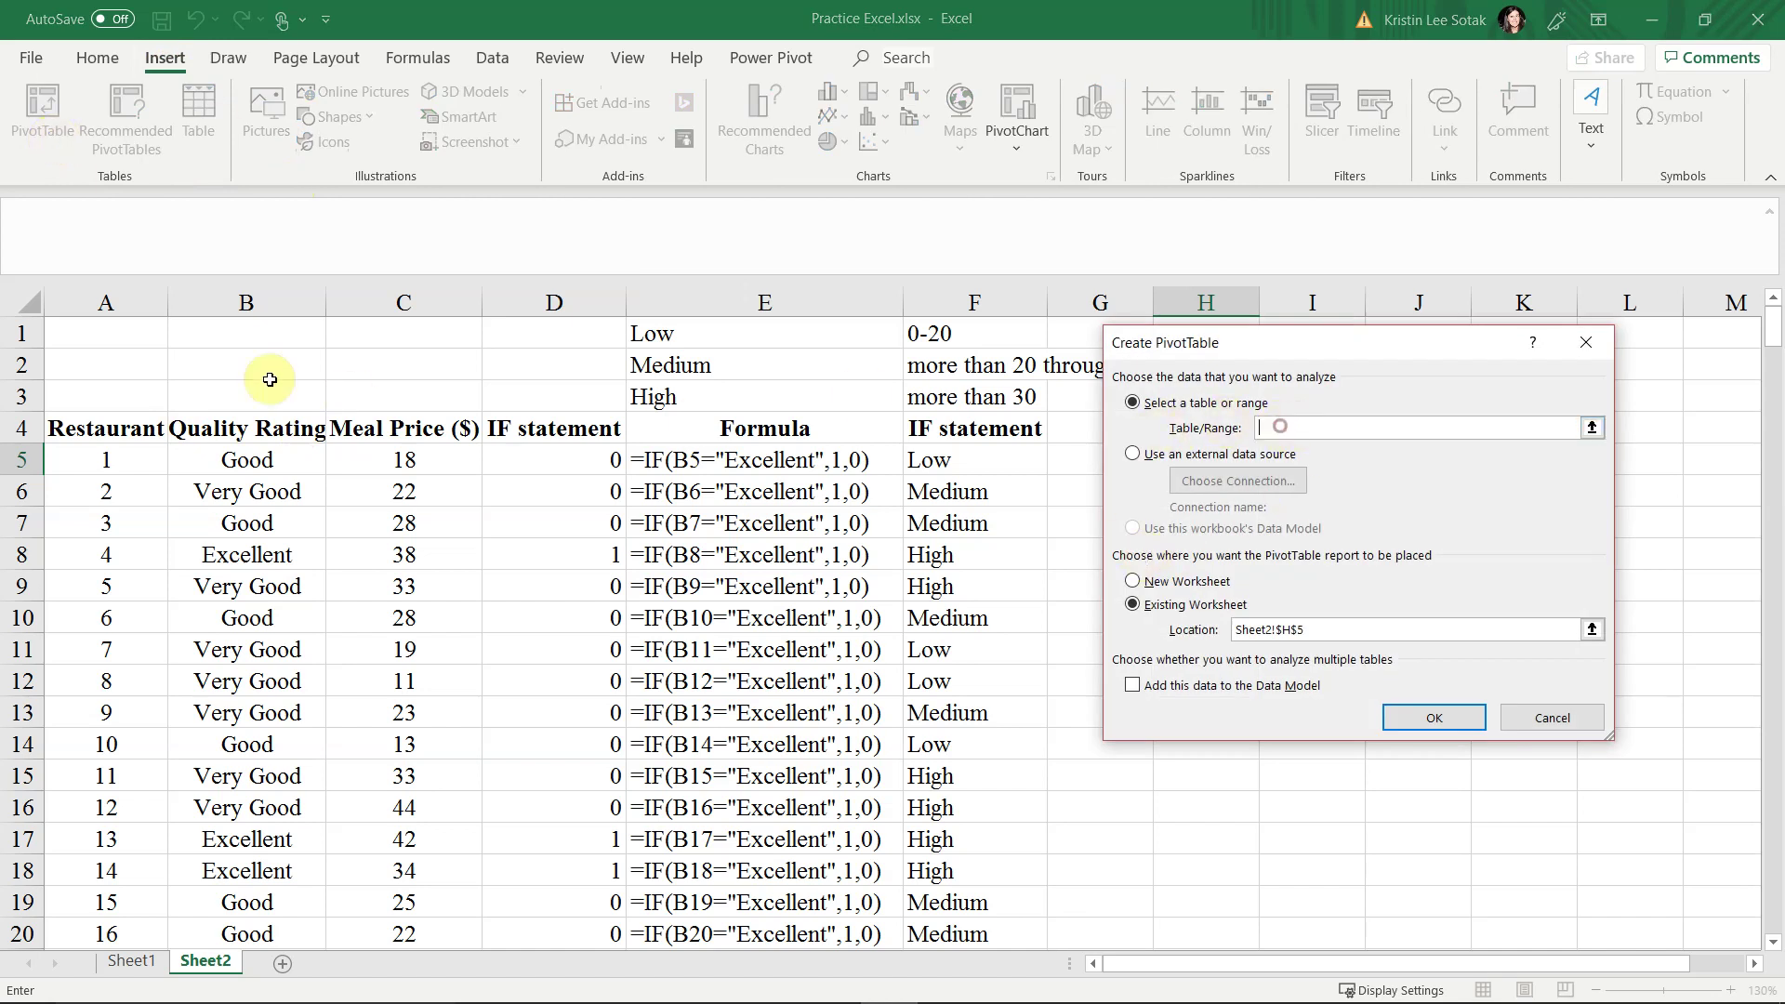
{"action": "left_click", "coordinate": [251, 428]}
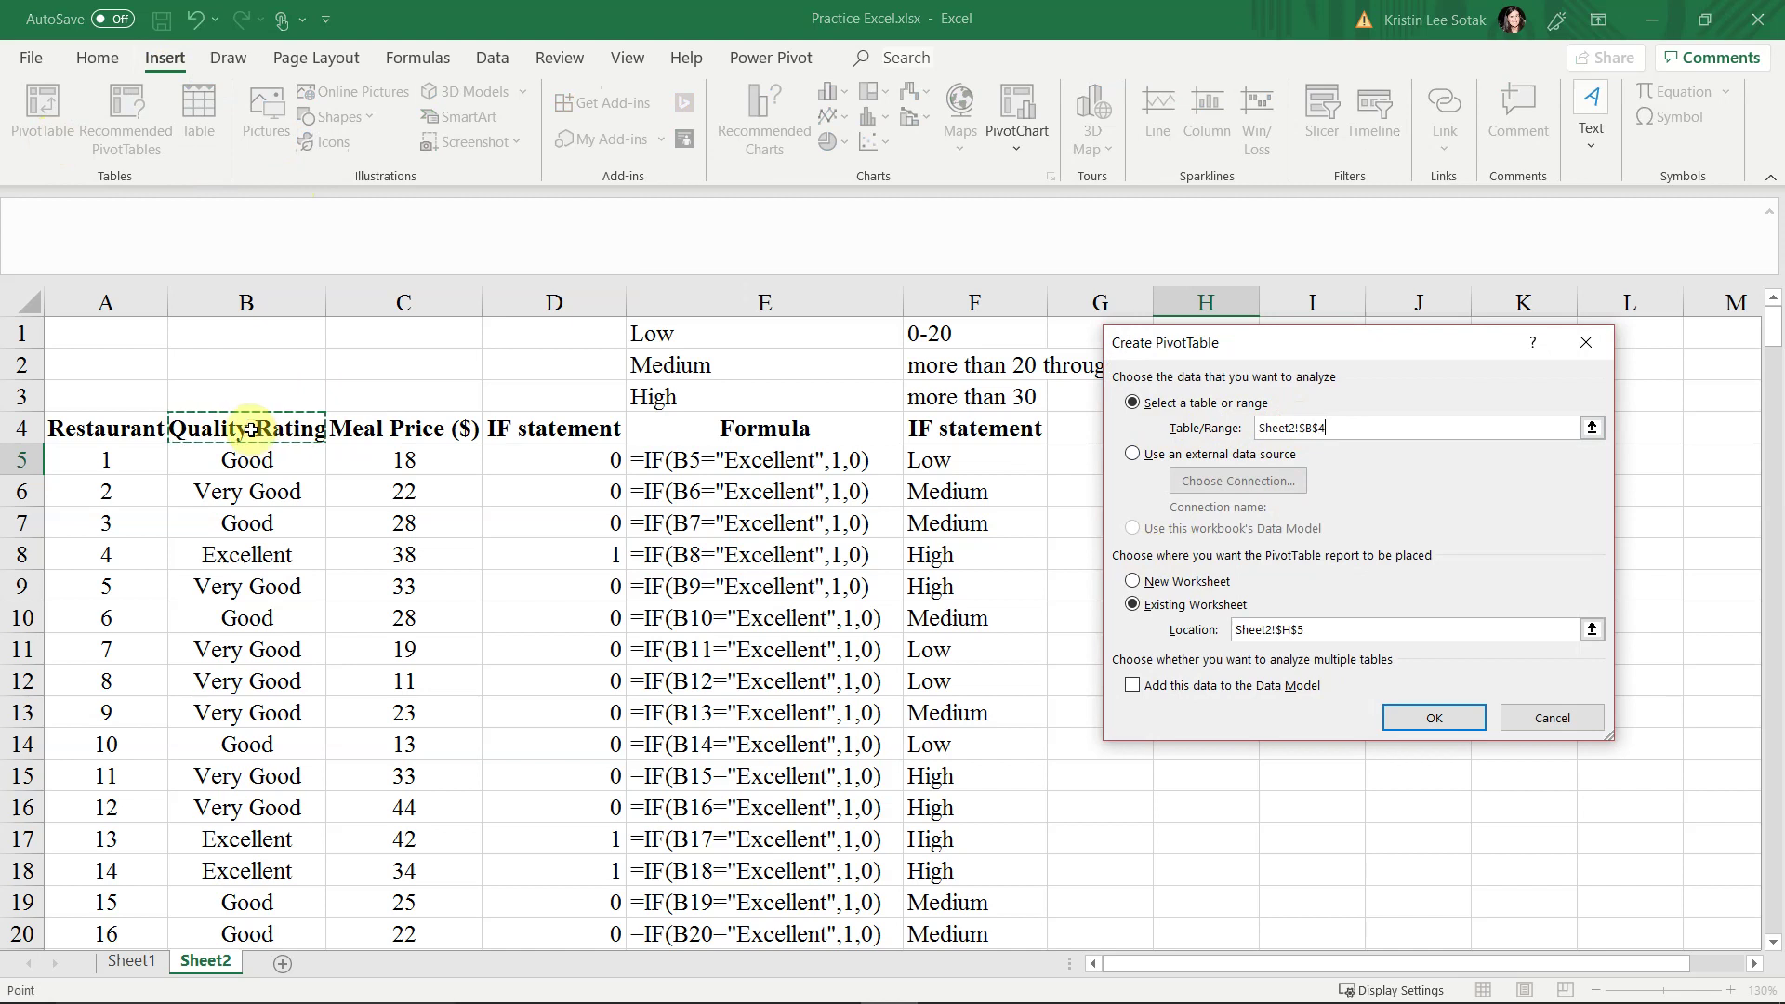
{"action": "key", "text": "ctrl+shift+Down"}
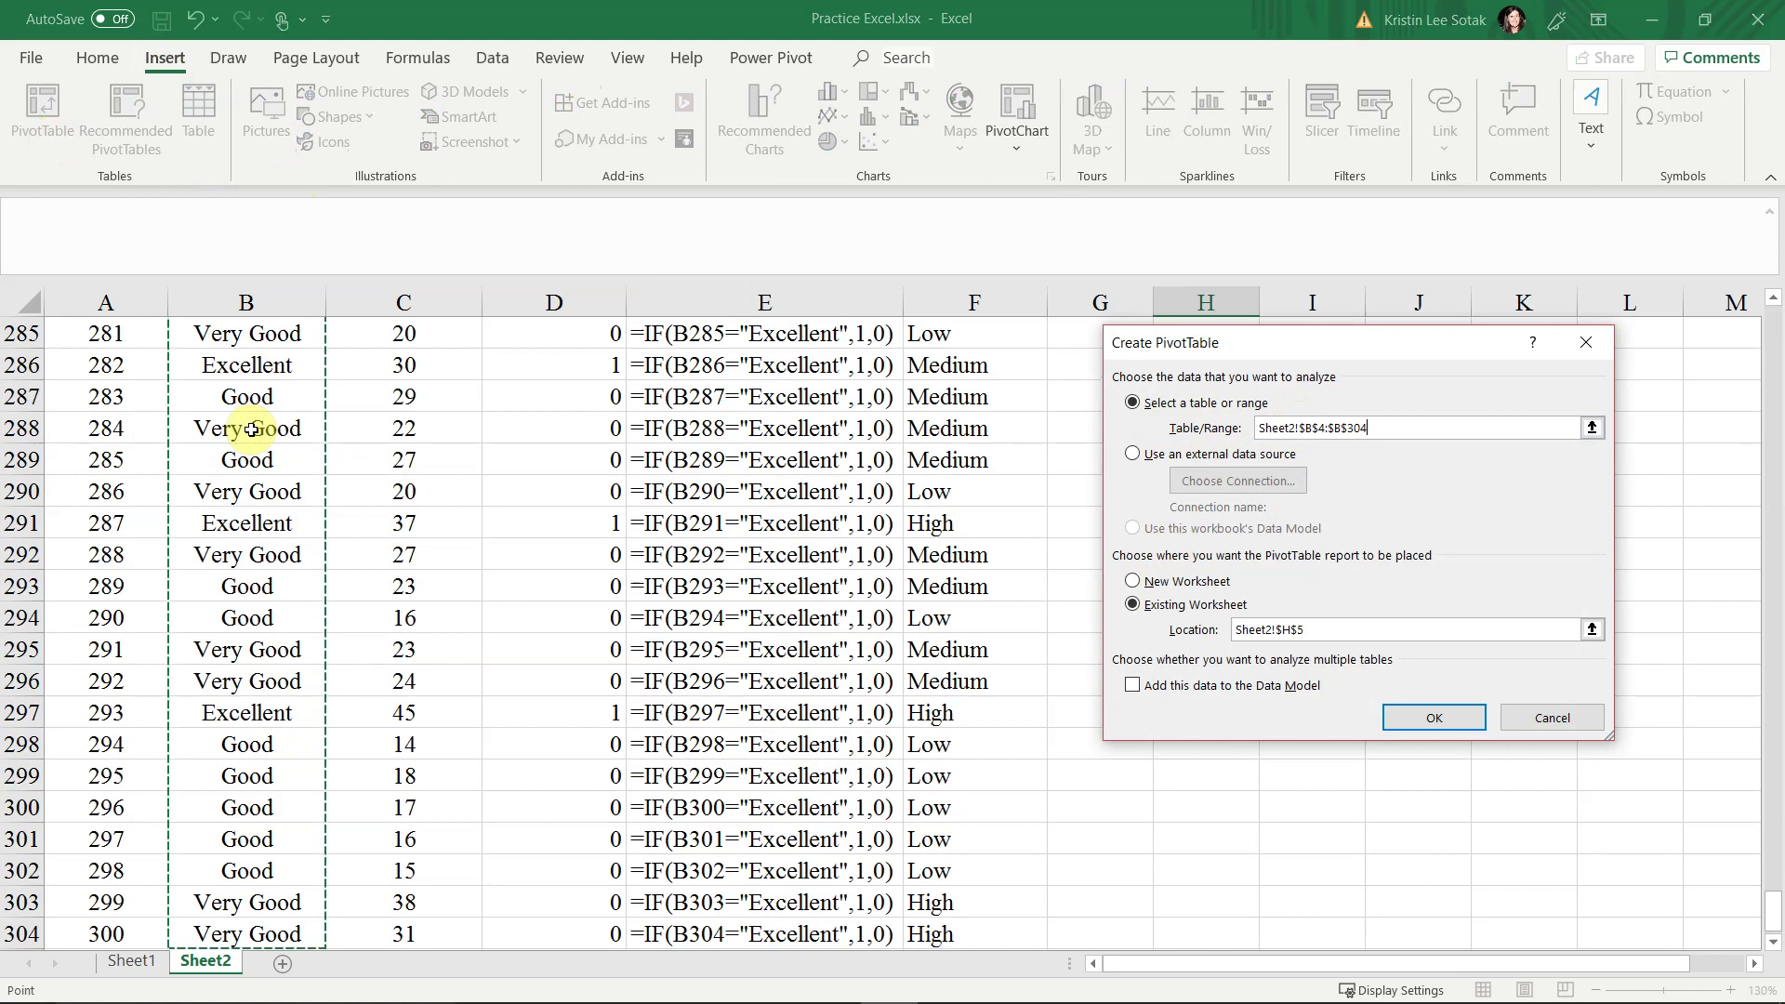
{"action": "scroll", "coordinate": [247, 426], "scroll_direction": "down", "scroll_amount": 1}
{"action": "scroll", "coordinate": [880, 632], "scroll_direction": "down", "scroll_amount": 1}
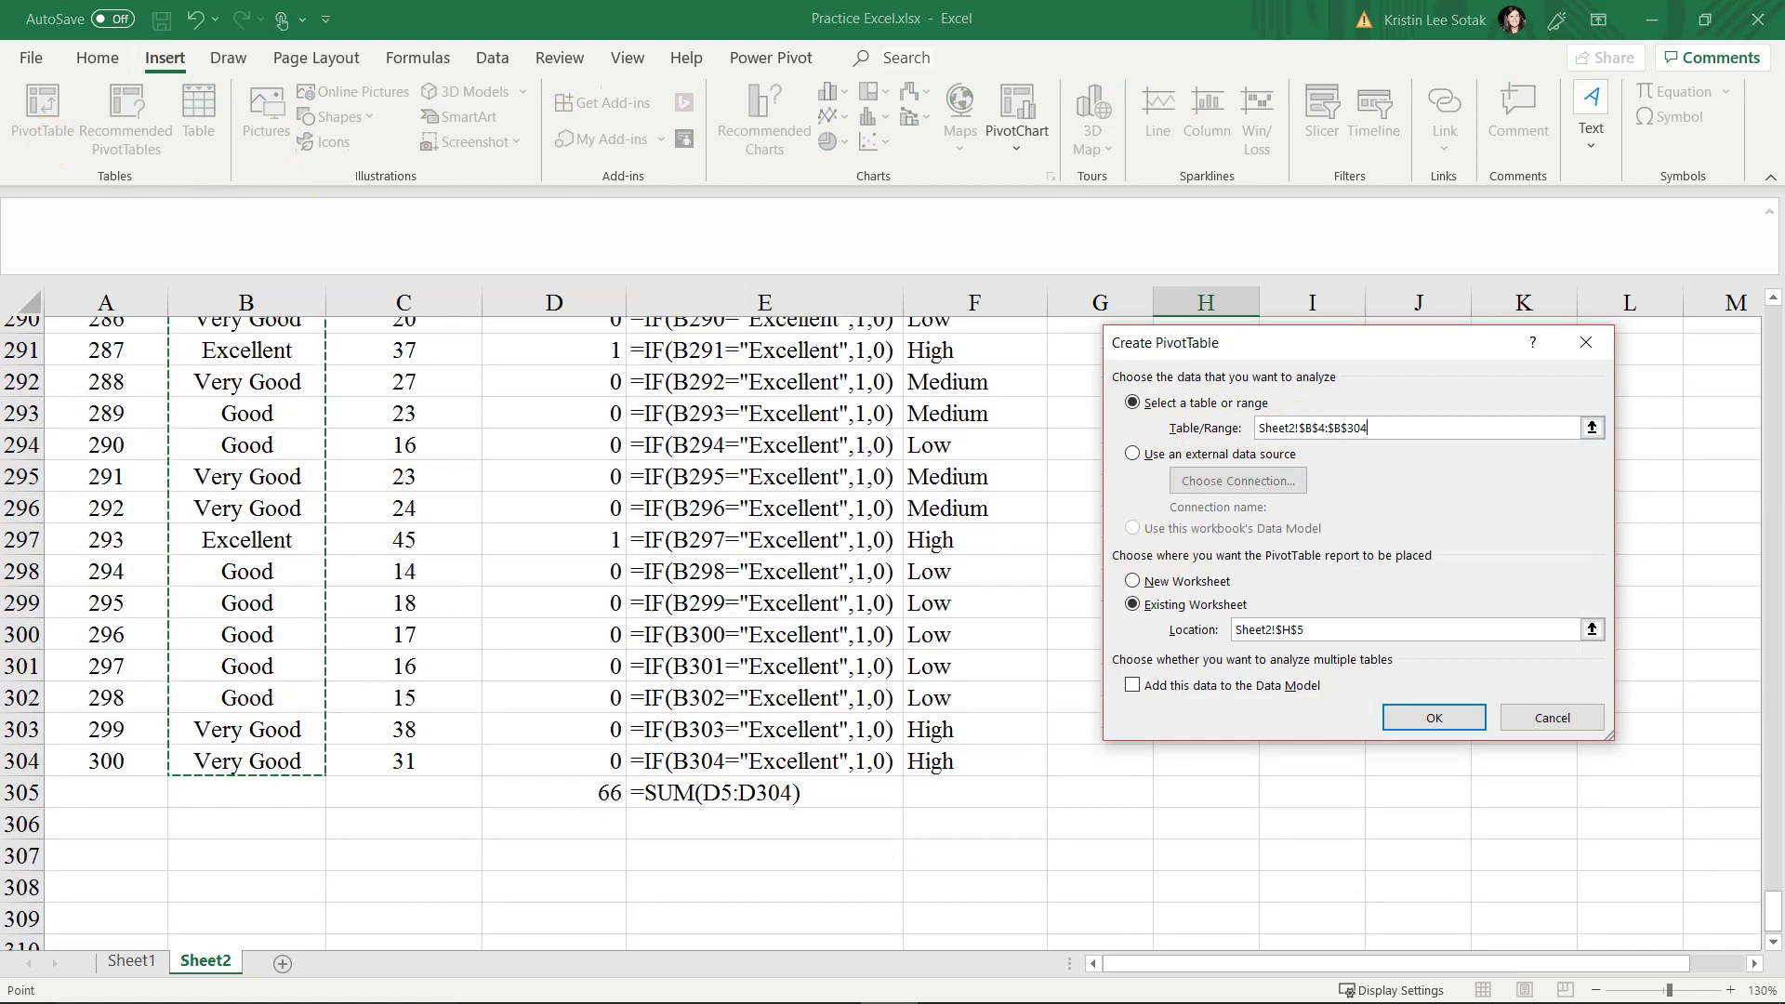
Place the PivotTable on the existing worksheet at Sheet2!$H$5 and create it
{"action": "left_click", "coordinate": [1339, 630]}
{"action": "key", "text": "BackSpace"}
{"action": "key", "text": "BackSpace"}
{"action": "key", "text": "BackSpace"}
{"action": "key", "text": "BackSpace"}
{"action": "key", "text": "BackSpace"}
{"action": "key", "text": "BackSpace"}
{"action": "key", "text": "BackSpace"}
{"action": "key", "text": "BackSpace"}
{"action": "key", "text": "BackSpace"}
{"action": "key", "text": "BackSpace"}
{"action": "scroll", "coordinate": [880, 632], "scroll_direction": "up", "scroll_amount": 2}
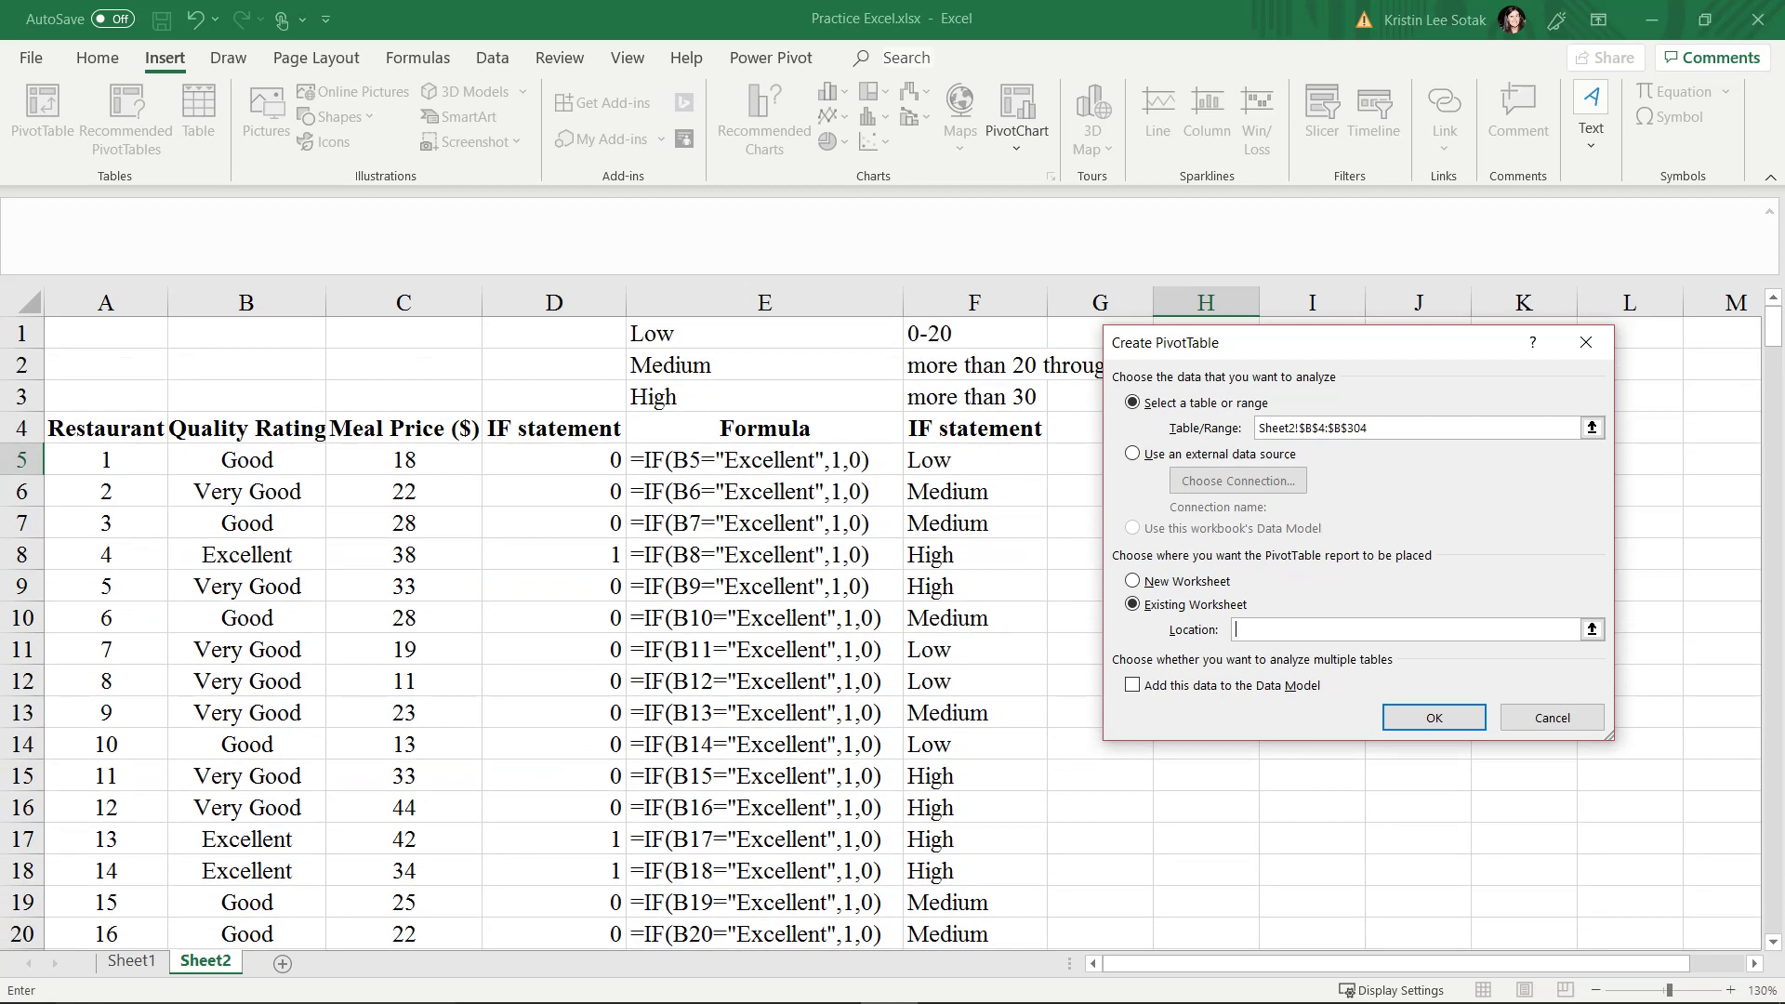
{"action": "left_click_drag", "start_coordinate": [1395, 330], "coordinate": [1185, 508]}
{"action": "left_click", "coordinate": [1206, 459]}
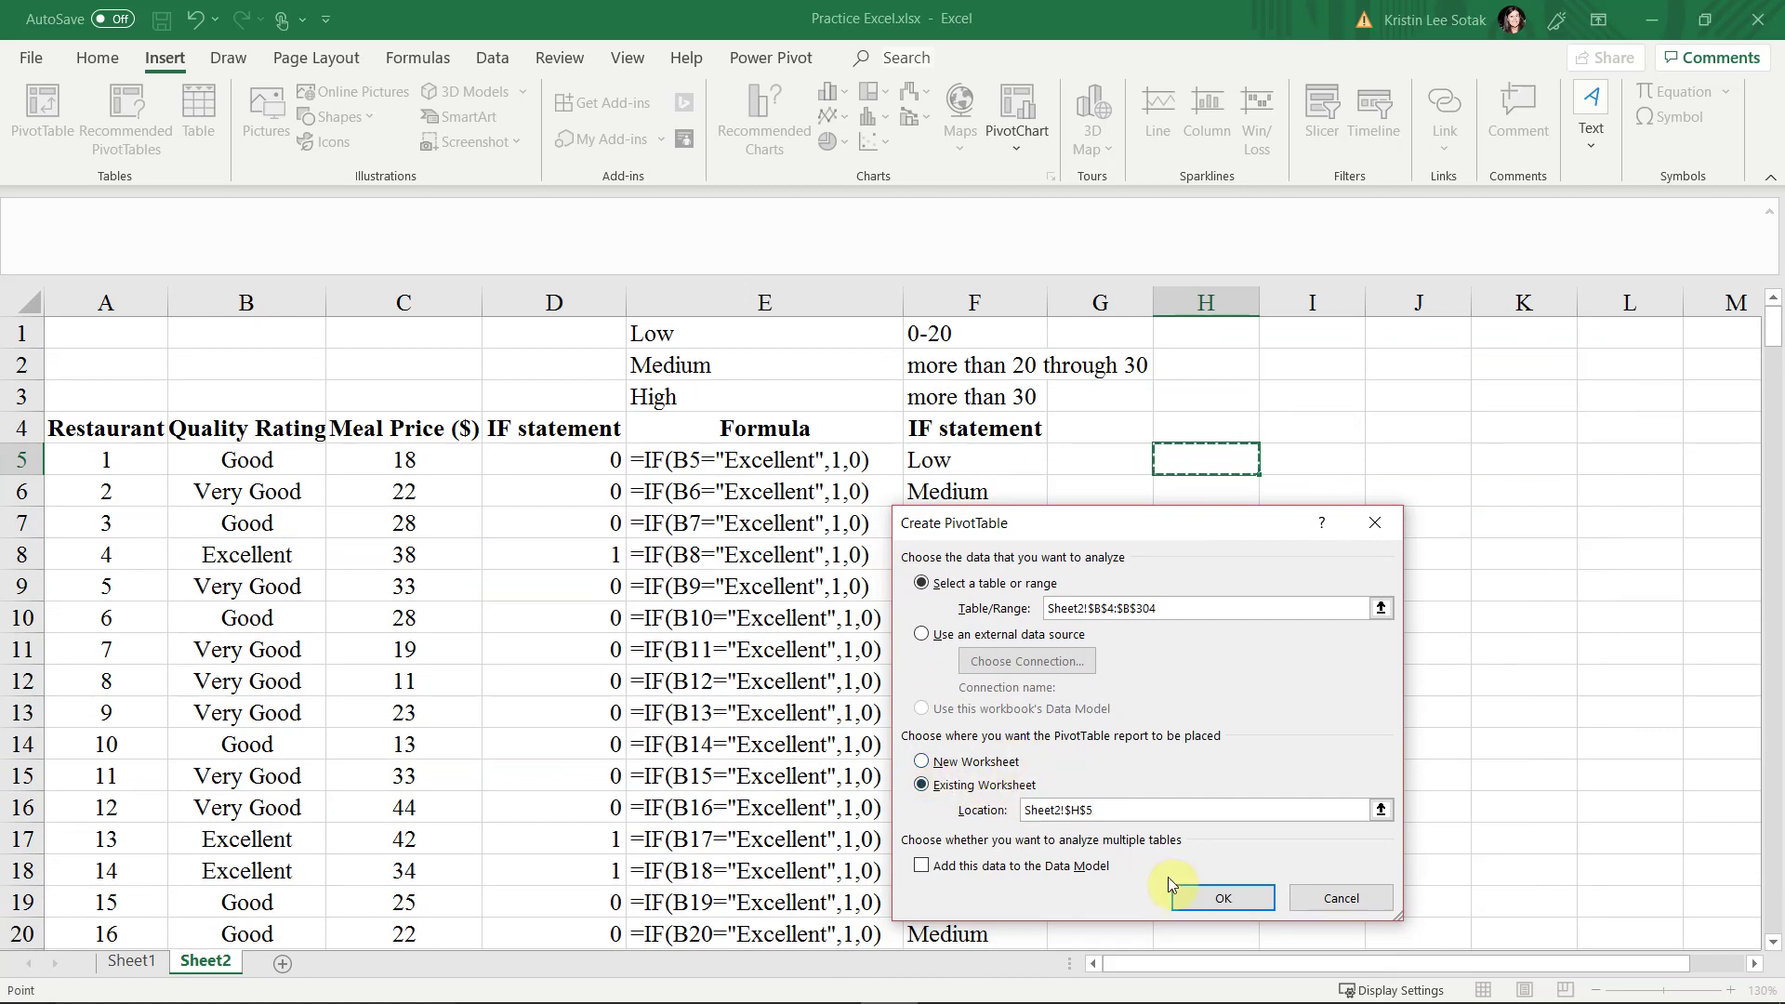
{"action": "left_click", "coordinate": [1263, 899]}
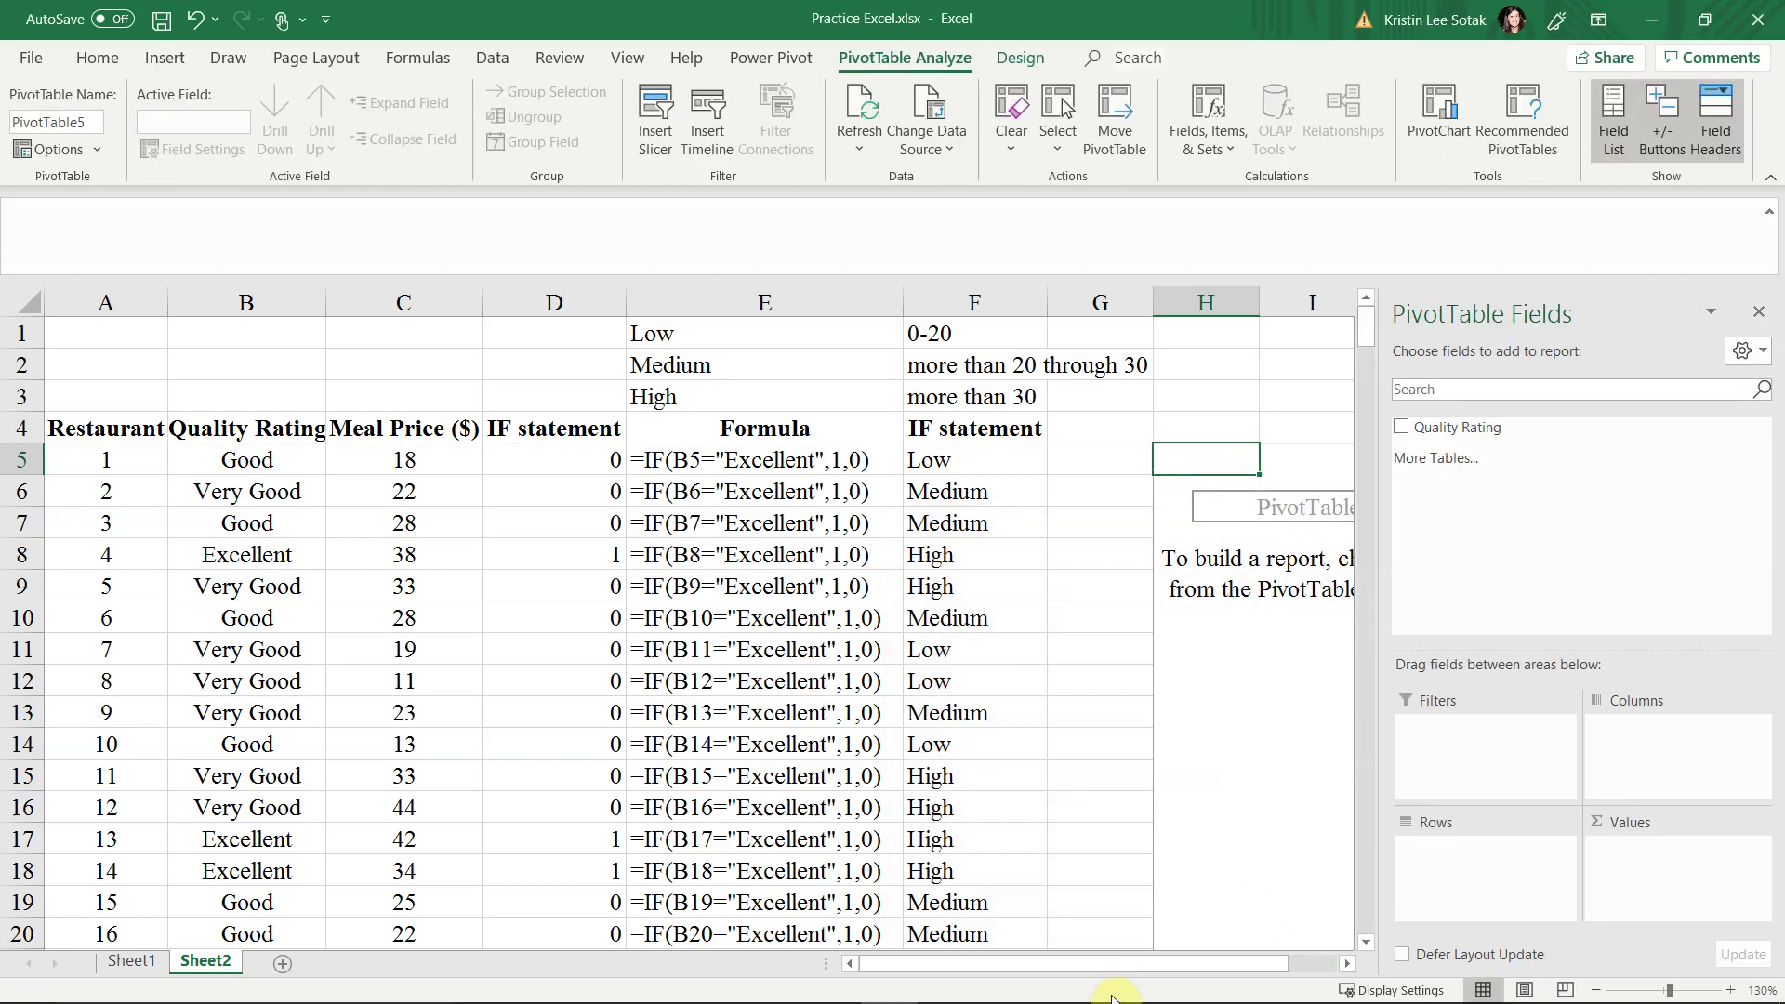
Add Quality Rating to both the rows and the values of the PivotTable to count each rating
{"action": "left_click_drag", "start_coordinate": [1175, 971], "coordinate": [1263, 971]}
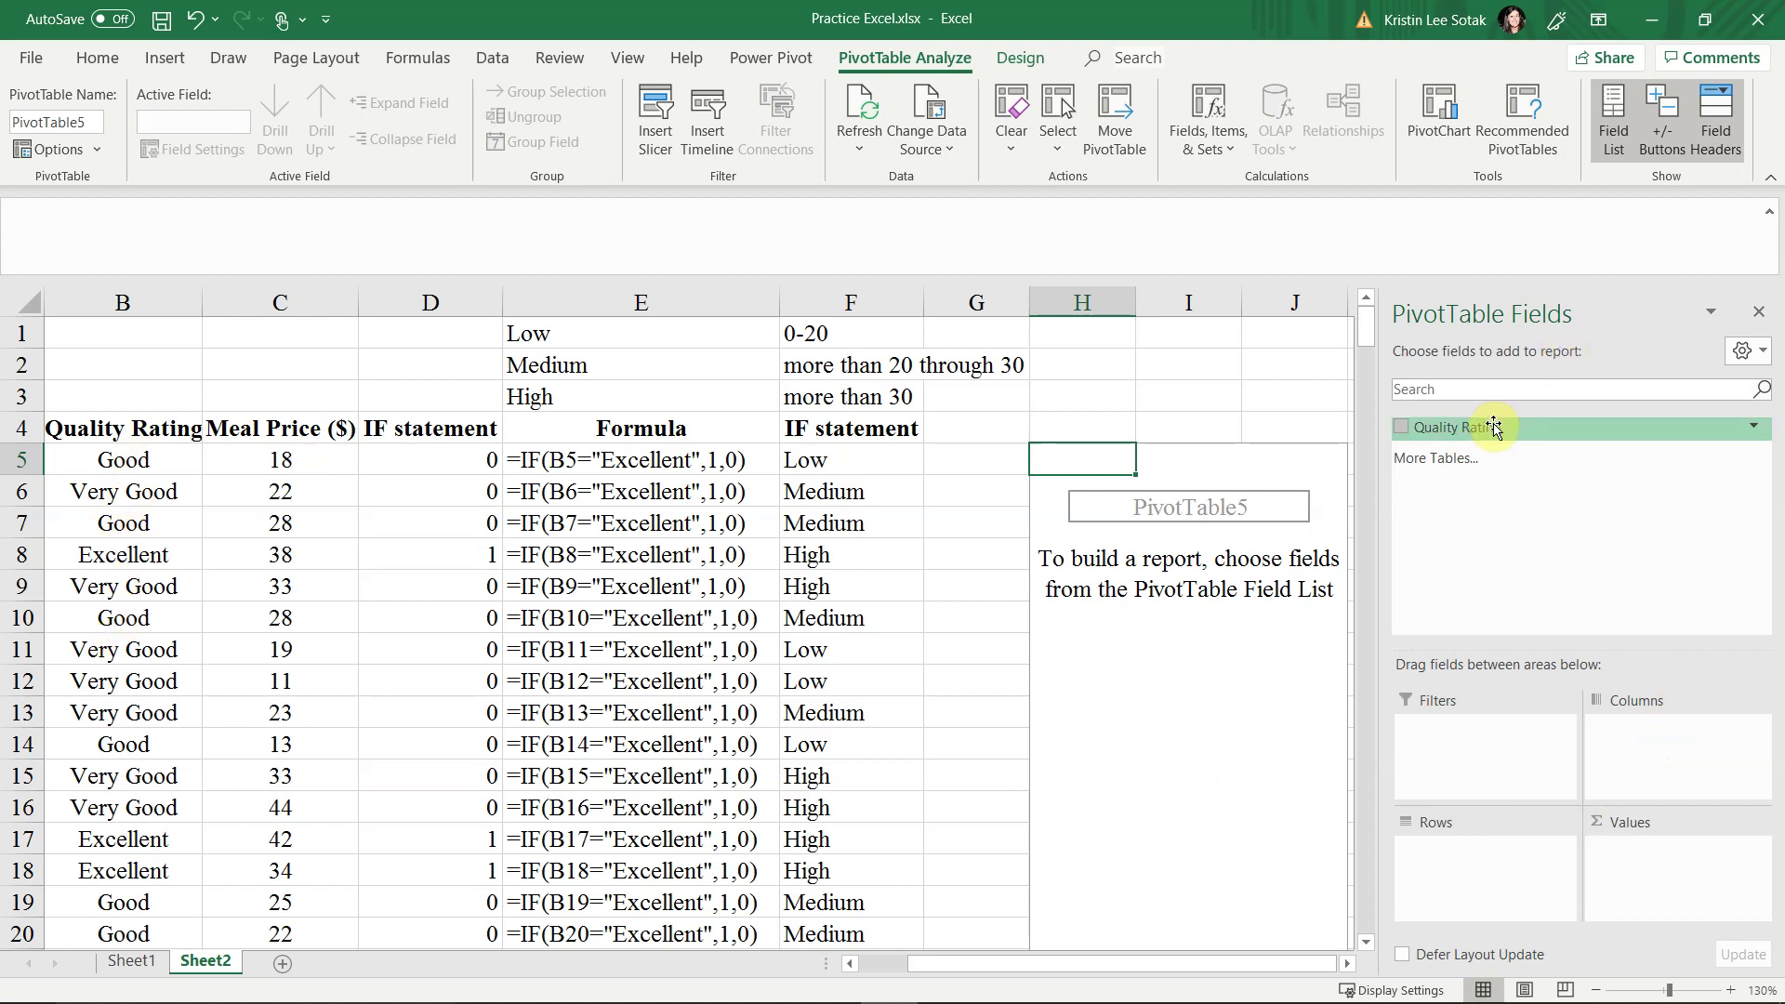
{"action": "left_click_drag", "start_coordinate": [1493, 427], "coordinate": [1485, 867]}
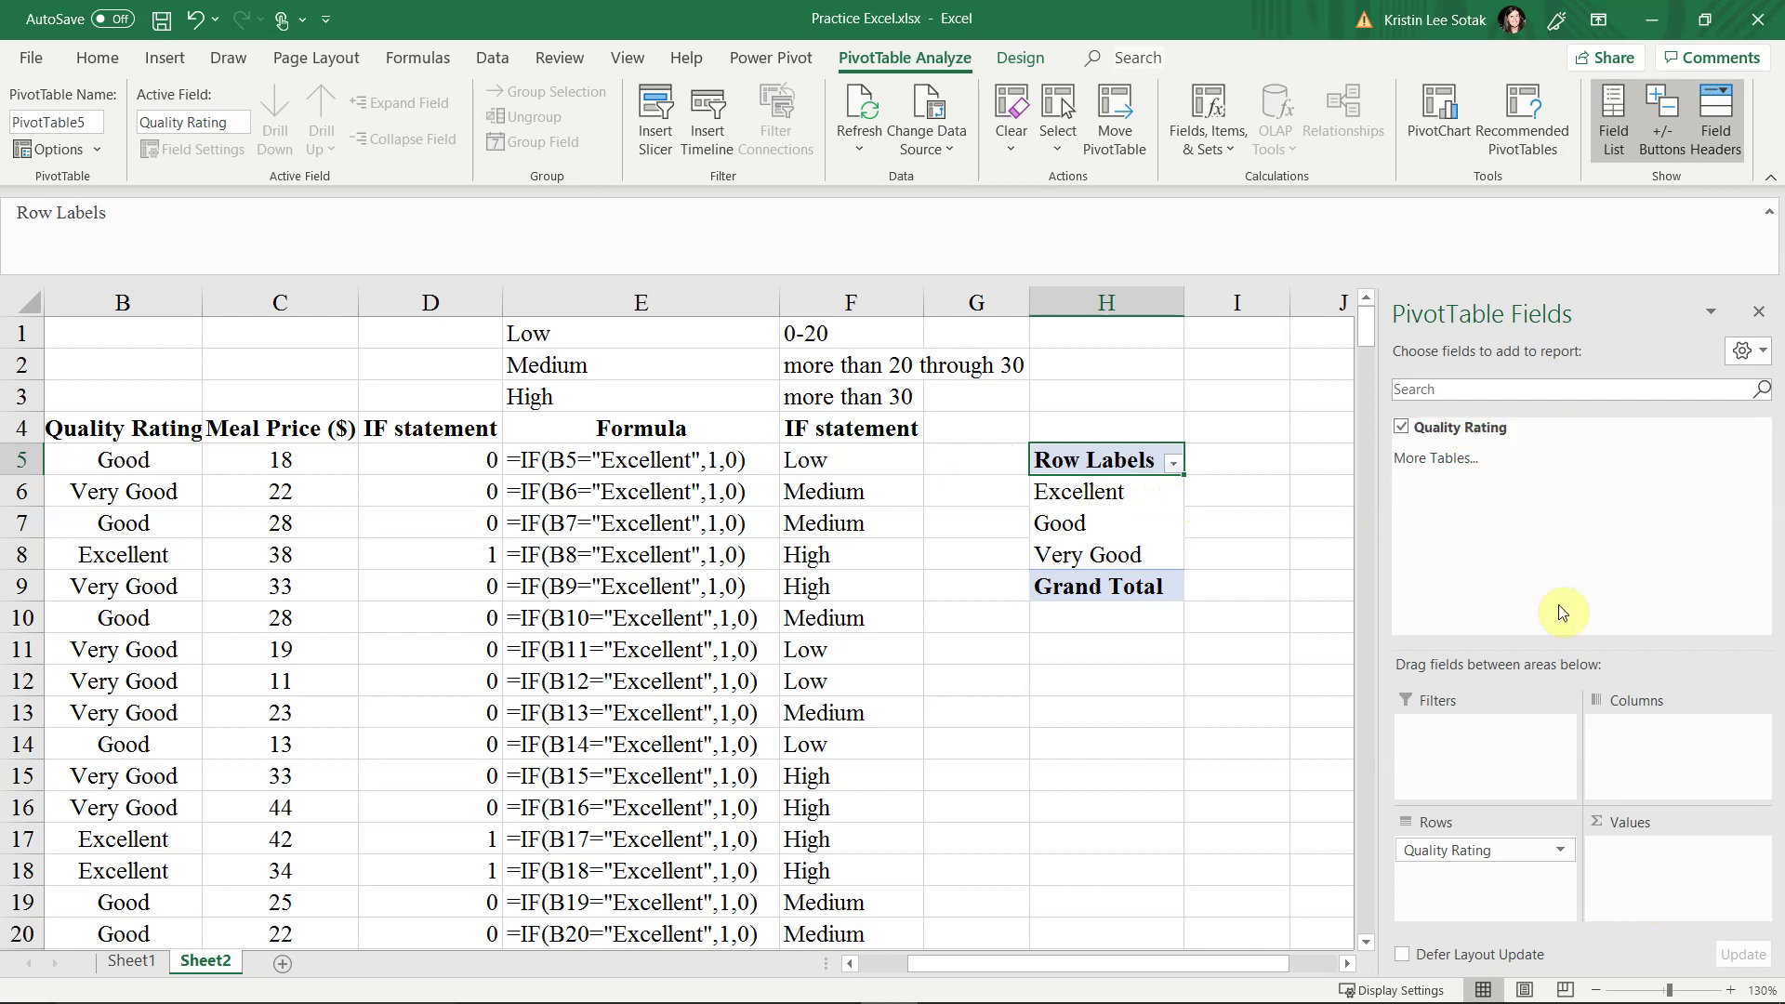
{"action": "left_click_drag", "start_coordinate": [1481, 428], "coordinate": [1644, 879]}
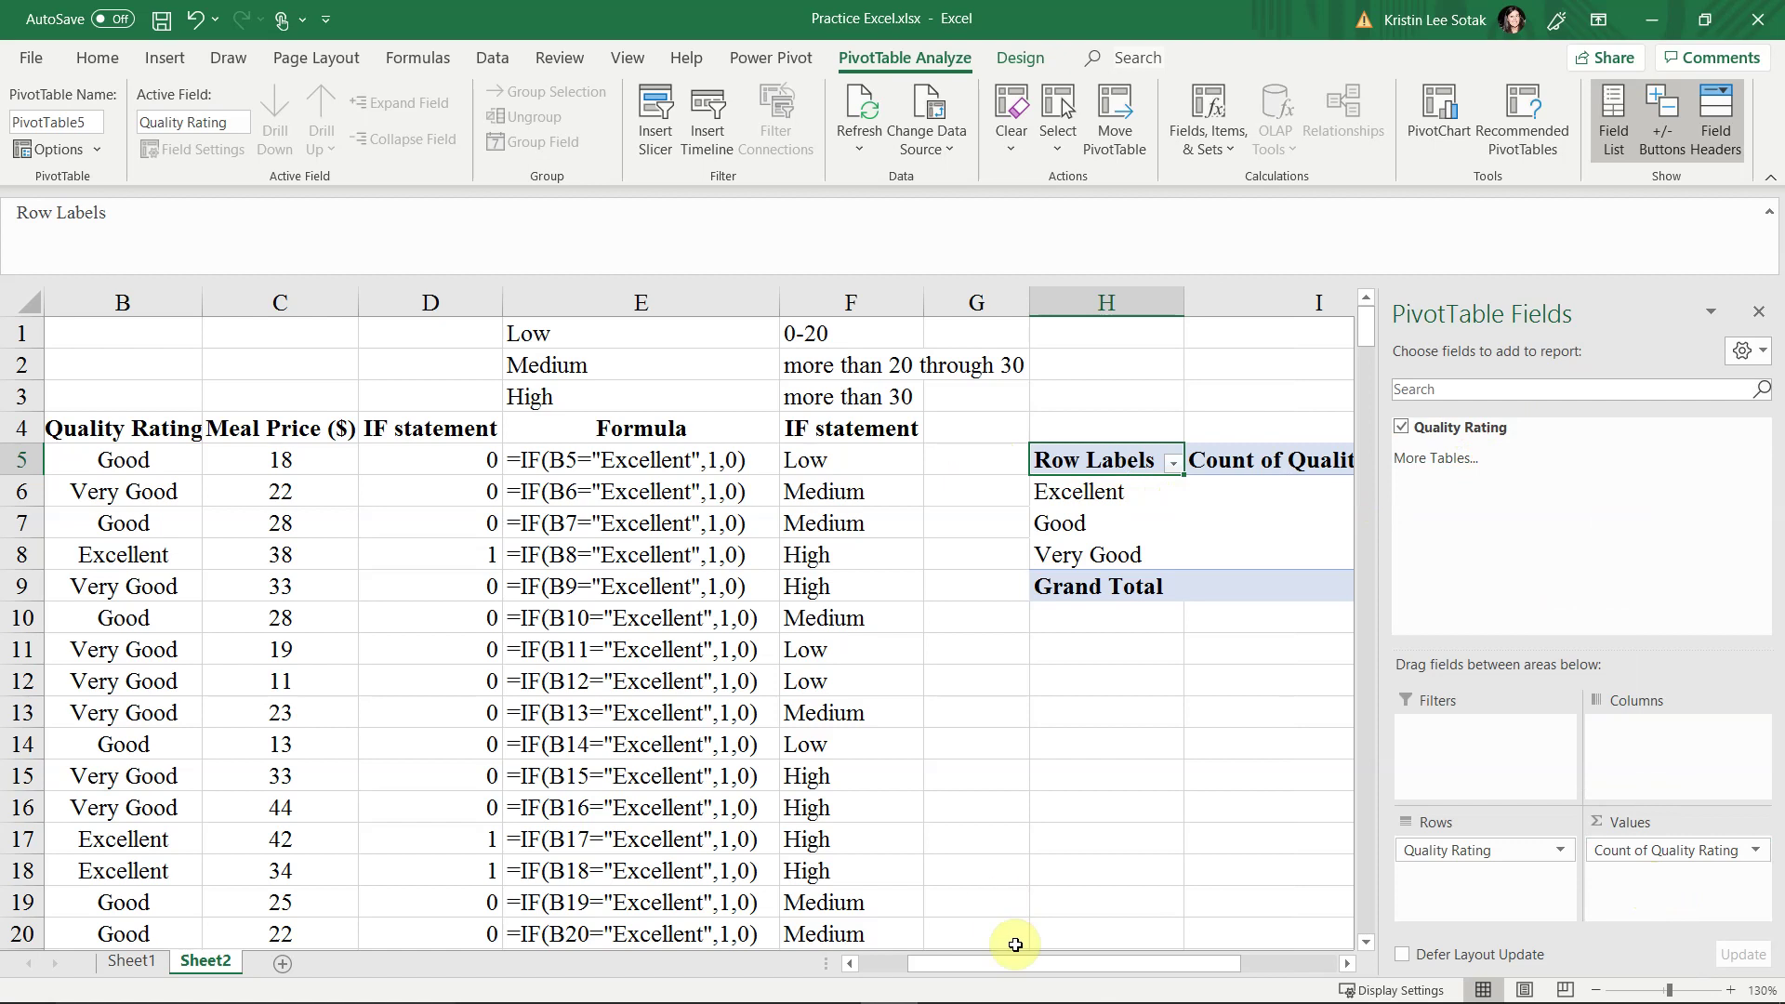
{"action": "left_click_drag", "start_coordinate": [1020, 964], "coordinate": [1177, 963]}
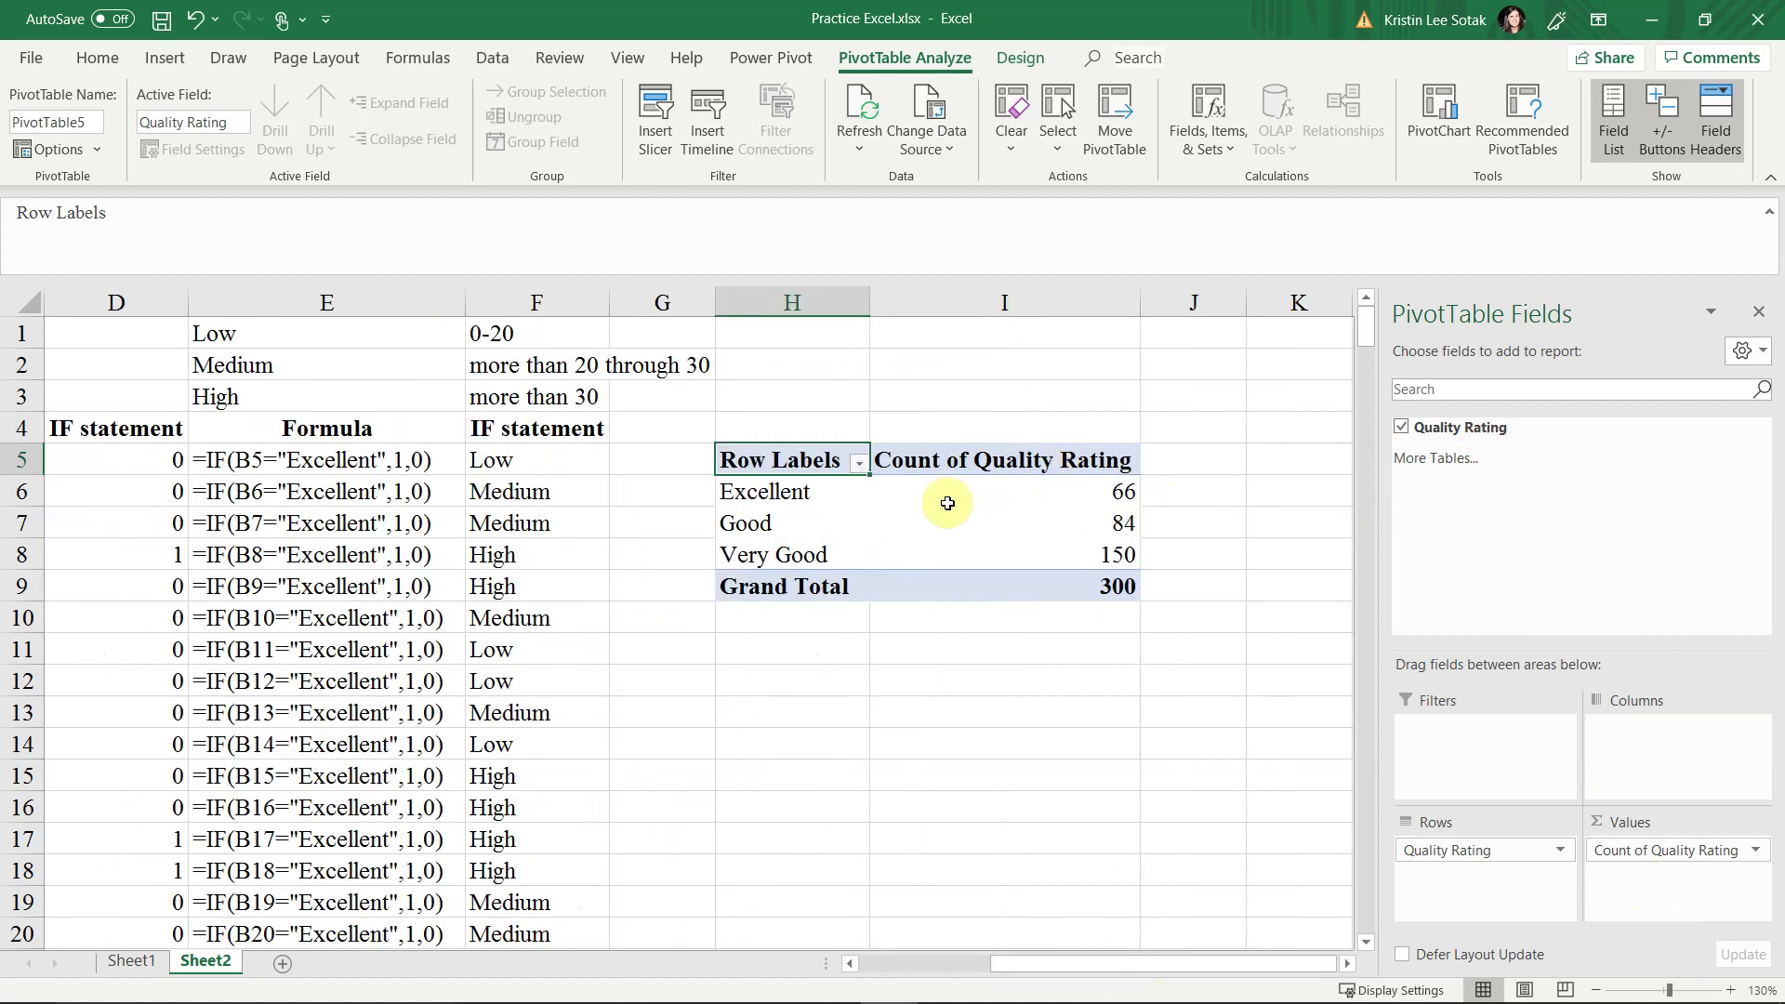
Compare the PivotTable's rating counts and grand total with the sum below column D and the last restaurant number
{"action": "left_click", "coordinate": [1044, 499]}
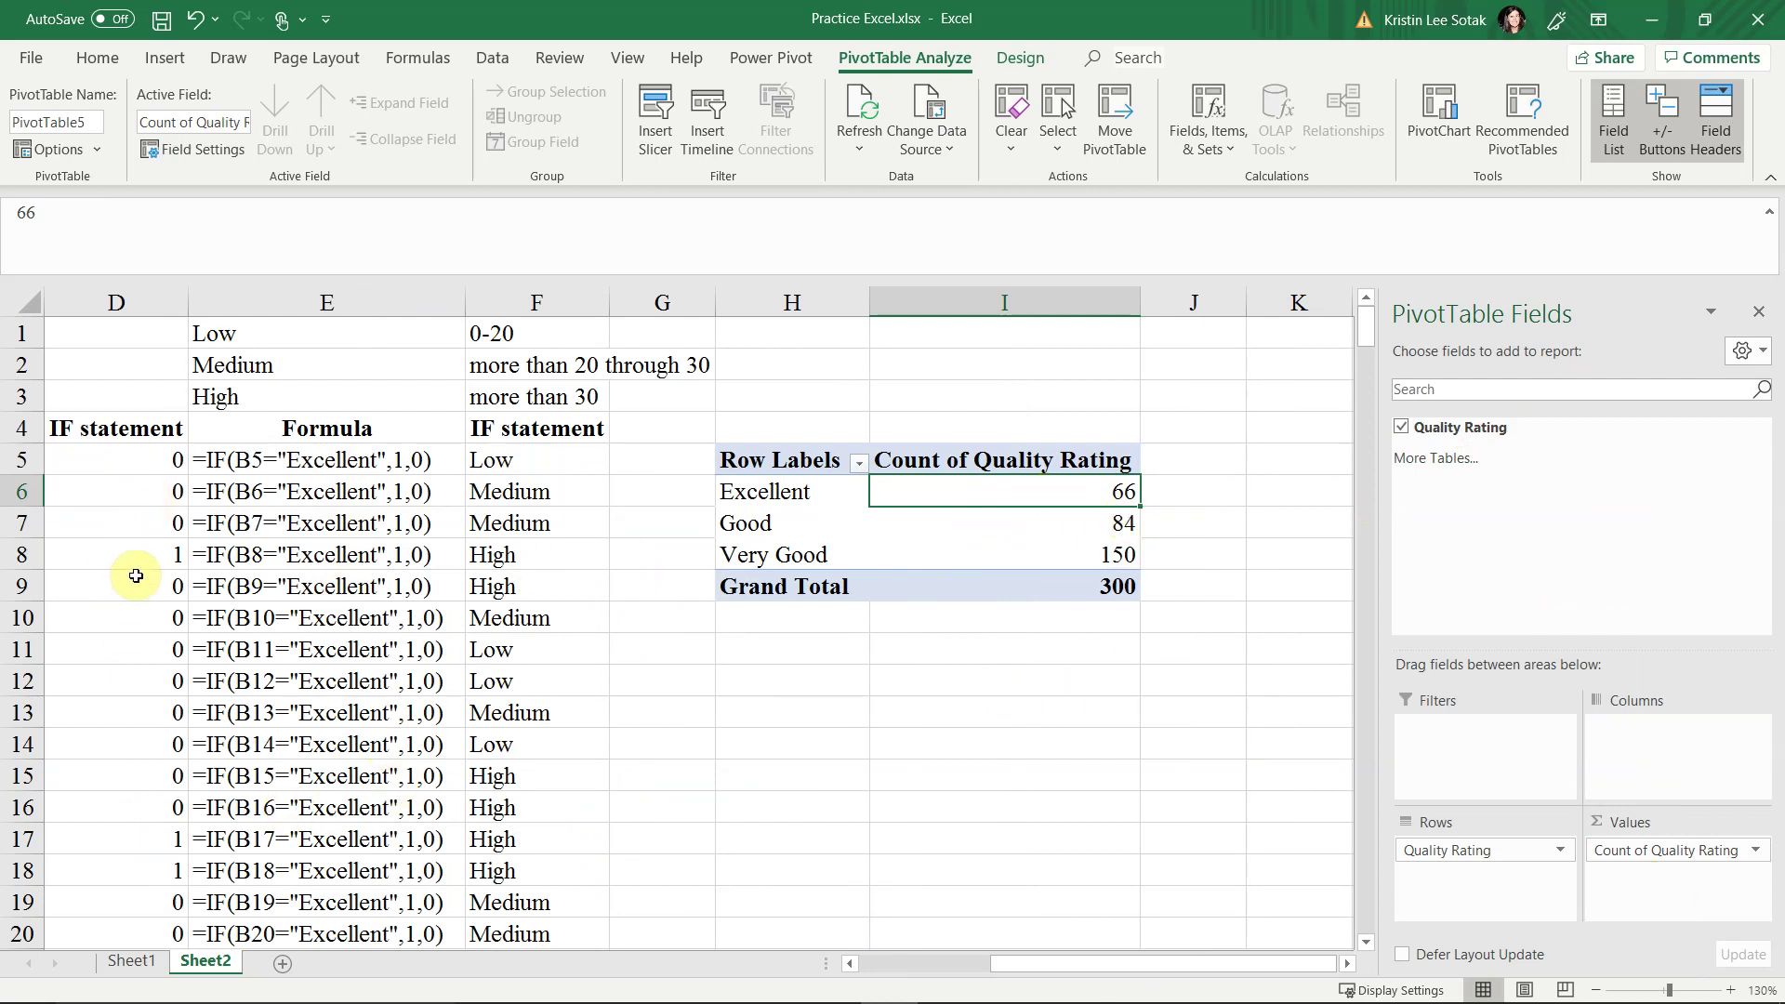
{"action": "mouse_move", "coordinate": [1019, 497]}
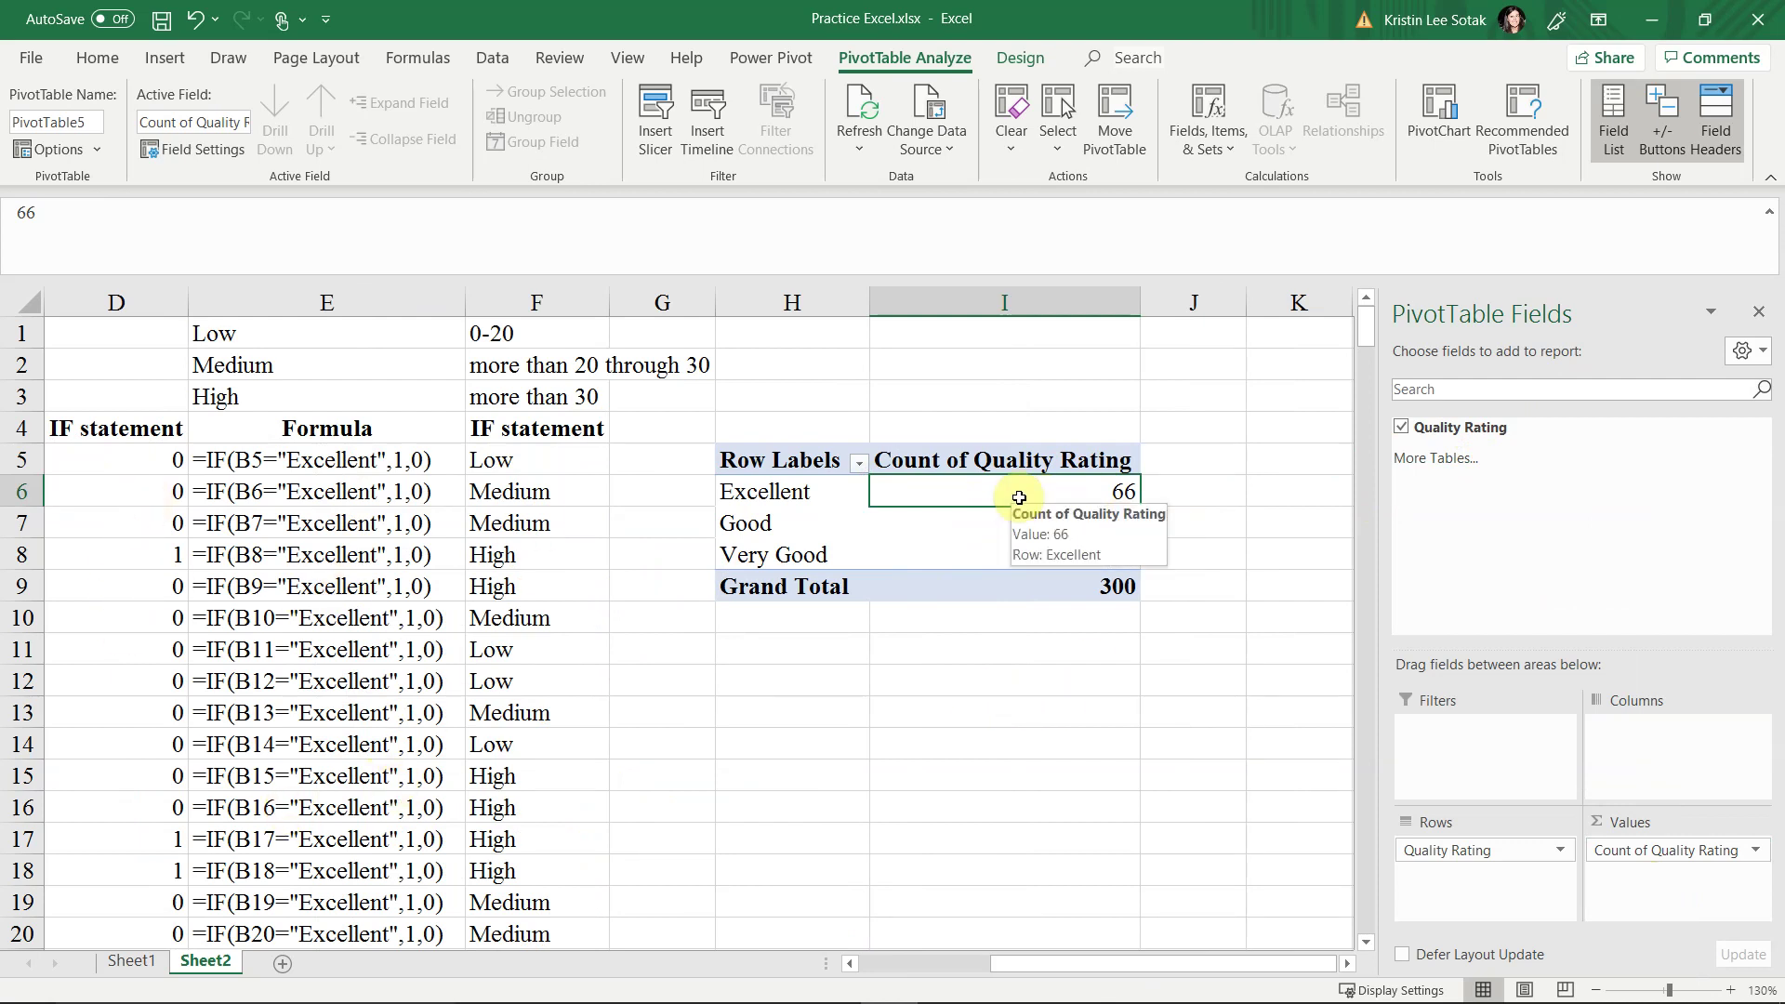
{"action": "mouse_move", "coordinate": [968, 527]}
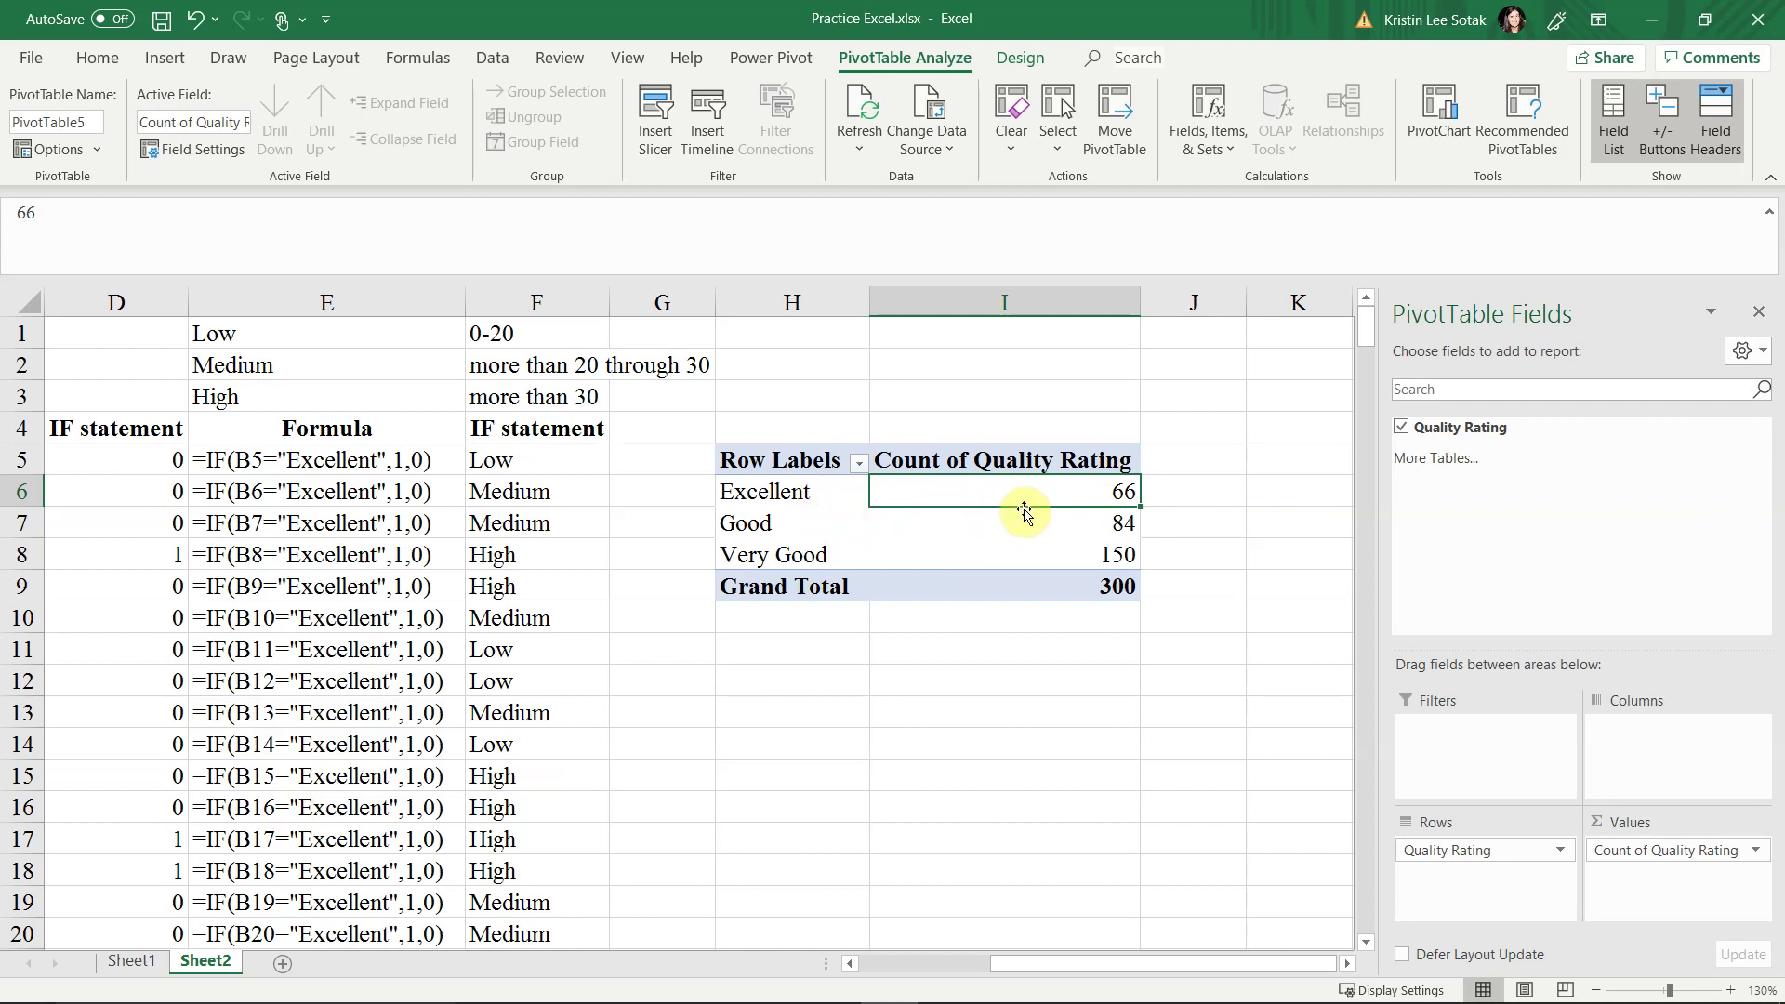
{"action": "left_click", "coordinate": [1012, 553]}
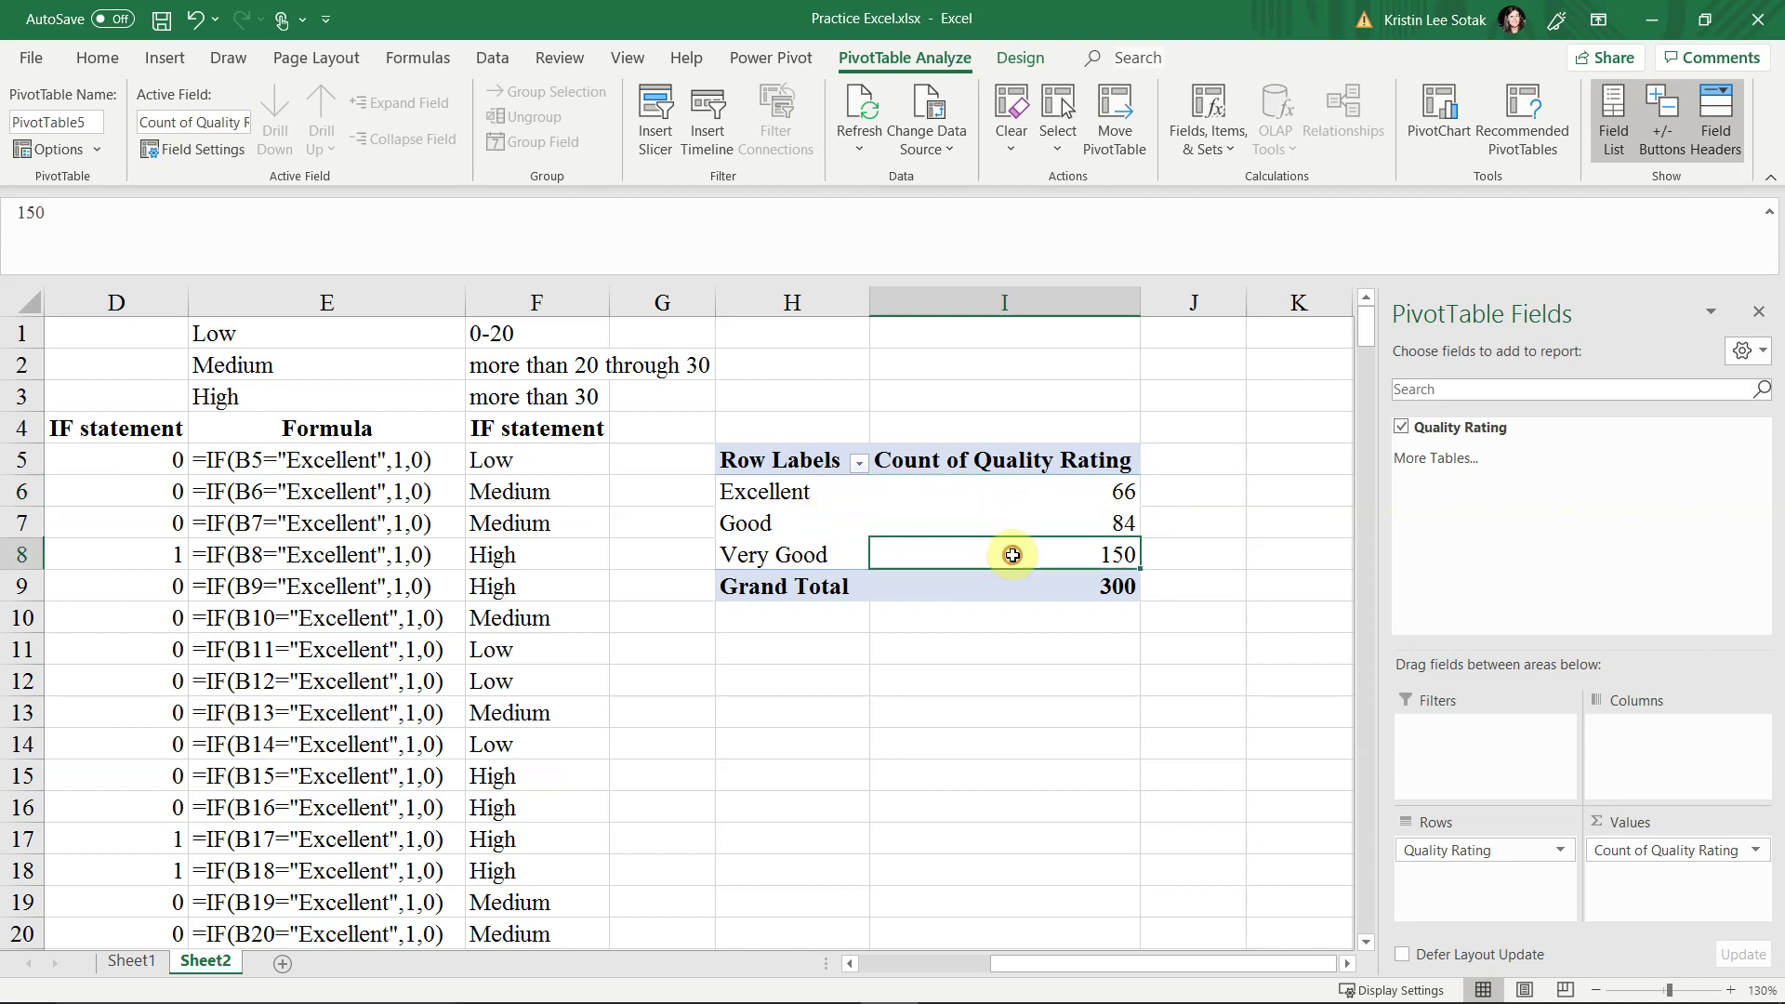
{"action": "left_click", "coordinate": [975, 522]}
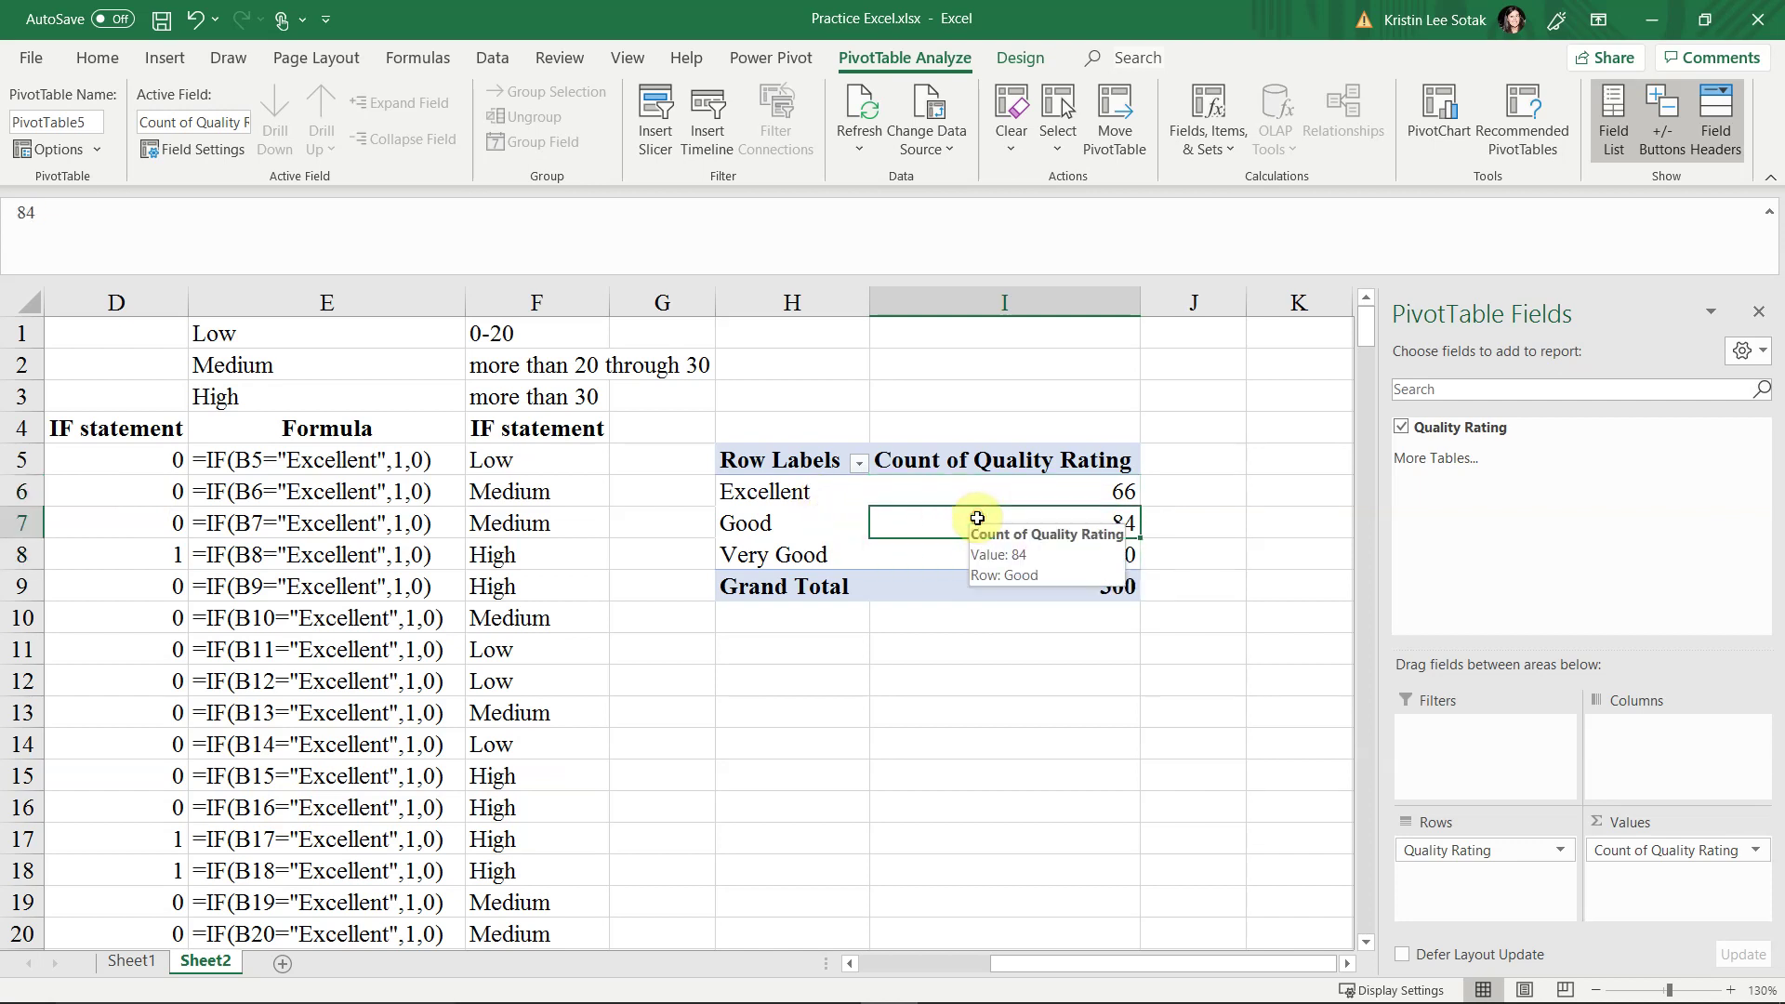
{"action": "left_click", "coordinate": [1037, 596]}
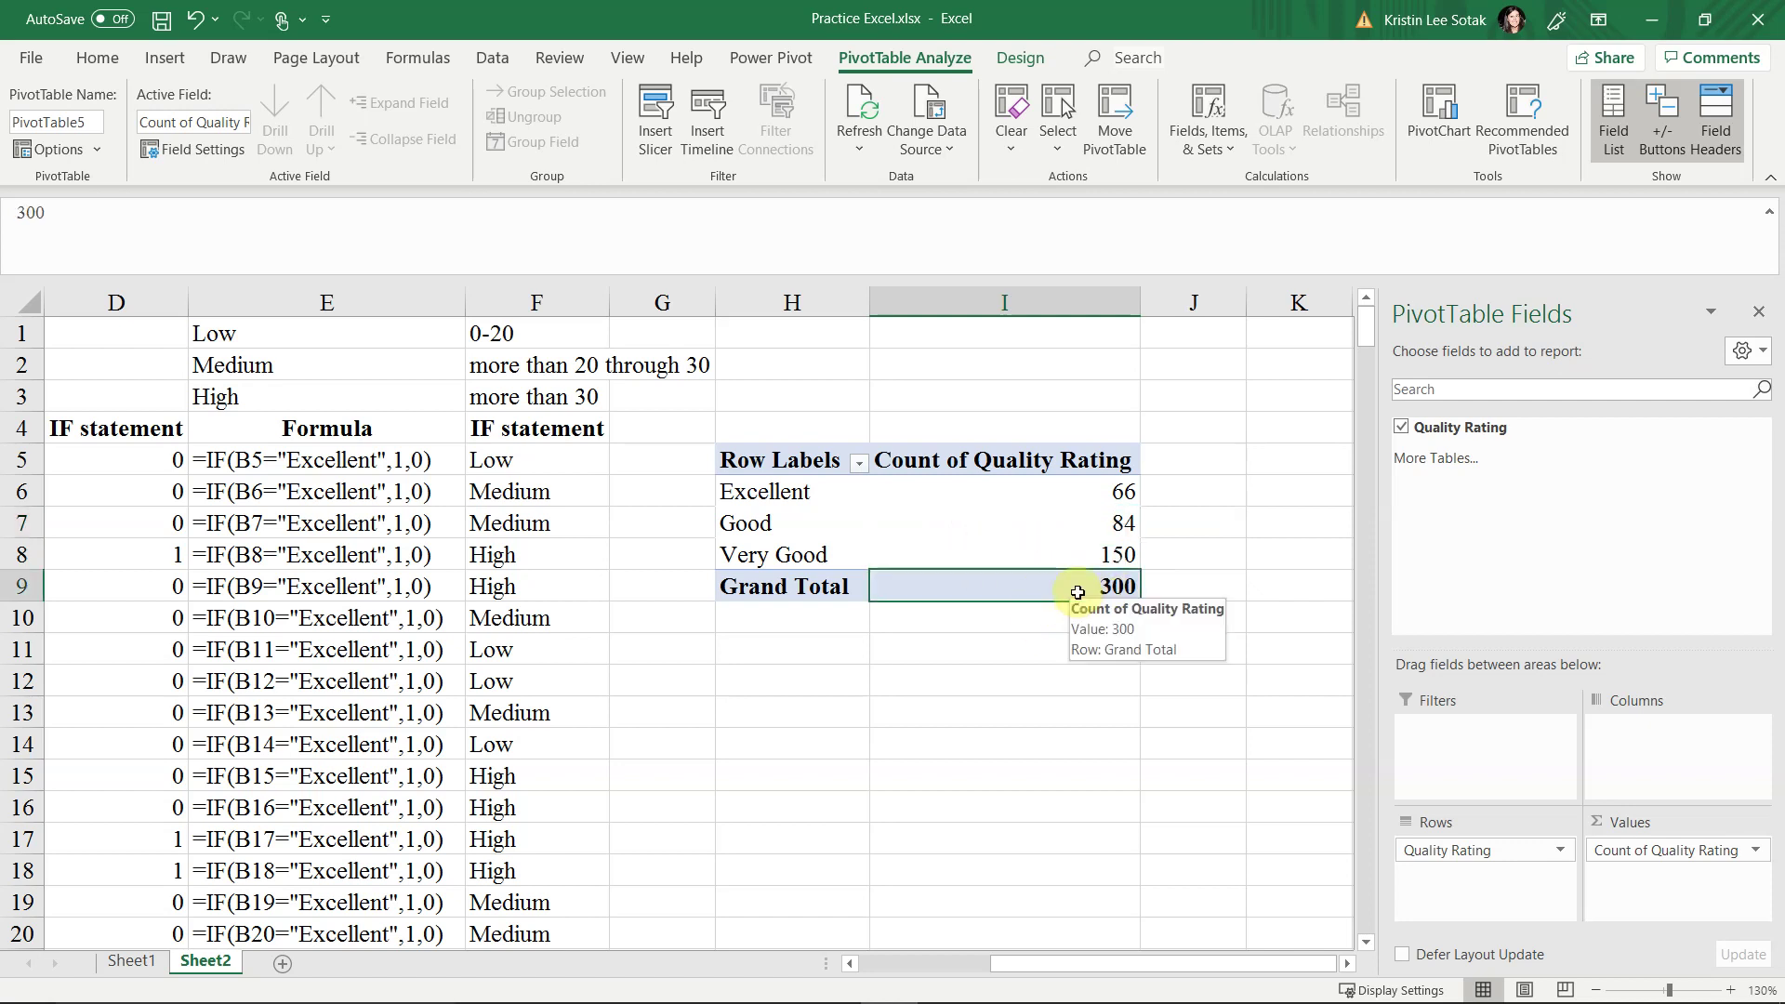
{"action": "left_click_drag", "start_coordinate": [1364, 315], "coordinate": [1345, 958]}
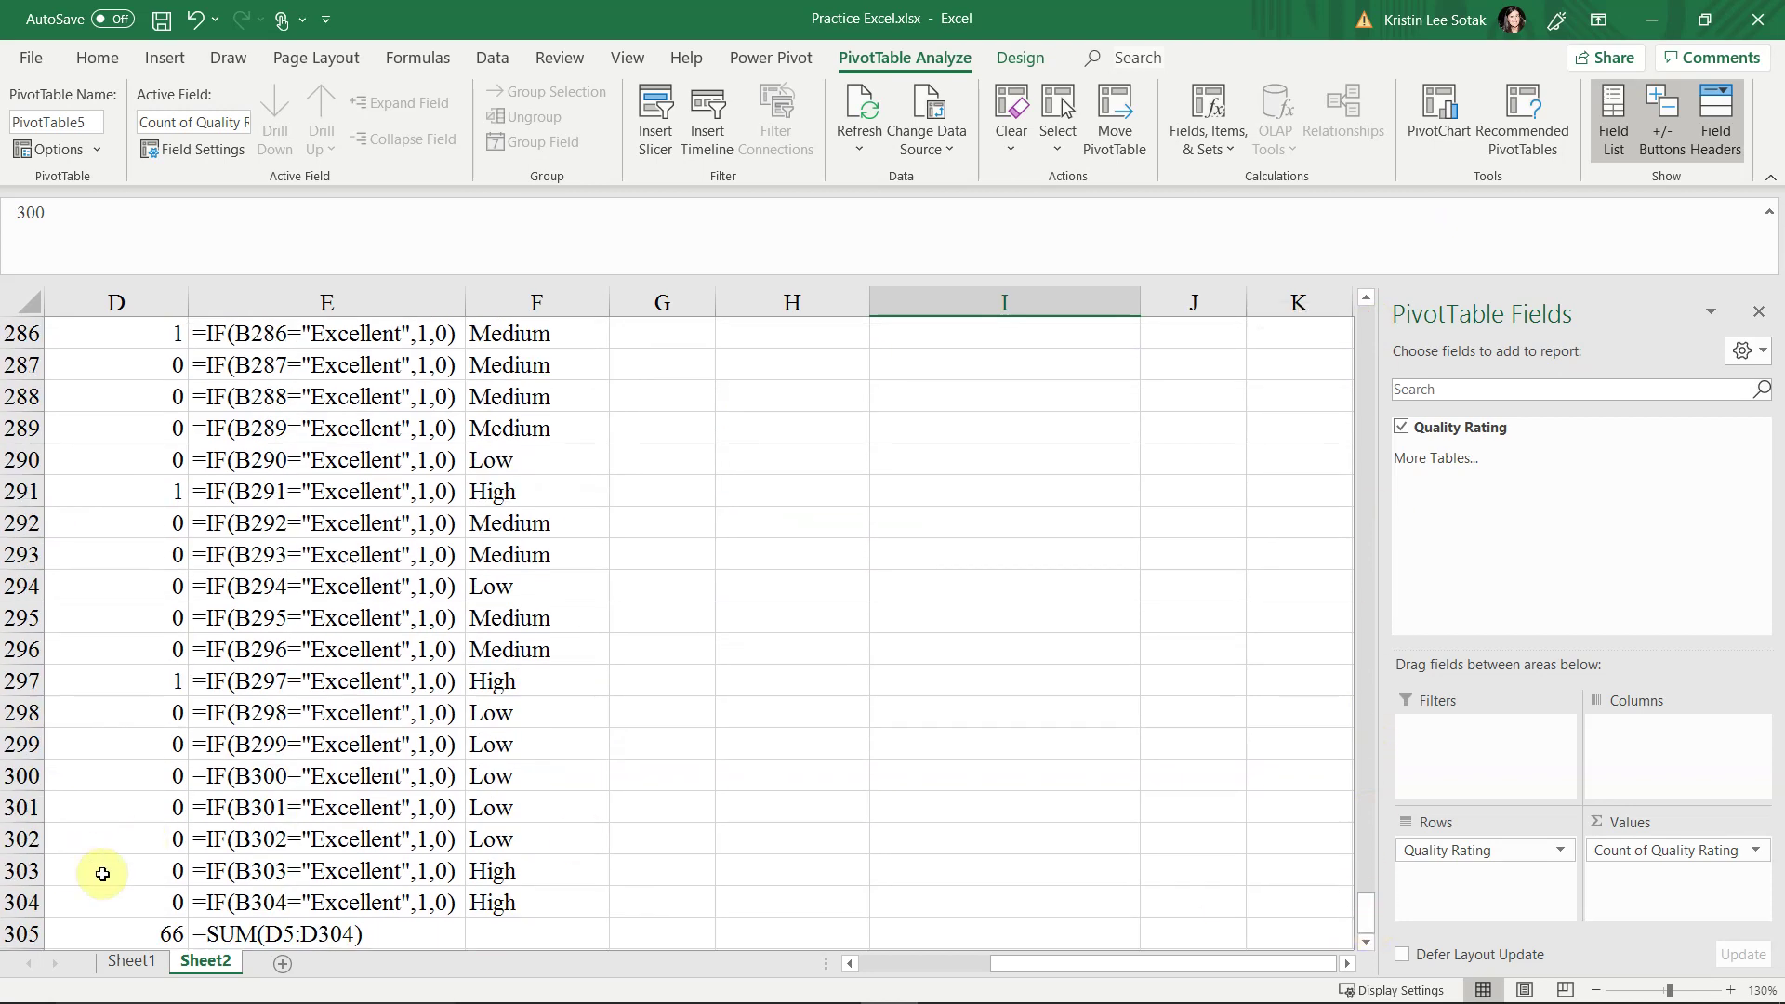
{"action": "left_click_drag", "start_coordinate": [1016, 964], "coordinate": [828, 971]}
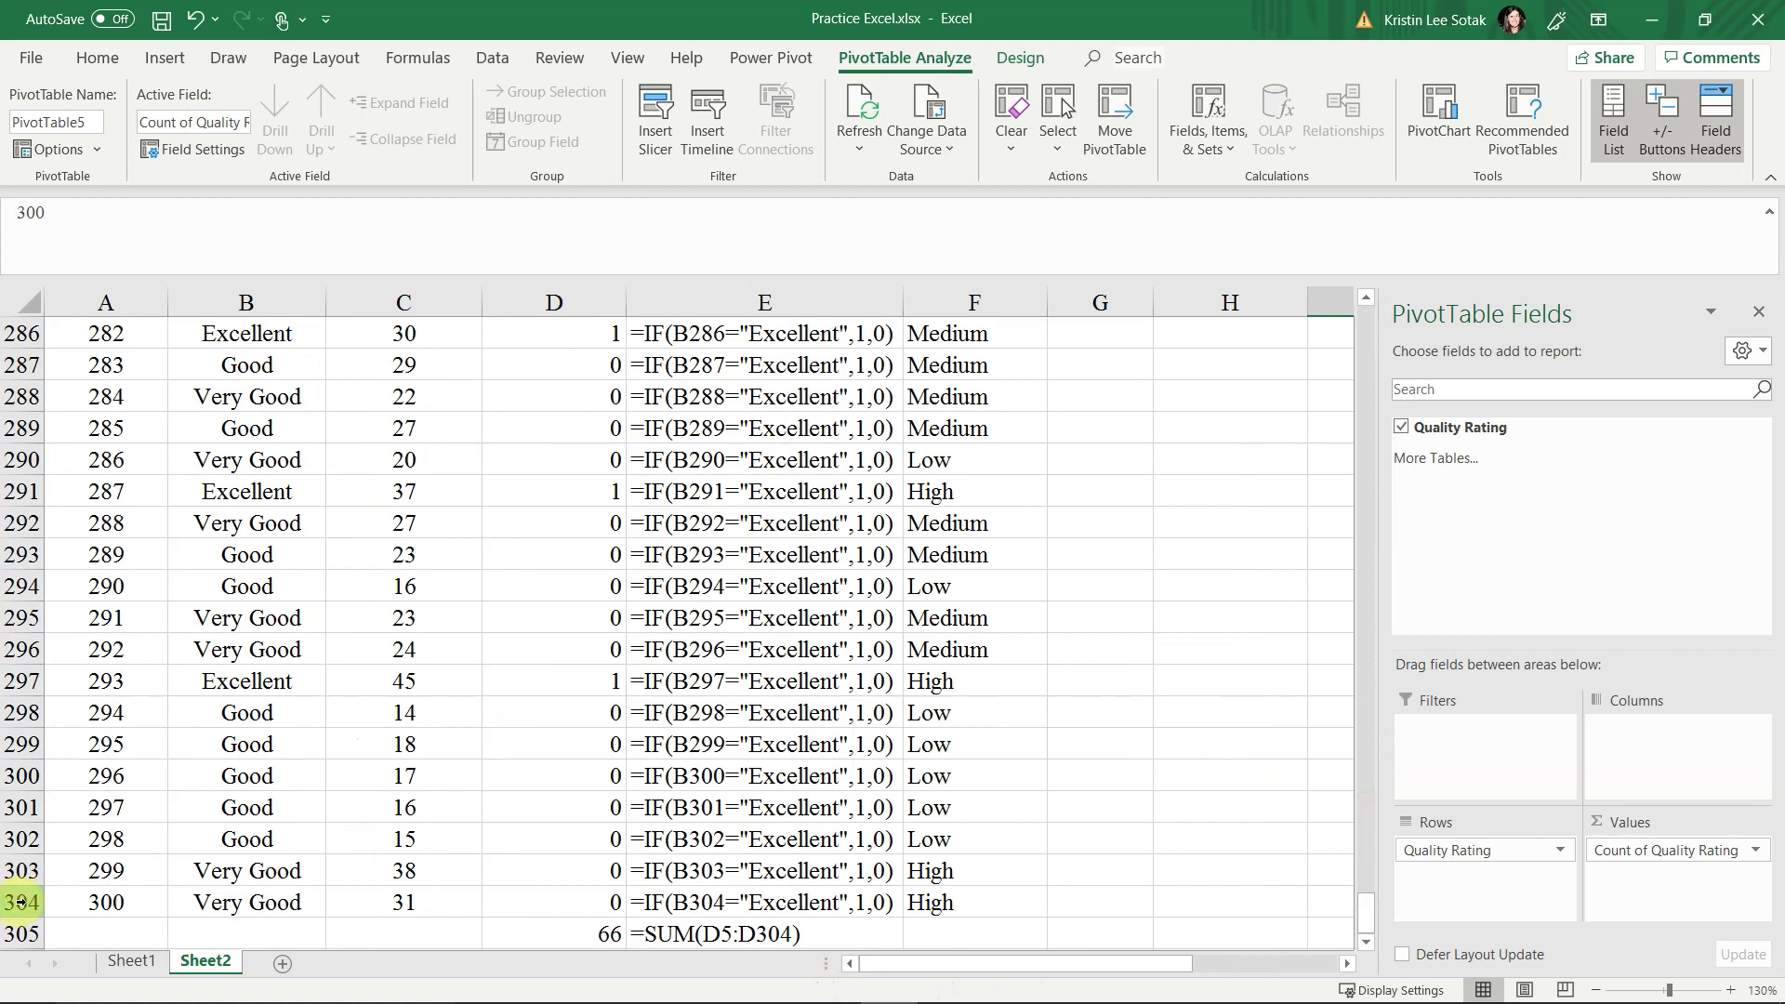
{"action": "left_click_drag", "start_coordinate": [1364, 893], "coordinate": [1362, 302]}
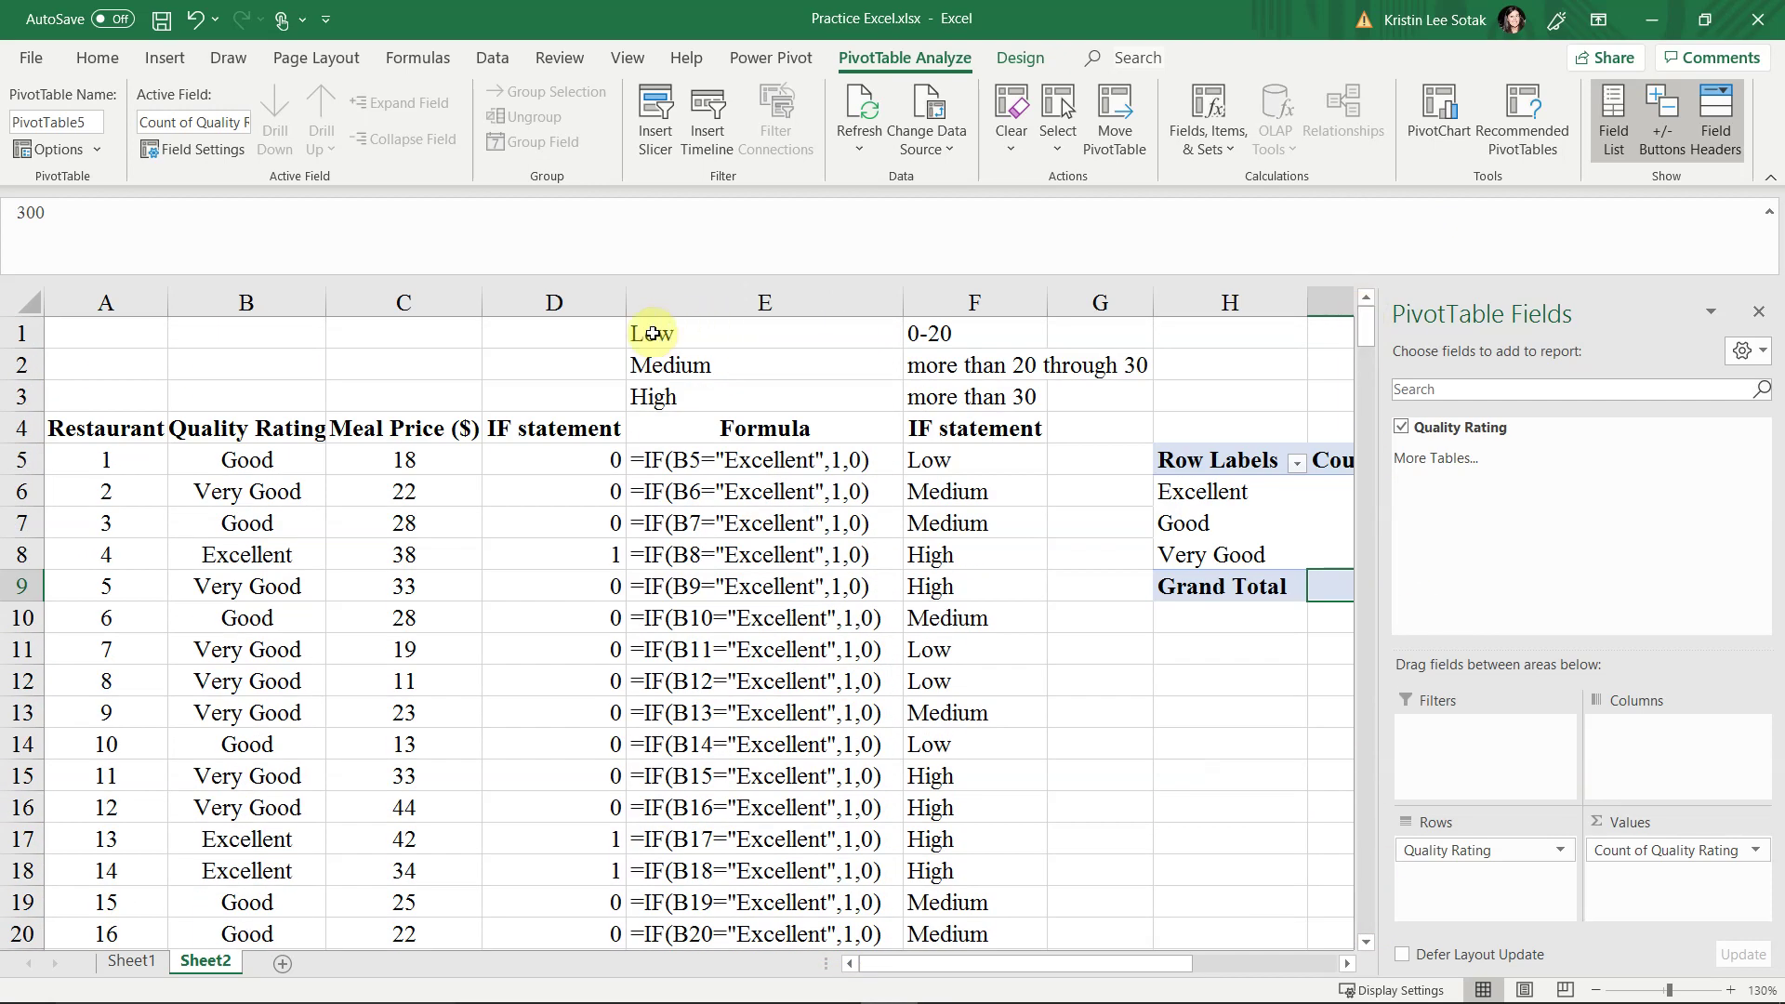
{"action": "left_click_drag", "start_coordinate": [673, 429], "coordinate": [670, 347]}
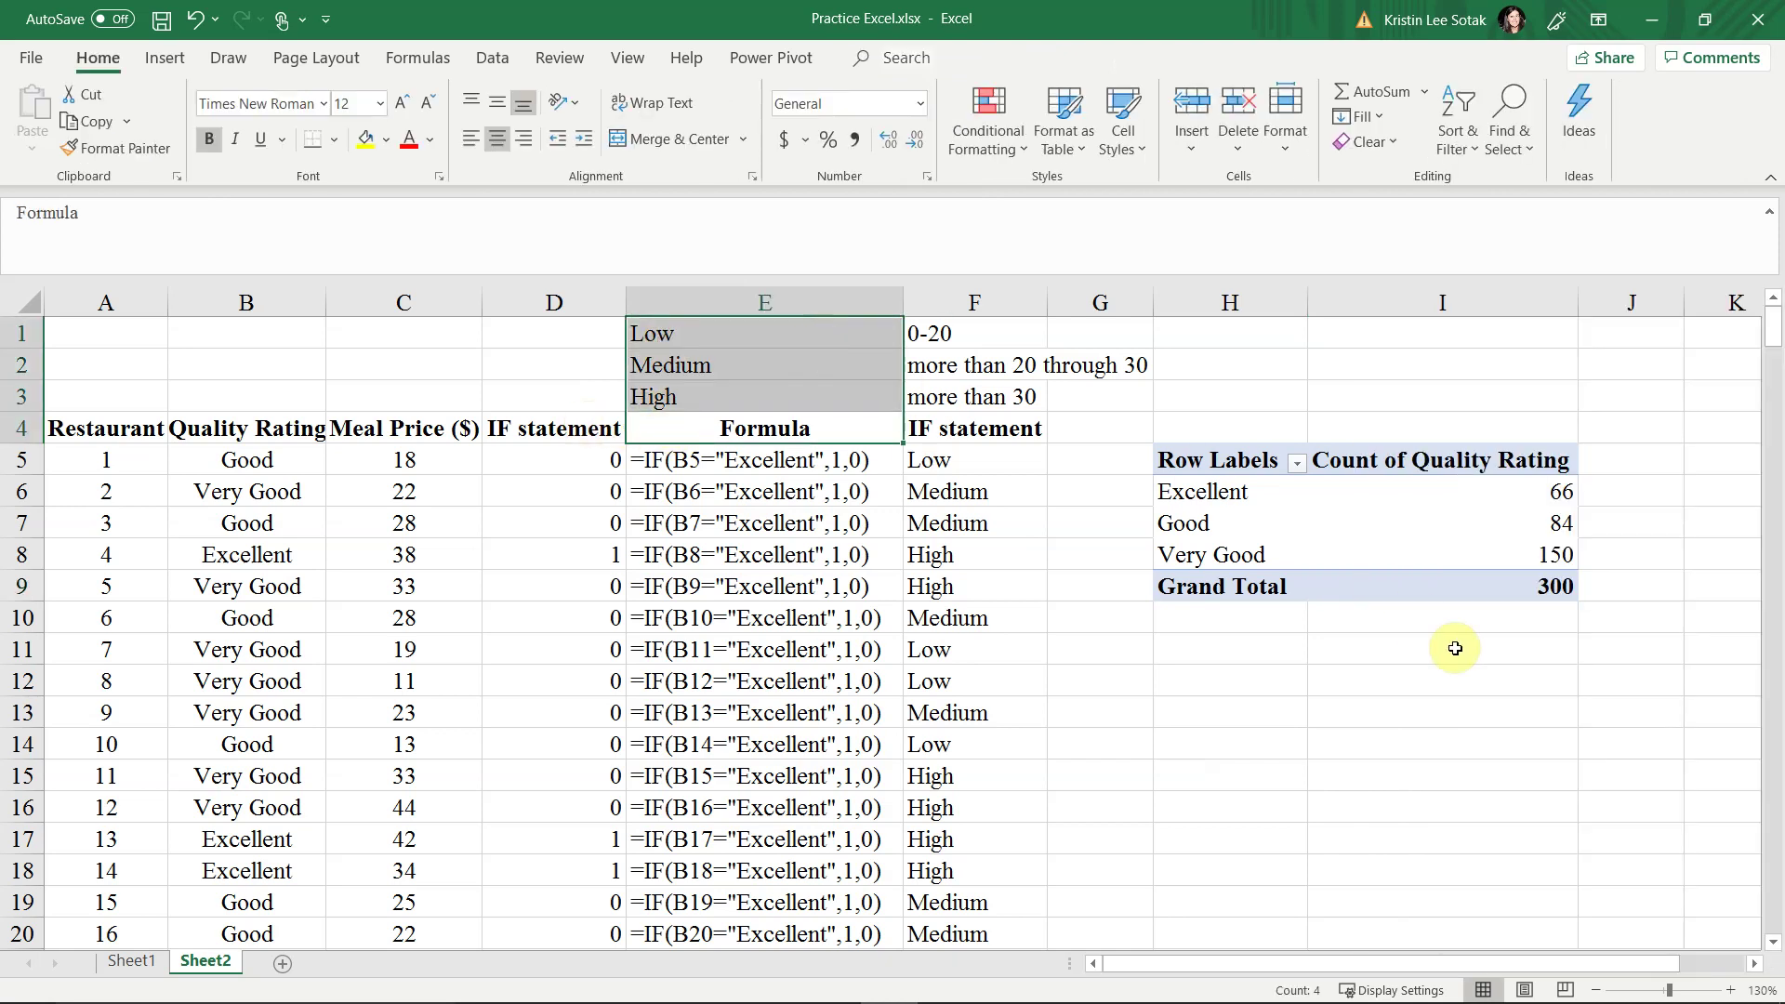
Close the PivotTable field list so the whole PivotTable can be viewed beside the data
{"action": "left_click", "coordinate": [1455, 648]}
{"action": "left_click", "coordinate": [1508, 587]}
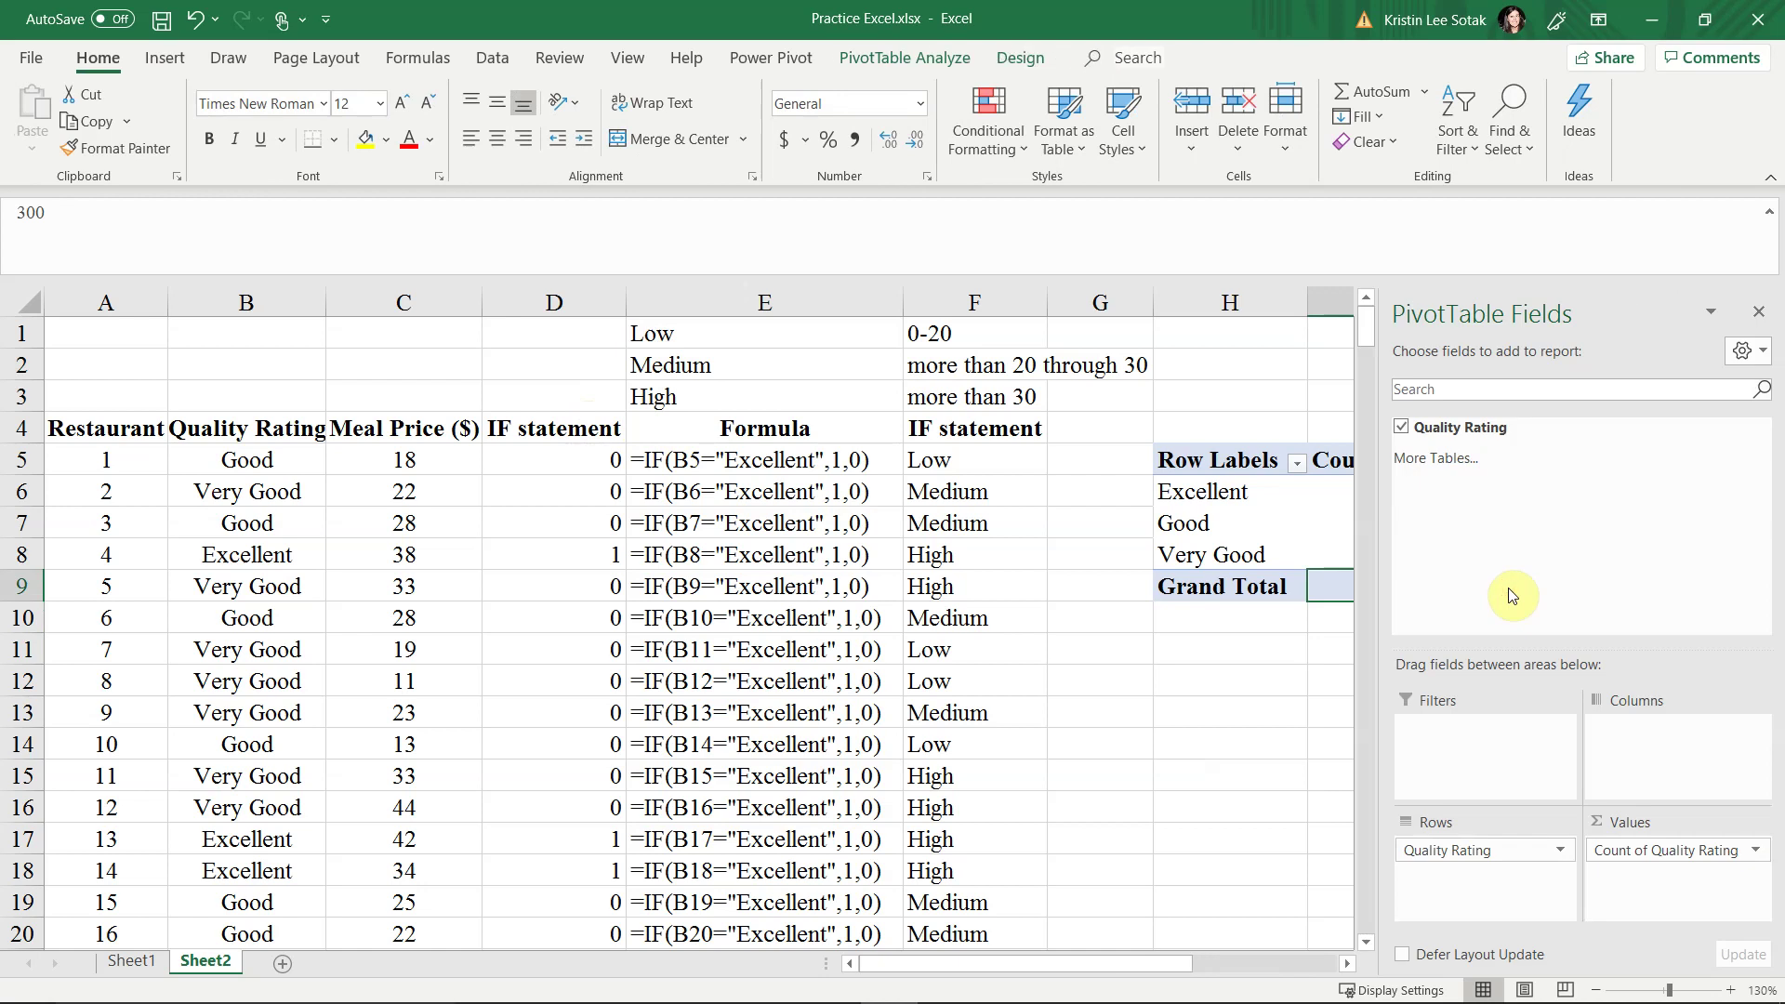
{"action": "left_click", "coordinate": [1759, 311]}
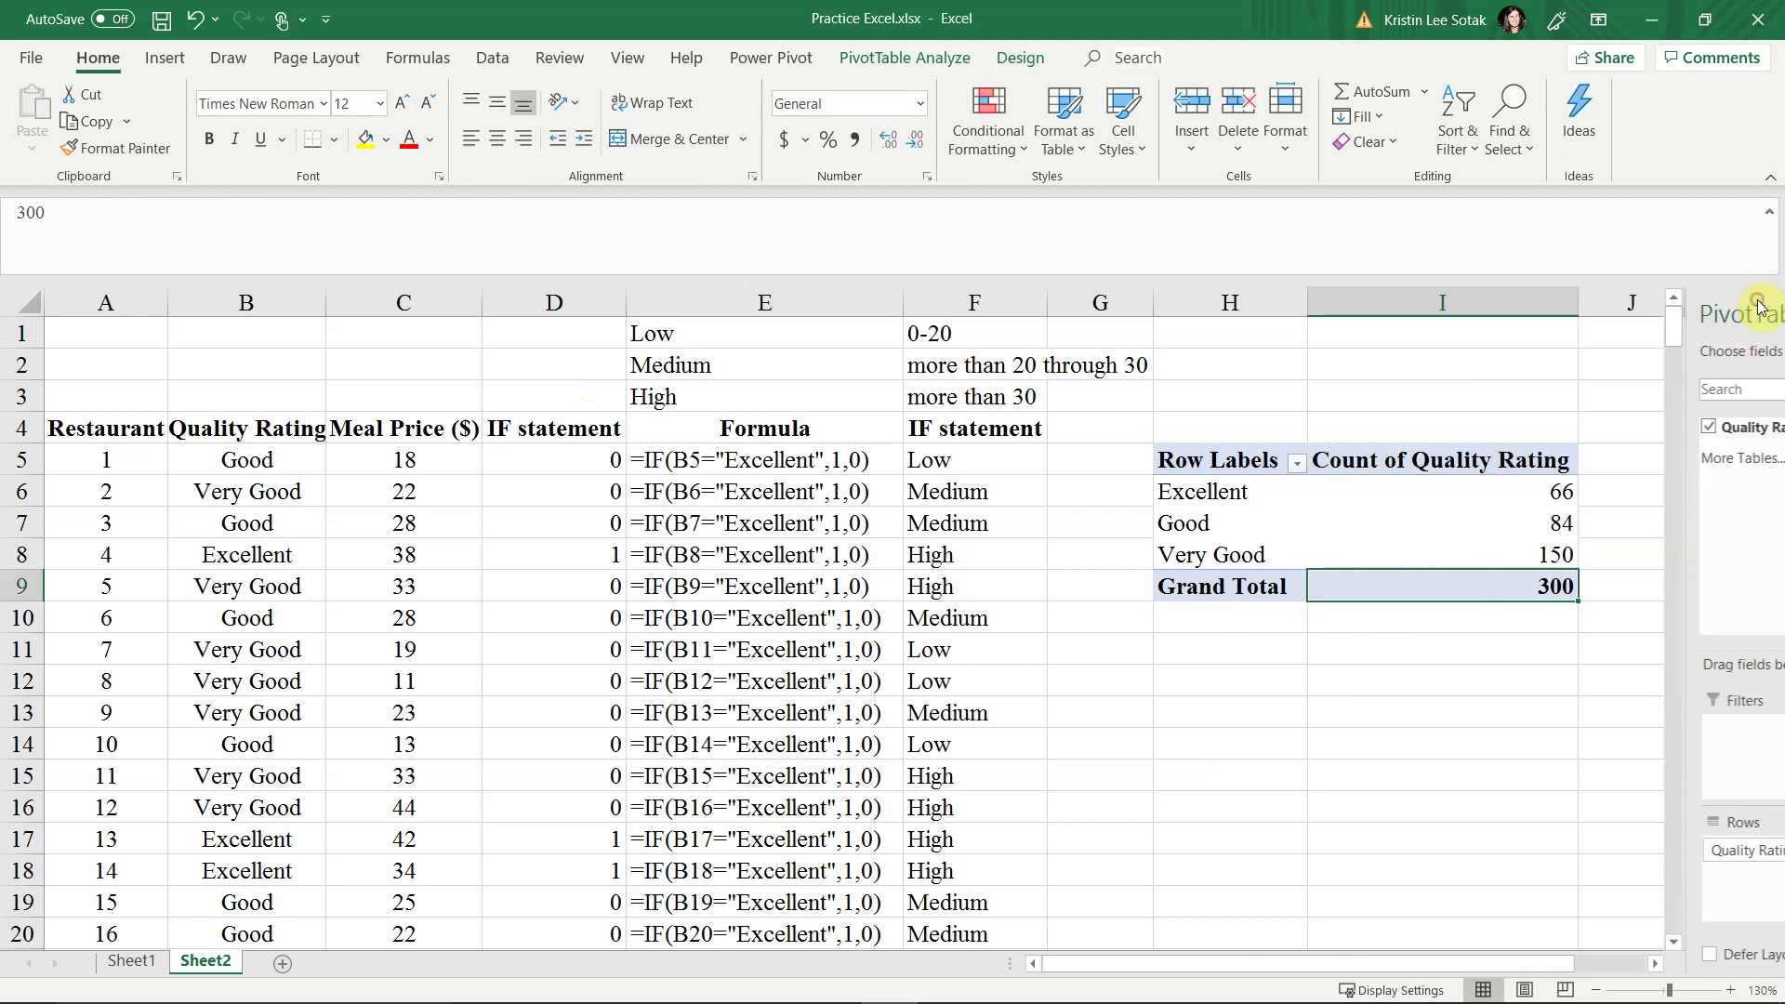
{"action": "left_click", "coordinate": [1346, 553]}
{"action": "left_click", "coordinate": [1350, 607]}
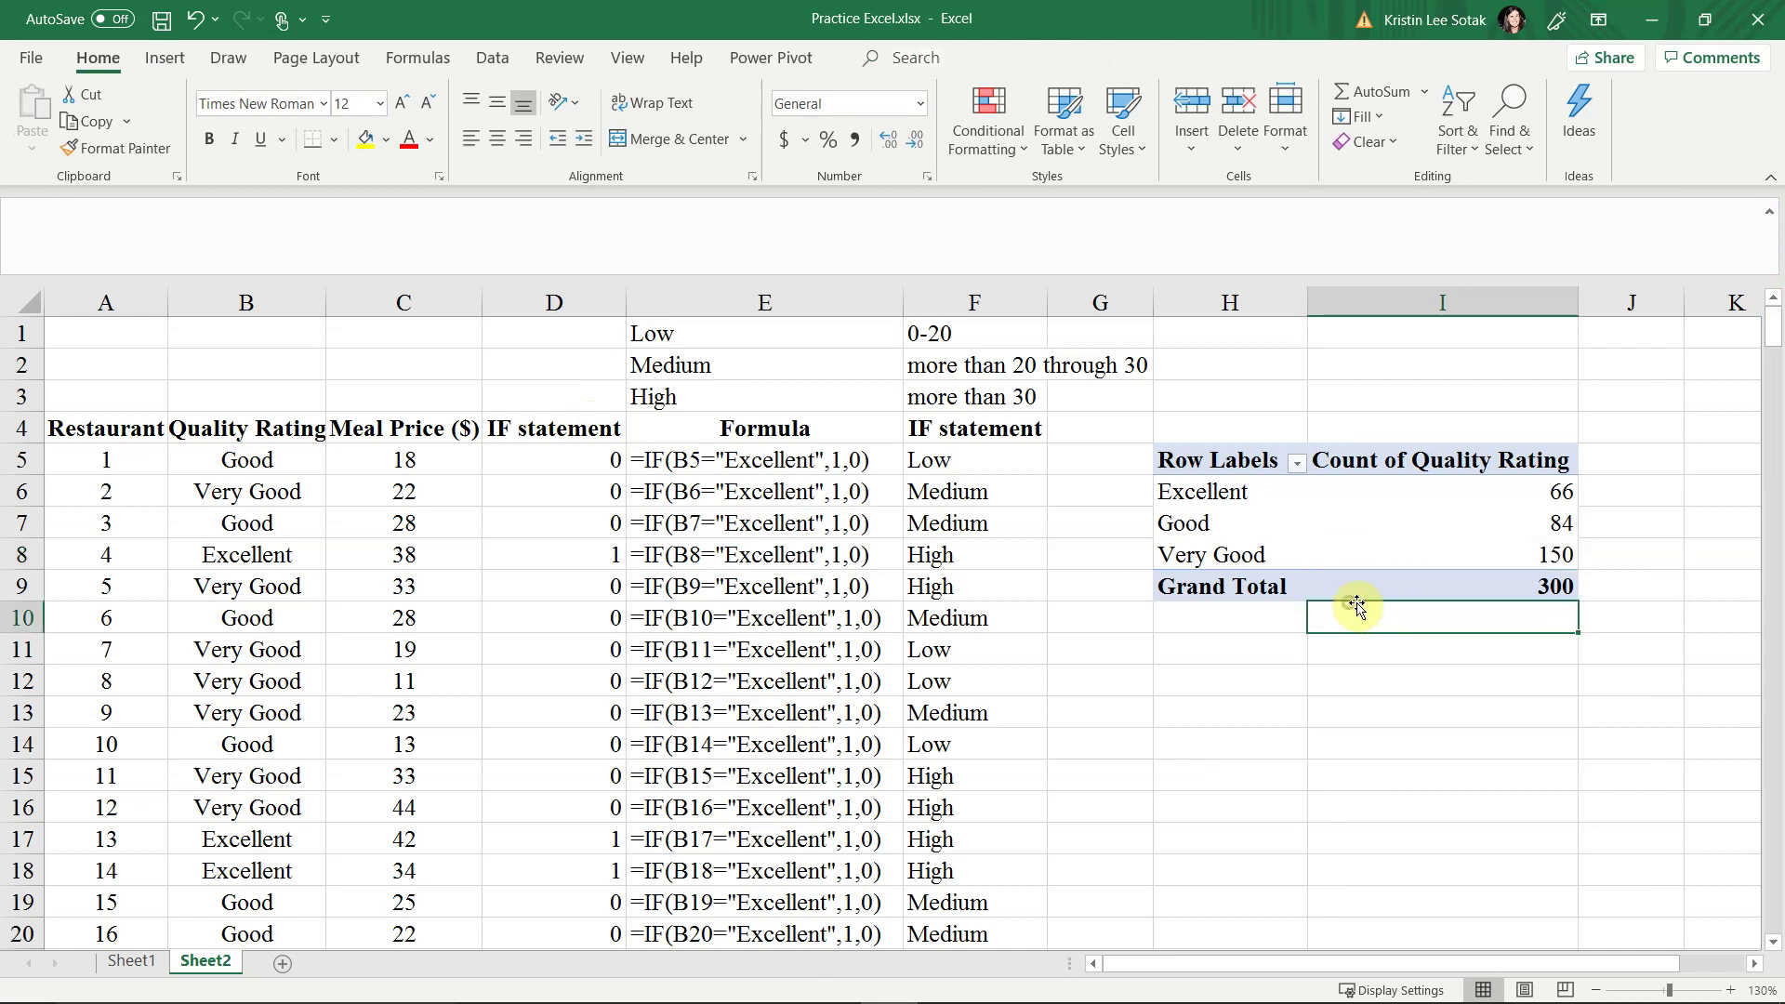
{"action": "left_click", "coordinate": [1425, 592]}
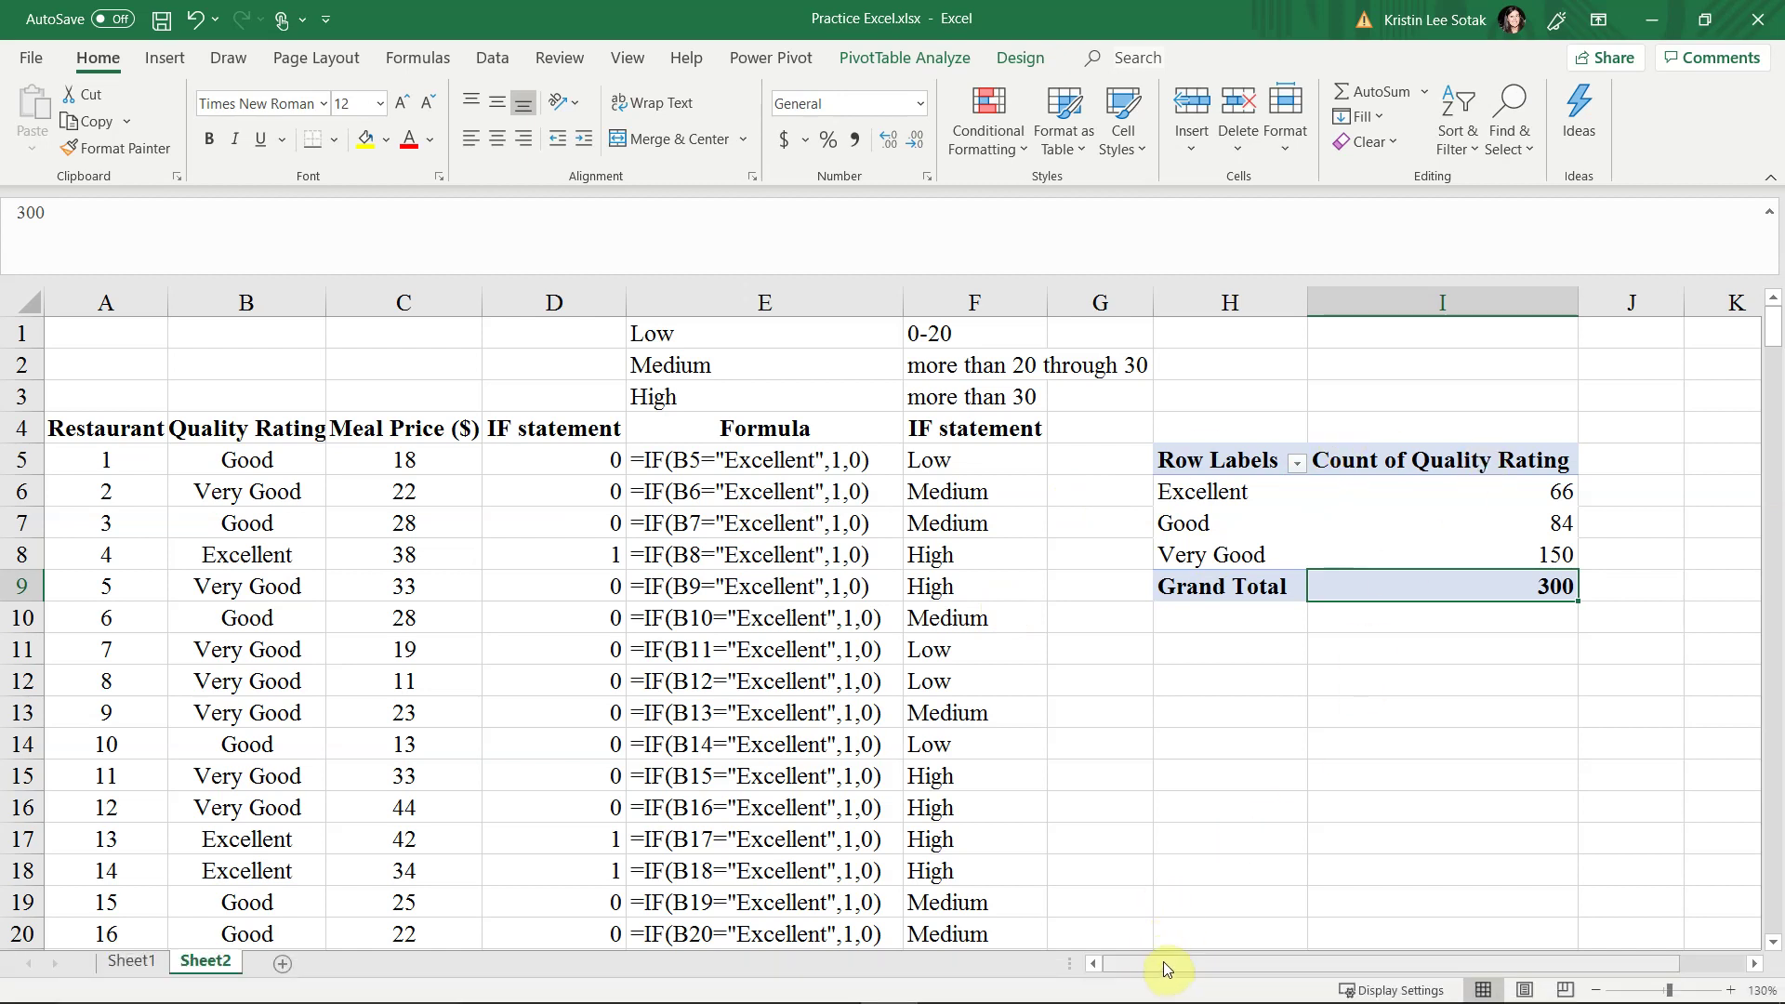
Copy the whole Quality Rating column B into column K
{"action": "left_click", "coordinate": [258, 299]}
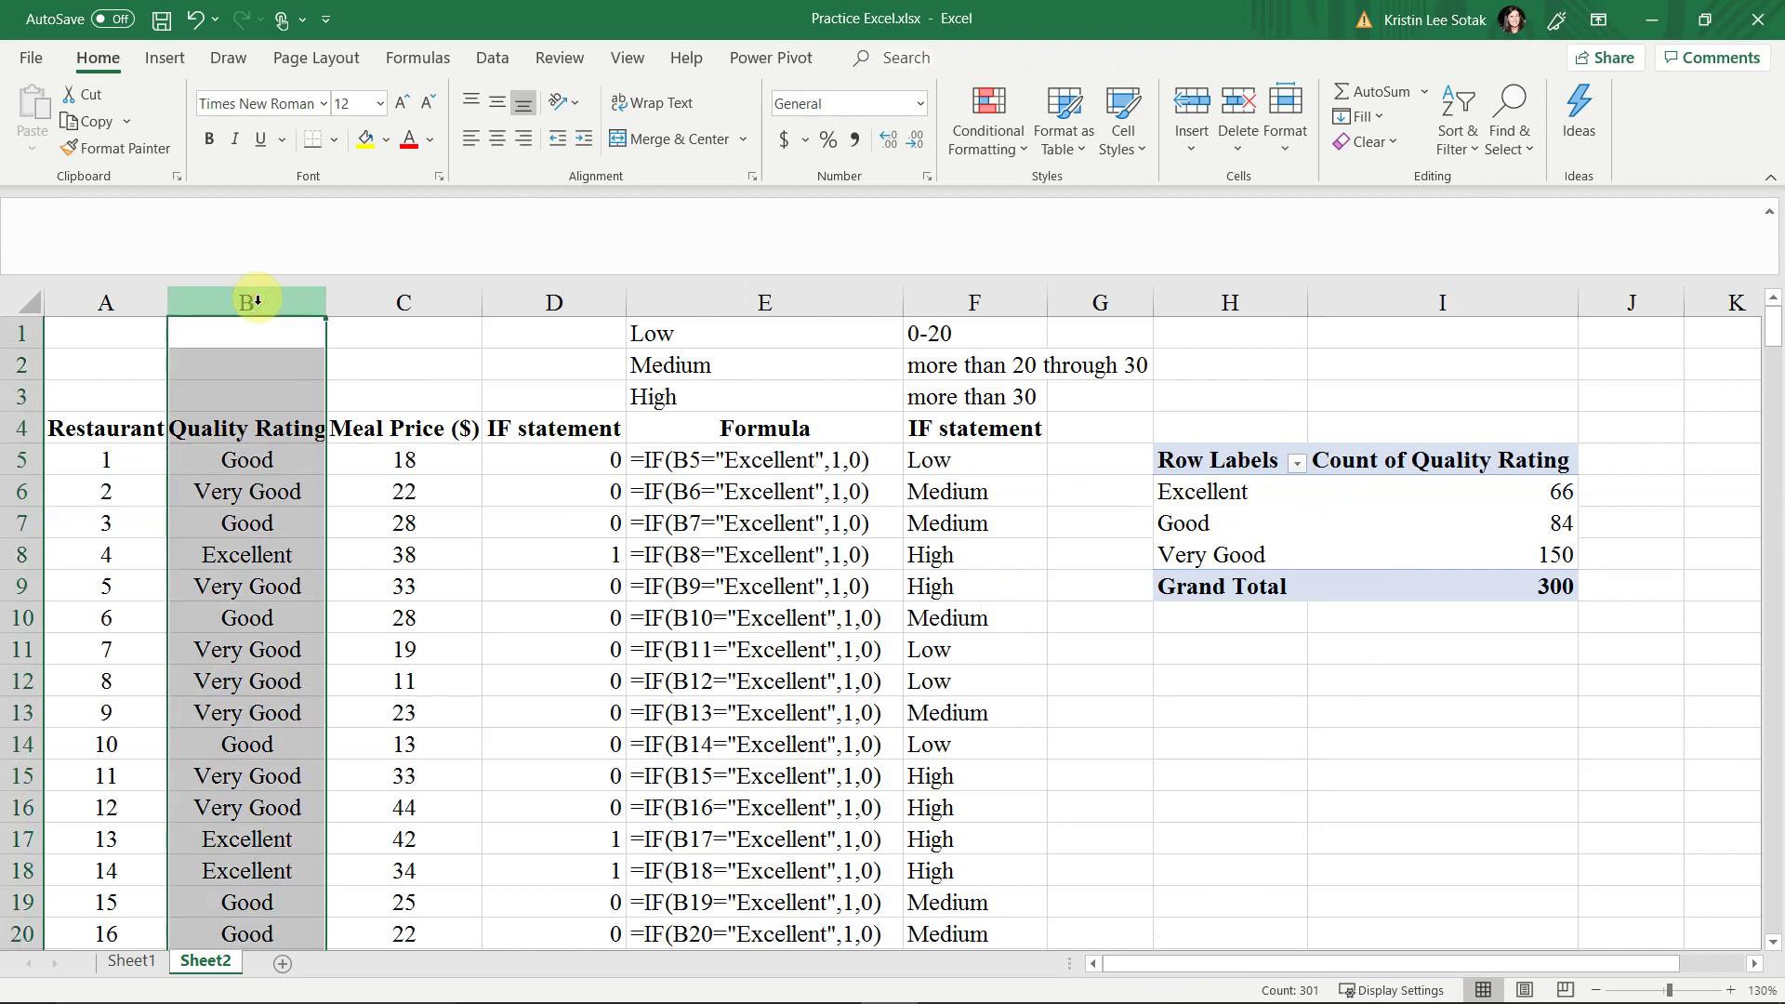
{"action": "left_click", "coordinate": [247, 461]}
{"action": "left_click", "coordinate": [251, 300]}
{"action": "left_click", "coordinate": [253, 299]}
{"action": "key", "text": "ctrl+c"}
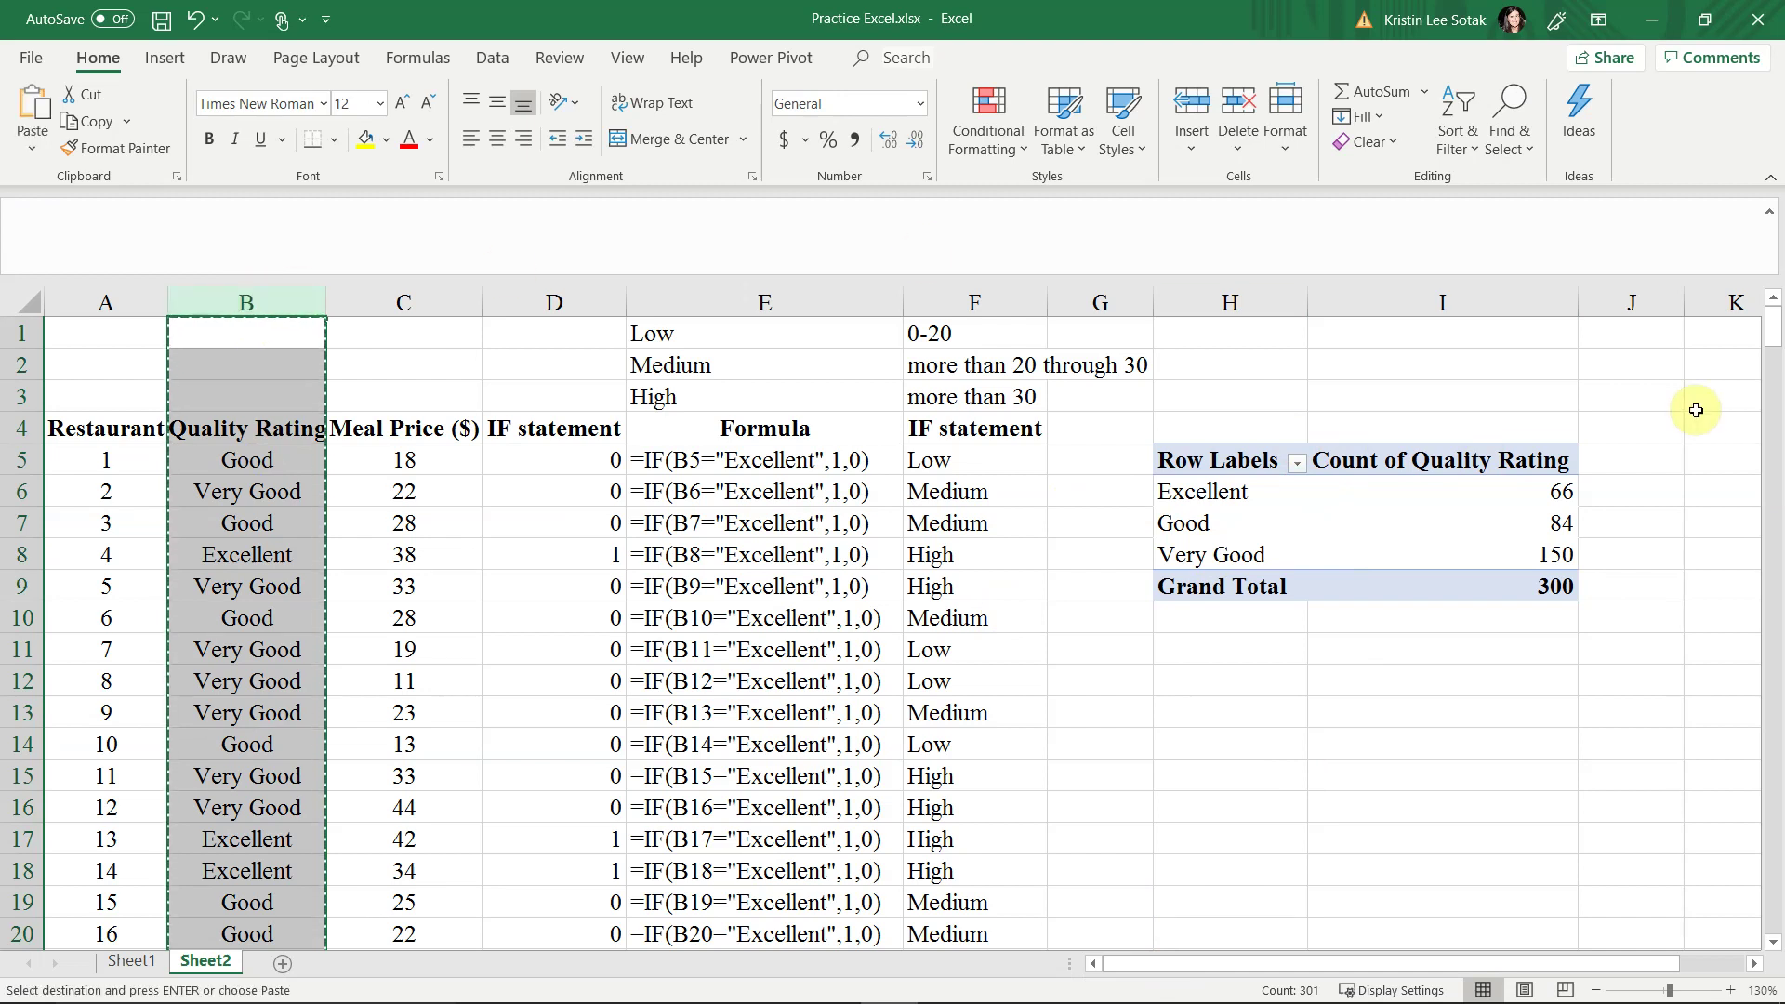
{"action": "left_click", "coordinate": [1698, 305]}
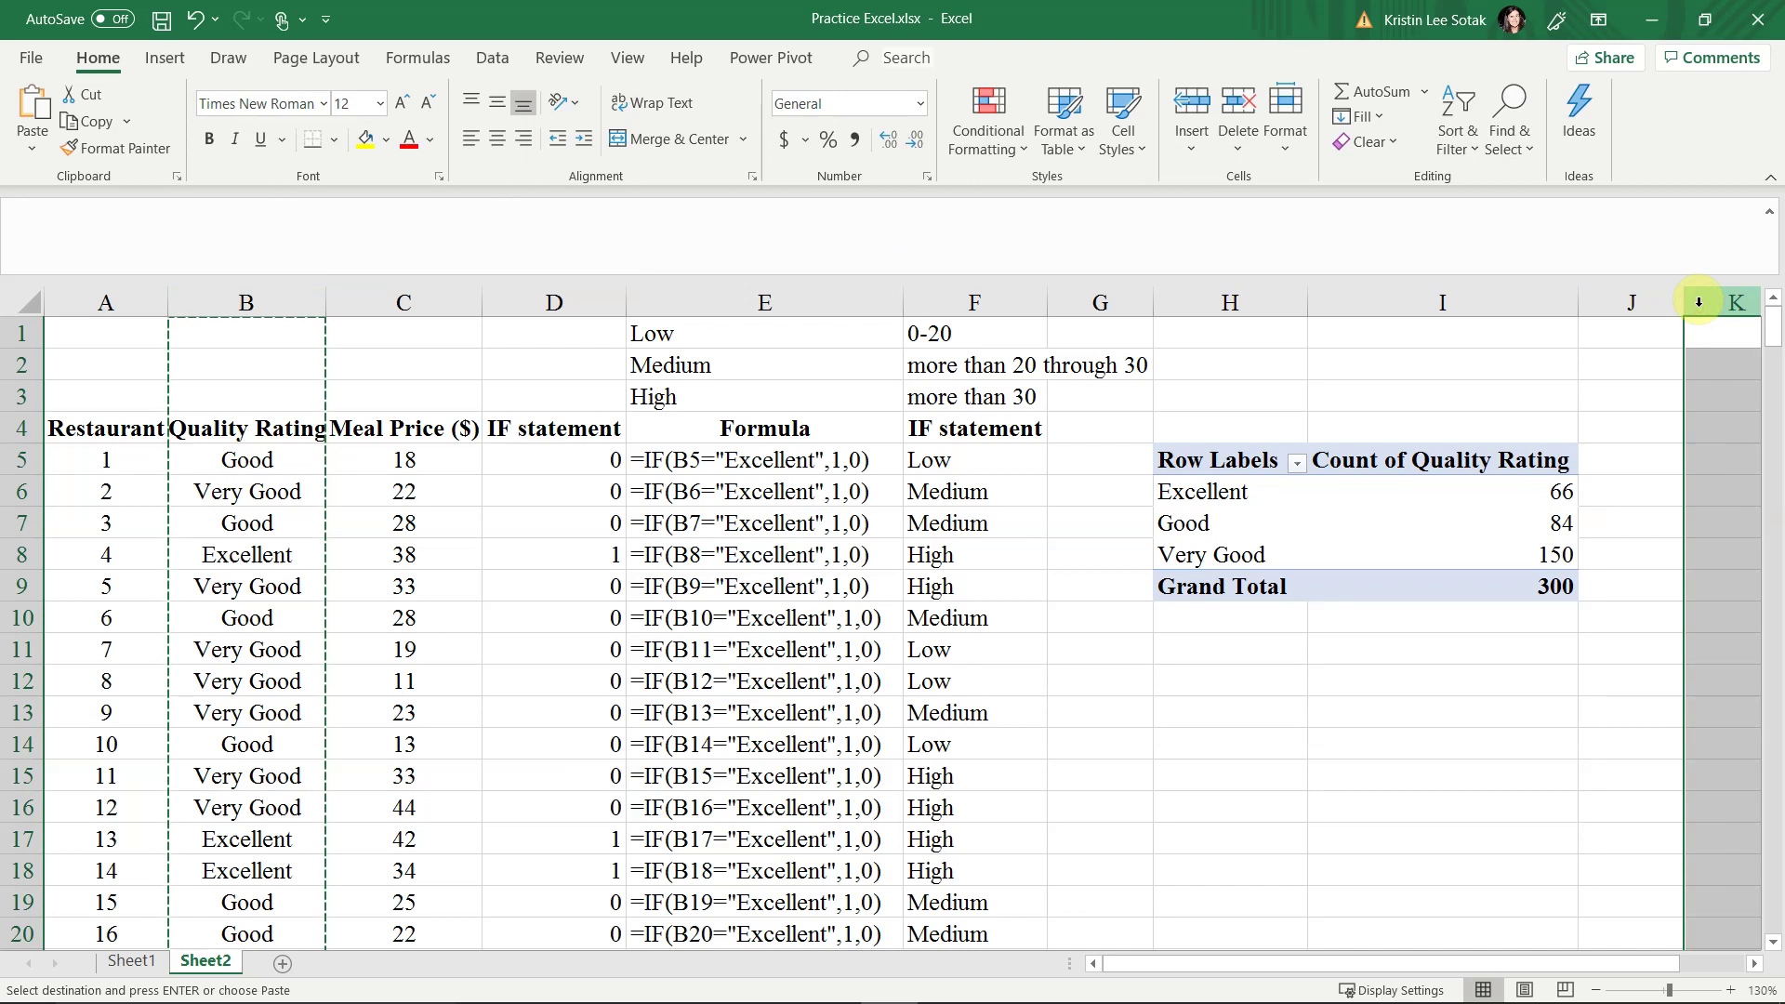
{"action": "key", "text": "ctrl+v"}
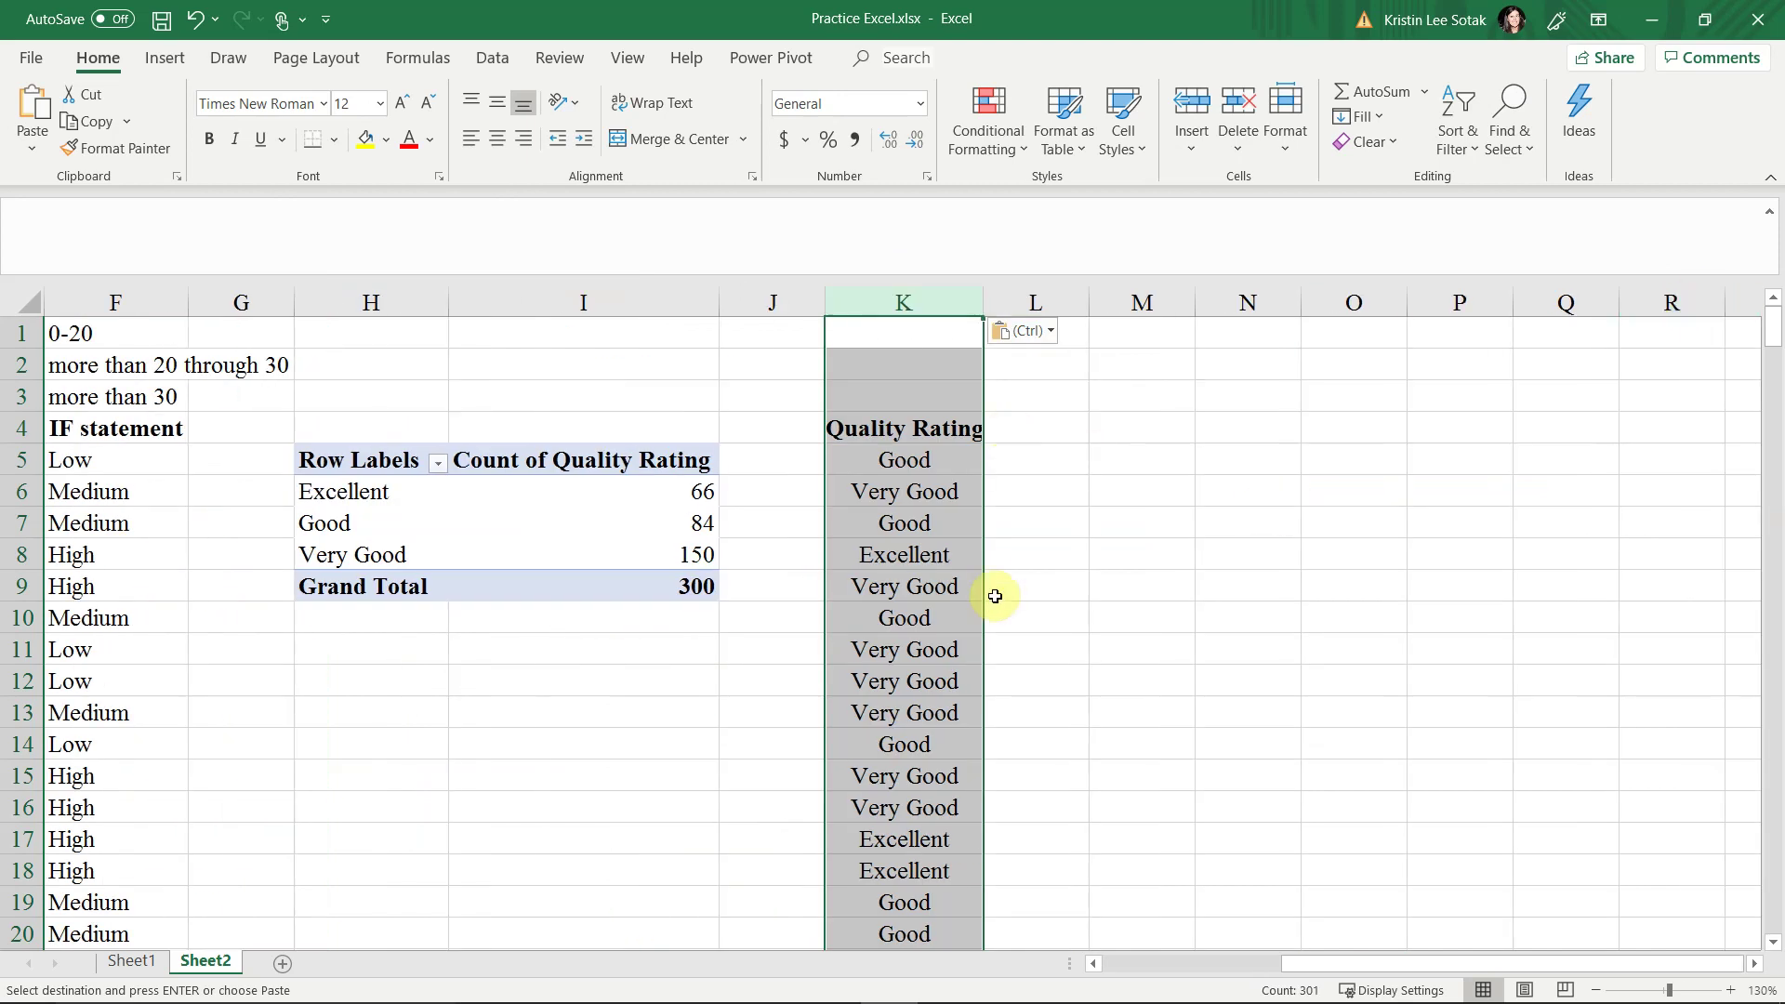
Try to copy the whole IF statement column F, with its price category formulas, into column L
{"action": "left_click", "coordinate": [1417, 968]}
{"action": "left_click_drag", "start_coordinate": [1418, 969], "coordinate": [1187, 967]}
{"action": "left_click", "coordinate": [217, 657]}
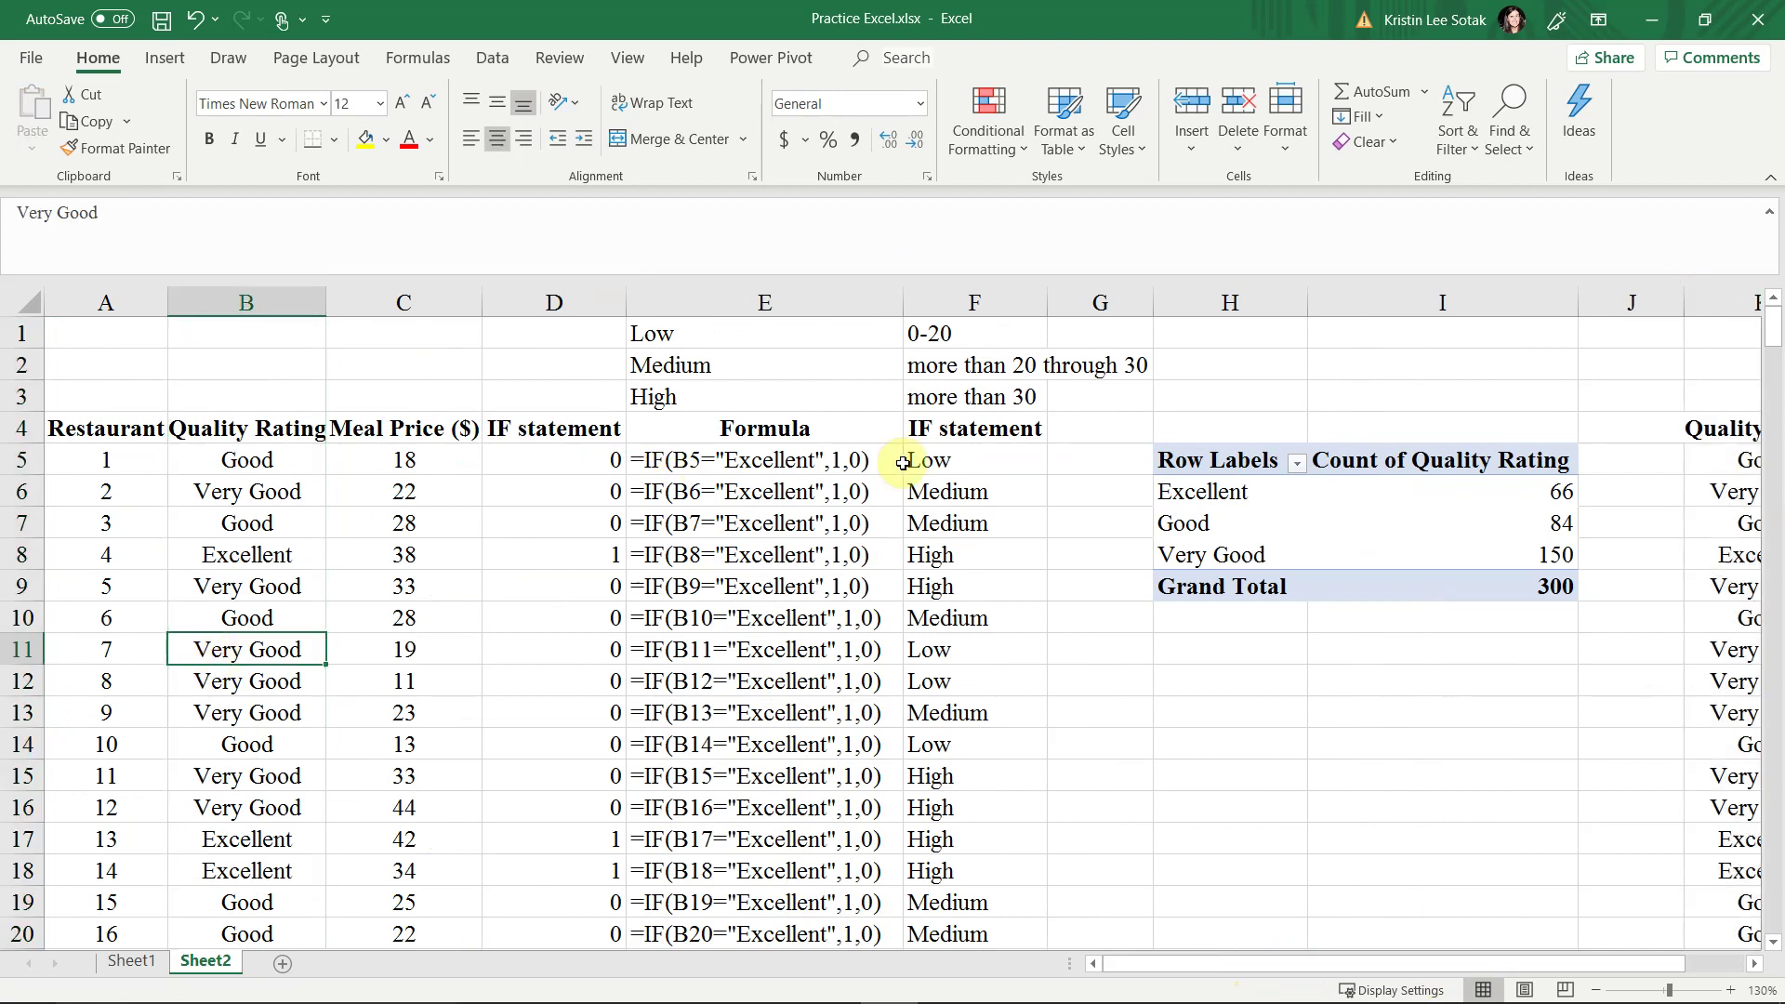
{"action": "left_click", "coordinate": [987, 430]}
{"action": "left_click", "coordinate": [984, 517]}
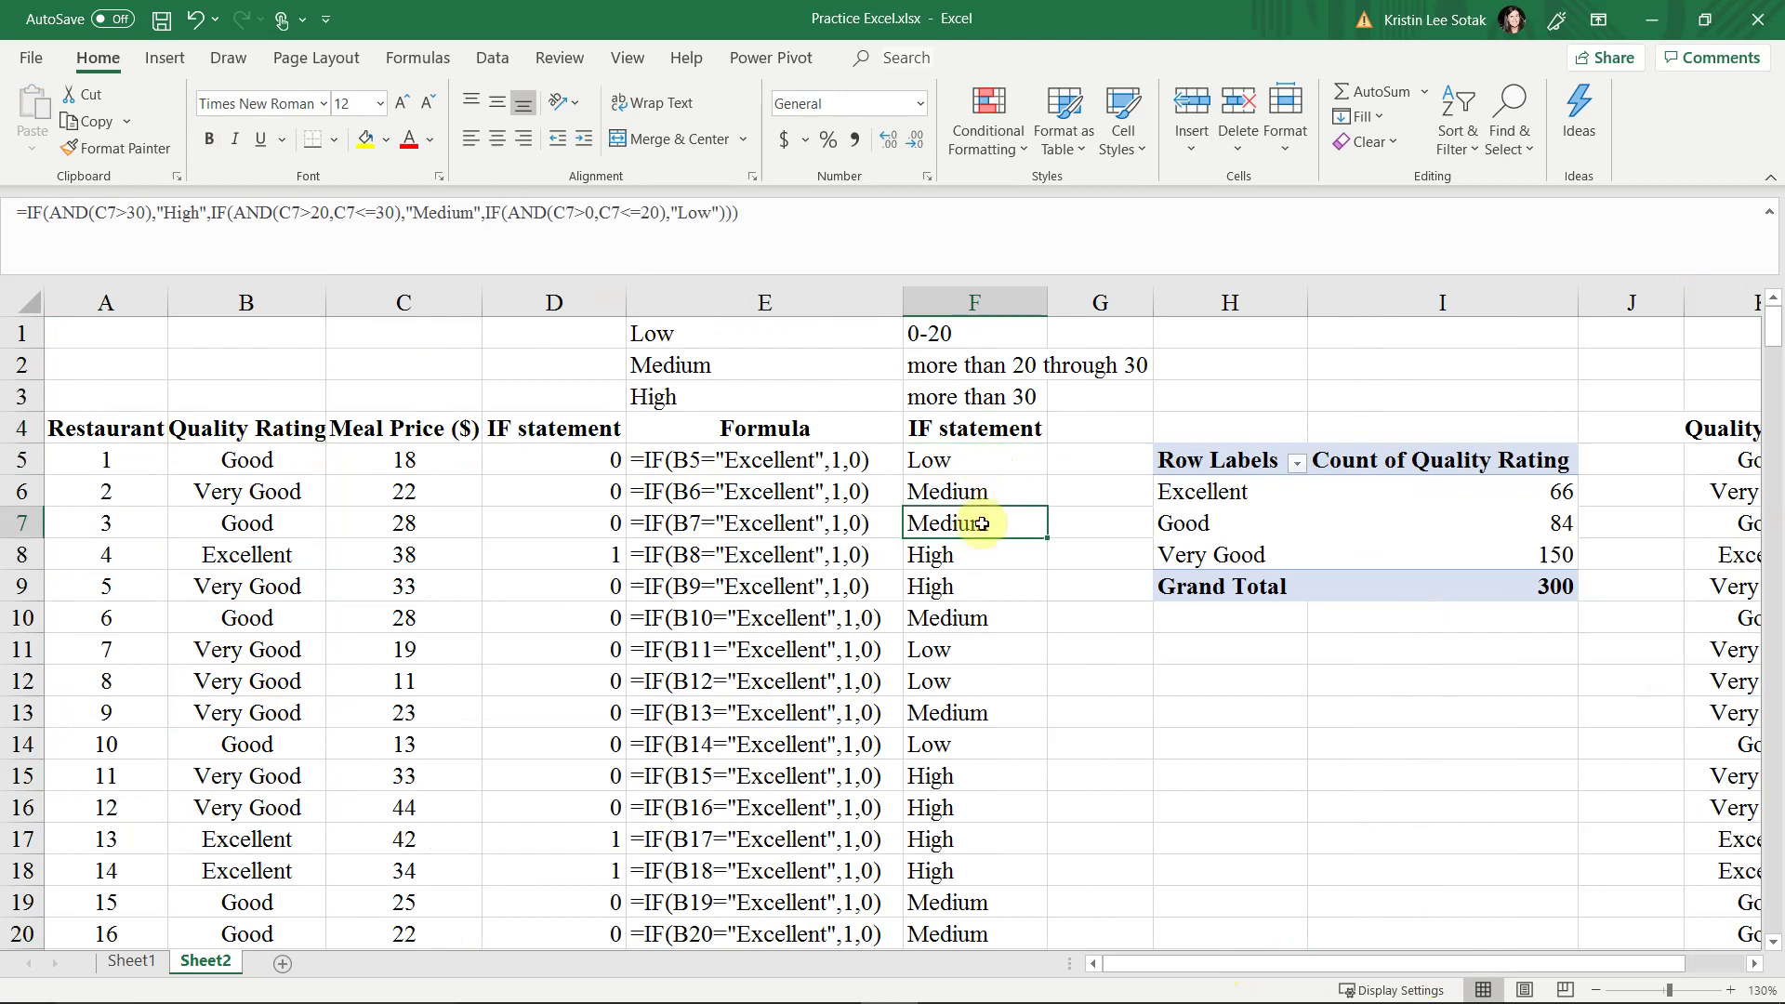
{"action": "left_click", "coordinate": [960, 291]}
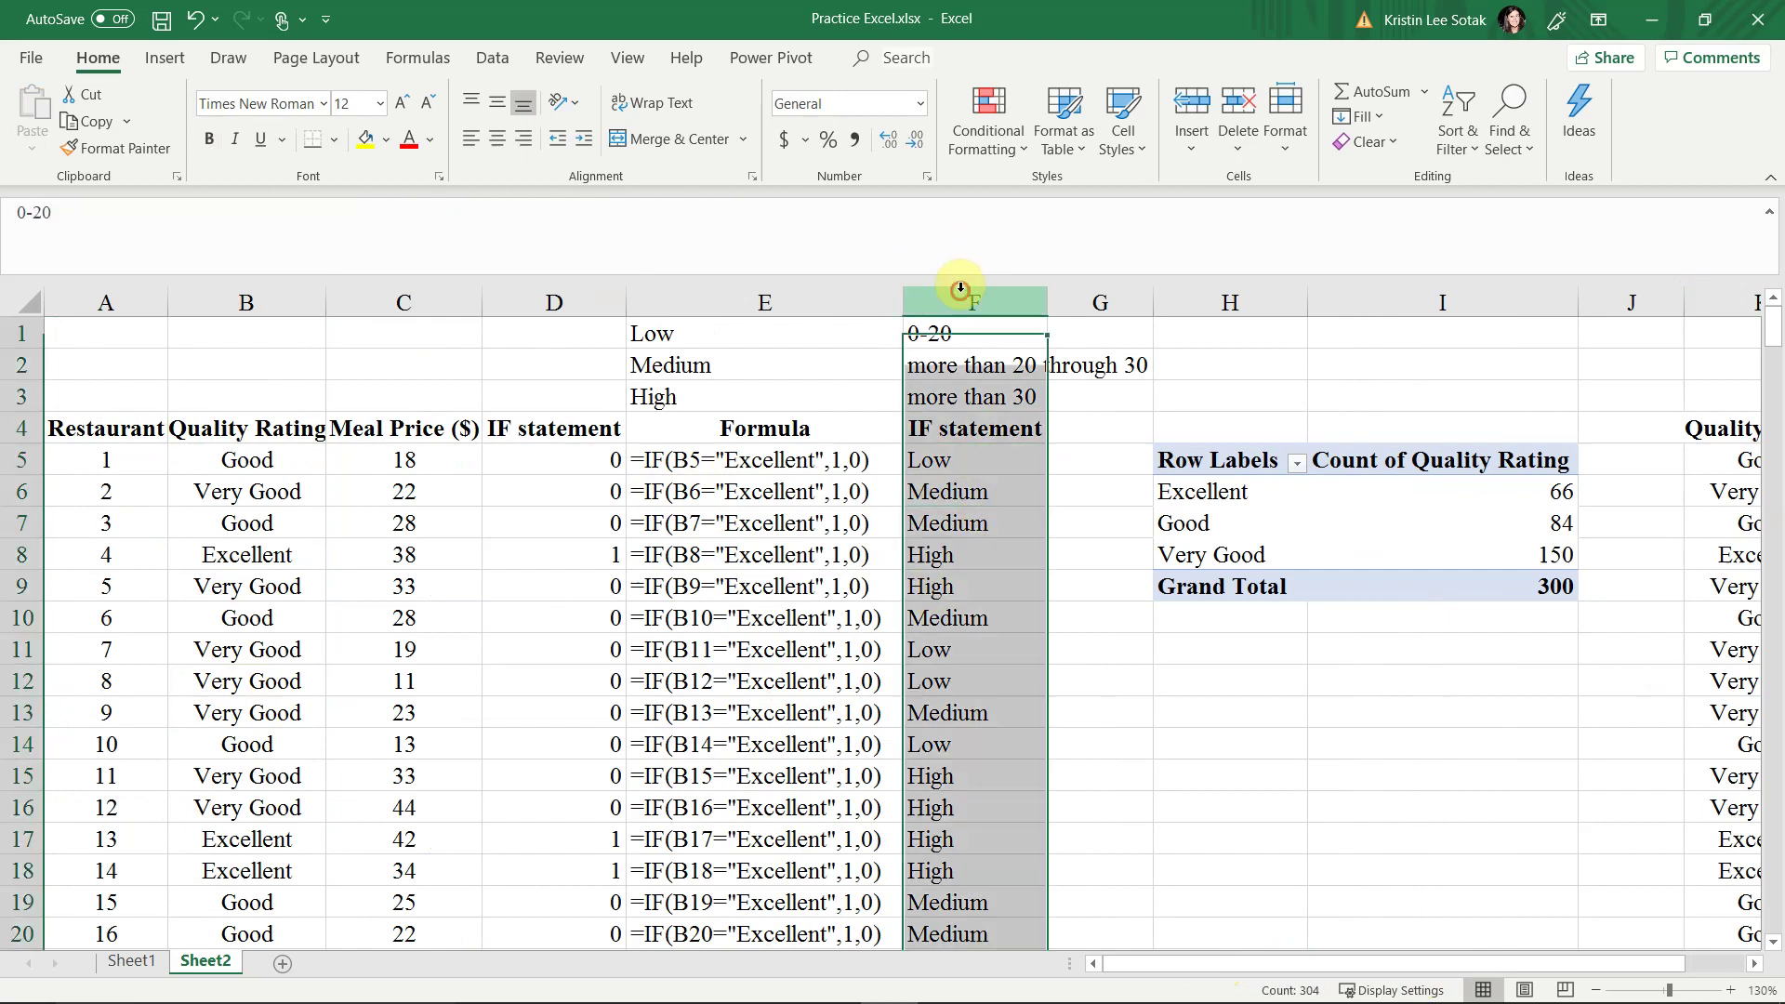
{"action": "key", "text": "ctrl+c"}
{"action": "left_click_drag", "start_coordinate": [1247, 967], "coordinate": [1521, 993]}
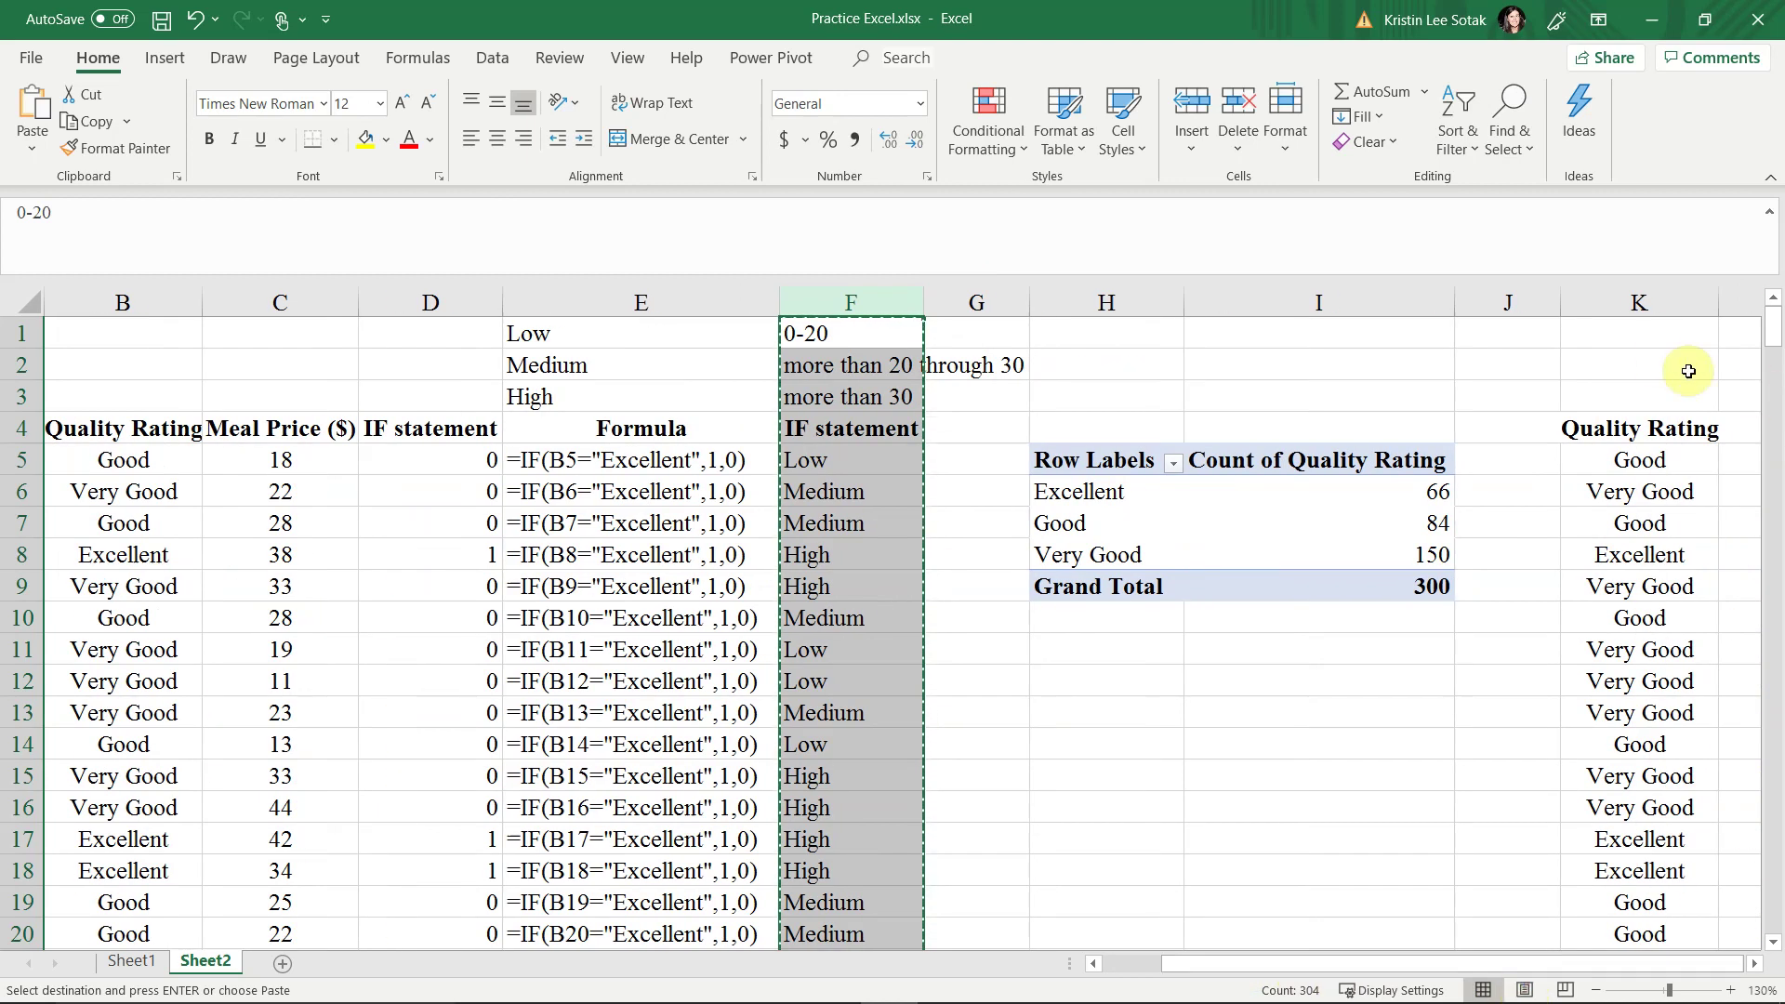
{"action": "left_click", "coordinate": [1661, 330]}
{"action": "key", "text": "Right"}
{"action": "key", "text": "Right"}
{"action": "key", "text": "Right"}
{"action": "key", "text": "Left"}
{"action": "key", "text": "Left"}
{"action": "left_click", "coordinate": [1473, 286]}
{"action": "key", "text": "ctrl+v"}
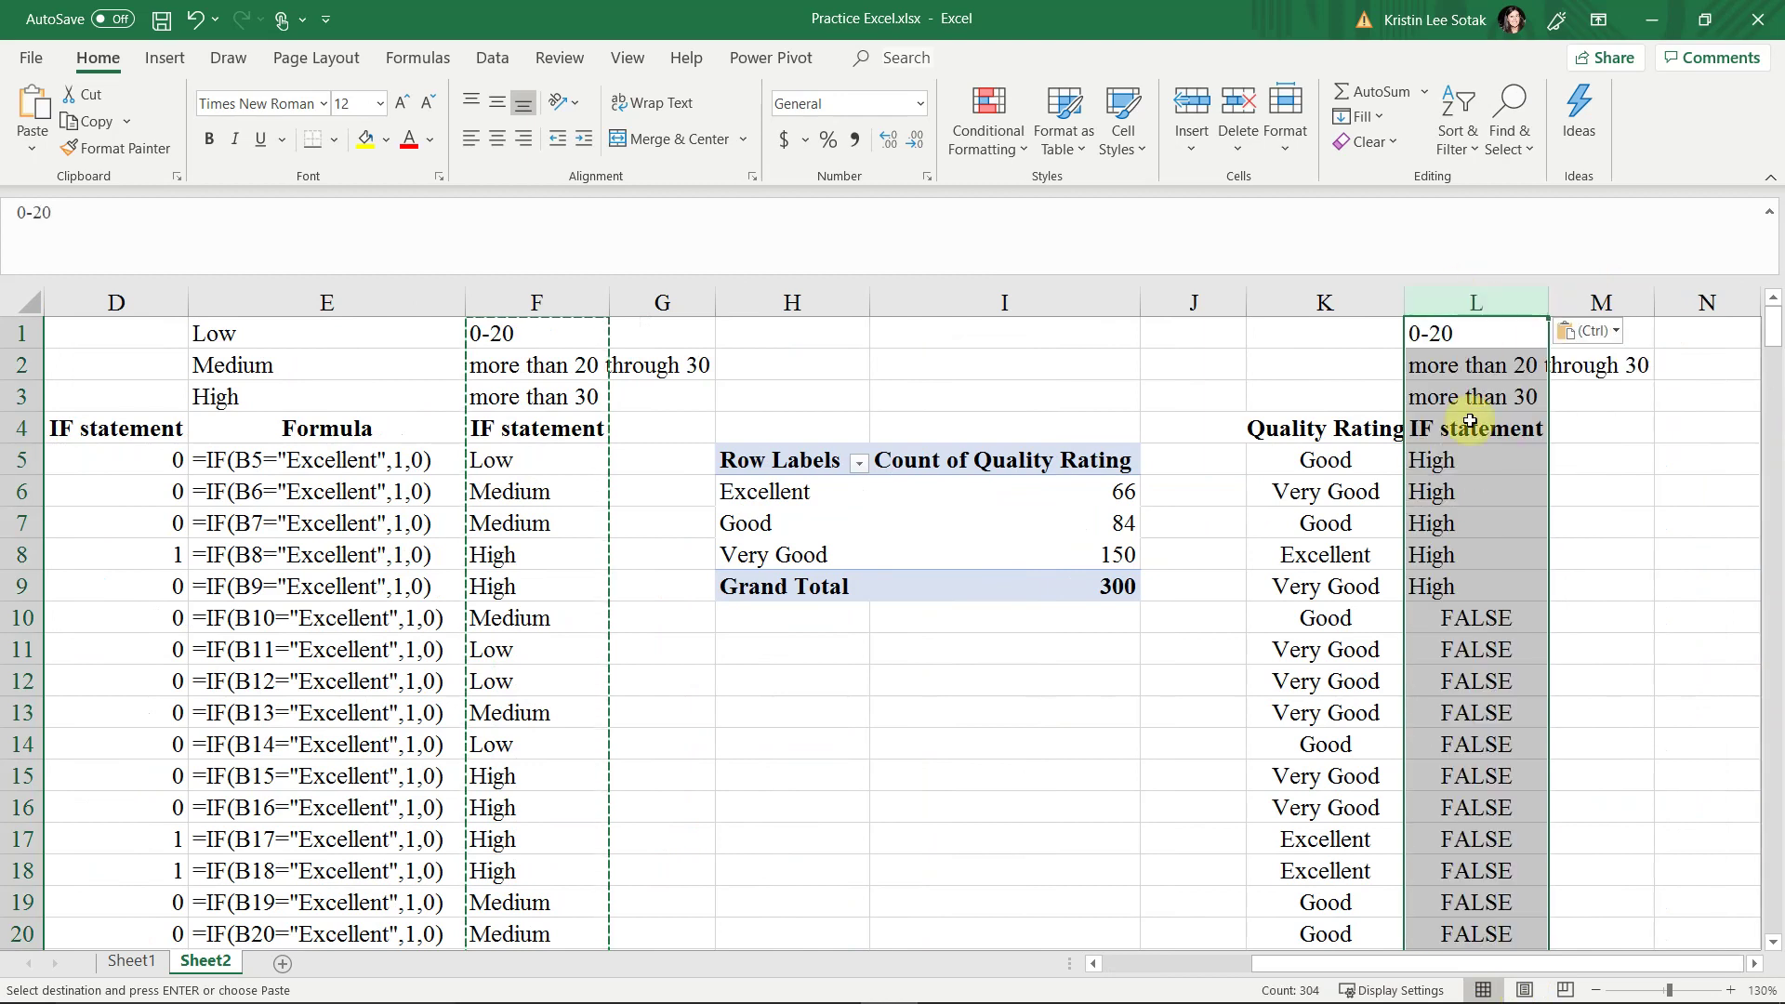
Inspect the shifted cell references in the formulas pasted into column L and undo the paste
{"action": "left_click", "coordinate": [1484, 617]}
{"action": "left_click", "coordinate": [1481, 682]}
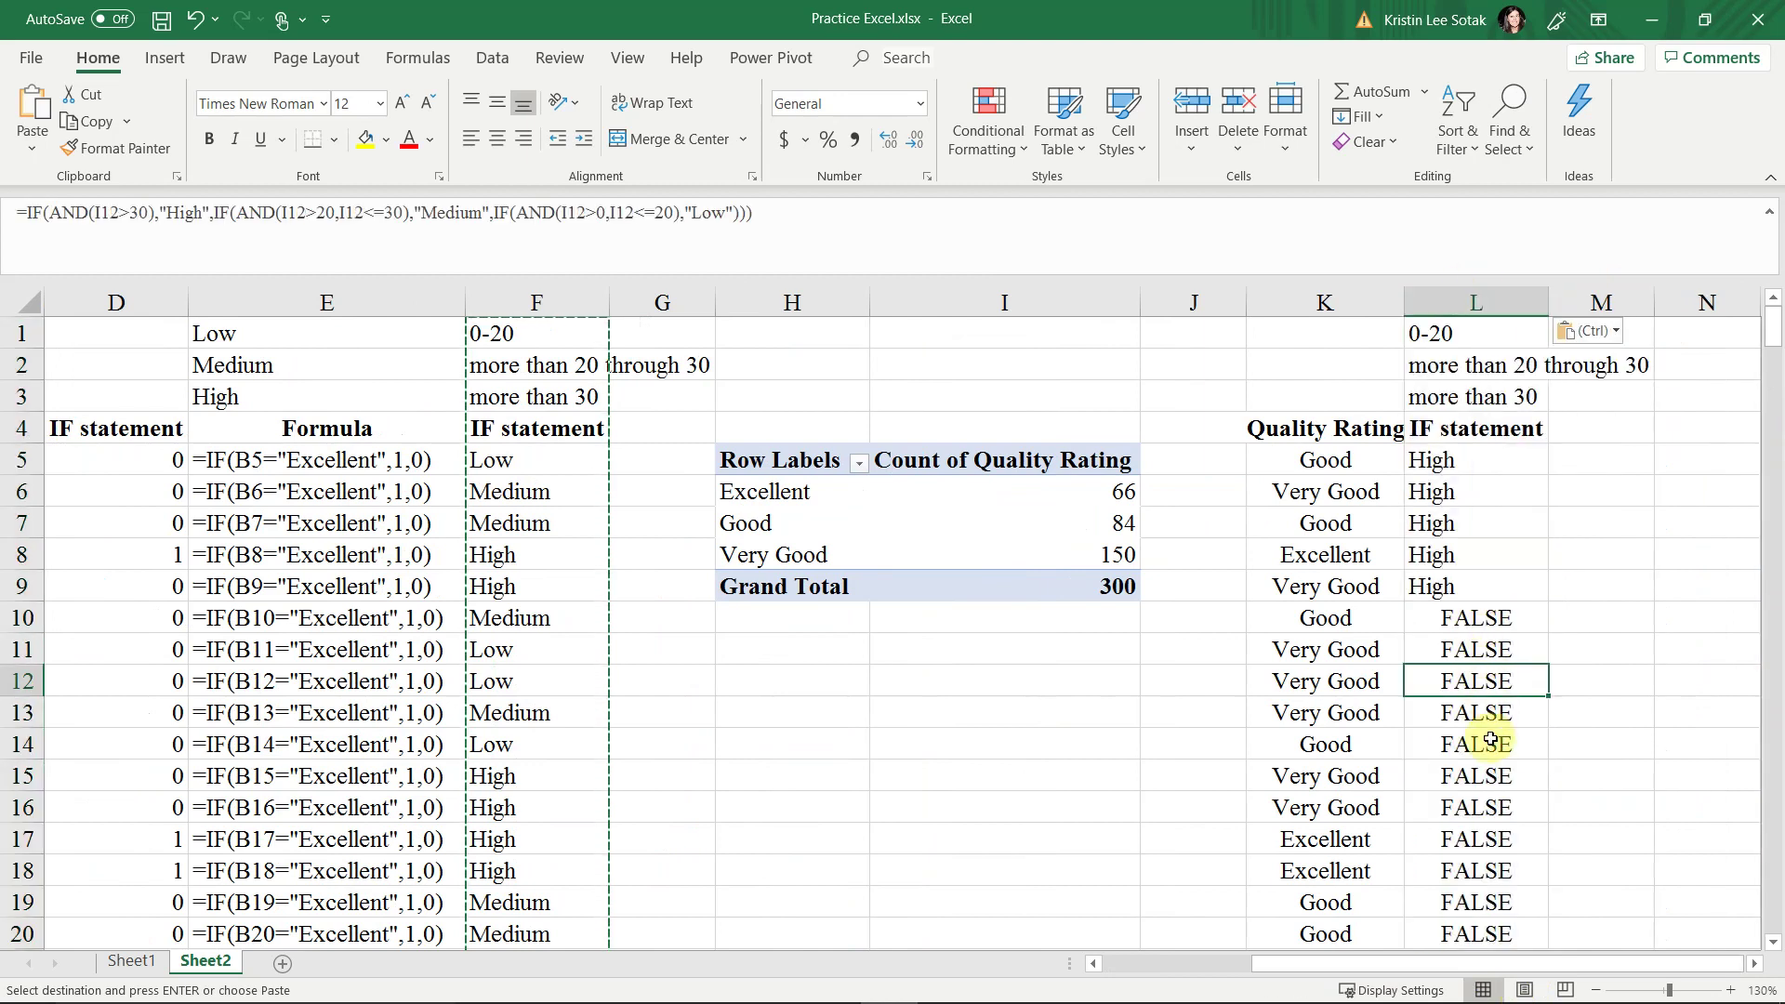
{"action": "left_click", "coordinate": [1490, 739]}
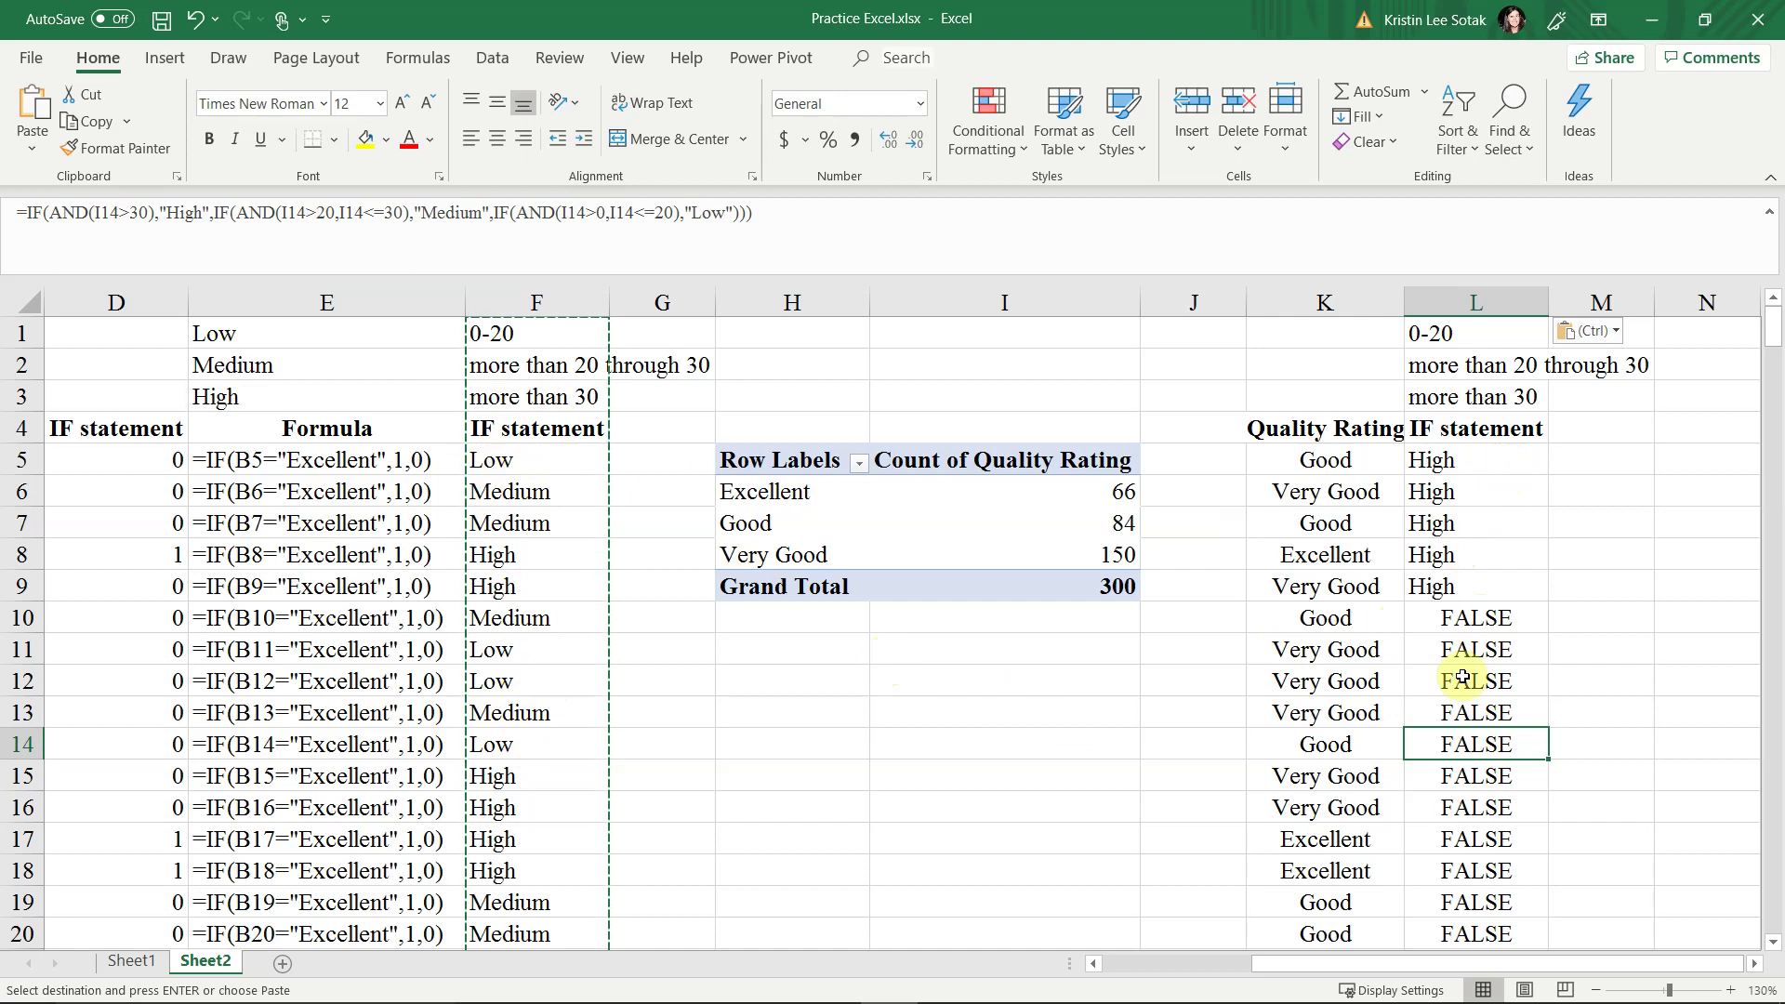
{"action": "key", "text": "ctrl+z"}
{"action": "key", "text": "ctrl+z"}
{"action": "key", "text": "ctrl+z"}
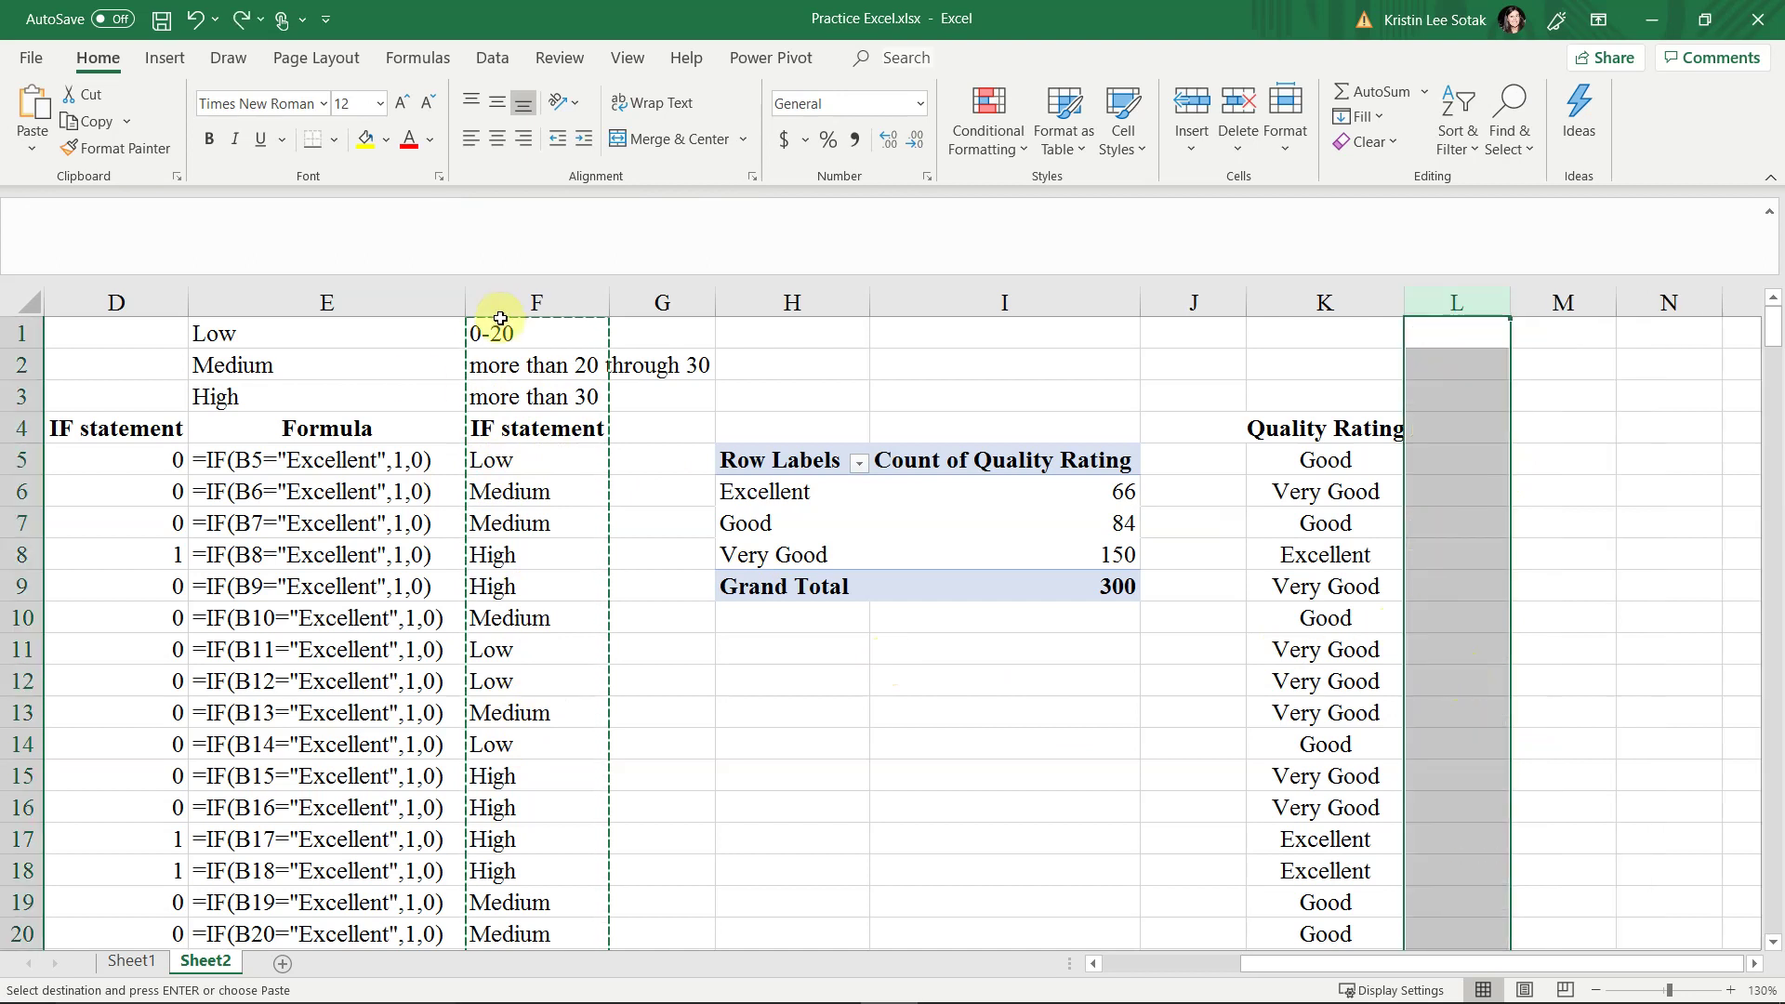
Paste the whole IF statement column F into column L as values only and check the resulting cells
{"action": "left_click", "coordinate": [499, 285]}
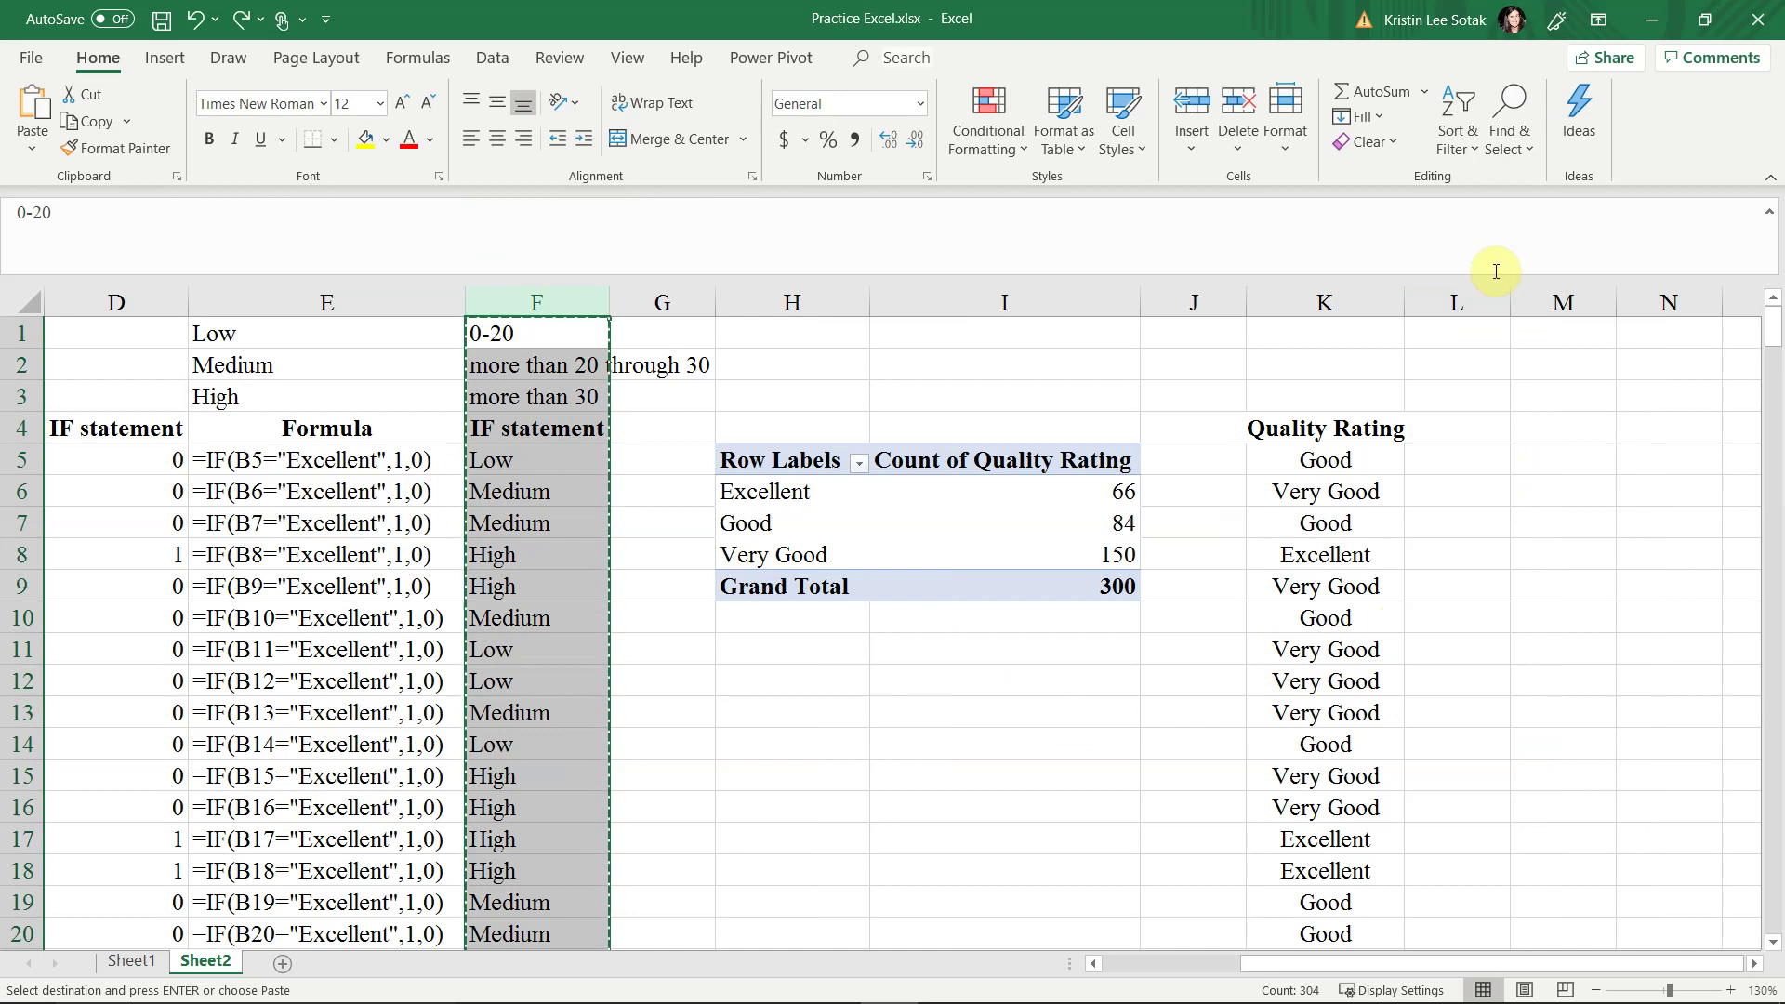
{"action": "left_click", "coordinate": [1444, 301]}
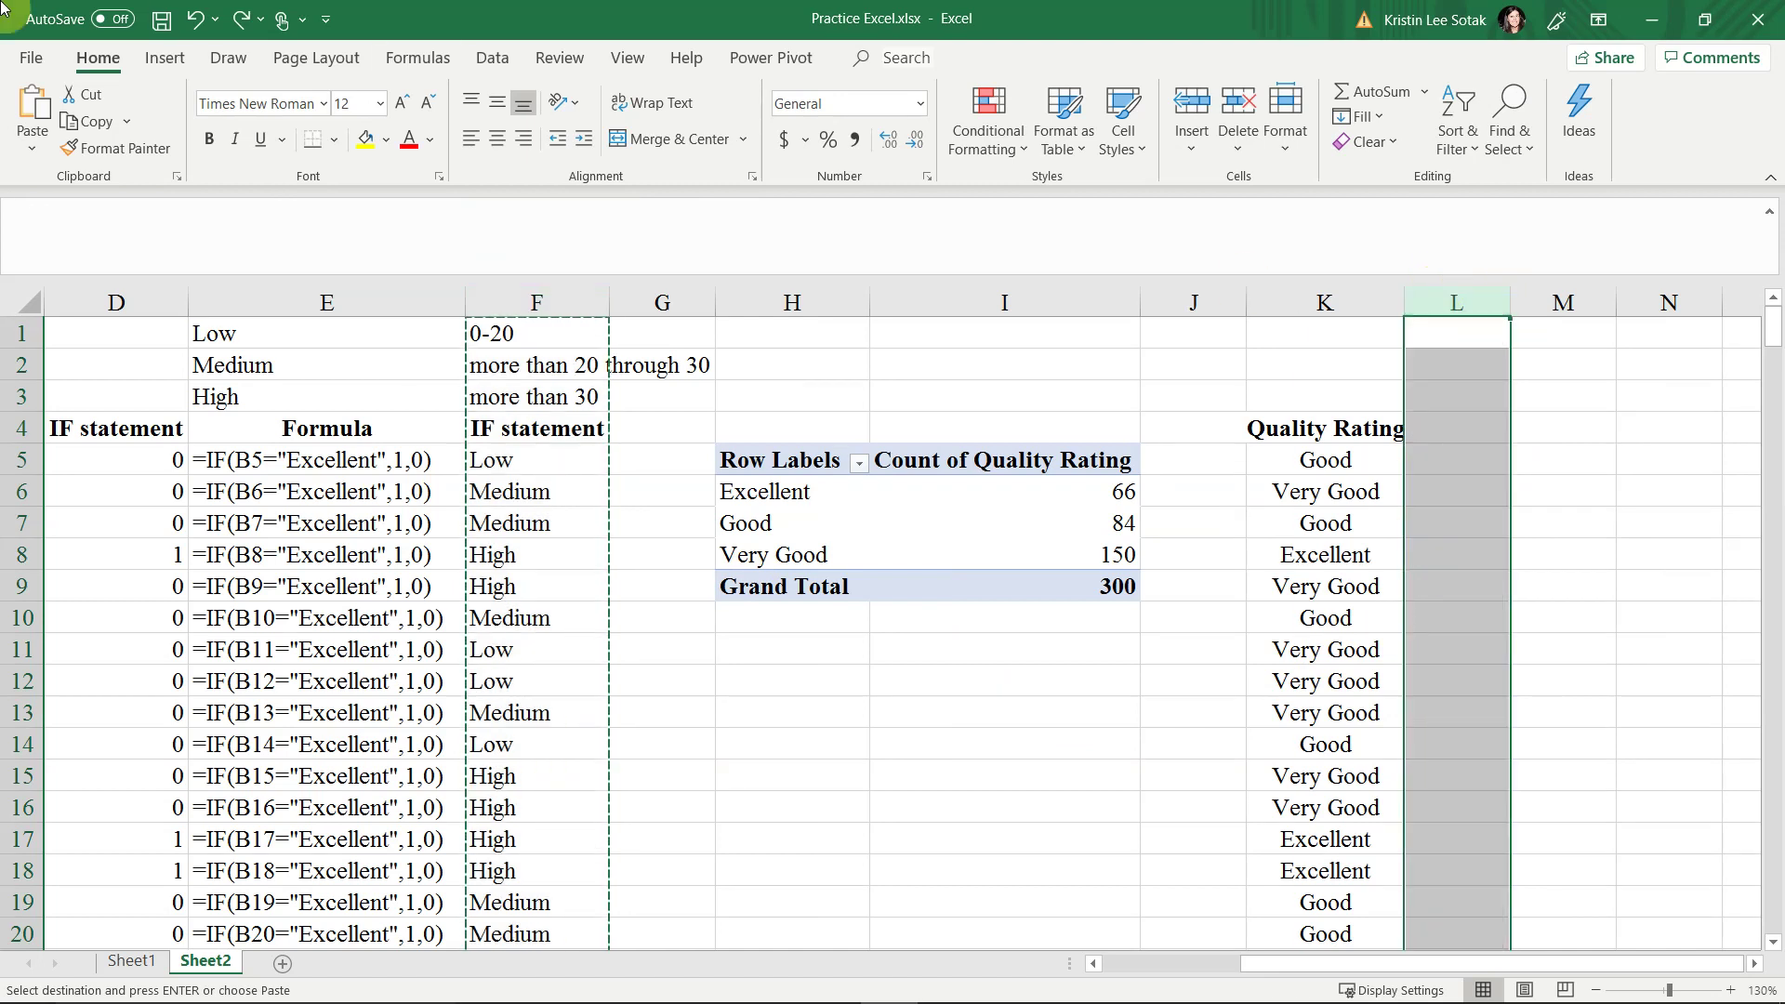
{"action": "left_click", "coordinate": [32, 139]}
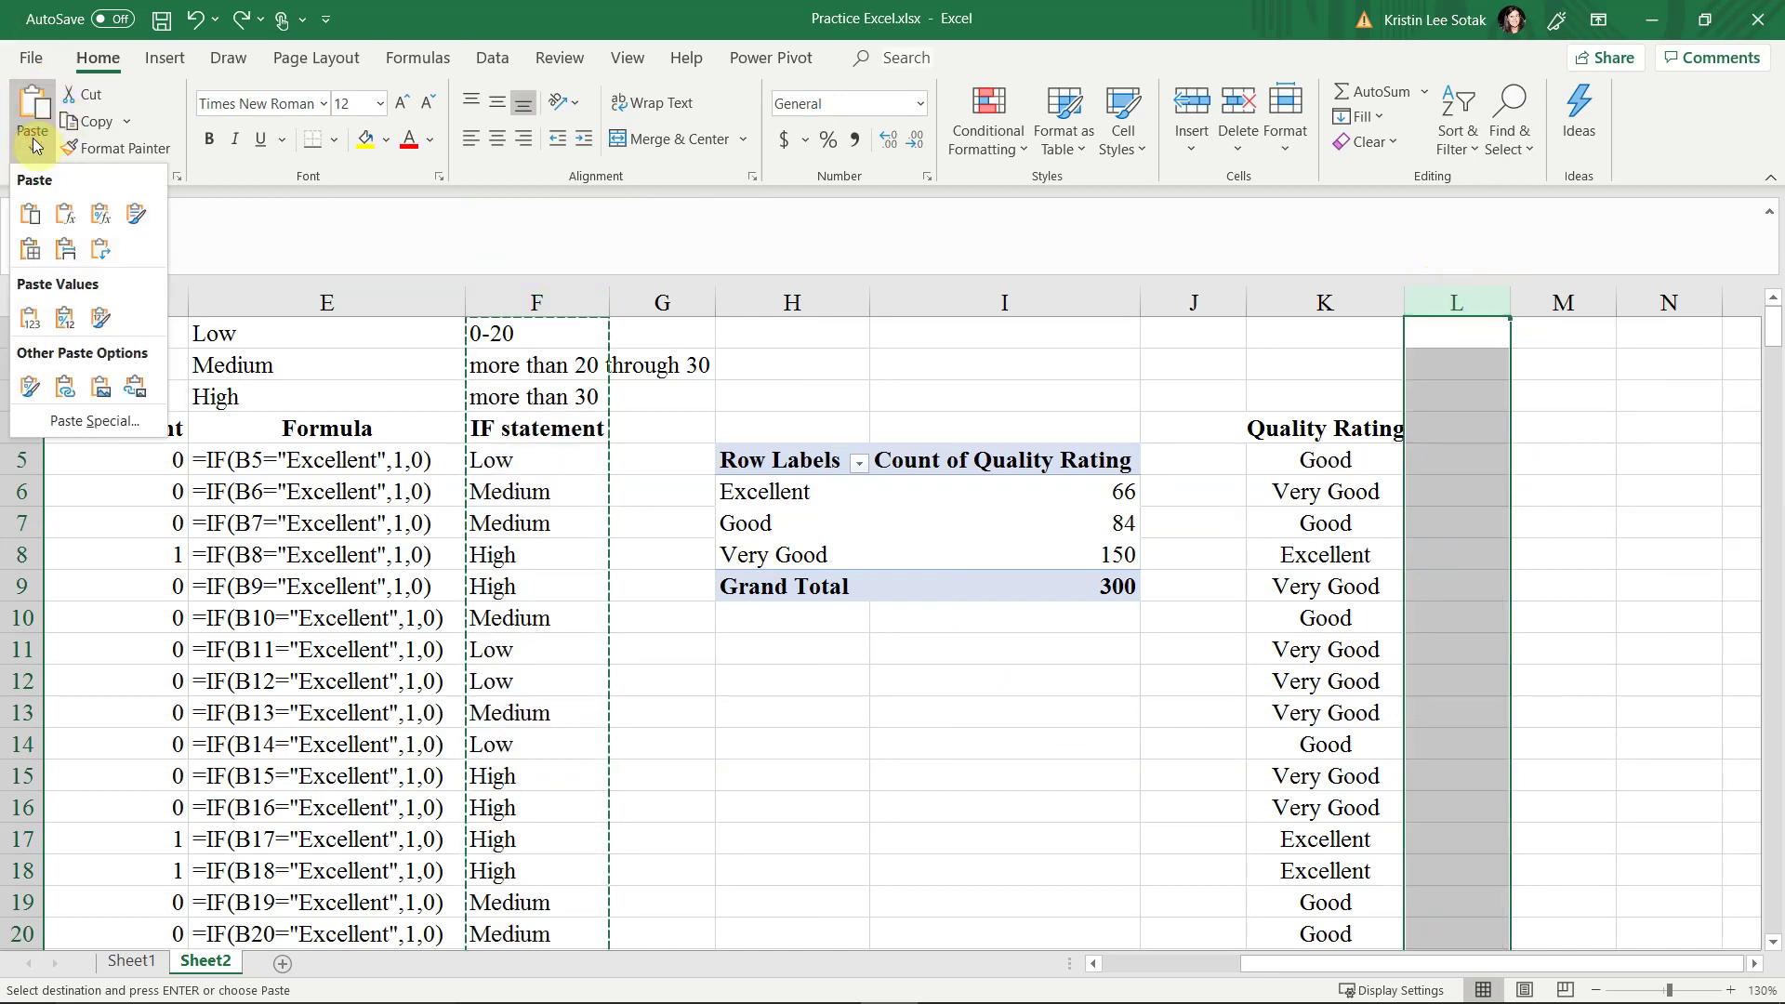
{"action": "left_click", "coordinate": [33, 144]}
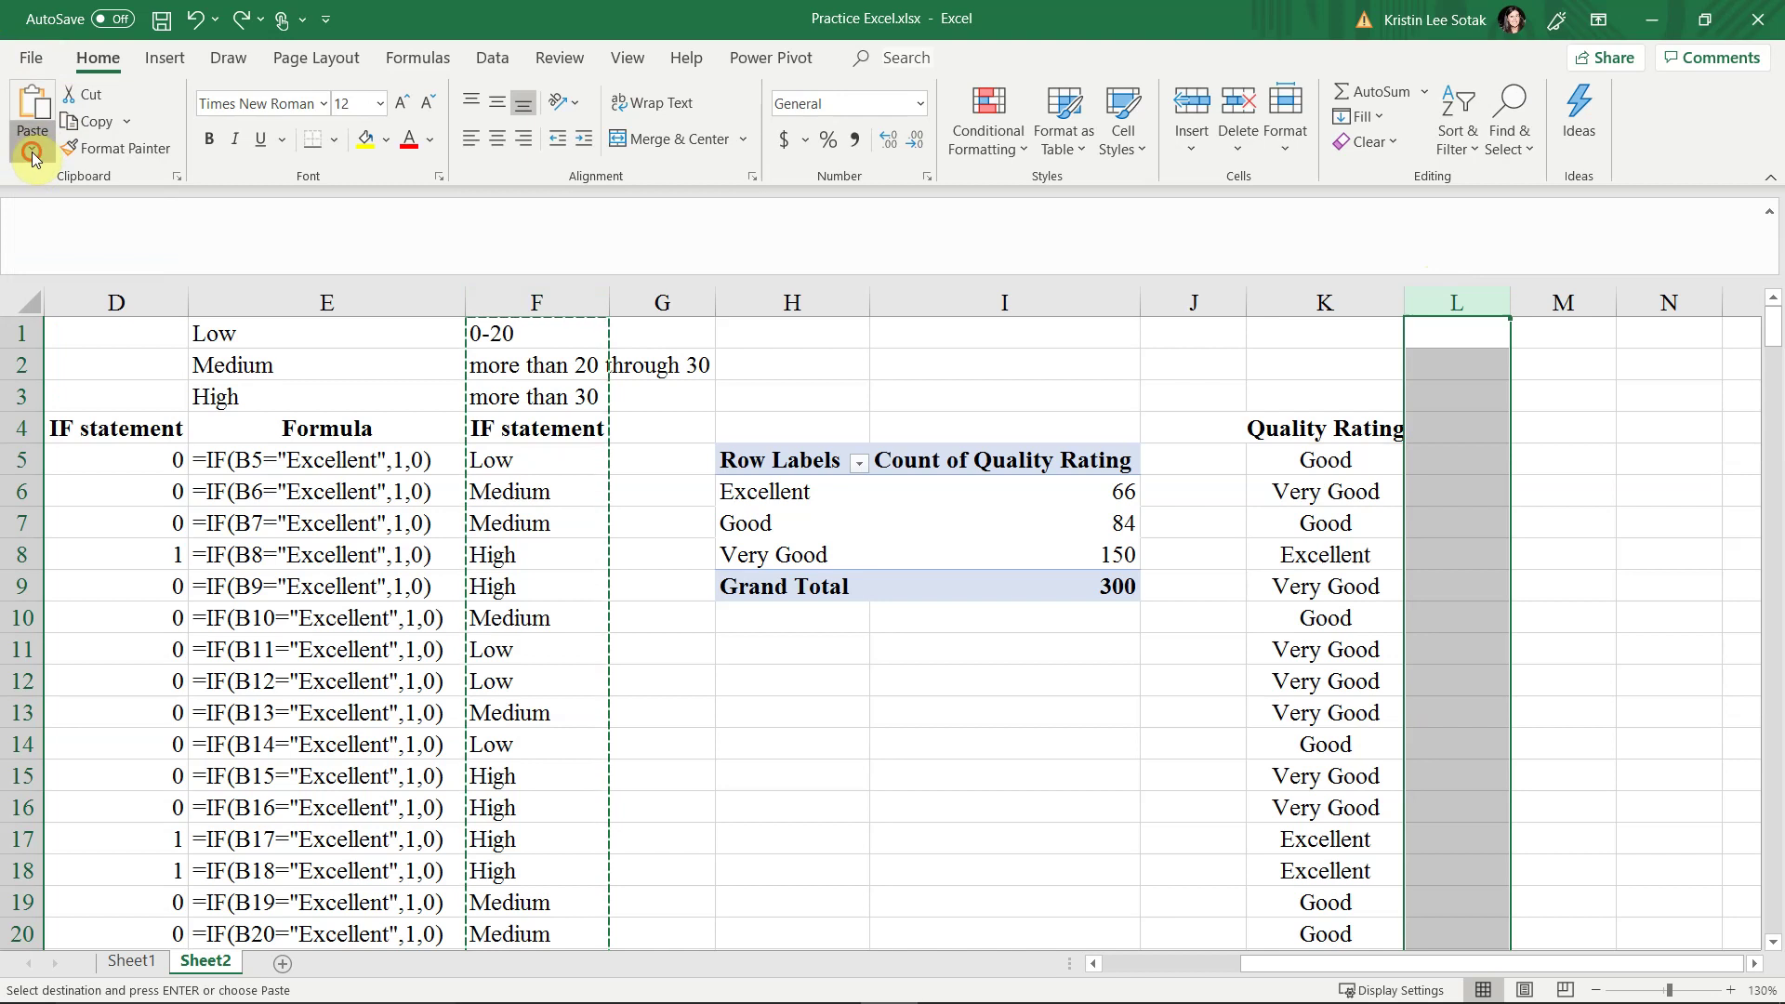
{"action": "left_click", "coordinate": [33, 154]}
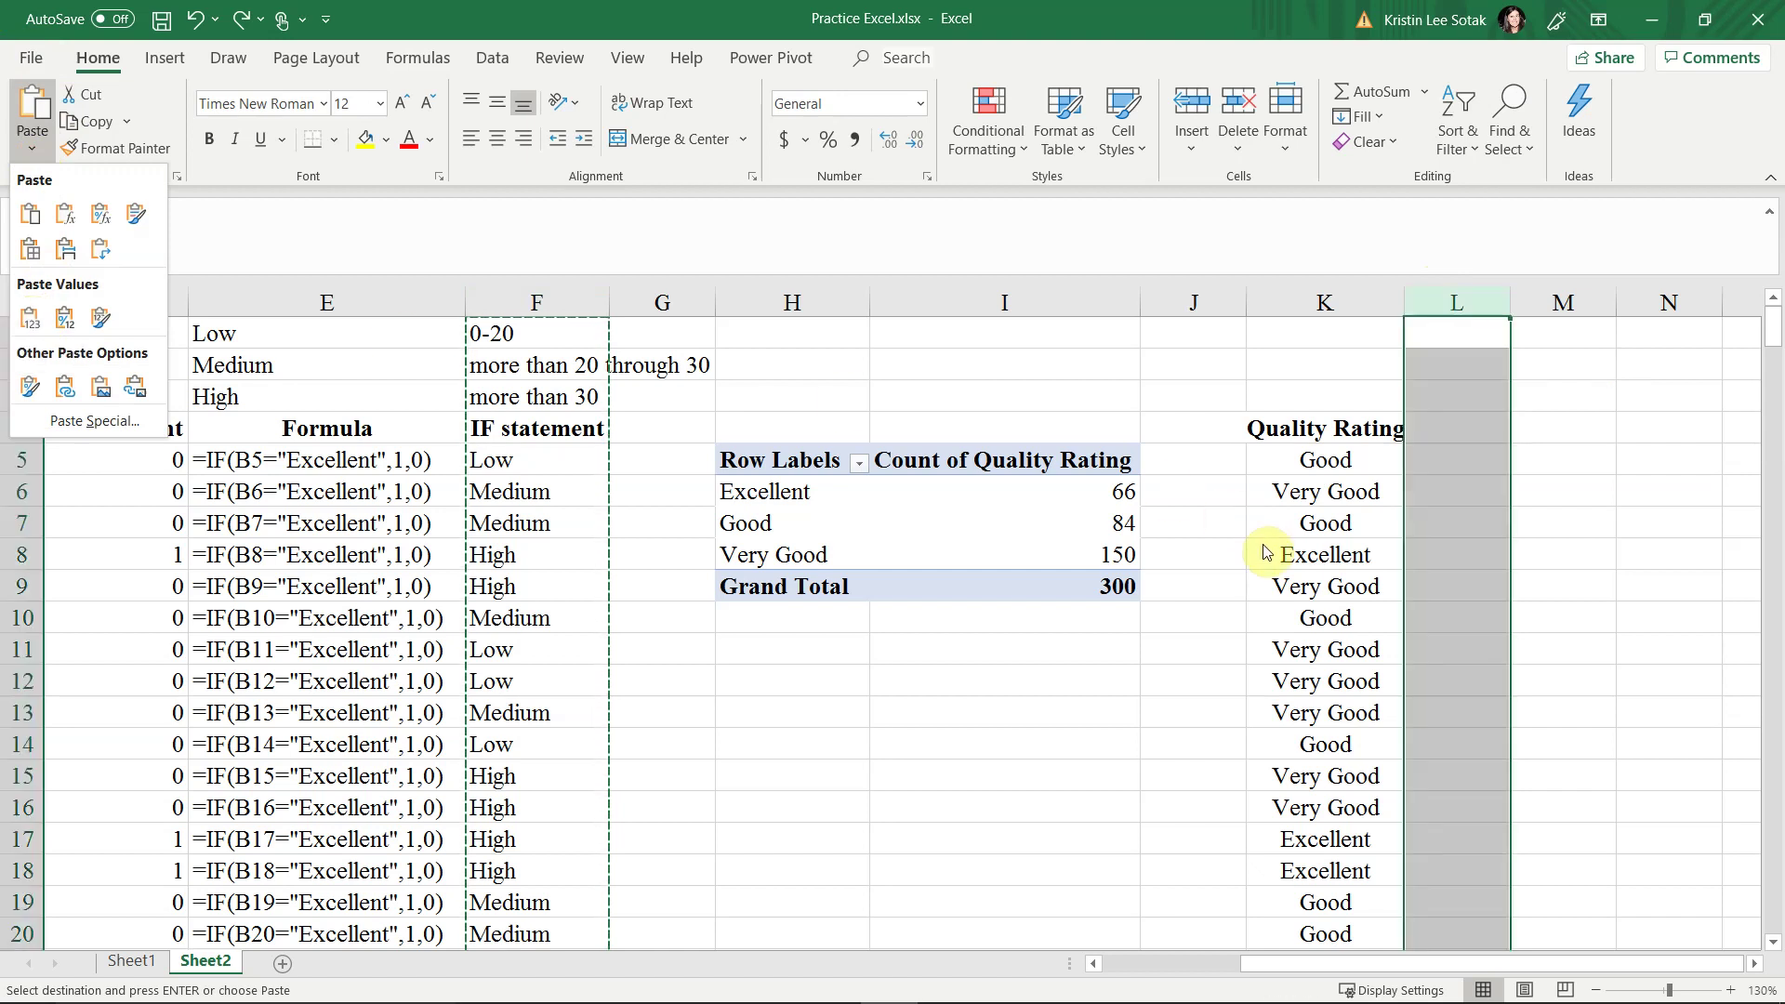
{"action": "left_click", "coordinate": [32, 321]}
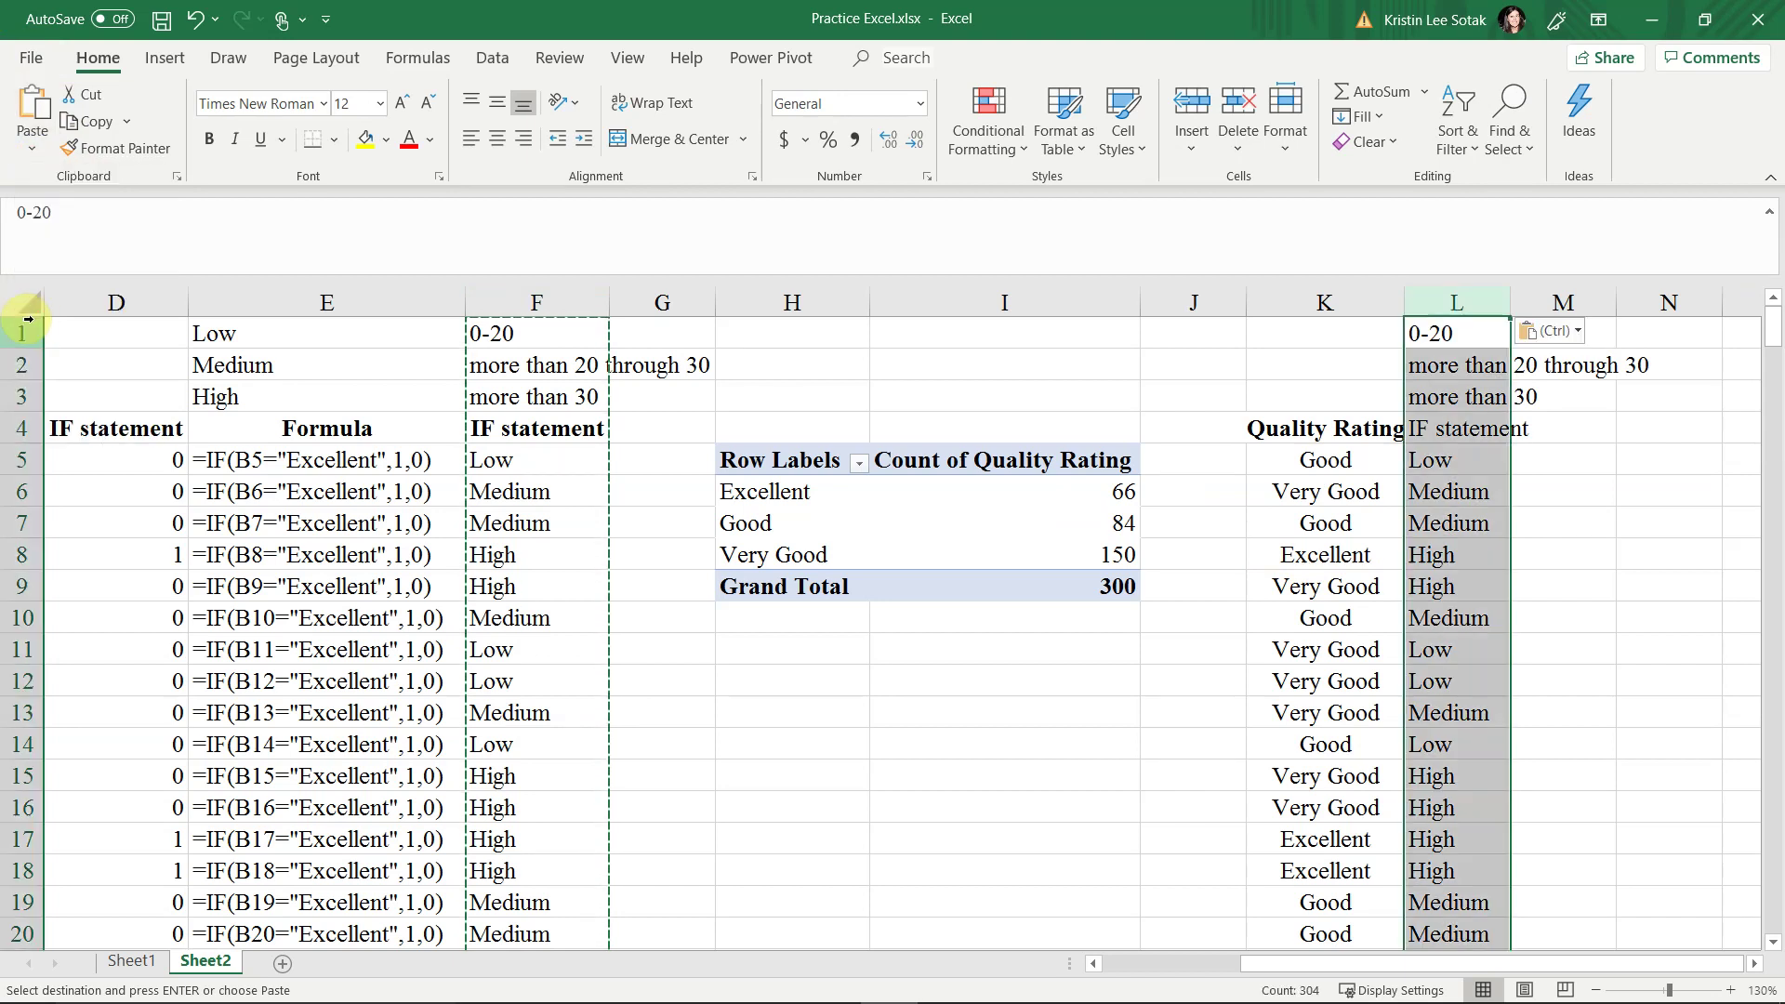
{"action": "left_click", "coordinate": [1443, 462]}
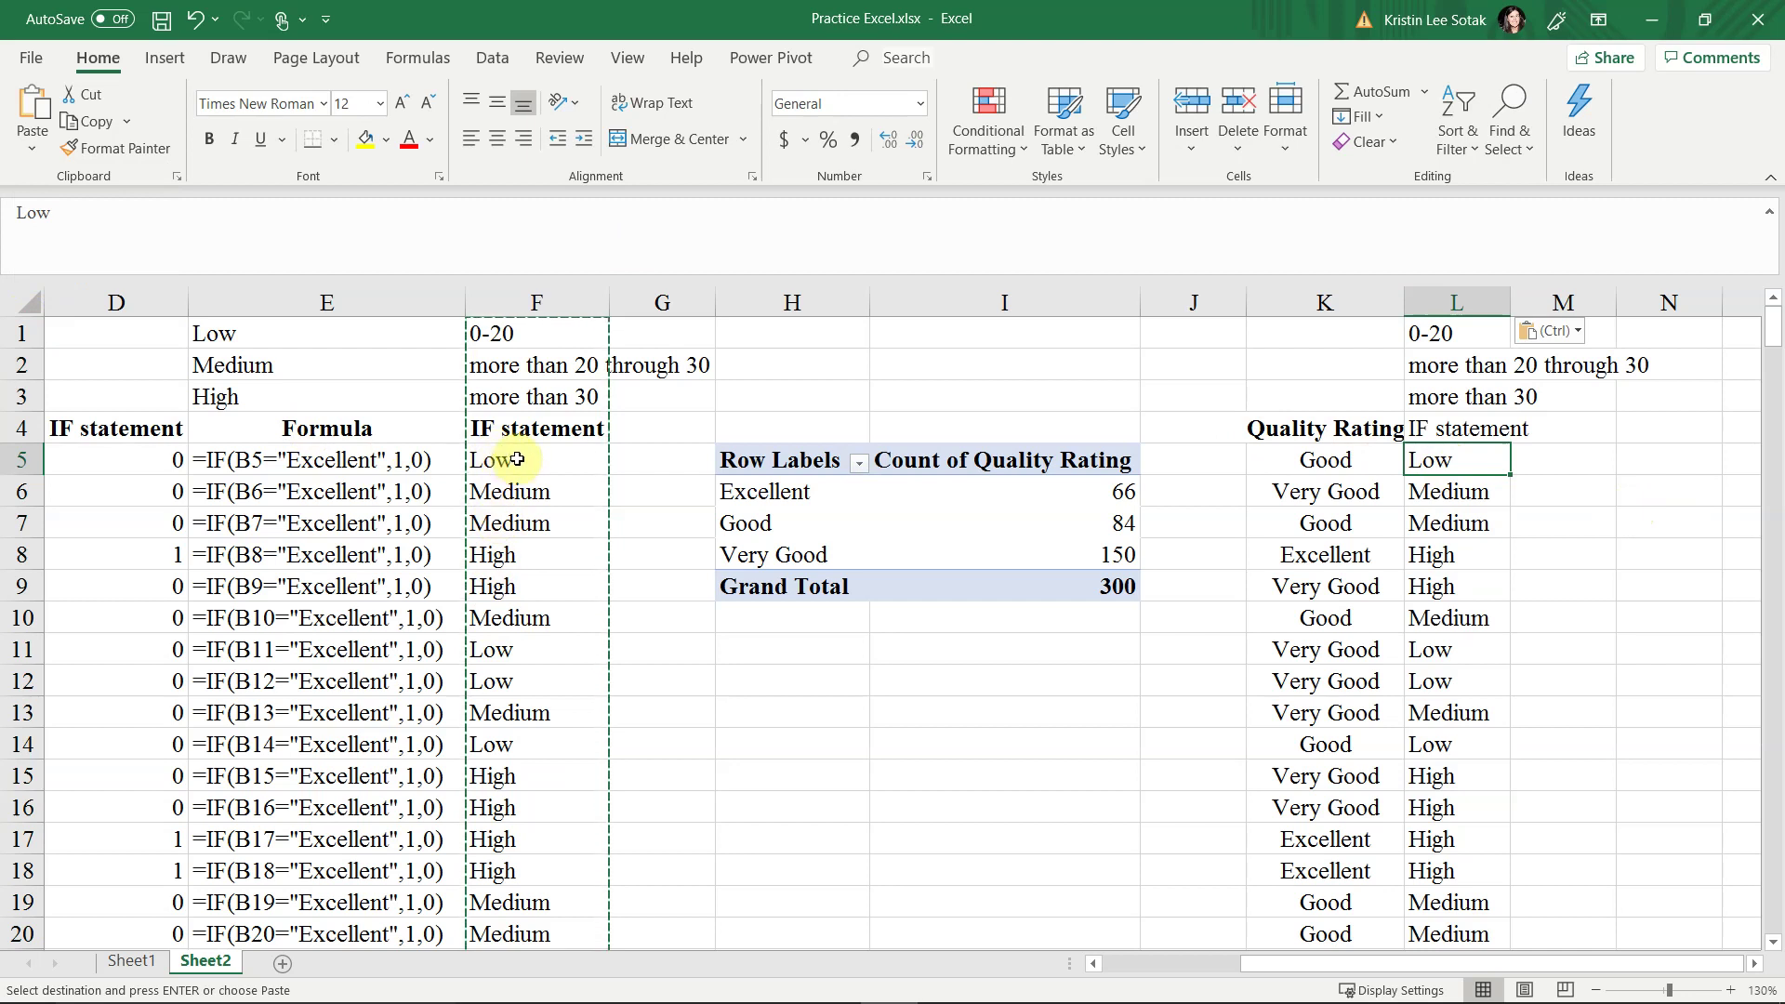
{"action": "left_click", "coordinate": [1449, 493]}
{"action": "key", "text": "Down"}
{"action": "key", "text": "Down"}
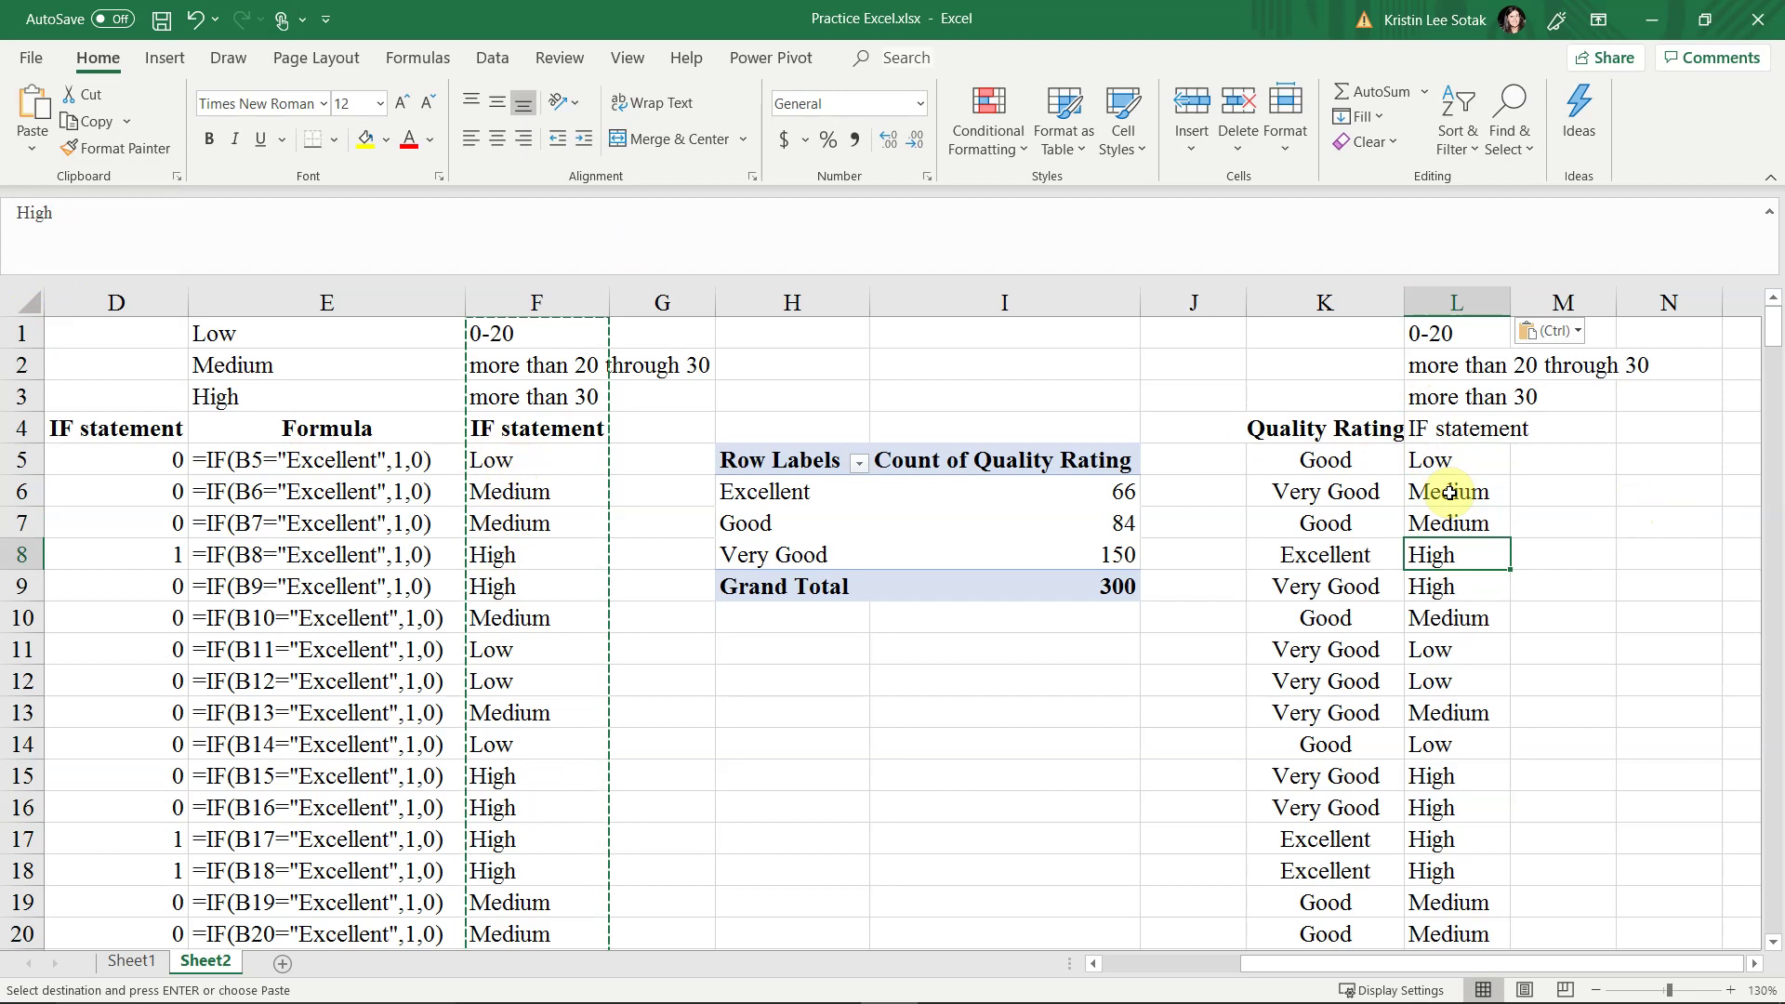
Clear the price range descriptions in cells L1:L3
{"action": "left_click_drag", "start_coordinate": [1442, 323], "coordinate": [1467, 395]}
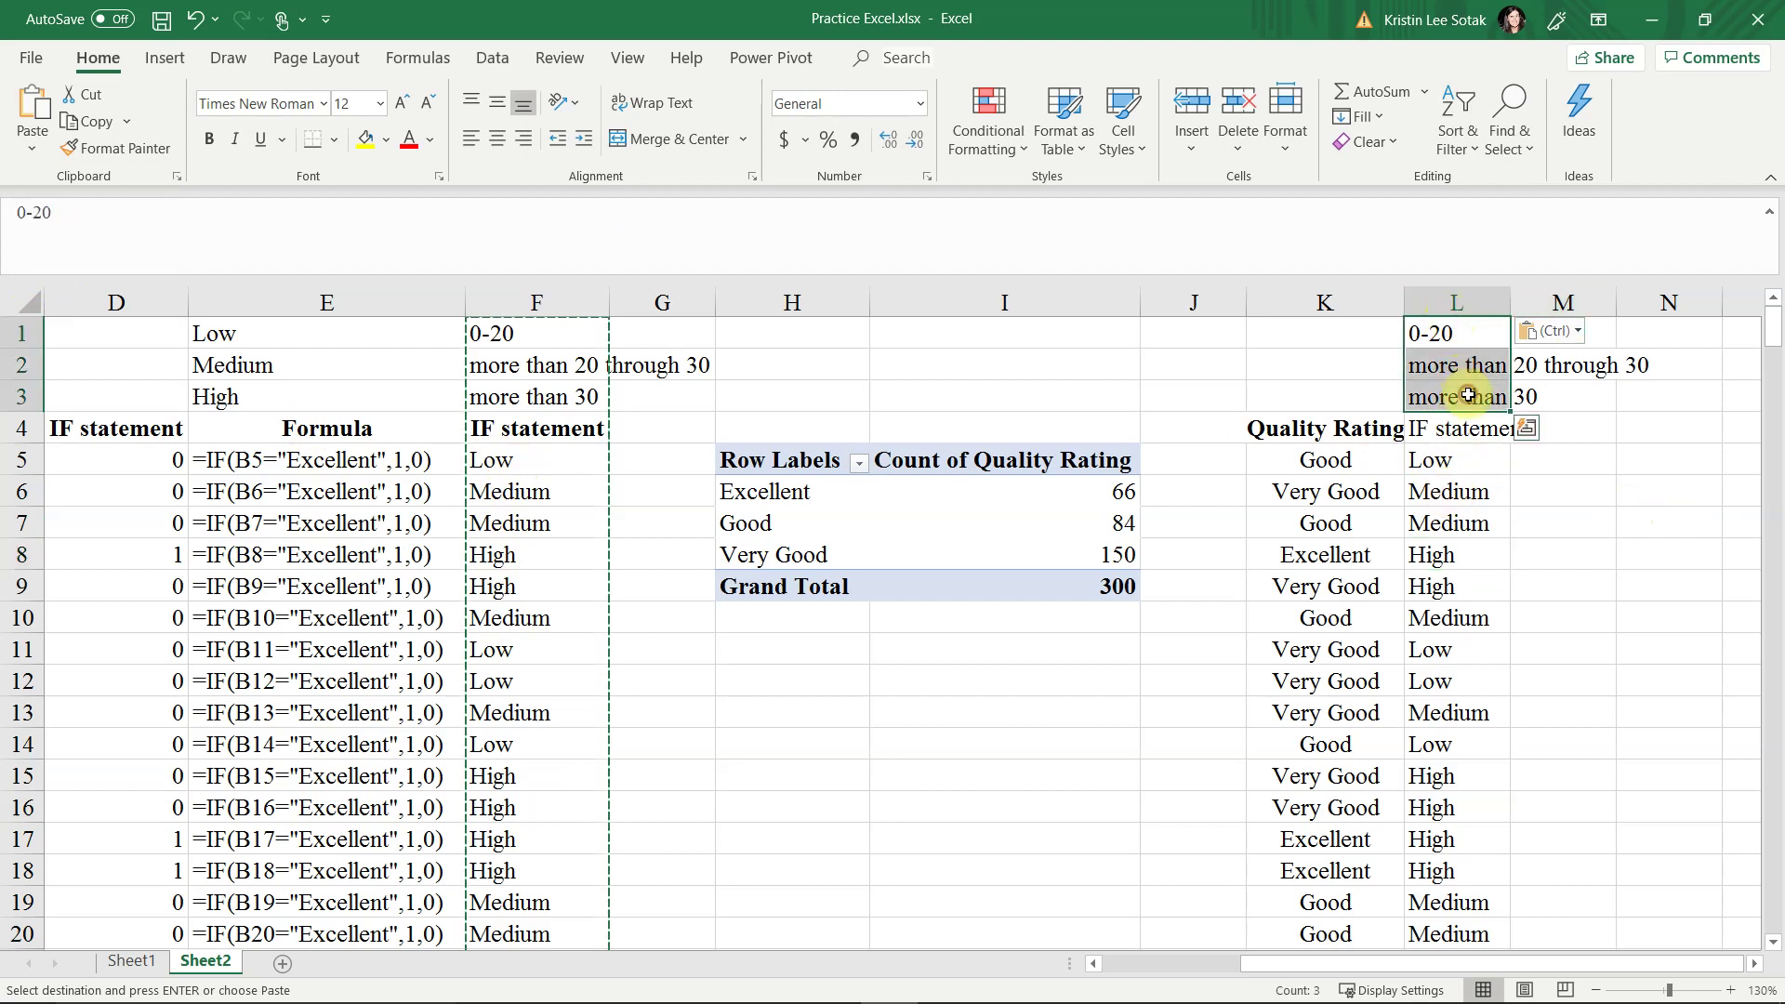
{"action": "key", "text": "Delete"}
{"action": "left_click", "coordinate": [1468, 395]}
Make the IF statement header in L4 bold and fit column L's width to its contents
{"action": "key", "text": "Down"}
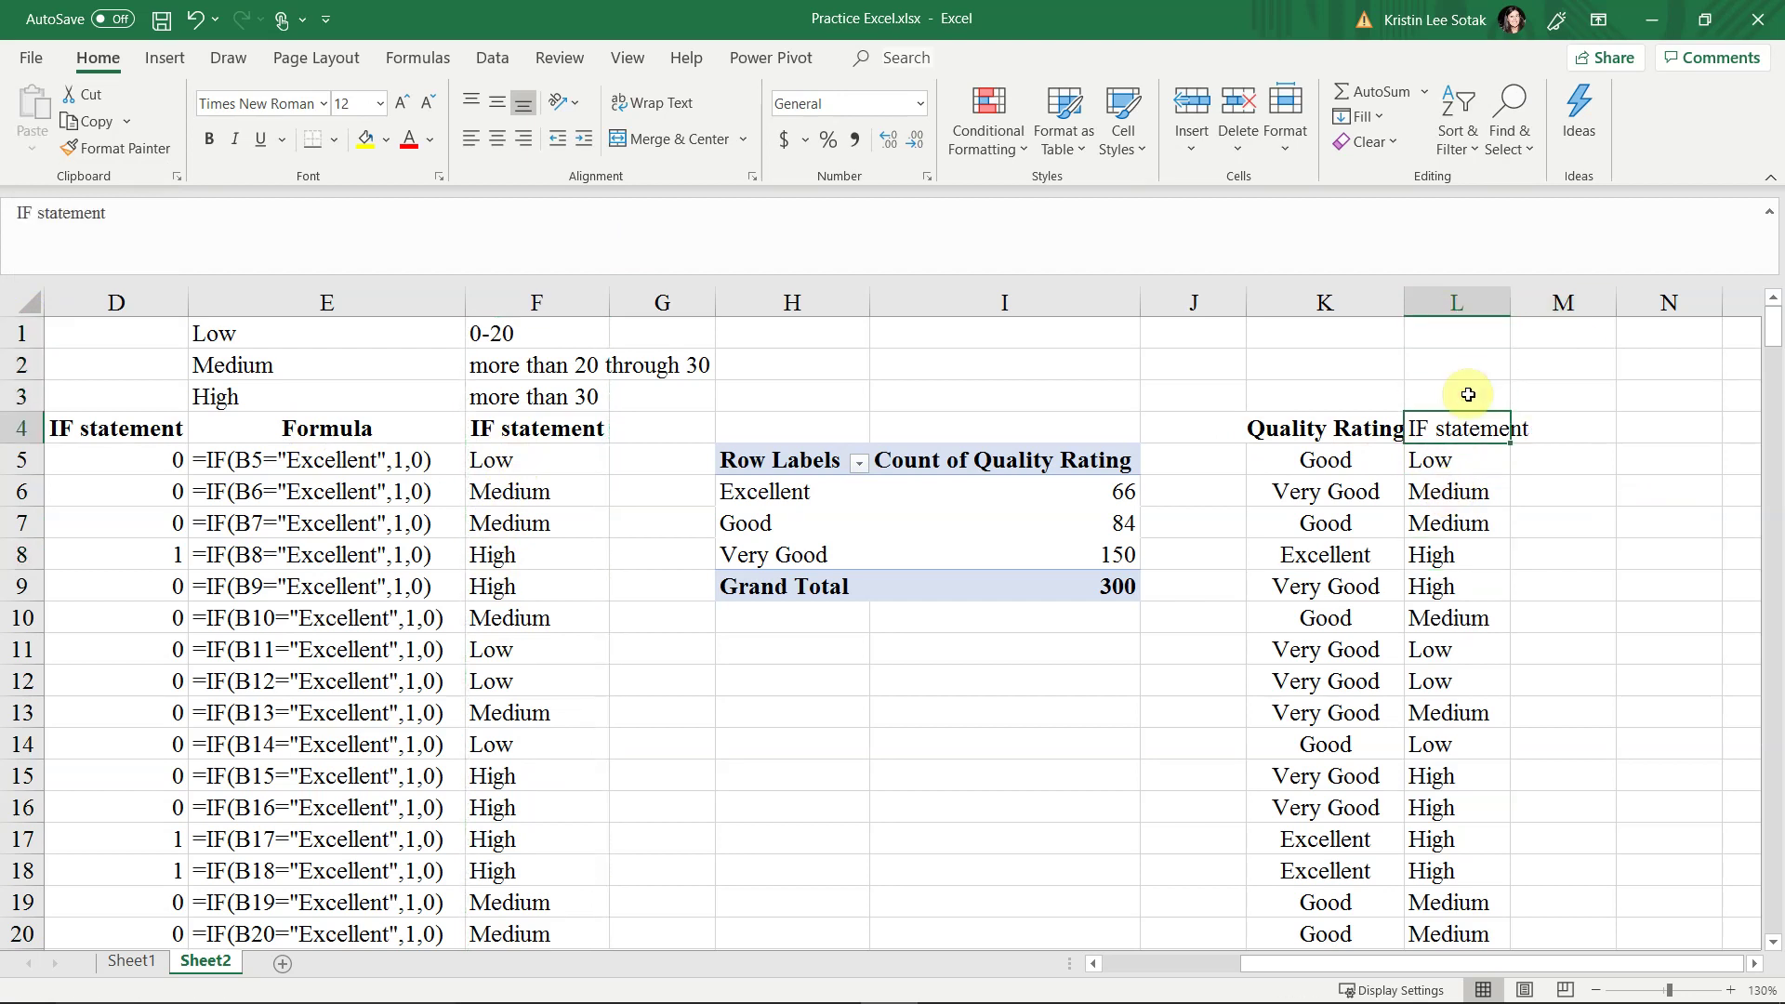
{"action": "left_click", "coordinate": [1478, 520]}
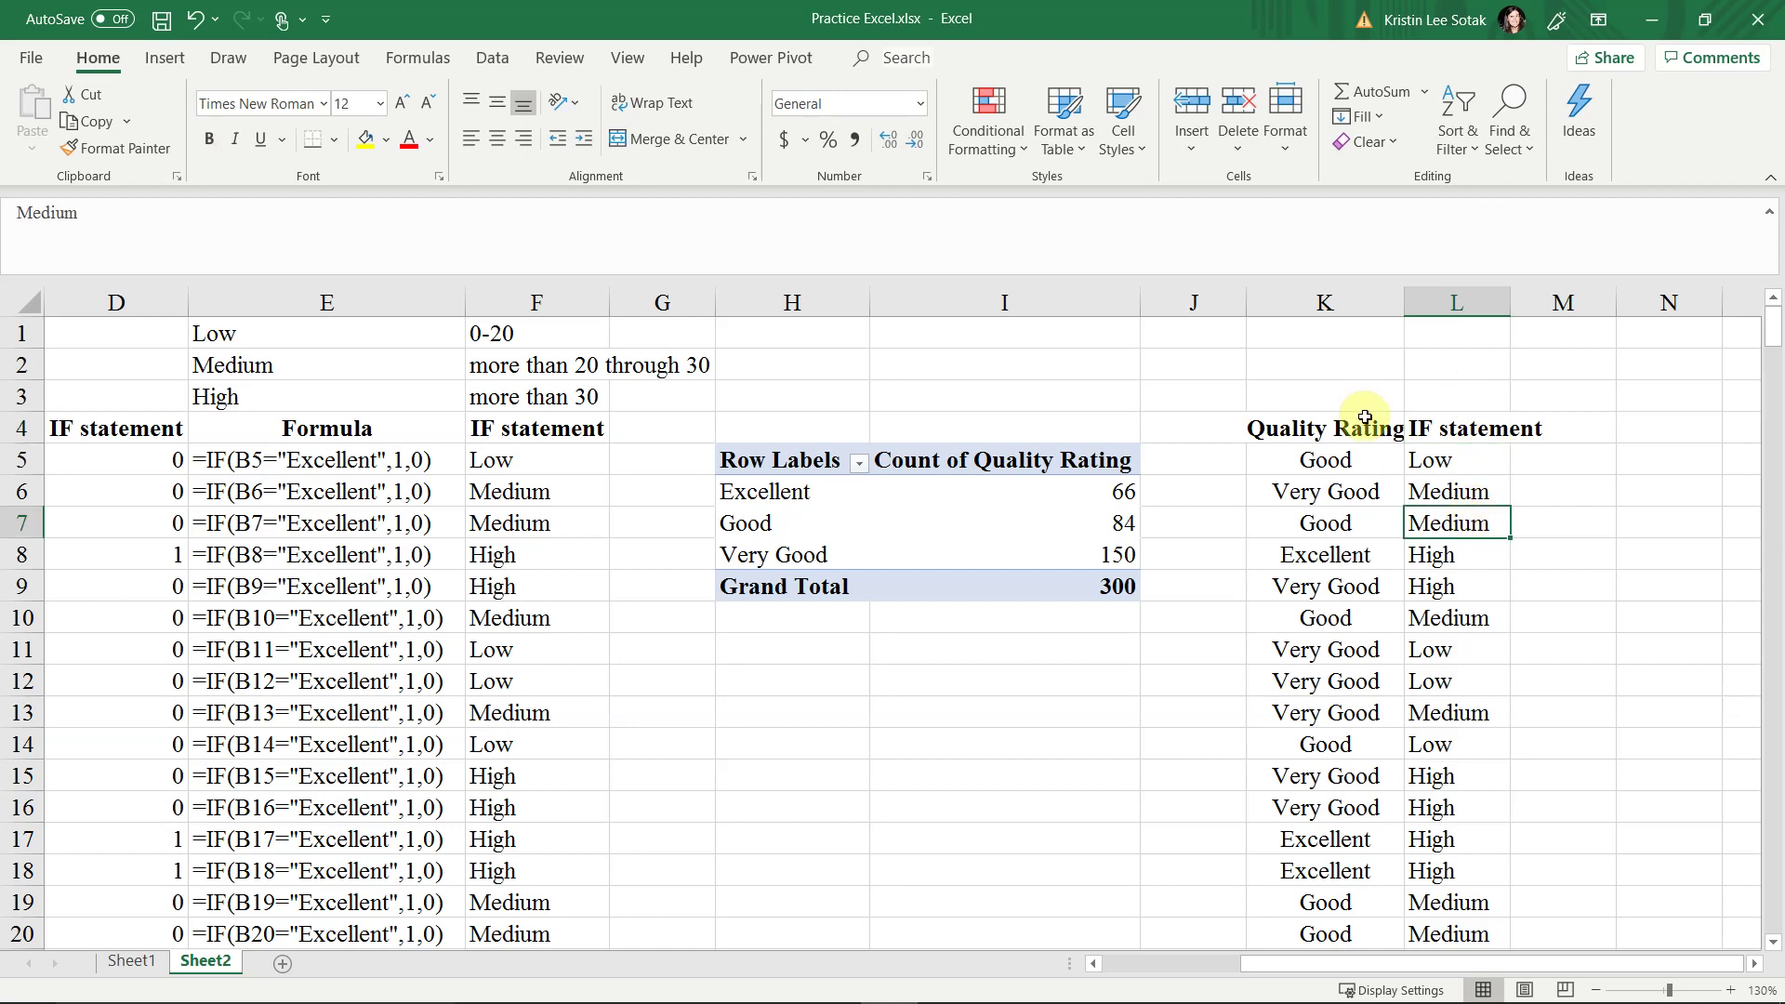
{"action": "double_click", "coordinate": [1510, 303]}
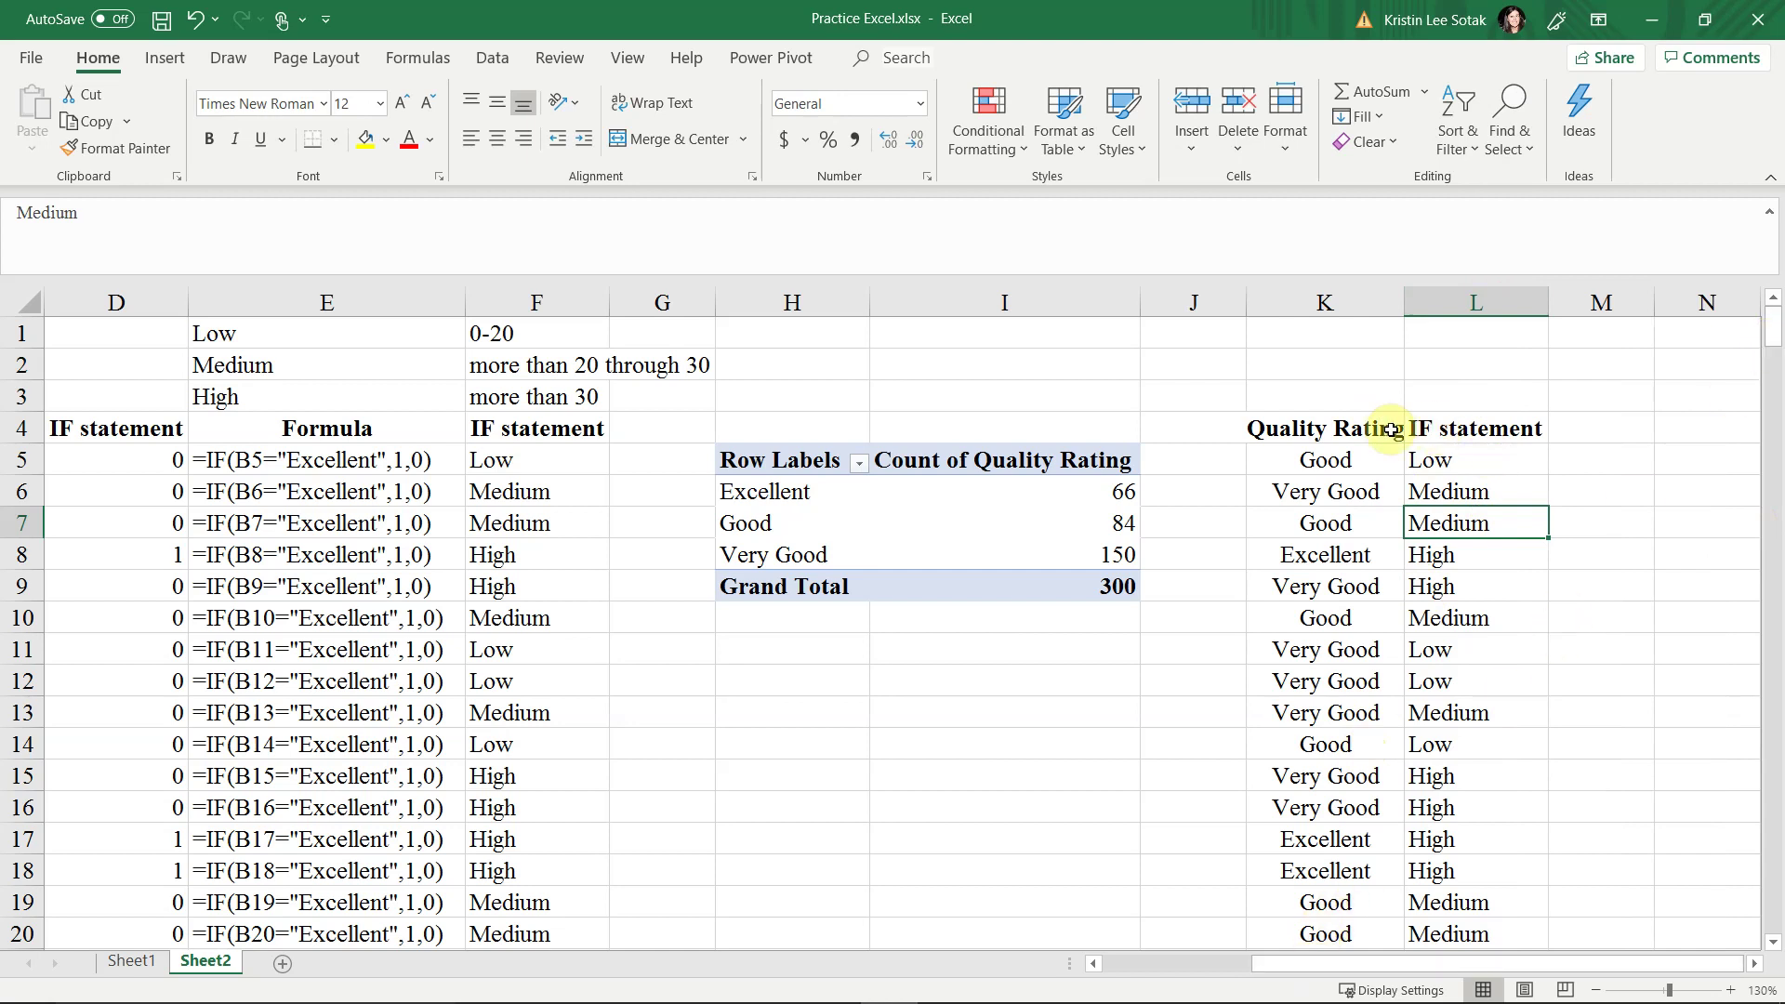
Rename the header in L4 as Price and check the rating and price category in row 8
{"action": "left_click", "coordinate": [1348, 430]}
{"action": "left_click", "coordinate": [1446, 425]}
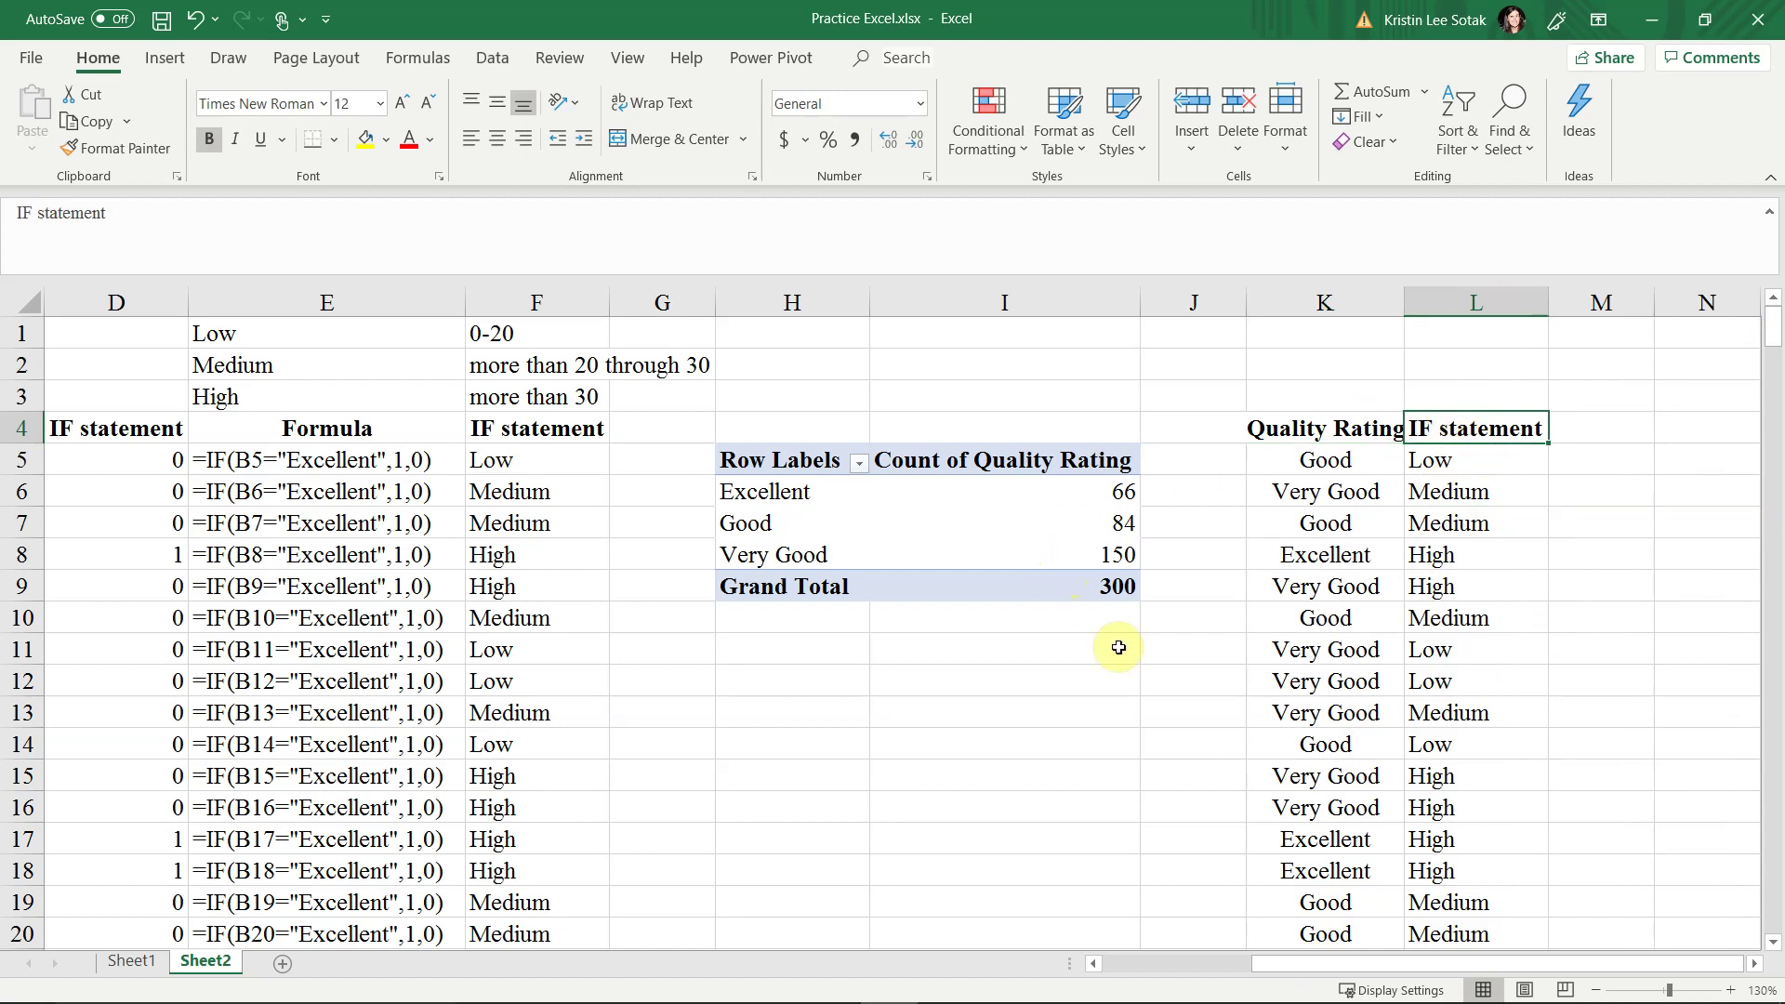
{"action": "type", "text": "Price"}
{"action": "key", "text": "Return"}
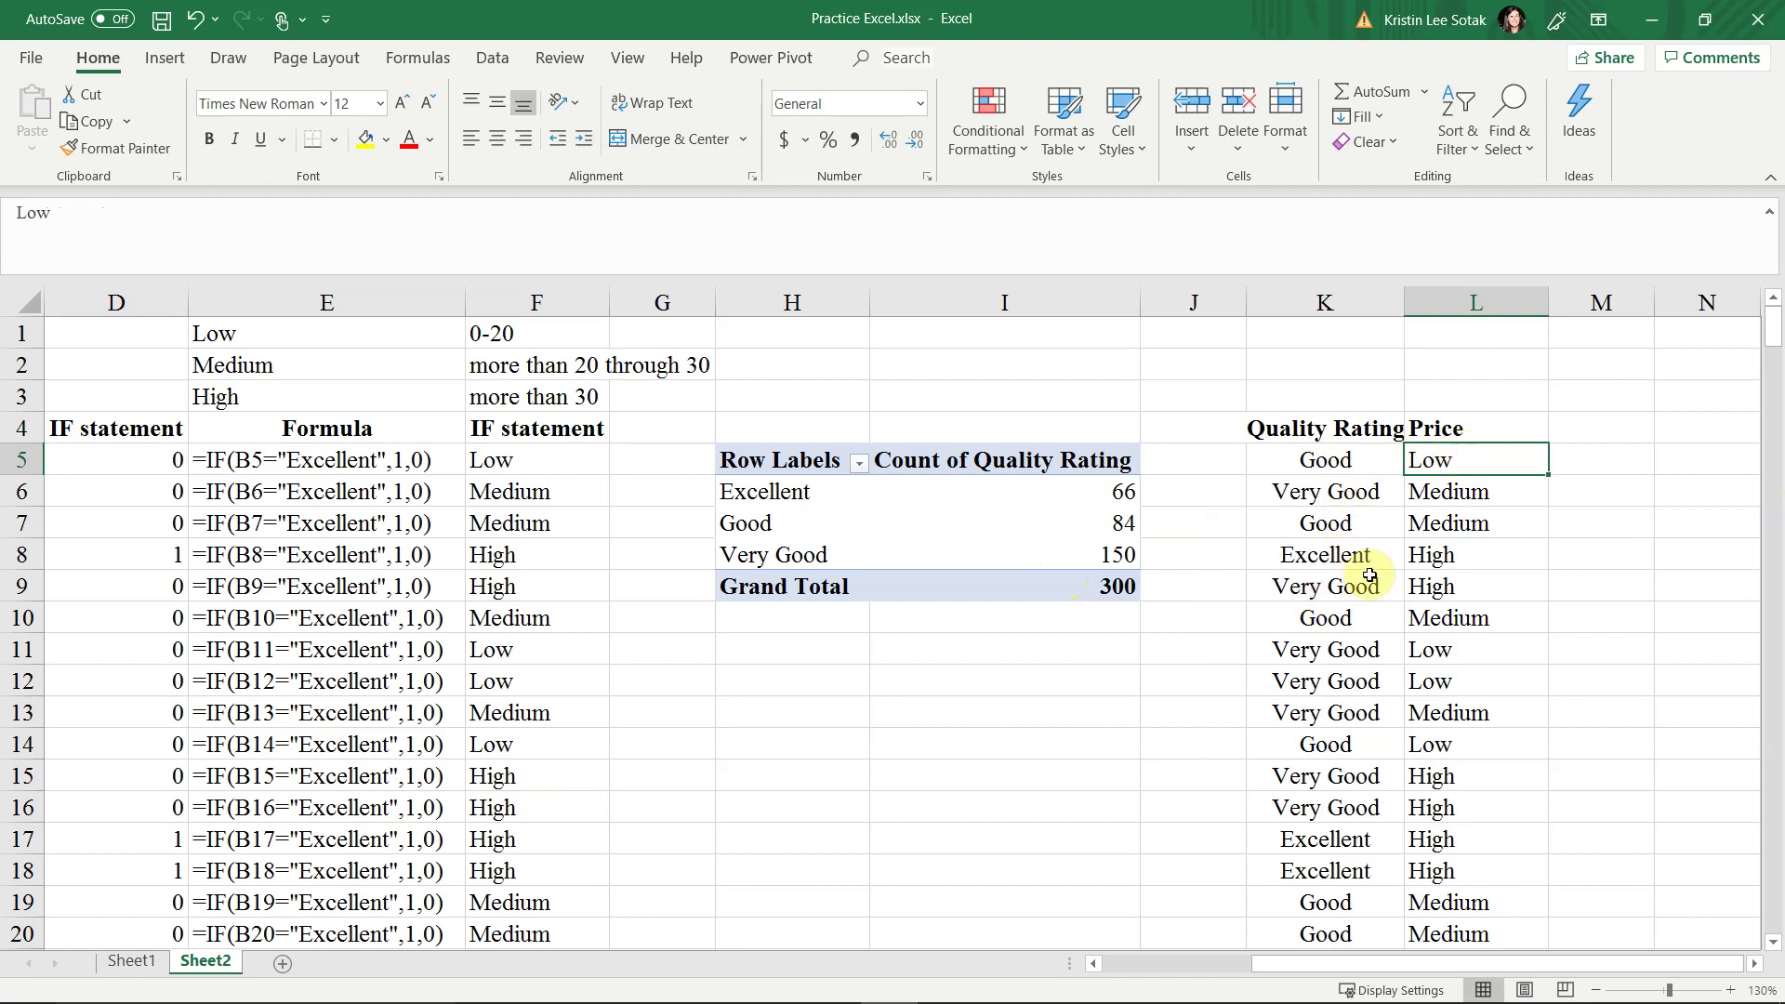
{"action": "left_click", "coordinate": [1354, 558]}
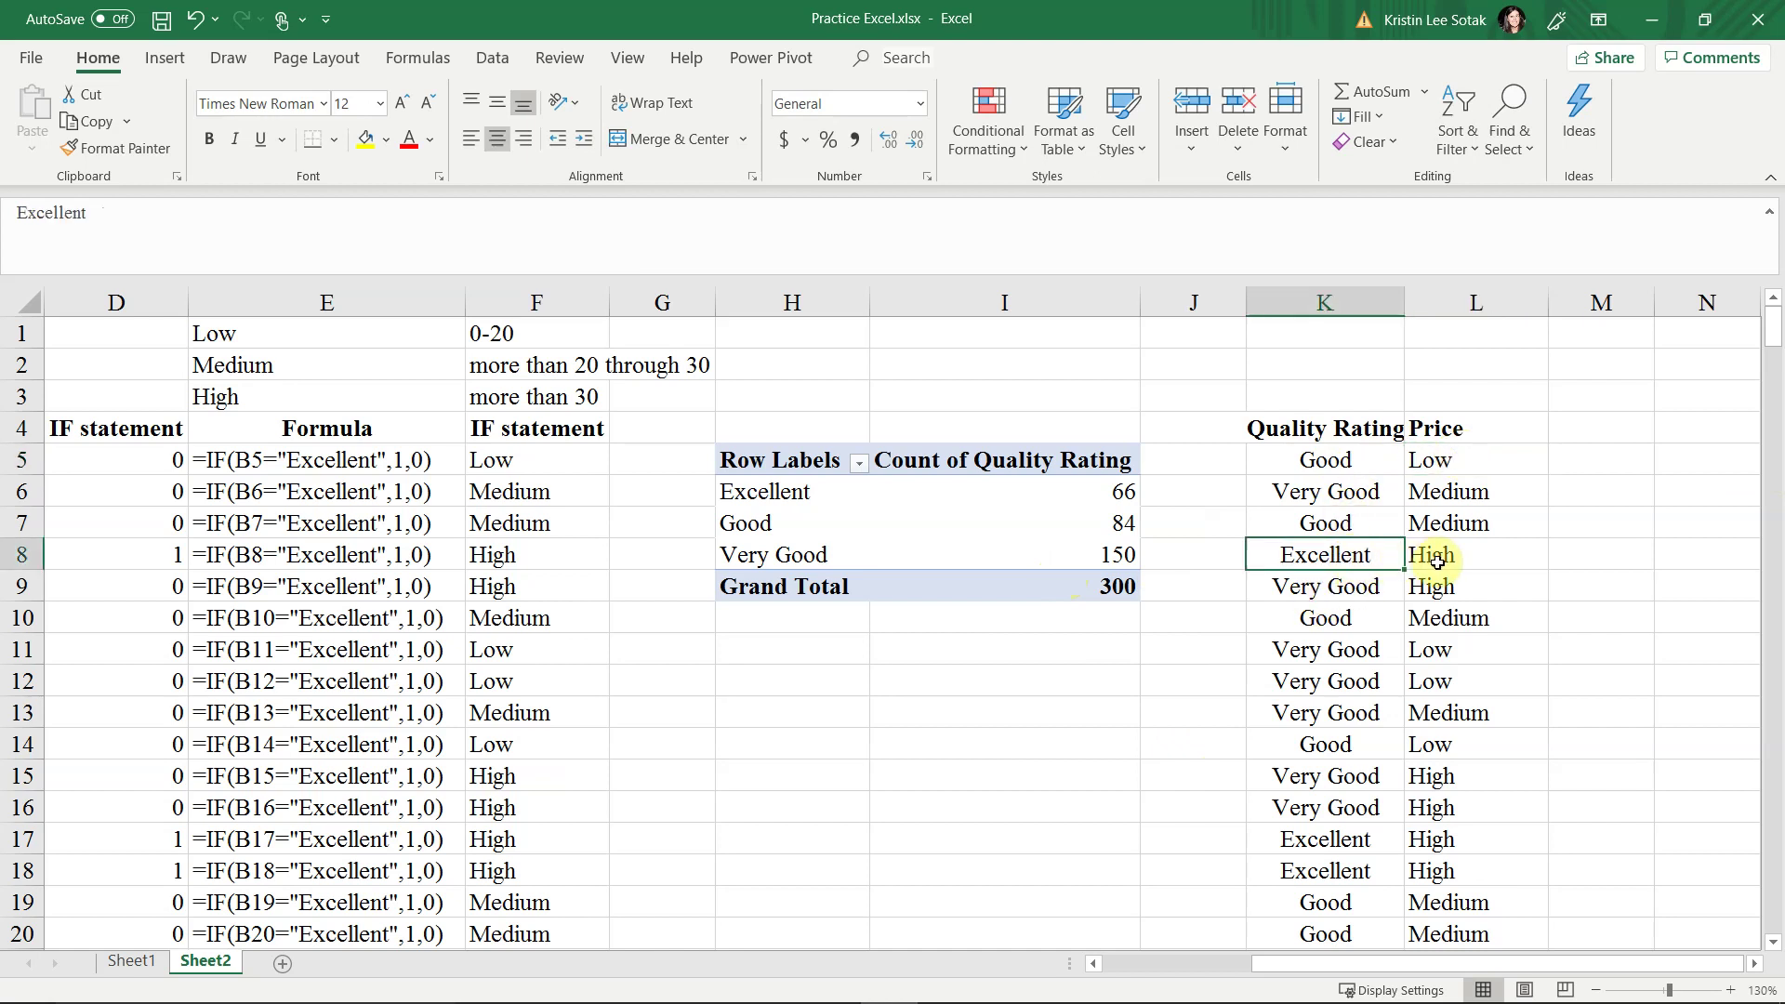
{"action": "left_click", "coordinate": [1438, 562]}
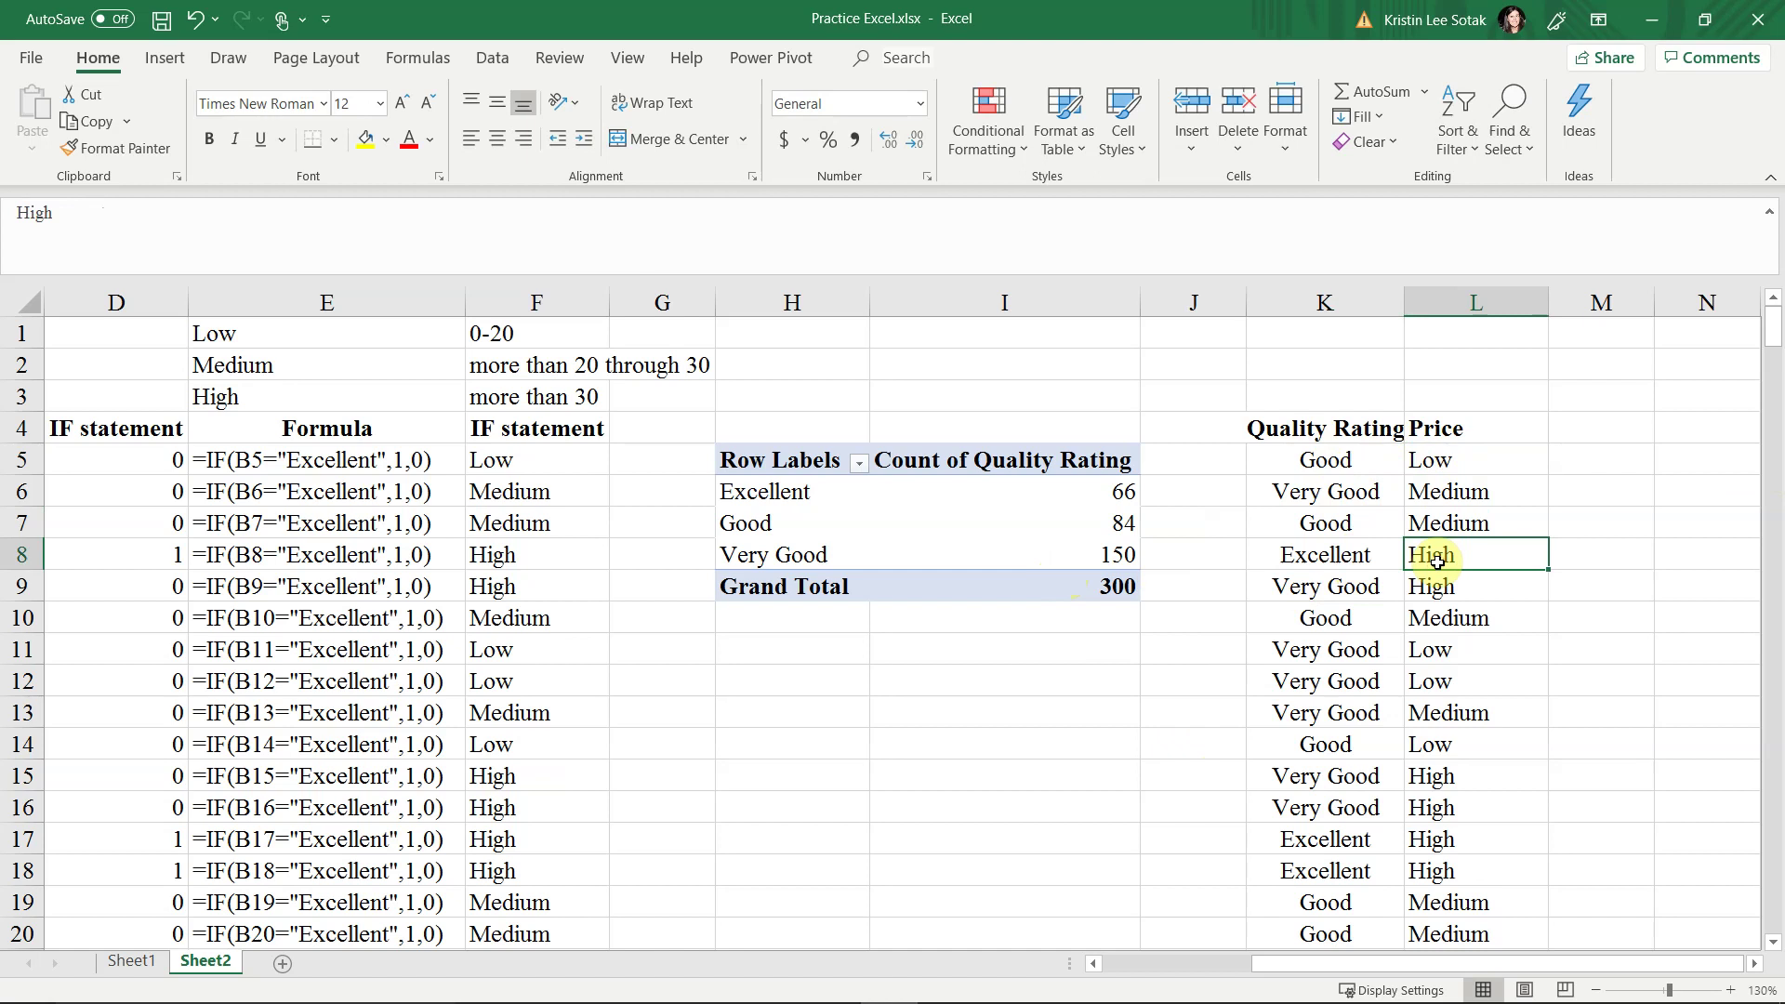
Create a PivotTable from the Quality Rating and Price data in K4:L304, placed at cell N5 of the existing worksheet
{"action": "left_click", "coordinate": [1330, 434]}
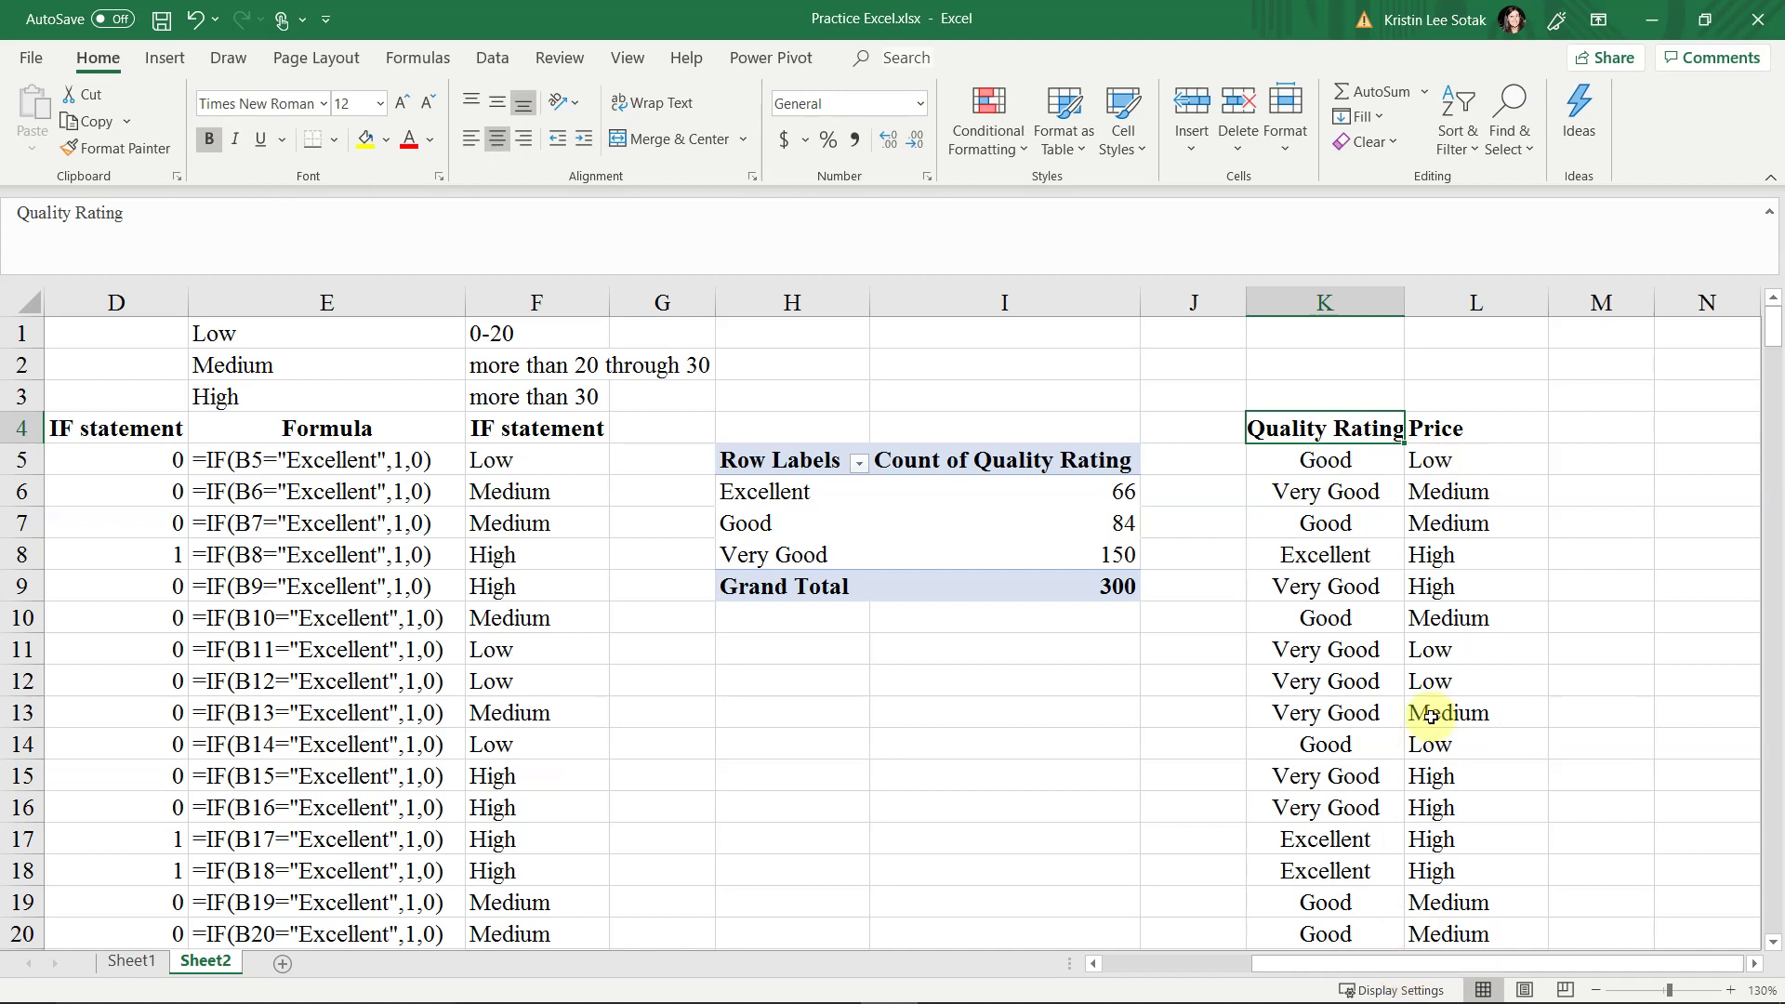
{"action": "key", "text": "shift+Right"}
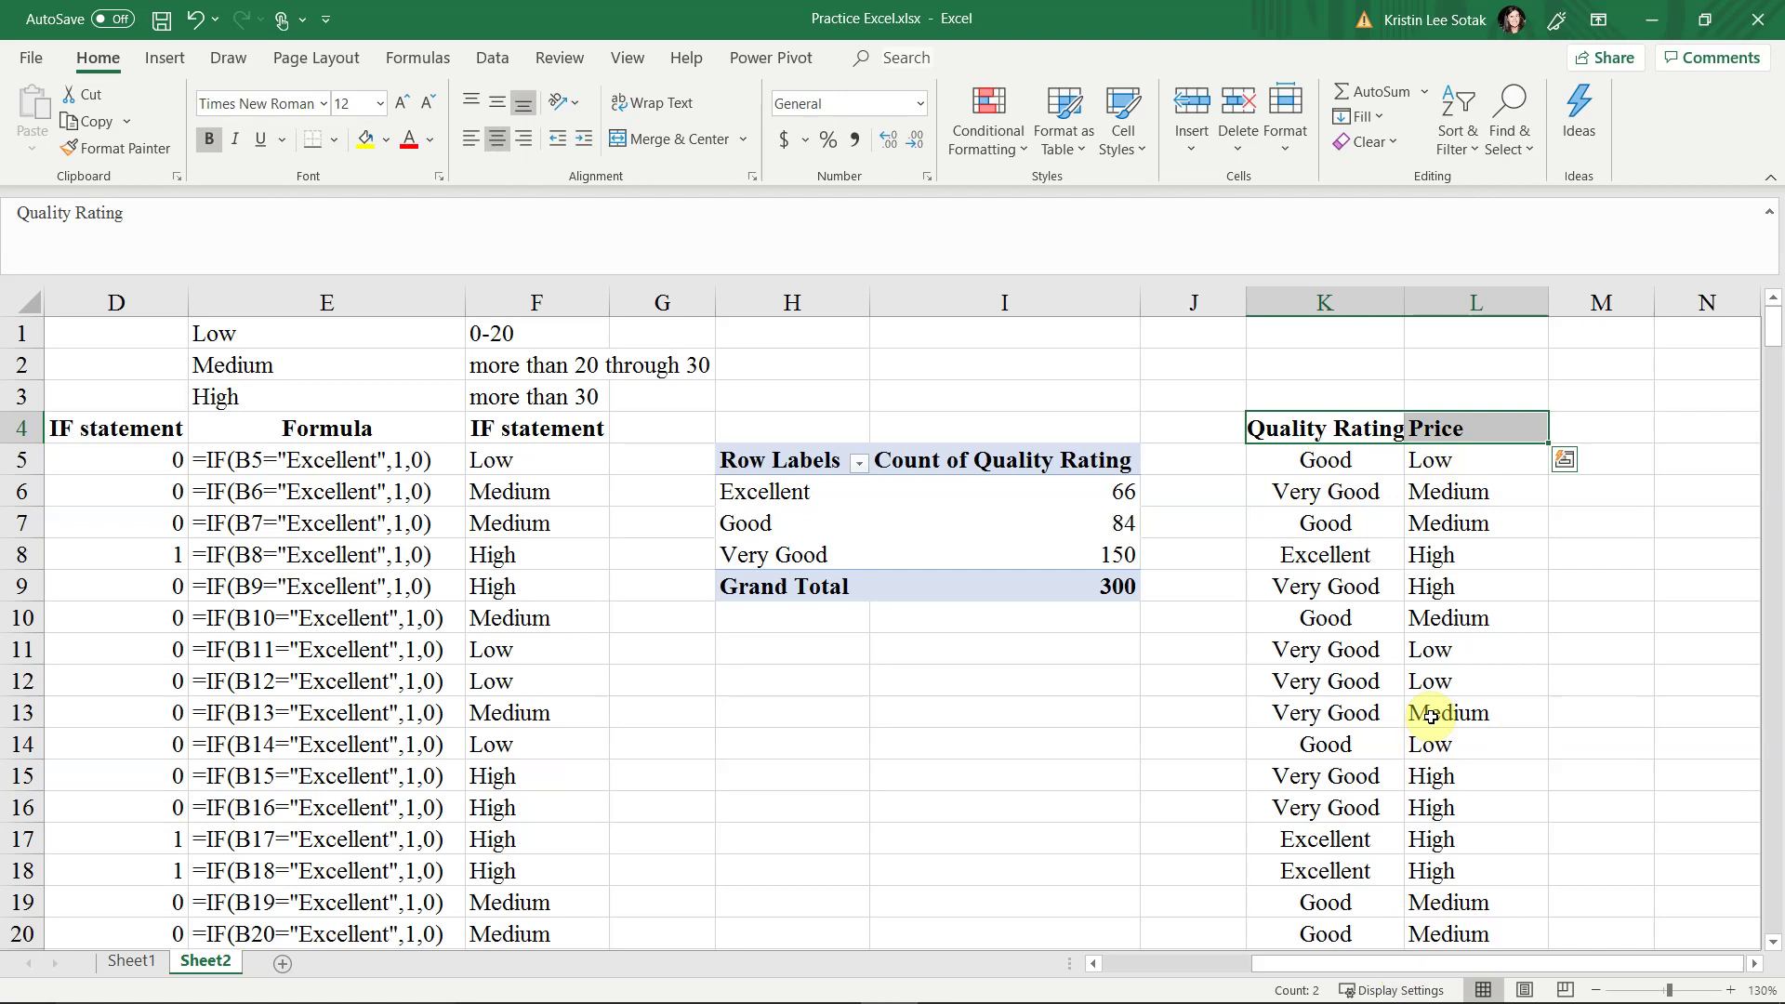
{"action": "key", "text": "ctrl+shift+Down"}
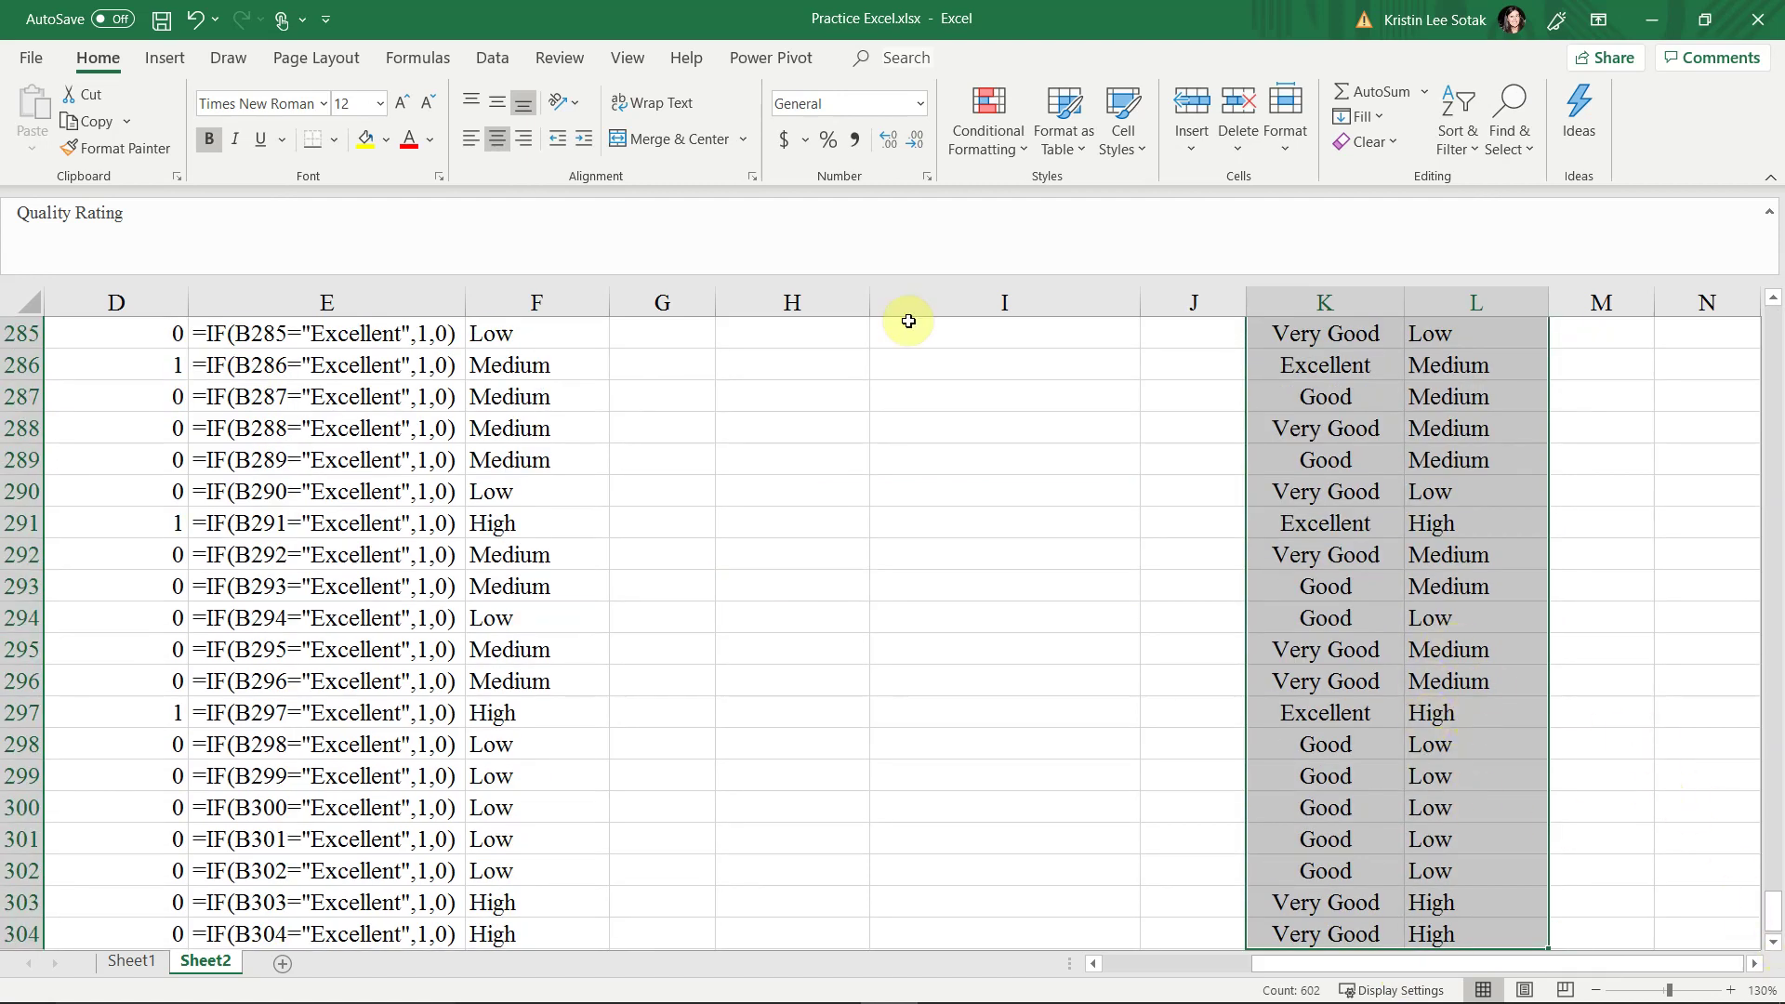
{"action": "left_click_drag", "start_coordinate": [1771, 913], "coordinate": [1774, 314]}
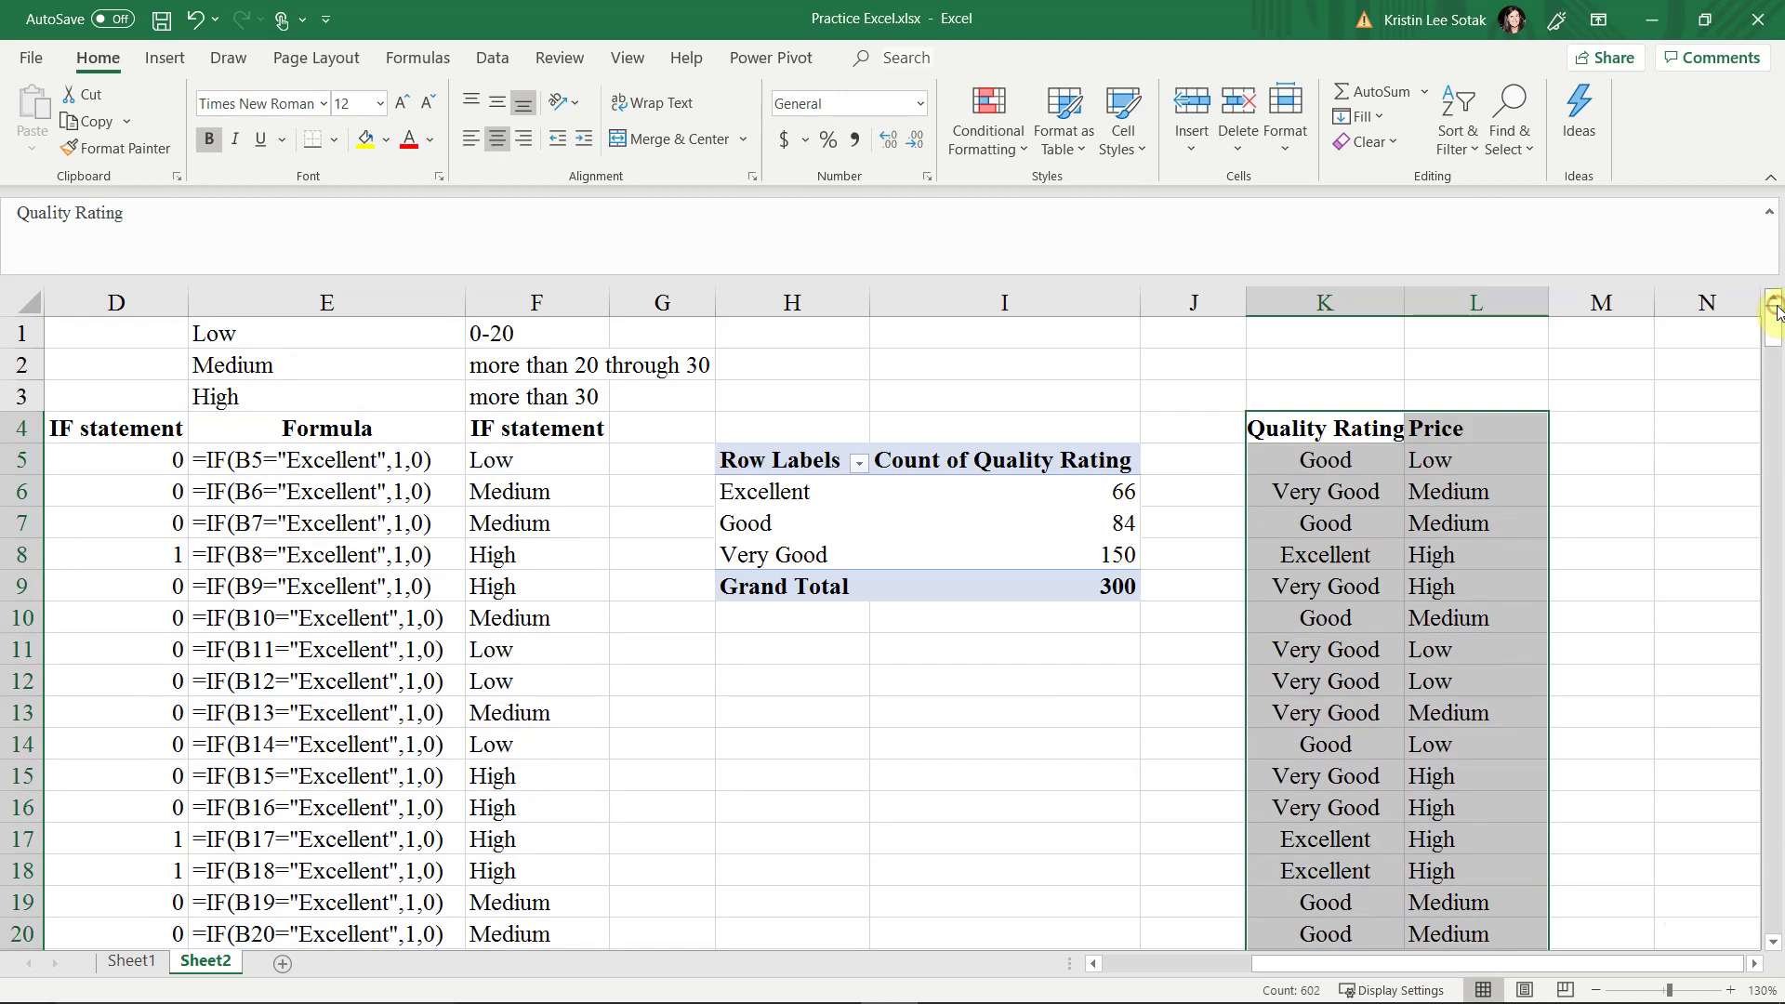
{"action": "left_click", "coordinate": [165, 57]}
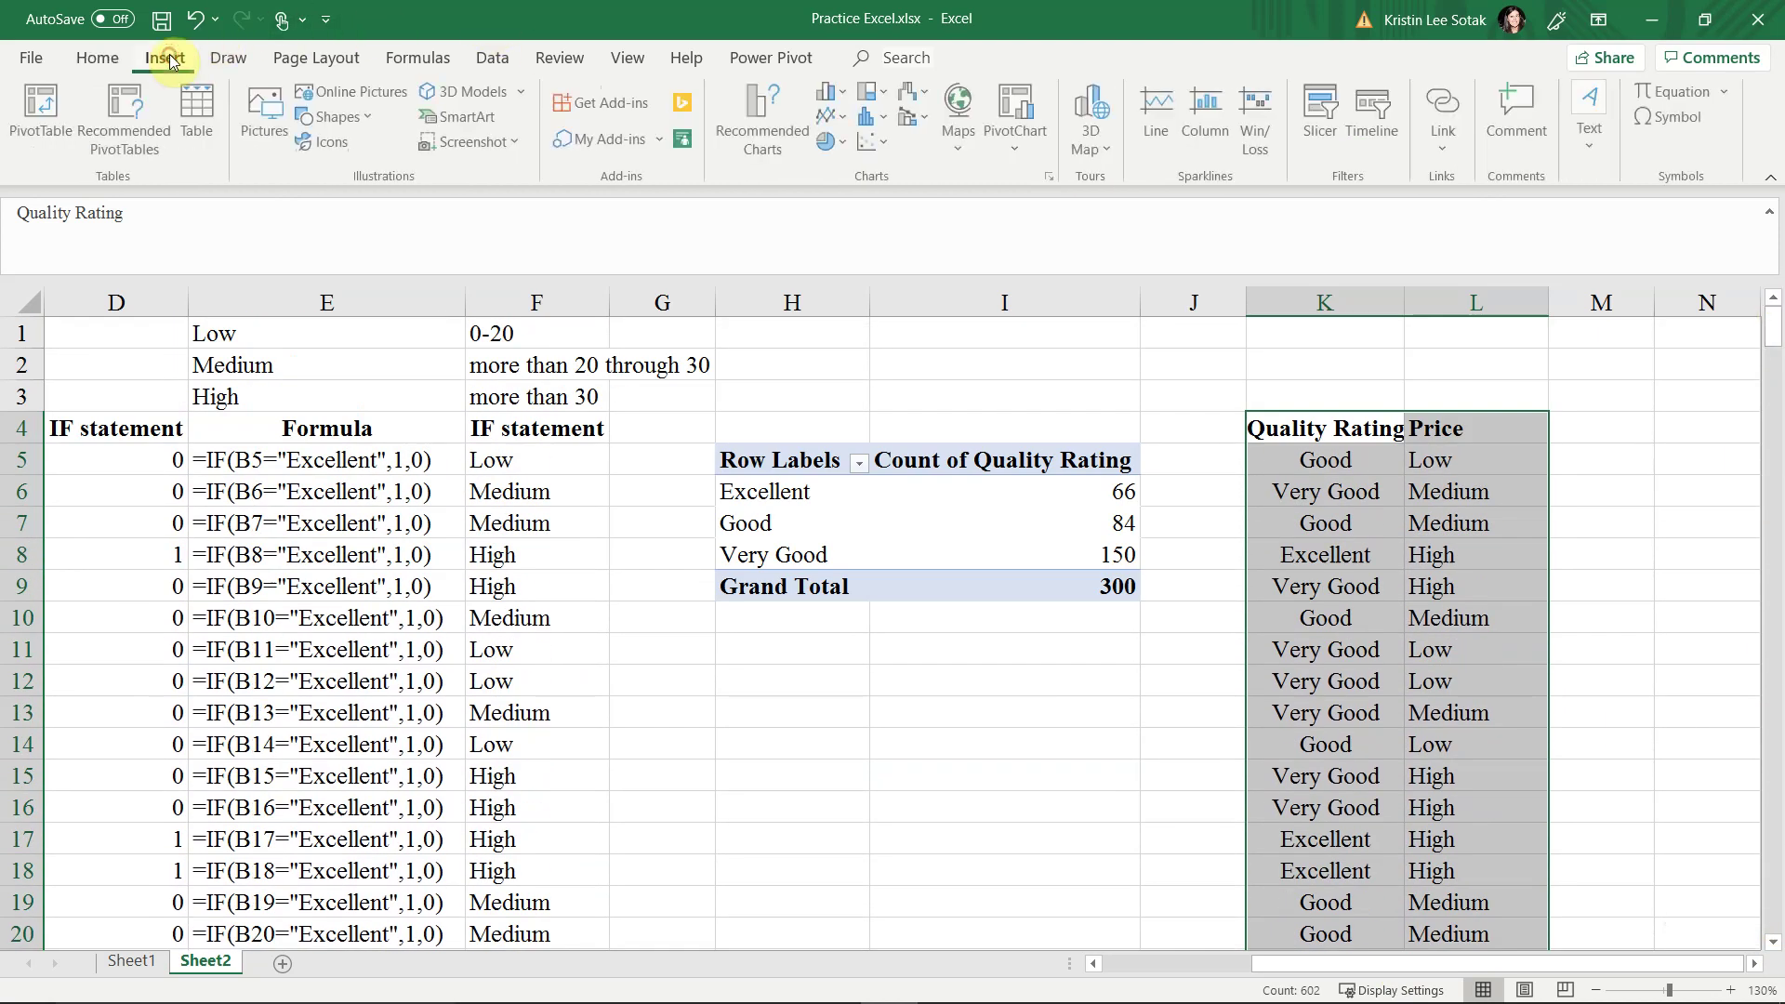
{"action": "left_click", "coordinate": [34, 121]}
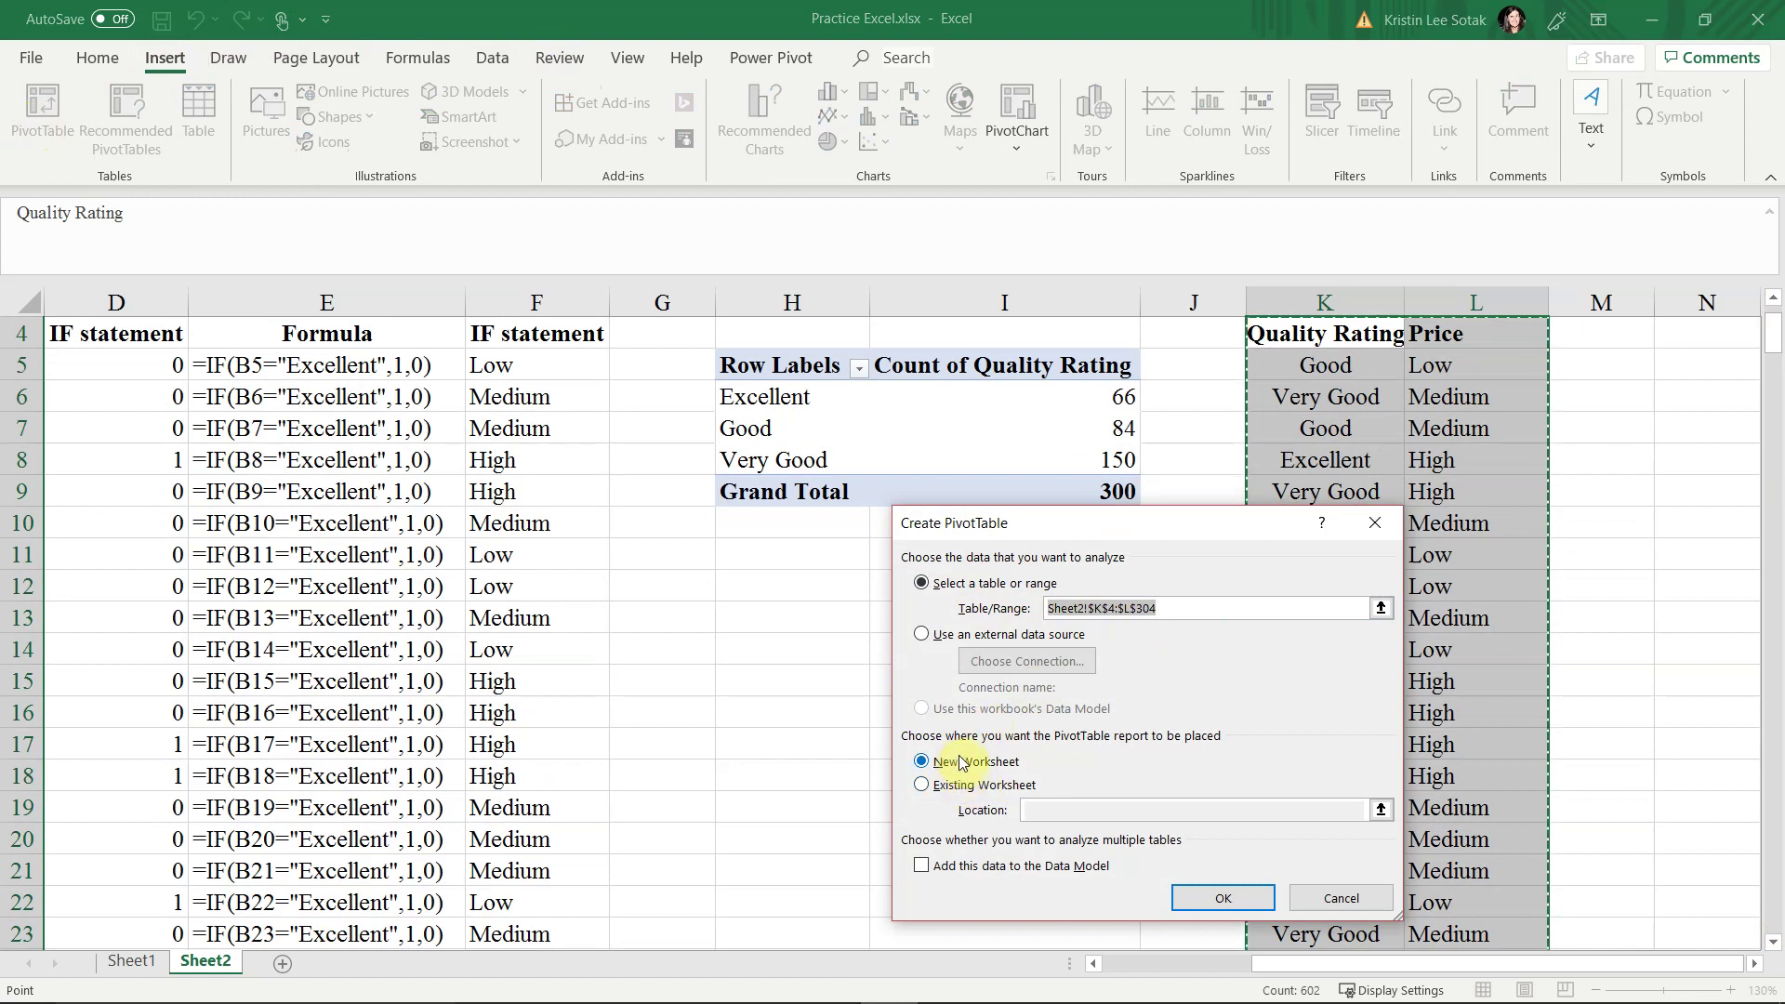
{"action": "left_click", "coordinate": [1000, 784]}
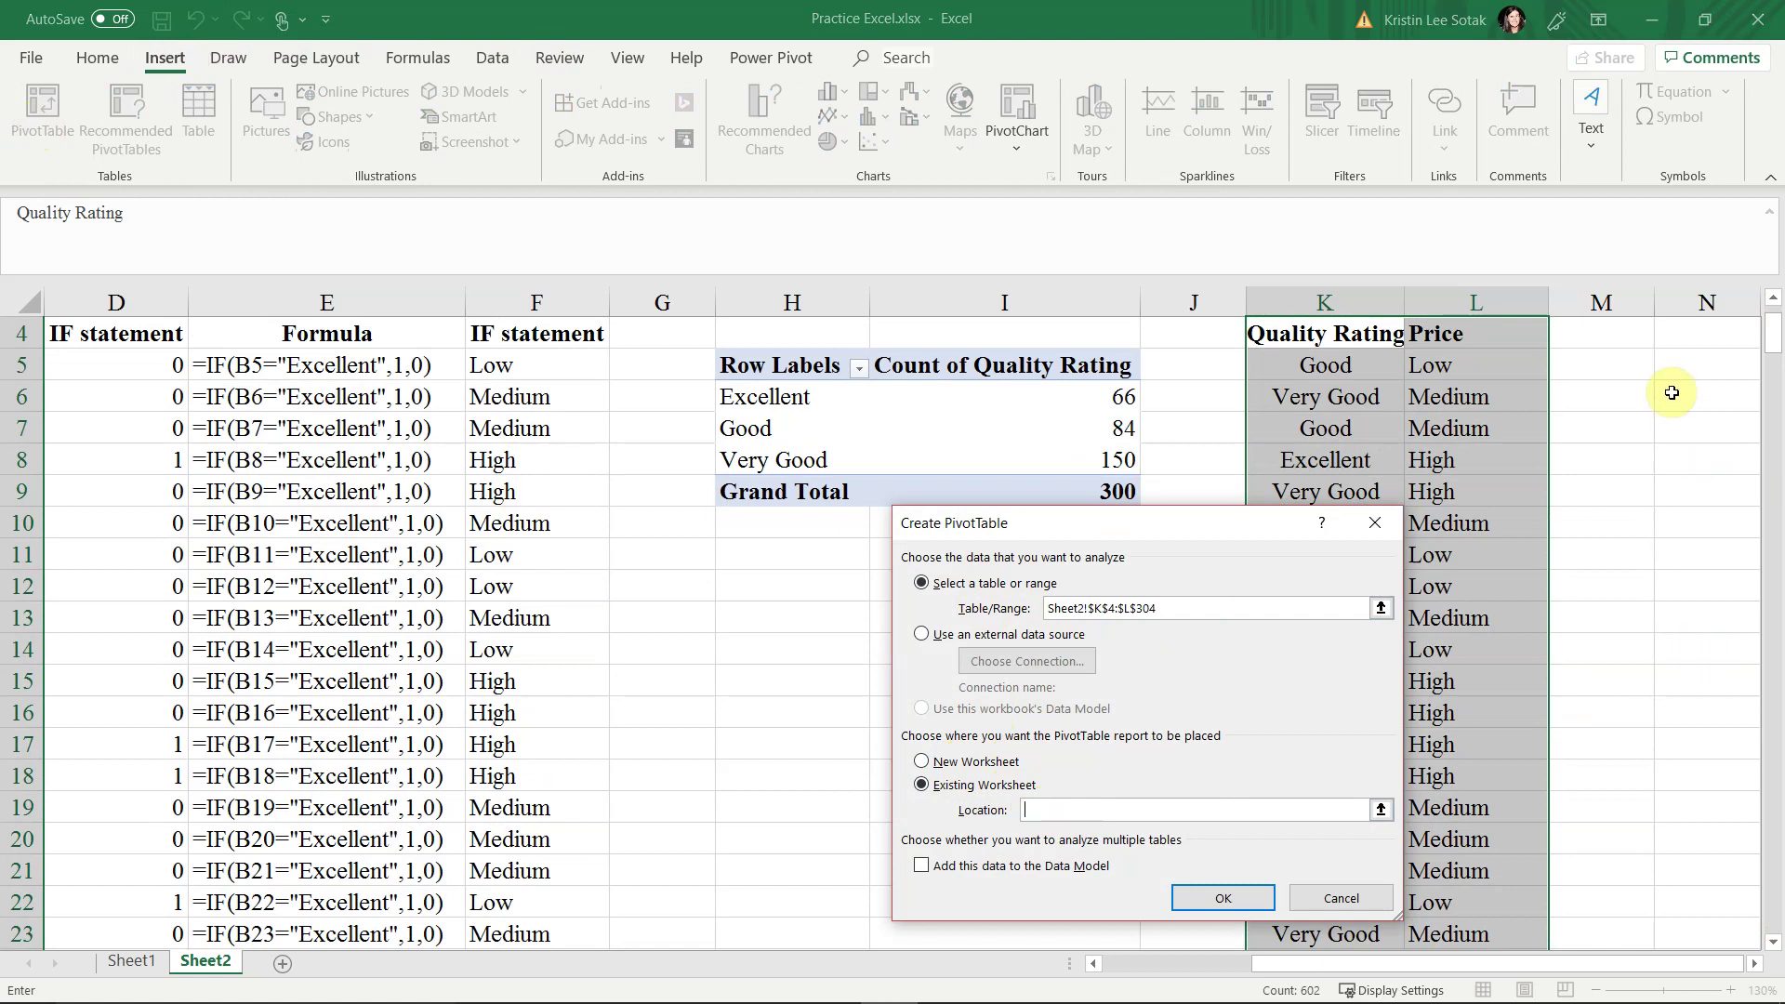
{"action": "left_click", "coordinate": [1674, 364]}
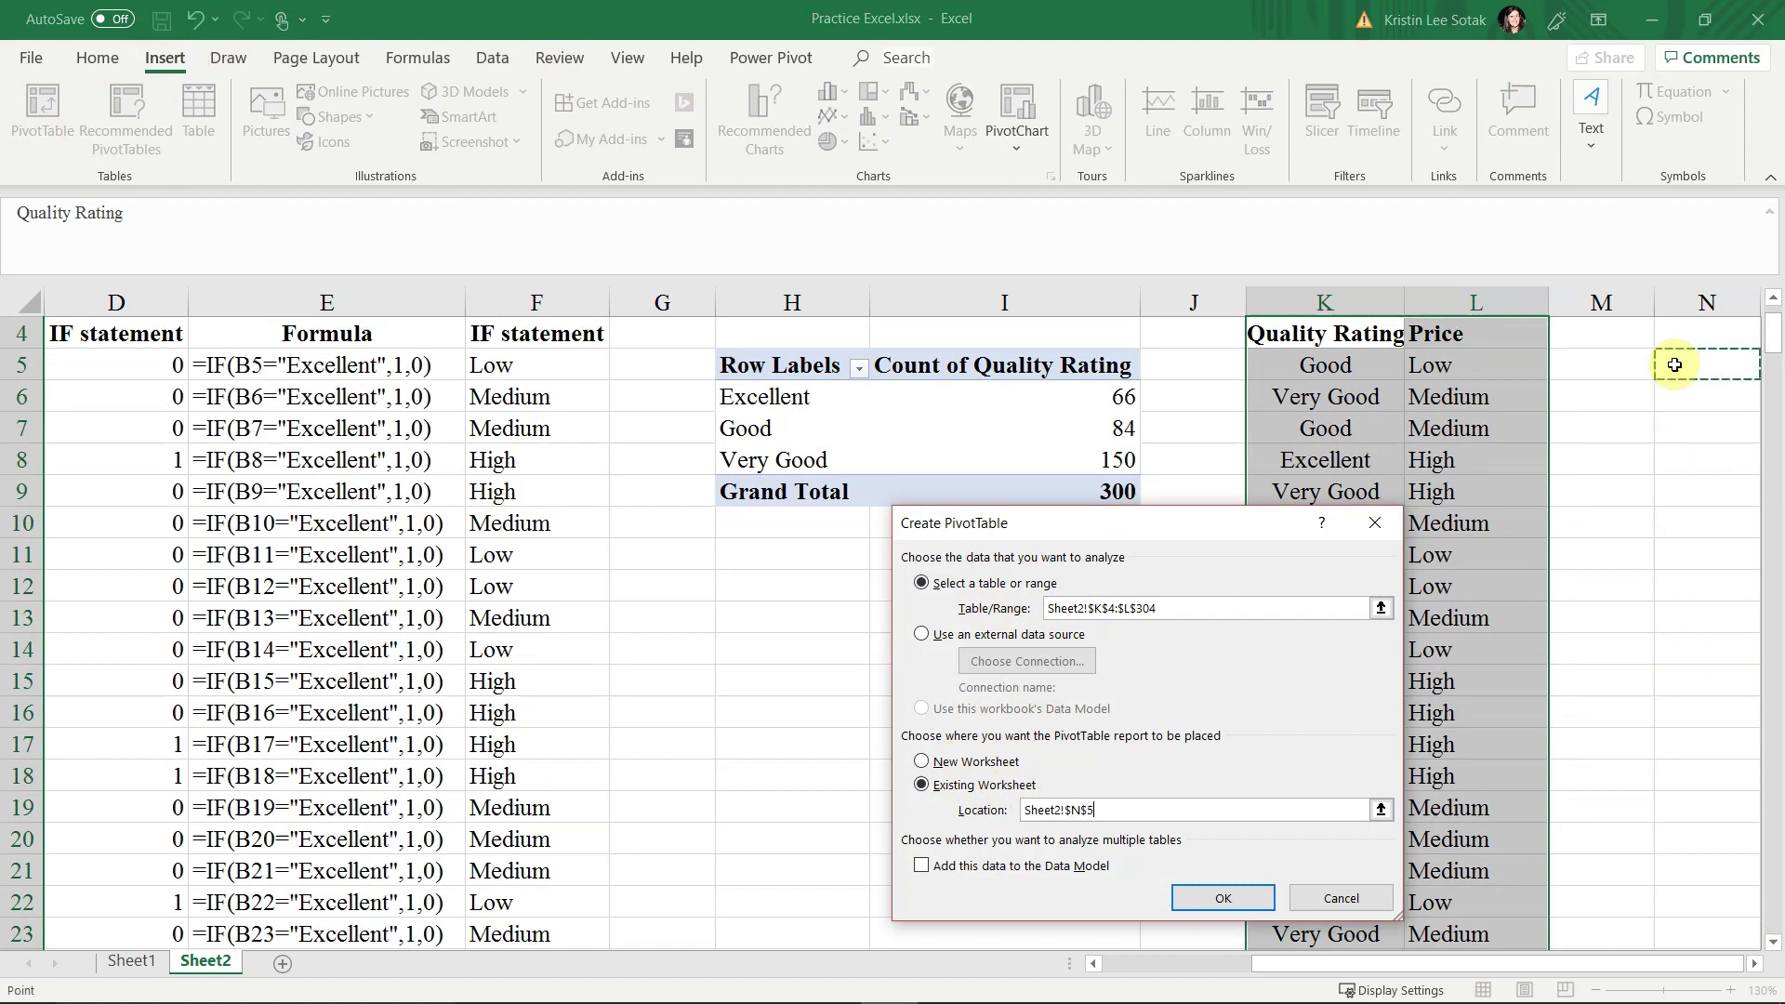
{"action": "left_click", "coordinate": [1234, 898]}
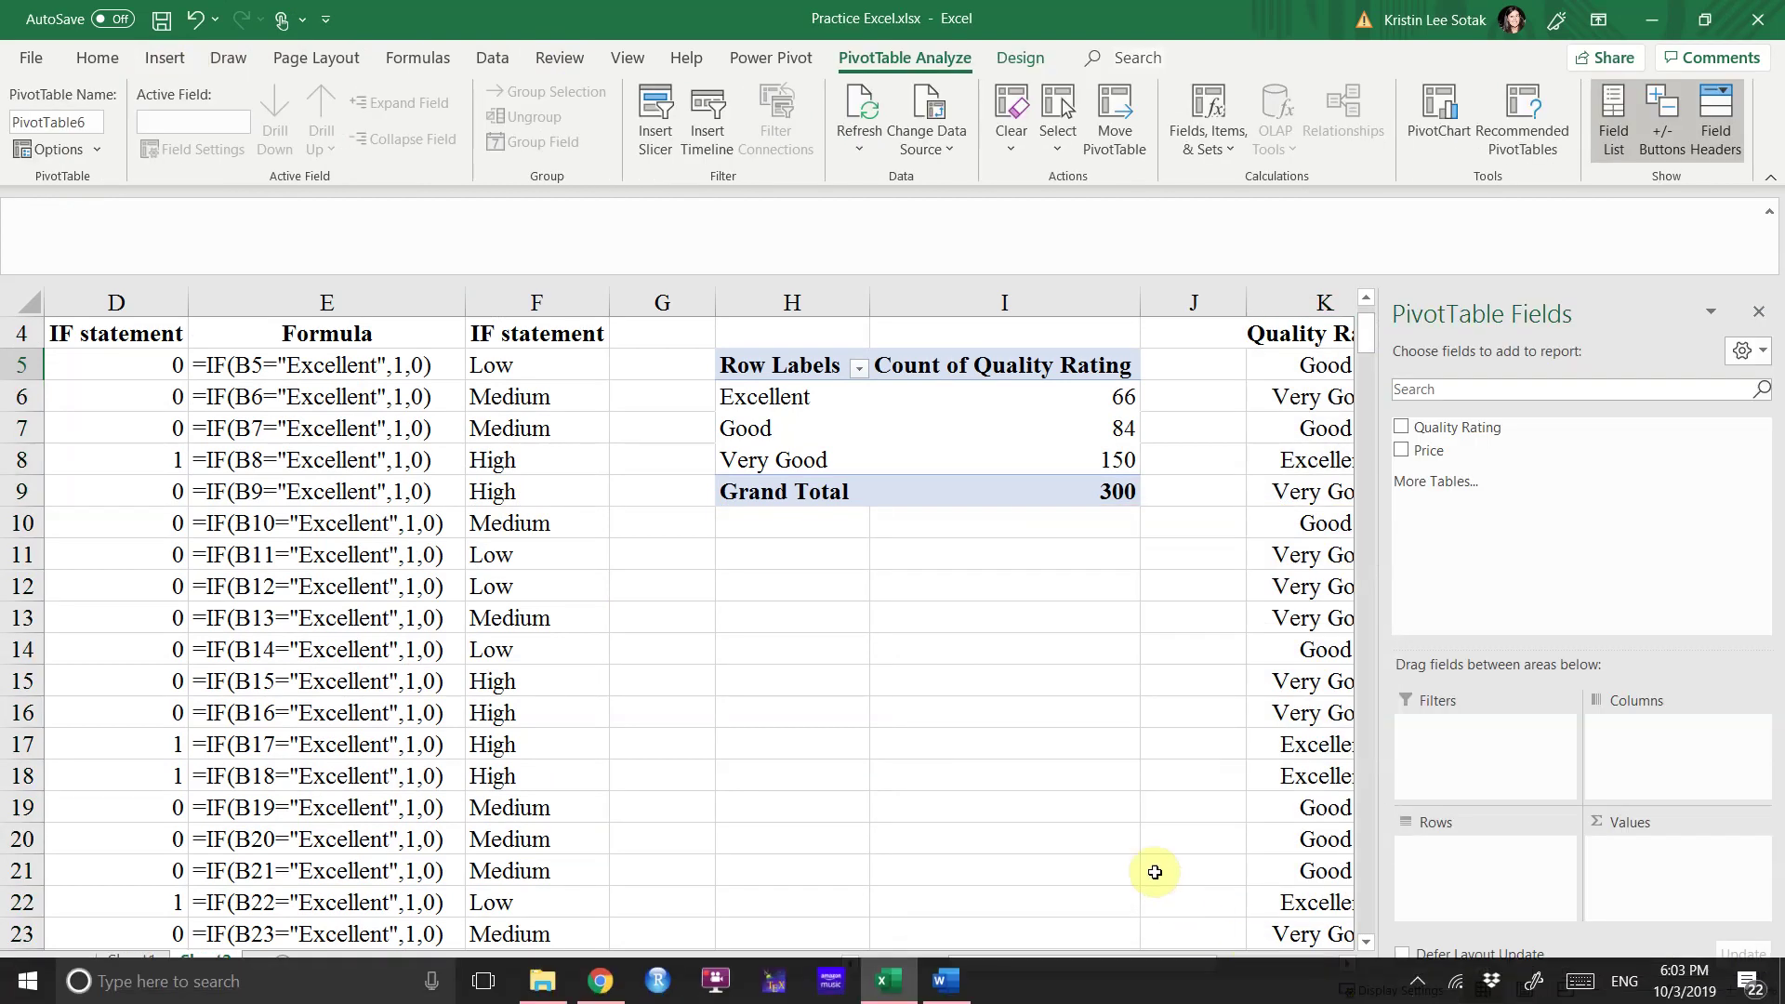
{"action": "left_click_drag", "start_coordinate": [1146, 964], "coordinate": [1287, 965]}
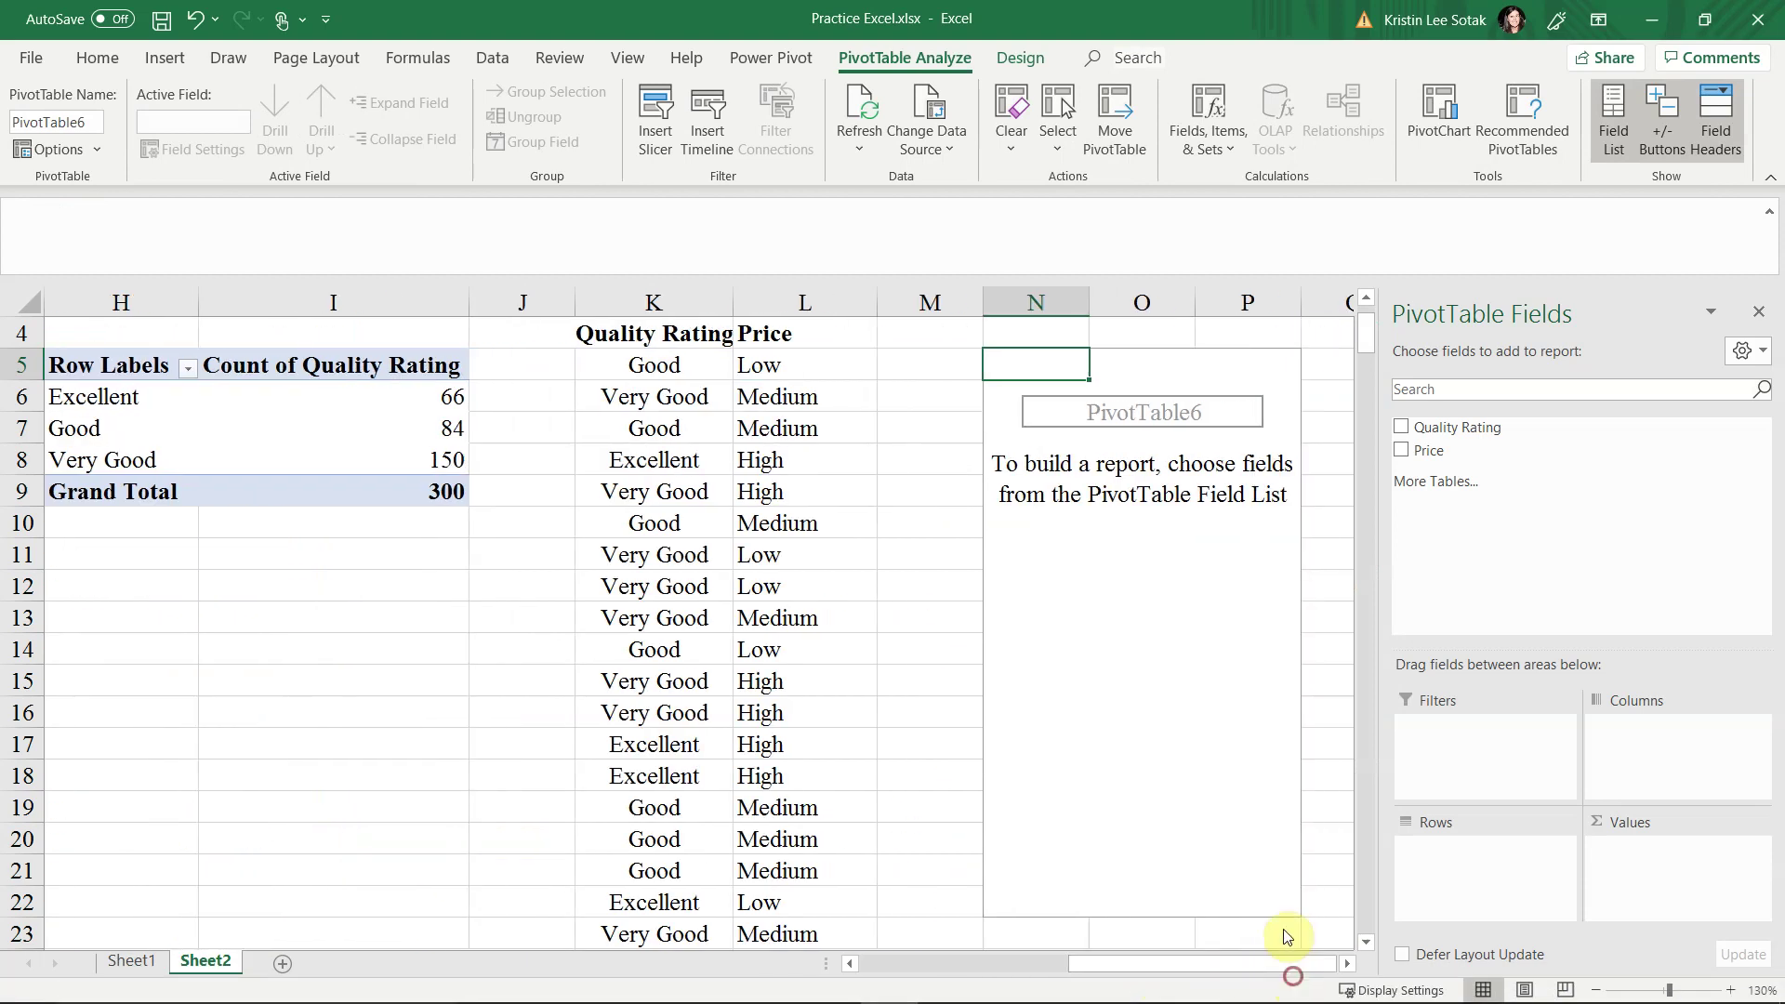
{"action": "left_click", "coordinate": [1317, 578]}
{"action": "key", "text": "Right"}
{"action": "key", "text": "Right"}
{"action": "key", "text": "Right"}
{"action": "key", "text": "Right"}
{"action": "key", "text": "Right"}
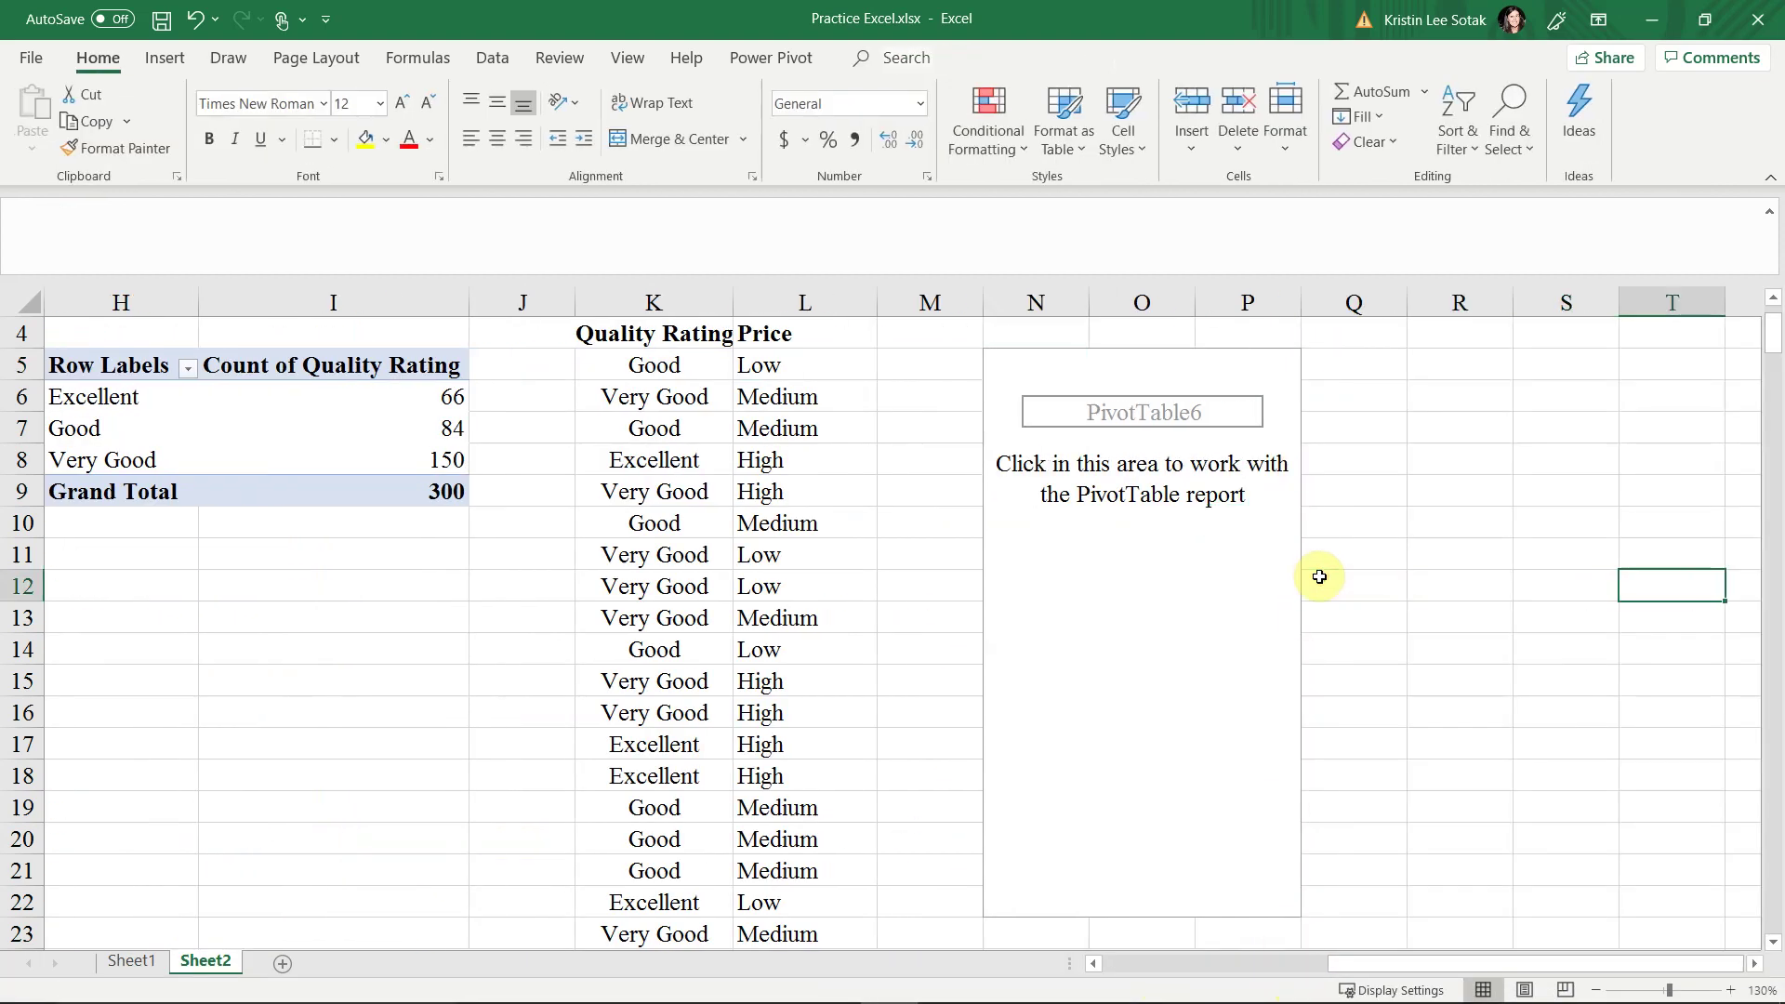
Lay out the new PivotTable with Quality Rating as rows, Price as columns and Count of Price as values
{"action": "left_click", "coordinate": [585, 500]}
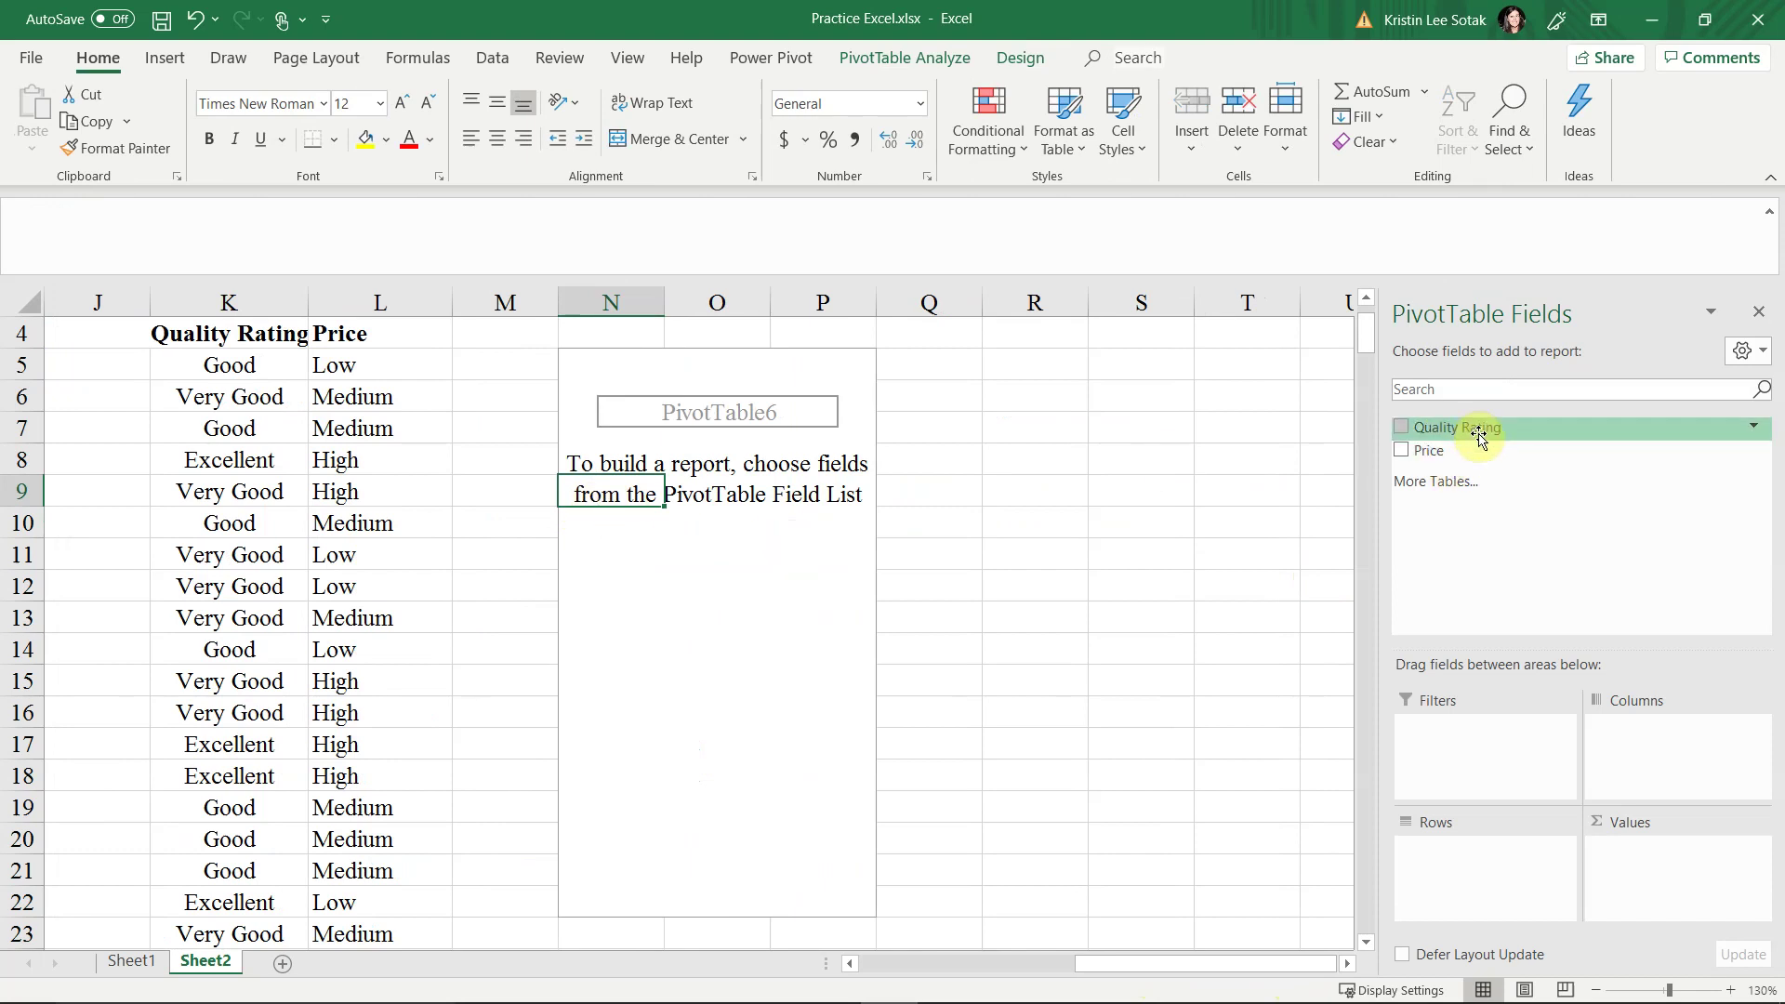
{"action": "left_click_drag", "start_coordinate": [1479, 437], "coordinate": [1480, 860]}
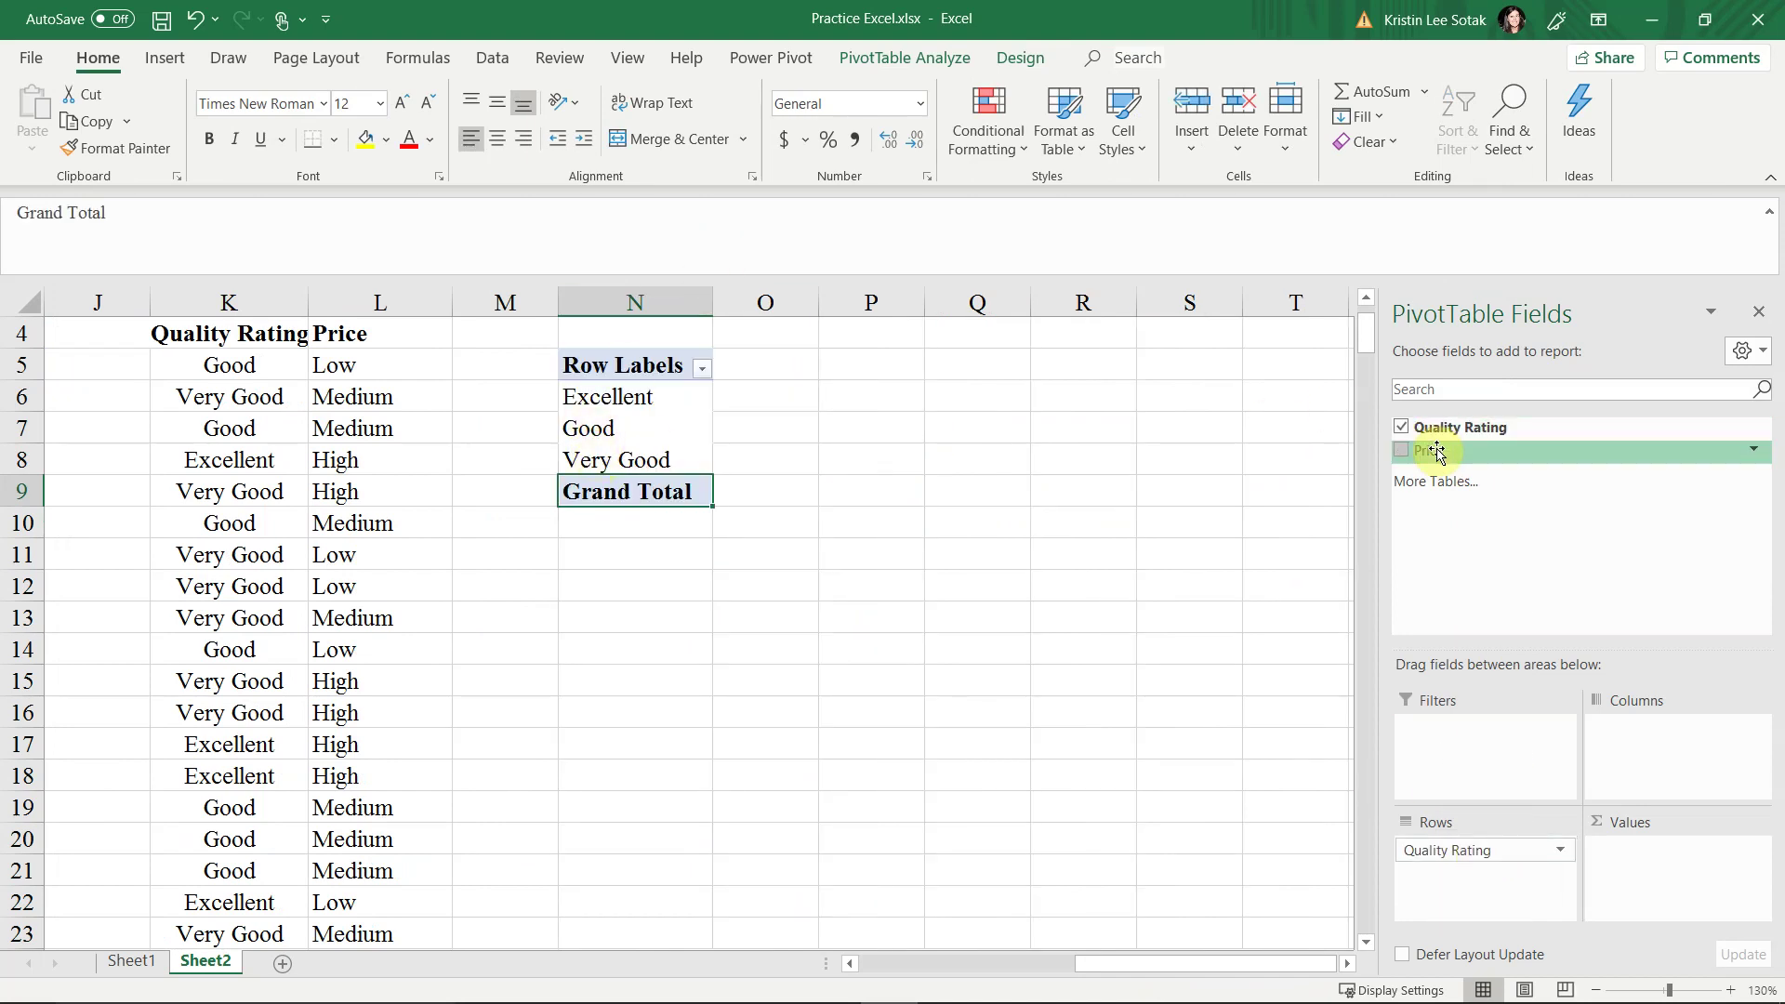
{"action": "left_click_drag", "start_coordinate": [1436, 451], "coordinate": [1645, 738]}
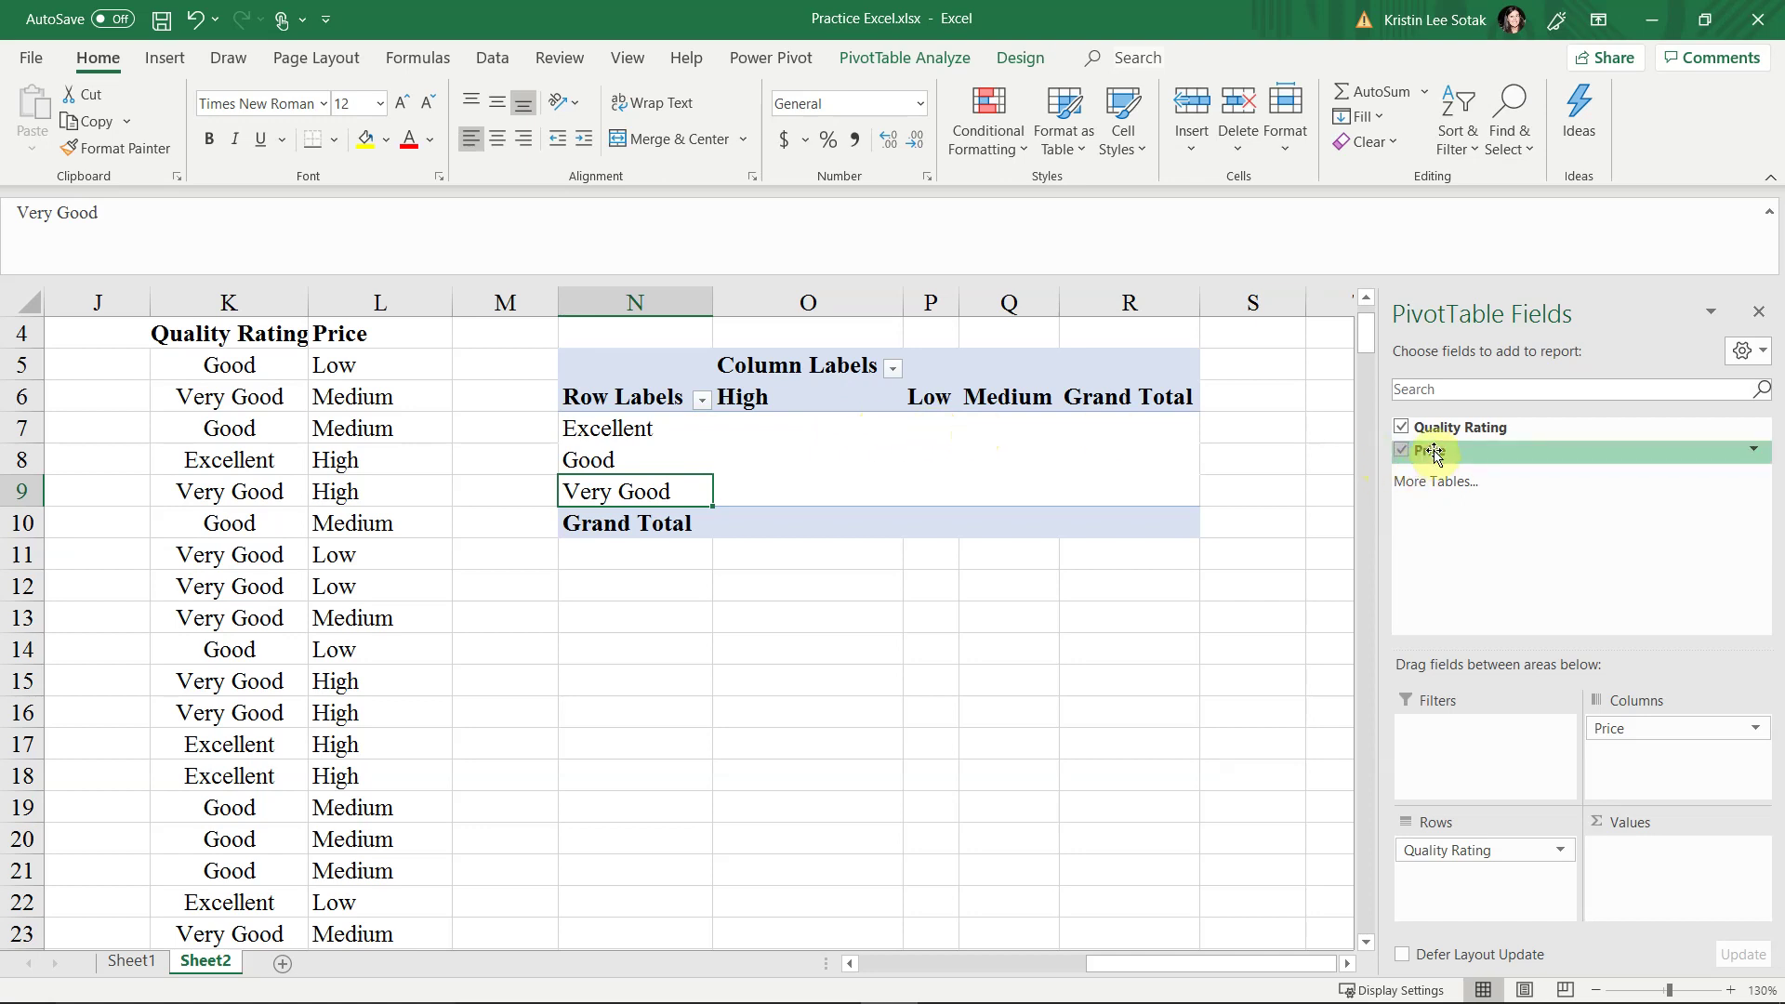
{"action": "left_click_drag", "start_coordinate": [1433, 453], "coordinate": [1639, 867]}
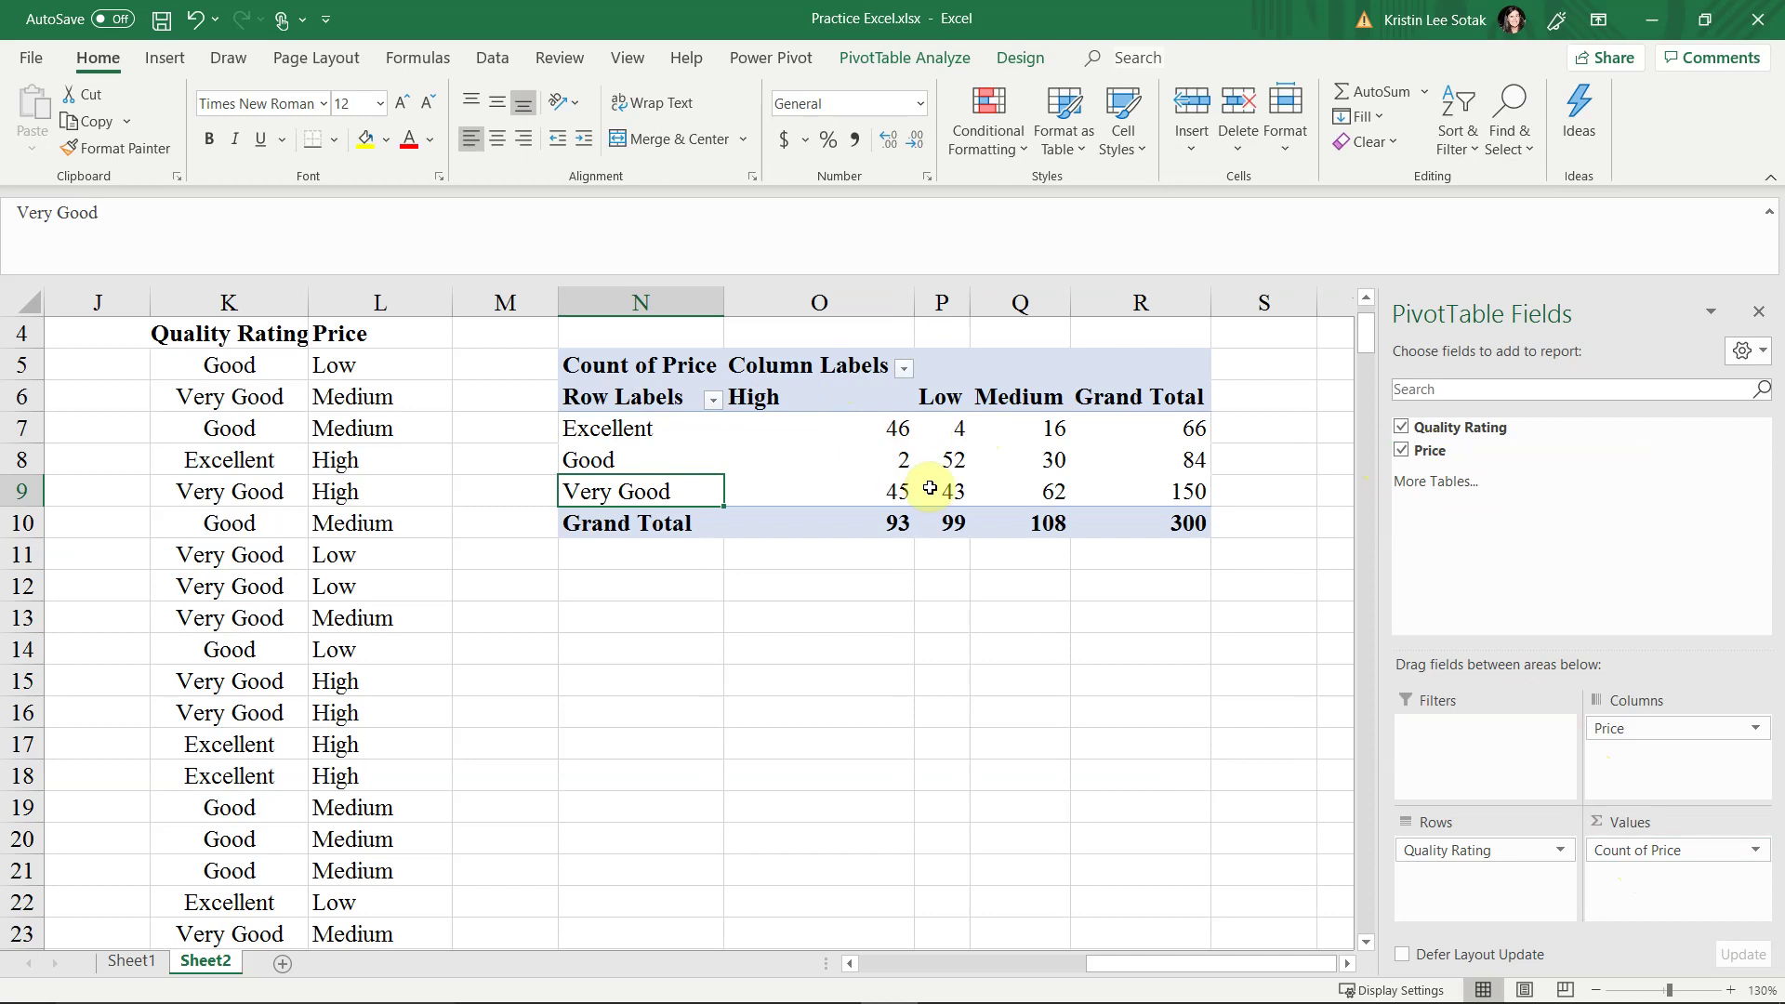
Move the Excellent row to the end of the Quality Rating labels in the new PivotTable
{"action": "mouse_move", "coordinate": [930, 488]}
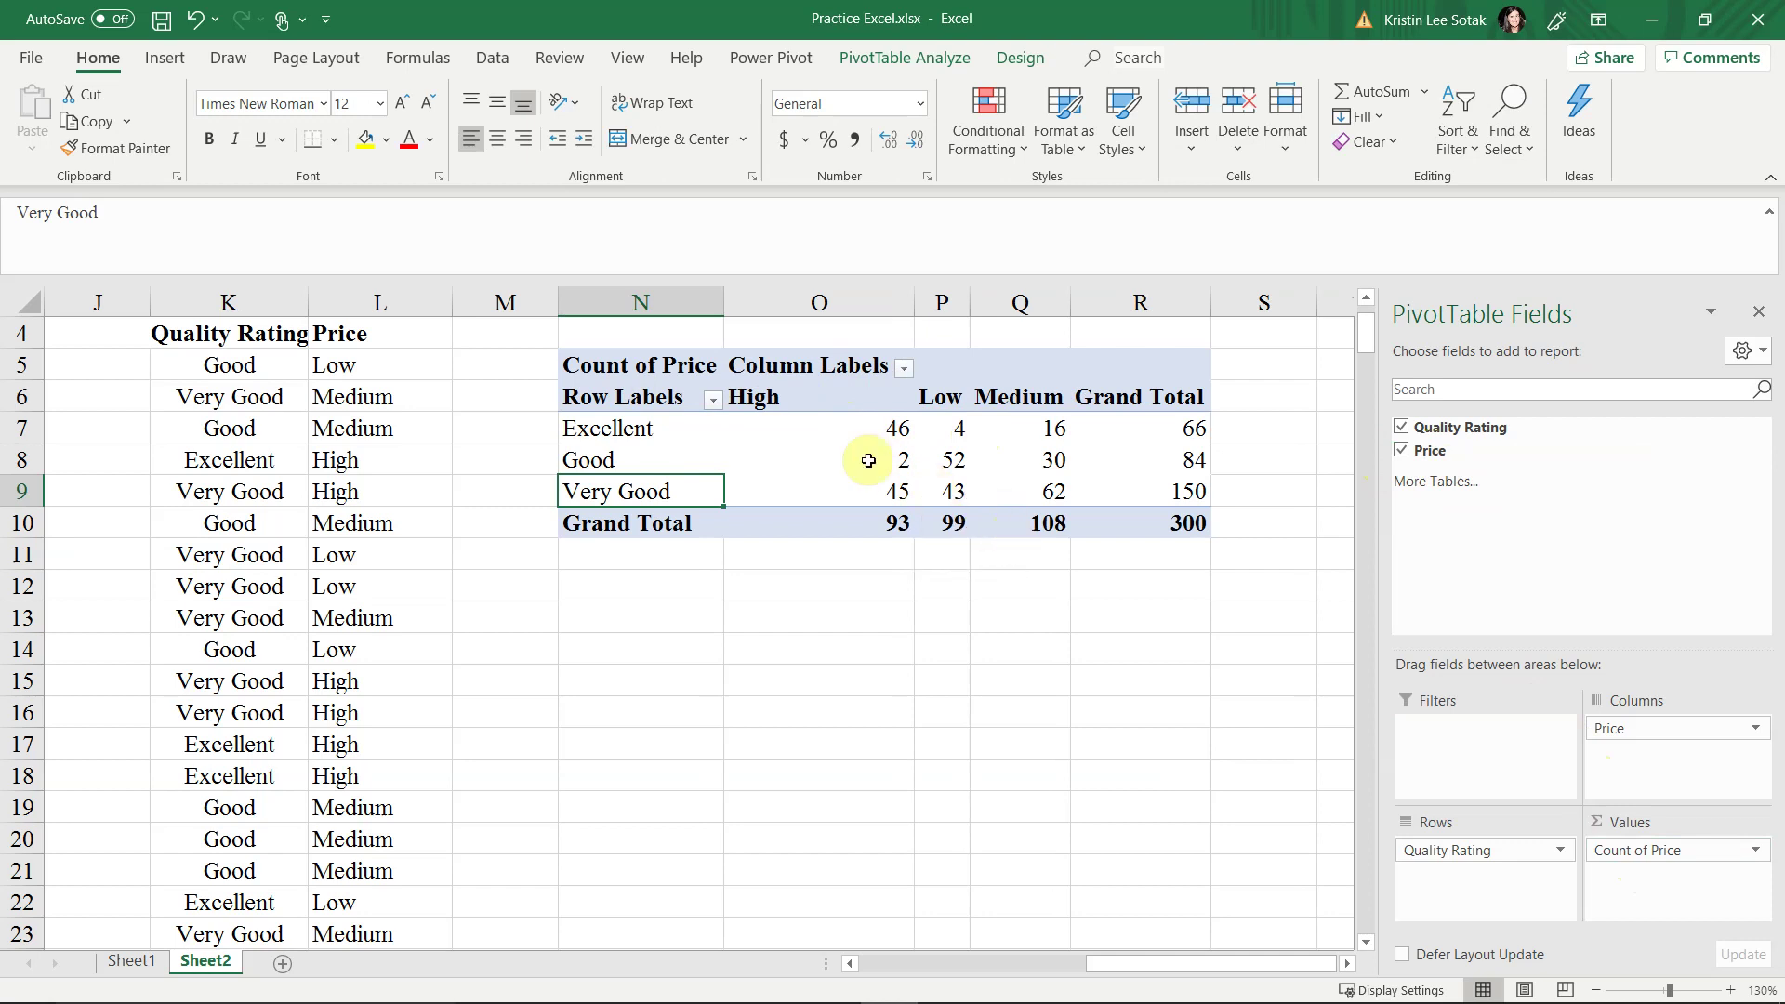
{"action": "mouse_move", "coordinate": [810, 431]}
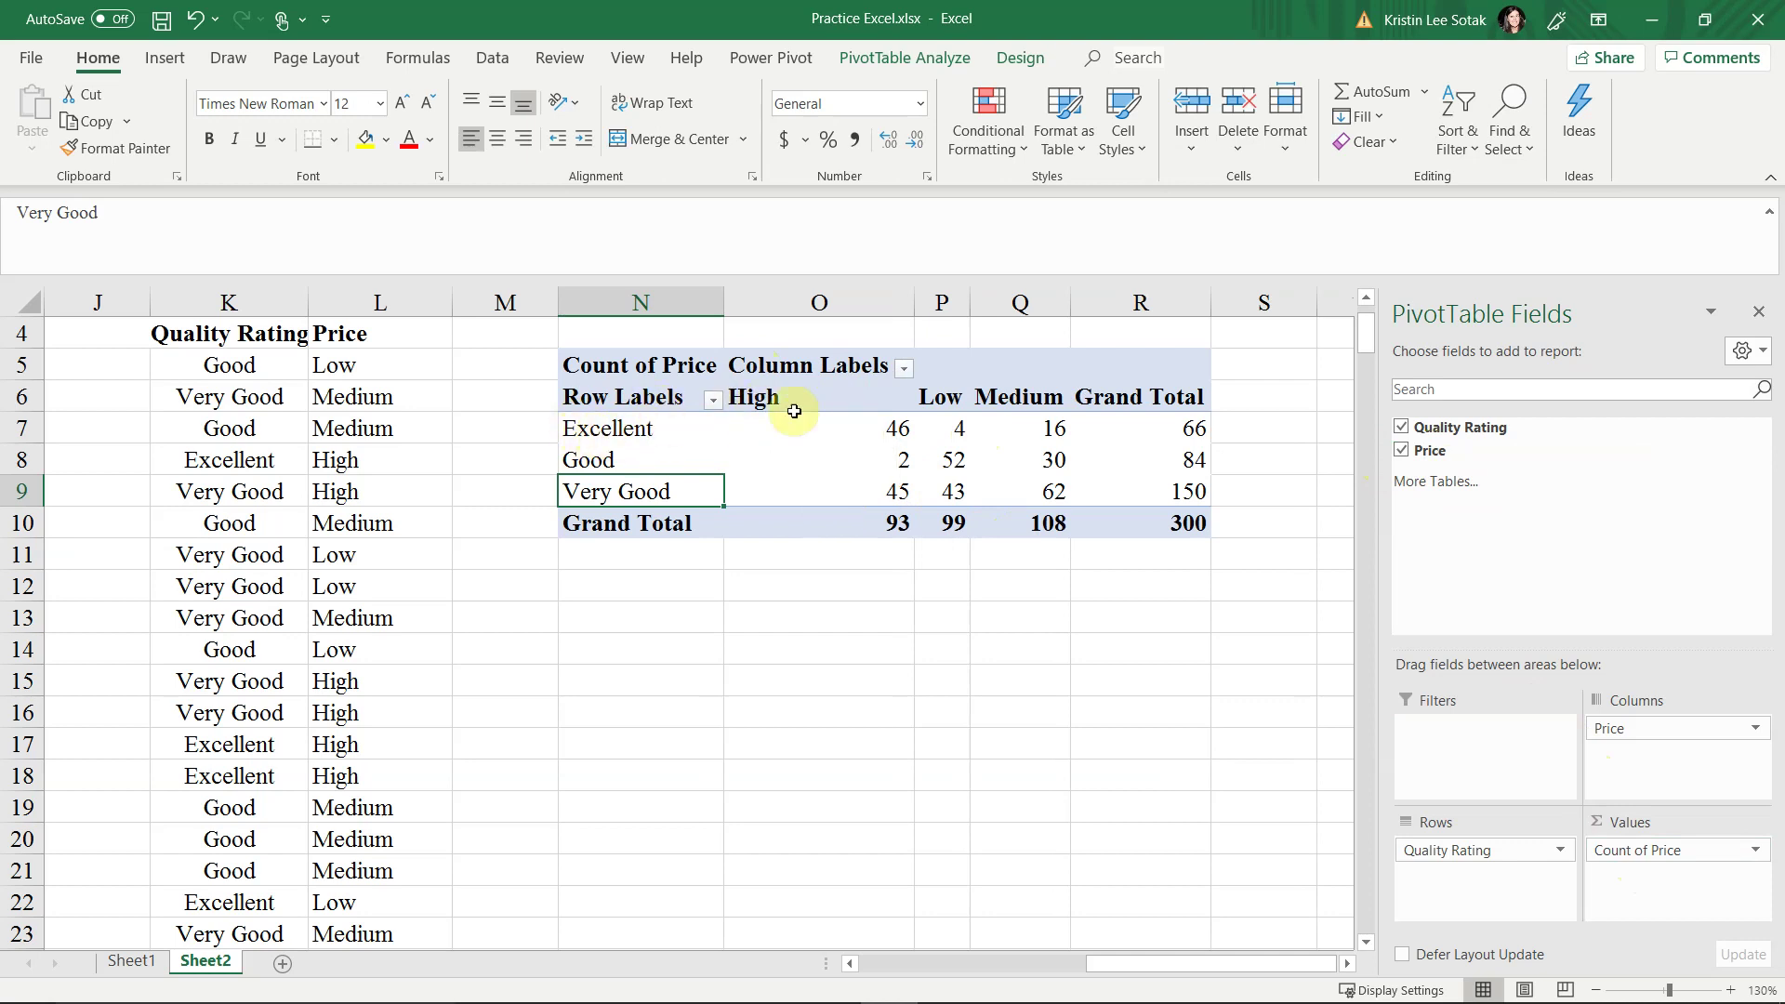
{"action": "mouse_move", "coordinate": [947, 428]}
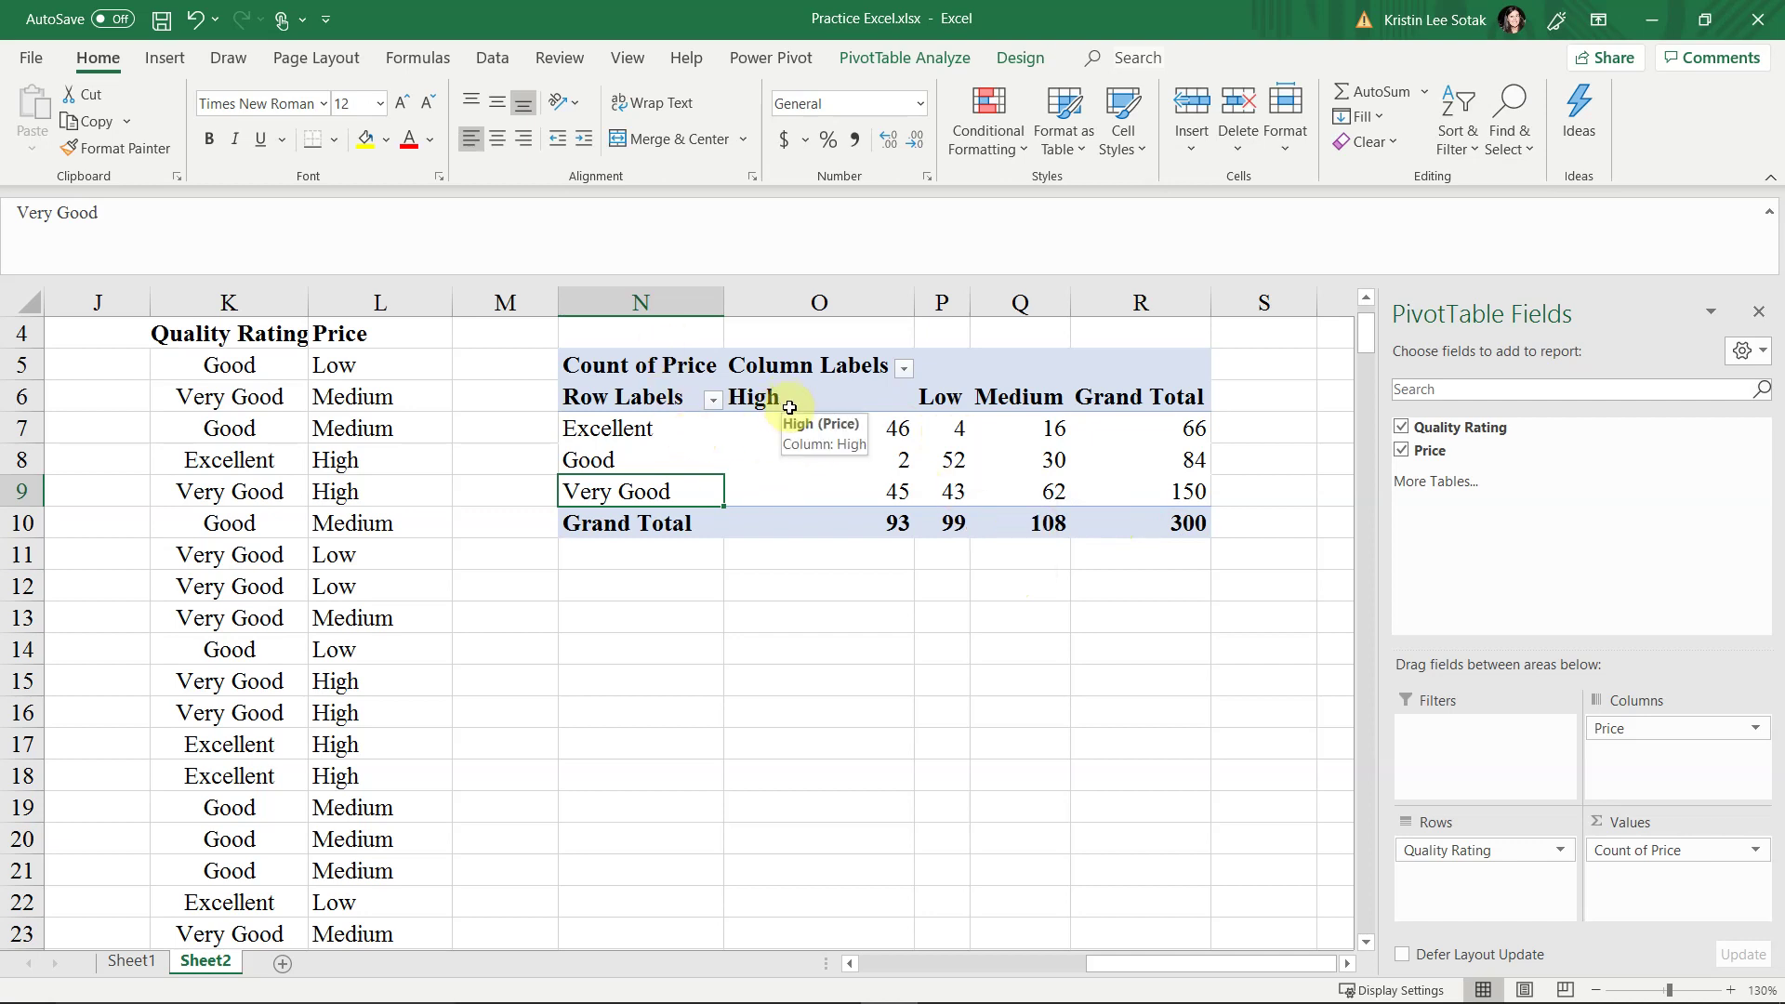
{"action": "mouse_move", "coordinate": [679, 431]}
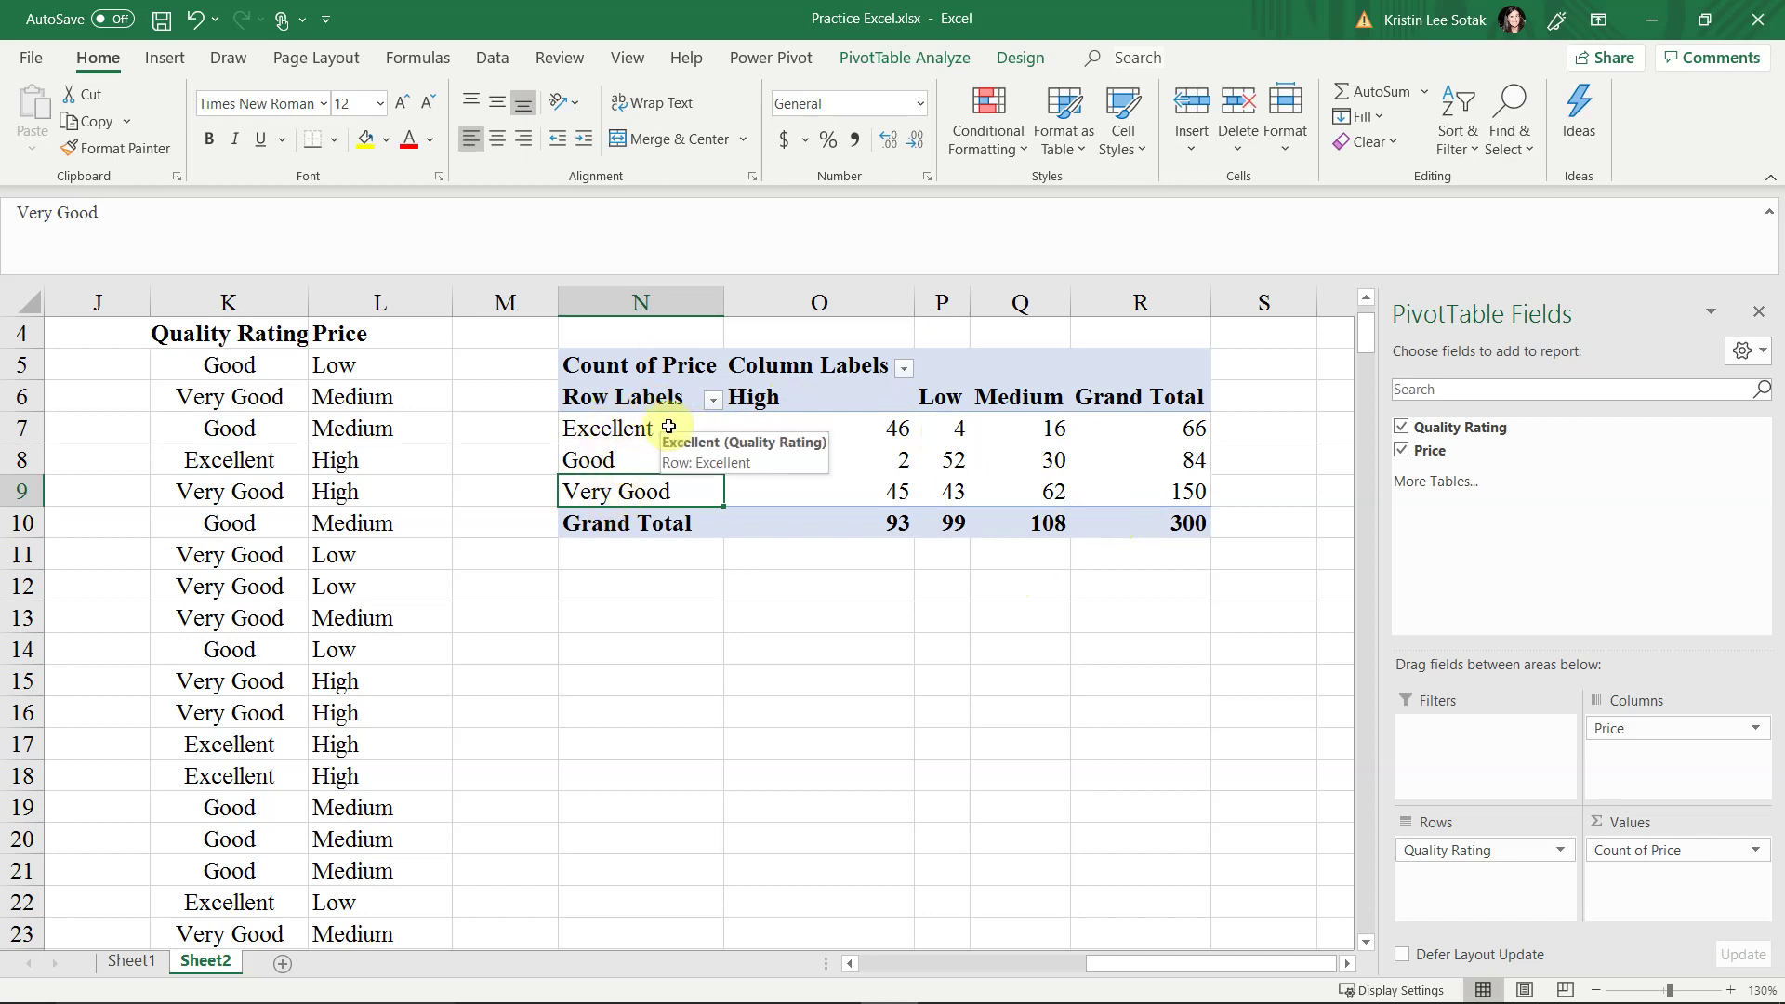
{"action": "left_click", "coordinate": [615, 428]}
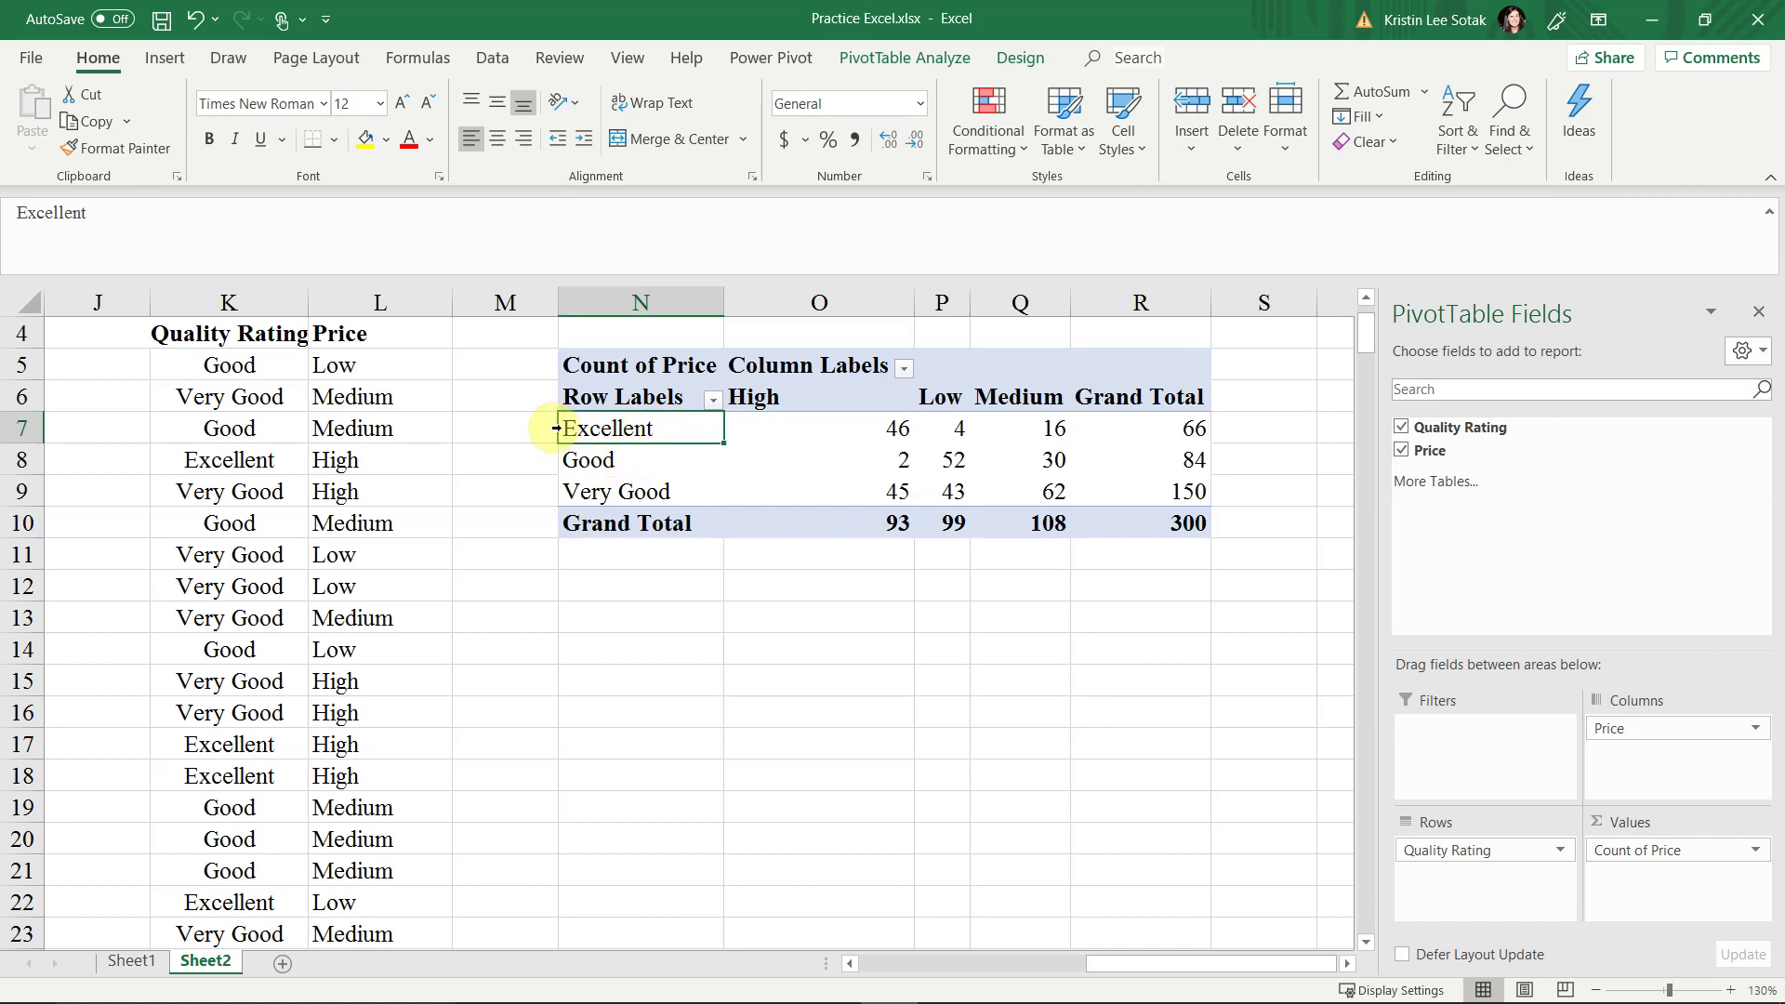
{"action": "right_click", "coordinate": [674, 427]}
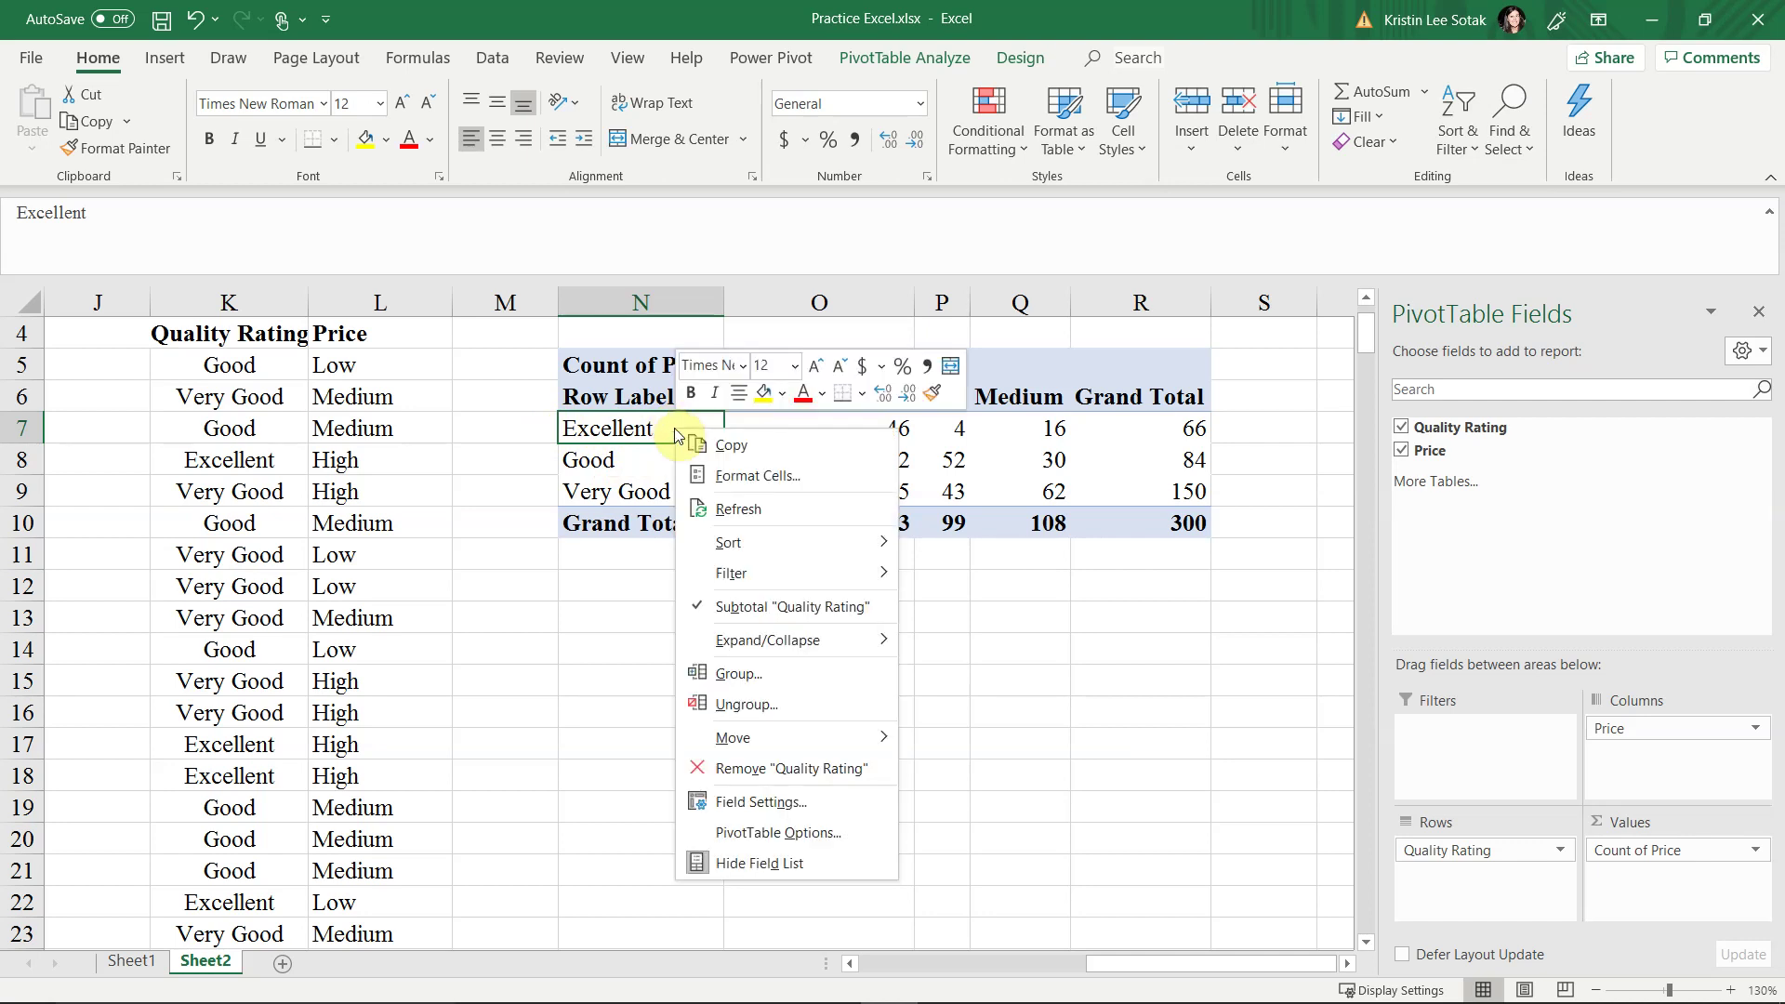
{"action": "mouse_move", "coordinate": [783, 739]}
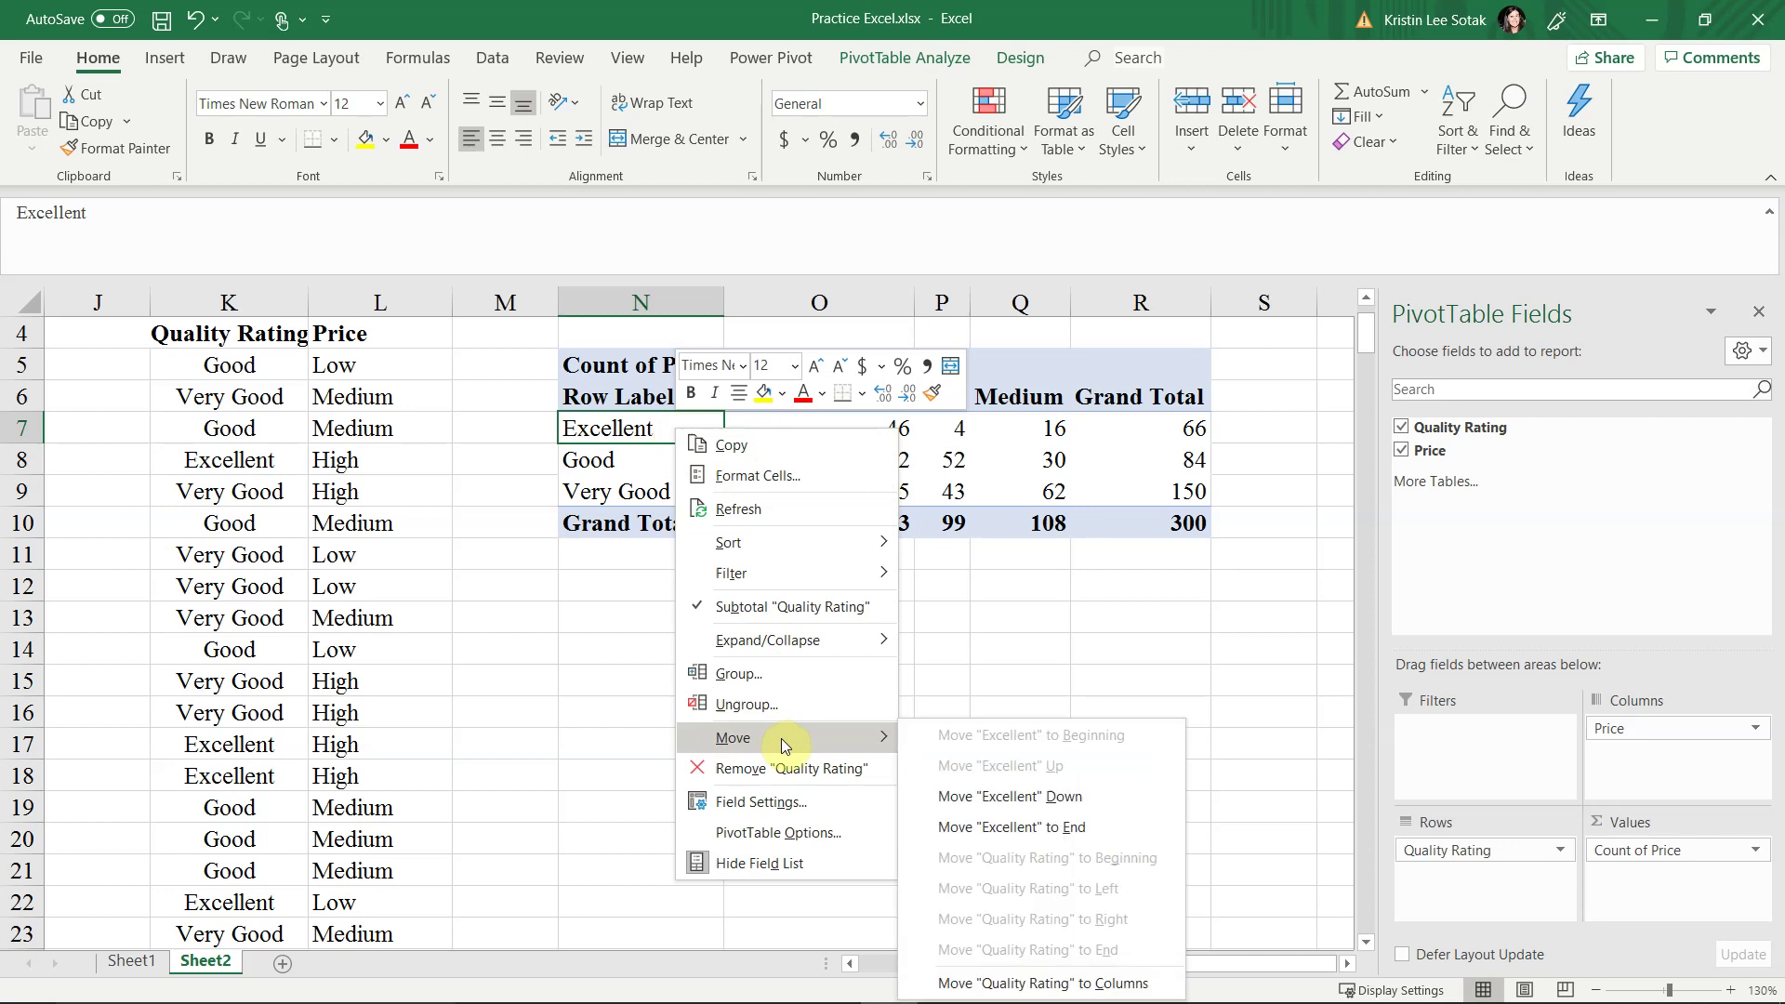
{"action": "left_click", "coordinate": [1057, 831]}
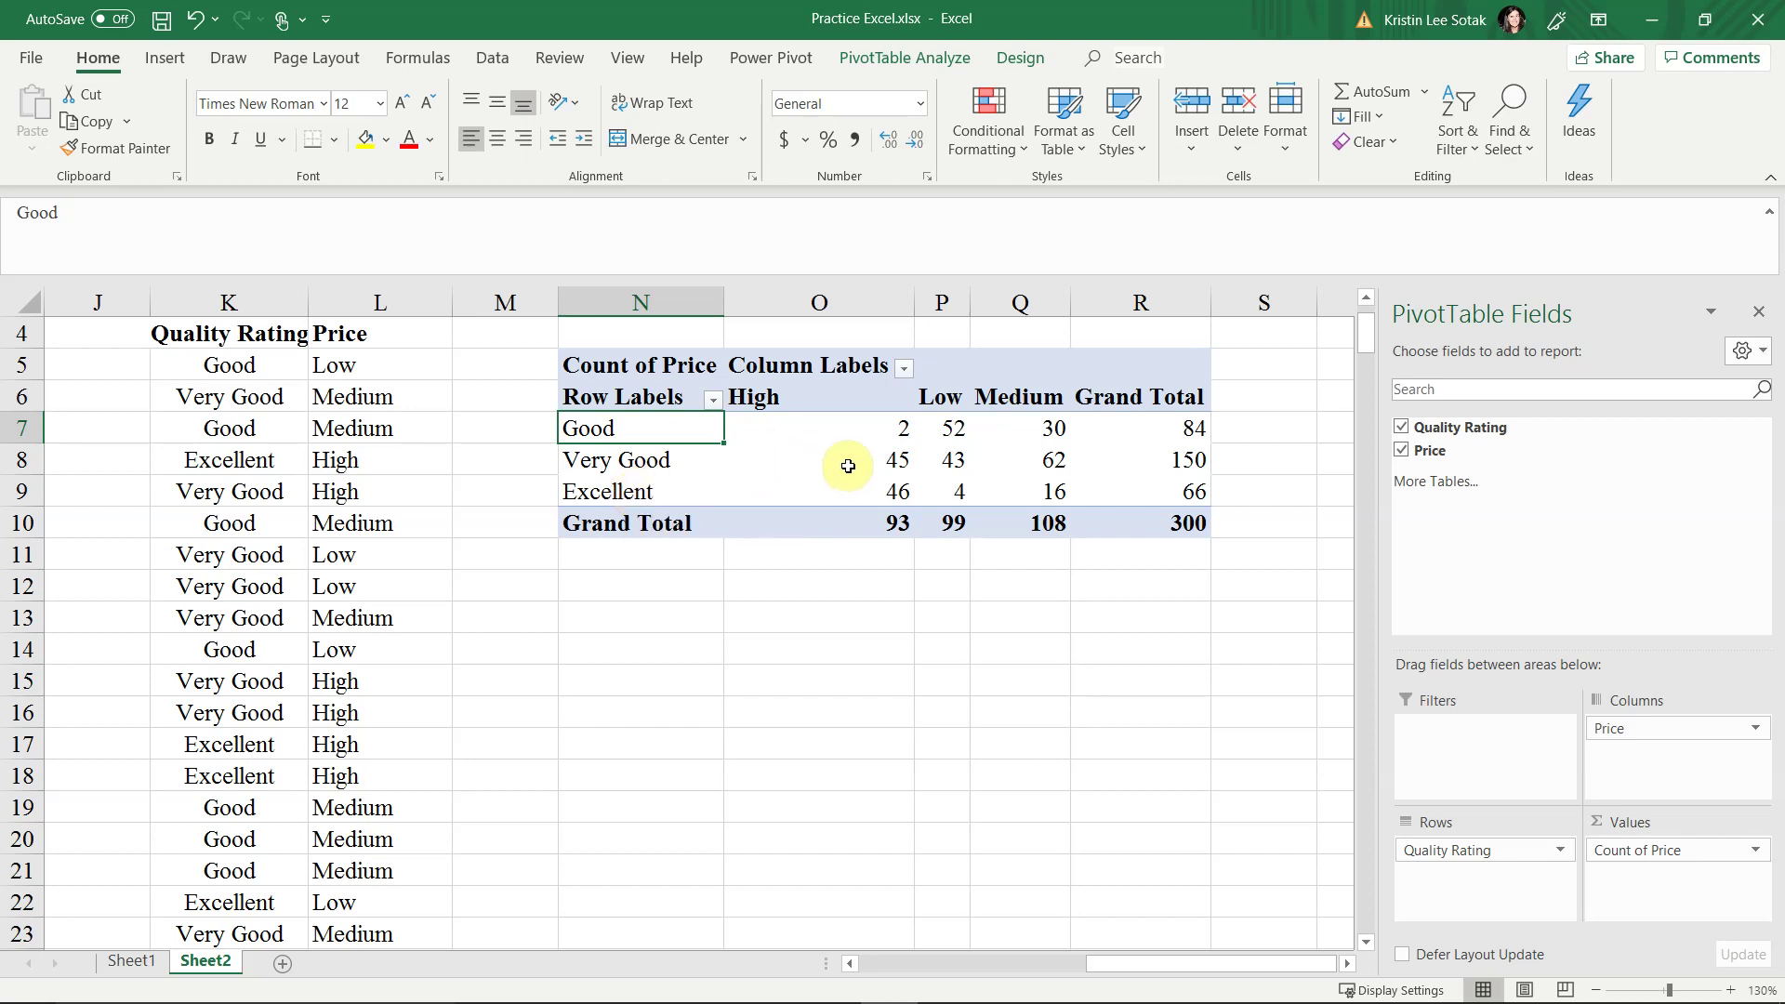
Move the High column to the end of the Price labels so the order runs Low, Medium, High
{"action": "left_click", "coordinate": [769, 400]}
{"action": "left_click", "coordinate": [933, 397]}
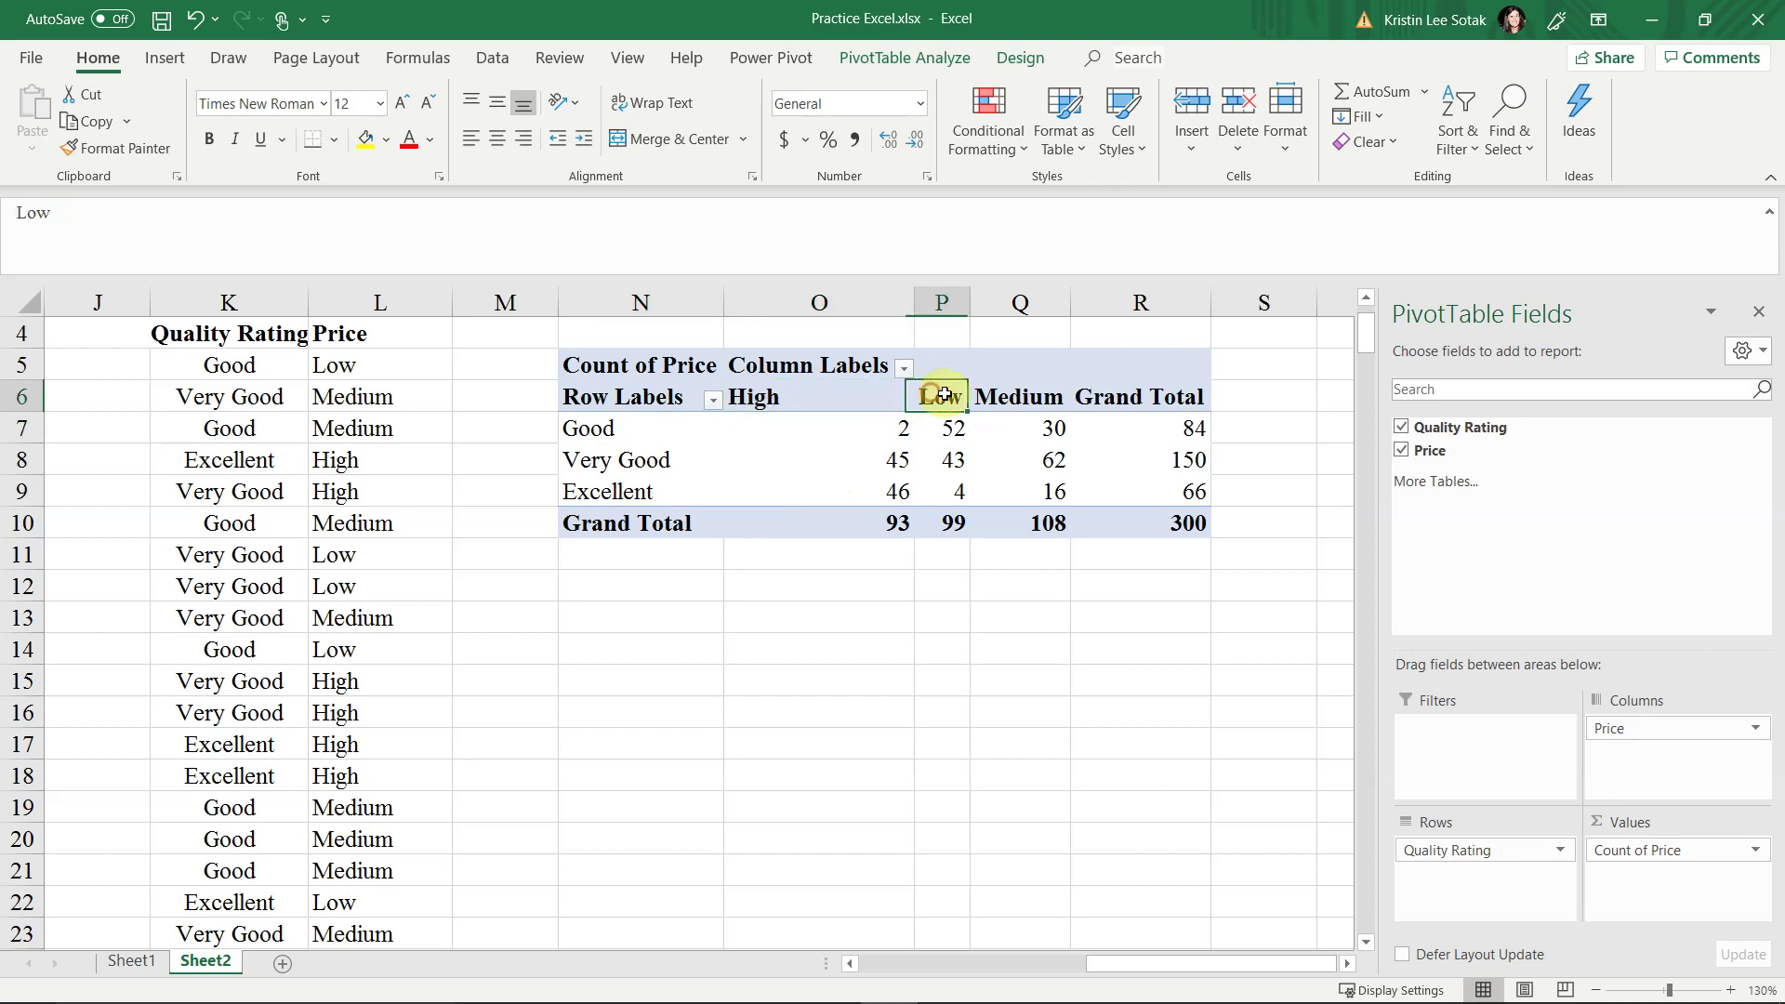
{"action": "left_click", "coordinate": [1011, 398]}
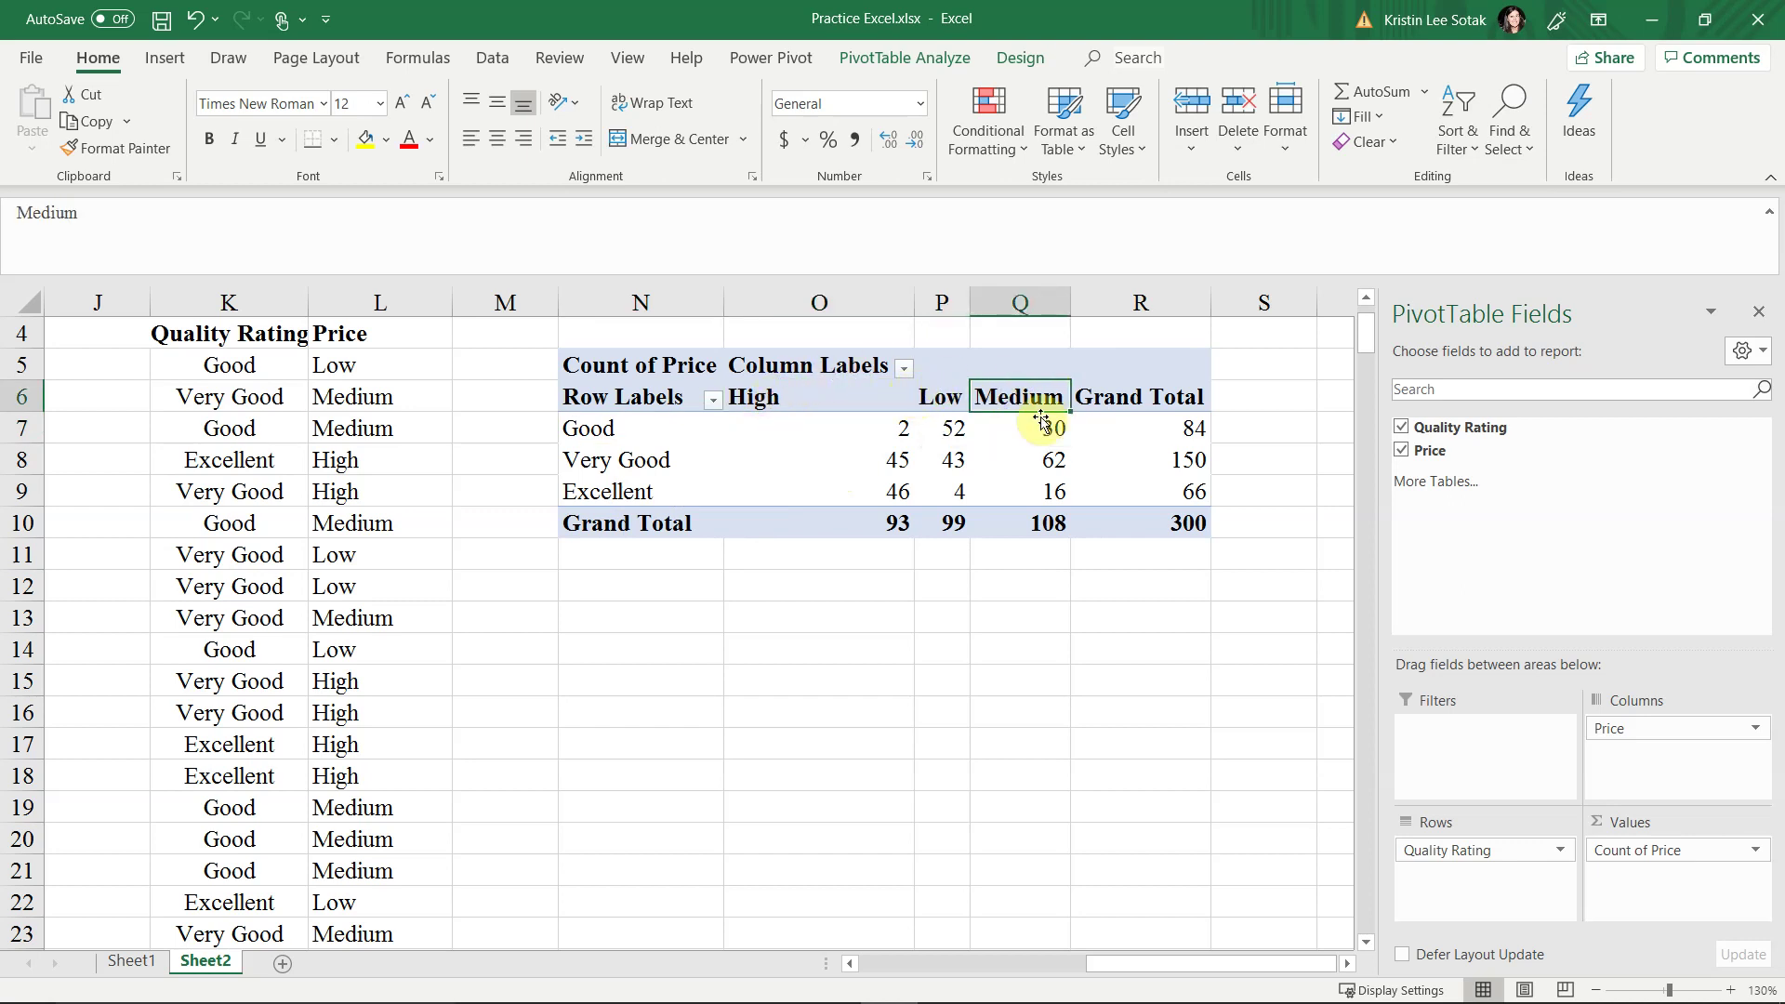
{"action": "left_click", "coordinate": [799, 398]}
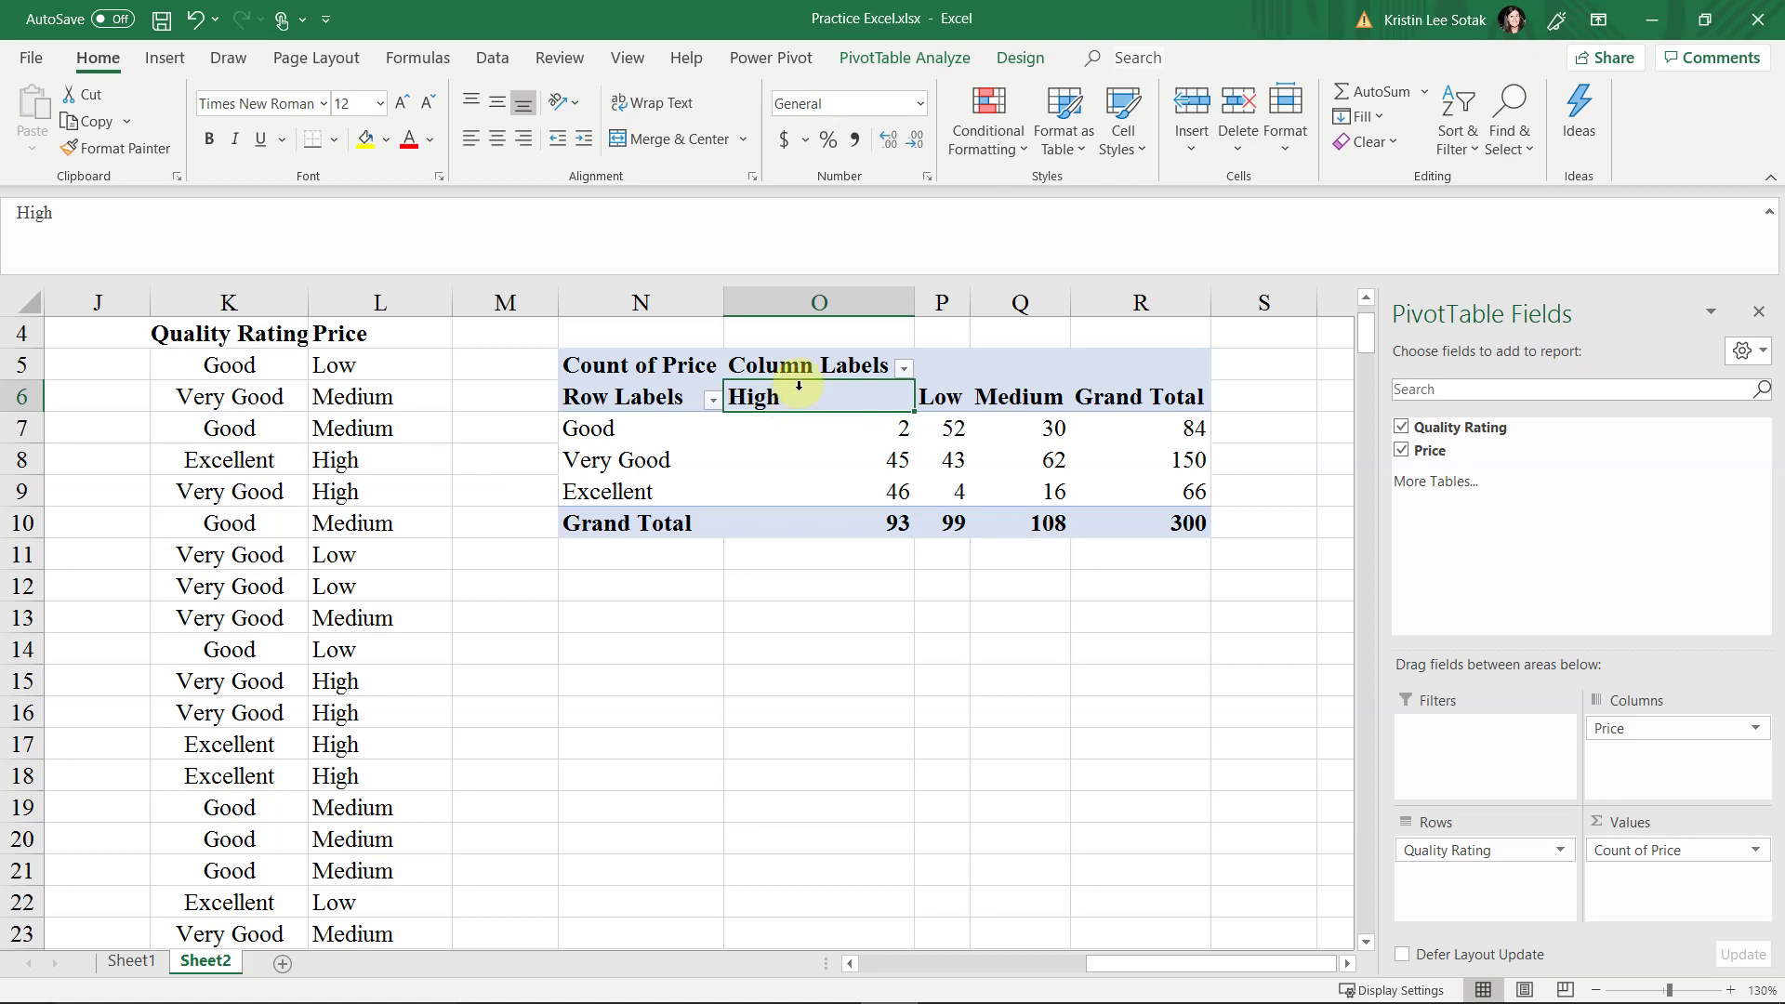
{"action": "left_click", "coordinate": [799, 384]}
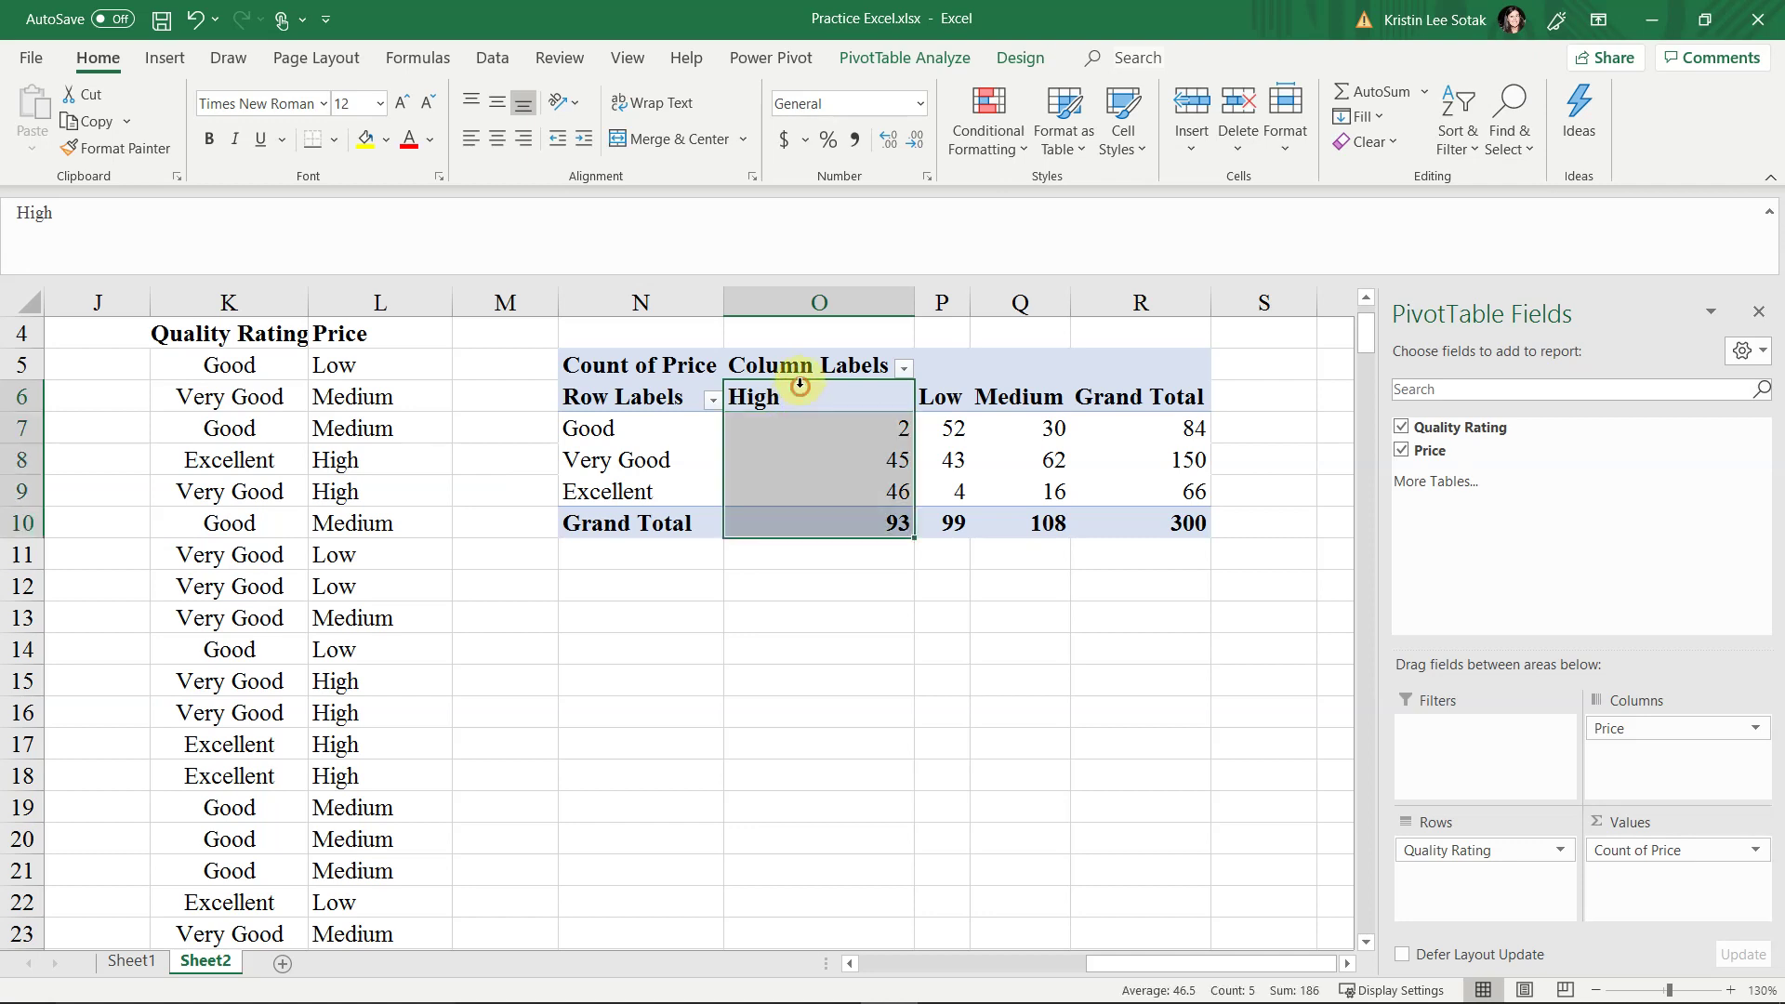
{"action": "left_click", "coordinate": [798, 396]}
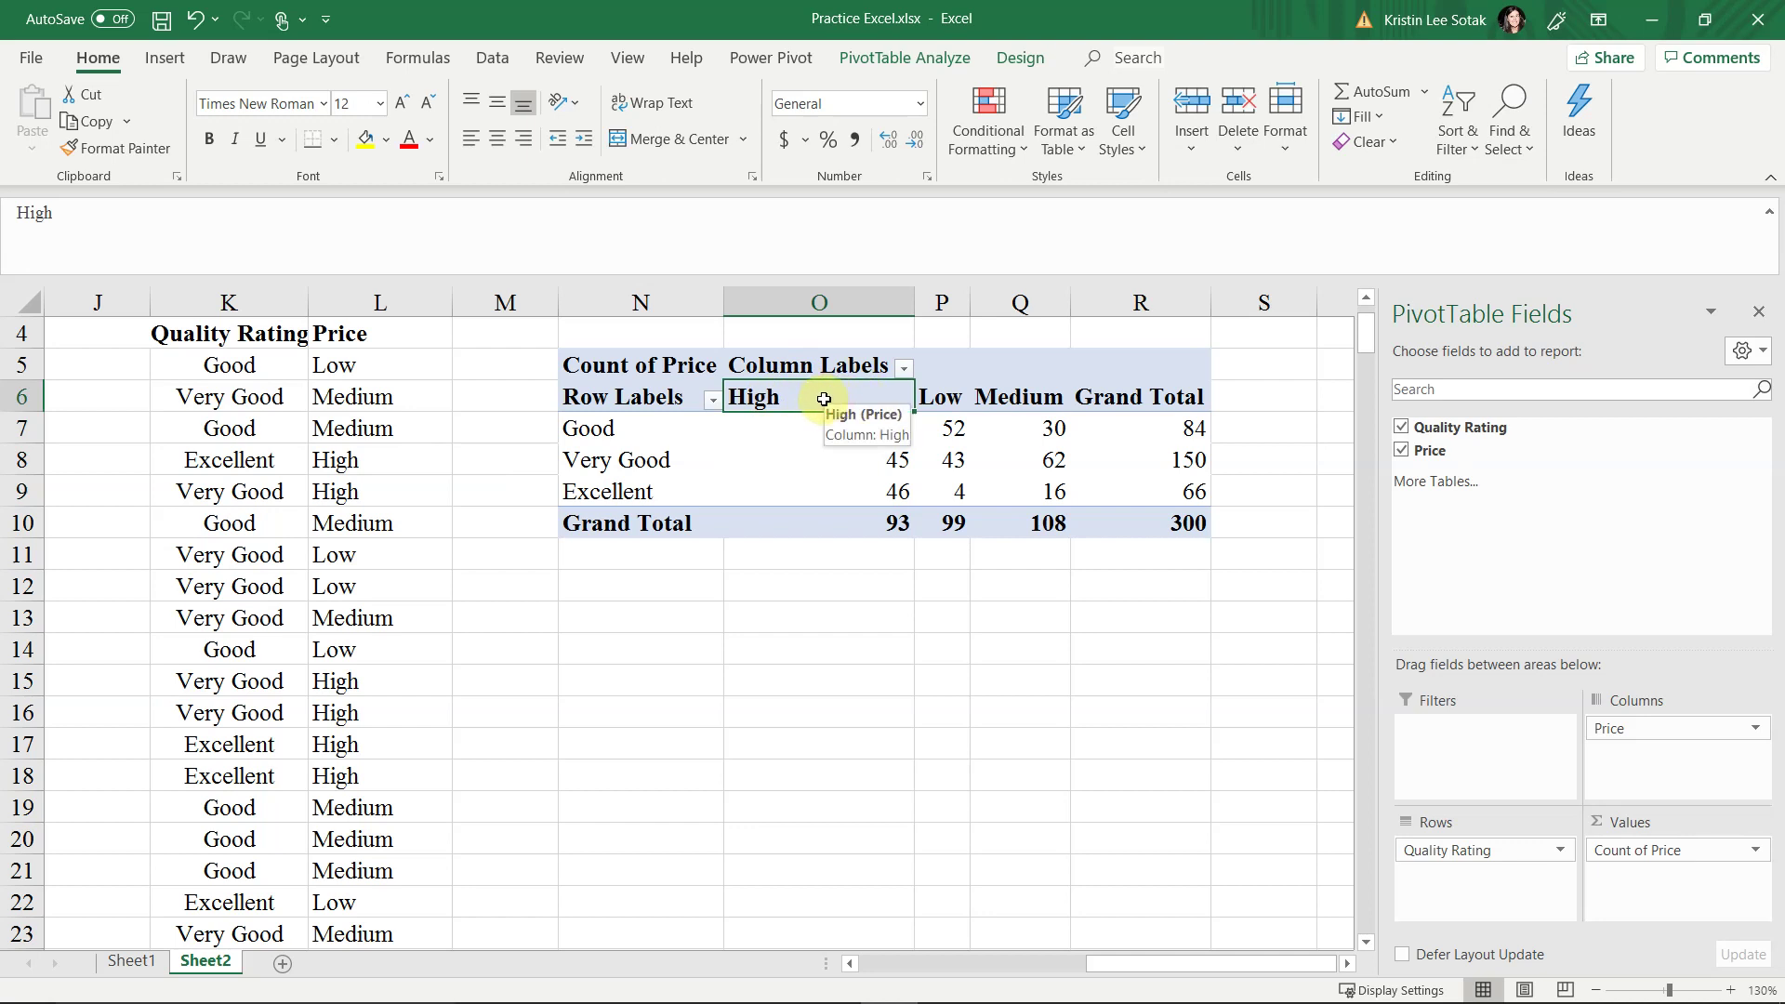
{"action": "right_click", "coordinate": [824, 396]}
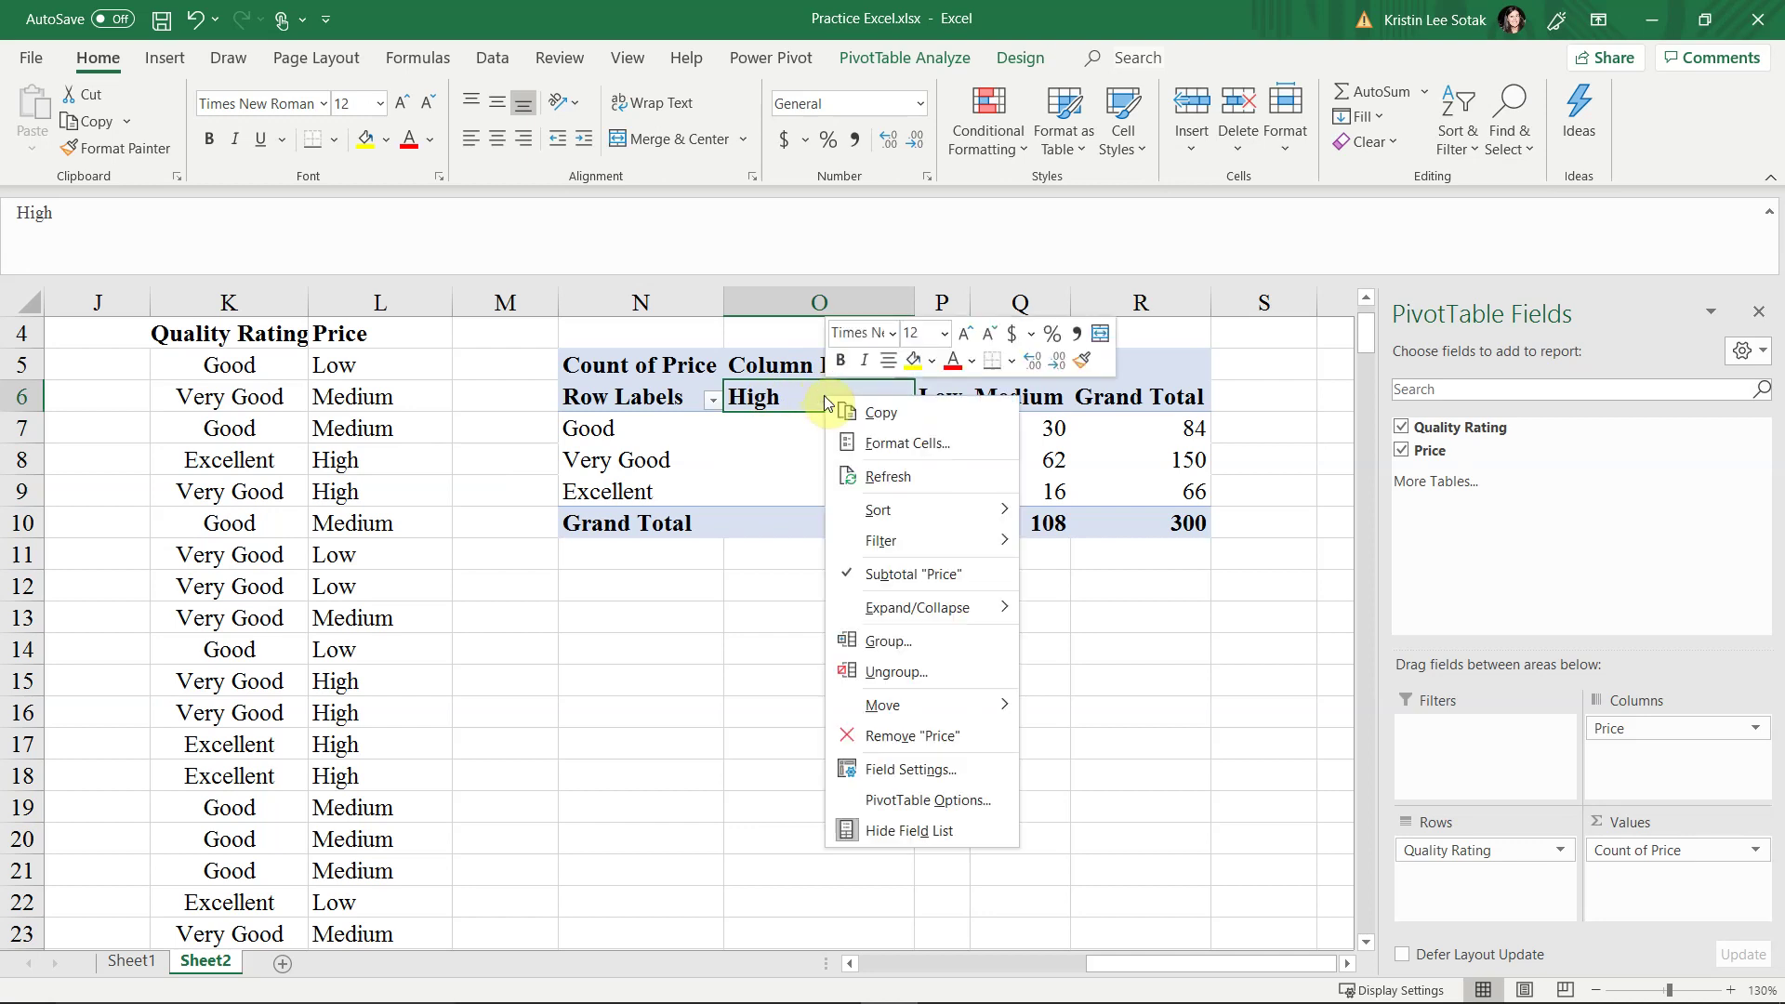
{"action": "mouse_move", "coordinate": [899, 716]}
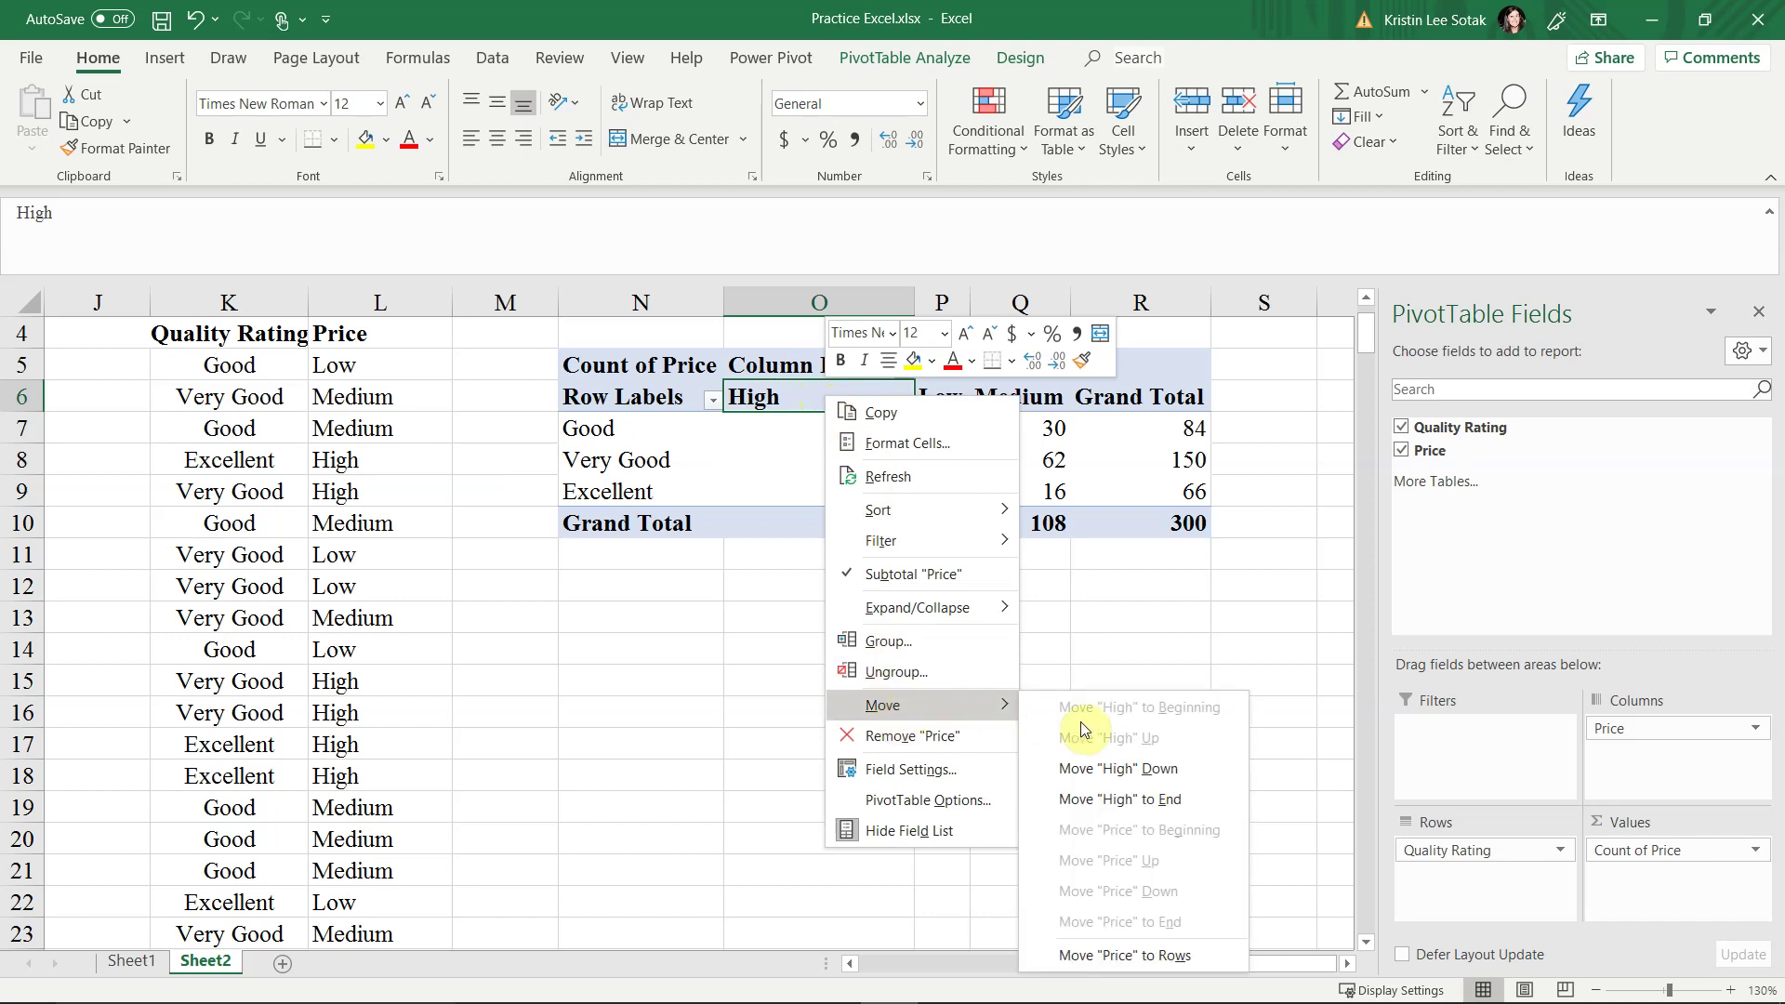
{"action": "left_click", "coordinate": [1152, 805]}
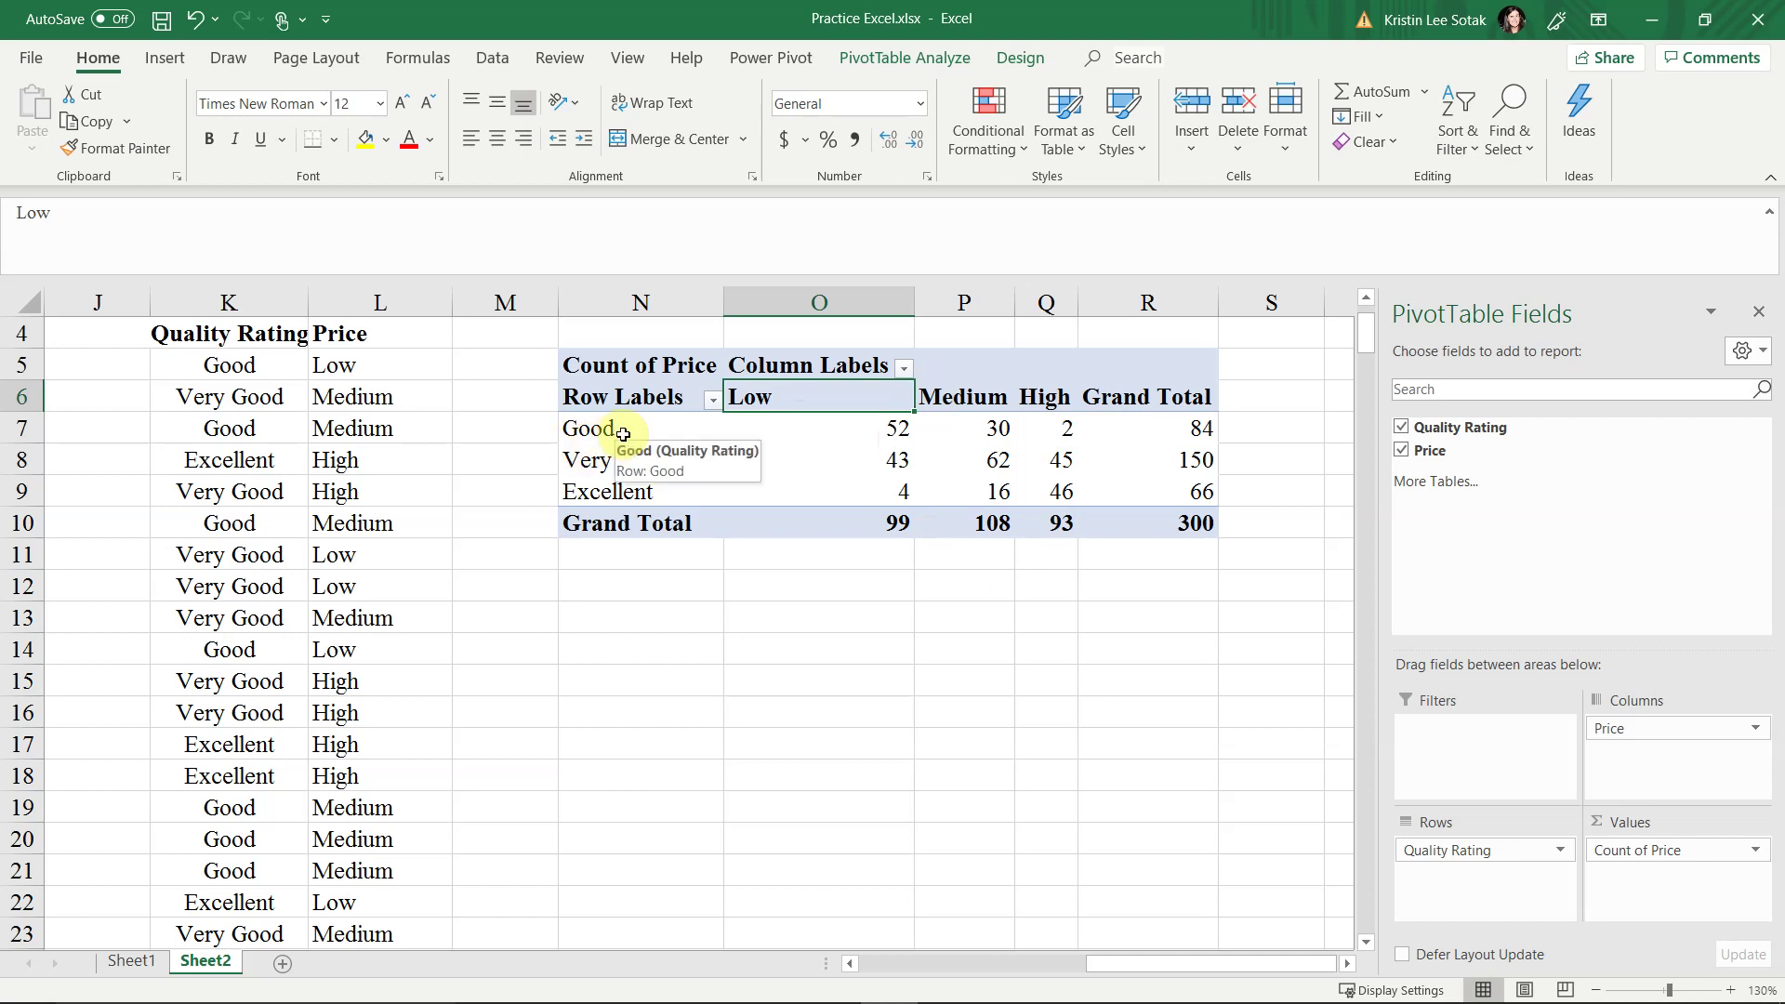
Compare the Good and Excellent counts across price categories, and calculate the Excellent low-price share with =4/300 in O12
{"action": "left_click", "coordinate": [849, 427]}
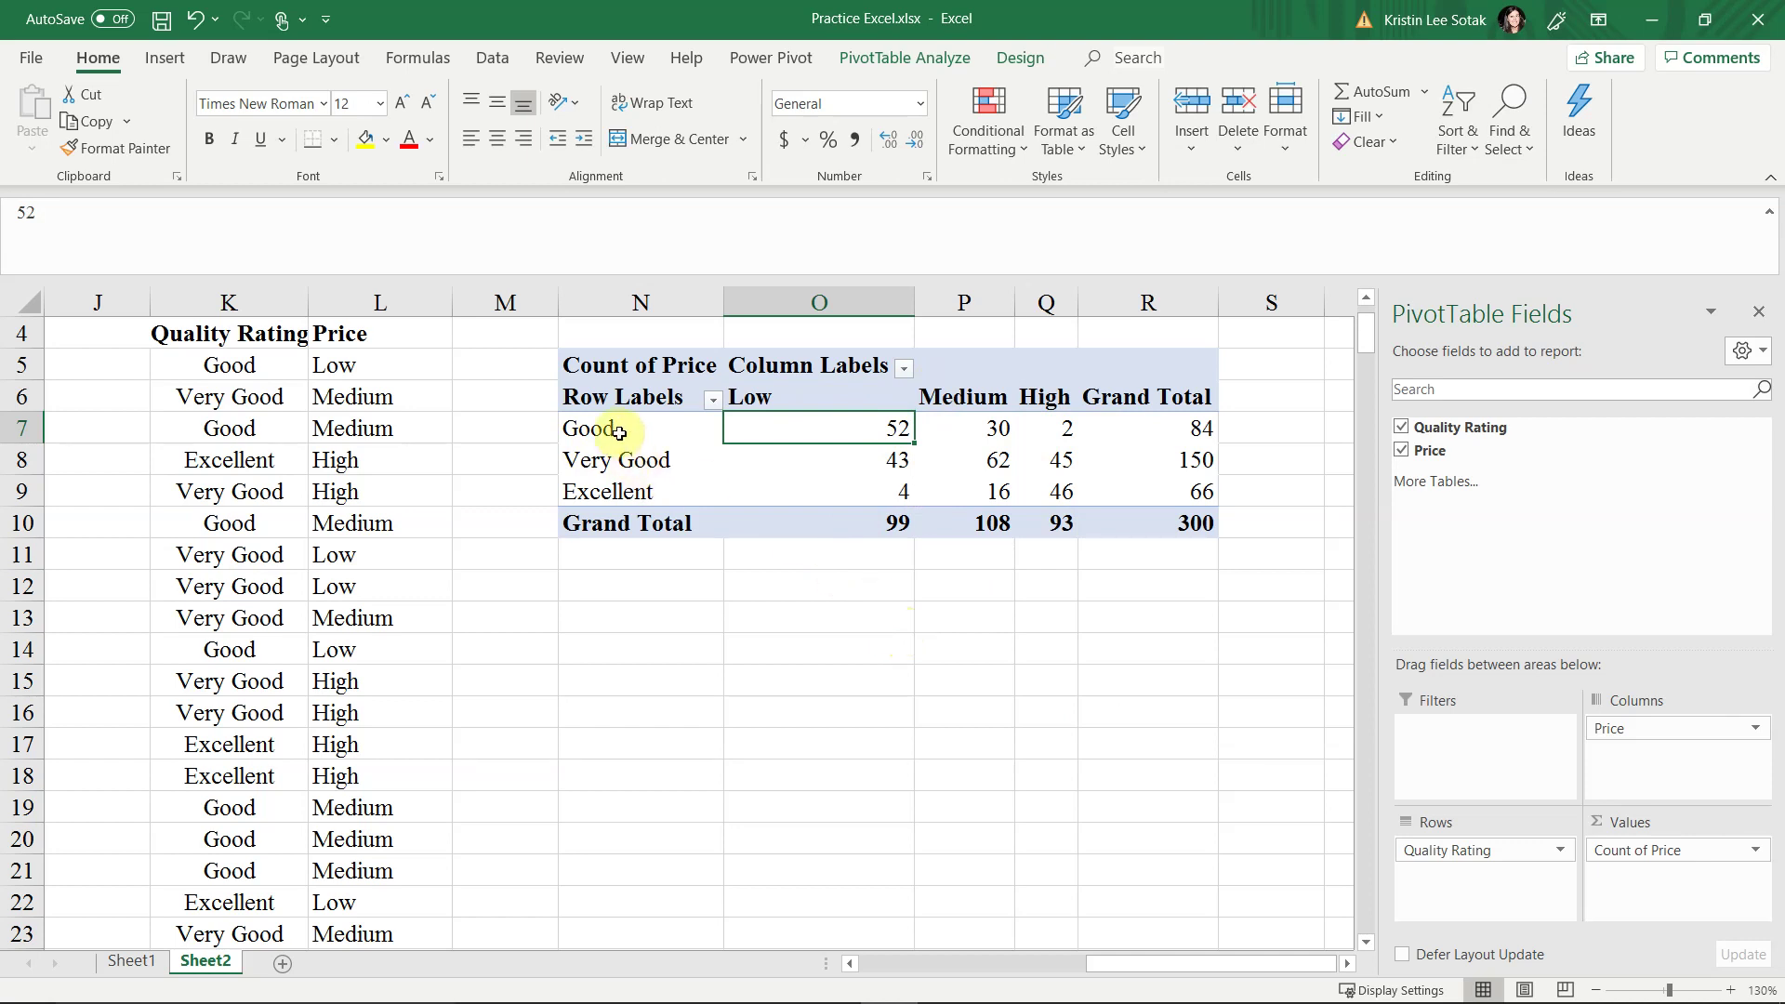
{"action": "mouse_move", "coordinate": [1076, 429]}
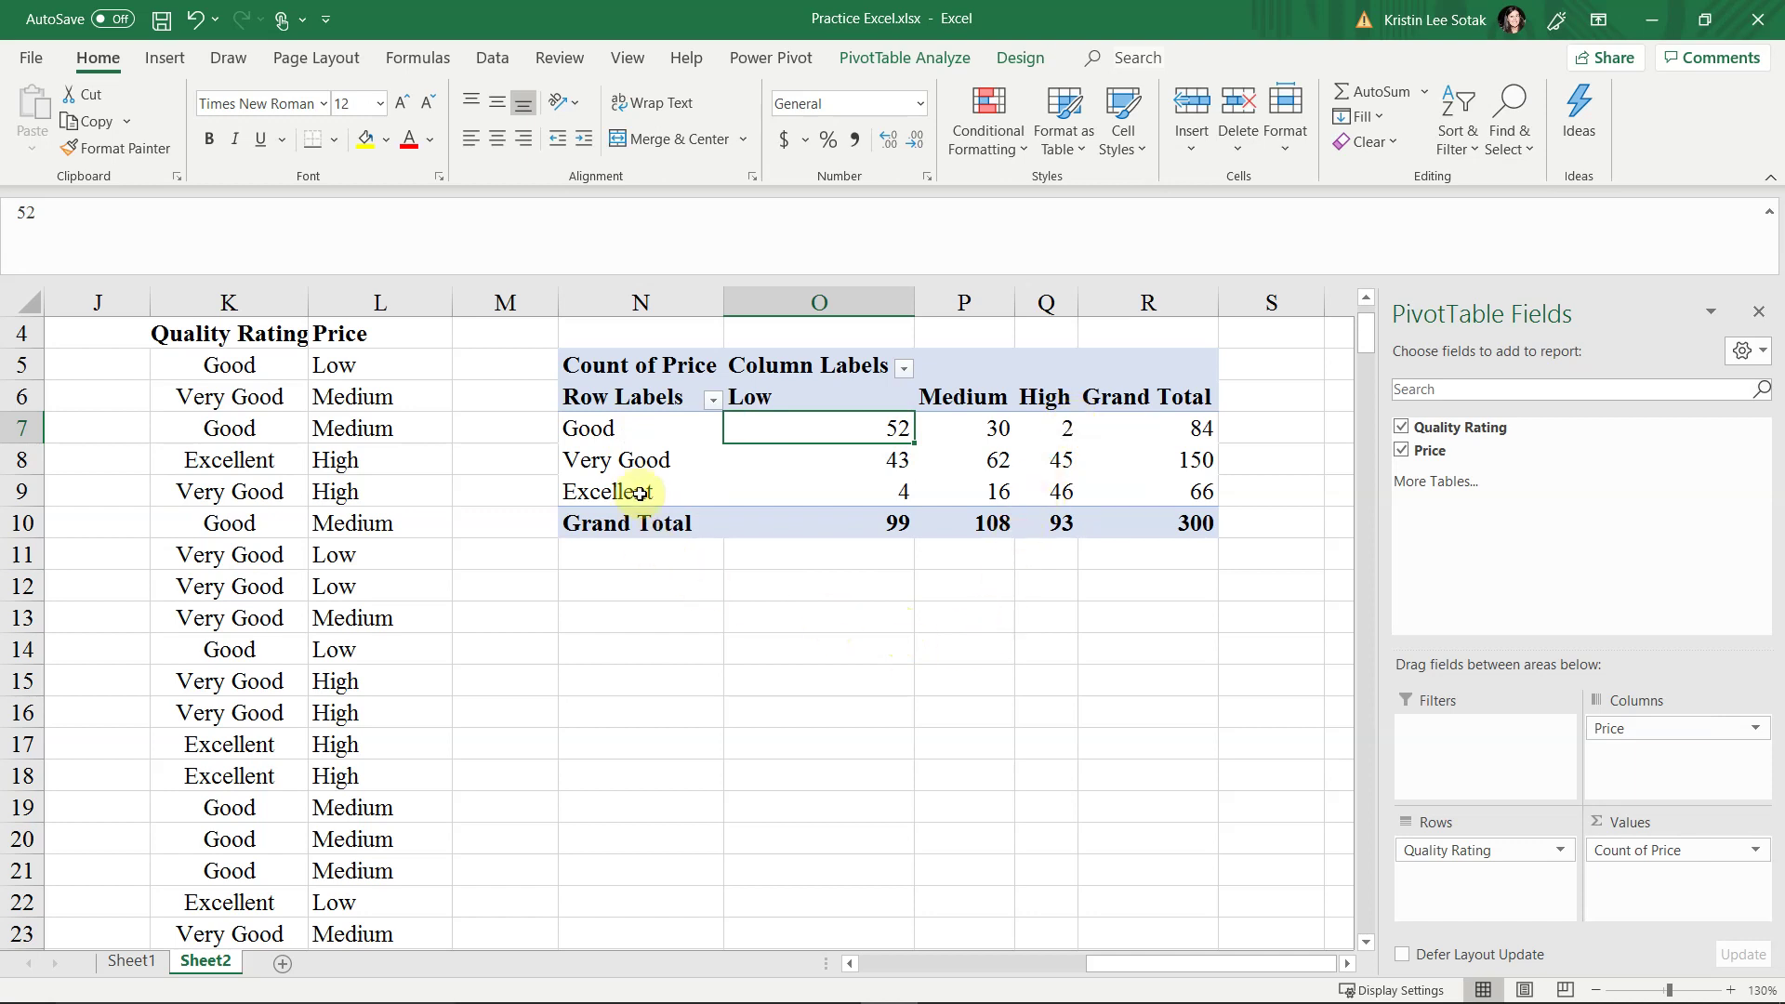
{"action": "mouse_move", "coordinate": [640, 494]}
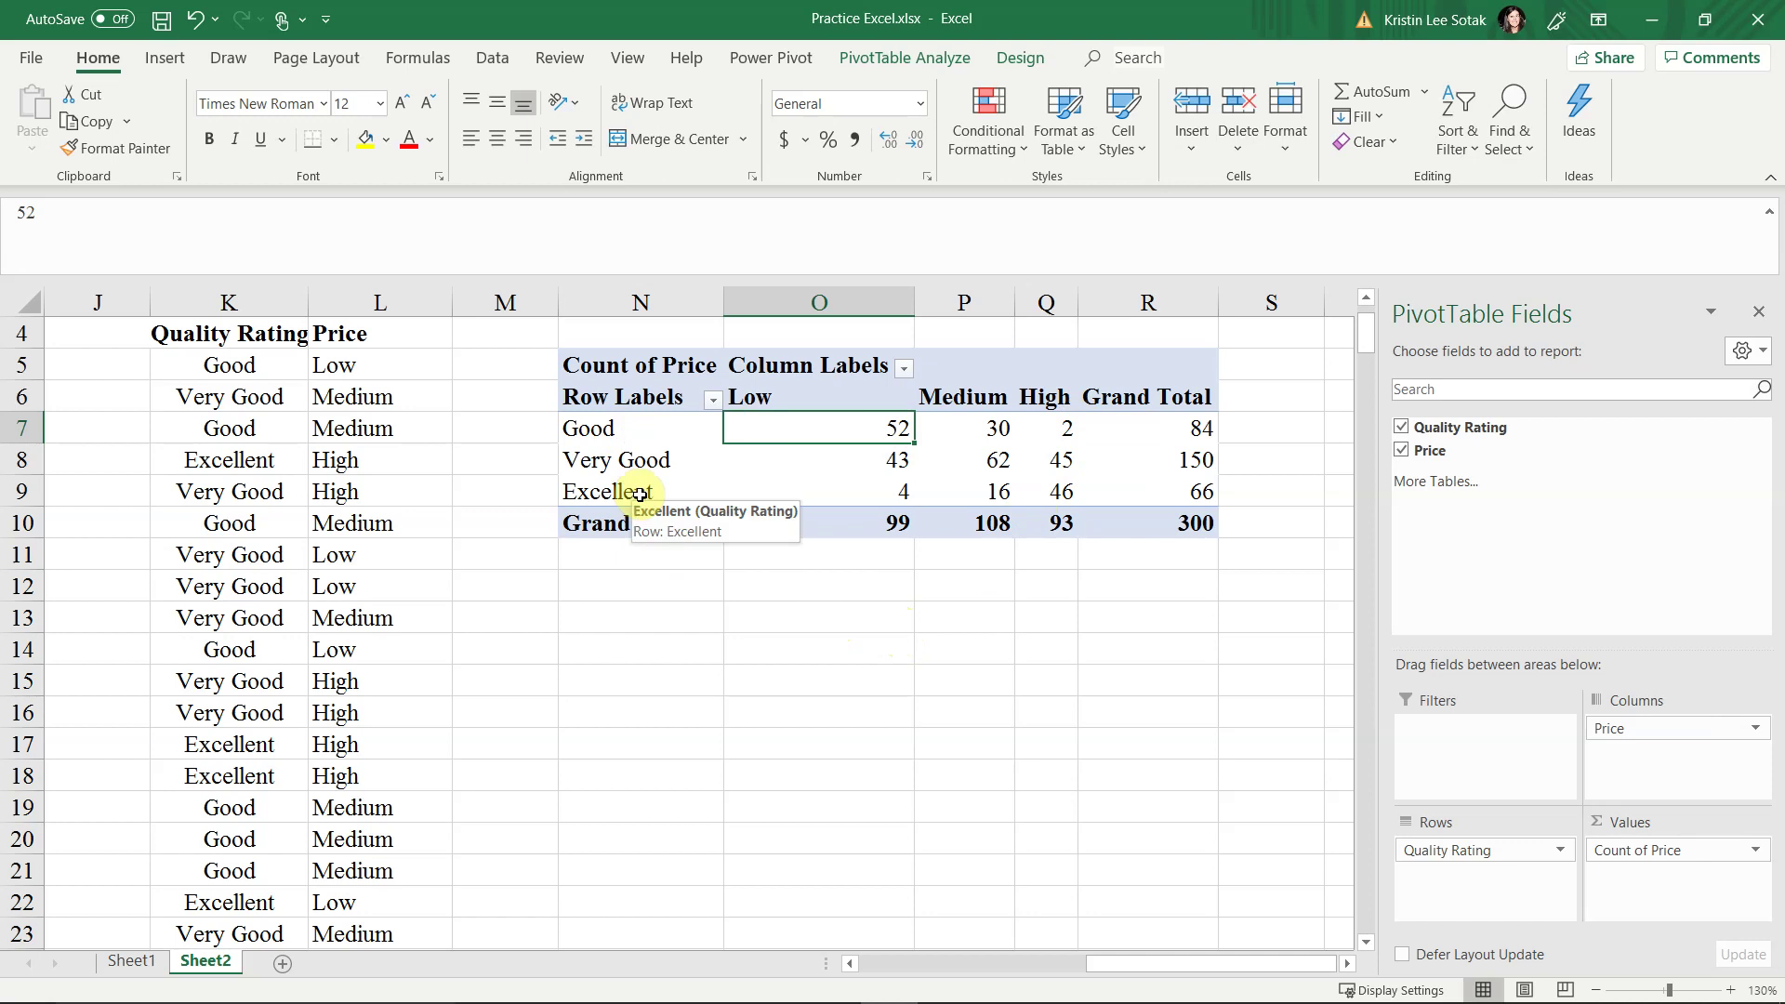
{"action": "mouse_move", "coordinate": [848, 488]}
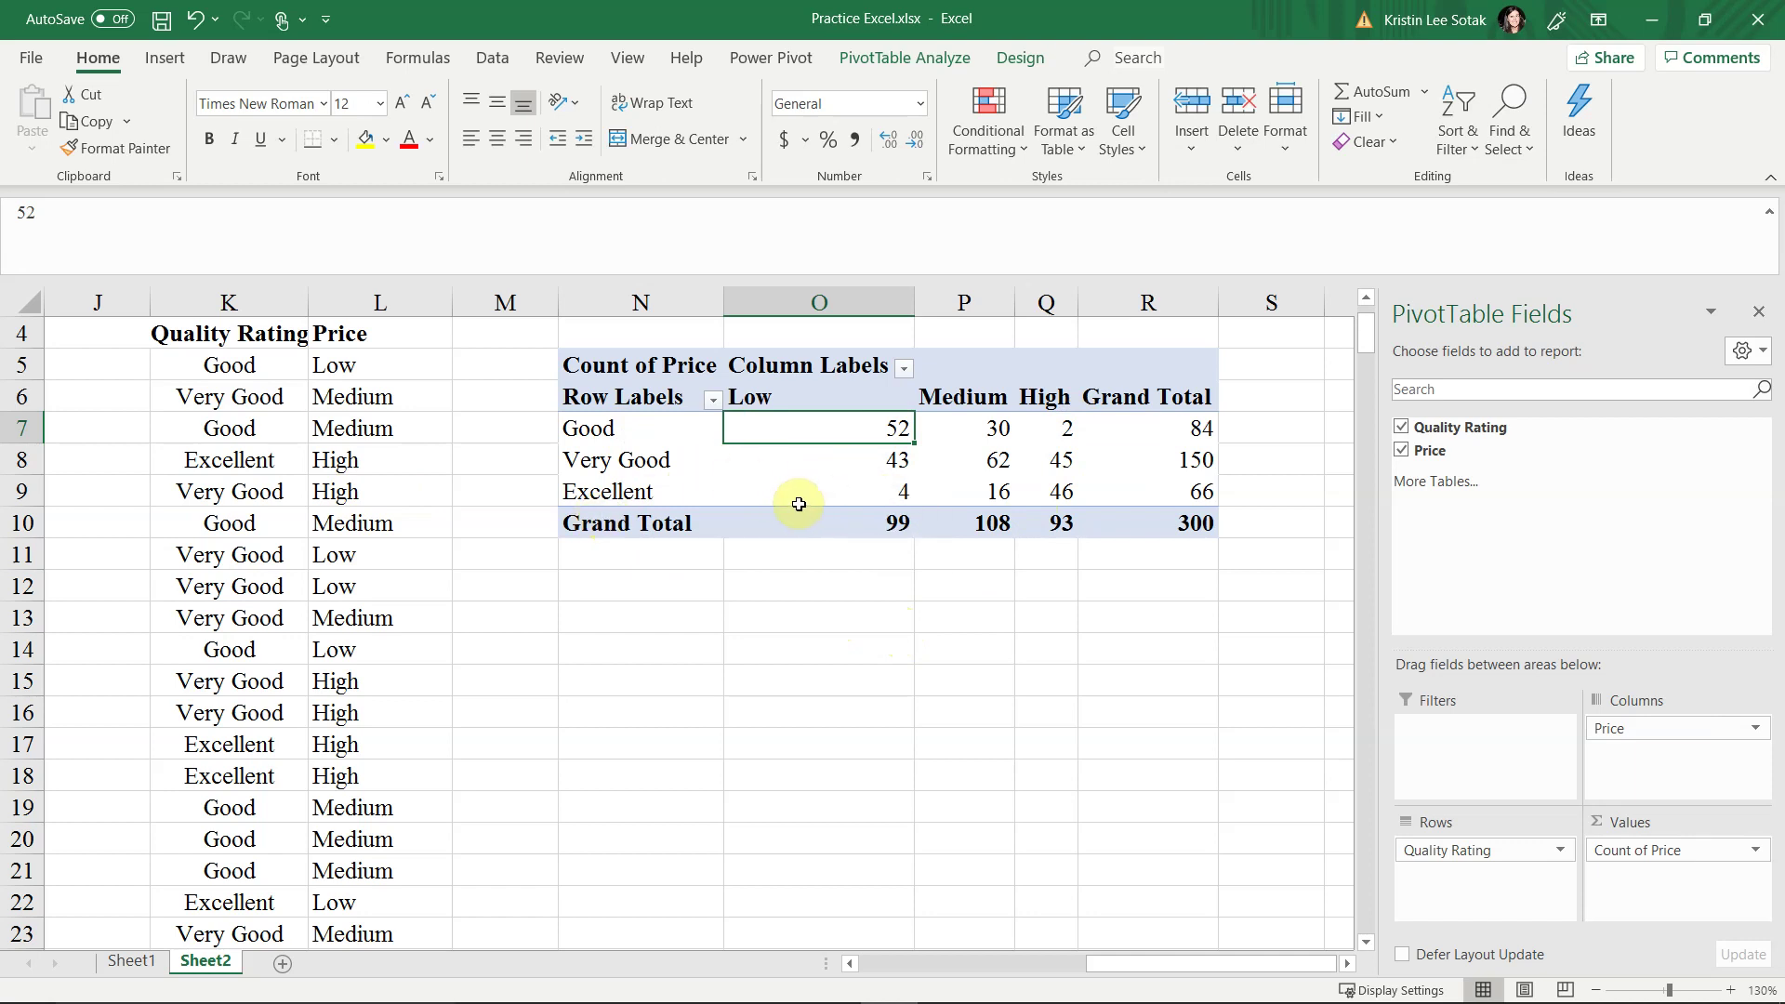
{"action": "left_click", "coordinate": [848, 491]}
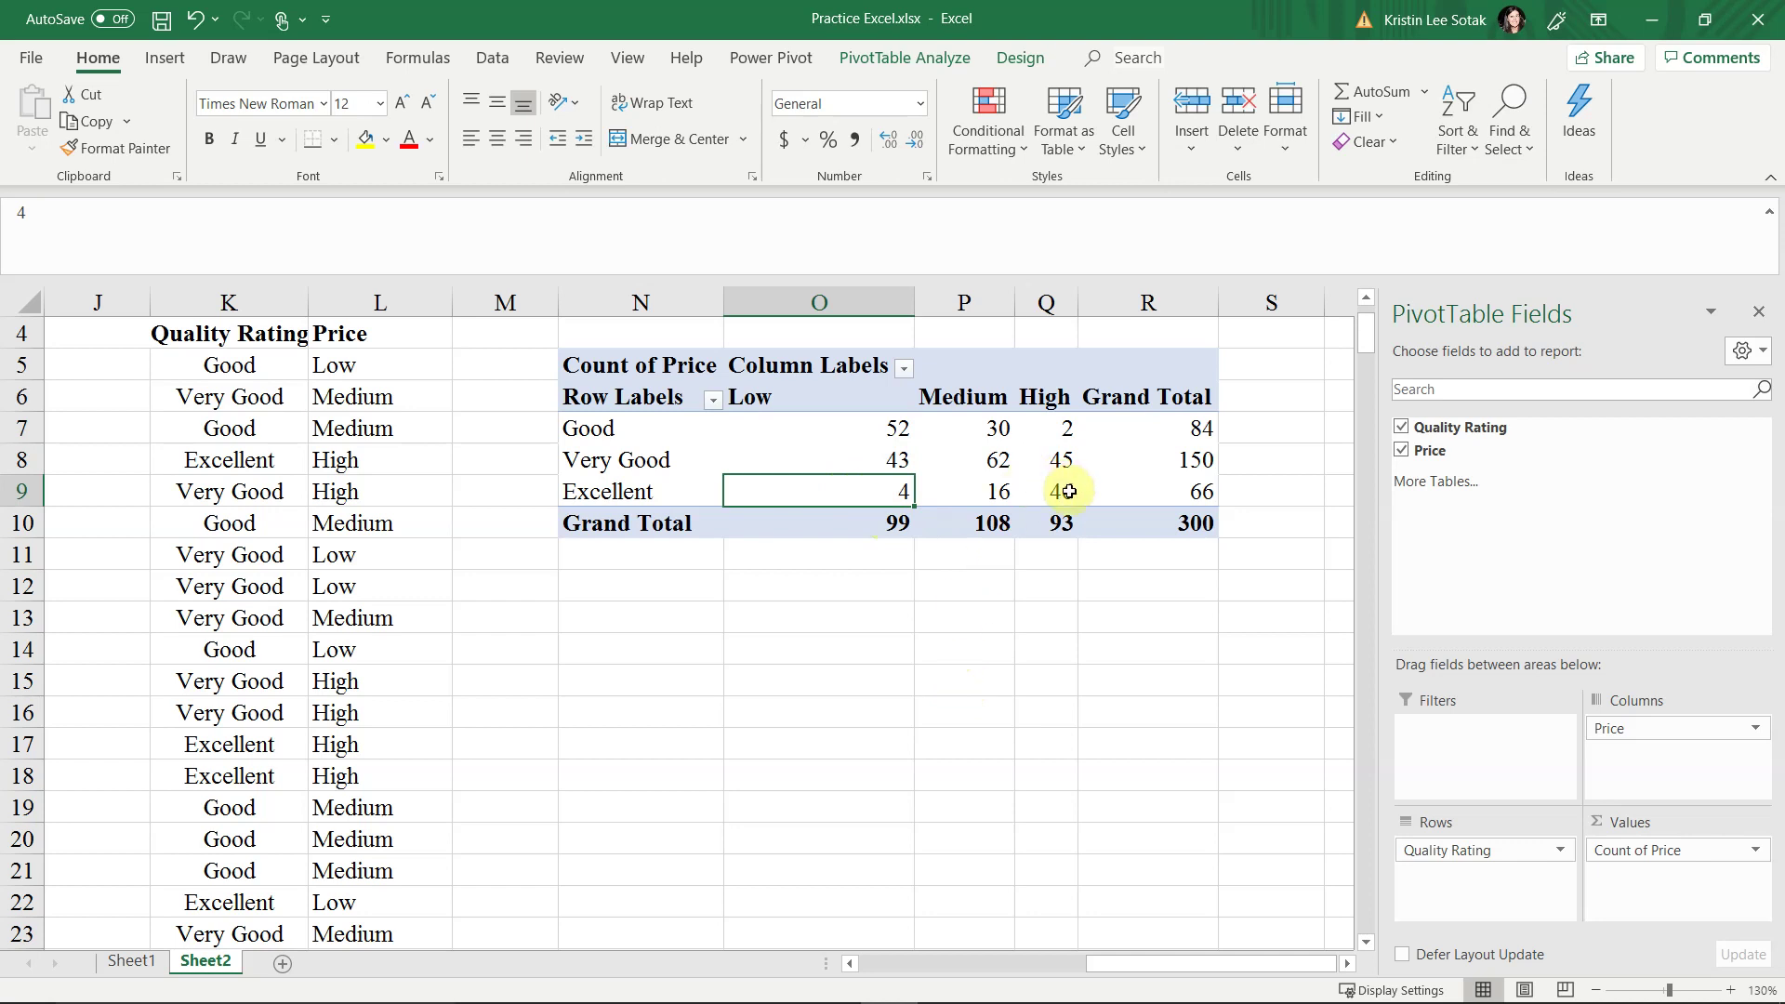
{"action": "mouse_move", "coordinate": [1069, 491]}
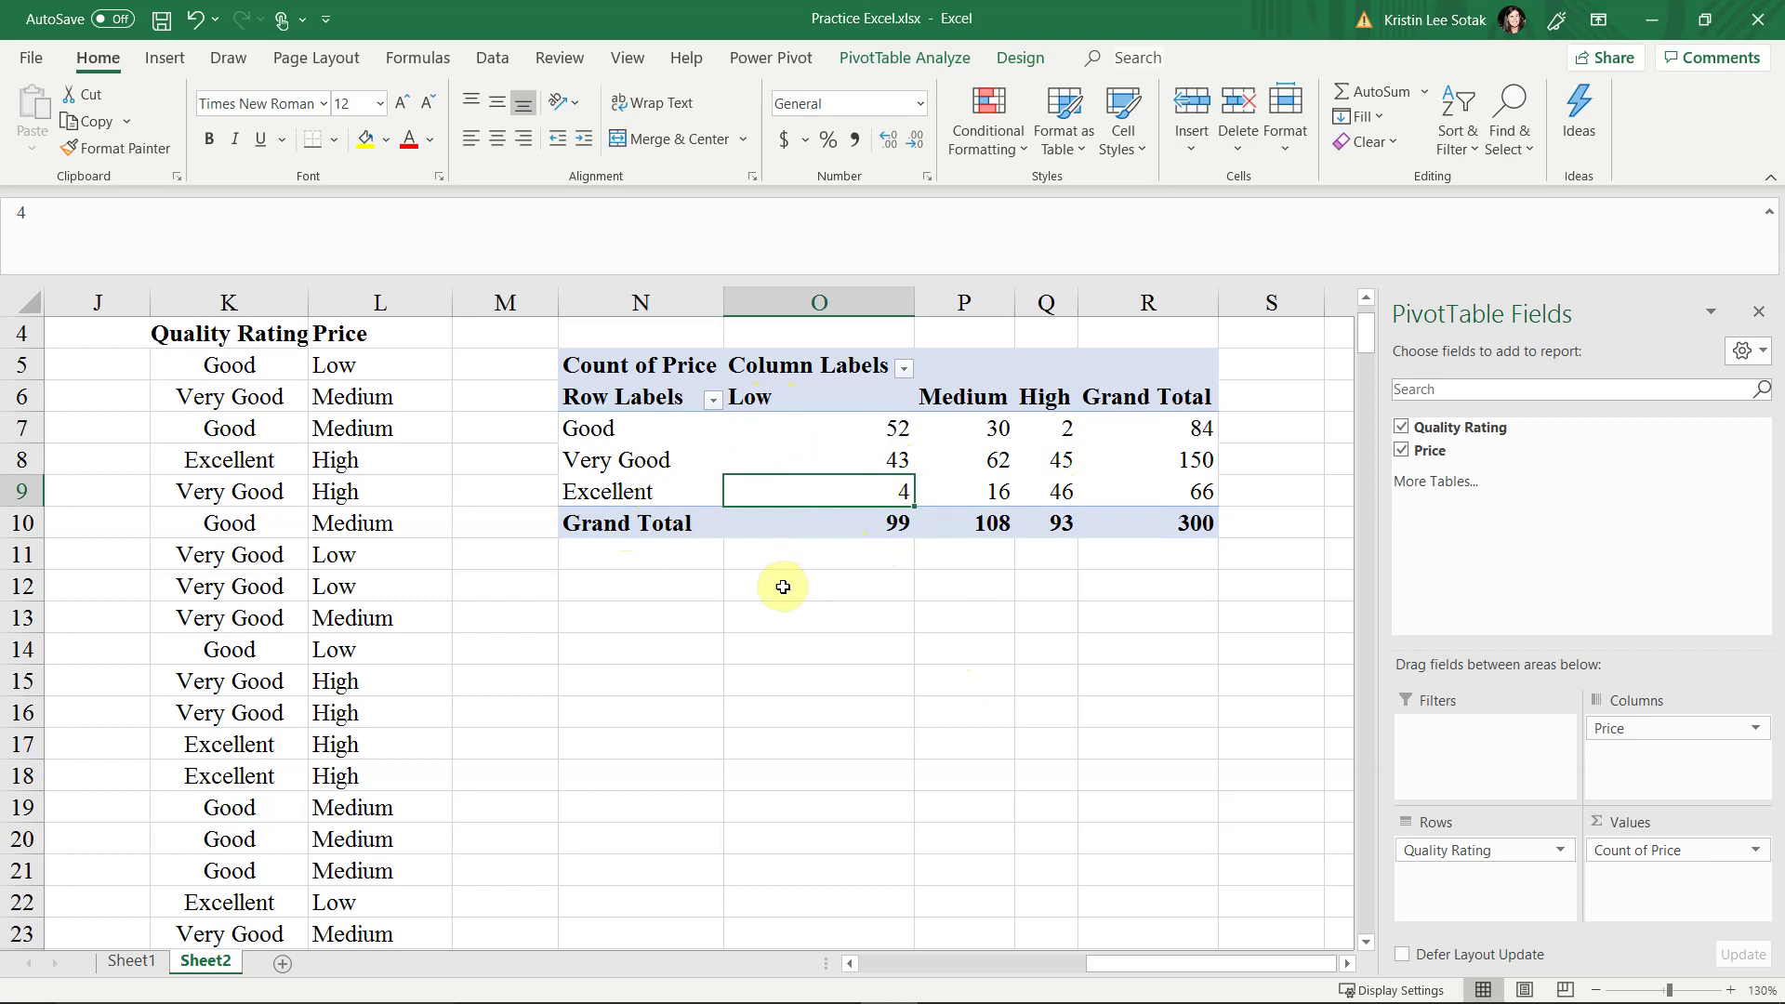
{"action": "left_click", "coordinate": [783, 587]}
{"action": "type", "text": "=4/"}
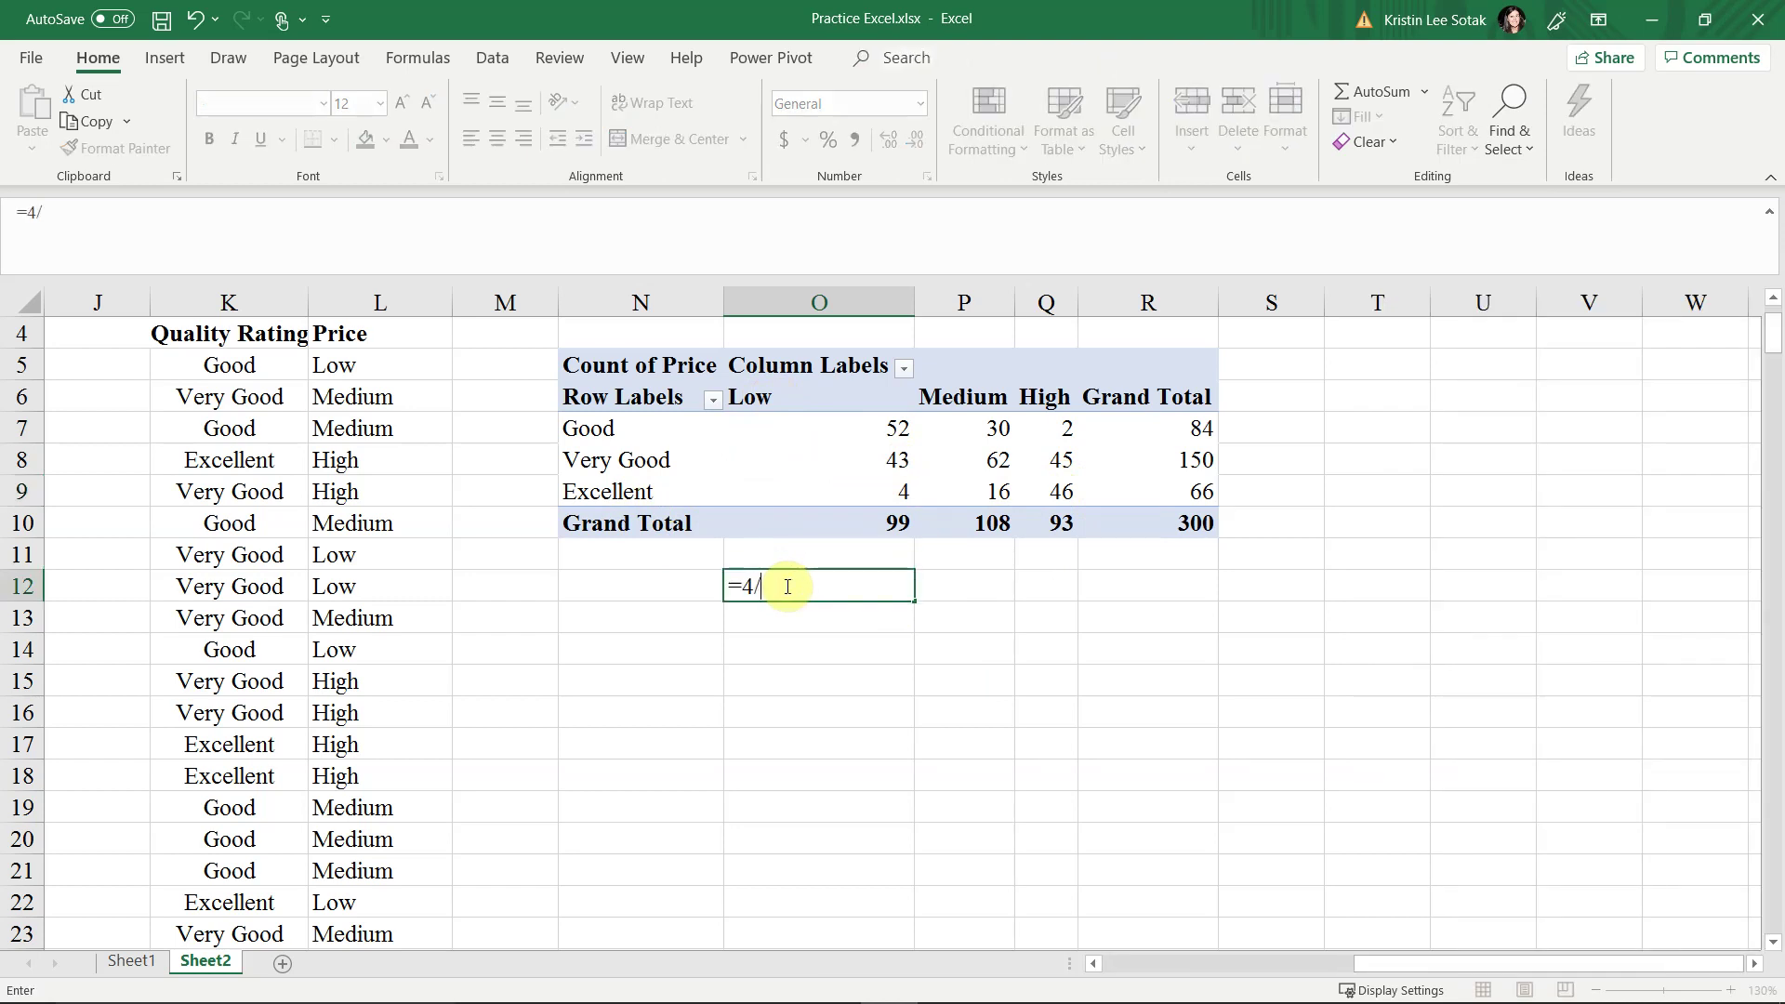
{"action": "type", "text": "300"}
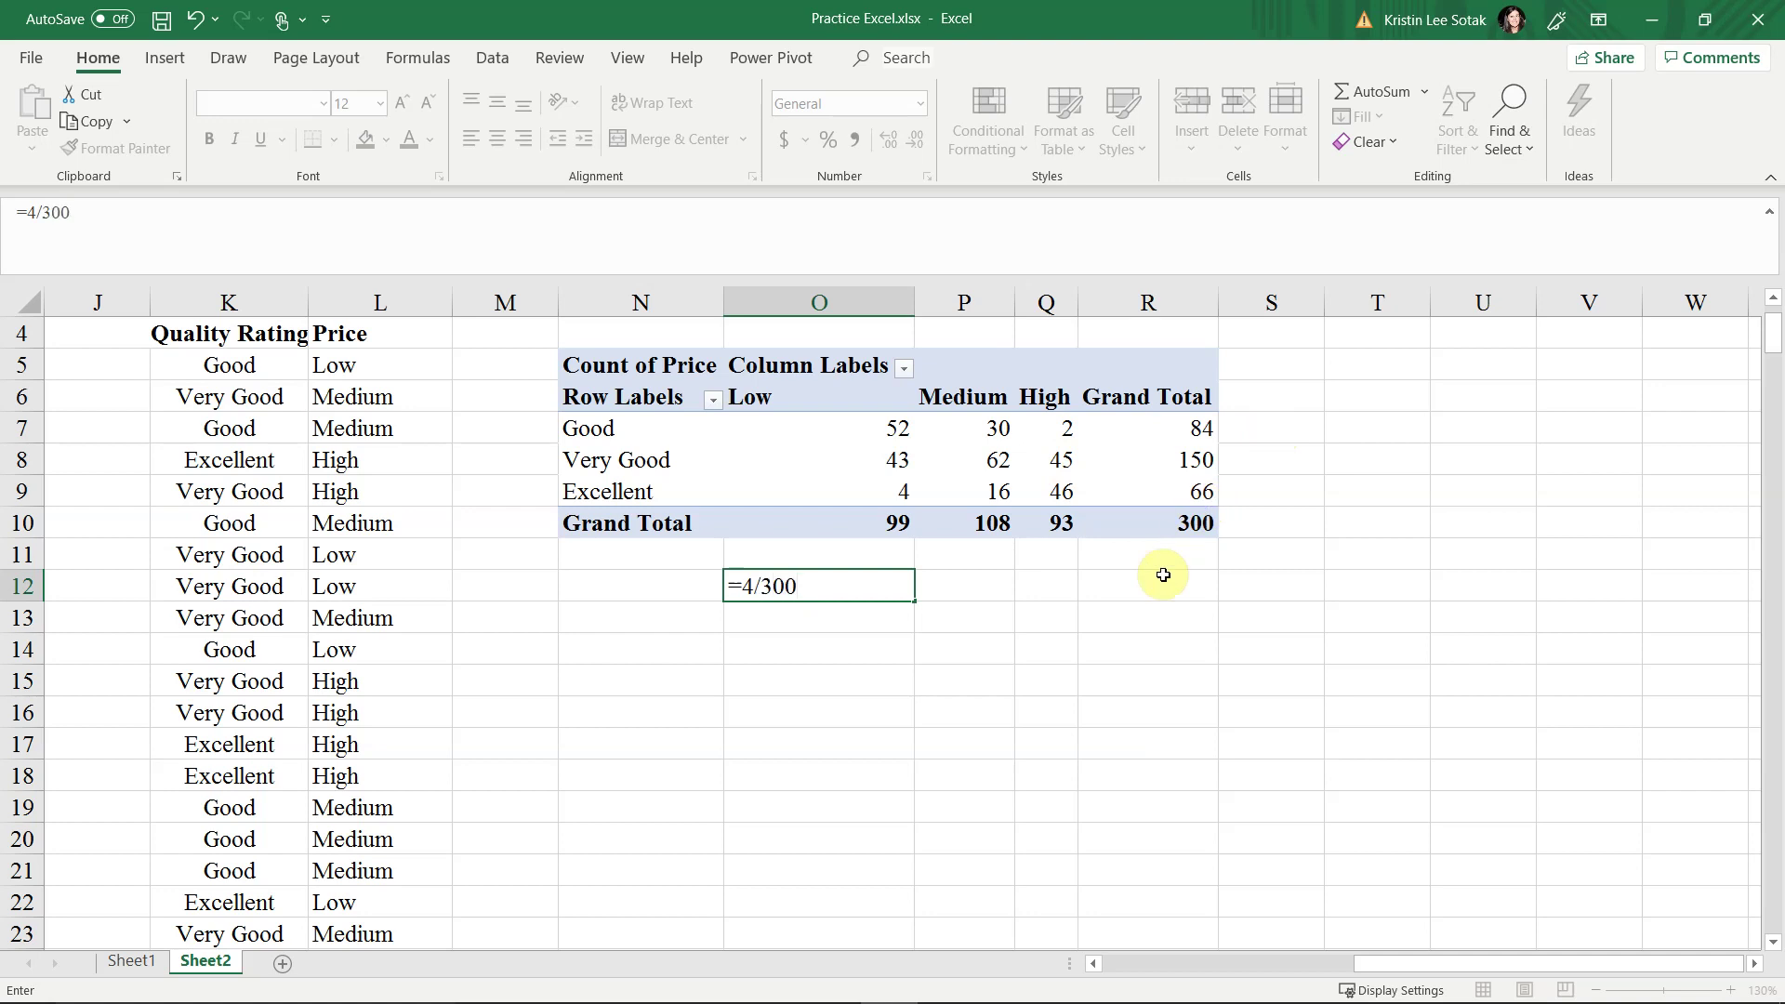
{"action": "key", "text": "Return"}
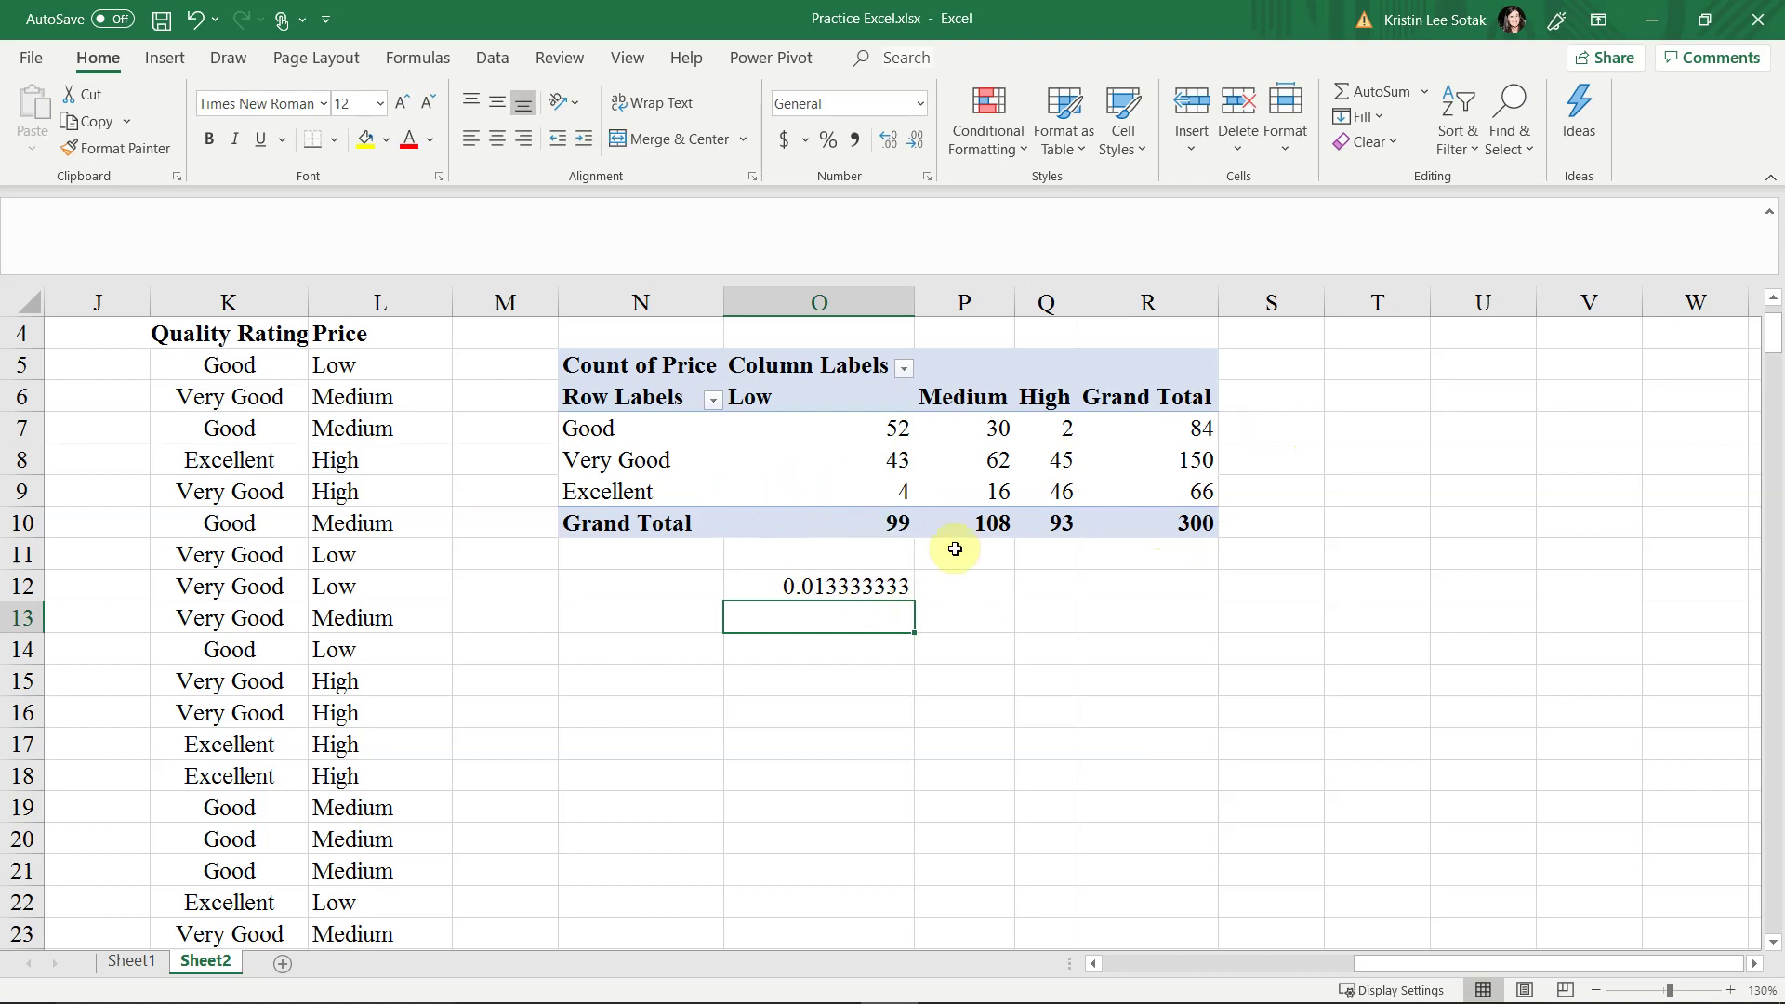
Show the PivotTable's counts as % of Grand Total and check the Excellent low-price cell and the overall grand total
{"action": "left_click", "coordinate": [884, 461]}
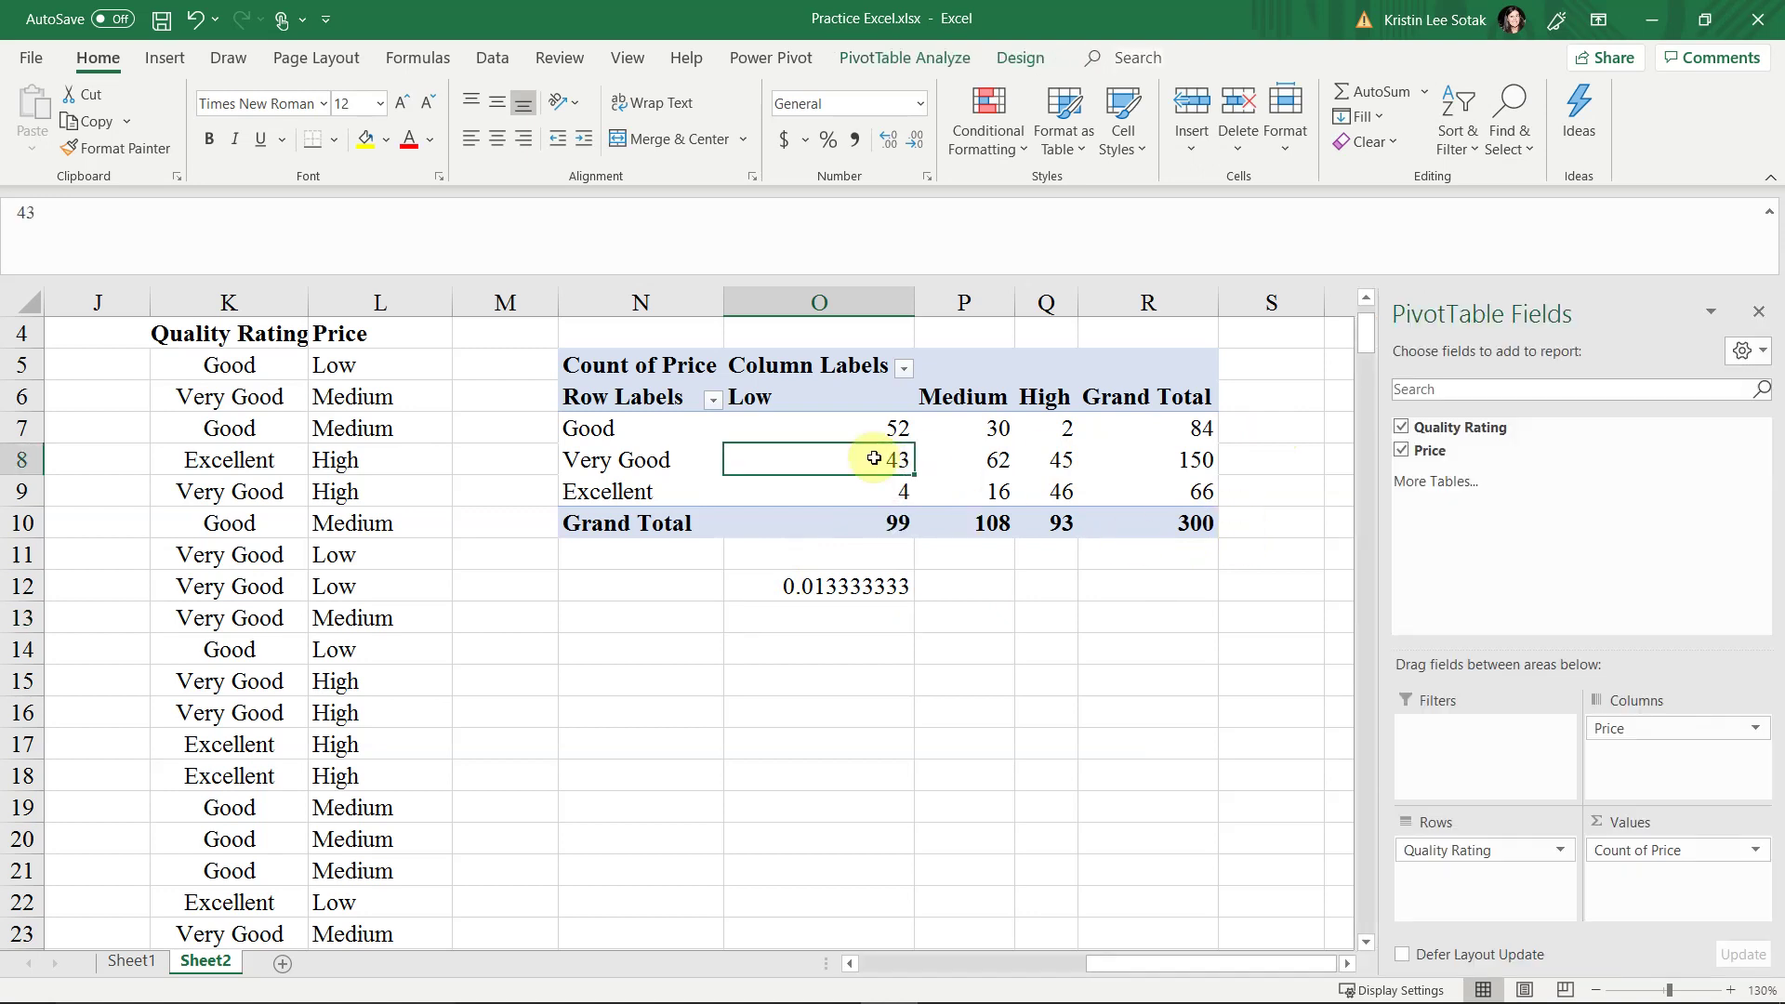
{"action": "mouse_move", "coordinate": [828, 461]}
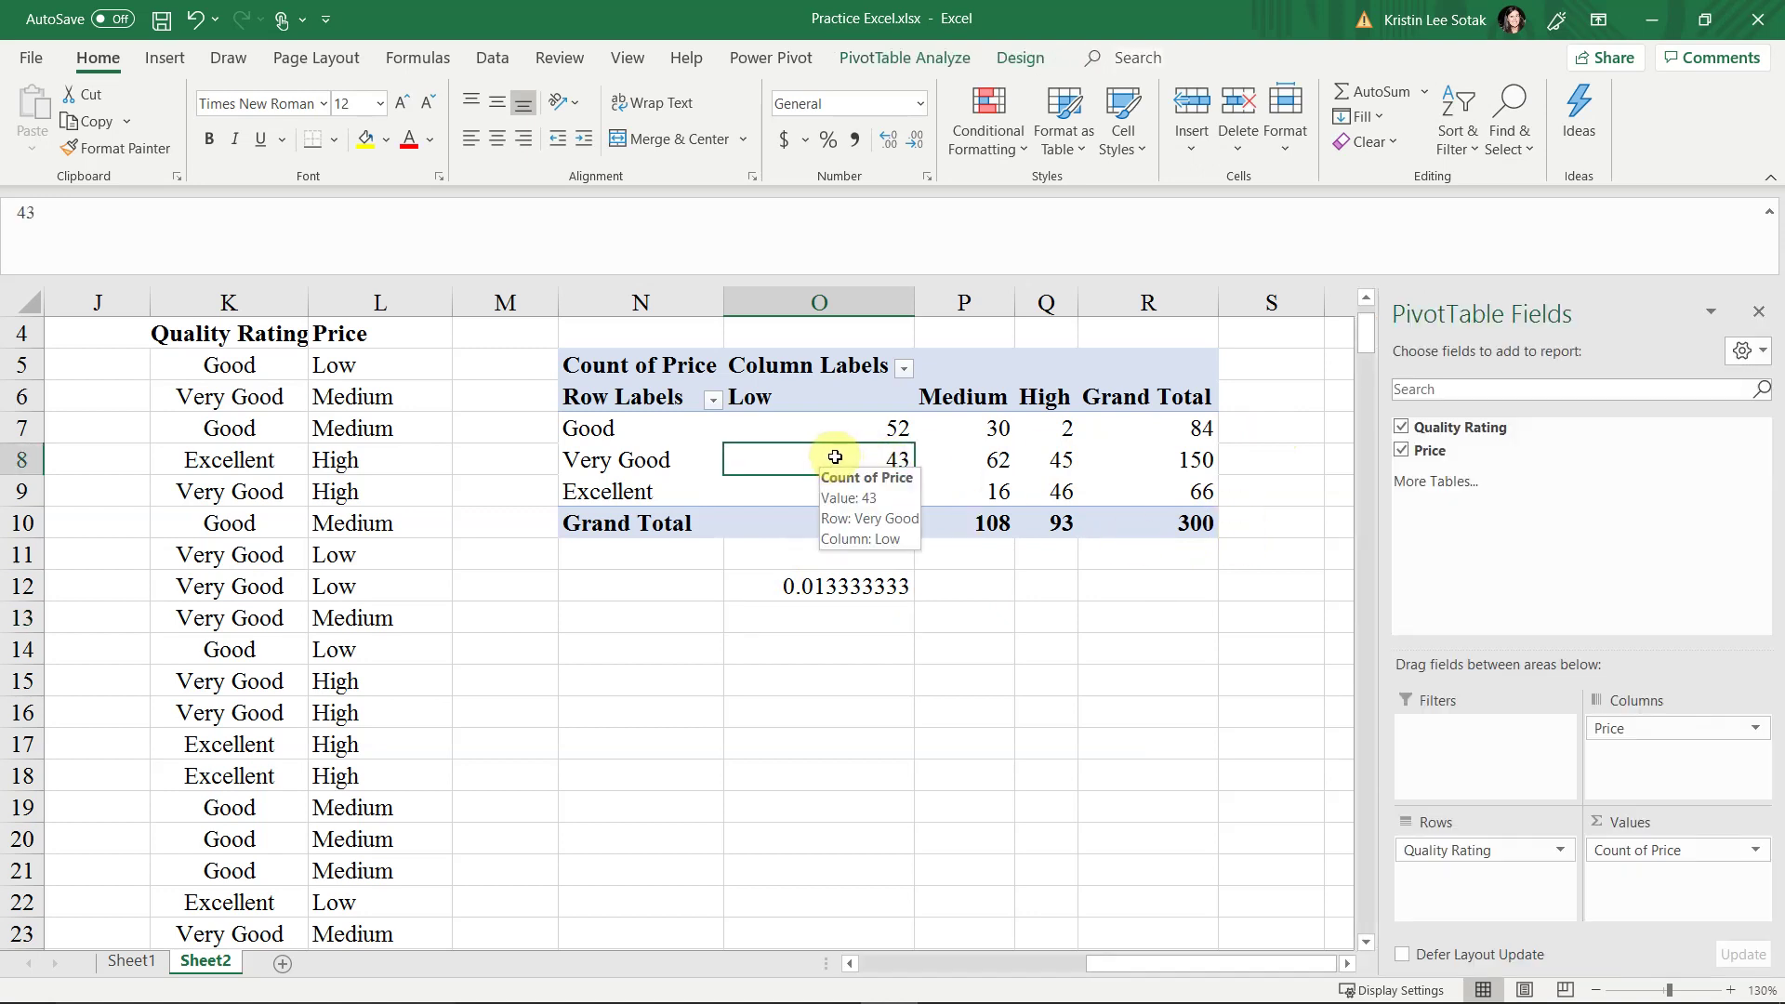
{"action": "left_click", "coordinate": [932, 458]}
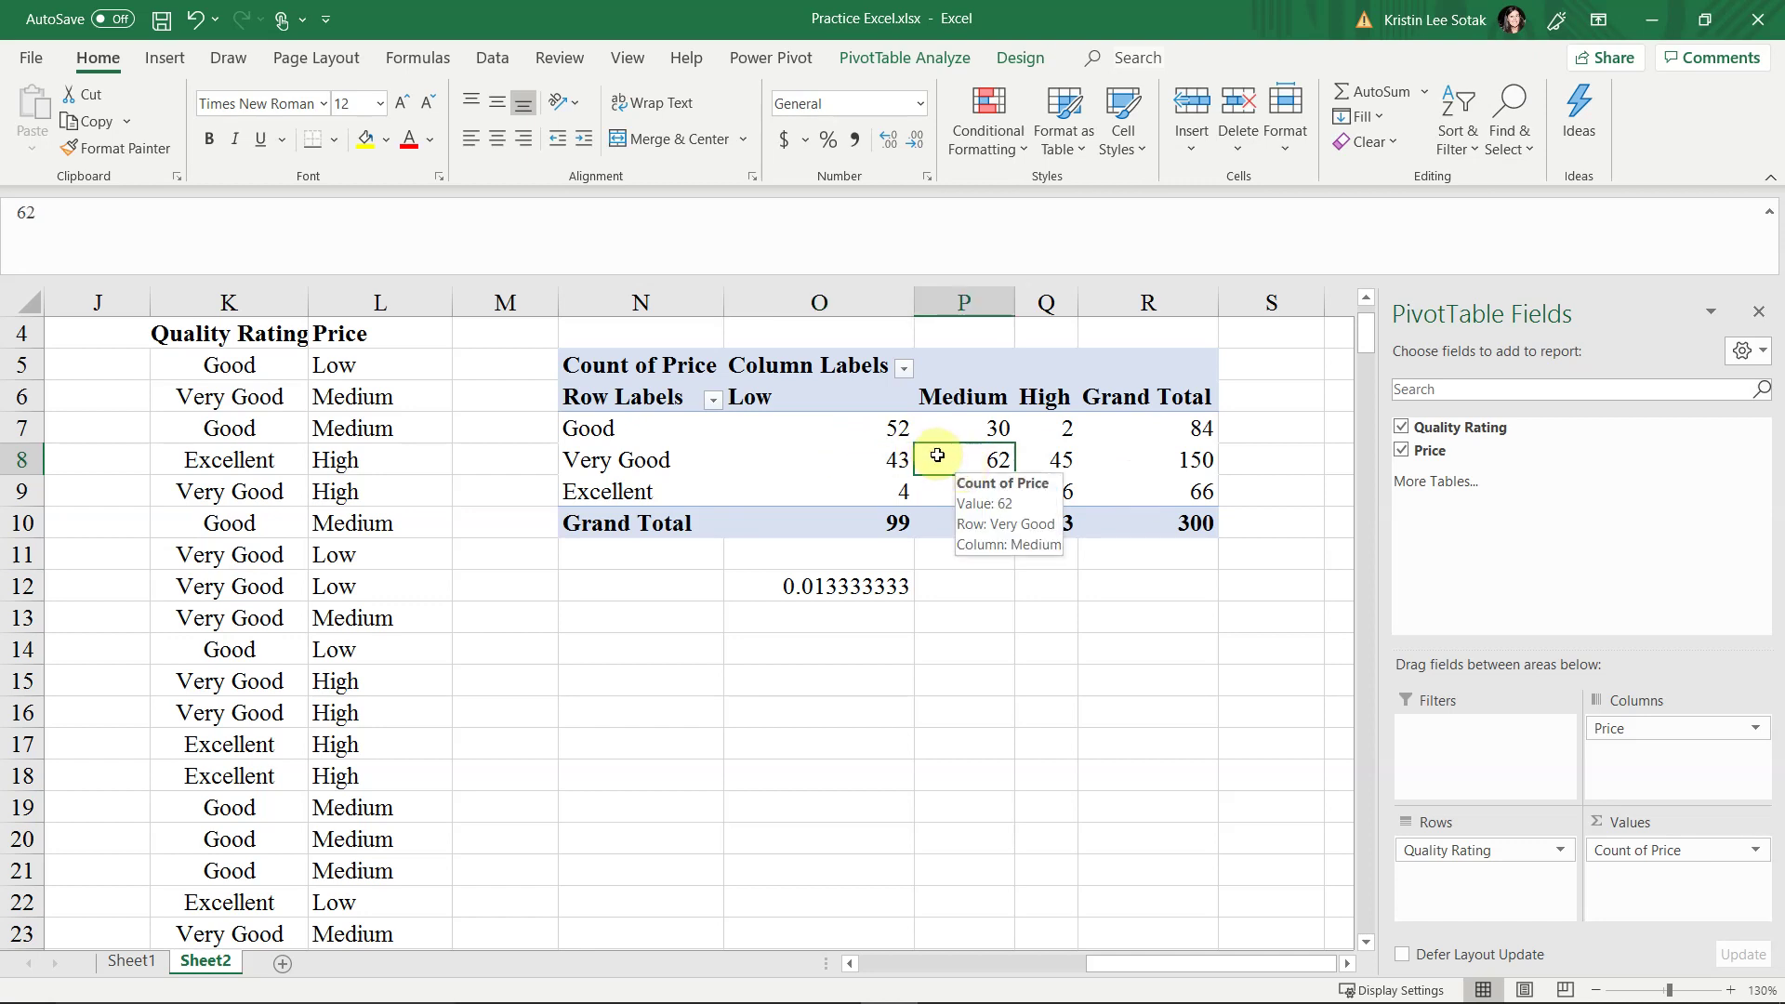
{"action": "right_click", "coordinate": [937, 455]}
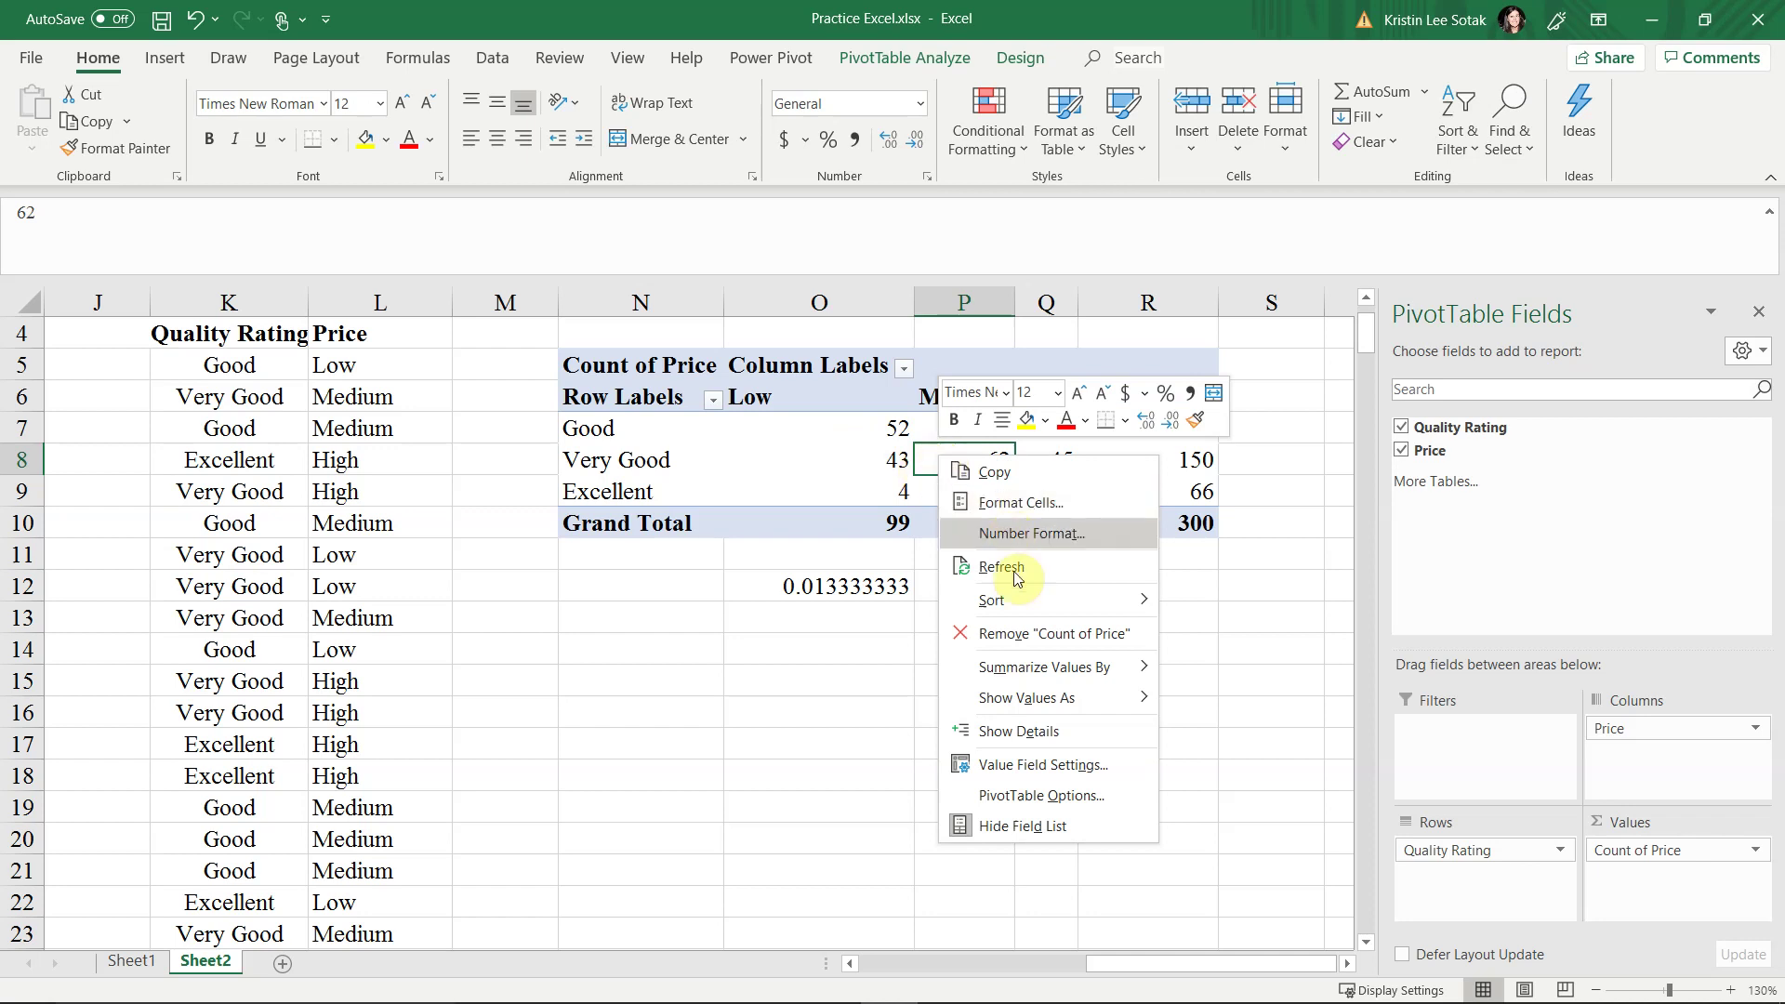
{"action": "mouse_move", "coordinate": [1083, 690]}
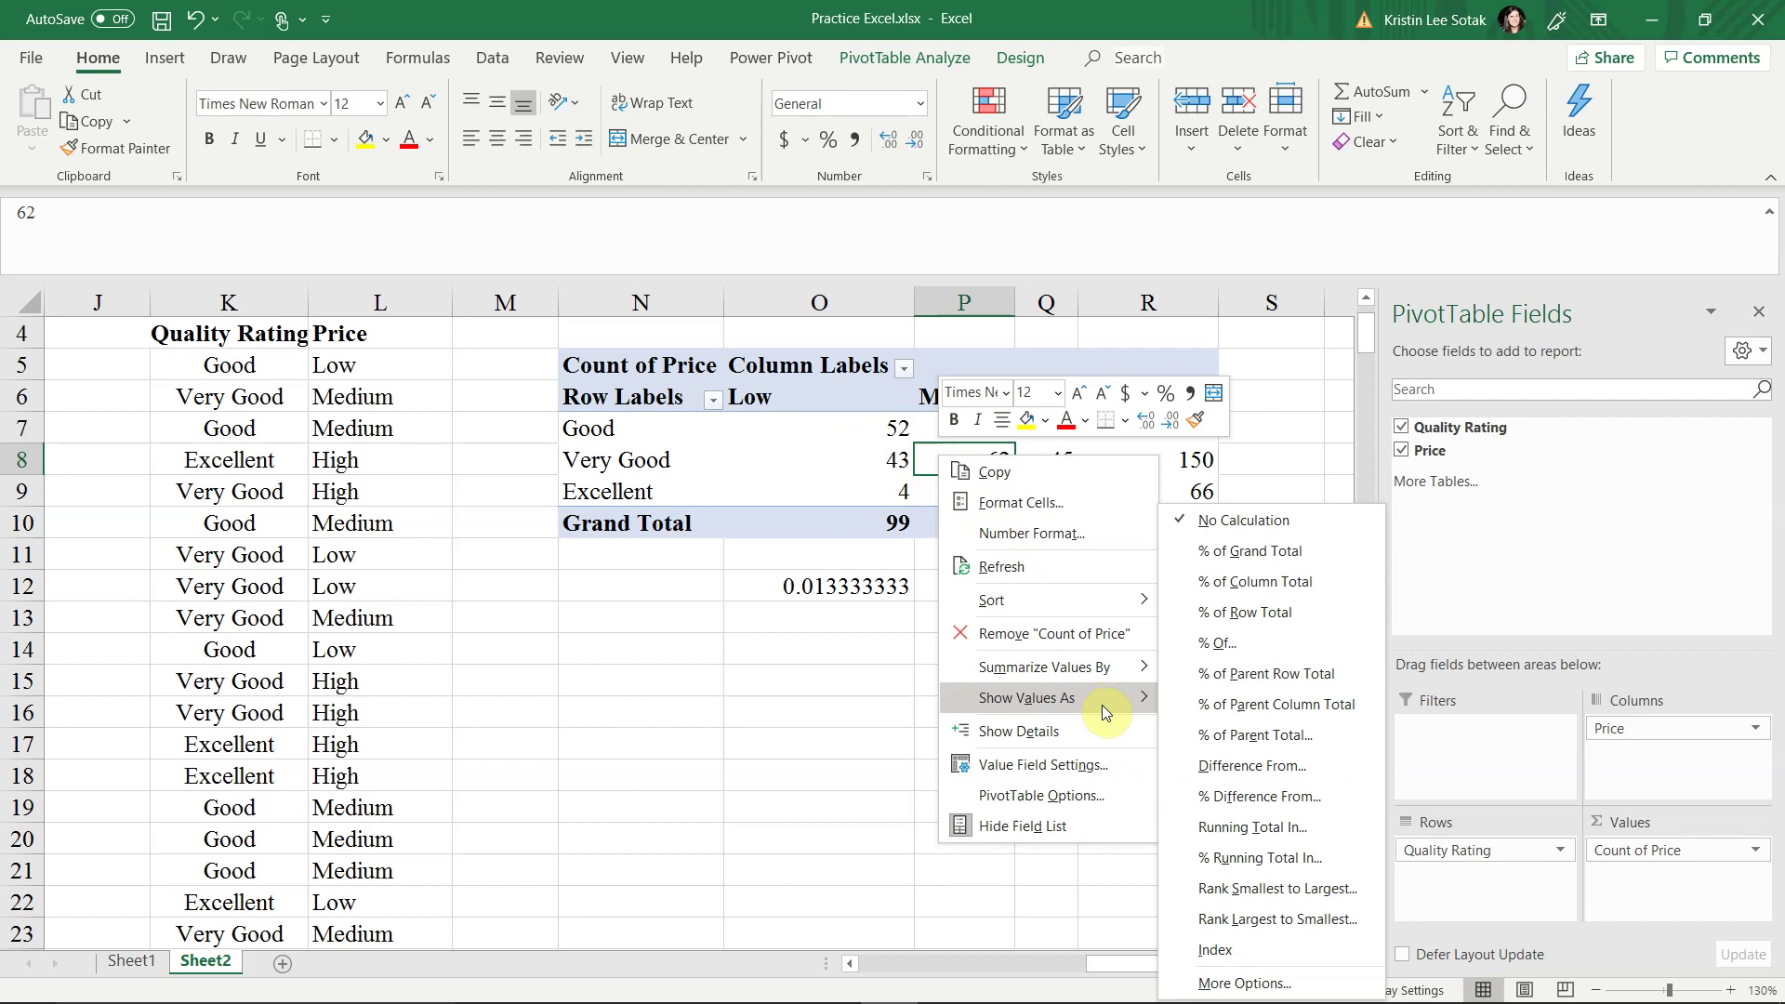
{"action": "left_click", "coordinate": [1312, 554]}
{"action": "left_click", "coordinate": [1312, 554]}
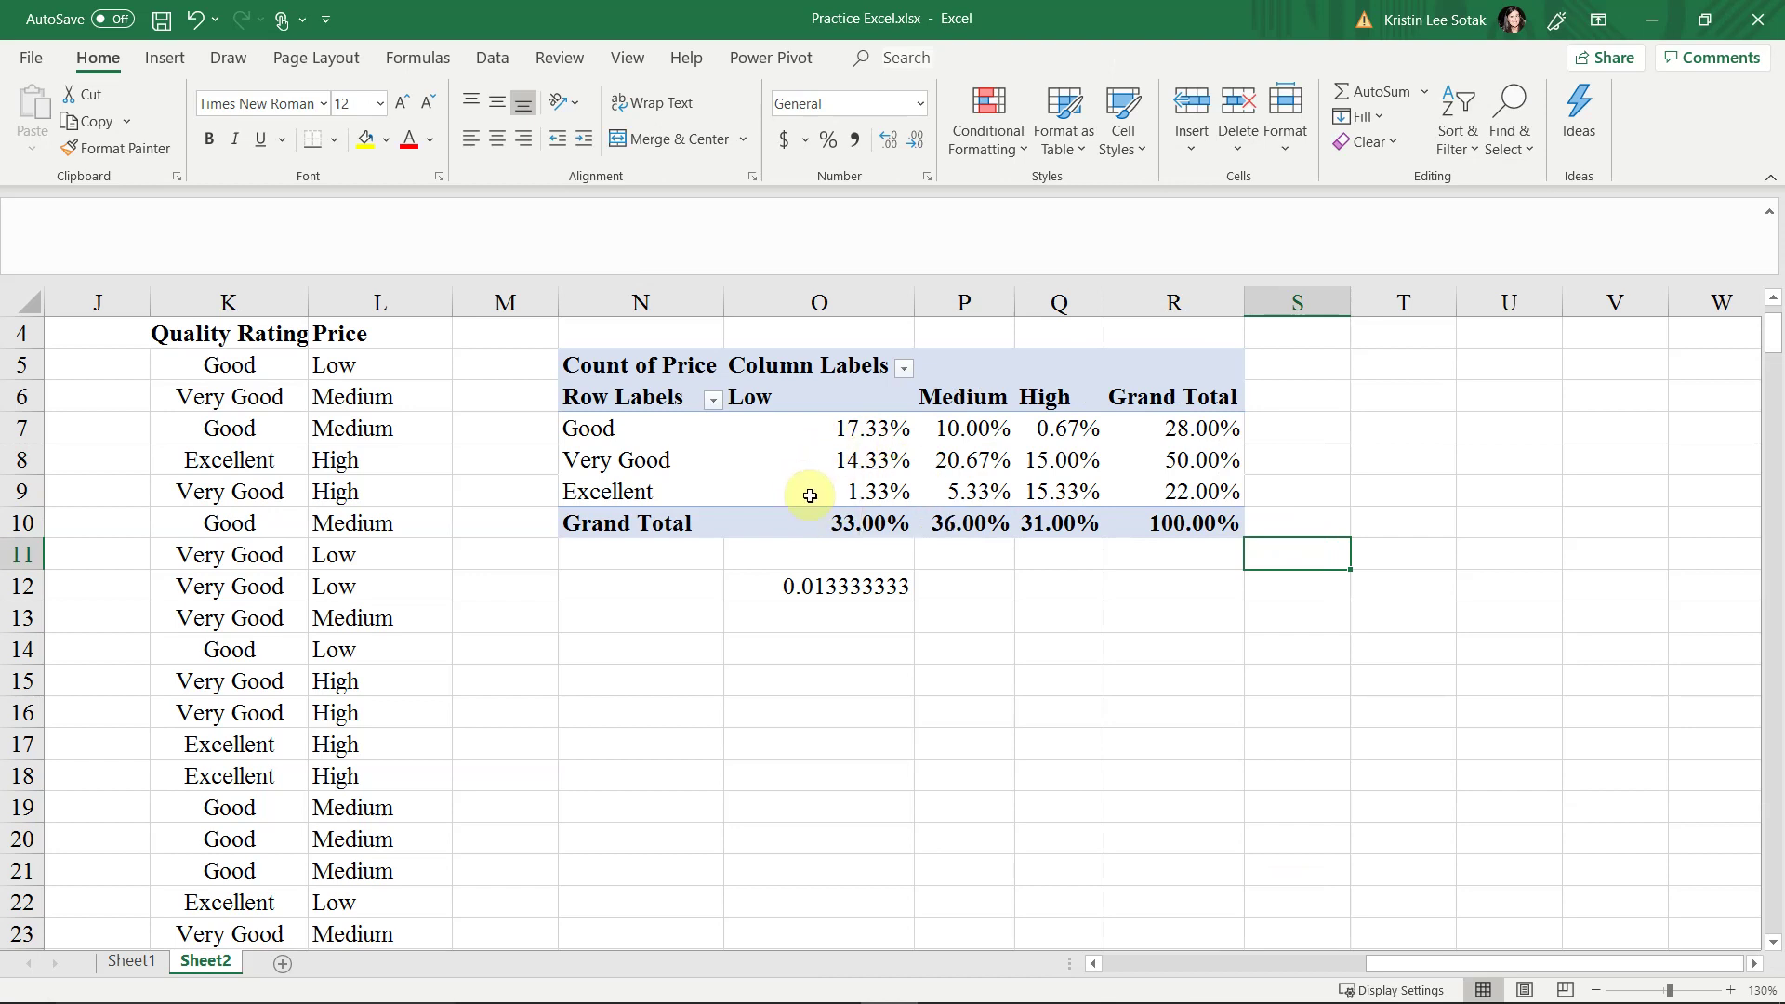
{"action": "mouse_move", "coordinate": [815, 486]}
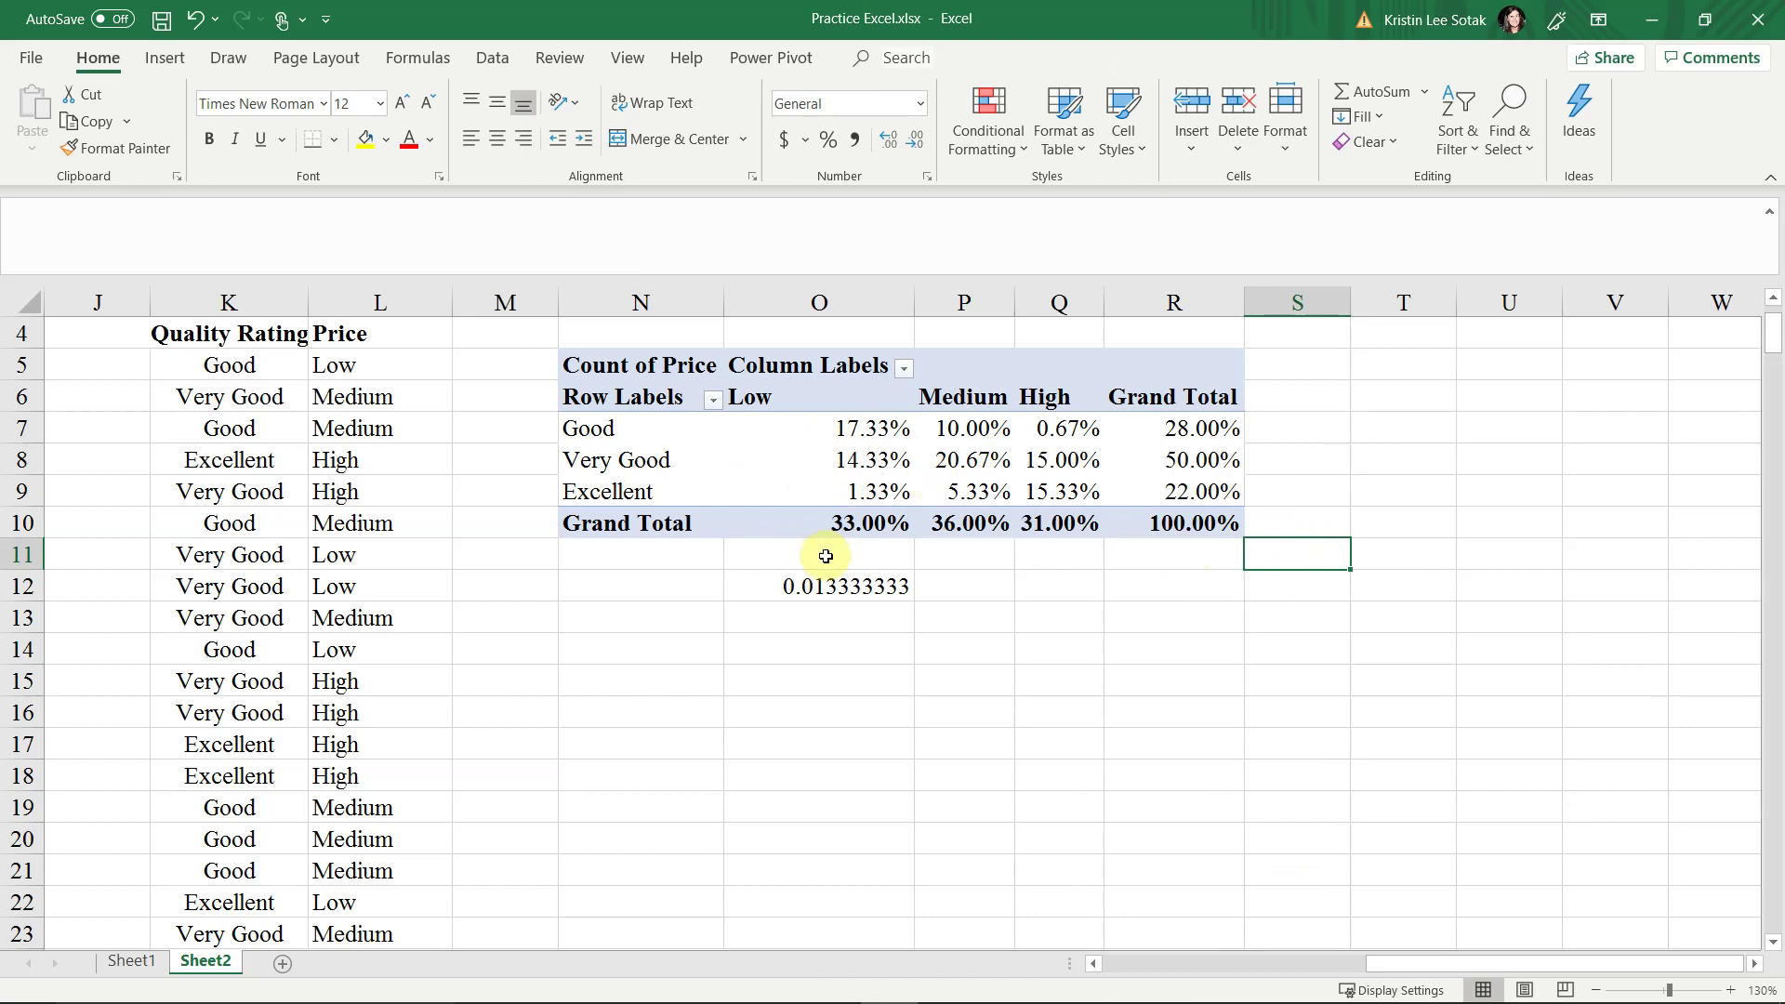
{"action": "left_click", "coordinate": [835, 490]}
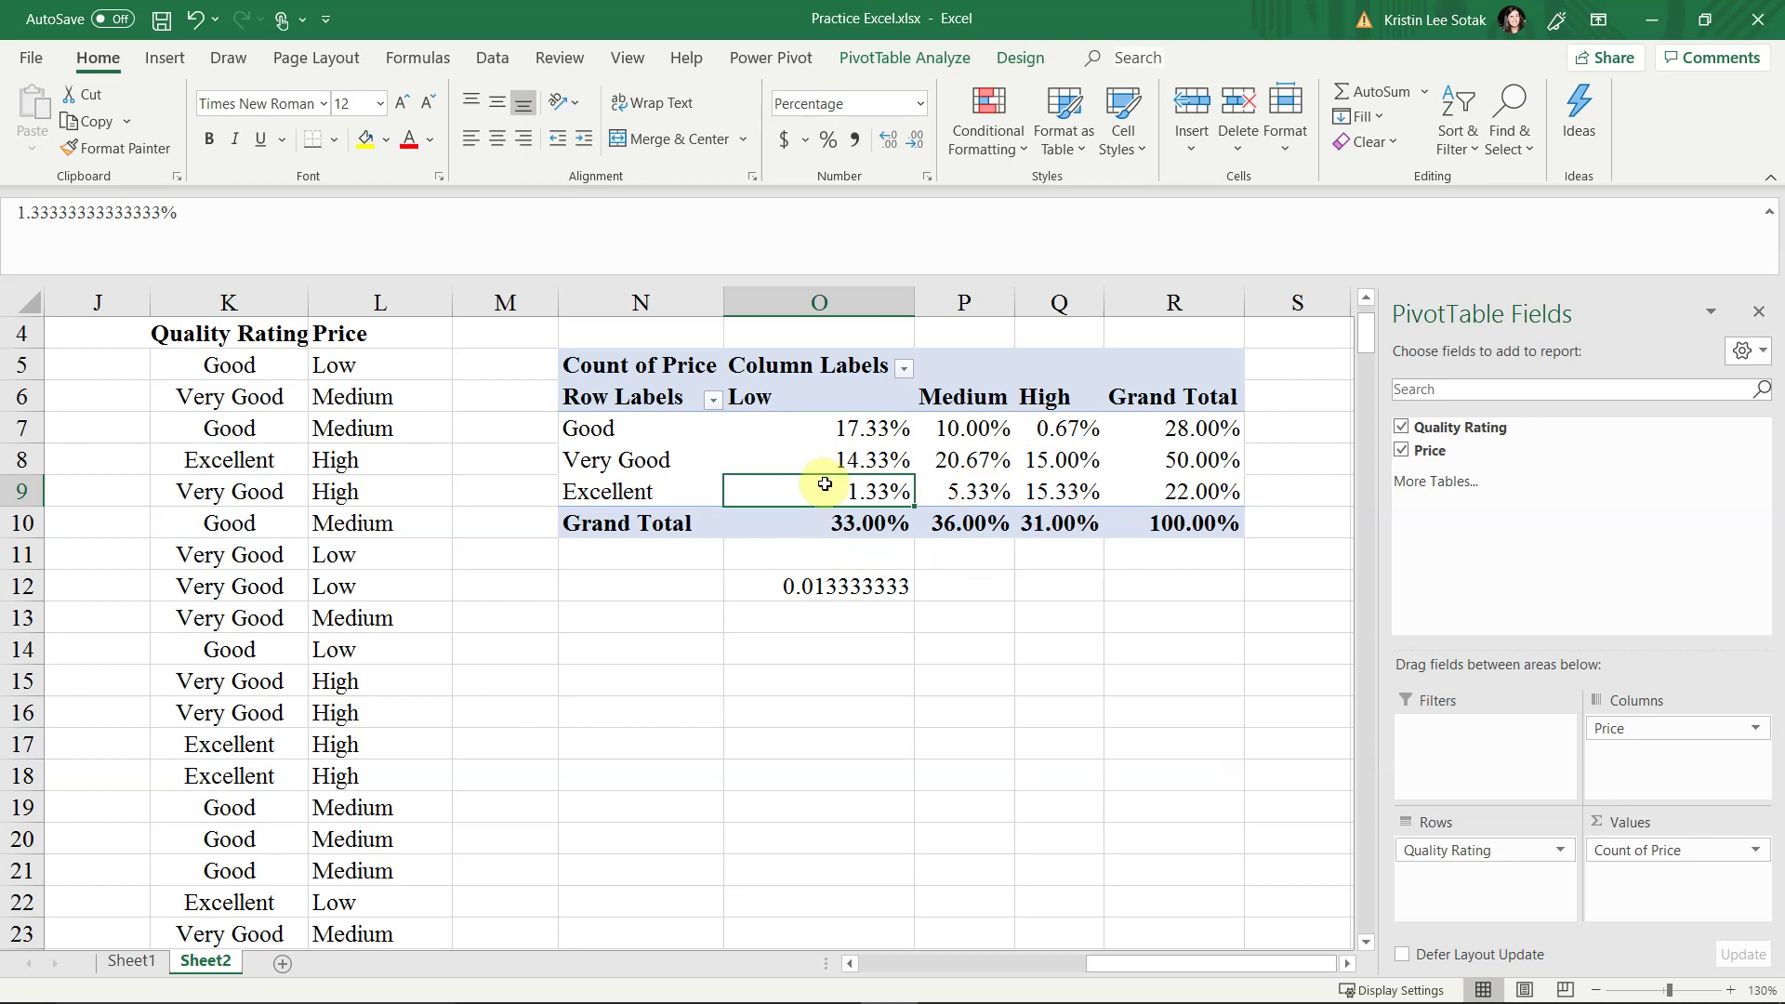
{"action": "left_click", "coordinate": [1187, 526]}
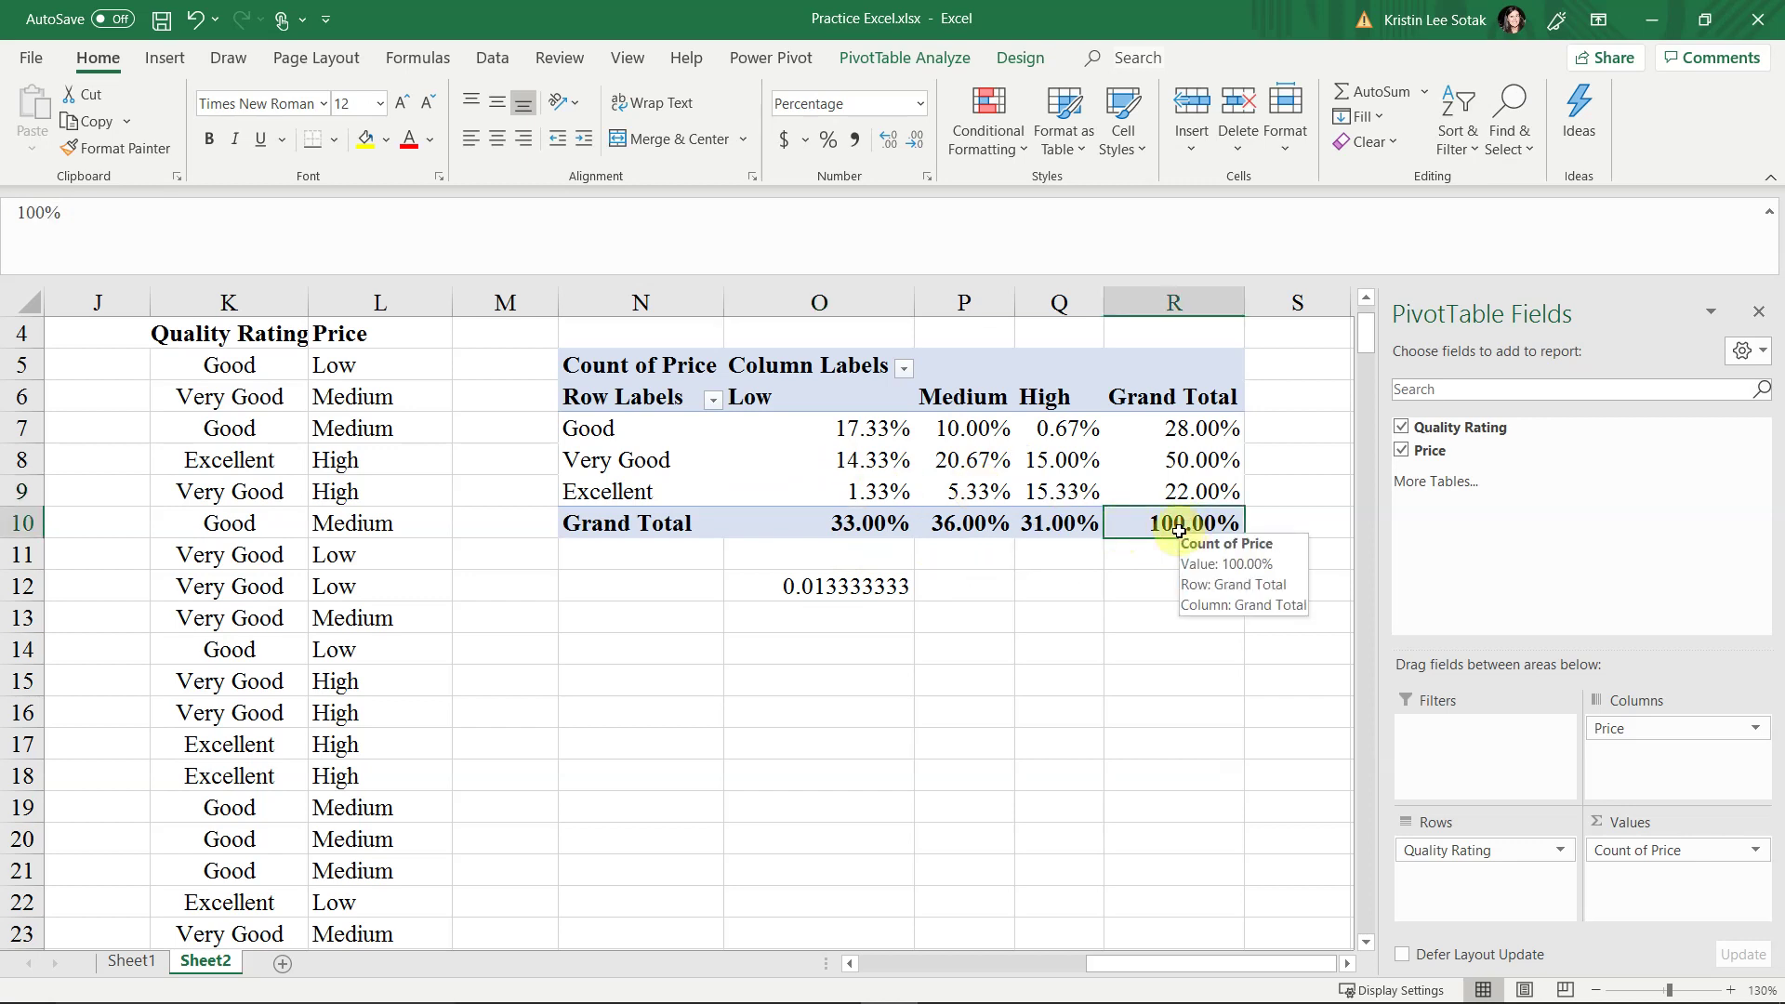